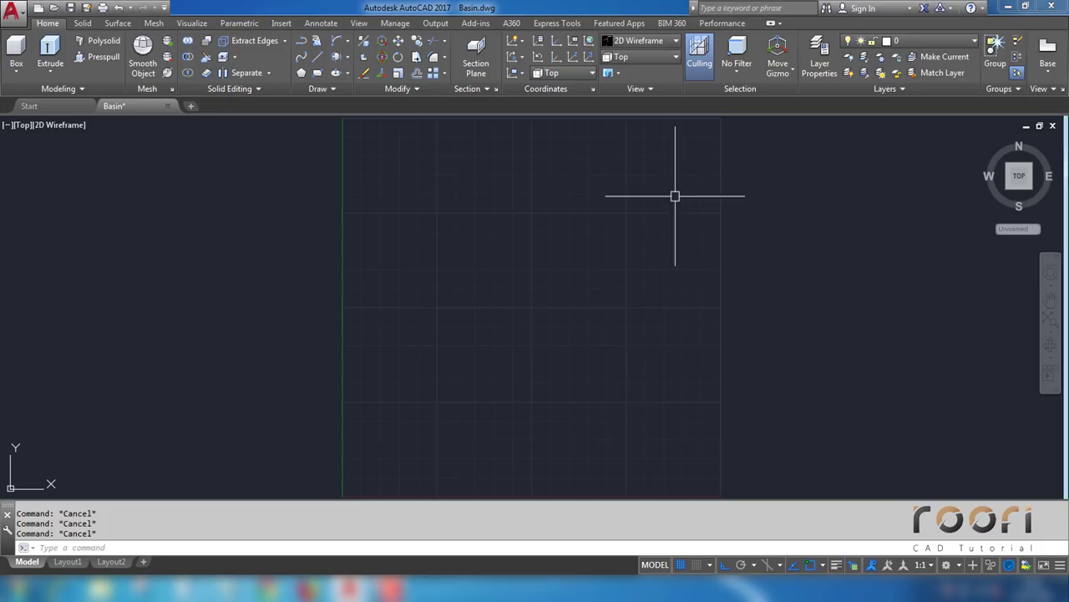
Step: Keep the 3D Modeling workspace, review the object snap options, and accept the drawing units
{"action": "left_click", "coordinate": [959, 567]}
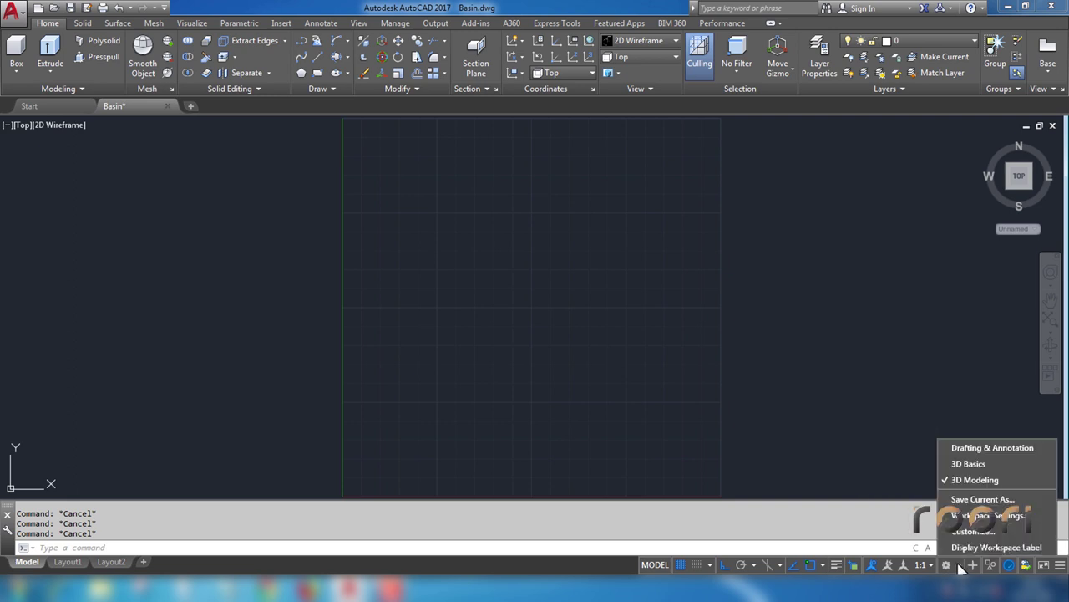
{"action": "left_click", "coordinate": [973, 481]}
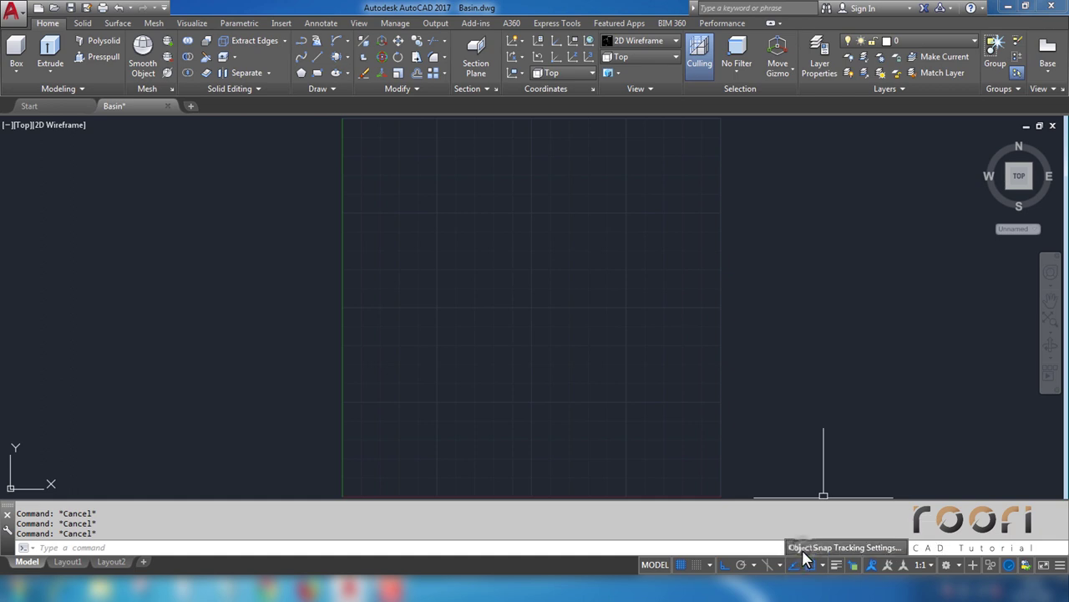
{"action": "left_click", "coordinate": [802, 548]}
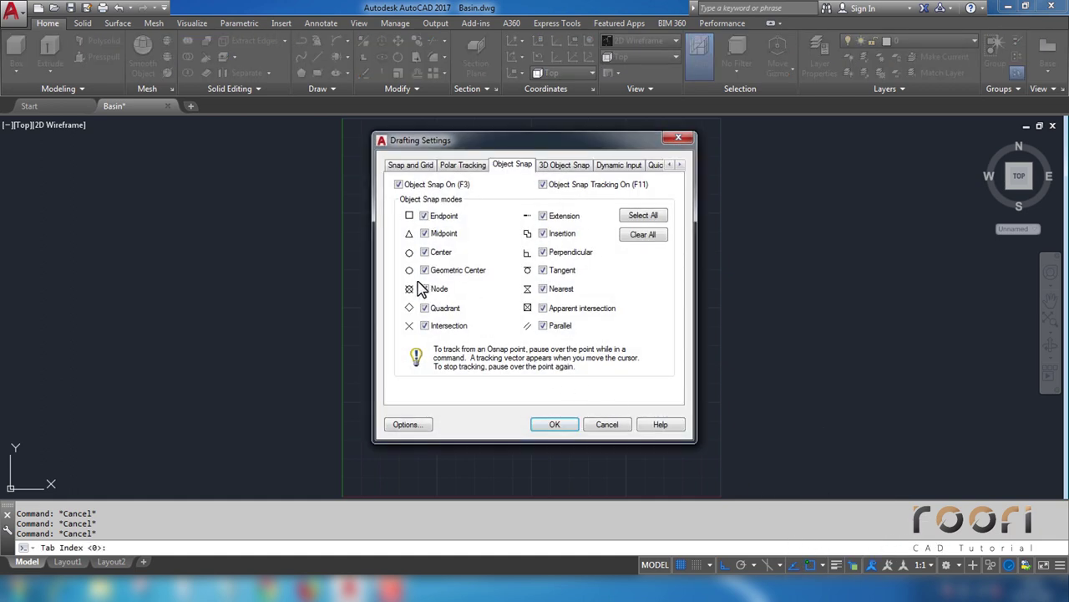
{"action": "left_click", "coordinate": [566, 165]}
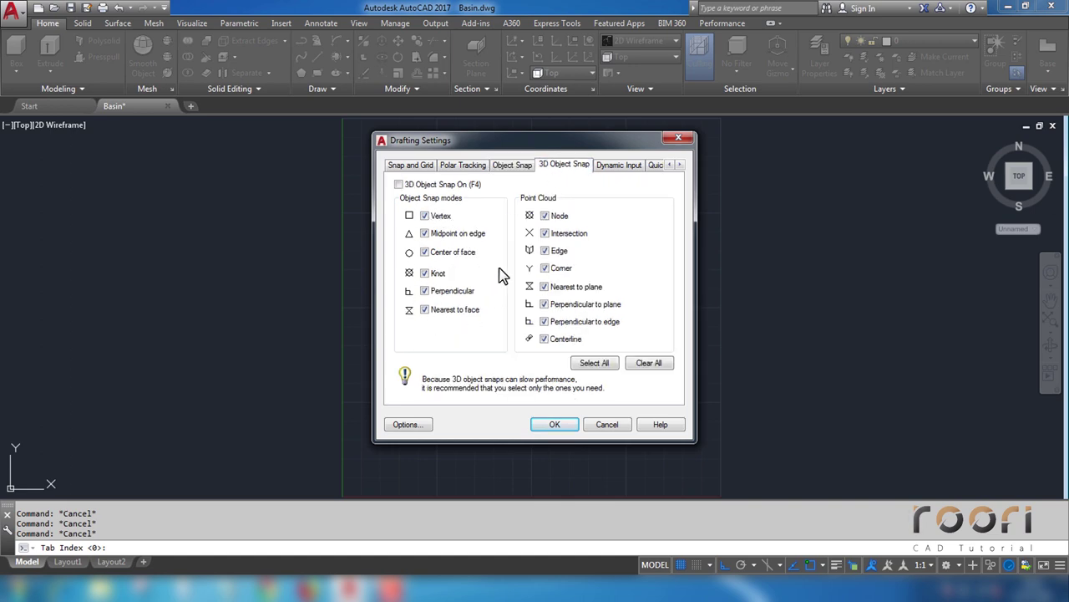
{"action": "left_click", "coordinate": [605, 426]}
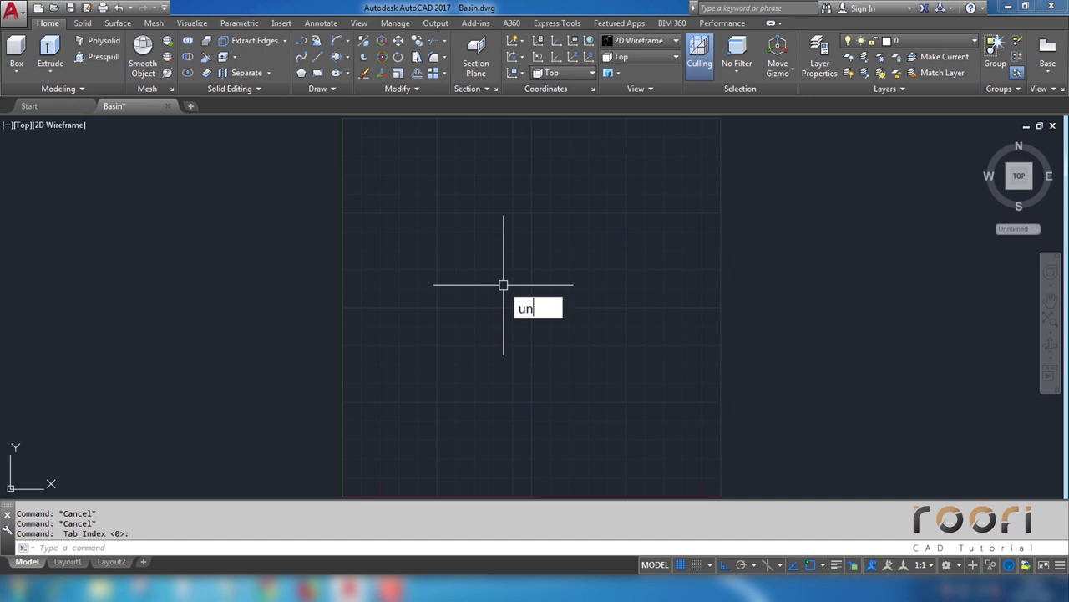
{"action": "key", "text": "Return"}
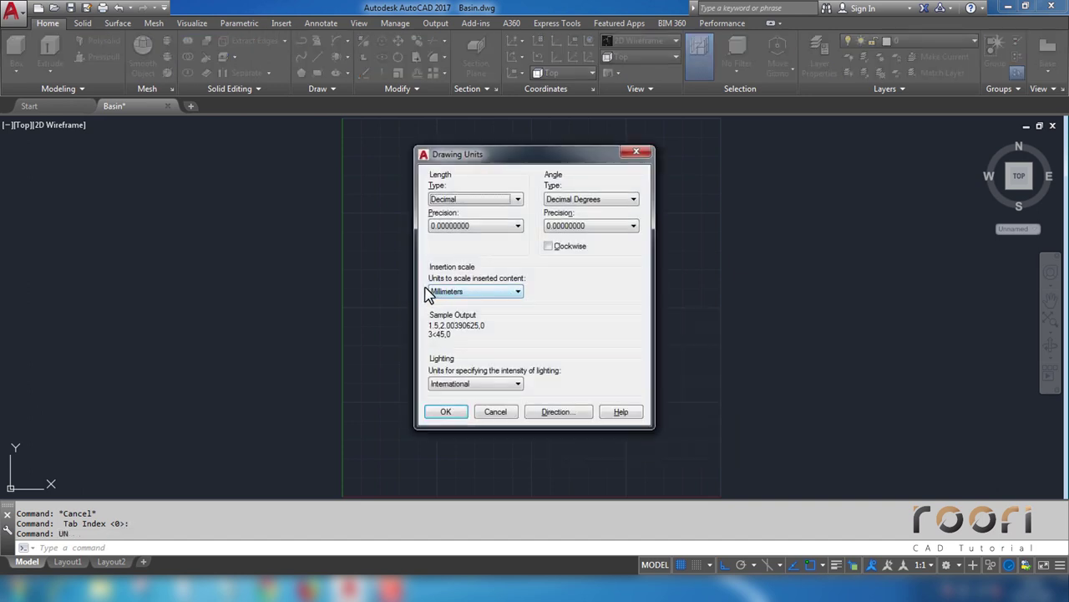
{"action": "left_click", "coordinate": [447, 414]}
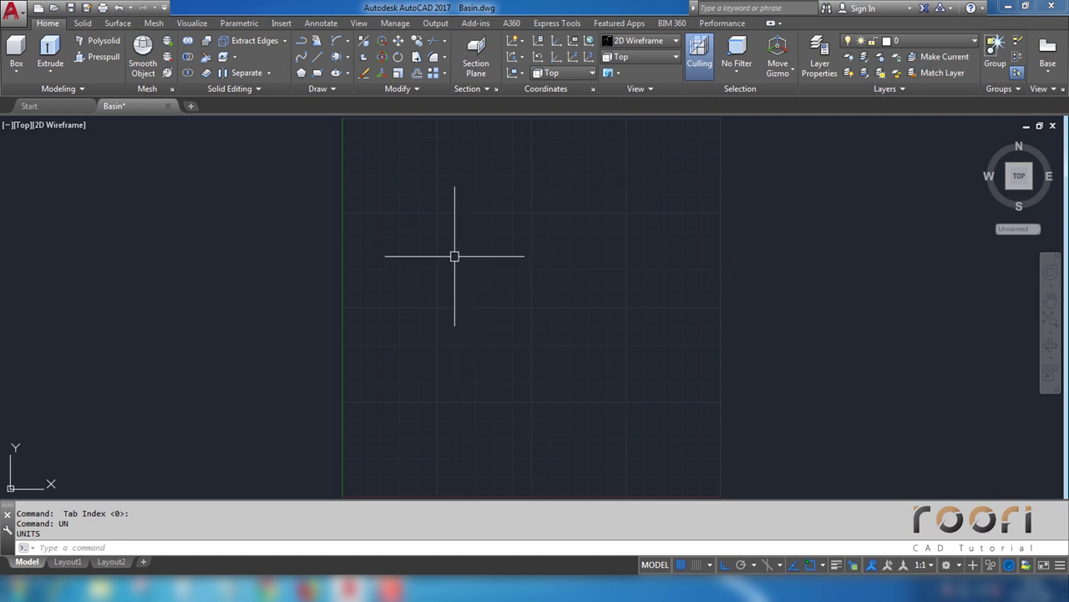
{"action": "type", "text": "L"}
Step: Draw a 500-unit horizontal top line in the upper drawing area
{"action": "key", "text": "Return"}
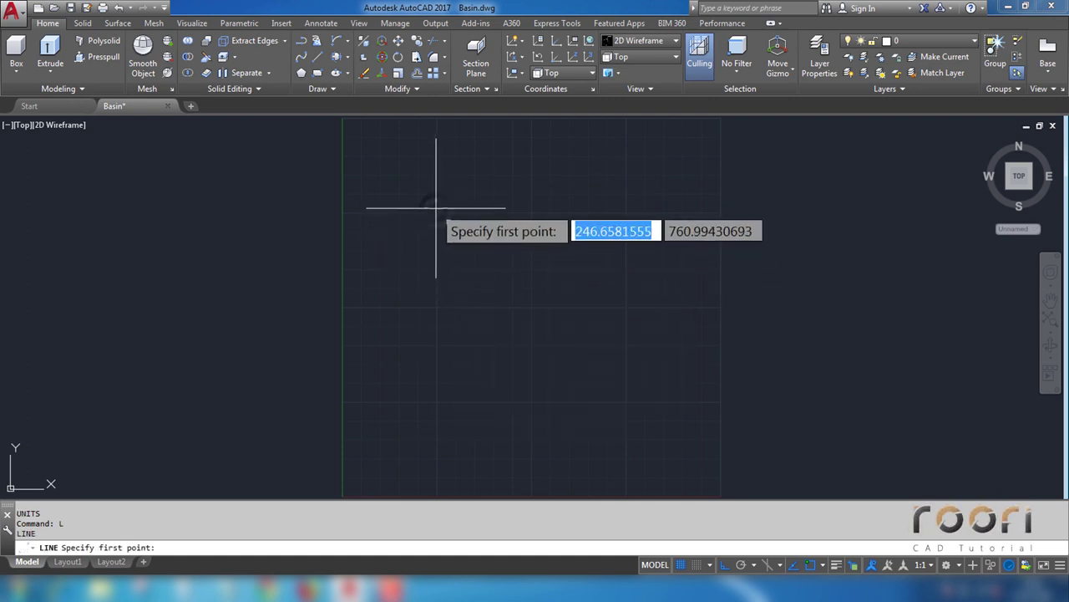
{"action": "left_click", "coordinate": [435, 212]}
{"action": "type", "text": "5118"}
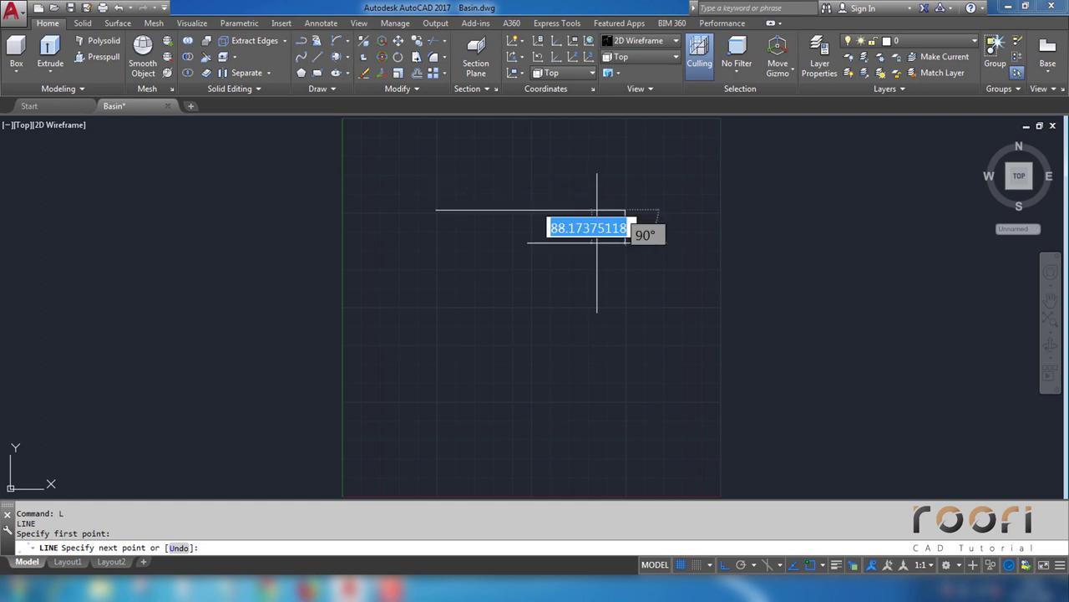
{"action": "key", "text": "Return"}
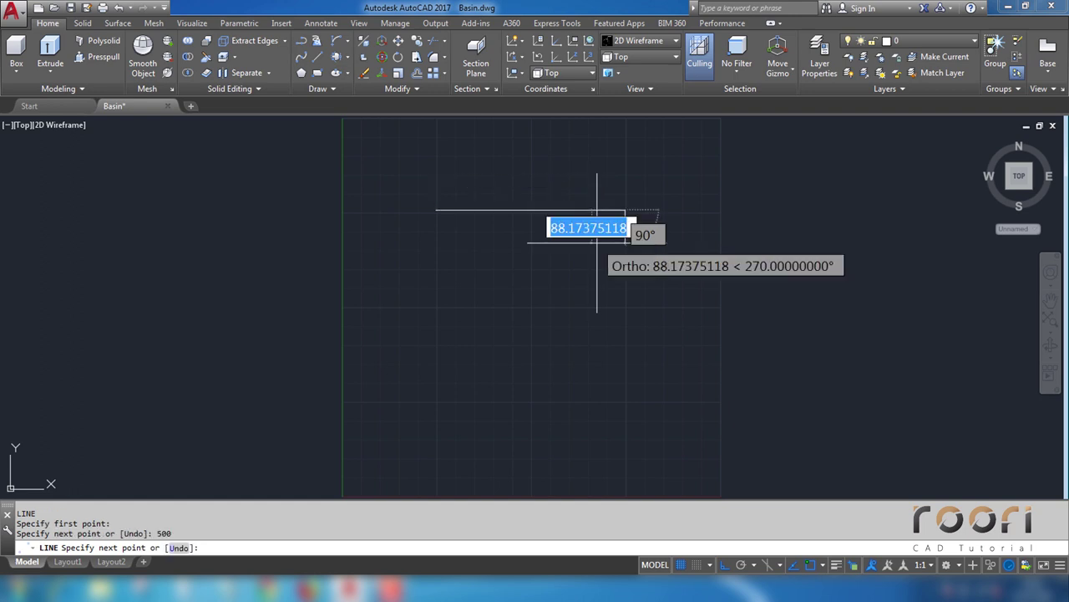
{"action": "key", "text": "Return"}
Step: Offset the top line downward by 380 and by 80
{"action": "type", "text": "o"}
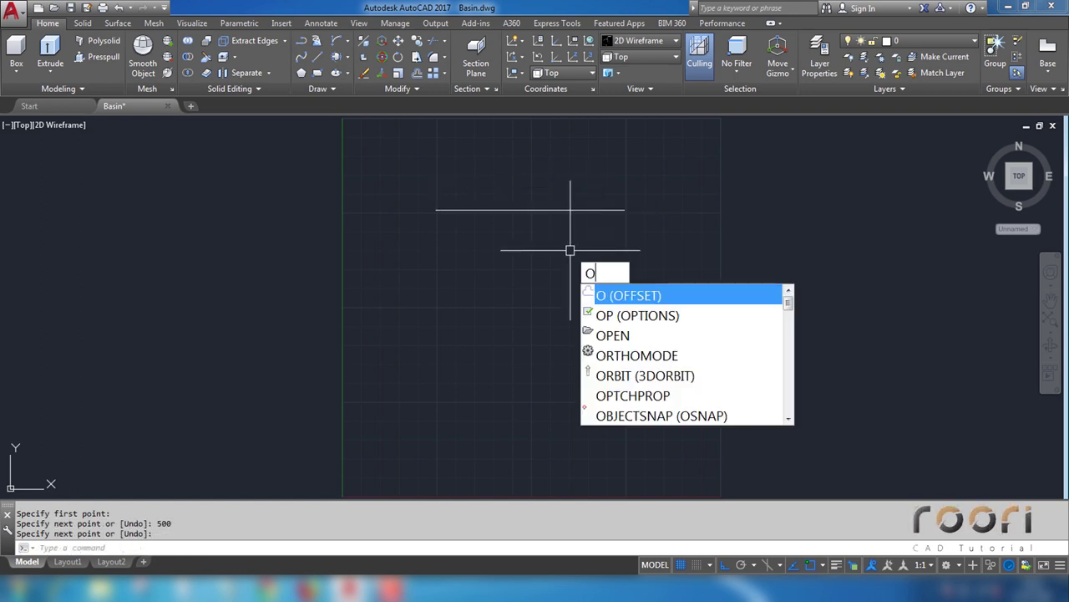
{"action": "key", "text": "Return"}
{"action": "type", "text": "380"}
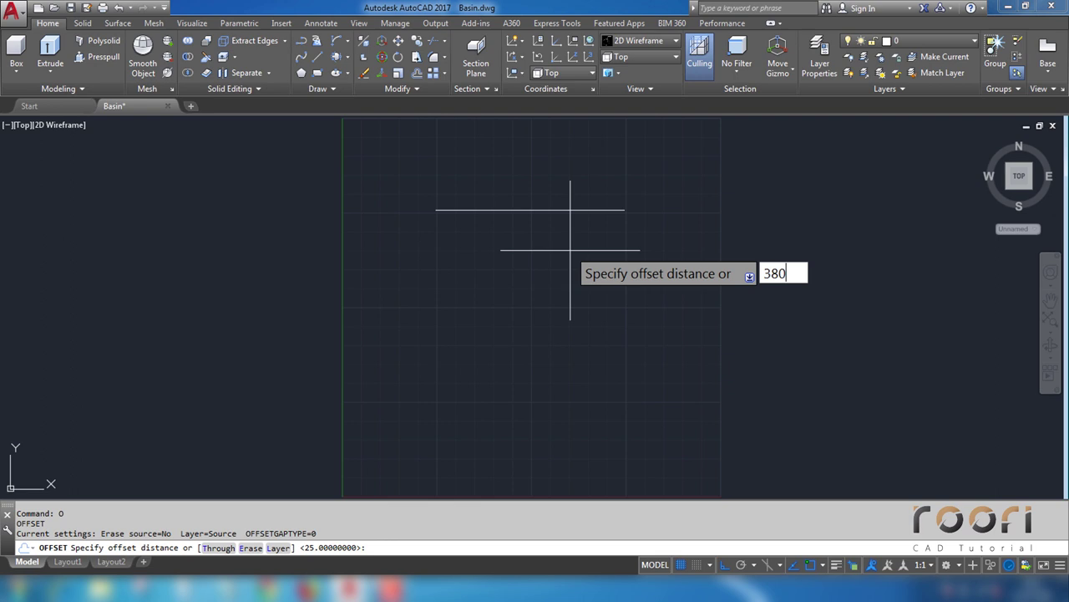
{"action": "key", "text": "Return"}
{"action": "left_click", "coordinate": [532, 210]}
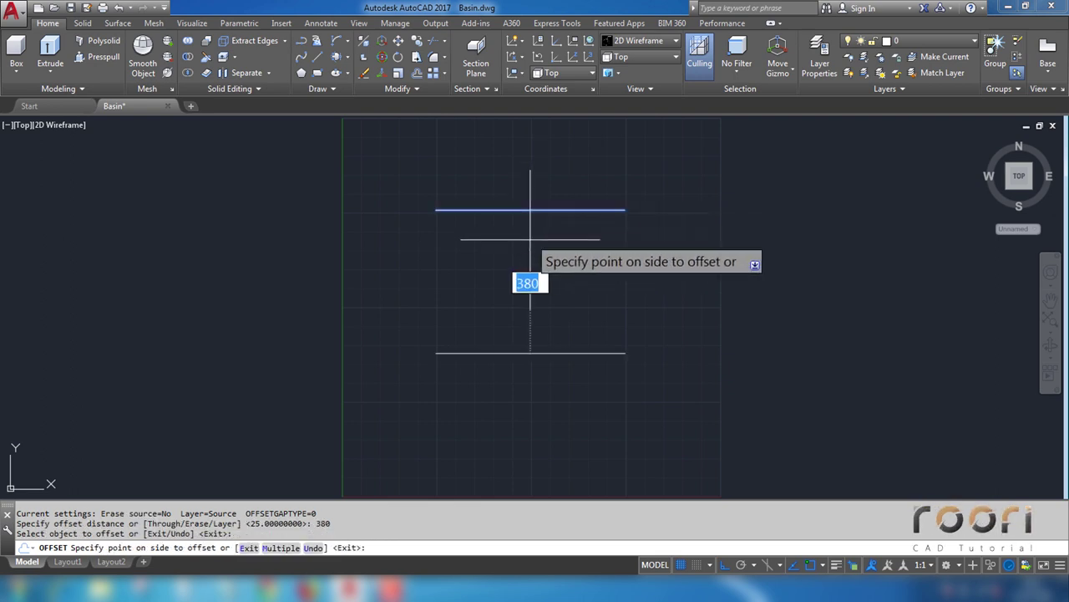
{"action": "left_click", "coordinate": [529, 268]}
{"action": "key", "text": "Return"}
{"action": "type", "text": "o"}
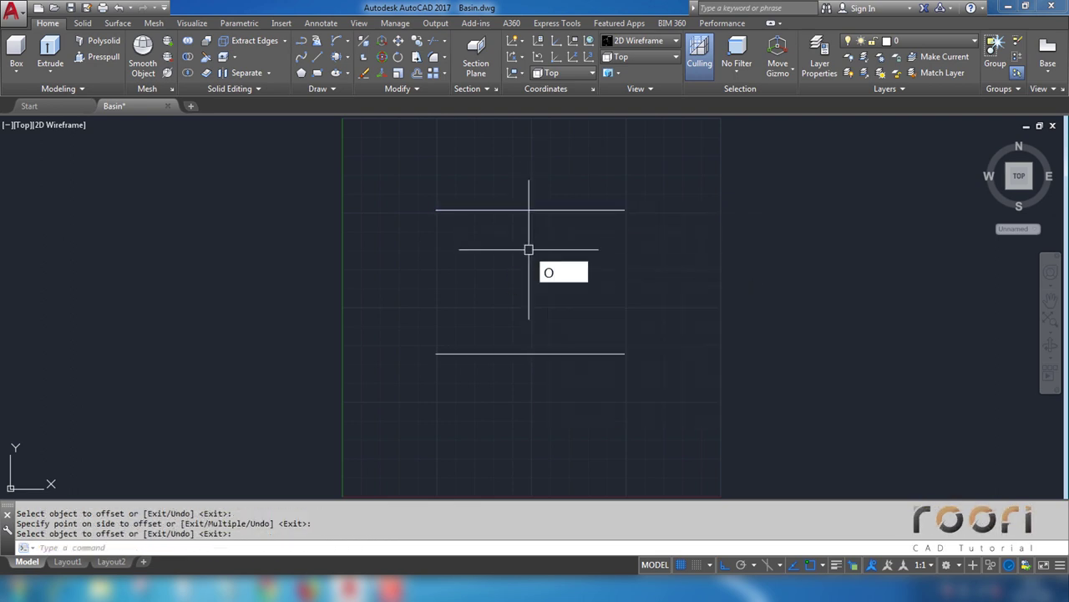
{"action": "key", "text": "Return"}
{"action": "key", "text": "Return"}
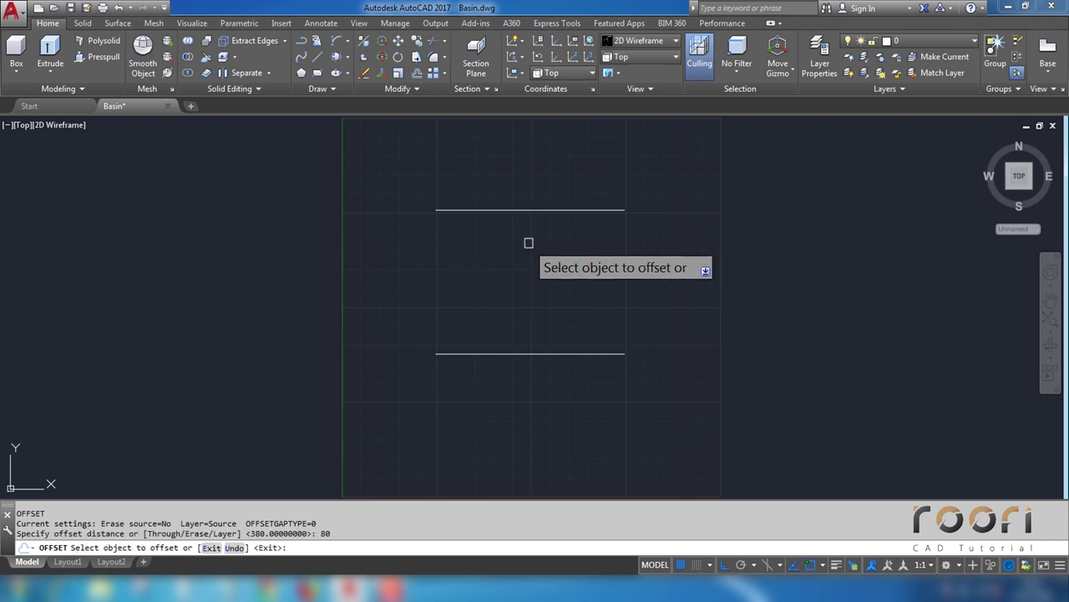
{"action": "left_click", "coordinate": [535, 210]}
{"action": "left_click", "coordinate": [539, 240]}
Step: Draw vertical side lines down from both ends of the top line
{"action": "key", "text": "Return"}
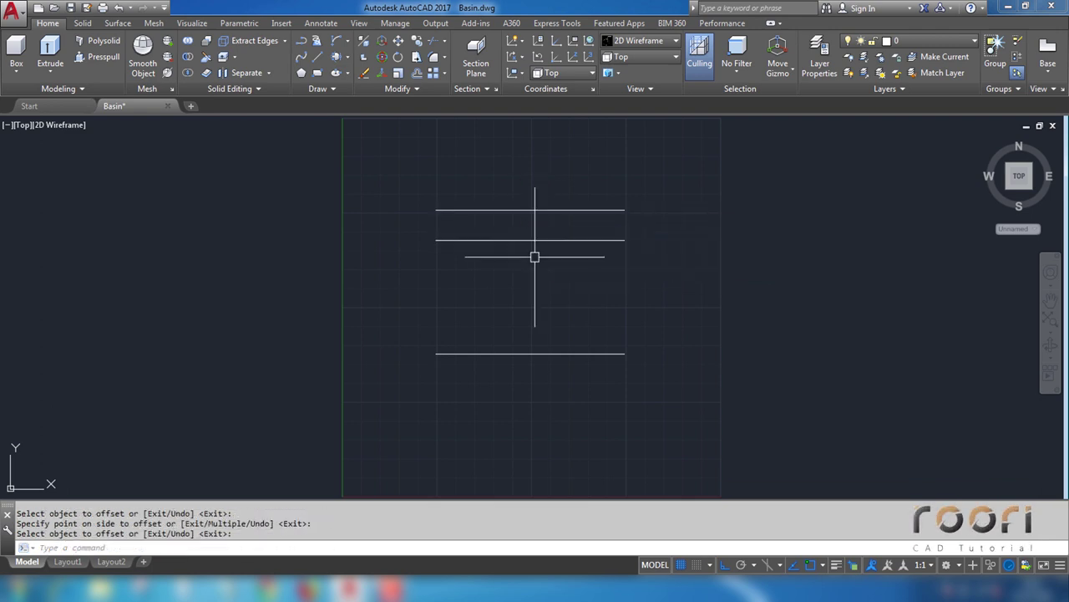
{"action": "type", "text": "L"}
{"action": "key", "text": "Return"}
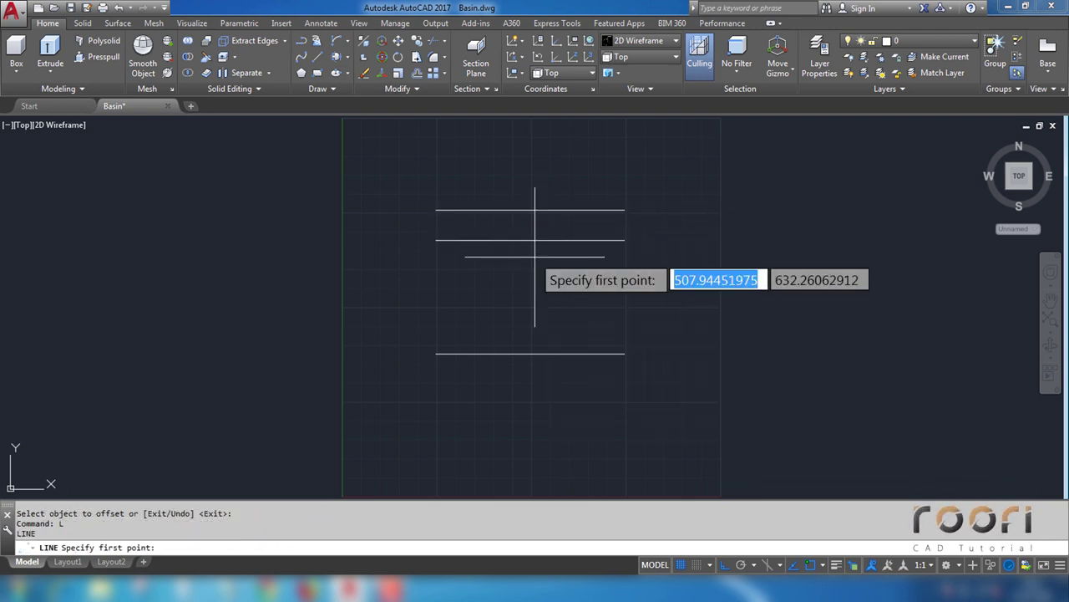
{"action": "left_click", "coordinate": [437, 209]}
{"action": "left_click", "coordinate": [435, 409]}
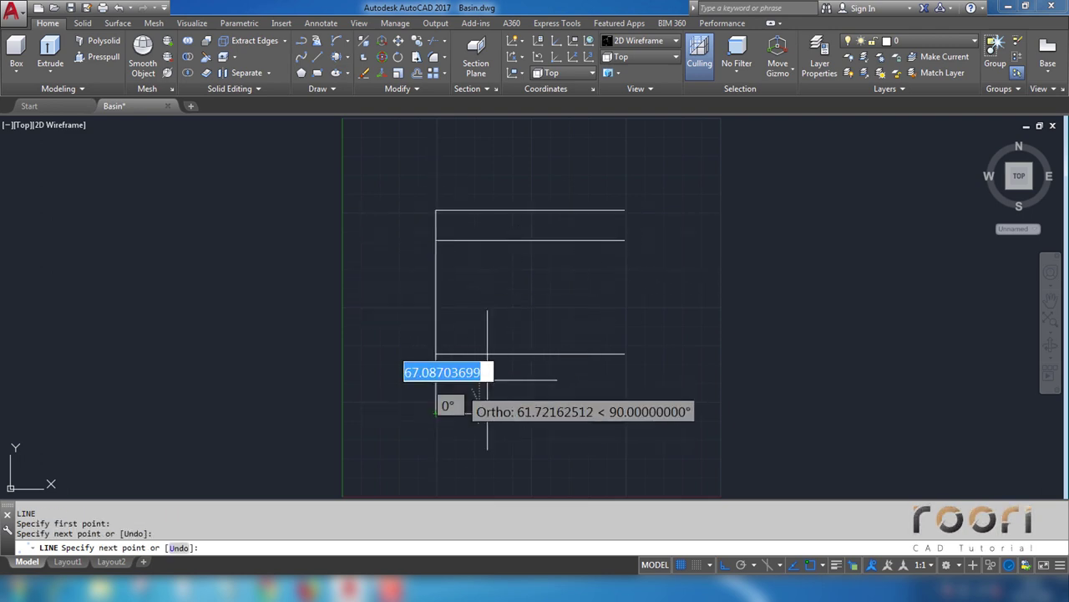
{"action": "key", "text": "Return"}
{"action": "key", "text": "Return"}
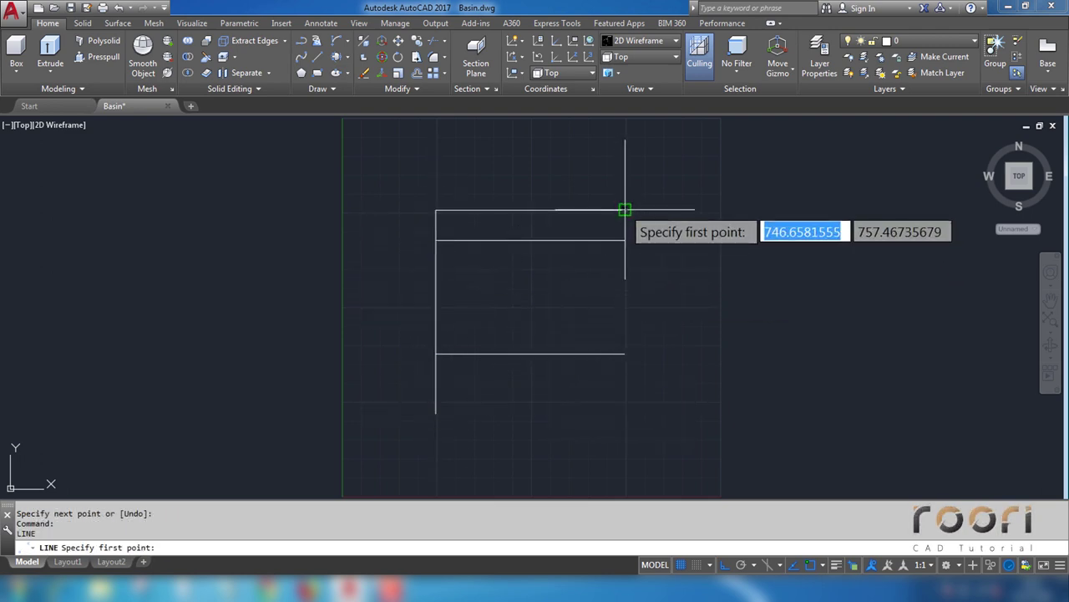
{"action": "left_click", "coordinate": [625, 210]}
{"action": "left_click", "coordinate": [622, 403]}
{"action": "key", "text": "Return"}
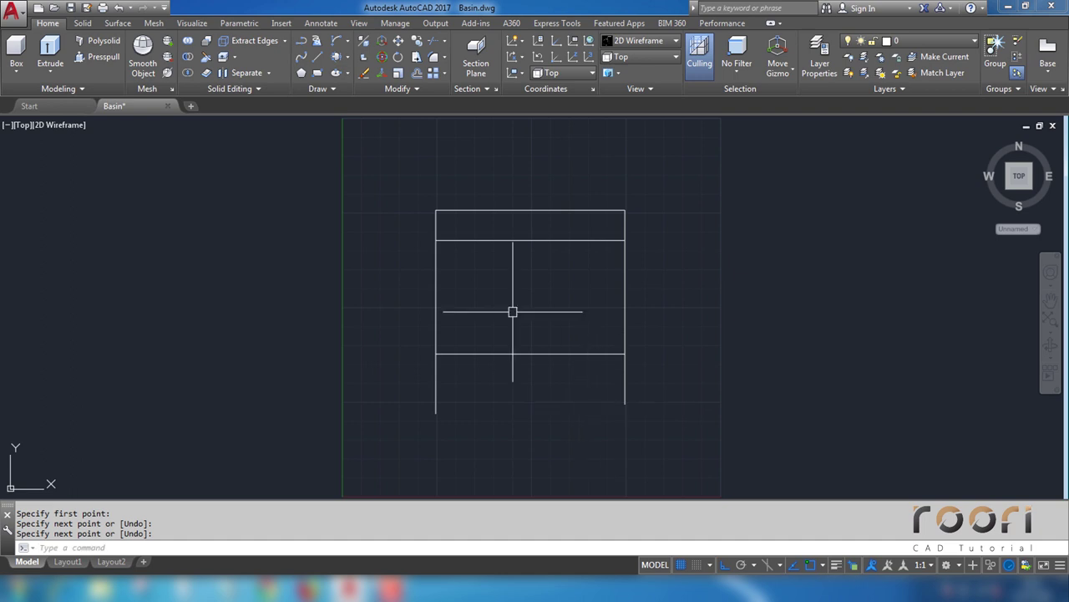
Step: Draw a Tan, Tan, Tan circle touching the left side, lower line and right side
{"action": "left_click", "coordinate": [348, 59]}
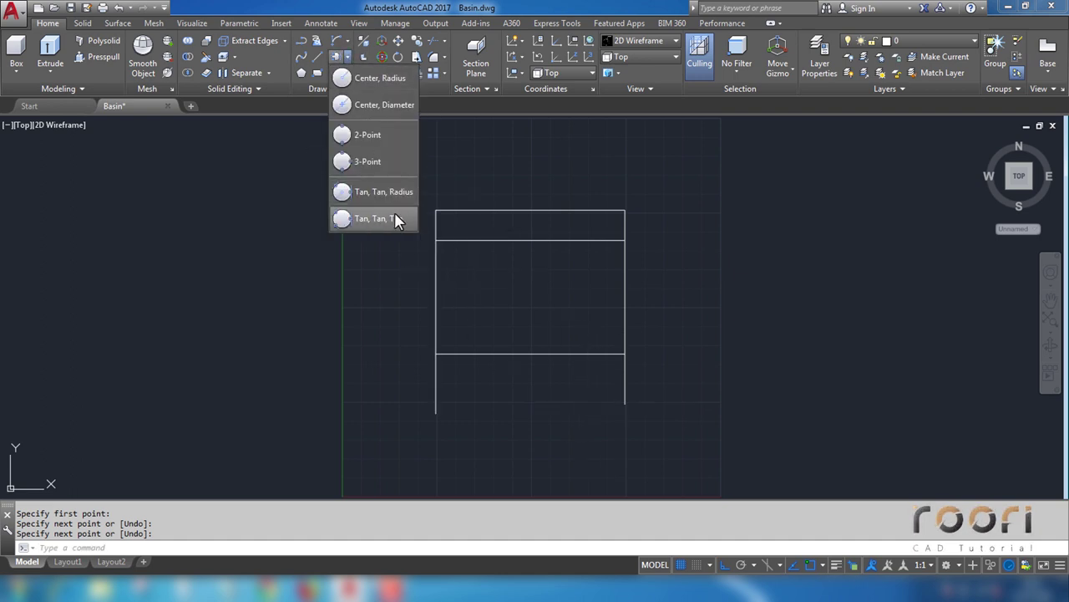
{"action": "left_click", "coordinate": [377, 218]}
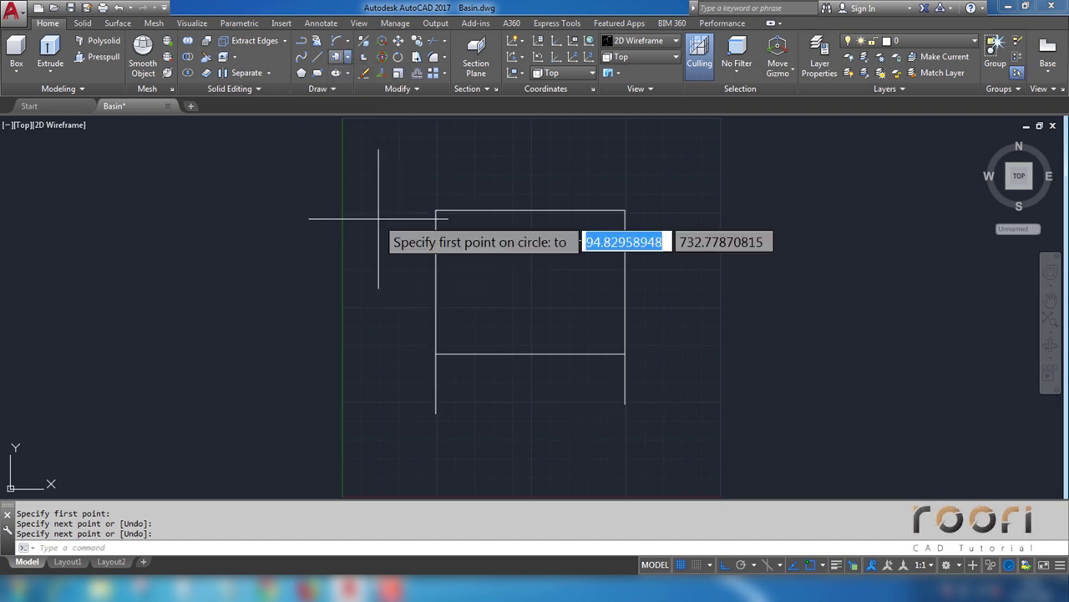
{"action": "left_click", "coordinate": [435, 296]}
{"action": "left_click", "coordinate": [485, 353]}
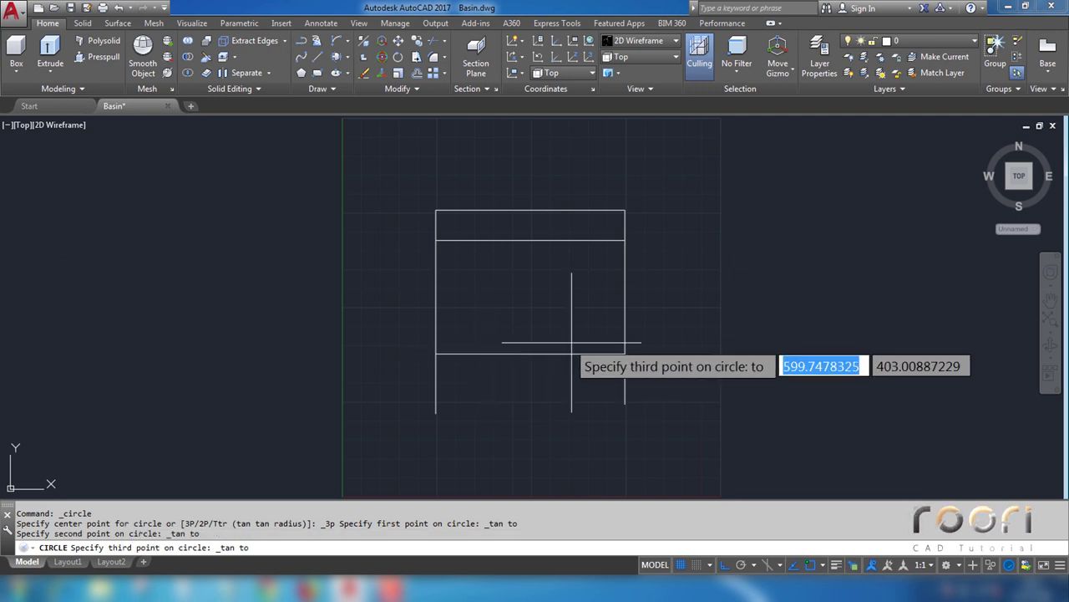
{"action": "left_click", "coordinate": [623, 318]}
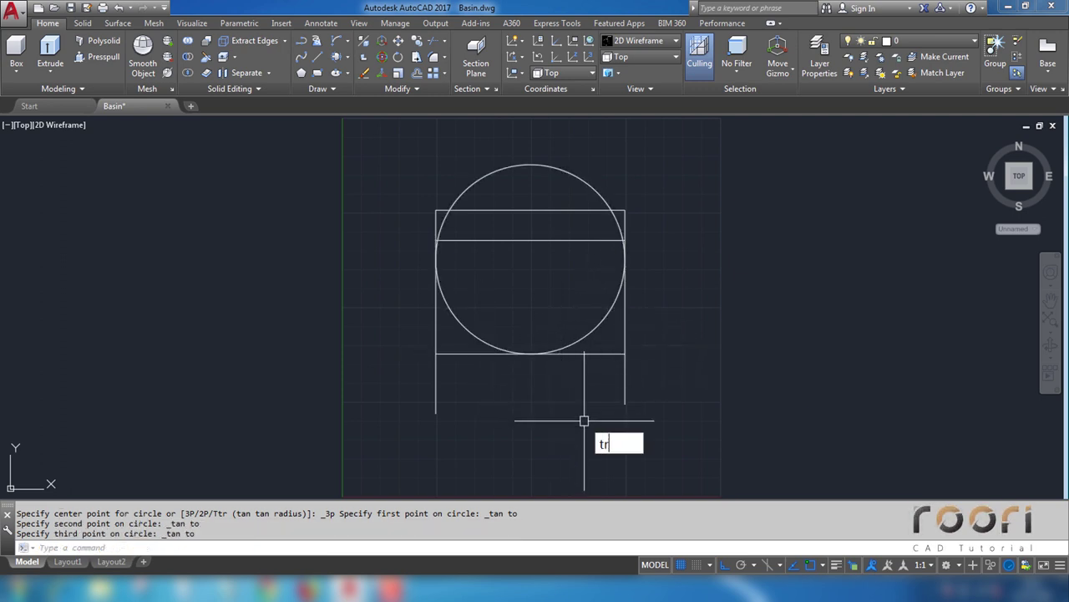
Step: Trim away the circle's upper half, using both side lines as cutting edges
{"action": "key", "text": "Return"}
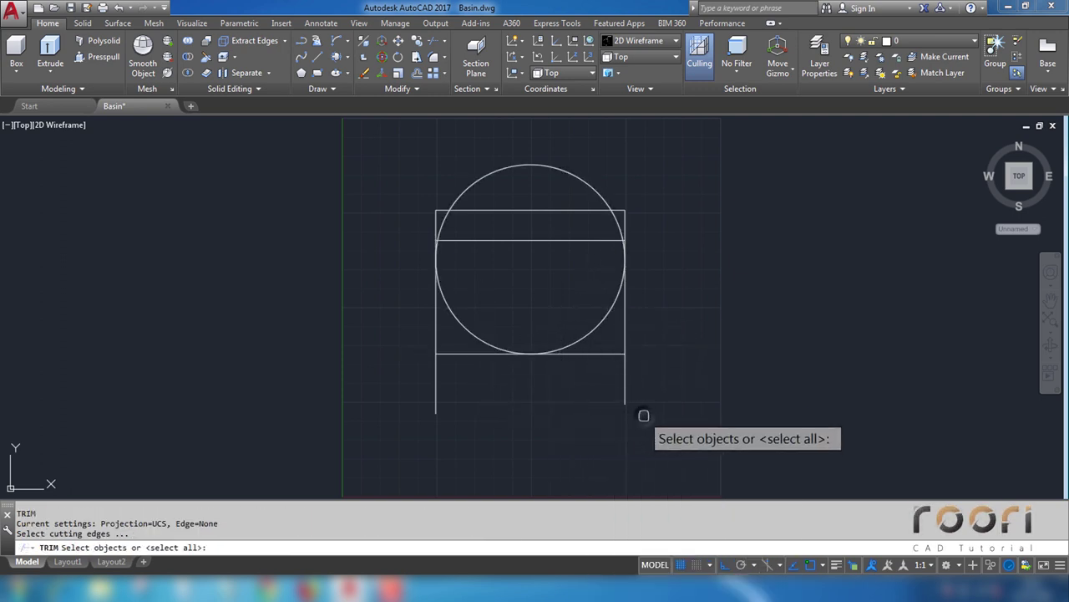
{"action": "left_click", "coordinate": [640, 412]}
{"action": "left_click", "coordinate": [393, 375]}
{"action": "key", "text": "Return"}
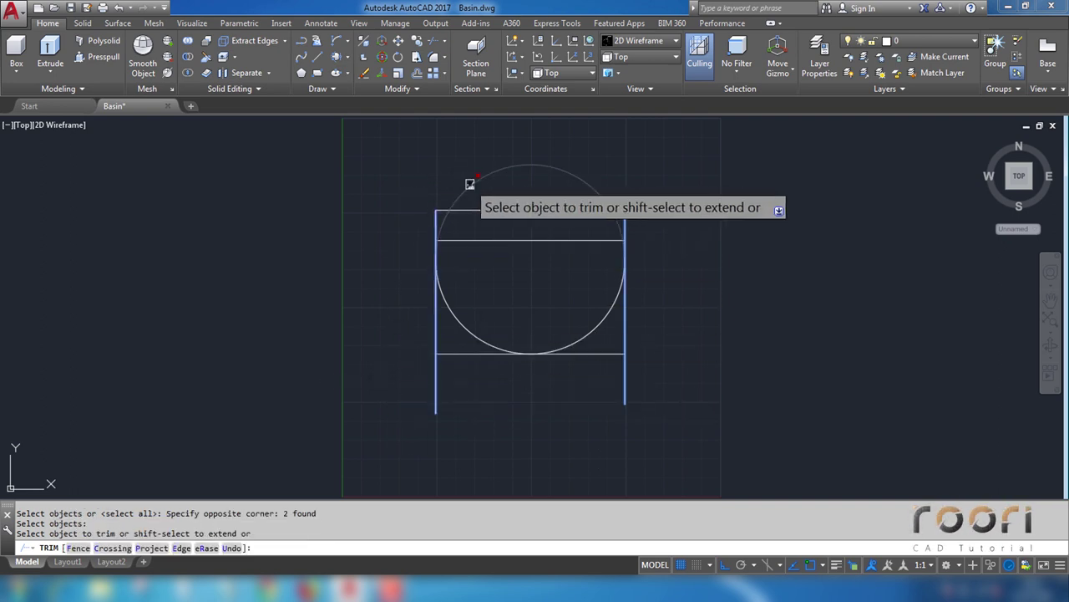
{"action": "left_click", "coordinate": [470, 184]}
{"action": "key", "text": "Return"}
Step: Trim off the side line ends extending below the arc
{"action": "key", "text": "Return"}
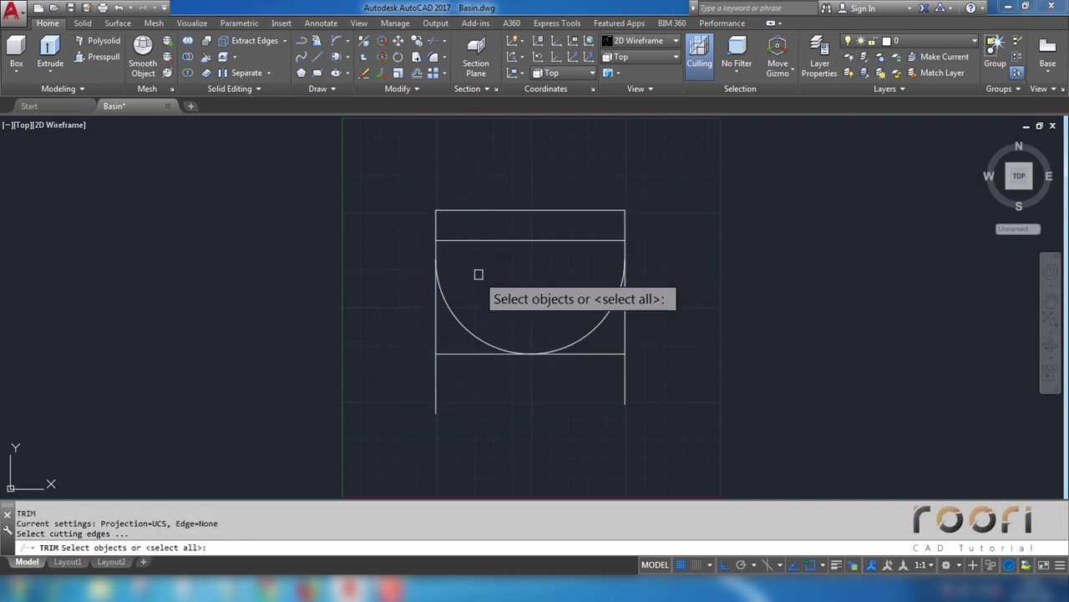
{"action": "left_click", "coordinate": [471, 331]}
{"action": "key", "text": "Return"}
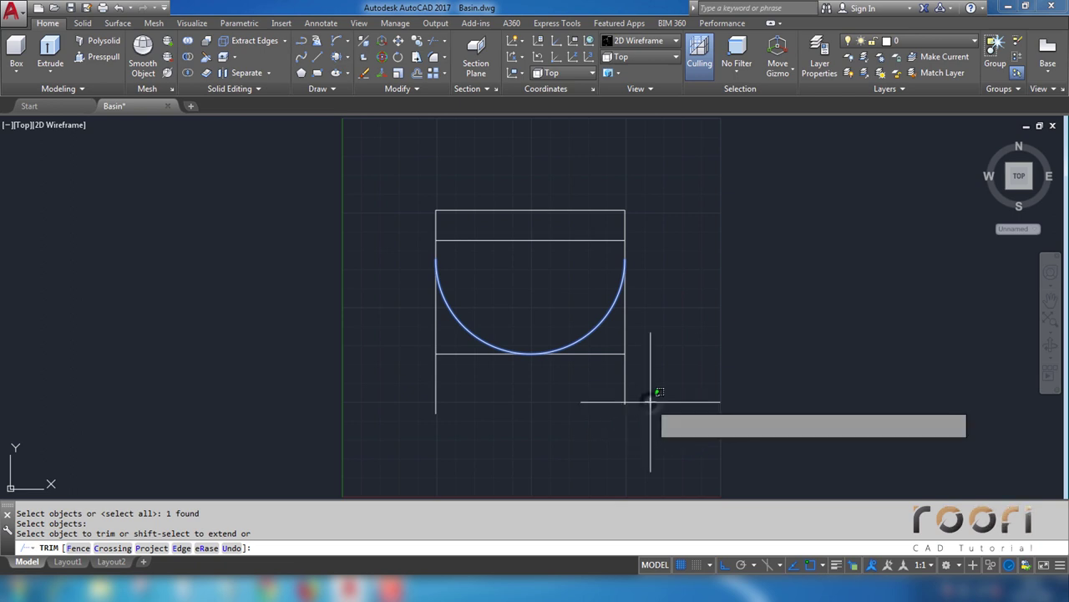
{"action": "left_click", "coordinate": [655, 392]}
{"action": "left_click", "coordinate": [391, 375]}
{"action": "key", "text": "Return"}
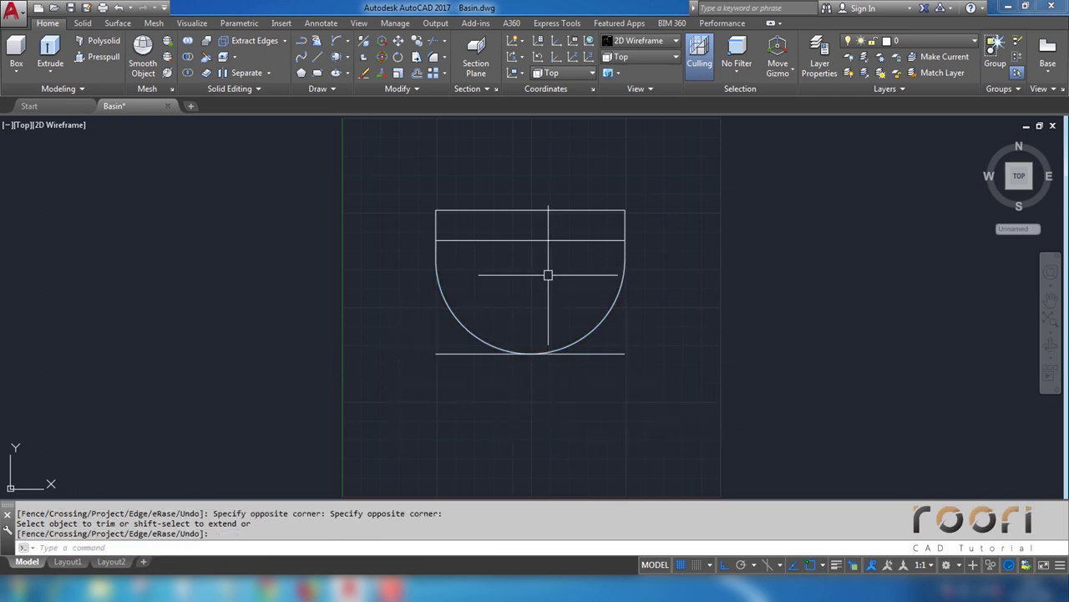
{"action": "scroll", "coordinate": [546, 275], "scroll_direction": "up", "scroll_amount": 4}
{"action": "type", "text": "O"}
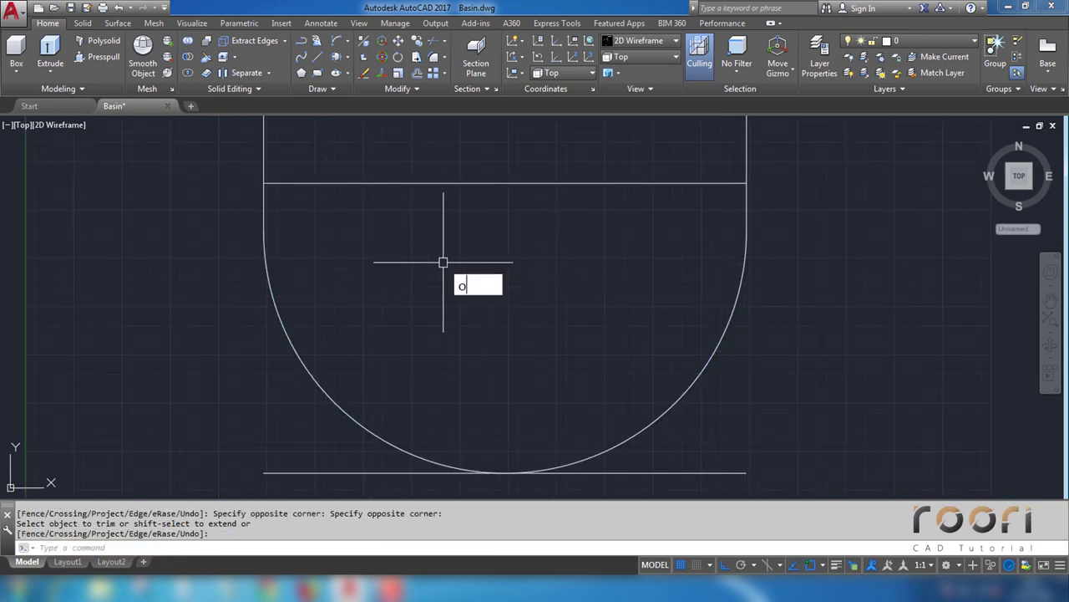
Step: Offset the basin arc and both side lines 30 units inward
{"action": "key", "text": "Return"}
{"action": "type", "text": "30"}
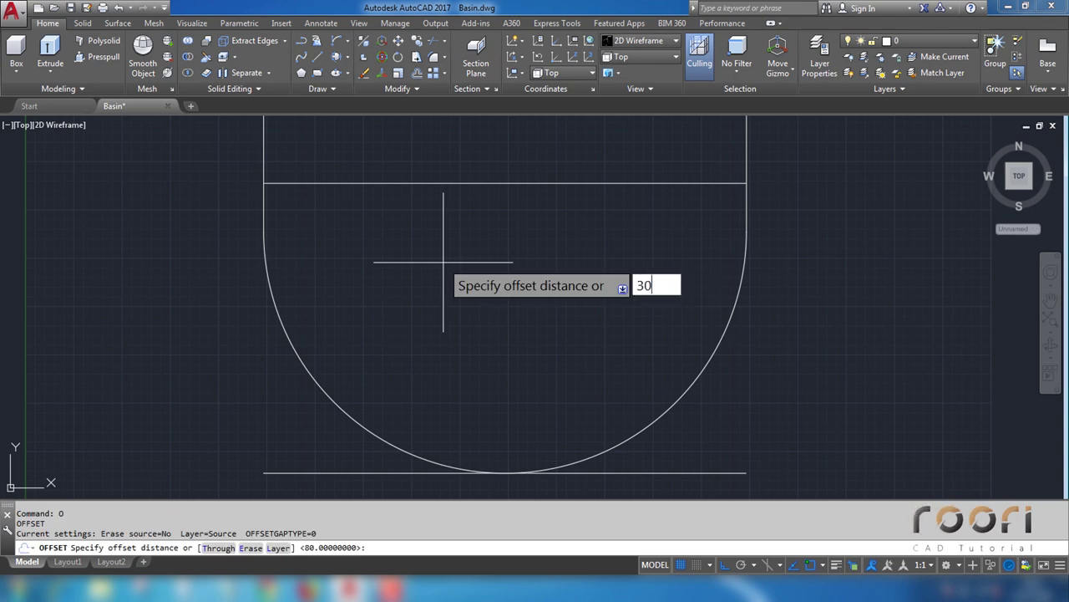
{"action": "key", "text": "Return"}
{"action": "left_click", "coordinate": [301, 362]}
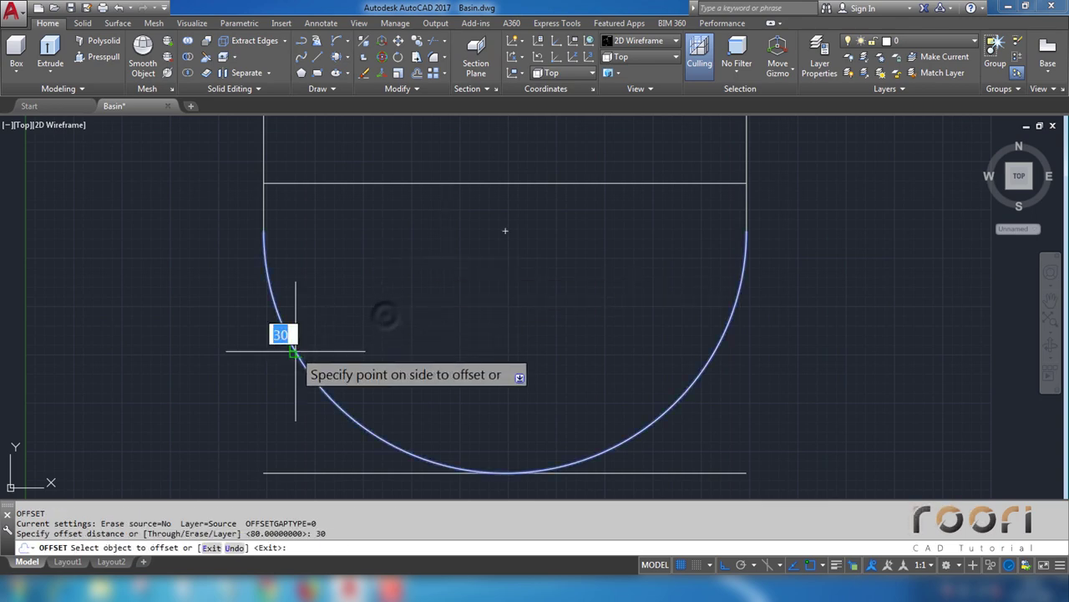
{"action": "left_click", "coordinate": [386, 315]}
{"action": "left_click", "coordinate": [264, 187]}
{"action": "left_click", "coordinate": [323, 205]}
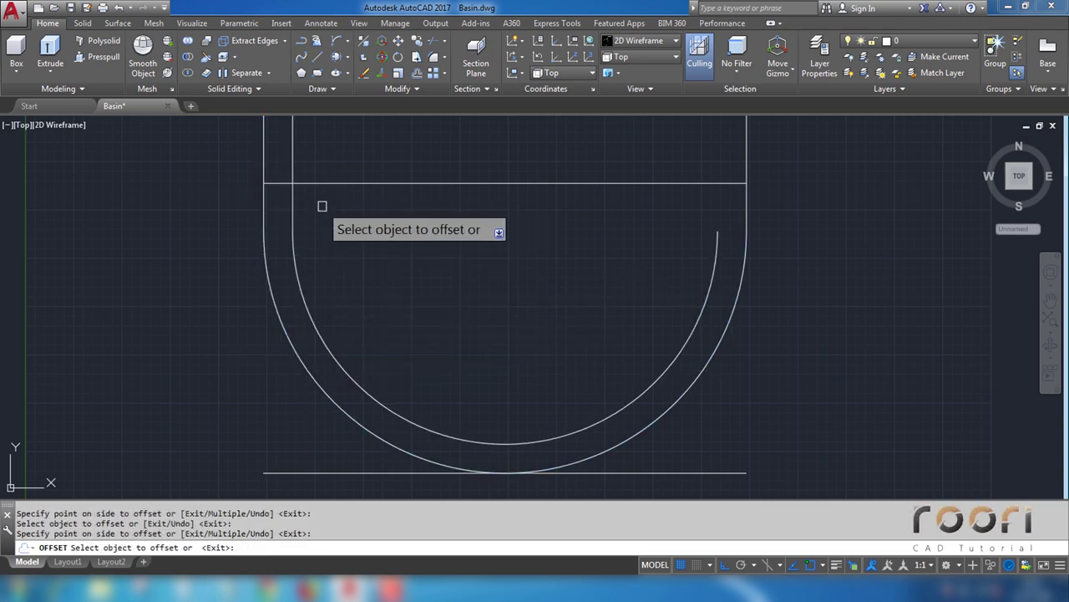
{"action": "left_click", "coordinate": [745, 219]}
{"action": "left_click", "coordinate": [642, 233]}
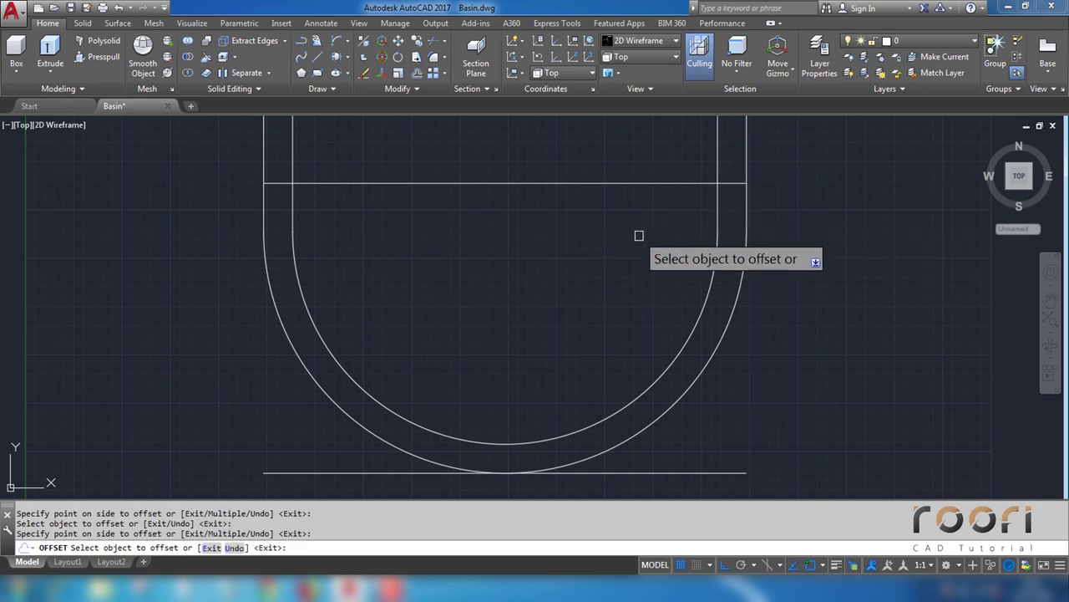
{"action": "middle_click_drag", "start_coordinate": [483, 250], "coordinate": [470, 292]}
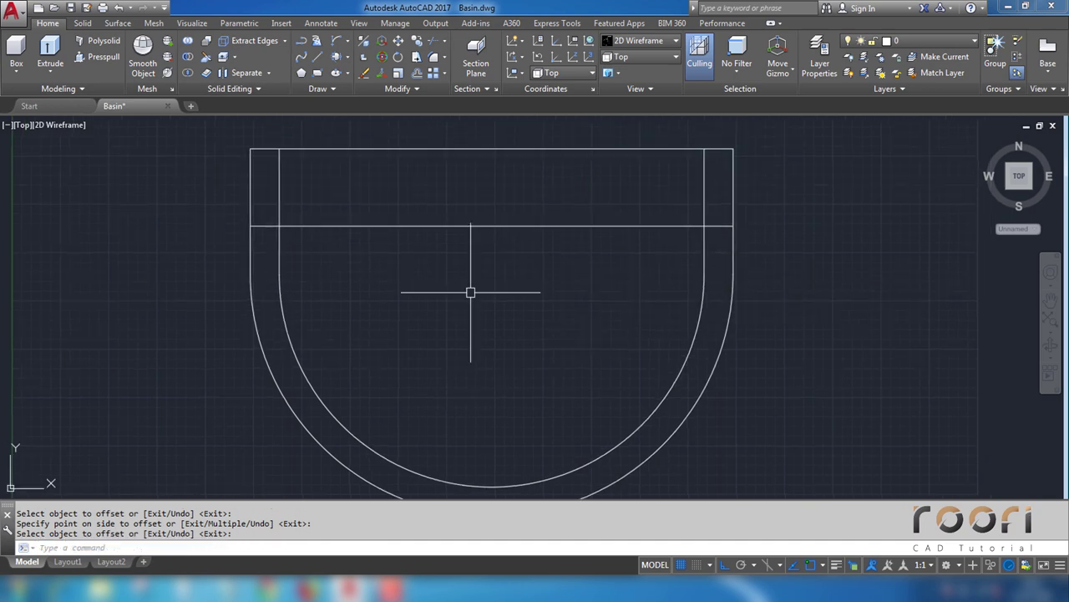
Step: Trim the excess cross-line ends and short stubs, using every object as a cutting edge
{"action": "type", "text": "tr"}
{"action": "key", "text": "Return"}
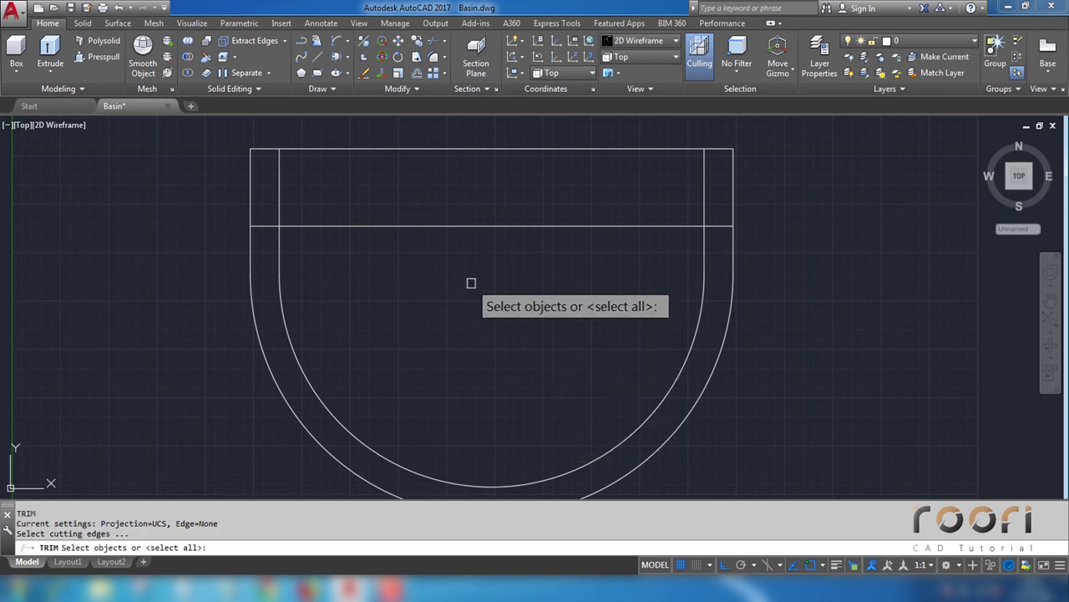
{"action": "key", "text": "Return"}
{"action": "left_click", "coordinate": [716, 231]}
{"action": "left_click", "coordinate": [794, 222]}
{"action": "left_click", "coordinate": [711, 234]}
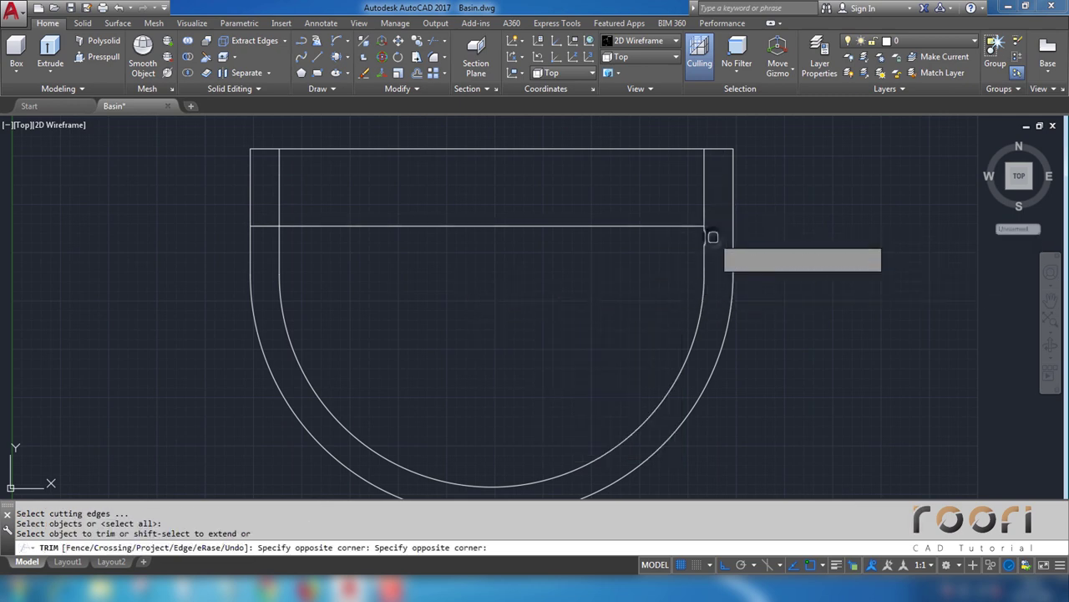
{"action": "left_click", "coordinate": [717, 205]}
{"action": "left_click", "coordinate": [717, 205]}
{"action": "left_click", "coordinate": [270, 190]}
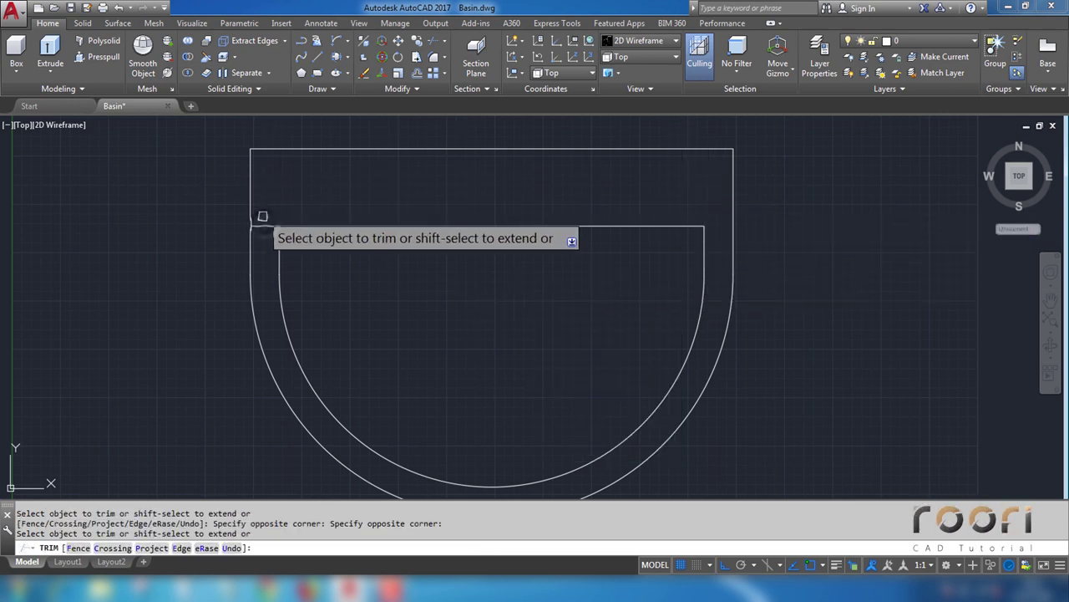
{"action": "left_click", "coordinate": [266, 224]}
{"action": "key", "text": "Return"}
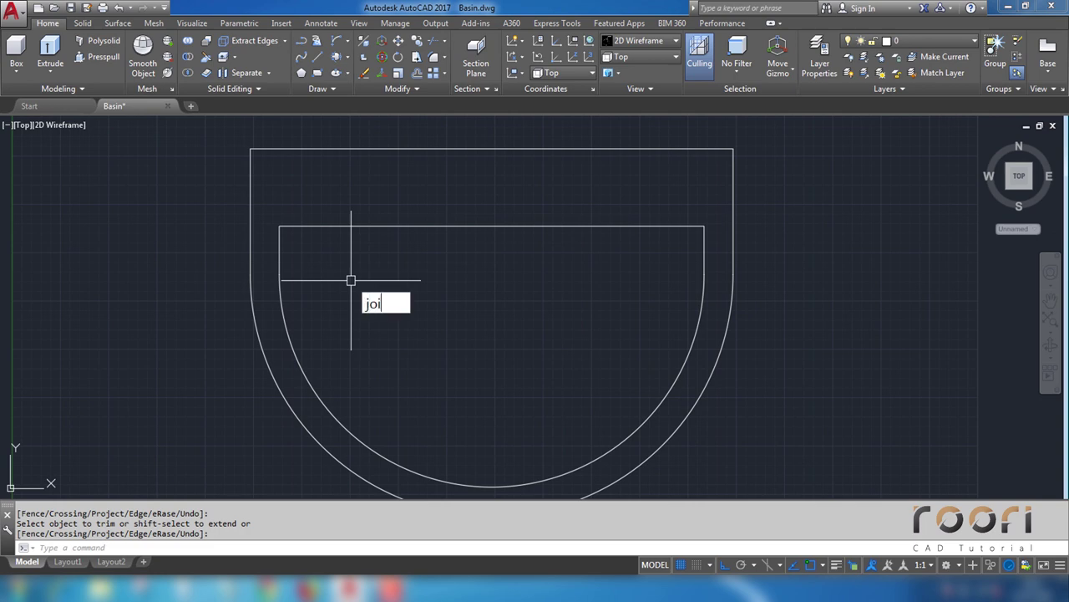
Step: Join the inner arc and its two straight side segments into one polyline
{"action": "key", "text": "Return"}
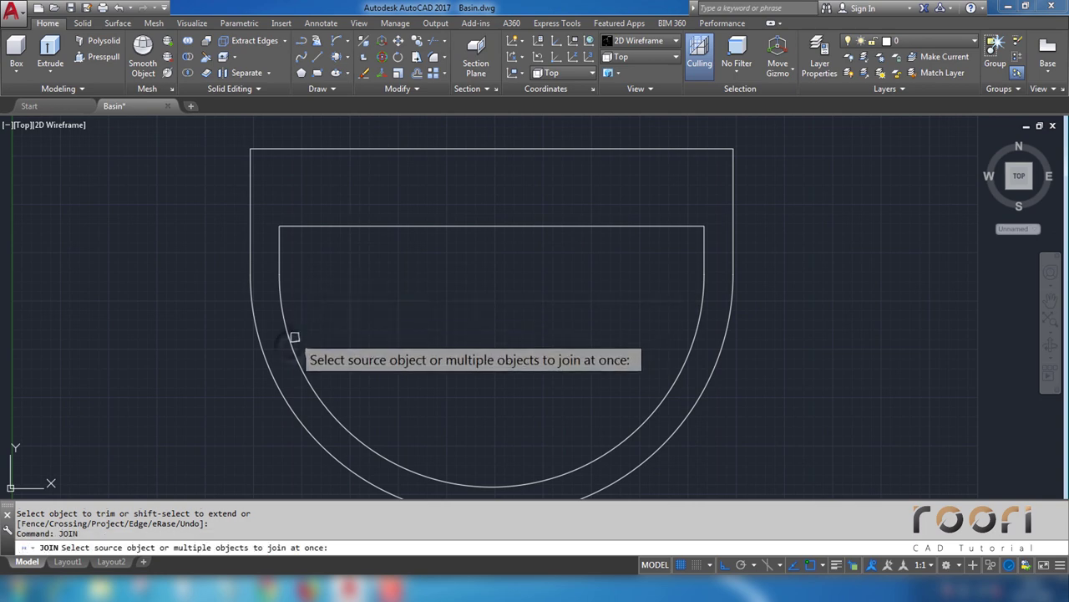
{"action": "left_click", "coordinate": [290, 343]}
{"action": "left_click", "coordinate": [280, 247]}
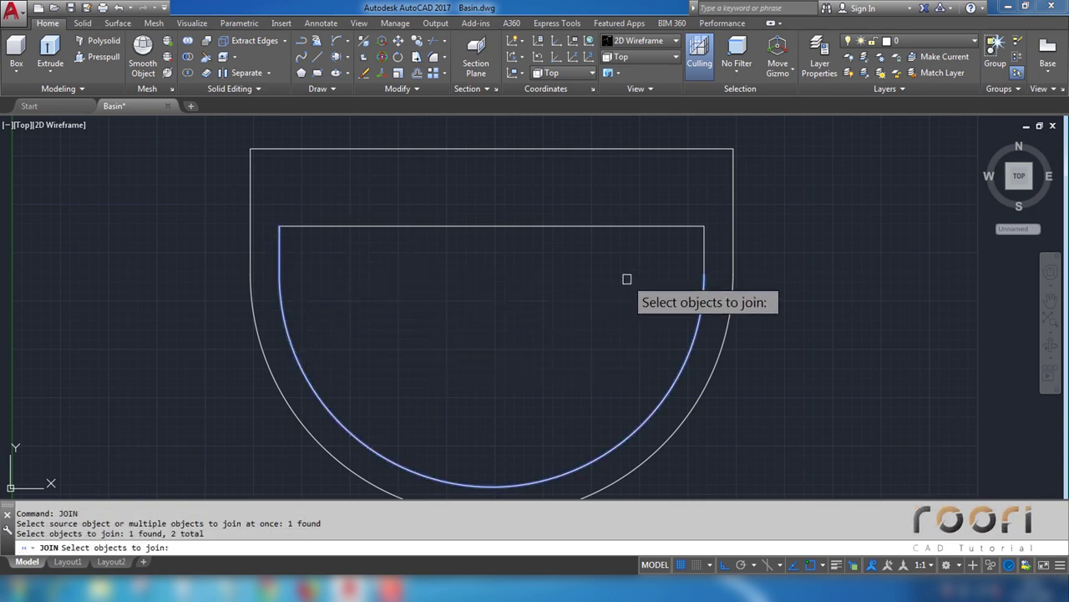
{"action": "left_click", "coordinate": [704, 259]}
{"action": "key", "text": "Return"}
{"action": "left_click", "coordinate": [705, 256]}
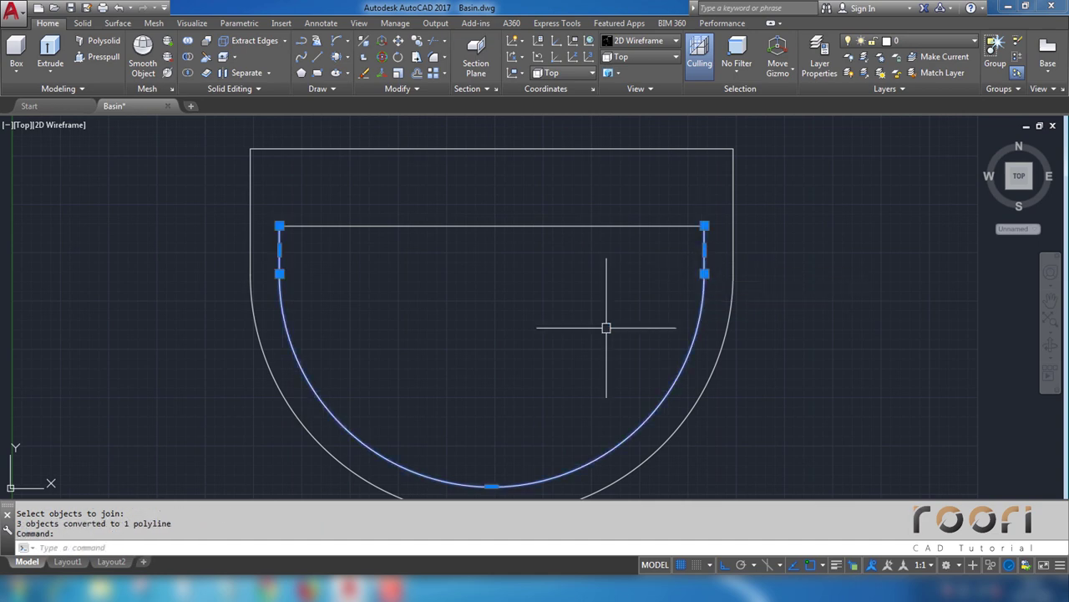
{"action": "key", "text": "Escape"}
{"action": "type", "text": "C"}
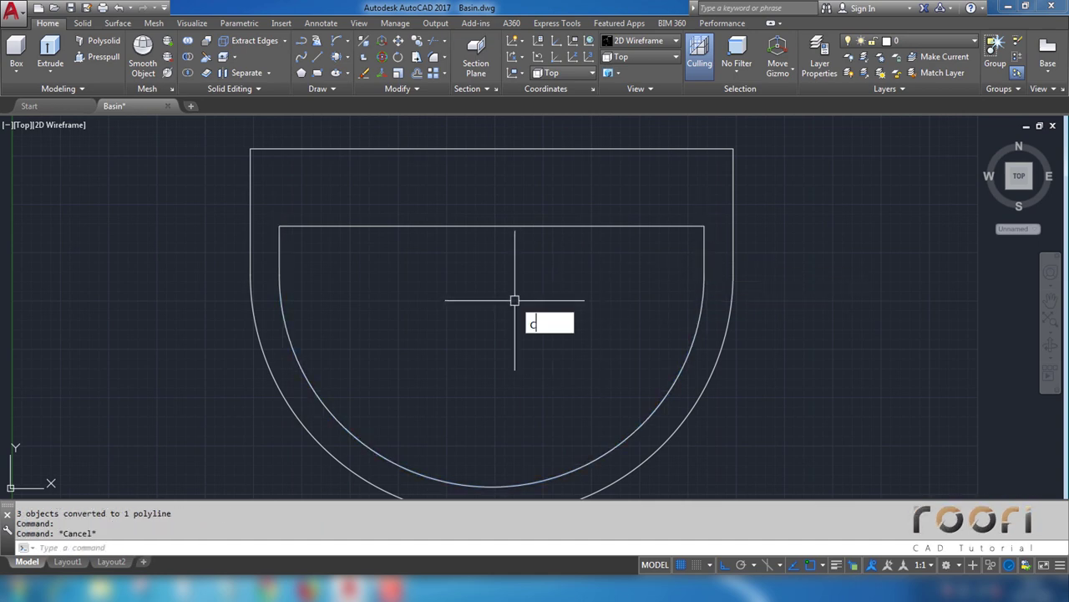
Step: Draw a 50-diameter drain circle inside the bowl
{"action": "key", "text": "Return"}
{"action": "left_click", "coordinate": [412, 294]}
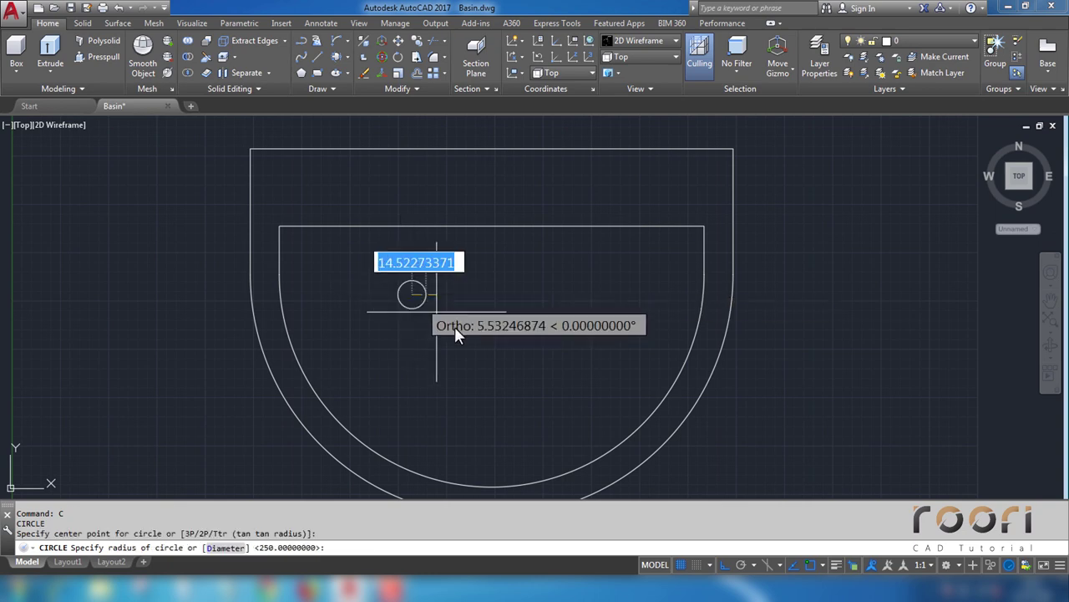
{"action": "type", "text": "d"}
{"action": "key", "text": "Return"}
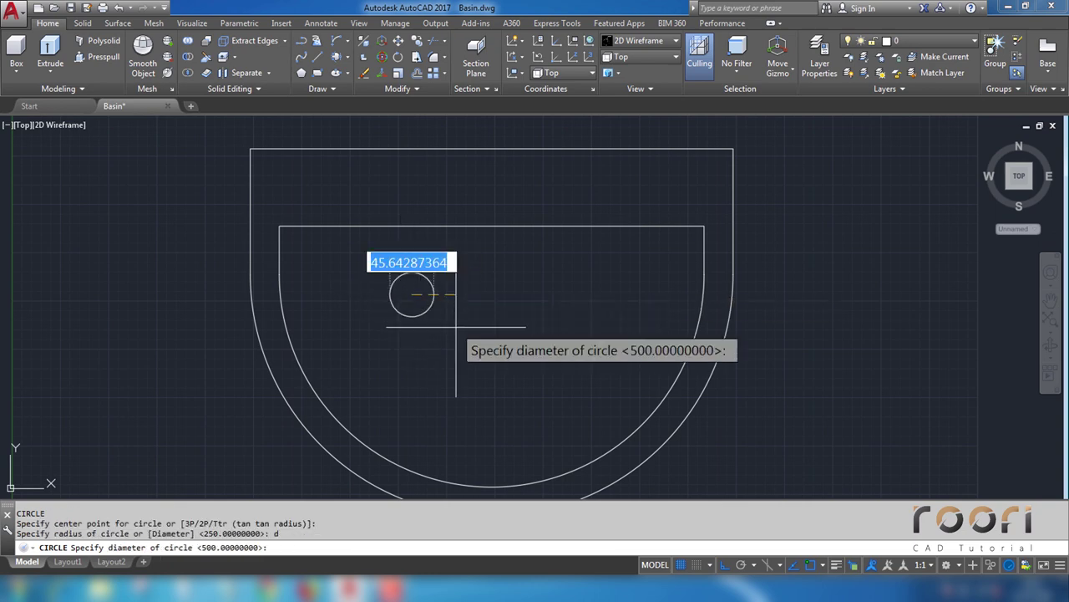
{"action": "type", "text": "50"}
{"action": "key", "text": "Return"}
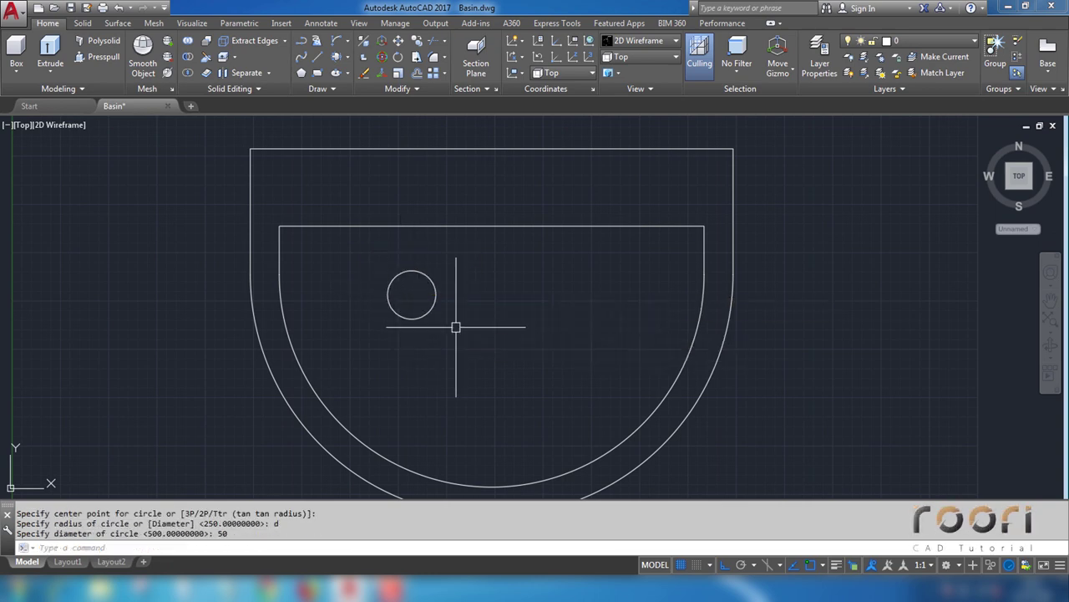
{"action": "type", "text": "M"}
Step: Move the drain circle so its top point sits on the inner top edge
{"action": "key", "text": "Return"}
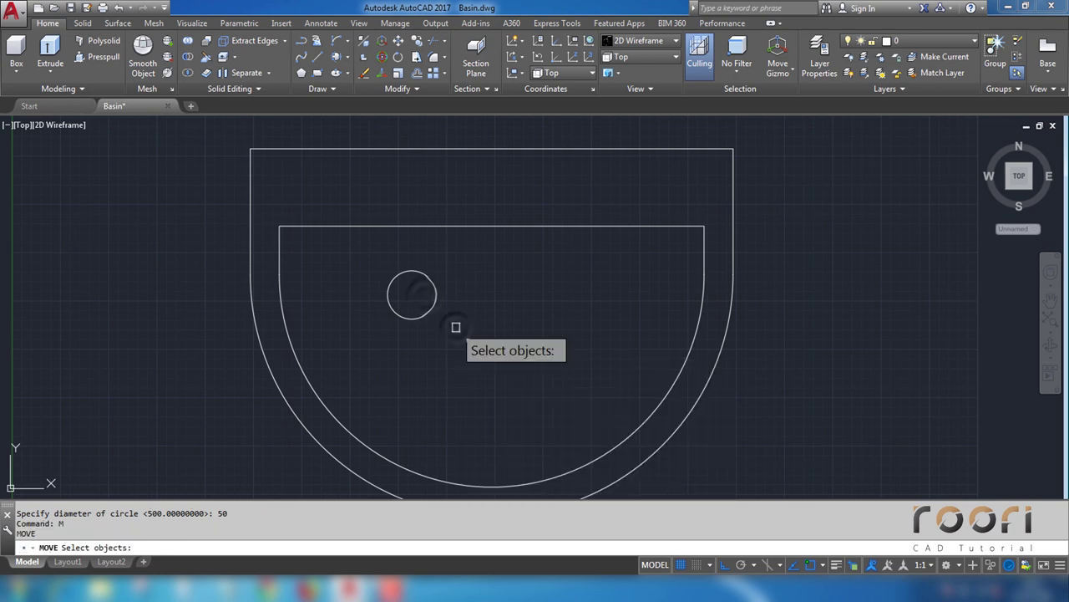
{"action": "left_click_drag", "start_coordinate": [454, 325], "coordinate": [423, 293]}
{"action": "key", "text": "Return"}
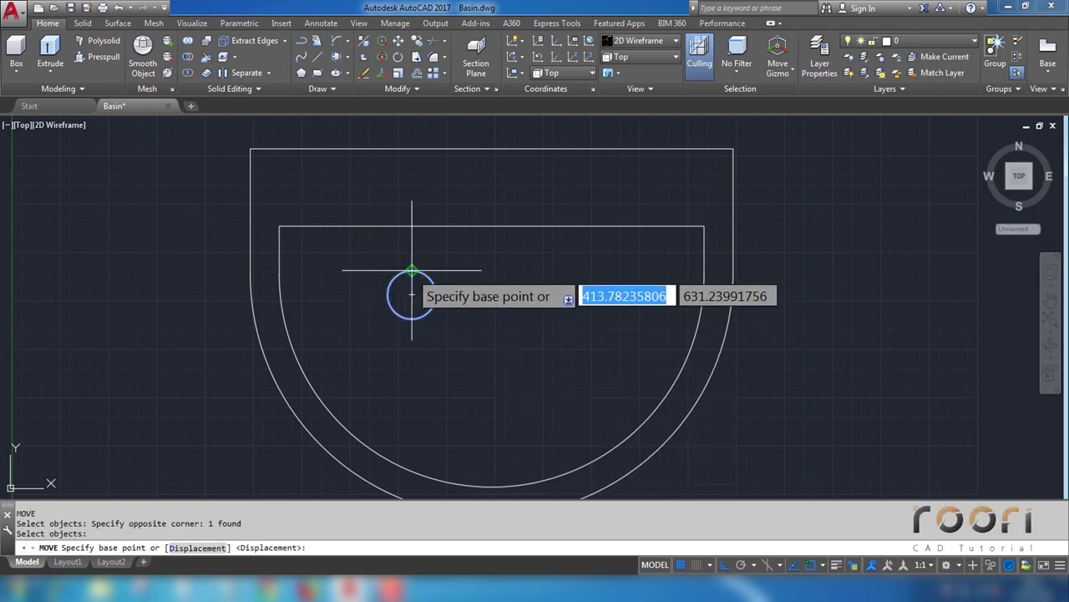
{"action": "left_click", "coordinate": [411, 270]}
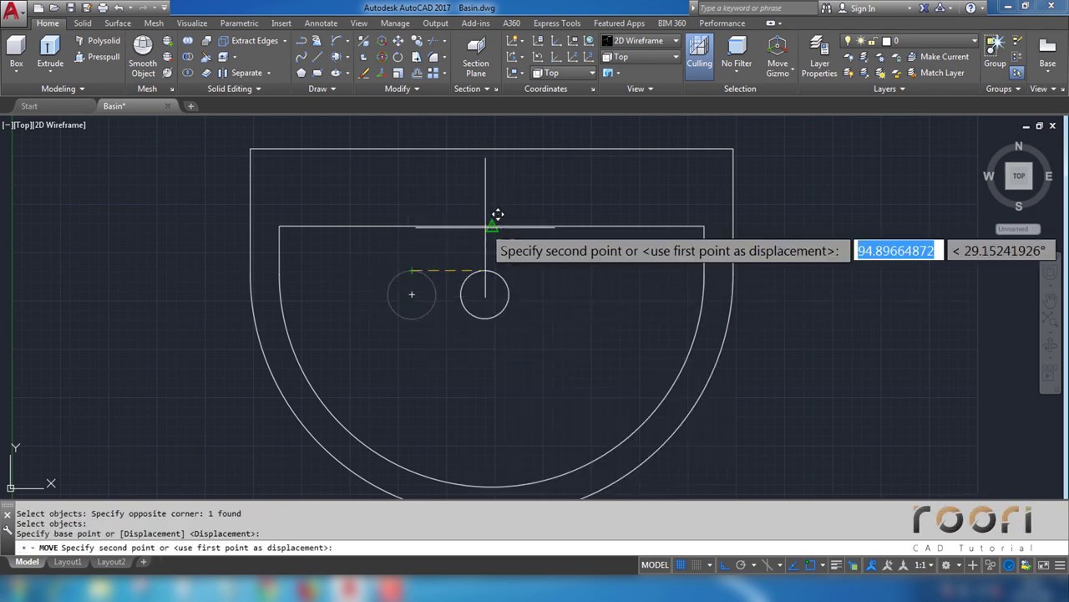
{"action": "left_click", "coordinate": [491, 227]}
Step: Move the drain circle 30 units straight down
{"action": "type", "text": "M"}
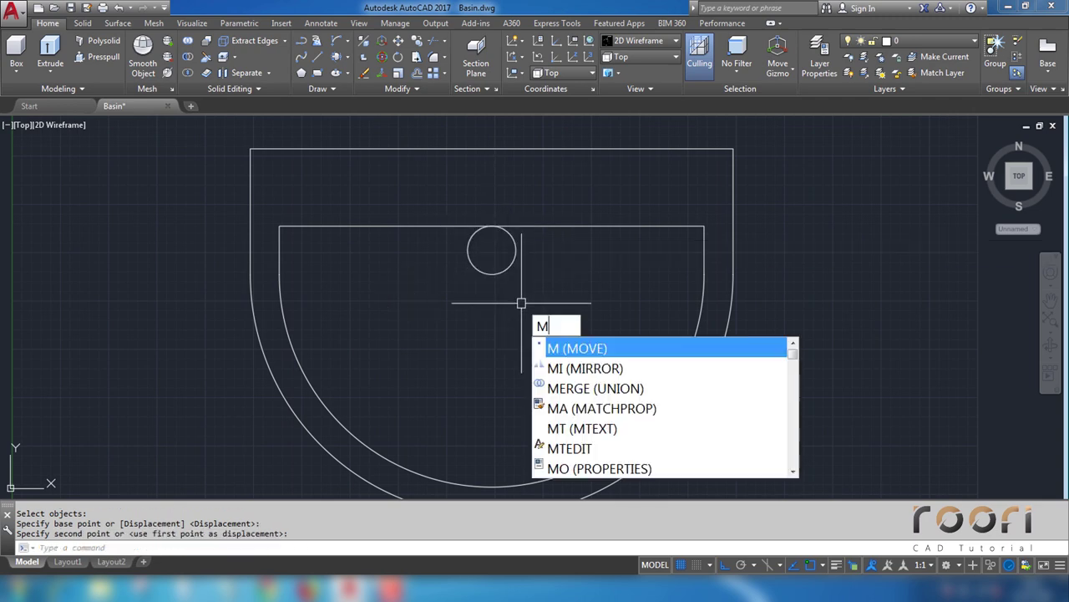
{"action": "key", "text": "Return"}
{"action": "left_click", "coordinate": [507, 267]}
{"action": "key", "text": "Return"}
{"action": "left_click", "coordinate": [544, 247]}
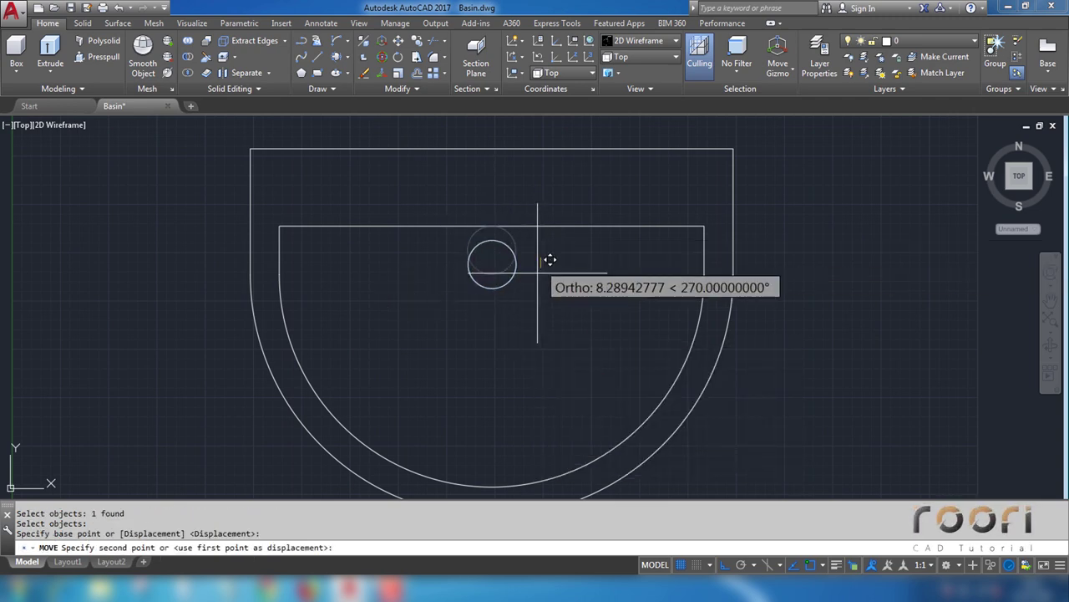
{"action": "type", "text": "30"}
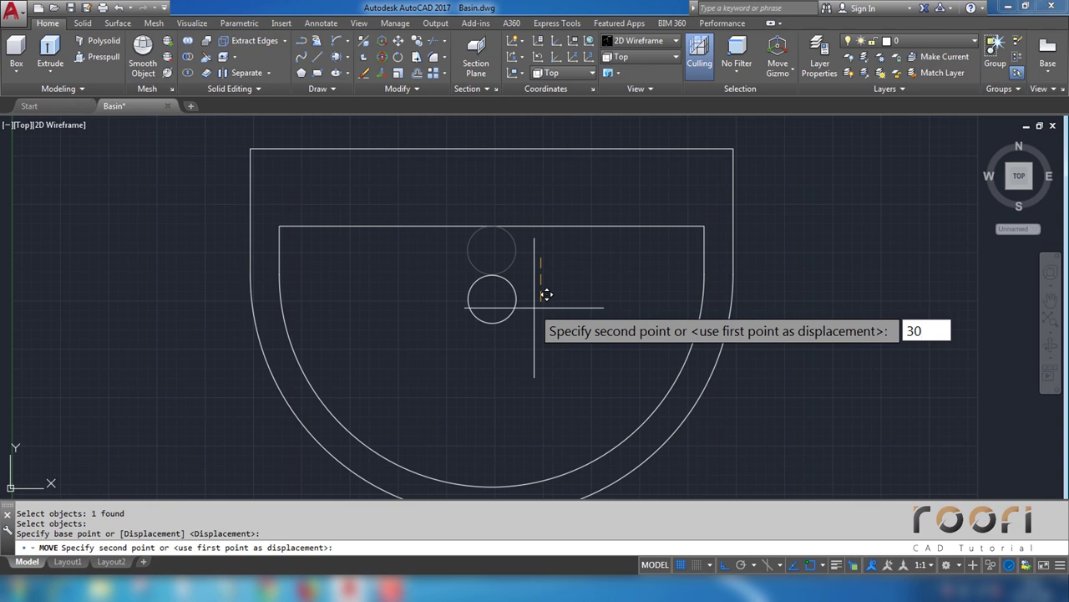
{"action": "key", "text": "Return"}
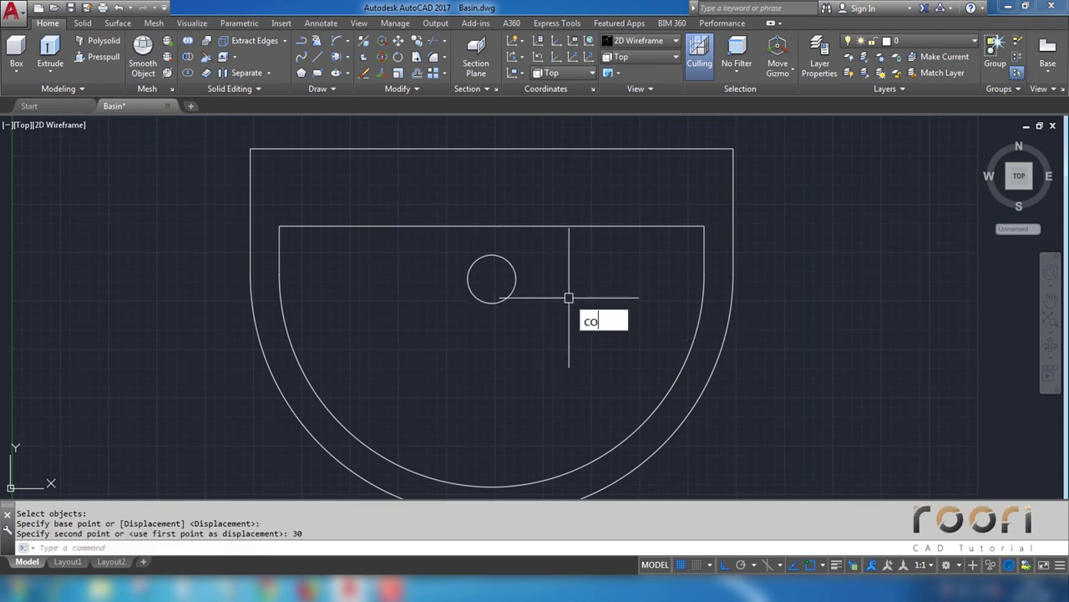
Step: Copy the basin's inner top edge line to a spot right of the basin
{"action": "key", "text": "Return"}
{"action": "left_click", "coordinate": [537, 226]}
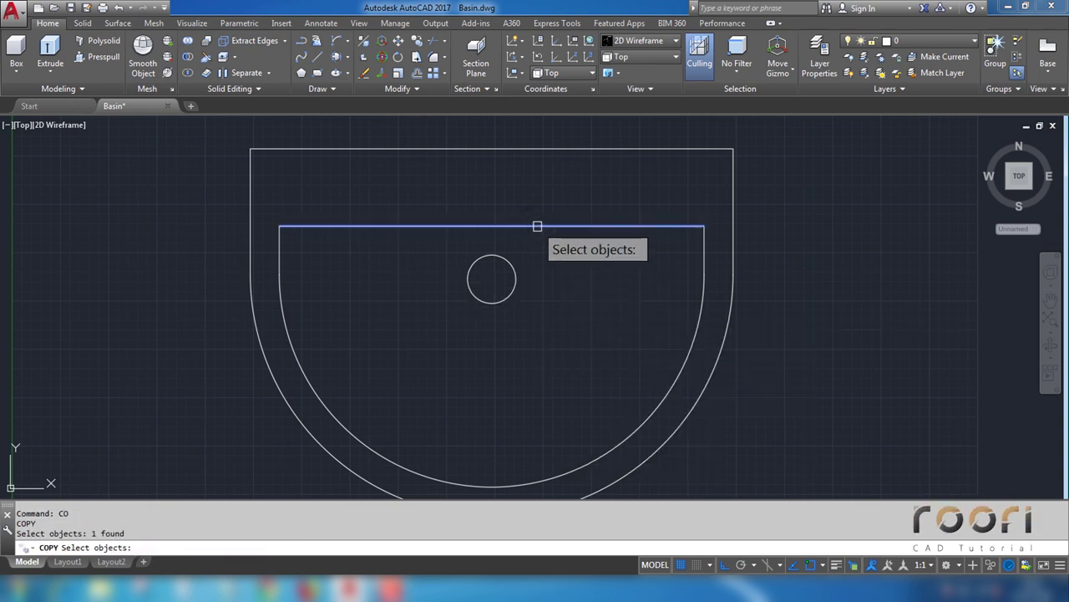
{"action": "key", "text": "Return"}
{"action": "left_click", "coordinate": [535, 225]}
{"action": "scroll", "coordinate": [481, 203], "scroll_direction": "down", "scroll_amount": 2}
{"action": "middle_click_drag", "start_coordinate": [481, 203], "coordinate": [265, 261]}
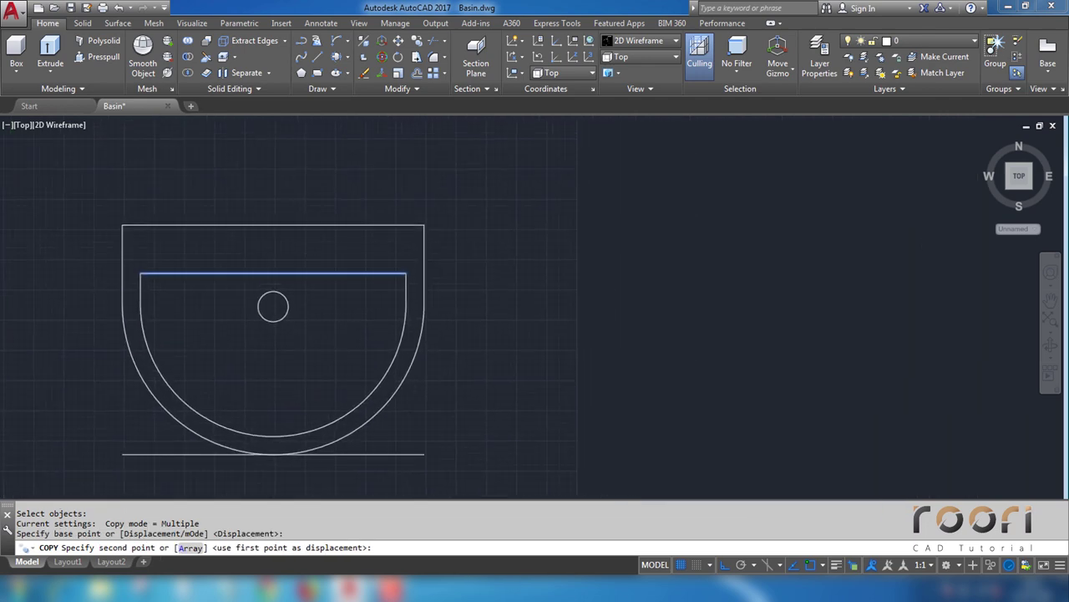
{"action": "left_click", "coordinate": [726, 290]}
{"action": "key", "text": "Escape"}
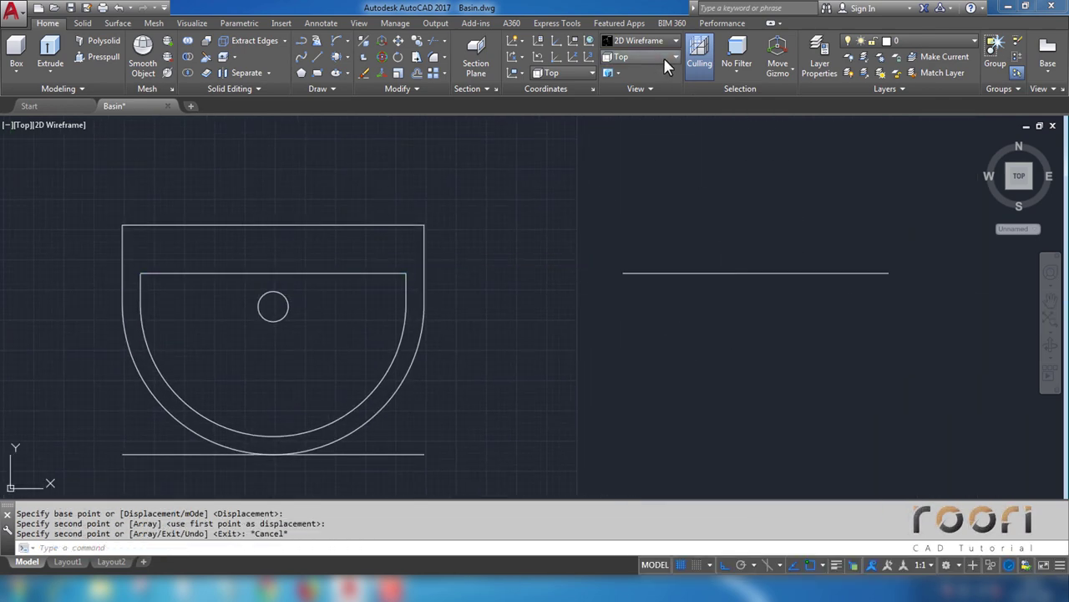
{"action": "left_click", "coordinate": [664, 58]}
Step: In Front view, draw a 130-unit vertical line down from the copied horizontal line
{"action": "left_click", "coordinate": [631, 127]}
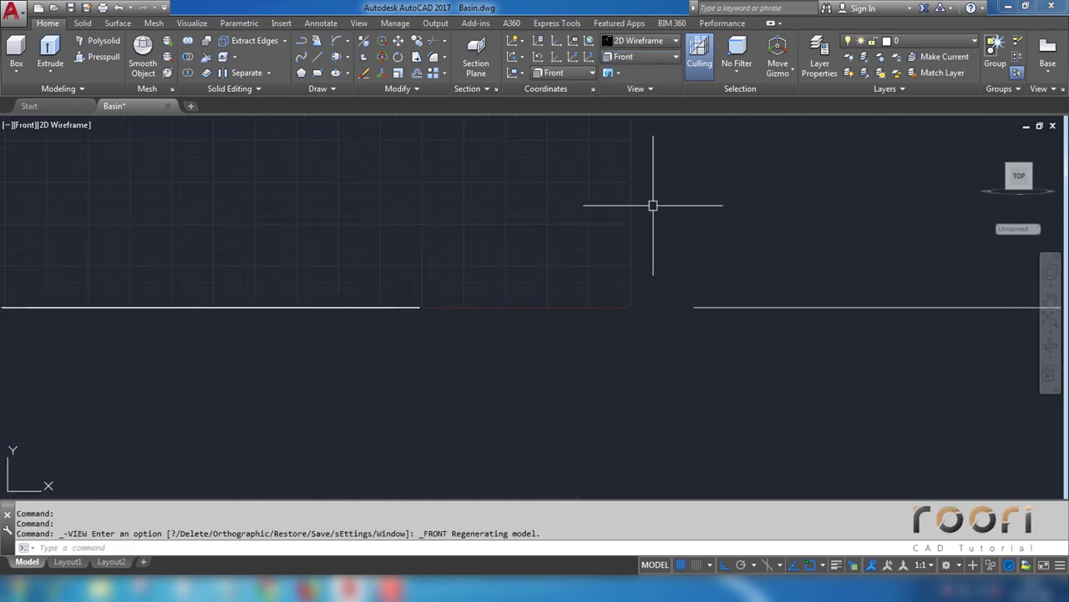
{"action": "middle_click_drag", "start_coordinate": [790, 346], "coordinate": [550, 237]}
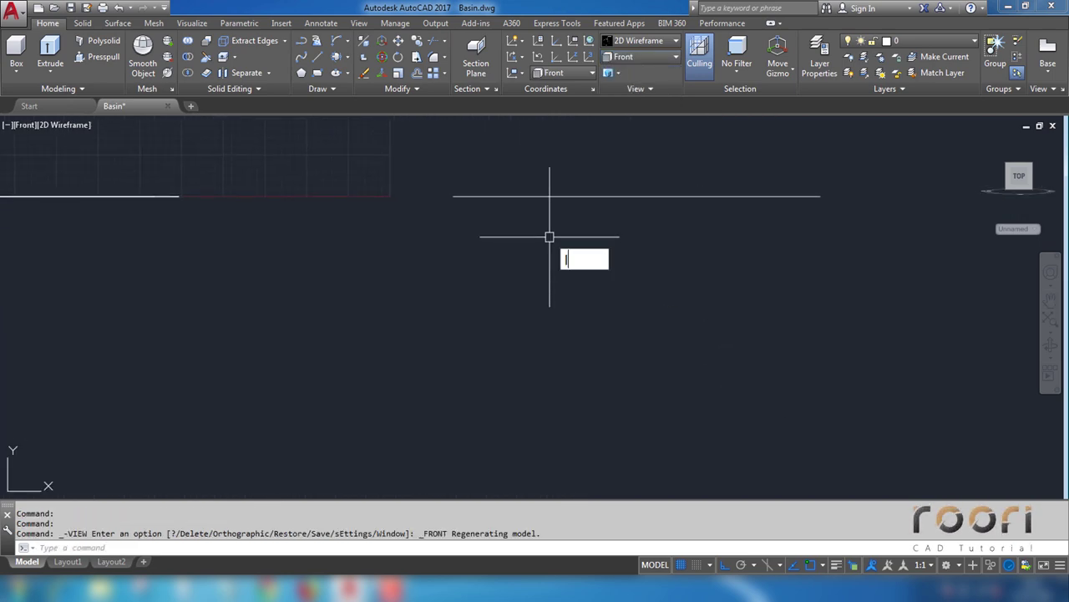
{"action": "type", "text": "L"}
{"action": "key", "text": "Return"}
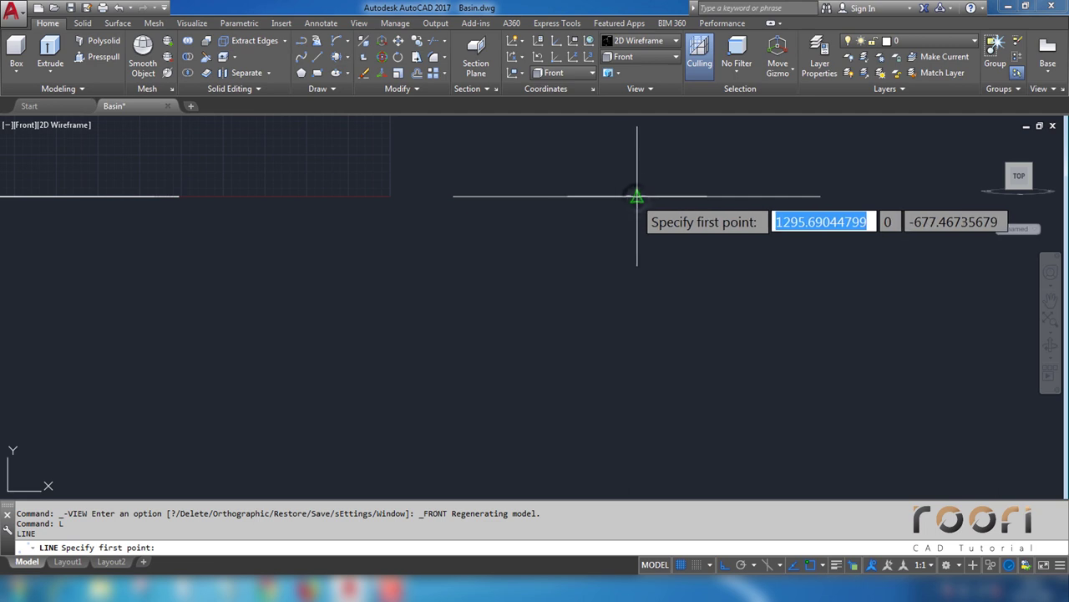
{"action": "left_click", "coordinate": [637, 197]}
{"action": "type", "text": "130"}
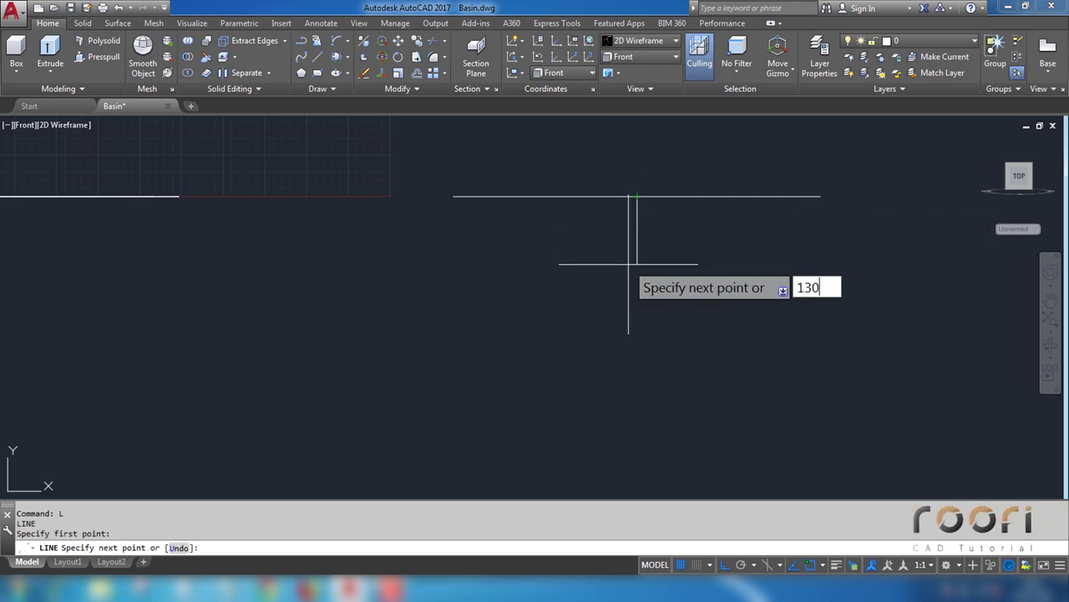
{"action": "key", "text": "Return"}
{"action": "key", "text": "Return"}
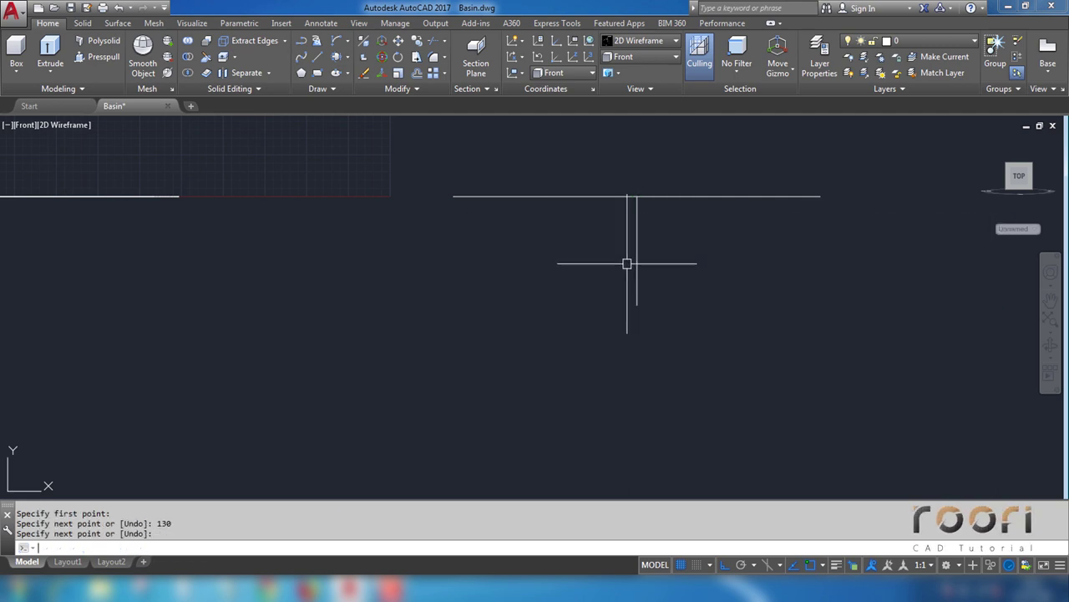
{"action": "scroll", "coordinate": [628, 262], "scroll_direction": "up", "scroll_amount": 2}
{"action": "middle_click_drag", "start_coordinate": [620, 238], "coordinate": [558, 278]}
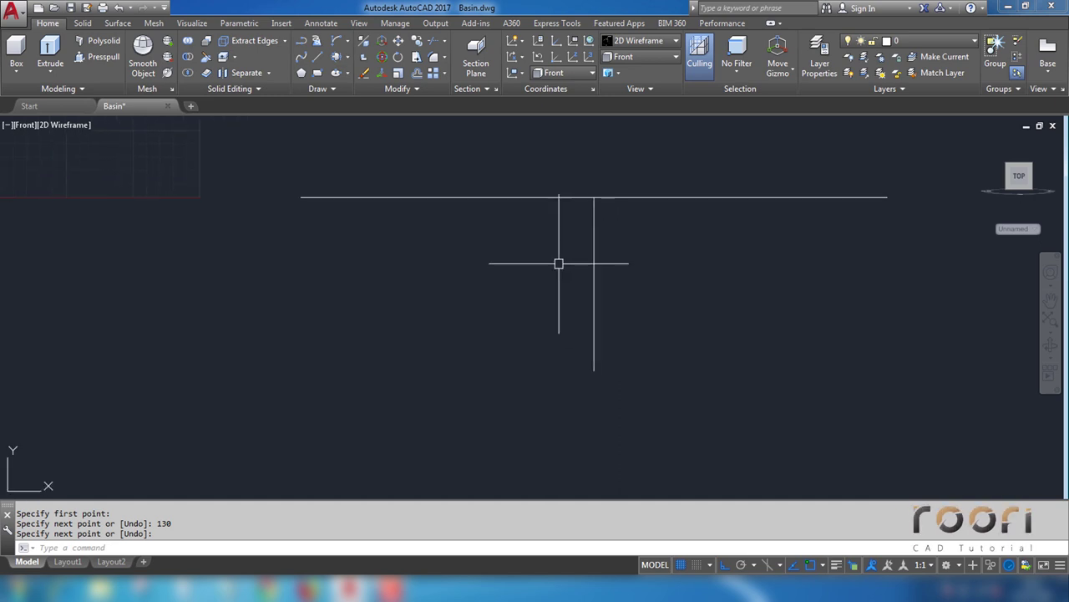
{"action": "type", "text": "O"}
Step: Offset the vertical line 25 units to its left
{"action": "key", "text": "Return"}
{"action": "type", "text": "25"}
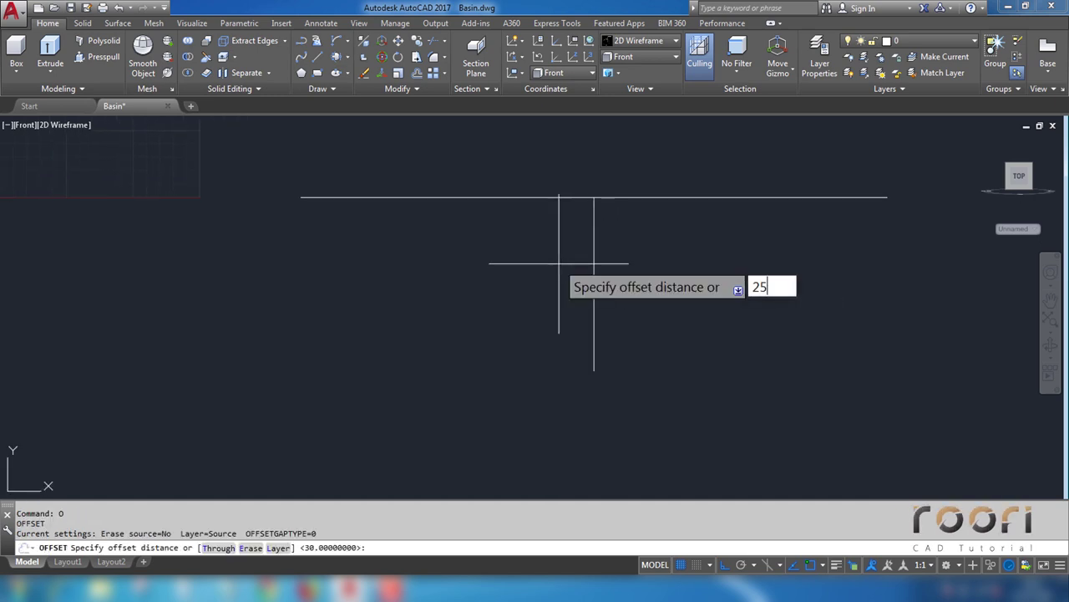
{"action": "key", "text": "Return"}
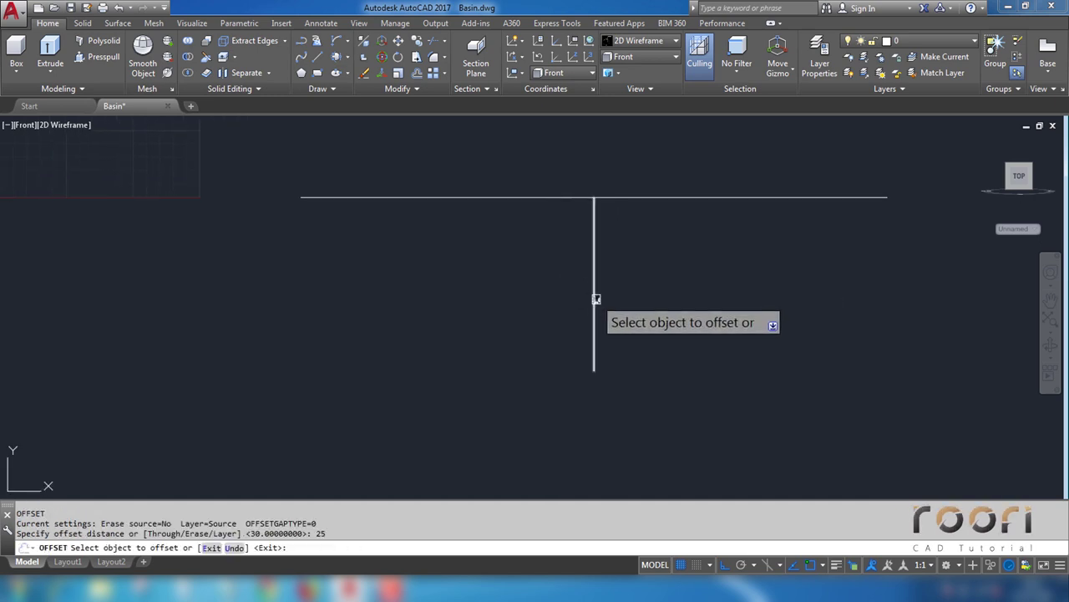
{"action": "left_click", "coordinate": [594, 298]}
{"action": "left_click", "coordinate": [553, 290]}
{"action": "key", "text": "Return"}
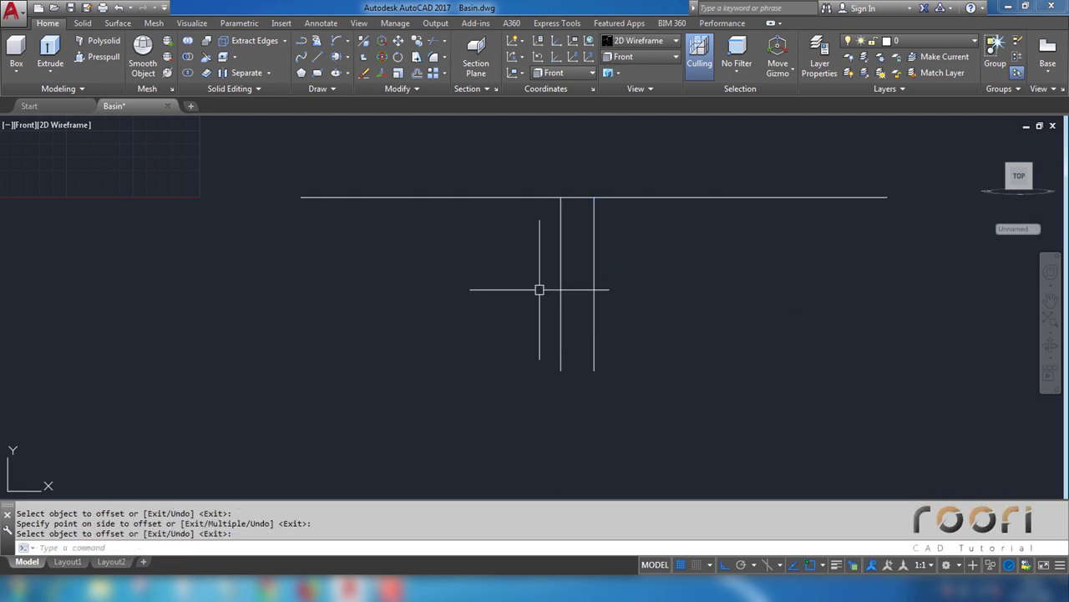
{"action": "left_click", "coordinate": [348, 40]}
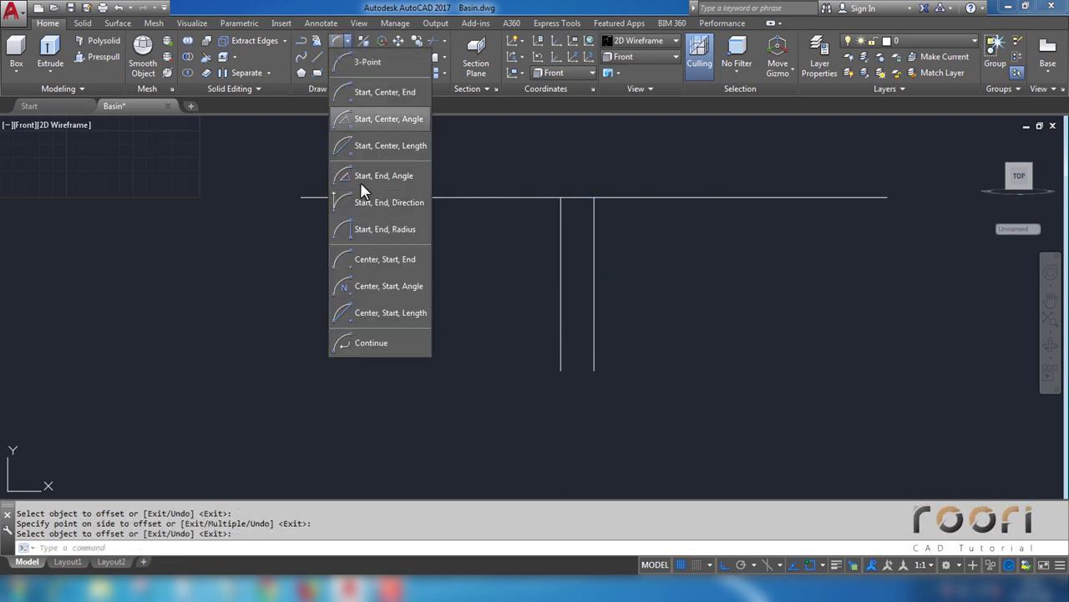
Step: Draw a Start, End, Direction arc from the inner line's bottom to the top line's left end
{"action": "left_click", "coordinate": [387, 205]}
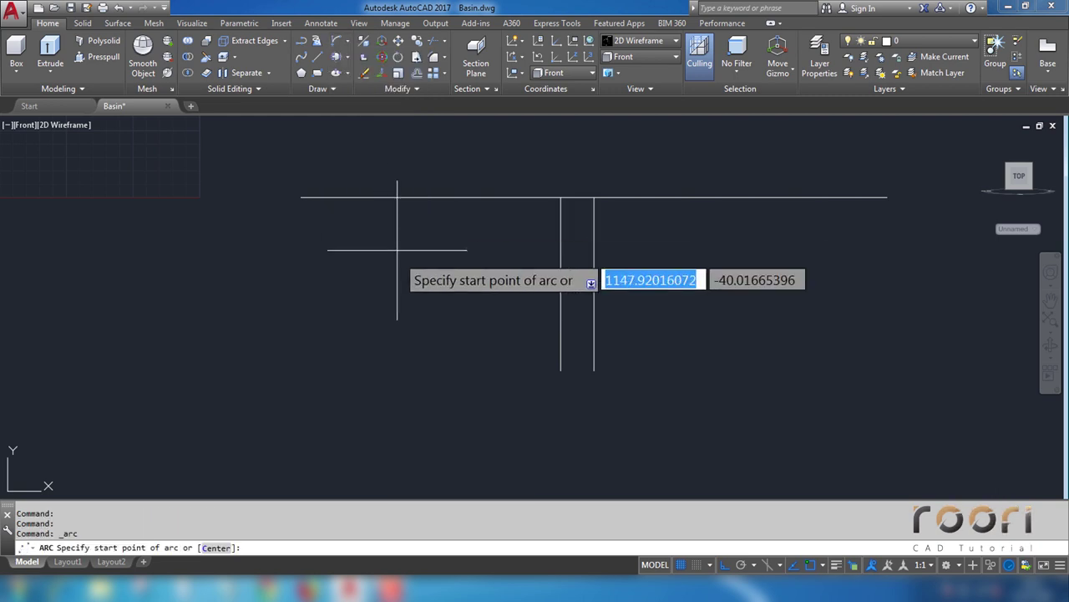
{"action": "left_click", "coordinate": [560, 370]}
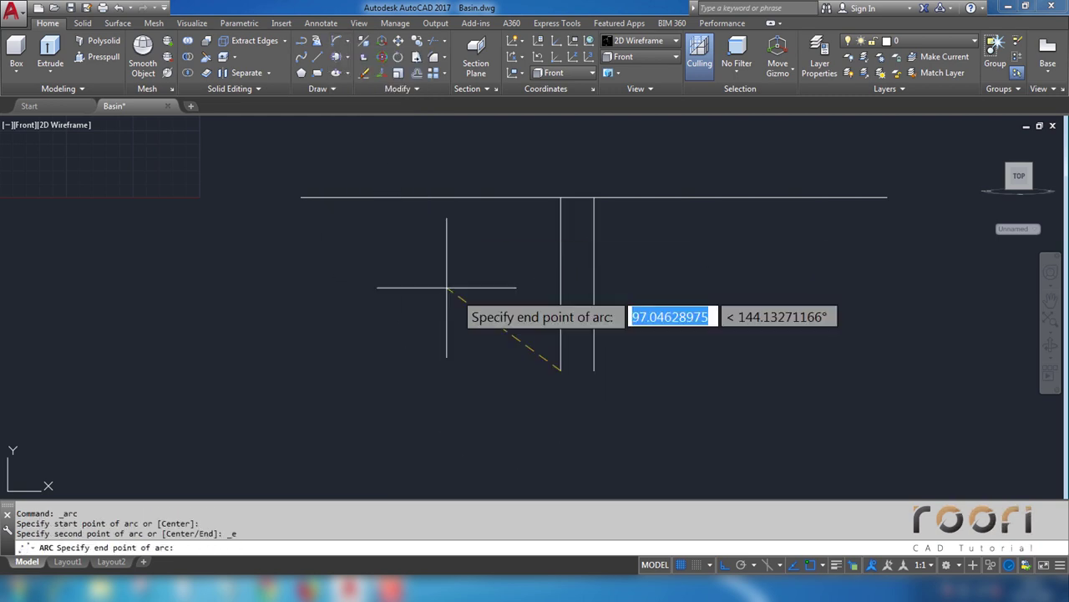
{"action": "left_click", "coordinate": [303, 197]}
{"action": "left_click", "coordinate": [286, 267]}
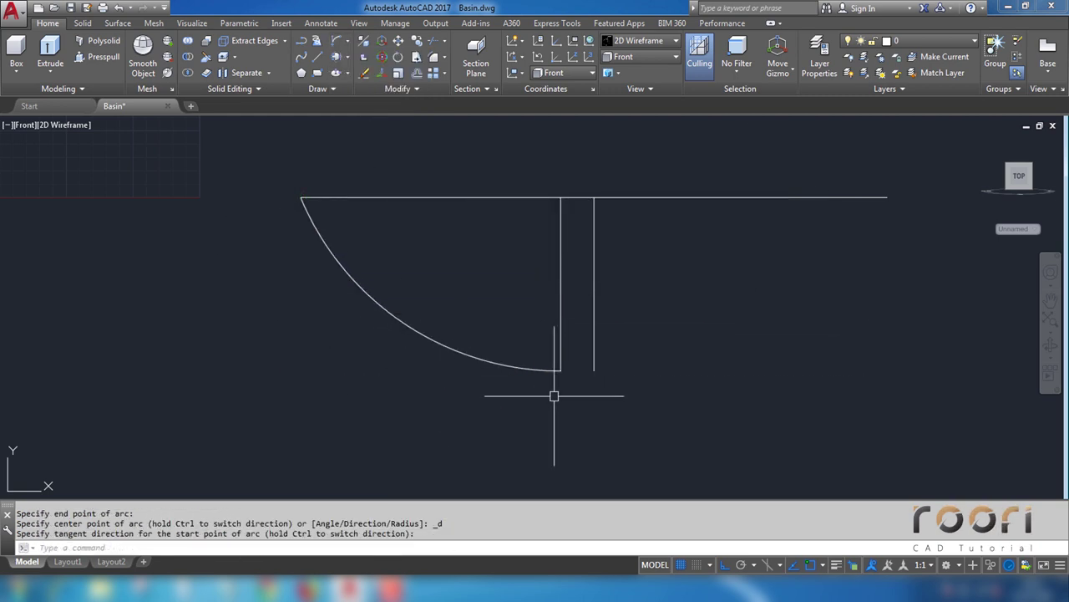
Step: Draw a 25-unit bottom line from the arc's lower end to the right vertical
{"action": "type", "text": "L"}
{"action": "key", "text": "Return"}
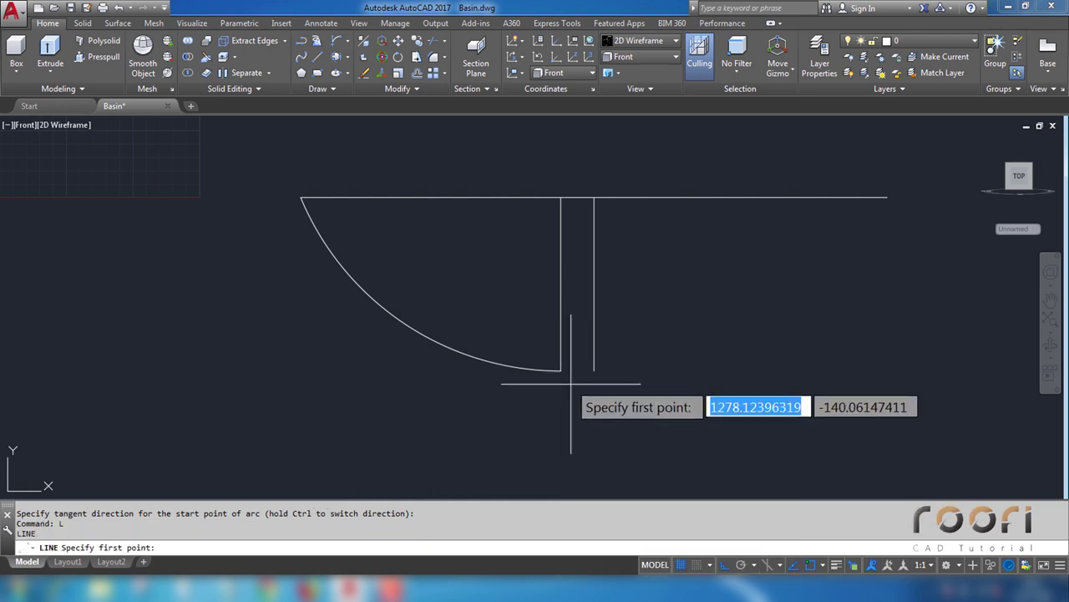
{"action": "scroll", "coordinate": [571, 385], "scroll_direction": "up", "scroll_amount": 6}
{"action": "left_click", "coordinate": [527, 332]}
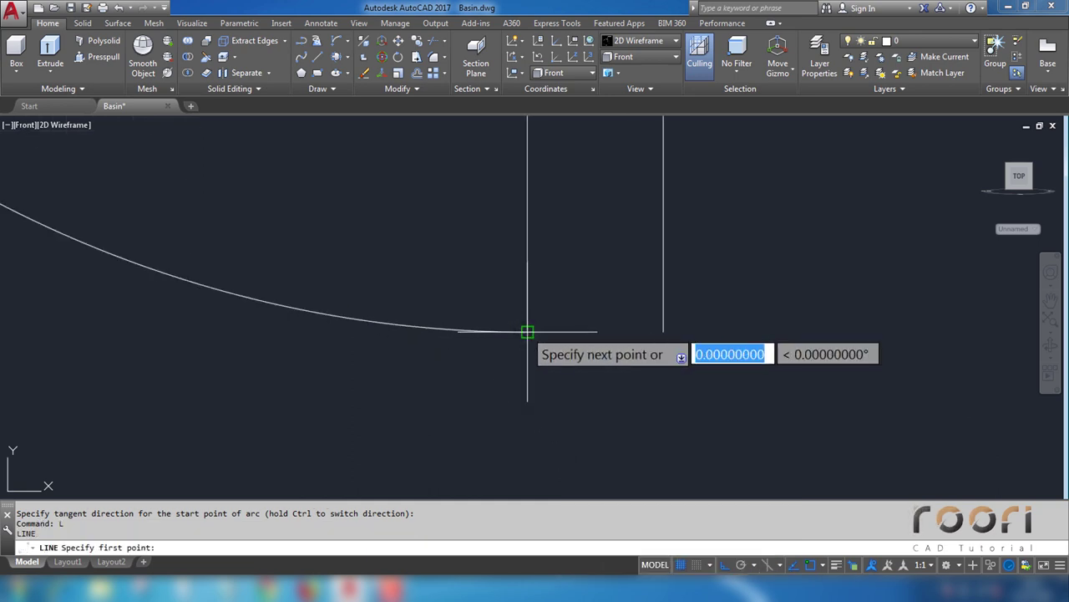
{"action": "left_click", "coordinate": [663, 332]}
{"action": "scroll", "coordinate": [606, 340], "scroll_direction": "down", "scroll_amount": 6}
{"action": "key", "text": "Return"}
Step: Erase the inner vertical line and start BPOLY boundary creation
{"action": "left_click", "coordinate": [597, 306]}
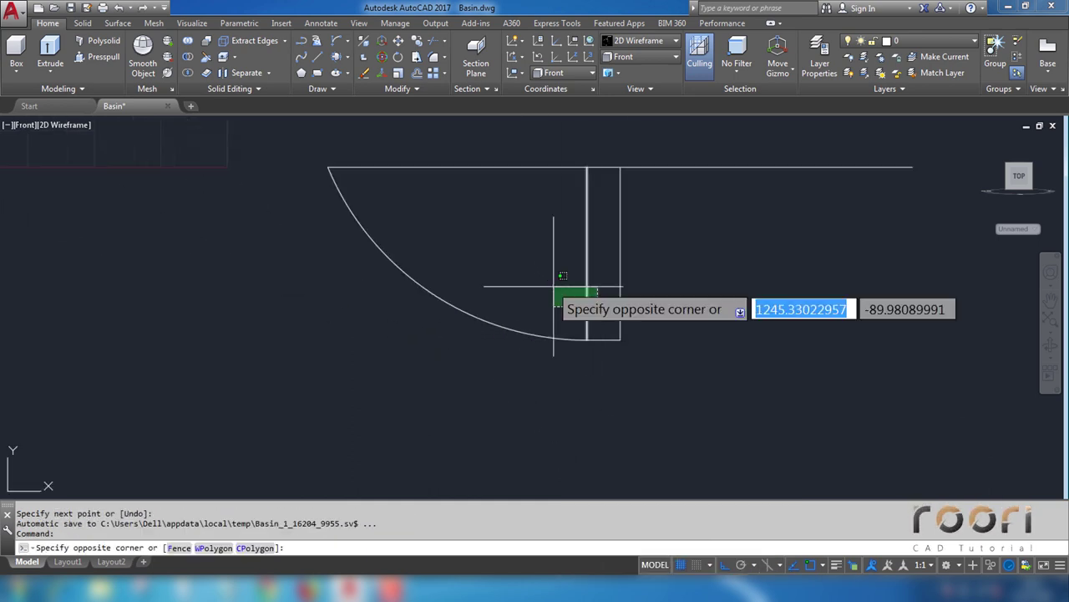
{"action": "left_click", "coordinate": [553, 287]}
{"action": "key", "text": "Delete"}
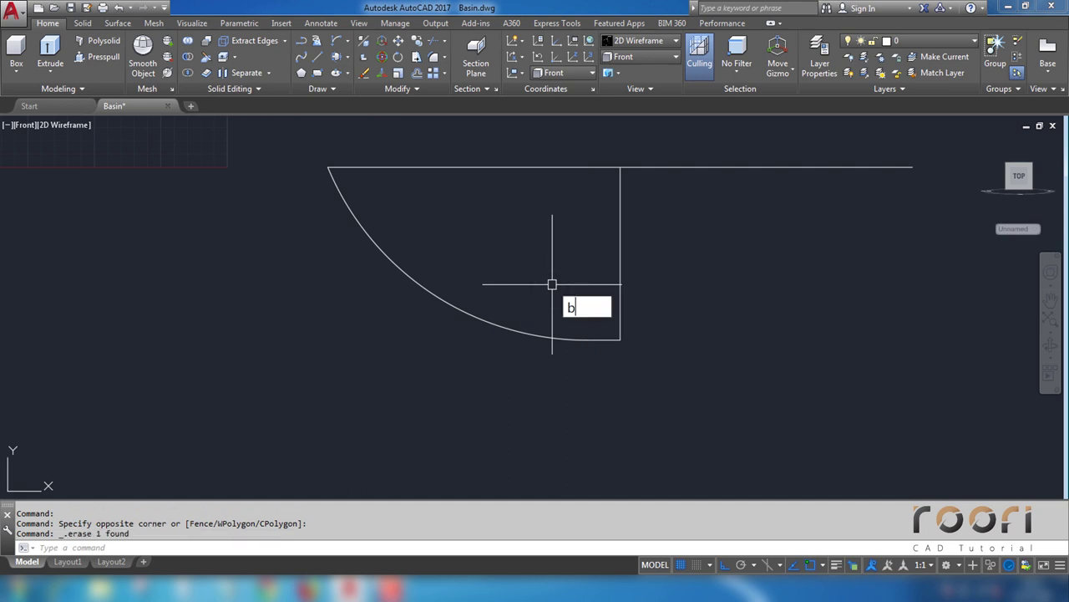
{"action": "key", "text": "Return"}
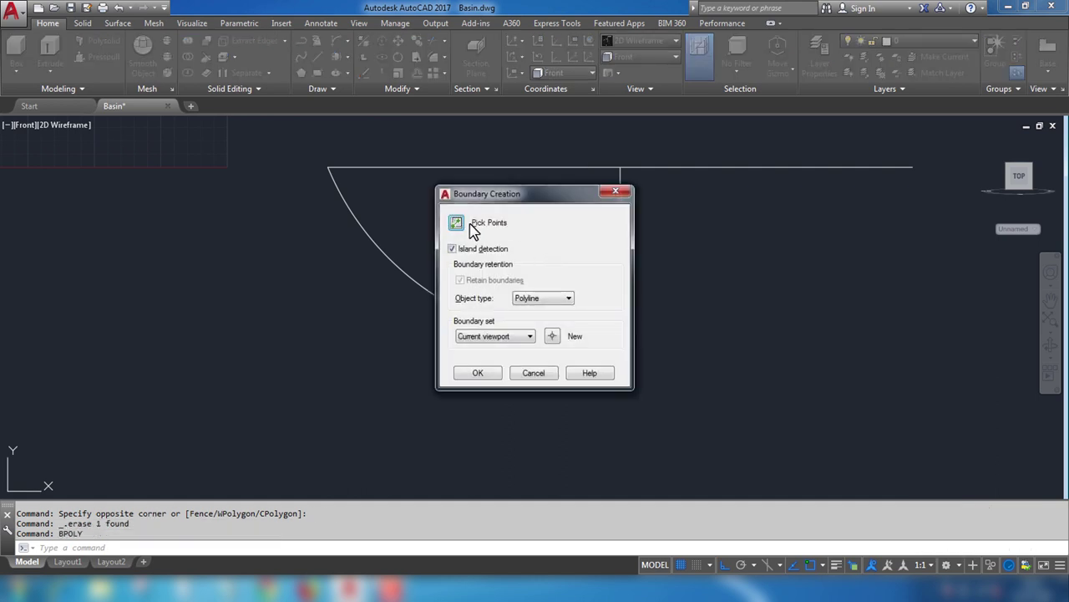
Step: Create a closed boundary polyline by picking a point inside the basin profile
{"action": "left_click", "coordinate": [459, 224]}
{"action": "left_click", "coordinate": [513, 254]}
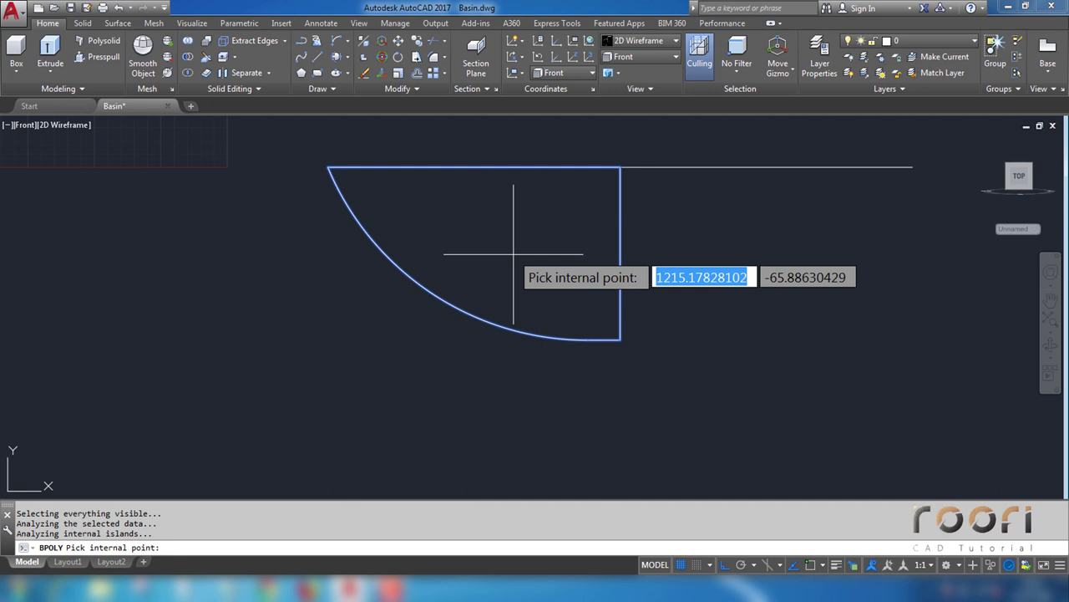
{"action": "key", "text": "Return"}
{"action": "key", "text": "Return"}
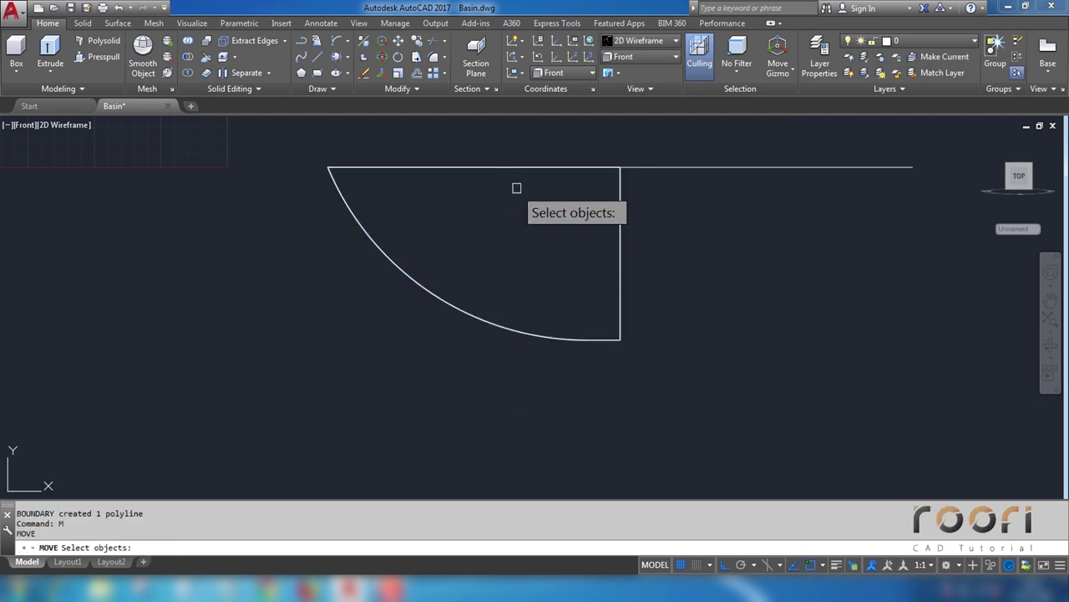
Step: Move the new boundary polyline further to the left
{"action": "left_click", "coordinate": [523, 168]}
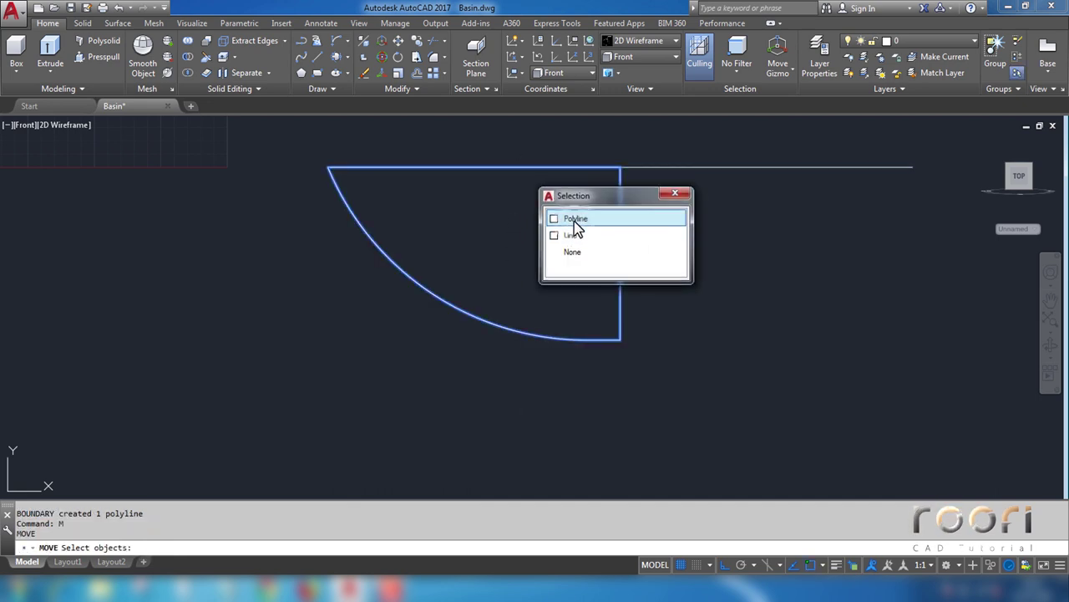
{"action": "left_click", "coordinate": [575, 218]}
{"action": "key", "text": "Return"}
{"action": "left_click", "coordinate": [618, 133]}
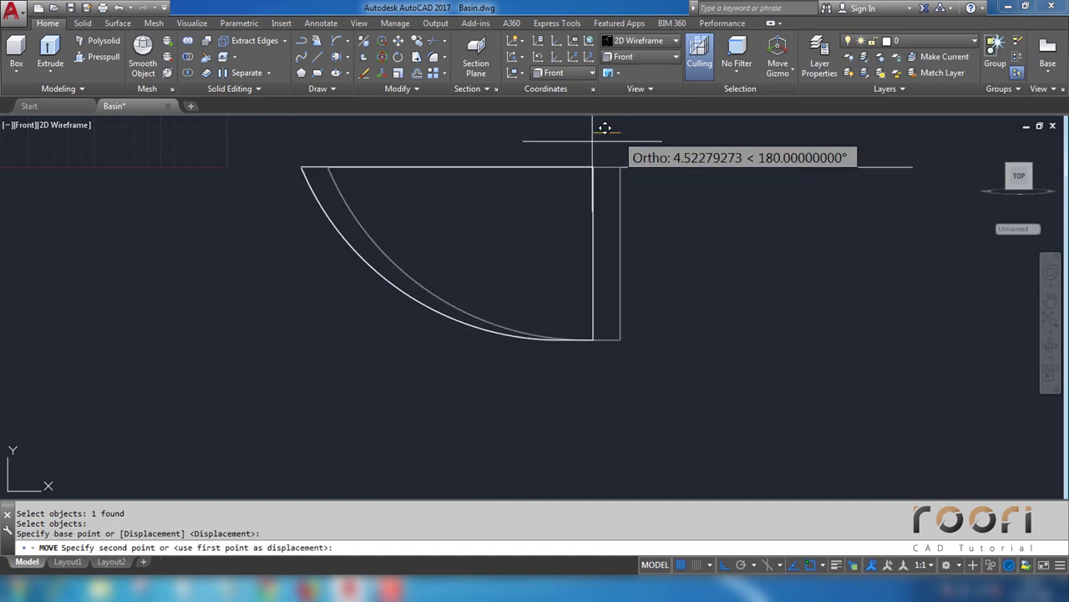
{"action": "left_click", "coordinate": [351, 137]}
Step: Erase the original profile pieces with a selection window
{"action": "left_click", "coordinate": [647, 379]}
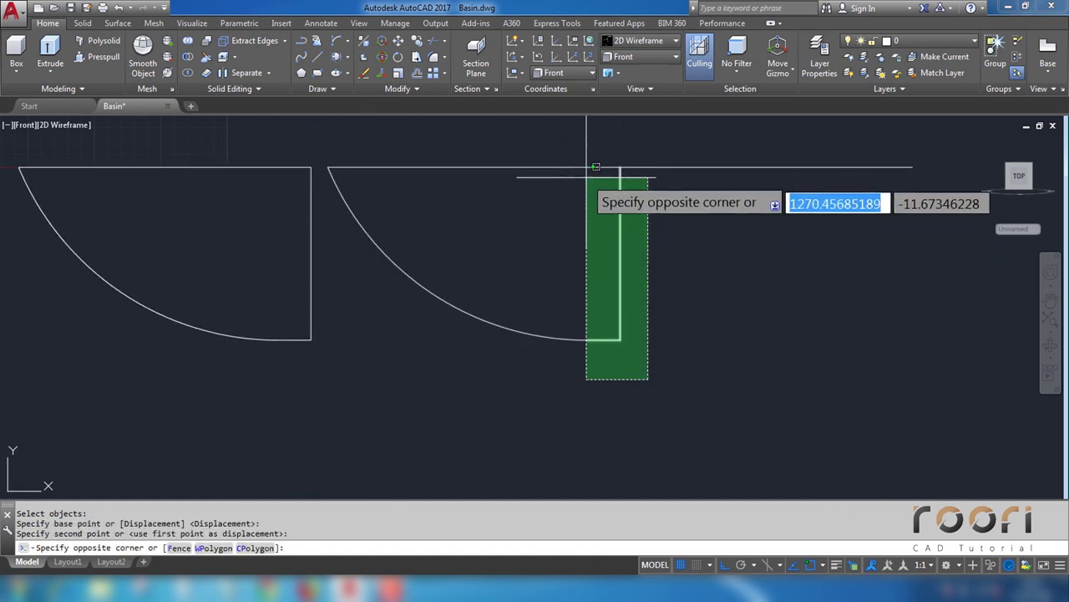
{"action": "left_click", "coordinate": [577, 158]}
{"action": "key", "text": "Delete"}
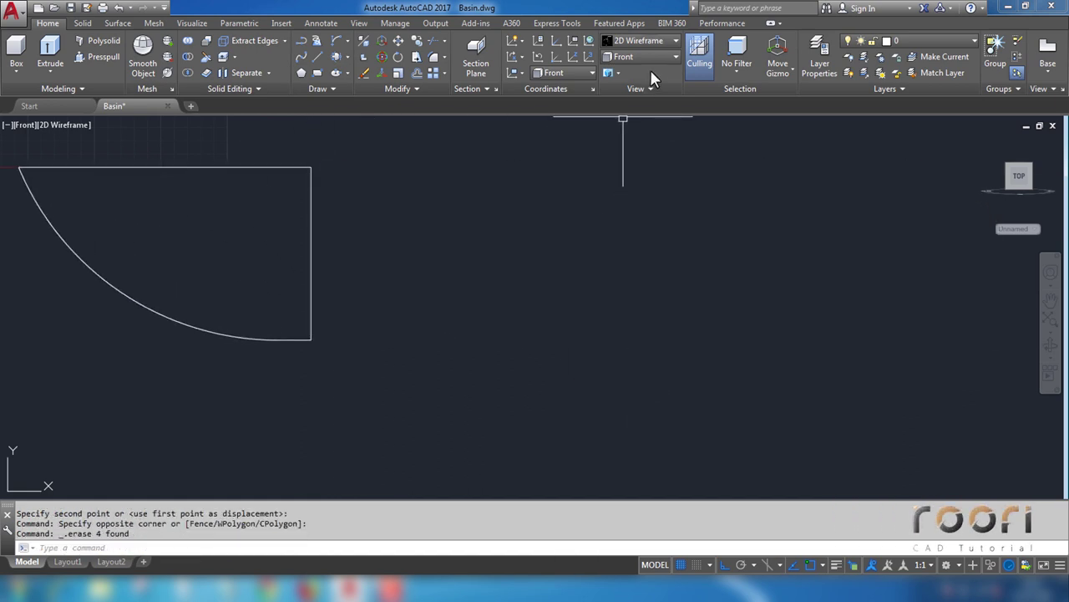
{"action": "left_click", "coordinate": [650, 56]}
Step: Switch to the Top view and shift the drawing to make room on the right
{"action": "left_click", "coordinate": [631, 70]}
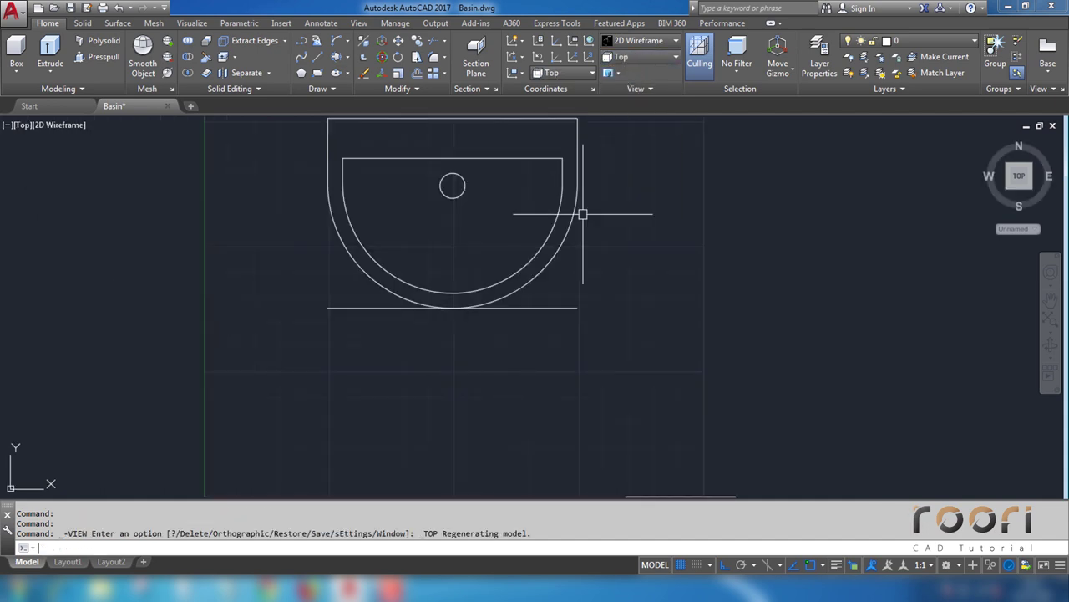
{"action": "scroll", "coordinate": [552, 289], "scroll_direction": "down", "scroll_amount": 2}
{"action": "middle_click_drag", "start_coordinate": [552, 289], "coordinate": [484, 313]}
{"action": "type", "text": "CO"}
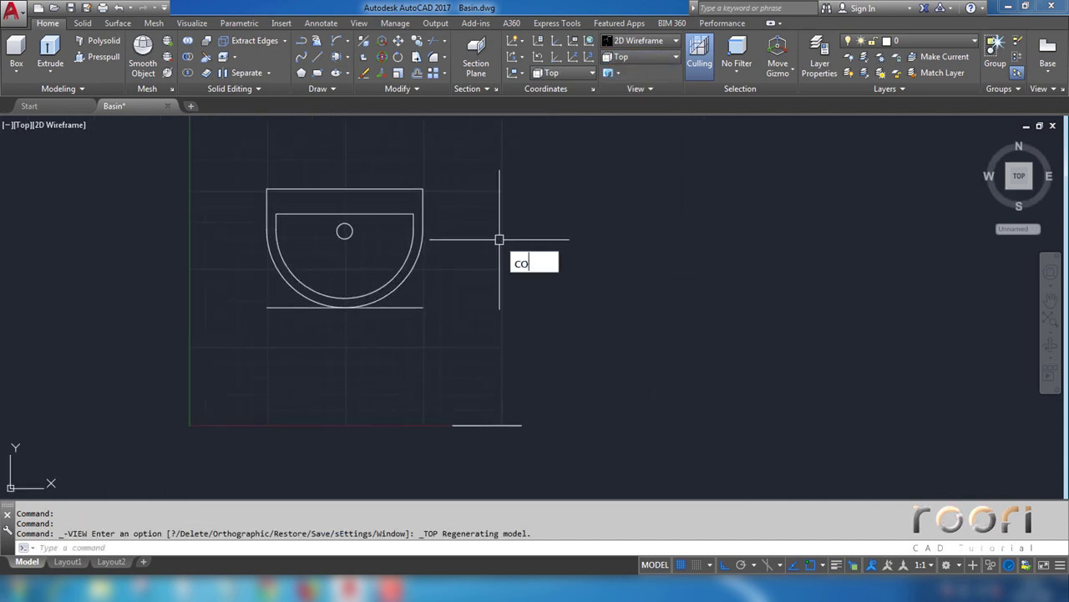
Step: Copy the inner basin arc 800 units to the right
{"action": "key", "text": "Return"}
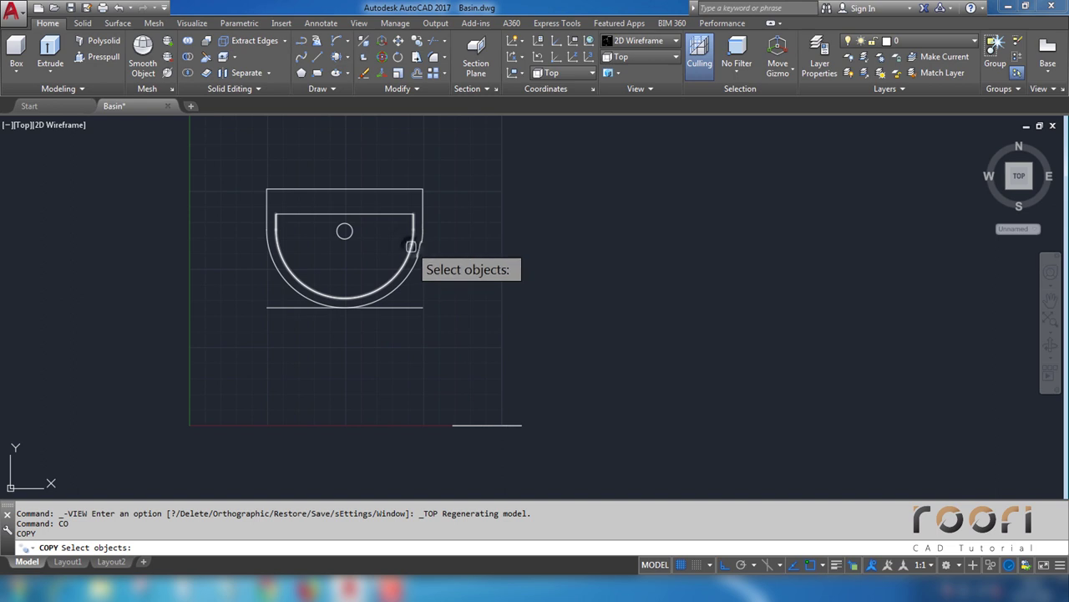
{"action": "left_click", "coordinate": [411, 245]}
{"action": "key", "text": "Return"}
{"action": "left_click", "coordinate": [481, 276]}
{"action": "type", "text": "800"}
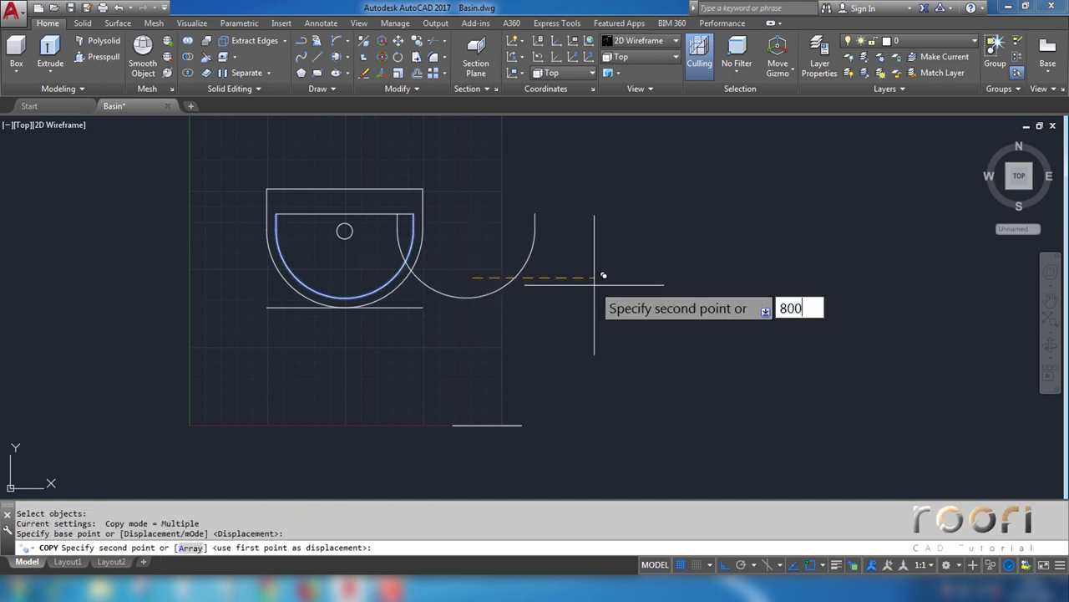
{"action": "key", "text": "Return"}
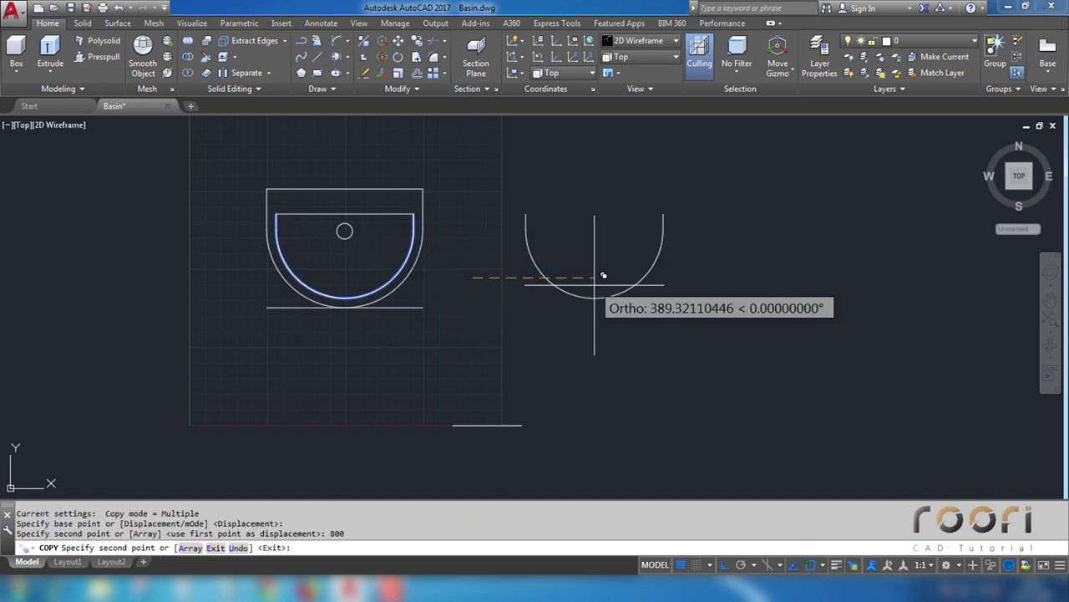
{"action": "key", "text": "Return"}
Step: Move the short bottom line right, then up onto the copied arc
{"action": "type", "text": "M"}
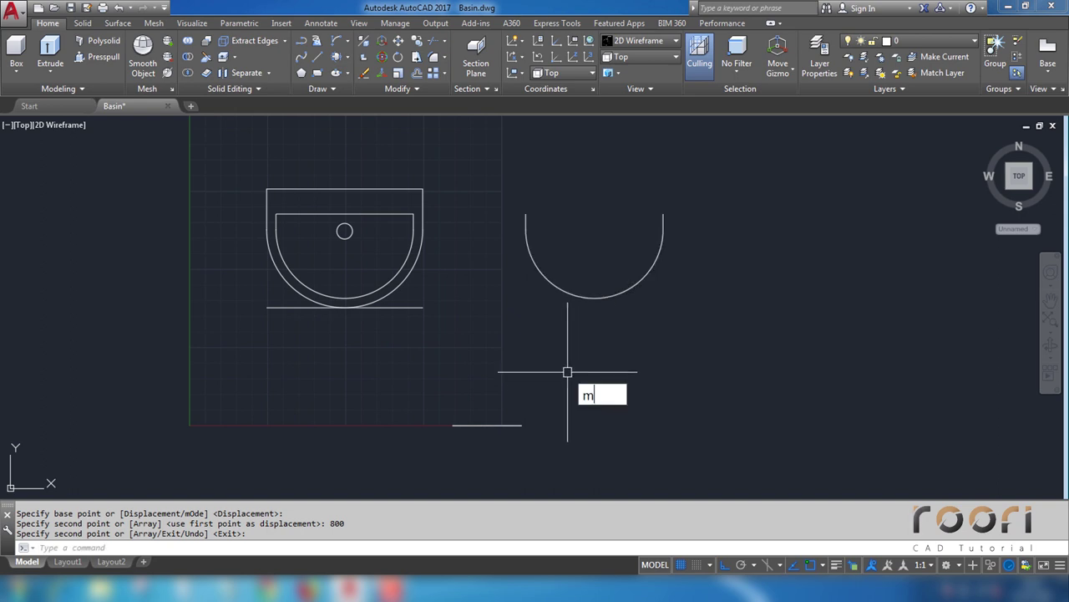
{"action": "key", "text": "Return"}
{"action": "left_click", "coordinate": [448, 374]}
{"action": "key", "text": "Return"}
{"action": "left_click", "coordinate": [564, 353]}
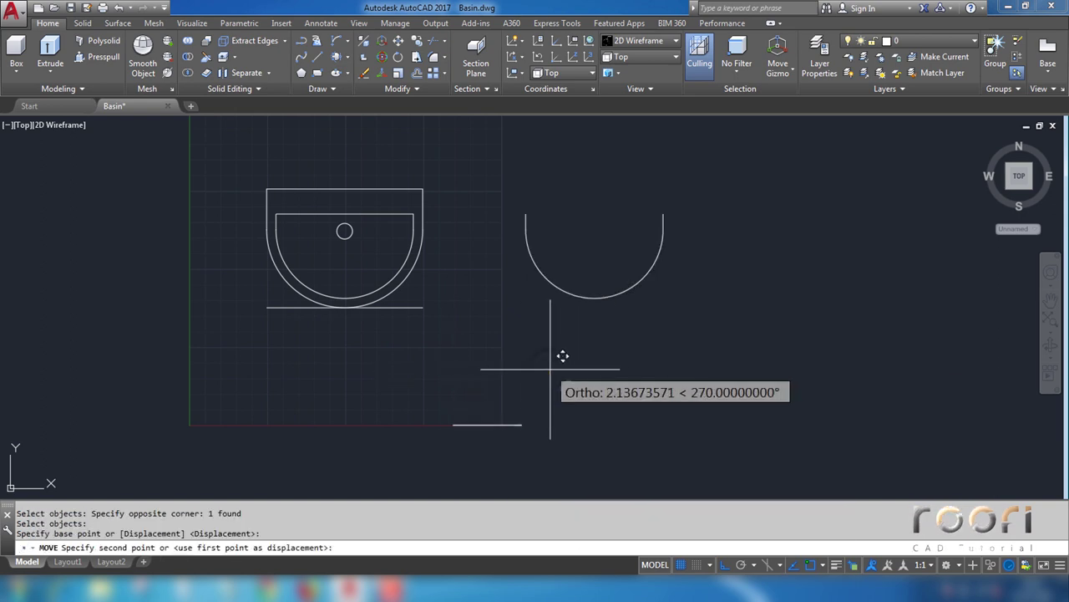
{"action": "left_click", "coordinate": [645, 355]}
{"action": "key", "text": "Return"}
{"action": "left_click", "coordinate": [622, 453]}
{"action": "left_click", "coordinate": [570, 397]}
{"action": "key", "text": "Return"}
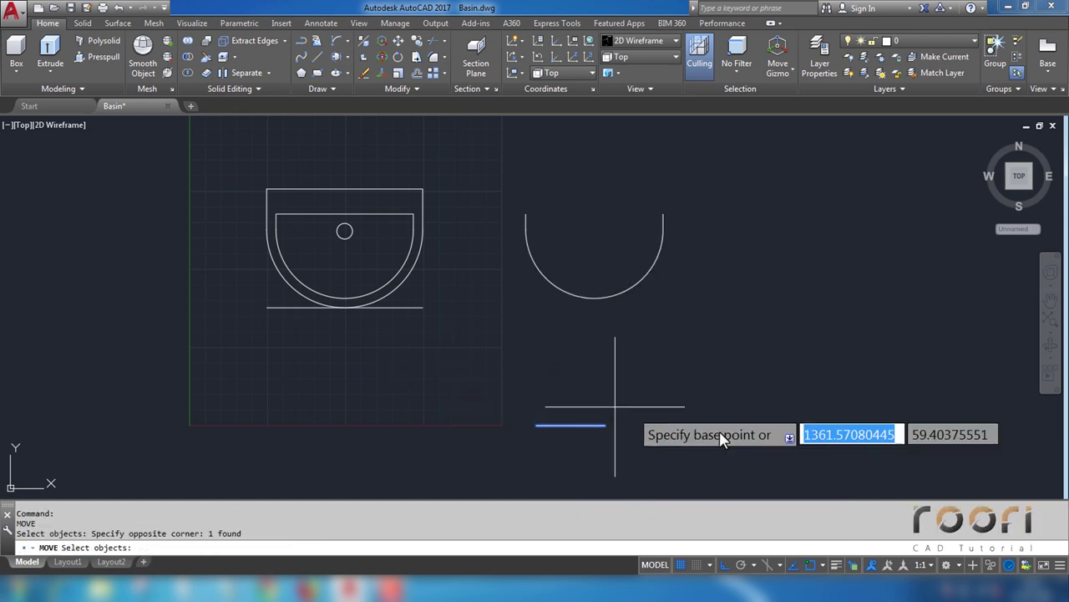
{"action": "left_click", "coordinate": [708, 397]}
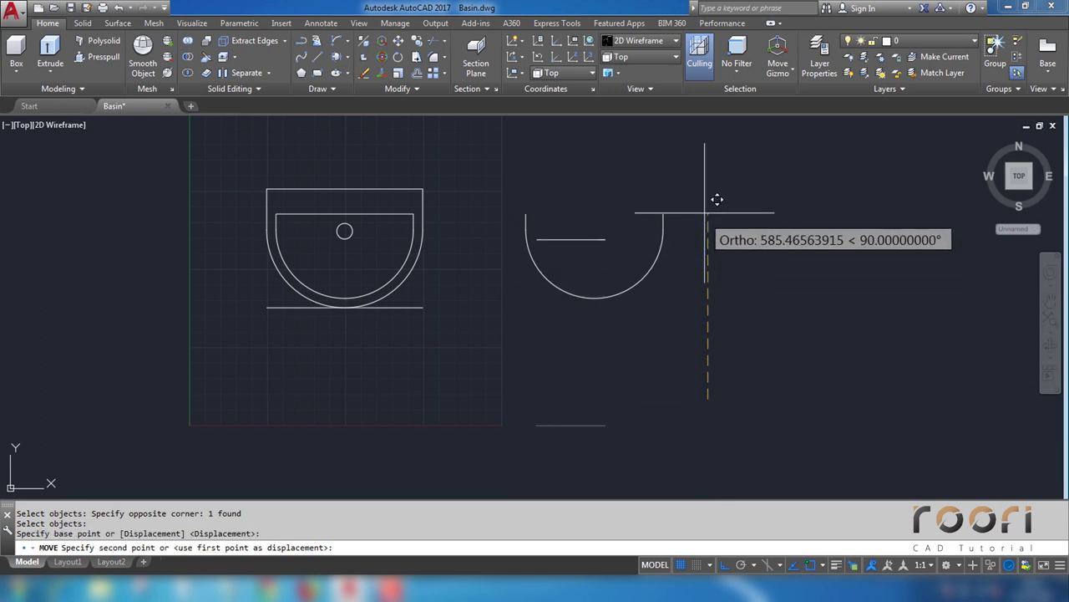
{"action": "left_click", "coordinate": [679, 179]}
Step: In a tilted 3D view, move the profile polyline so its corner sits on the arc path's end
{"action": "scroll", "coordinate": [539, 196], "scroll_direction": "up", "scroll_amount": 5}
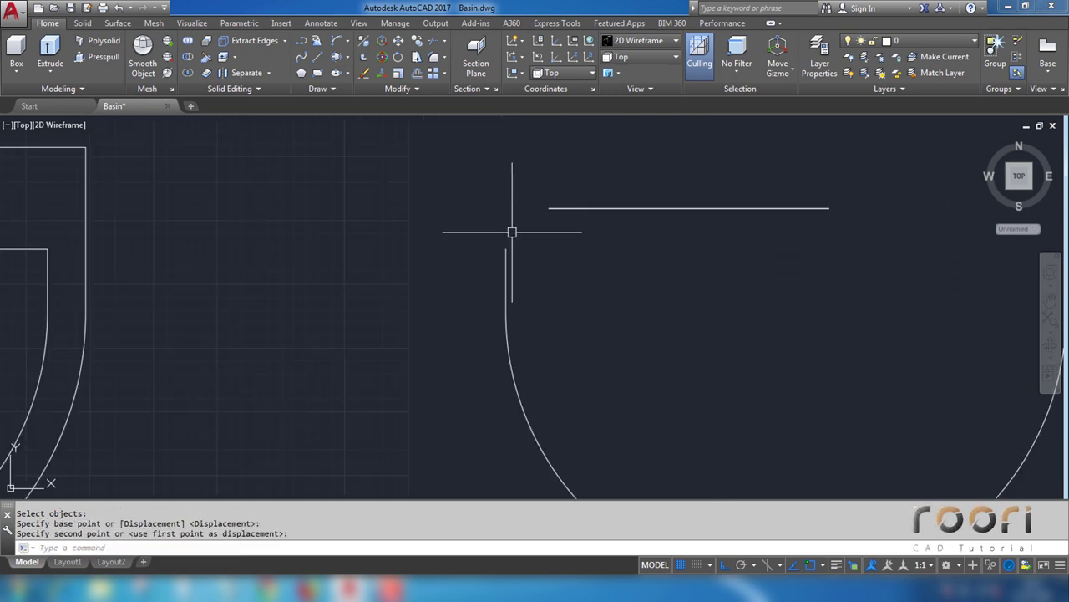
{"action": "middle_click_drag", "start_coordinate": [553, 338], "coordinate": [630, 229], "text": "shift"}
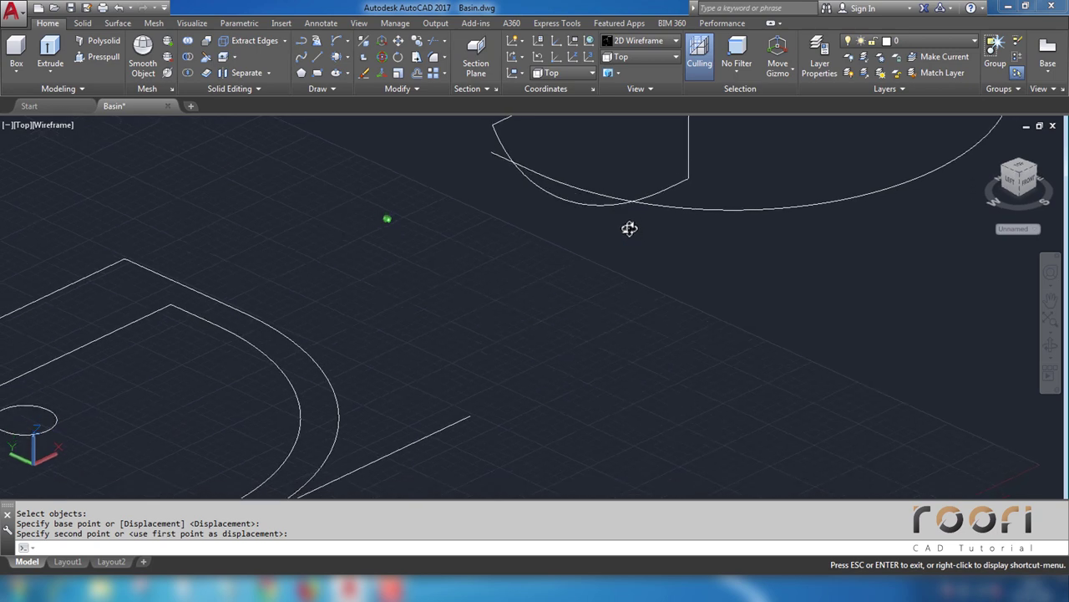
{"action": "mouse_move", "coordinate": [564, 239]}
{"action": "middle_mouse_down", "text": "shift"}
{"action": "mouse_move", "coordinate": [479, 342]}
{"action": "mouse_move", "coordinate": [479, 244]}
{"action": "middle_mouse_up", "text": "shift"}
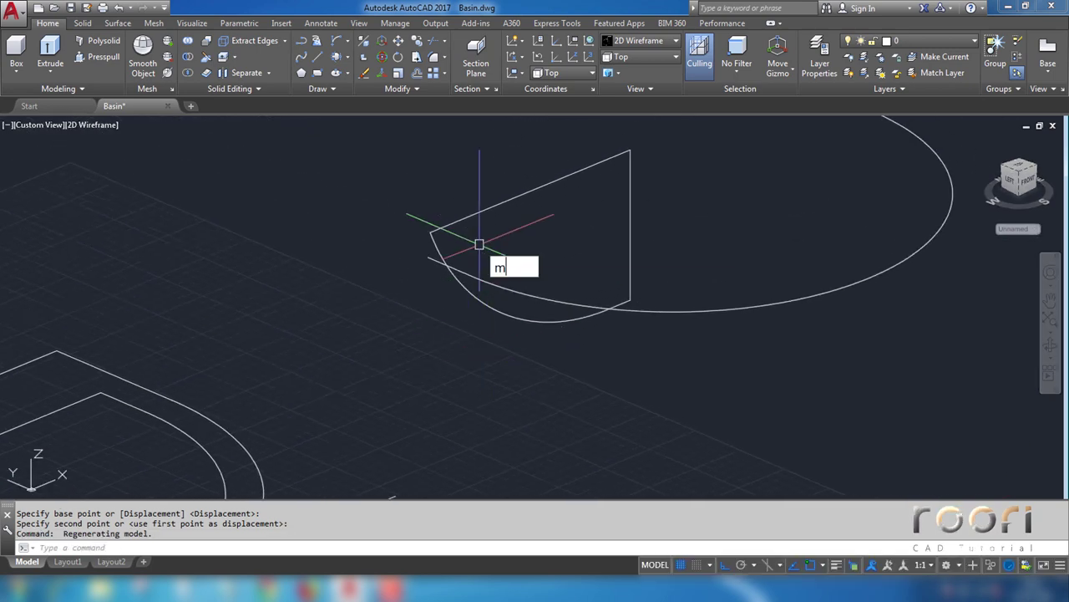
{"action": "key", "text": "Return"}
{"action": "left_click", "coordinate": [485, 231]}
{"action": "left_click", "coordinate": [426, 234]}
{"action": "scroll", "coordinate": [431, 234], "scroll_direction": "up", "scroll_amount": 4}
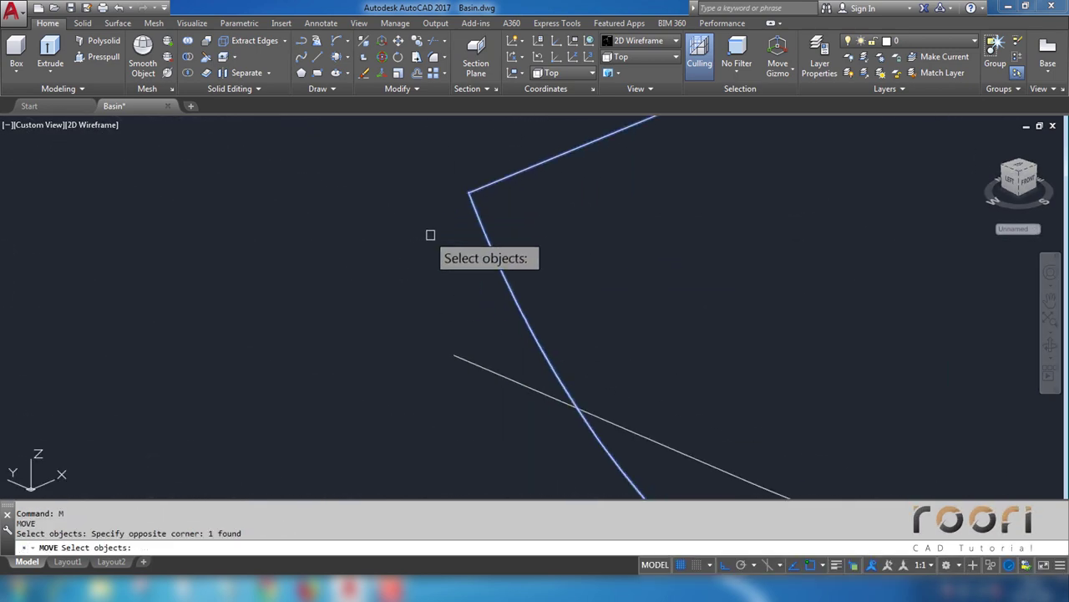
{"action": "key", "text": "Return"}
{"action": "left_click", "coordinate": [469, 192]}
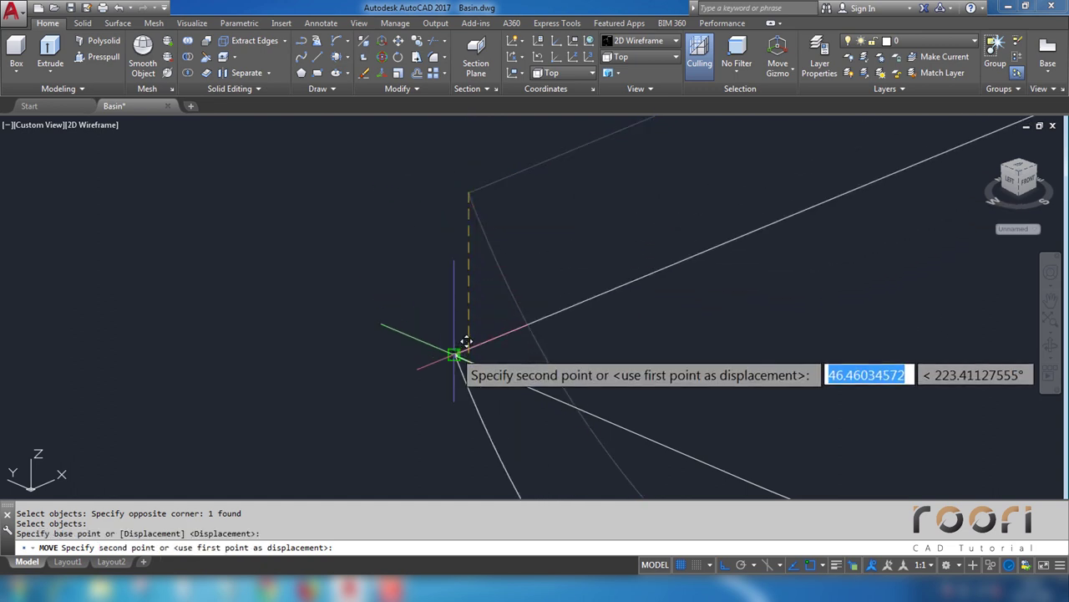
{"action": "left_click", "coordinate": [454, 354]}
{"action": "scroll", "coordinate": [407, 306], "scroll_direction": "down", "scroll_amount": 3}
{"action": "type", "text": "SWEEP"}
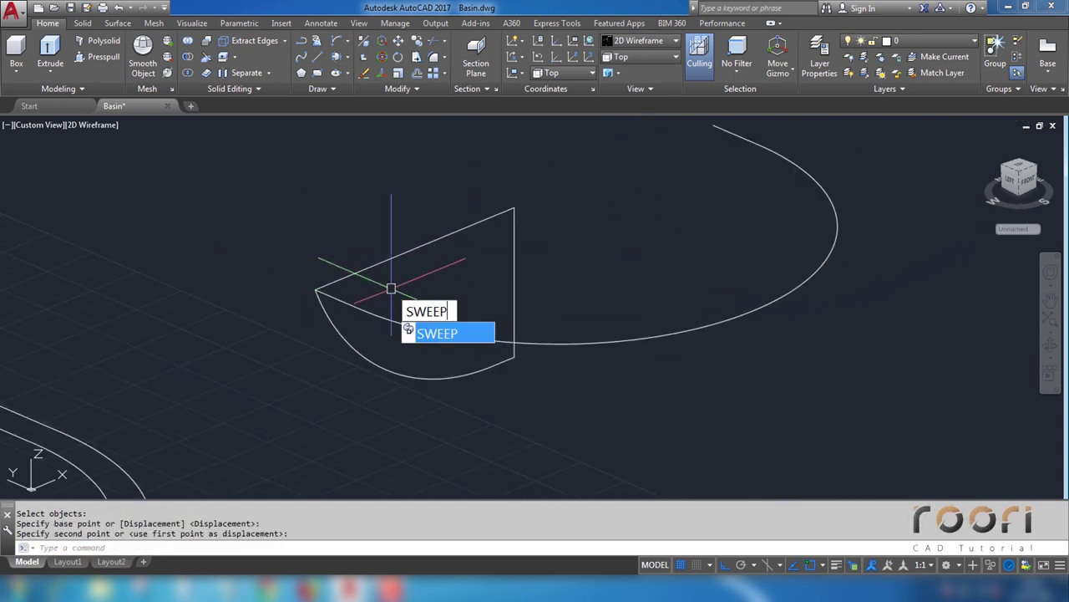
Step: Sweep the basin profile along the arc path into a solid bowl
{"action": "key", "text": "Return"}
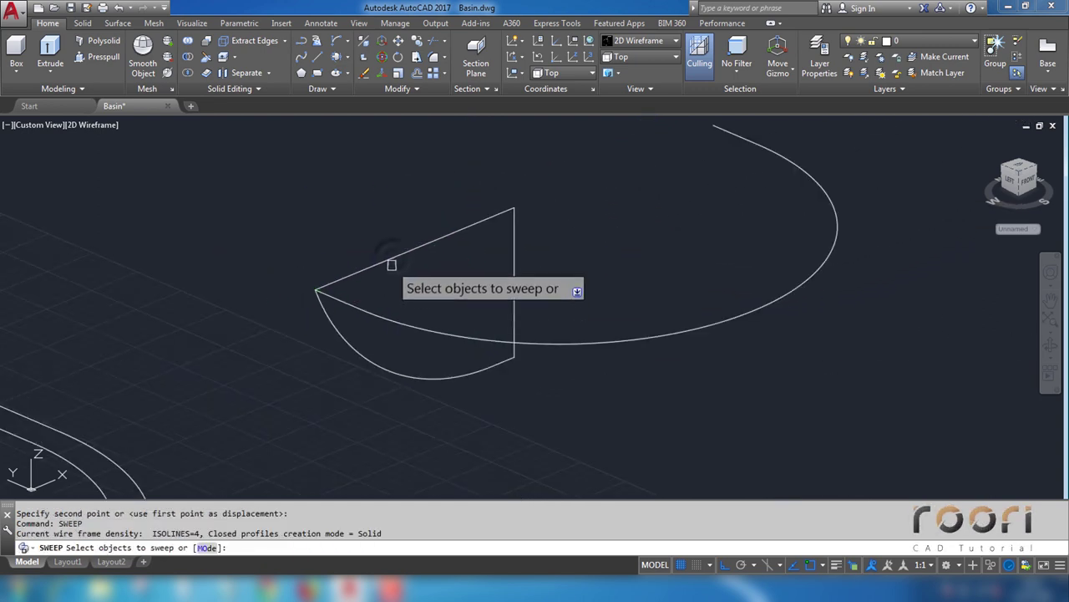
{"action": "left_click", "coordinate": [392, 261]}
{"action": "key", "text": "Return"}
{"action": "left_click", "coordinate": [418, 324]}
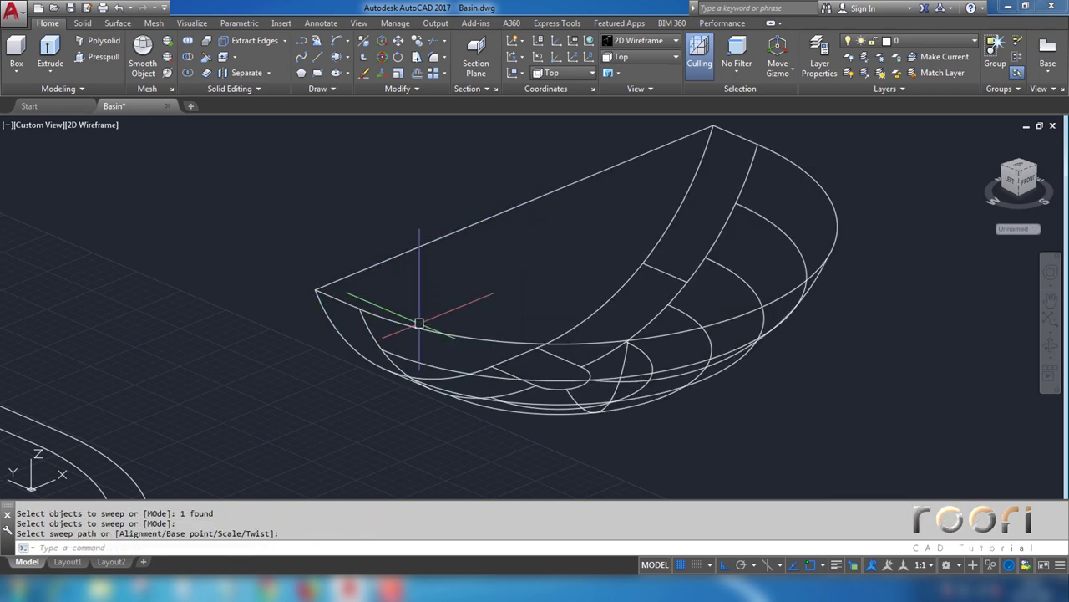
Step: Inspect the bowl in Realistic style, then return to 2D Wireframe
{"action": "left_click", "coordinate": [664, 42]}
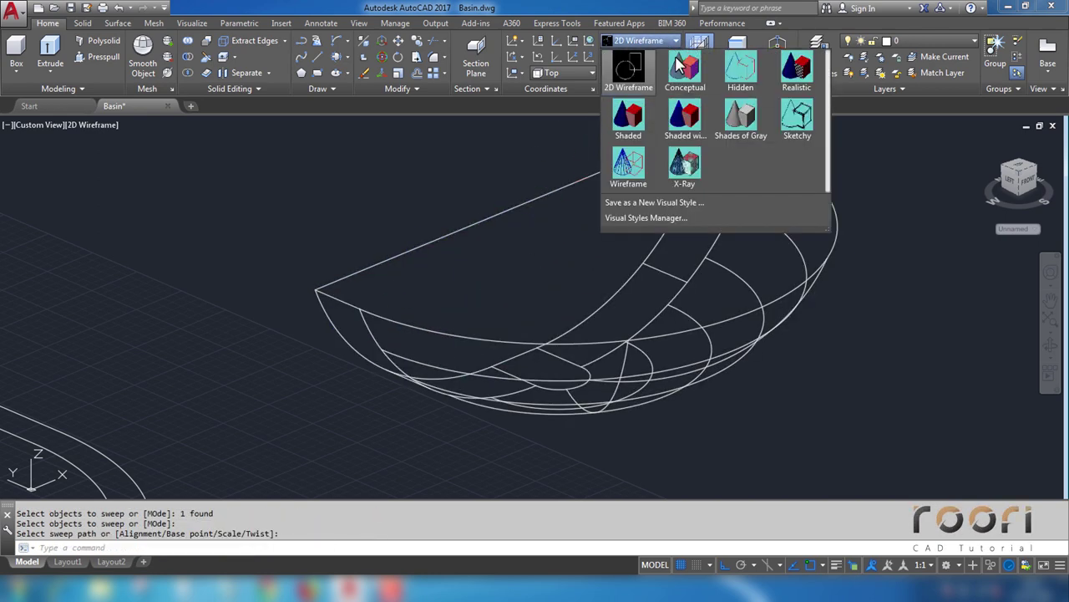
{"action": "left_click", "coordinate": [788, 66]}
{"action": "mouse_move", "coordinate": [677, 375]}
{"action": "middle_mouse_down", "text": "shift"}
{"action": "mouse_move", "coordinate": [507, 243]}
{"action": "mouse_move", "coordinate": [604, 308]}
{"action": "mouse_move", "coordinate": [651, 382]}
{"action": "middle_mouse_up", "text": "shift"}
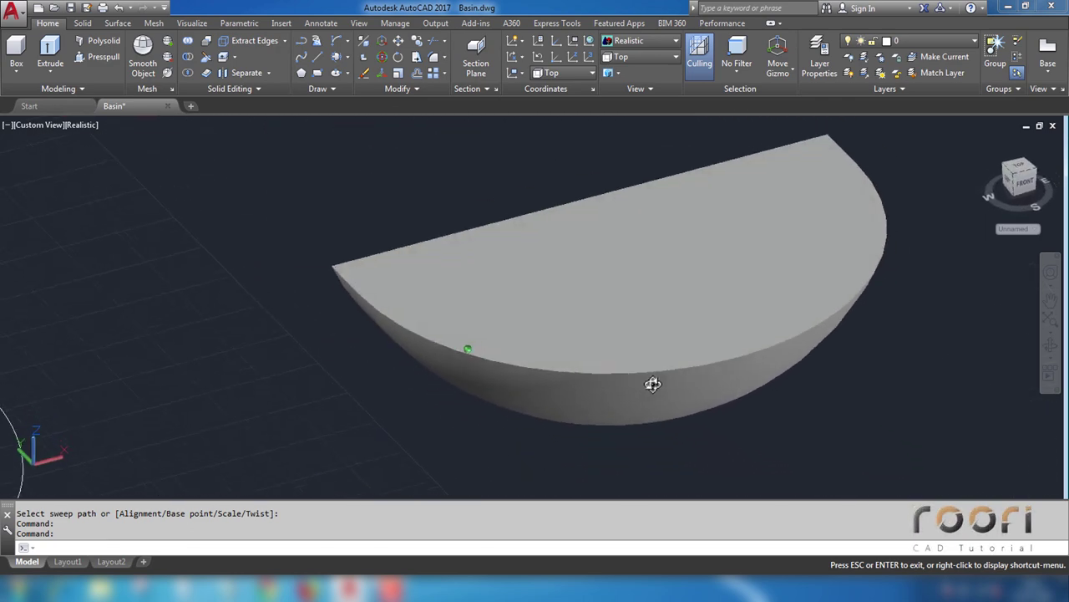
{"action": "left_click", "coordinate": [633, 42]}
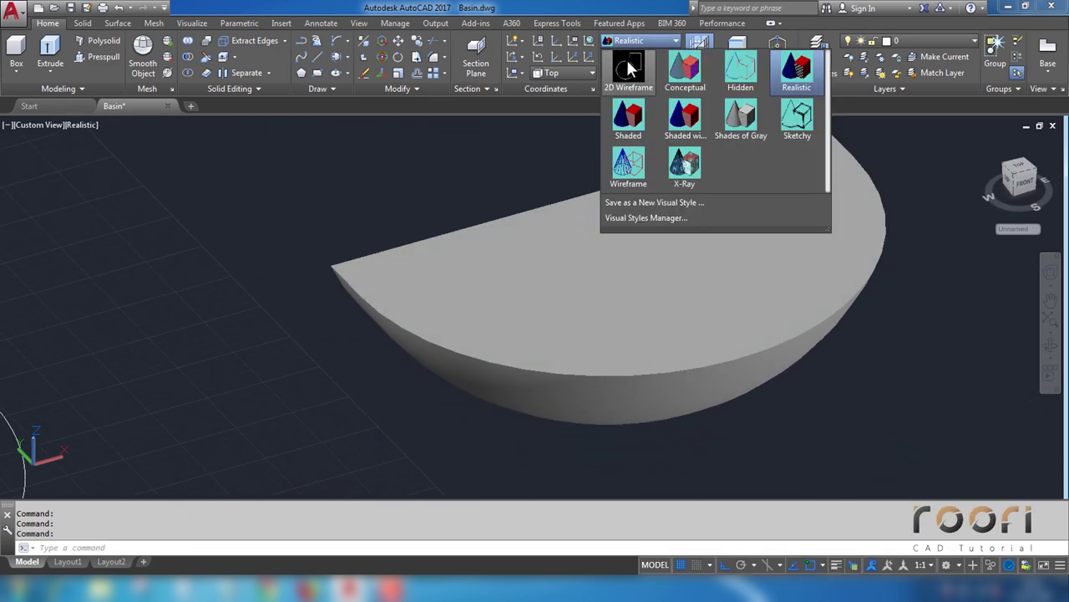
{"action": "left_click", "coordinate": [627, 60]}
{"action": "left_click", "coordinate": [628, 57]}
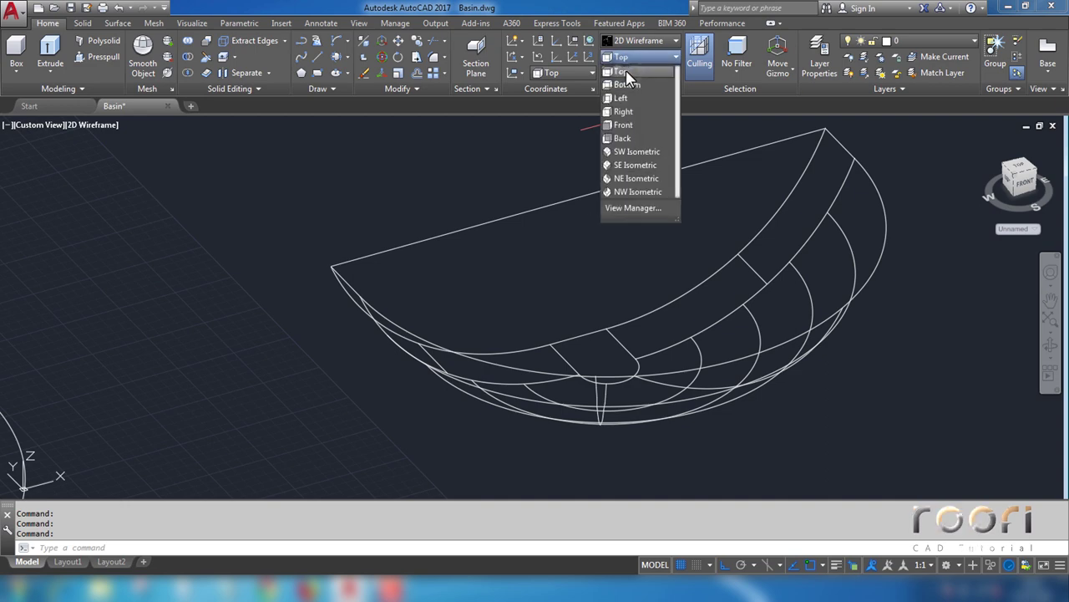
Step: Switch to the Top view and centre the basin drawings
{"action": "left_click", "coordinate": [625, 72]}
{"action": "scroll", "coordinate": [441, 337], "scroll_direction": "down", "scroll_amount": 2}
{"action": "middle_click_drag", "start_coordinate": [506, 336], "coordinate": [710, 326]}
{"action": "type", "text": "CO"}
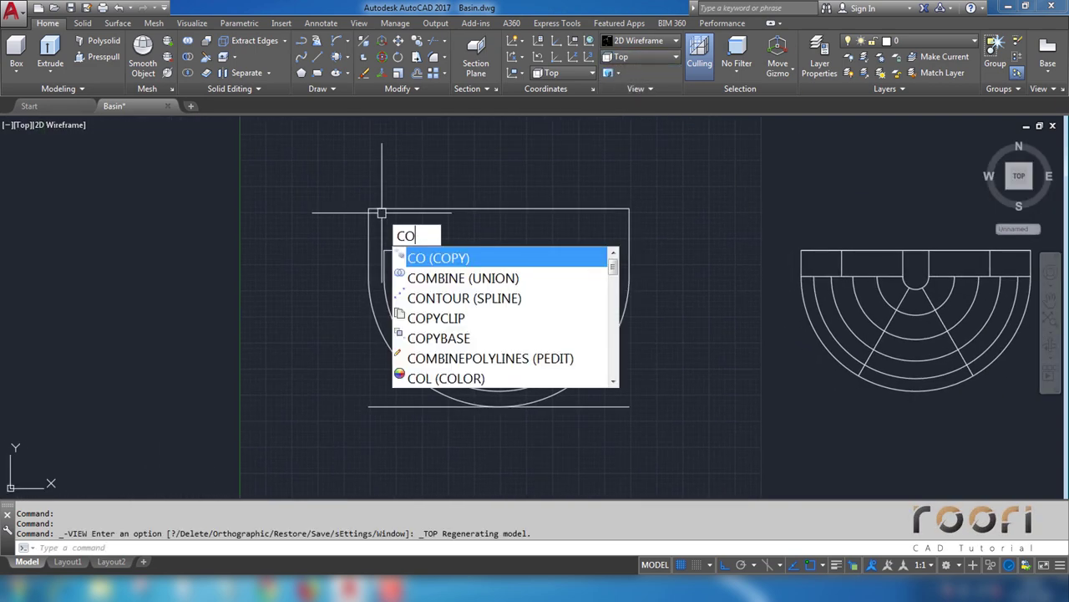
Step: Copy the outer basin arc 800 units to the left
{"action": "key", "text": "Return"}
{"action": "left_click", "coordinate": [375, 301]}
{"action": "key", "text": "Return"}
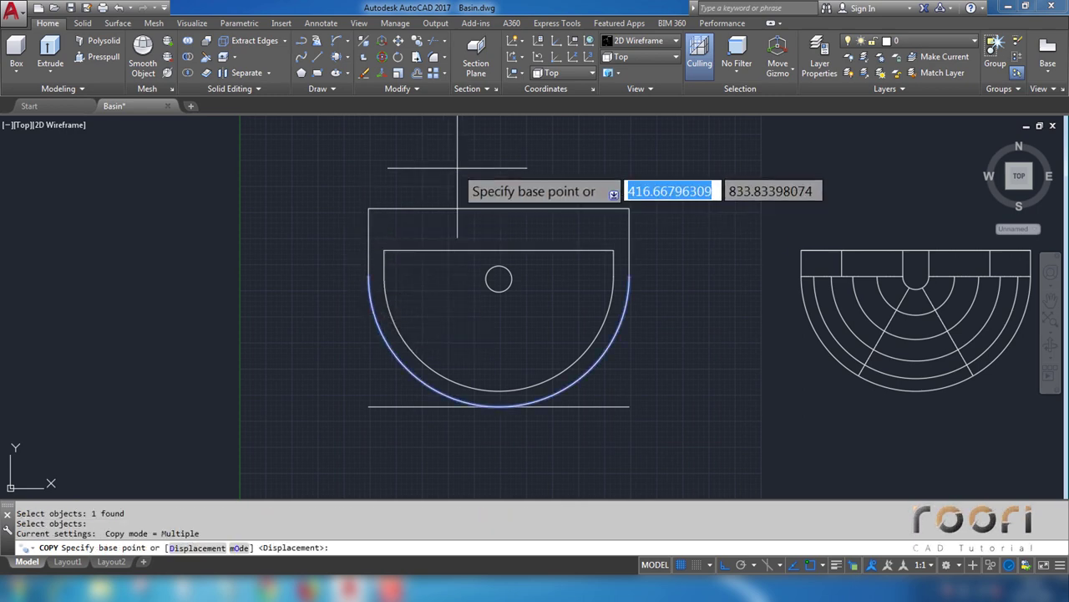
{"action": "left_click", "coordinate": [455, 167]}
{"action": "type", "text": "800"}
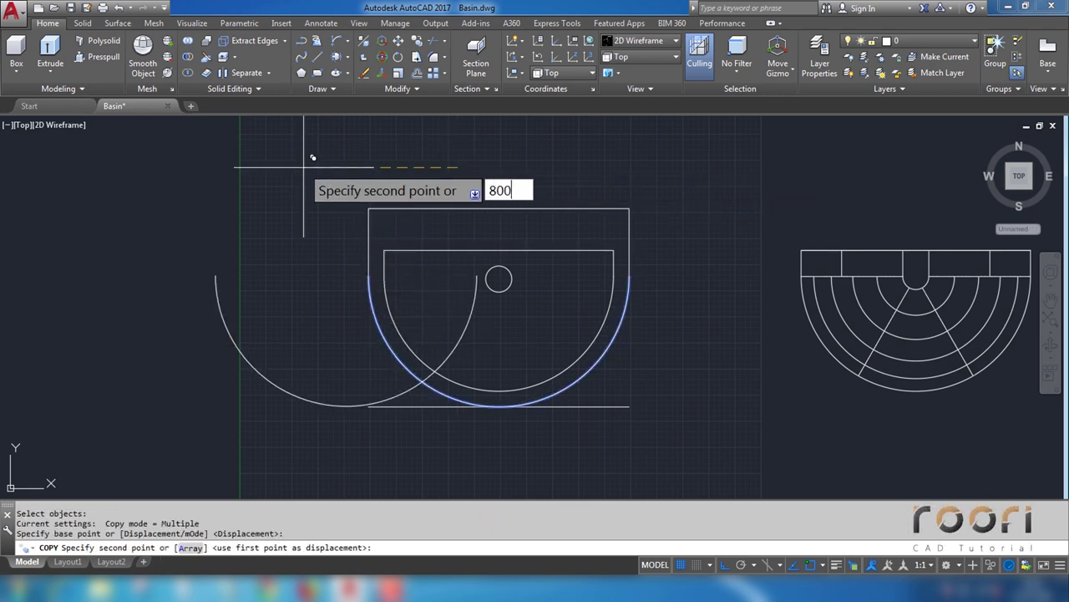
{"action": "key", "text": "Return"}
{"action": "key", "text": "Return"}
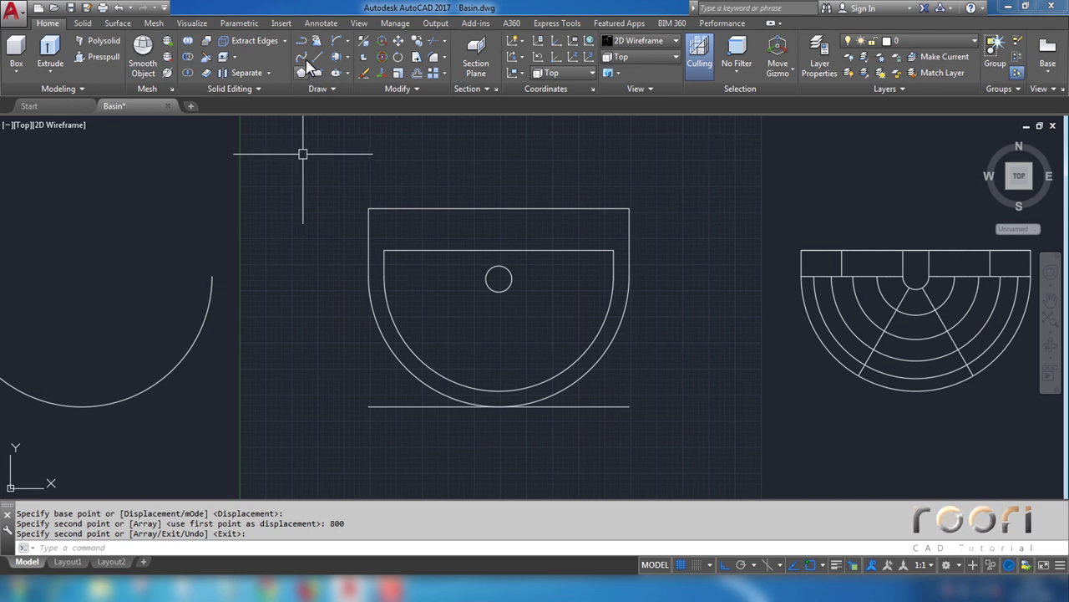
Step: Add a linear dimension on the basin edge, then delete it
{"action": "left_click", "coordinate": [323, 25]}
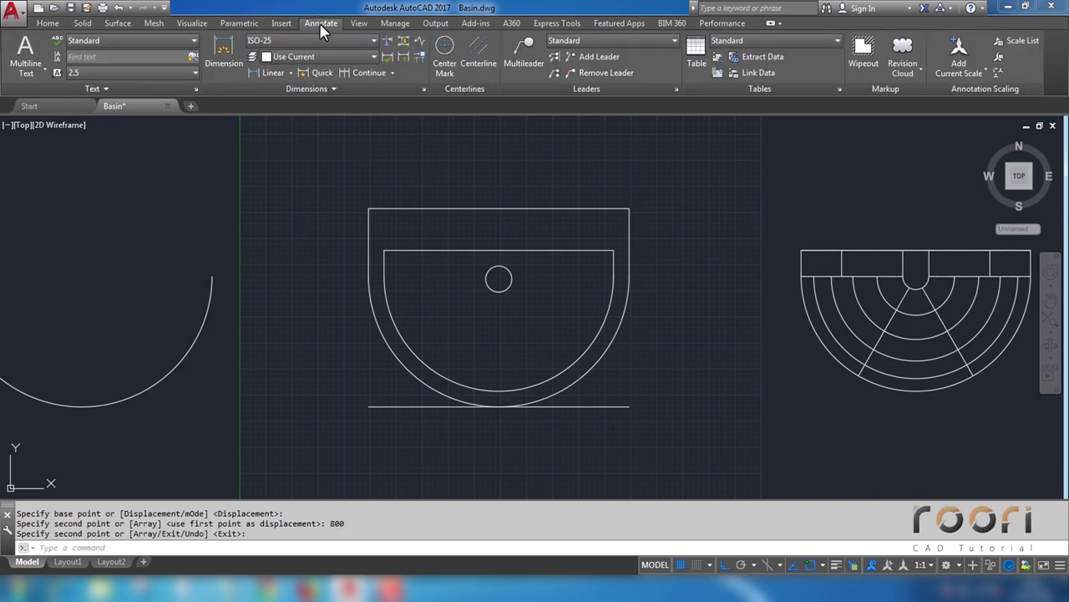
{"action": "left_click", "coordinate": [265, 73]}
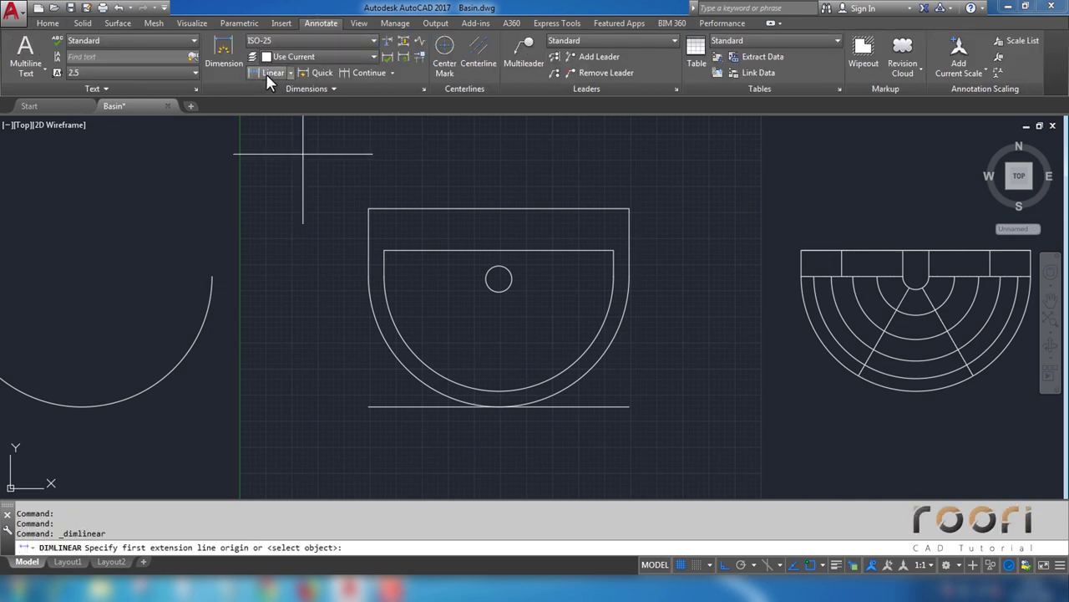
{"action": "left_click", "coordinate": [368, 276]}
{"action": "left_click", "coordinate": [369, 209]}
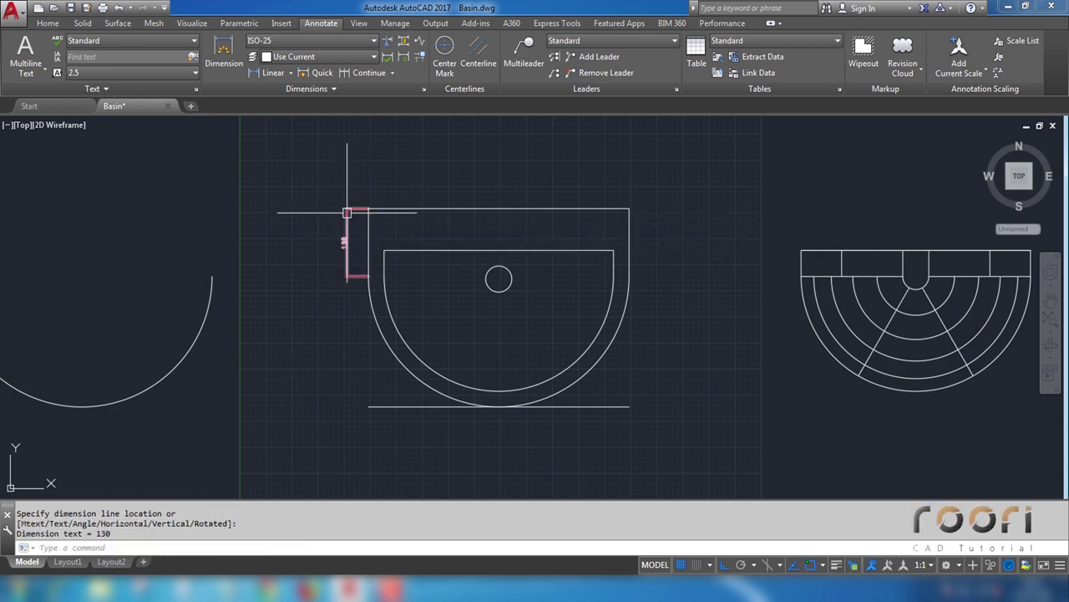
{"action": "scroll", "coordinate": [346, 212], "scroll_direction": "up", "scroll_amount": 3}
{"action": "scroll", "coordinate": [351, 234], "scroll_direction": "up", "scroll_amount": 1}
{"action": "scroll", "coordinate": [351, 234], "scroll_direction": "down", "scroll_amount": 3}
{"action": "left_click", "coordinate": [346, 255]}
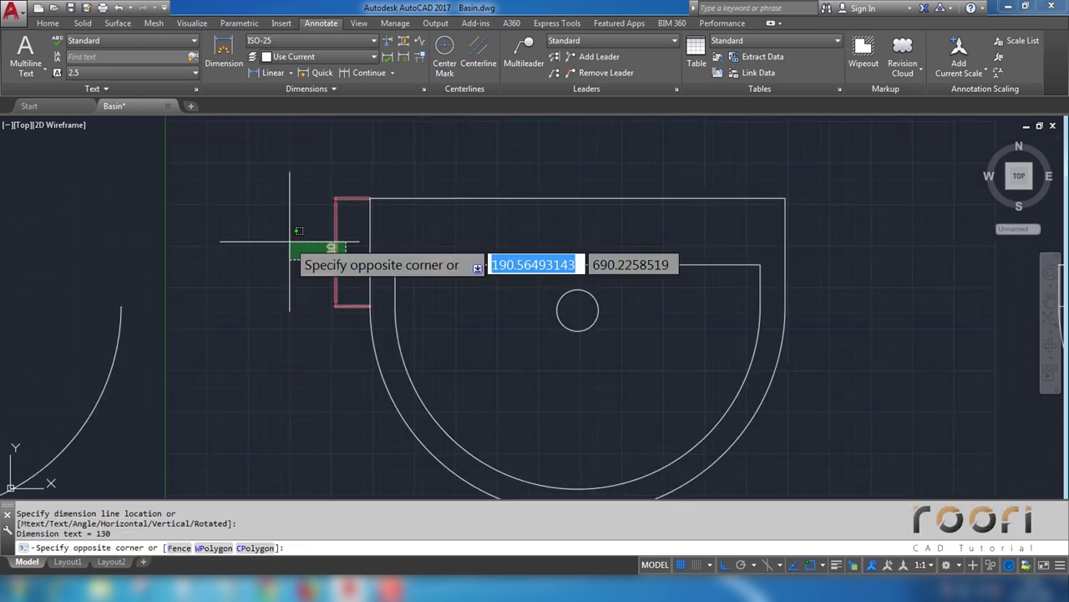
{"action": "left_click", "coordinate": [290, 242]}
{"action": "key", "text": "Delete"}
Step: Draw a 250-unit horizontal line from the copied arc's left end
{"action": "middle_click_drag", "start_coordinate": [251, 334], "coordinate": [675, 324]}
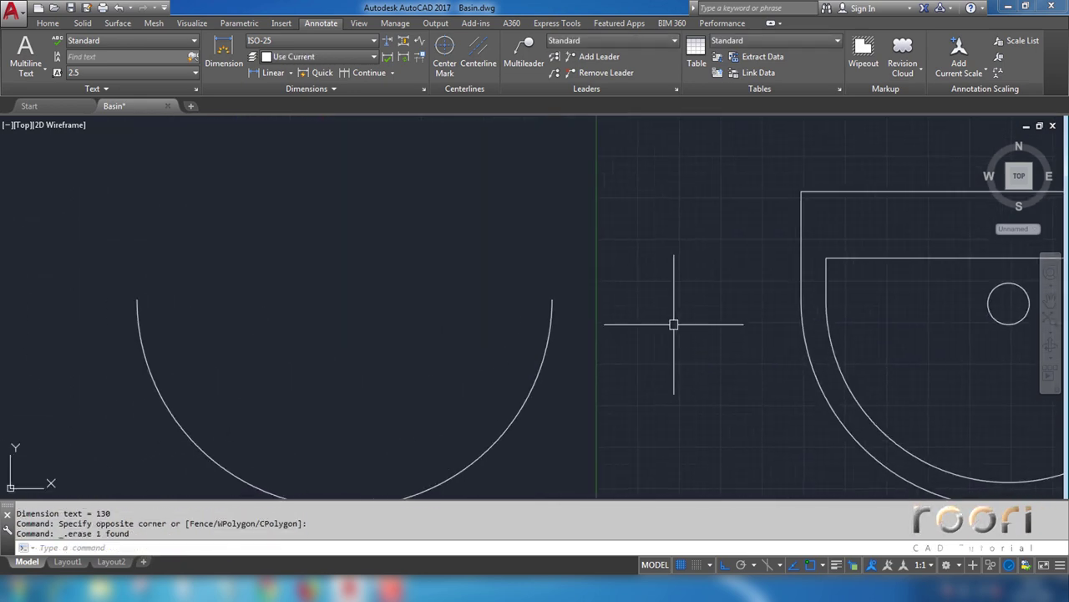
{"action": "type", "text": "L"}
{"action": "key", "text": "Return"}
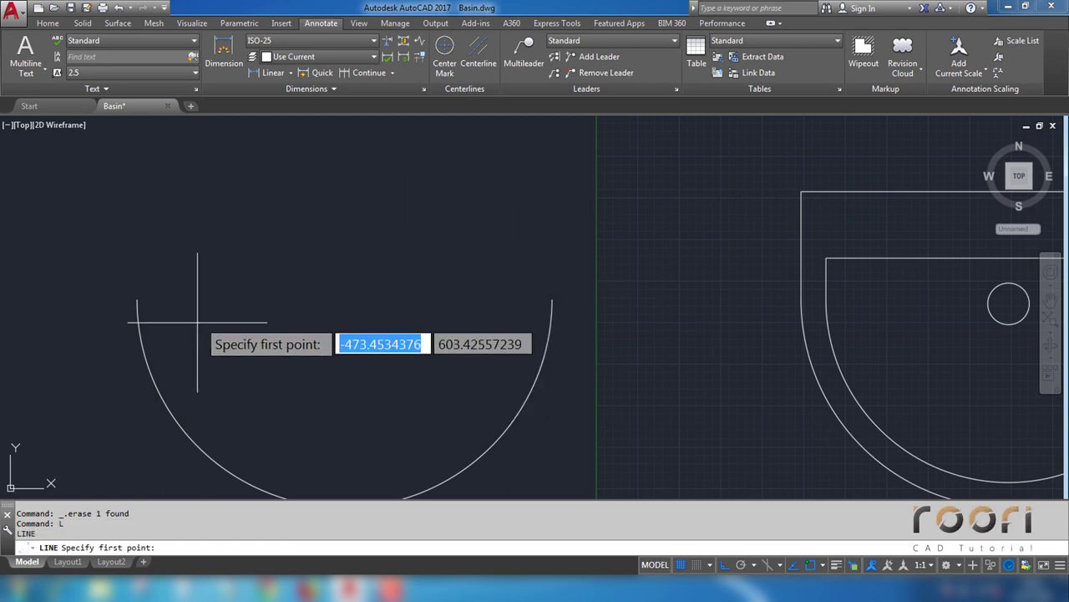
{"action": "left_click", "coordinate": [137, 298]}
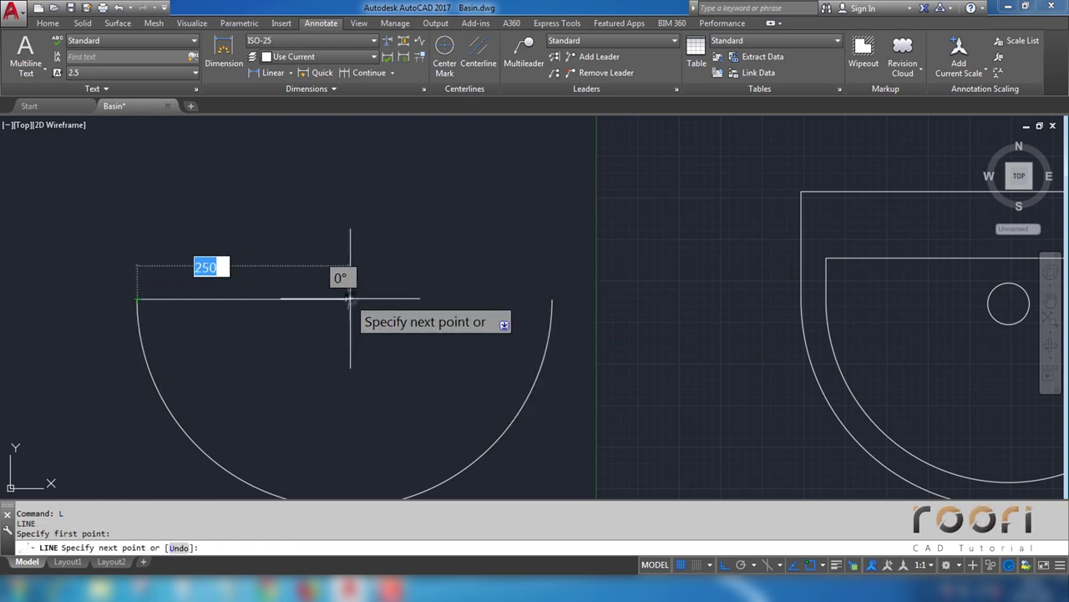
{"action": "left_click", "coordinate": [344, 299]}
{"action": "key", "text": "Return"}
Step: Move the new line off to the left of the arc
{"action": "middle_click_drag", "start_coordinate": [325, 355], "coordinate": [474, 315]}
{"action": "type", "text": "M"}
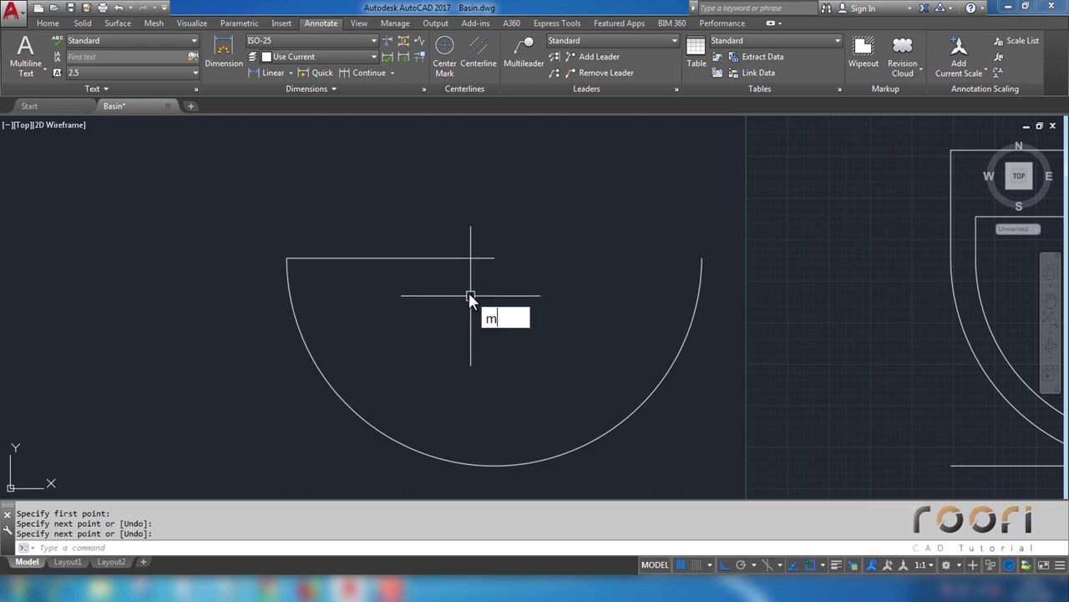
{"action": "key", "text": "Return"}
{"action": "left_click", "coordinate": [455, 277]}
{"action": "left_click", "coordinate": [437, 253]}
{"action": "key", "text": "Return"}
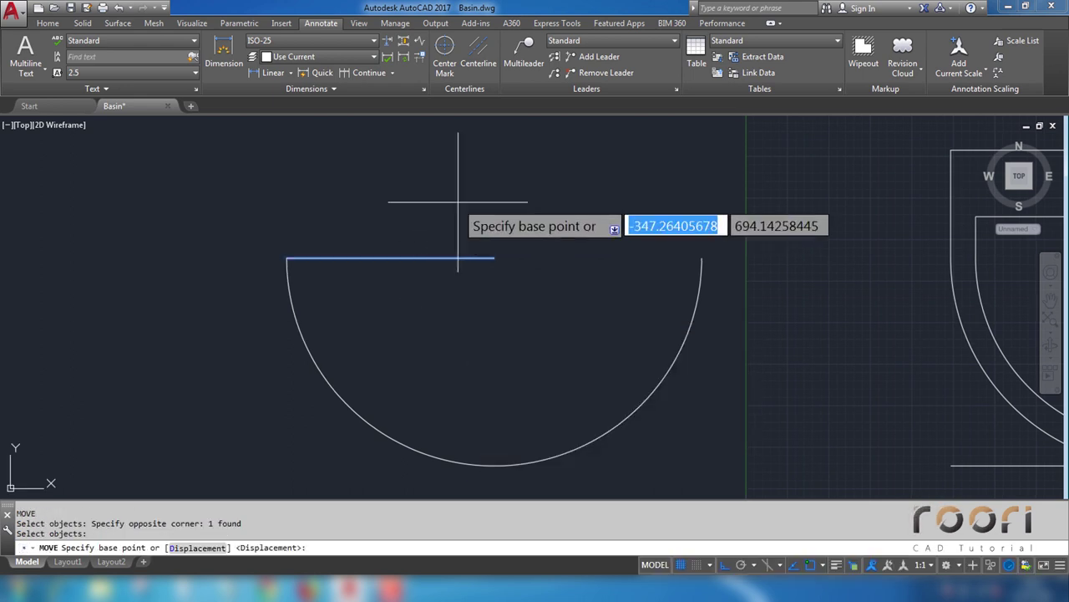
{"action": "left_click", "coordinate": [459, 200]}
{"action": "left_click", "coordinate": [221, 192]}
{"action": "key", "text": "Return"}
{"action": "scroll", "coordinate": [350, 289], "scroll_direction": "down", "scroll_amount": 4}
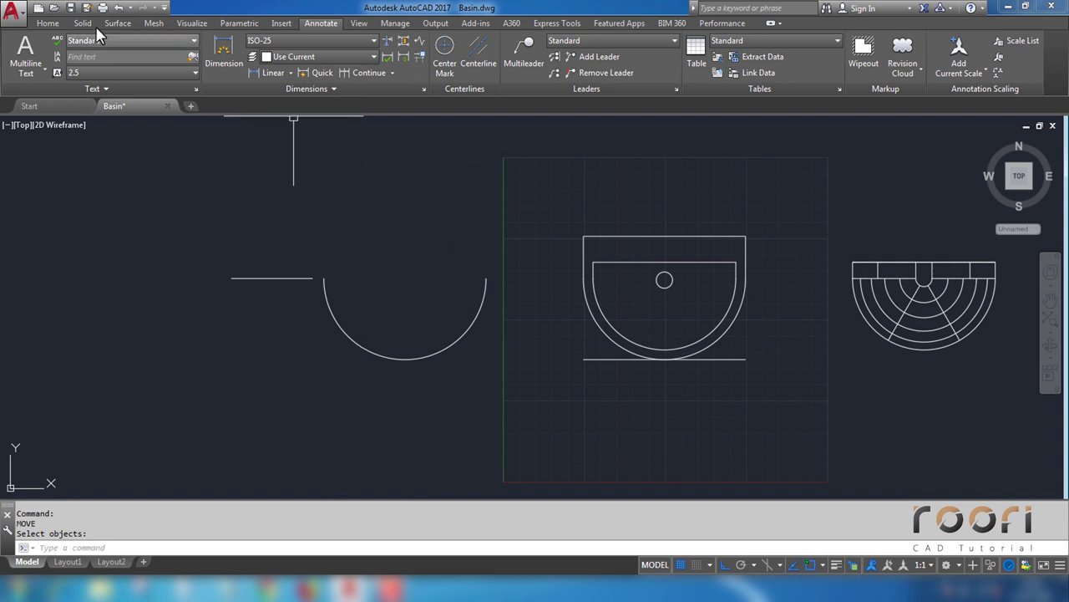
{"action": "left_click", "coordinate": [48, 24]}
Step: In Front view, draw a 160-unit vertical line down from the horizontal line's end
{"action": "left_click", "coordinate": [636, 58]}
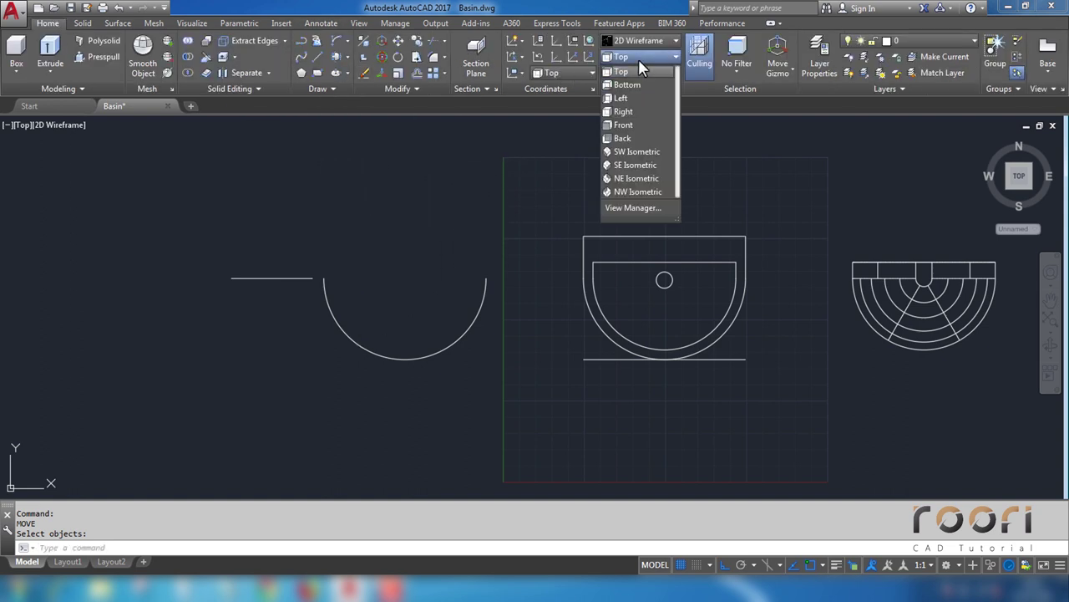
{"action": "left_click", "coordinate": [625, 126]}
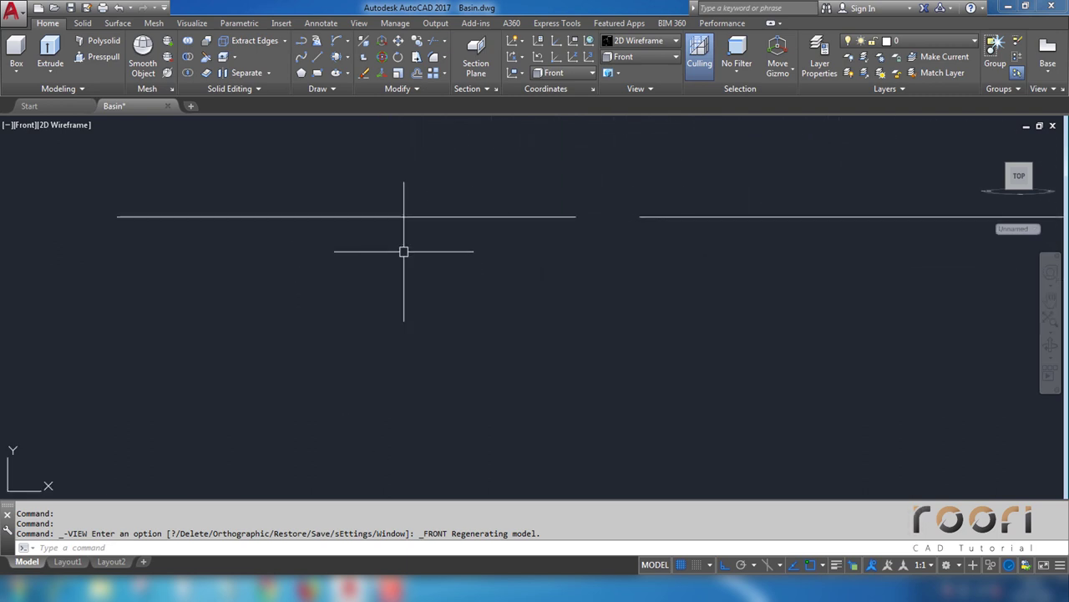
{"action": "type", "text": "L"}
{"action": "key", "text": "Return"}
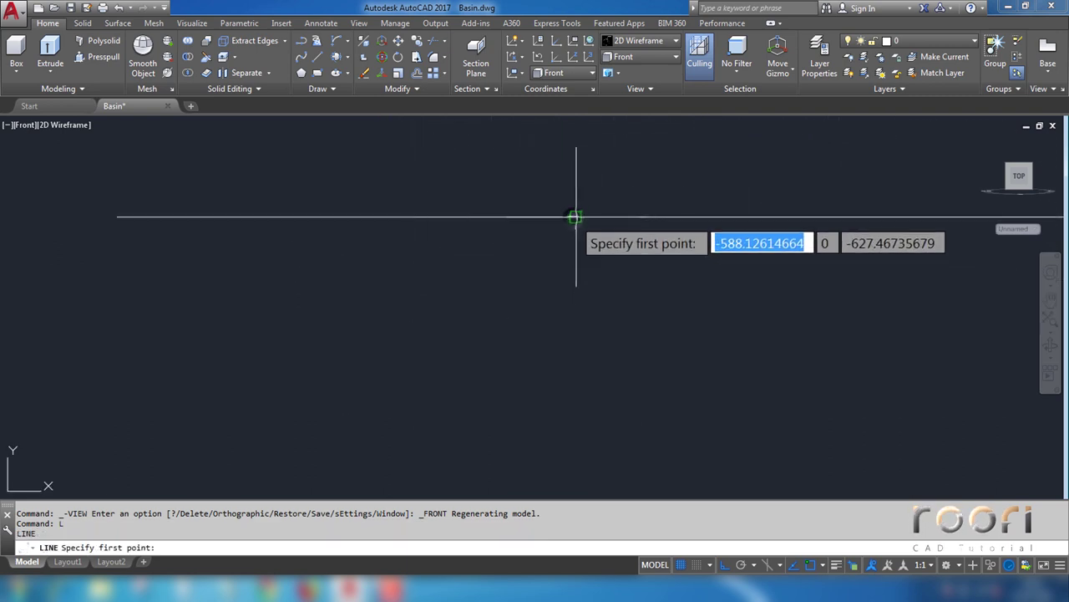
{"action": "left_click", "coordinate": [576, 217]}
{"action": "type", "text": "160"}
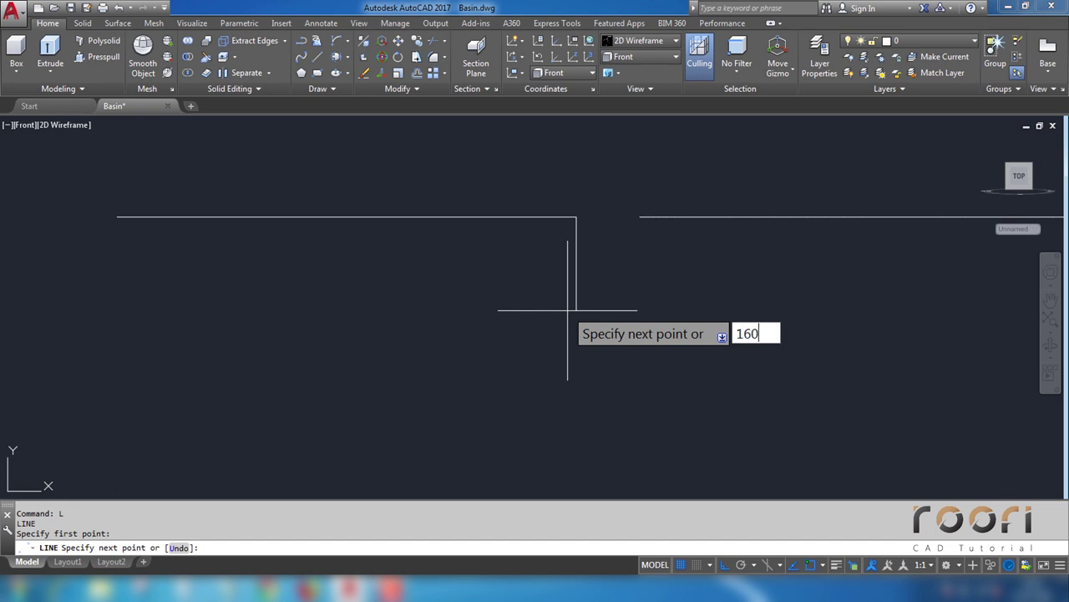
{"action": "key", "text": "Return"}
{"action": "key", "text": "Return"}
Step: Draw a Start-End-Direction arc from the vertical line's bottom to the top-left endpoint
{"action": "middle_click_drag", "start_coordinate": [535, 347], "coordinate": [546, 298]}
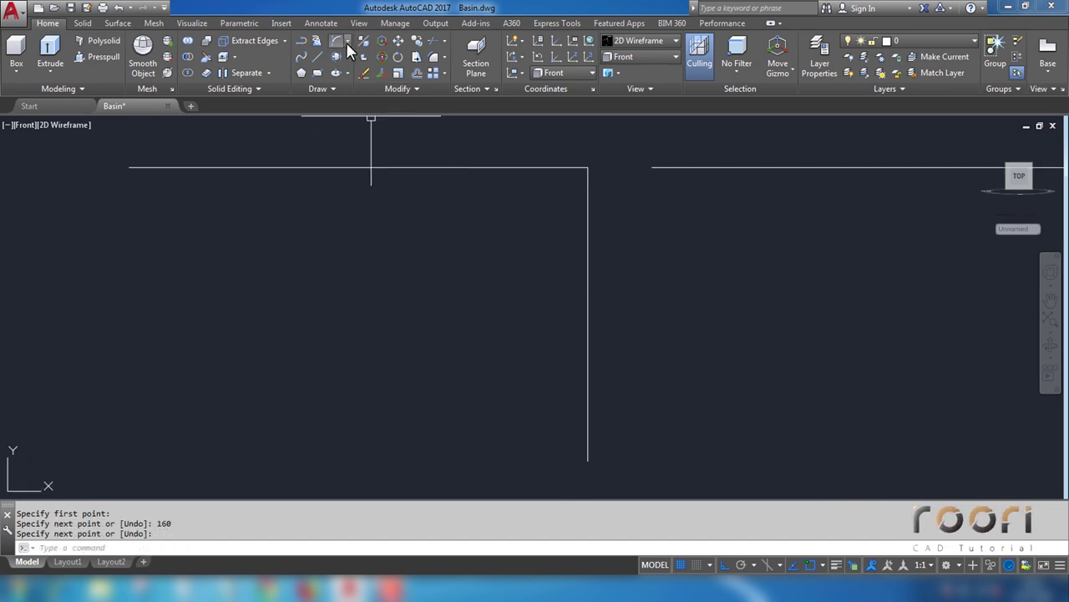
{"action": "left_click", "coordinate": [347, 41]}
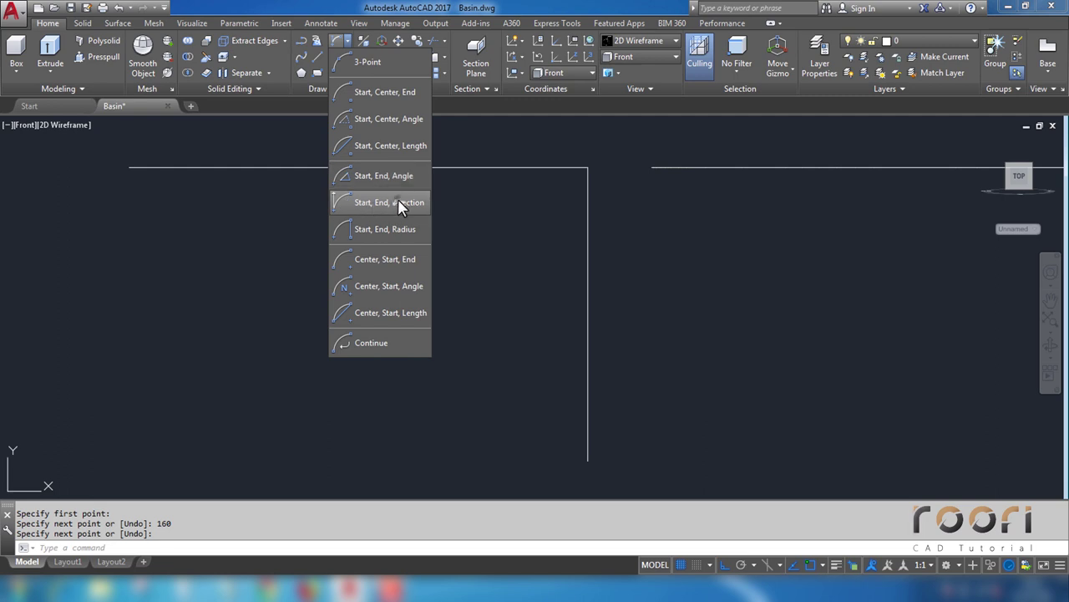
{"action": "left_click", "coordinate": [418, 206]}
{"action": "left_click", "coordinate": [589, 460]}
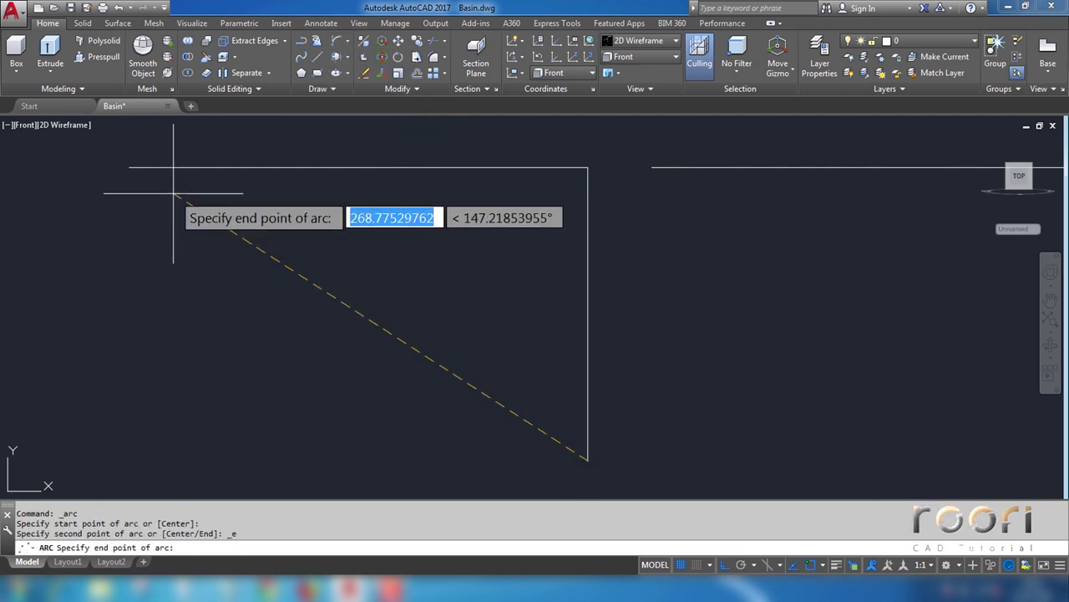
{"action": "left_click", "coordinate": [130, 168]}
{"action": "left_click", "coordinate": [118, 227]}
{"action": "type", "text": "BPO"}
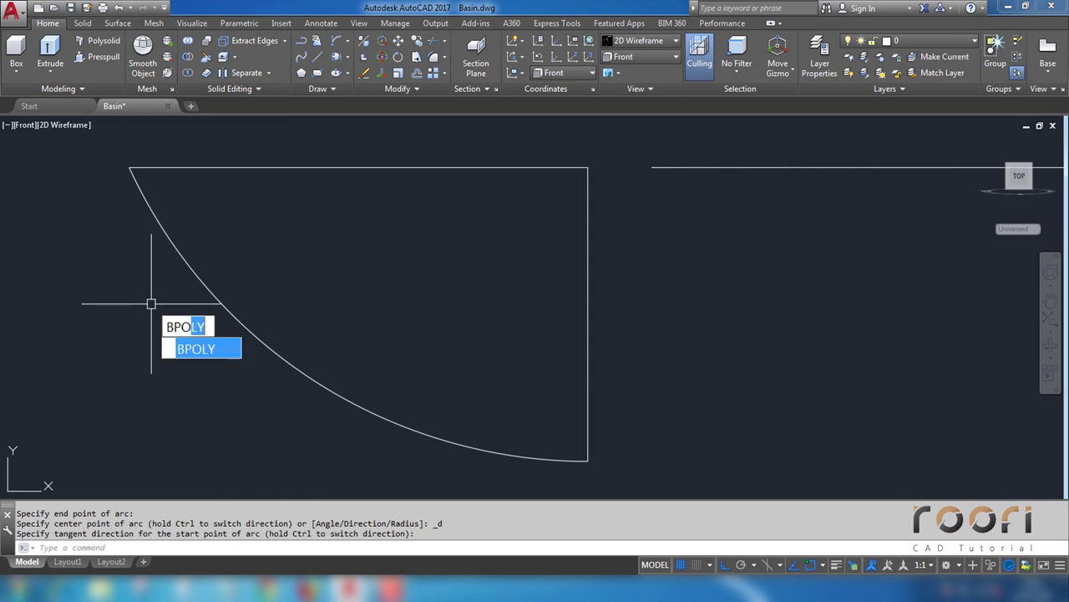
Step: Create a closed boundary polyline from the arc-bounded region
{"action": "key", "text": "Return"}
{"action": "left_click", "coordinate": [452, 228]}
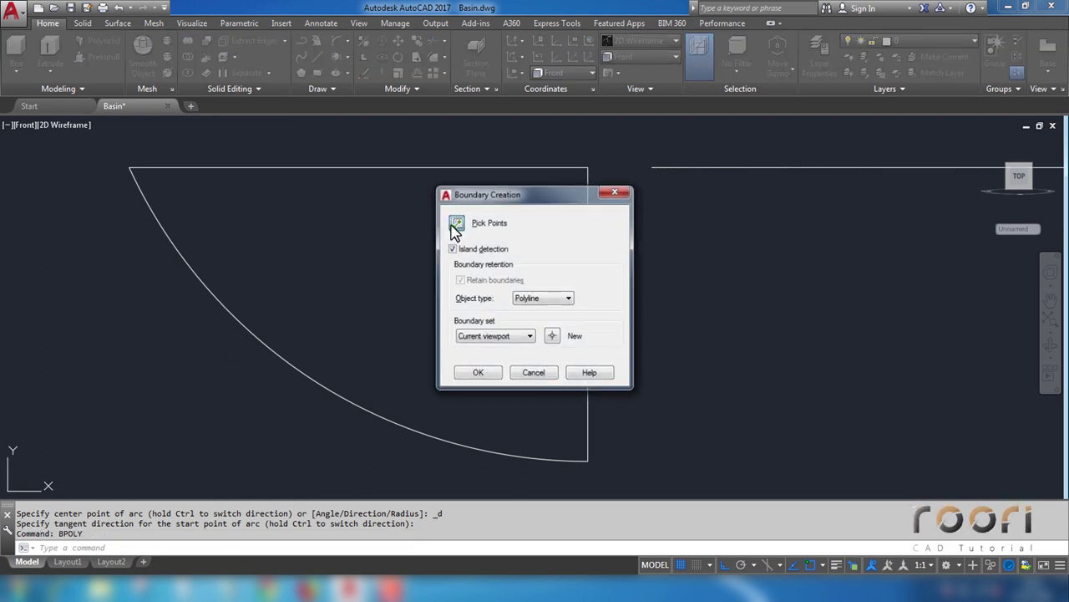
{"action": "left_click", "coordinate": [432, 256]}
{"action": "key", "text": "Return"}
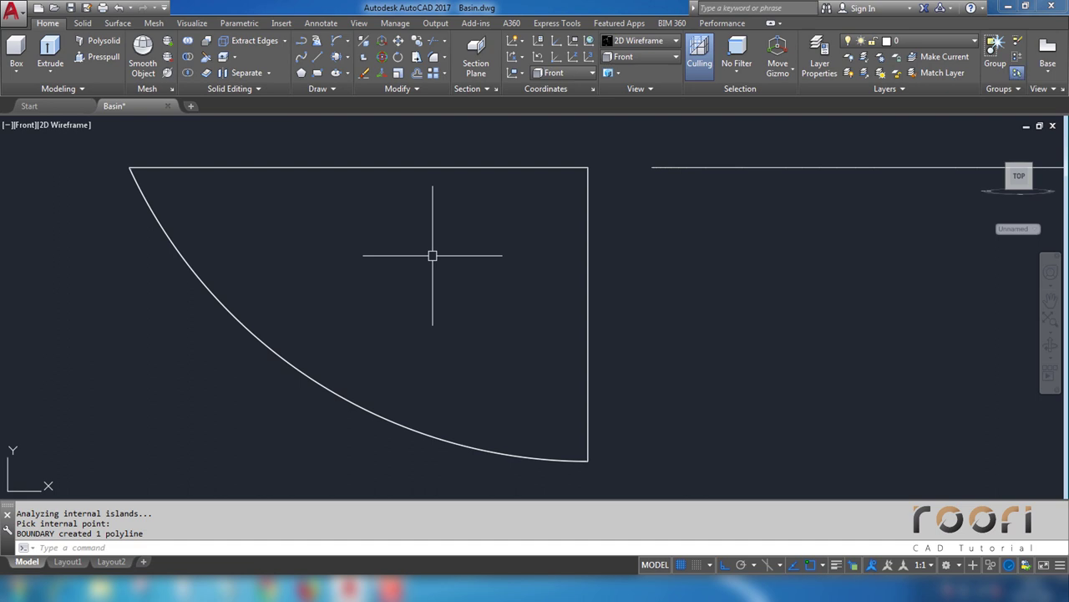
{"action": "type", "text": "M"}
Step: Move the boundary profile off to the left
{"action": "key", "text": "Return"}
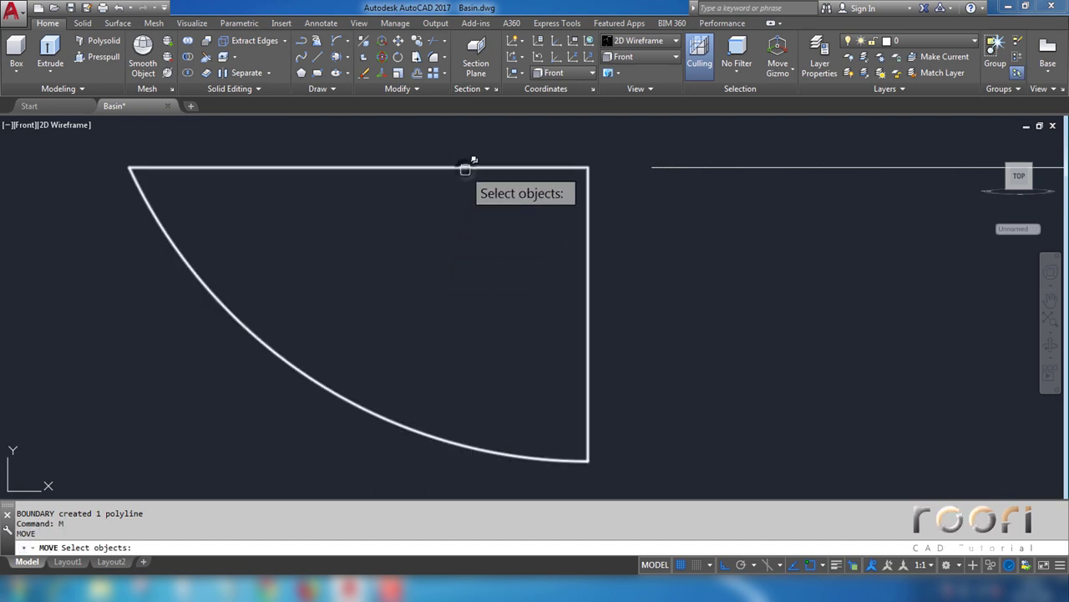
{"action": "left_click", "coordinate": [470, 168]}
{"action": "left_click", "coordinate": [512, 220]}
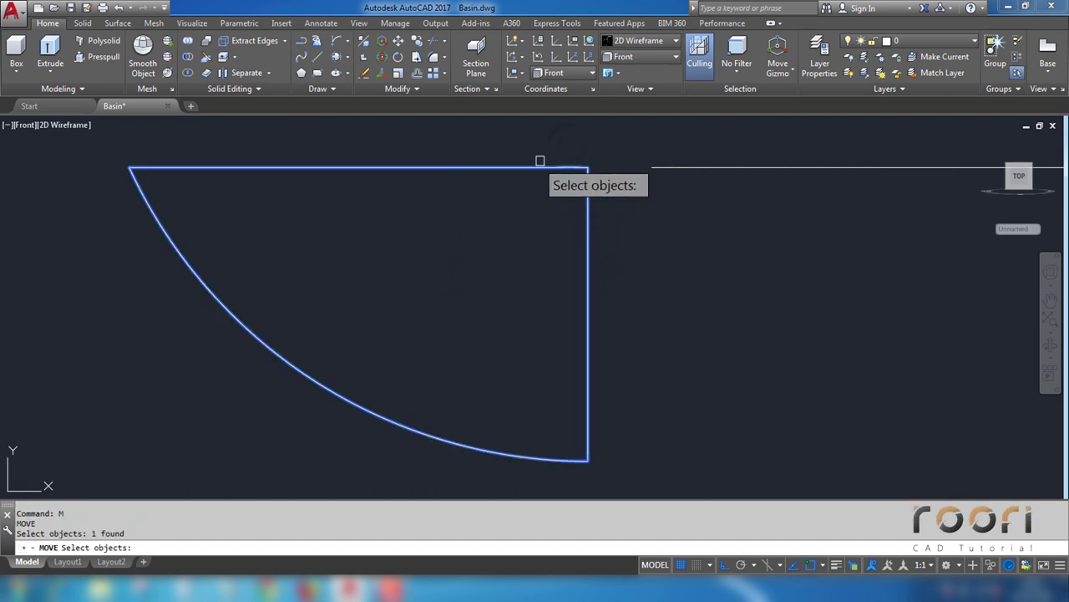
{"action": "key", "text": "Return"}
{"action": "left_click", "coordinate": [569, 145]}
{"action": "left_click", "coordinate": [101, 144]}
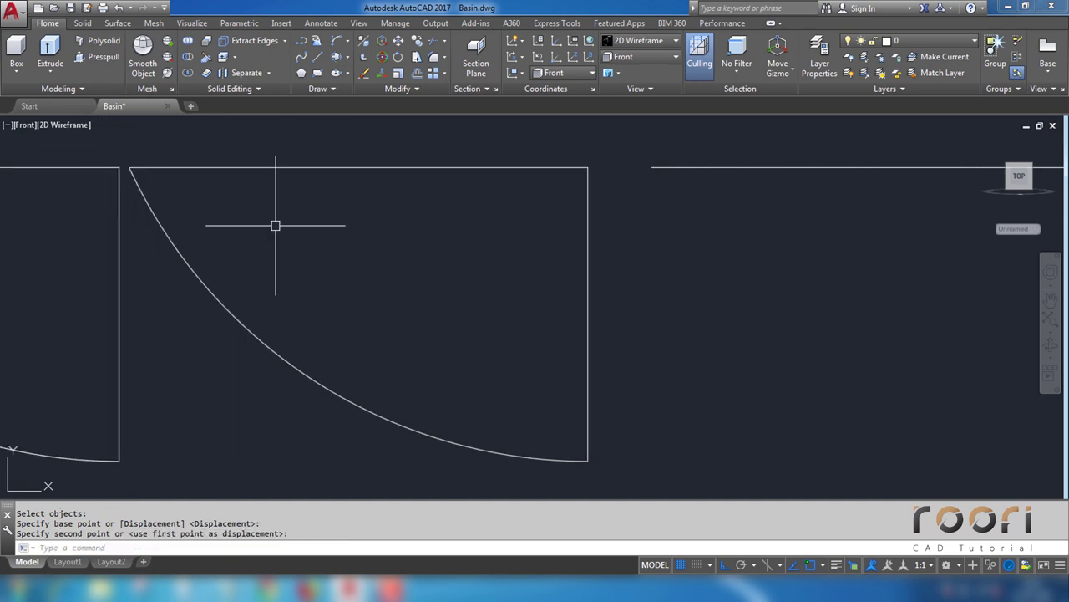
Step: Erase the original arc and lines and bring the profile and basin plan into view
{"action": "left_click", "coordinate": [603, 465]}
{"action": "left_click", "coordinate": [550, 159]}
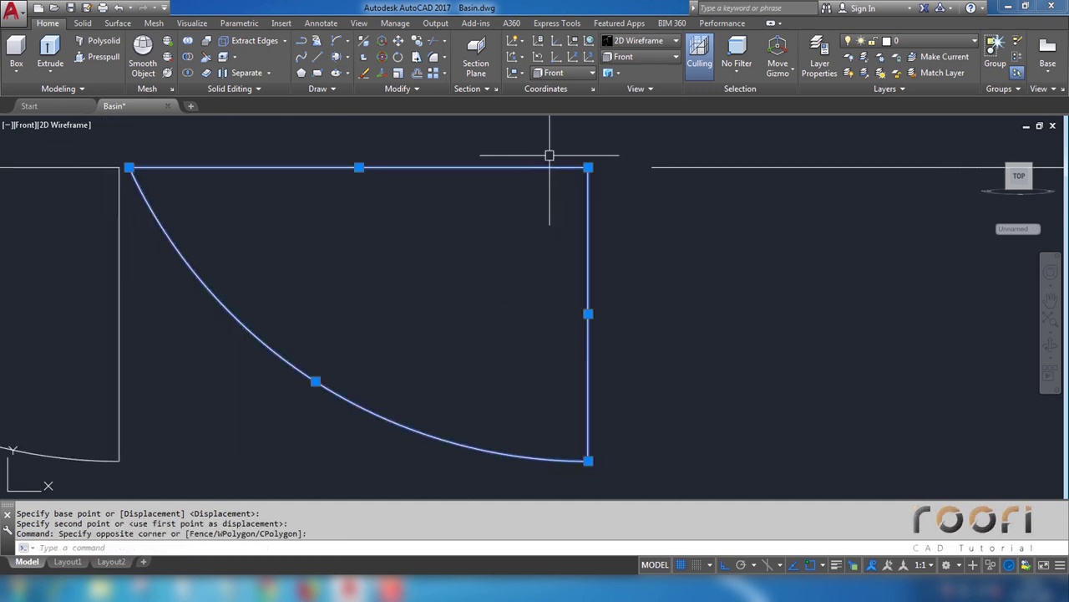
{"action": "key", "text": "Delete"}
{"action": "scroll", "coordinate": [569, 230], "scroll_direction": "down", "scroll_amount": 5}
{"action": "middle_click_drag", "start_coordinate": [585, 258], "coordinate": [525, 293]}
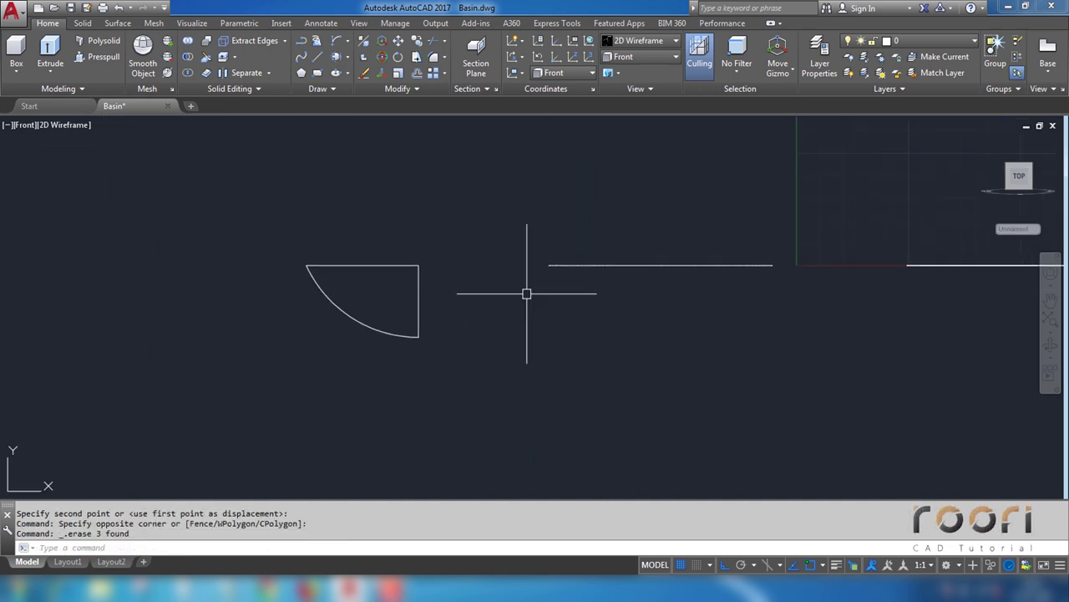
{"action": "left_click", "coordinate": [625, 58]}
Step: In Top view, move the profile line to sit under the arc
{"action": "left_click", "coordinate": [627, 71]}
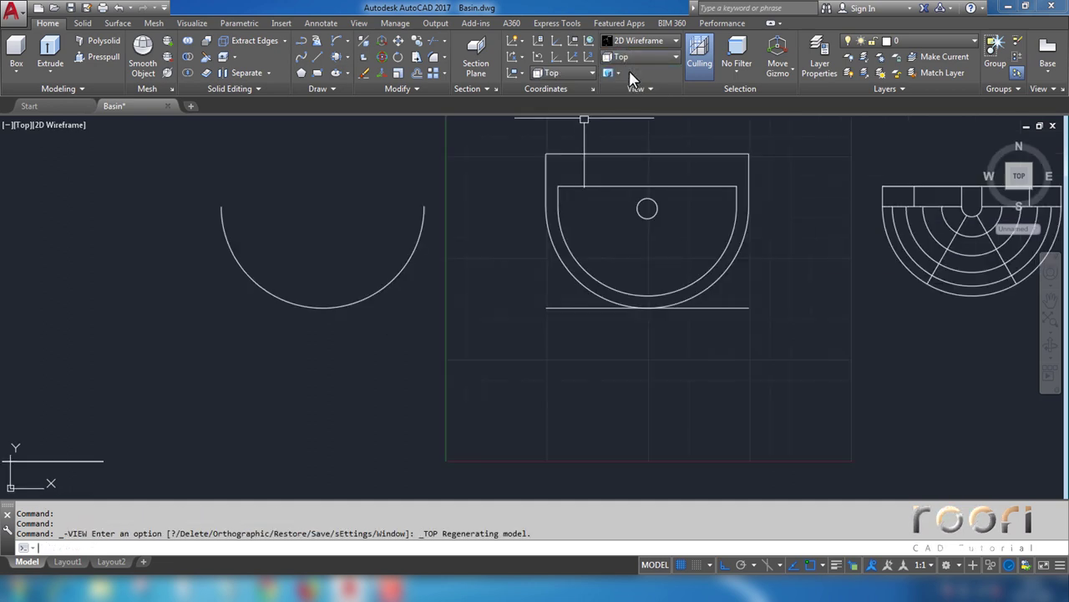
{"action": "mouse_move", "coordinate": [329, 356]}
{"action": "middle_mouse_down"}
{"action": "mouse_move", "coordinate": [463, 387]}
{"action": "mouse_move", "coordinate": [488, 349]}
{"action": "middle_mouse_up"}
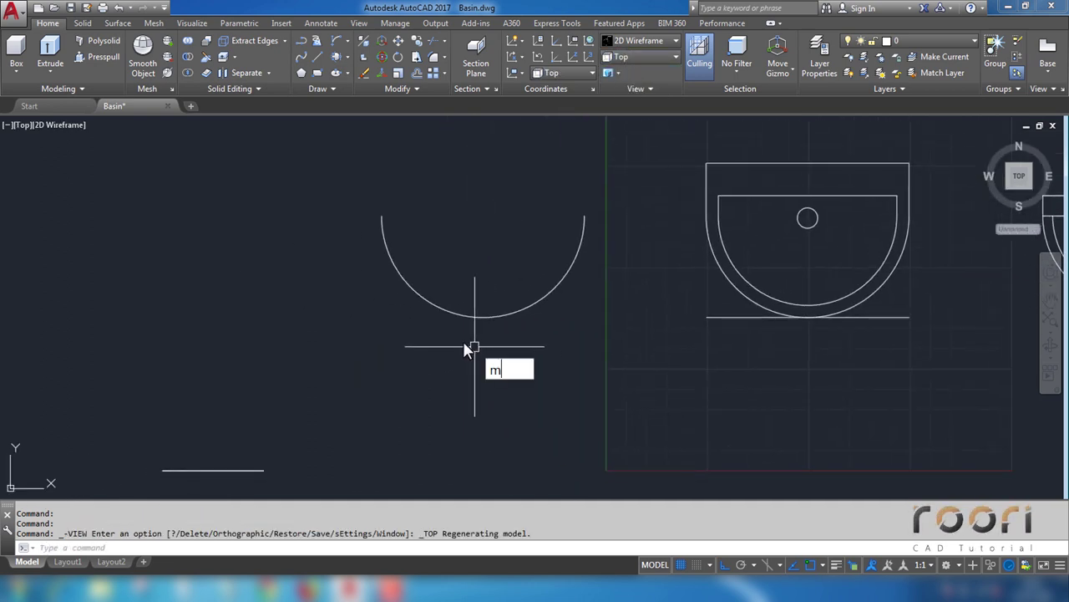
{"action": "key", "text": "Return"}
{"action": "left_click", "coordinate": [301, 489]}
{"action": "left_click", "coordinate": [243, 446]}
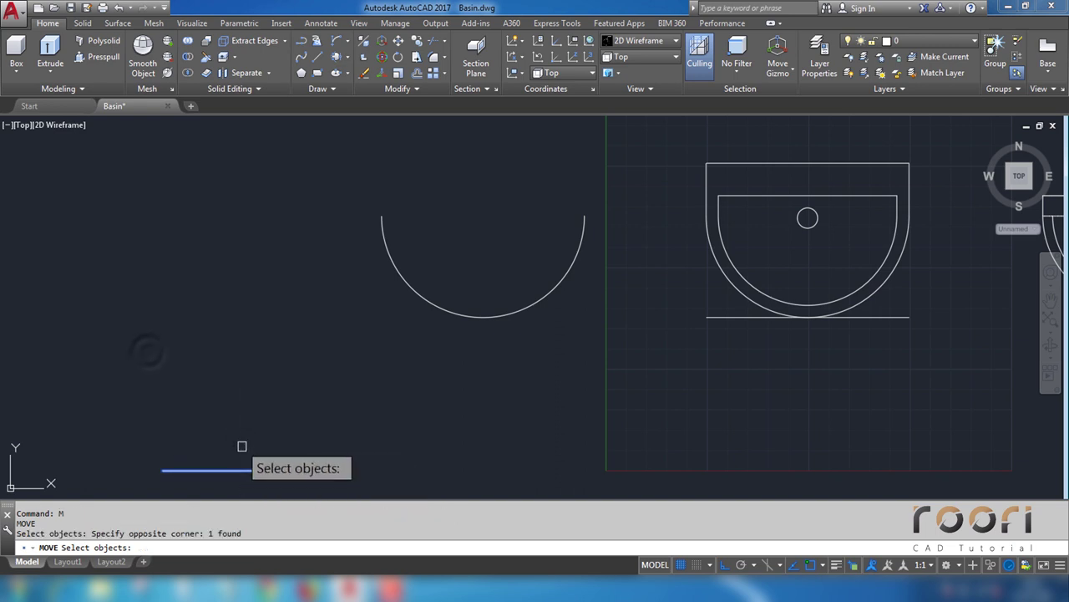
{"action": "key", "text": "Return"}
{"action": "left_click", "coordinate": [158, 354]}
{"action": "left_click", "coordinate": [356, 353]}
Step: Move the profile line so its end lands on the arc's top end
{"action": "key", "text": "Return"}
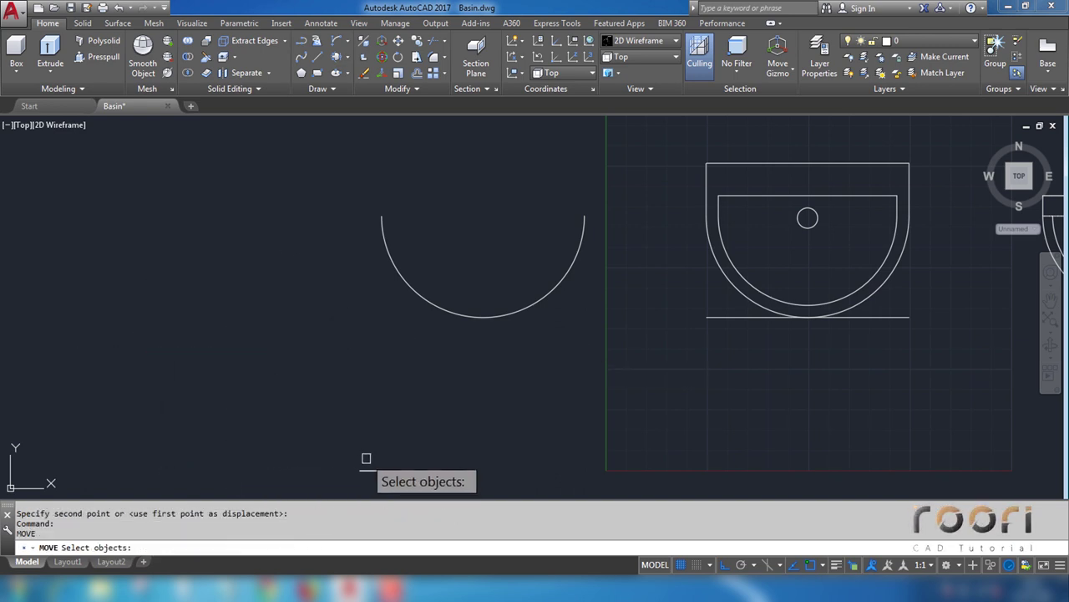
{"action": "left_click", "coordinate": [370, 477]}
{"action": "left_click", "coordinate": [346, 444]}
{"action": "key", "text": "Return"}
{"action": "left_click", "coordinate": [269, 456]}
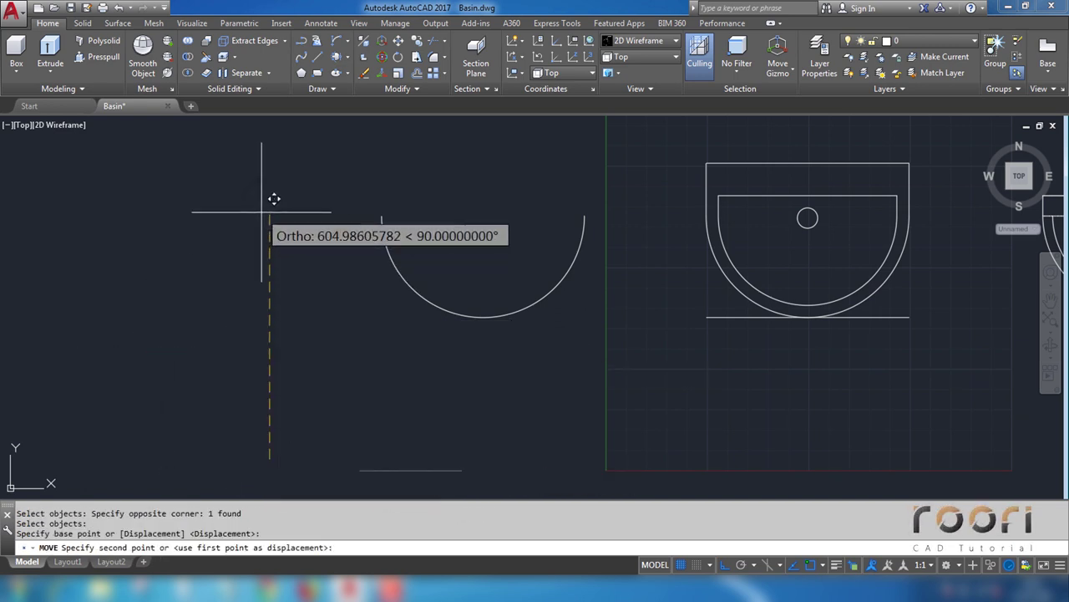
{"action": "left_click", "coordinate": [262, 198]}
Step: In a tilted 3D view, move the quarter-arc profile's corner onto the arc's endpoint
{"action": "scroll", "coordinate": [422, 298], "scroll_direction": "up", "scroll_amount": 4}
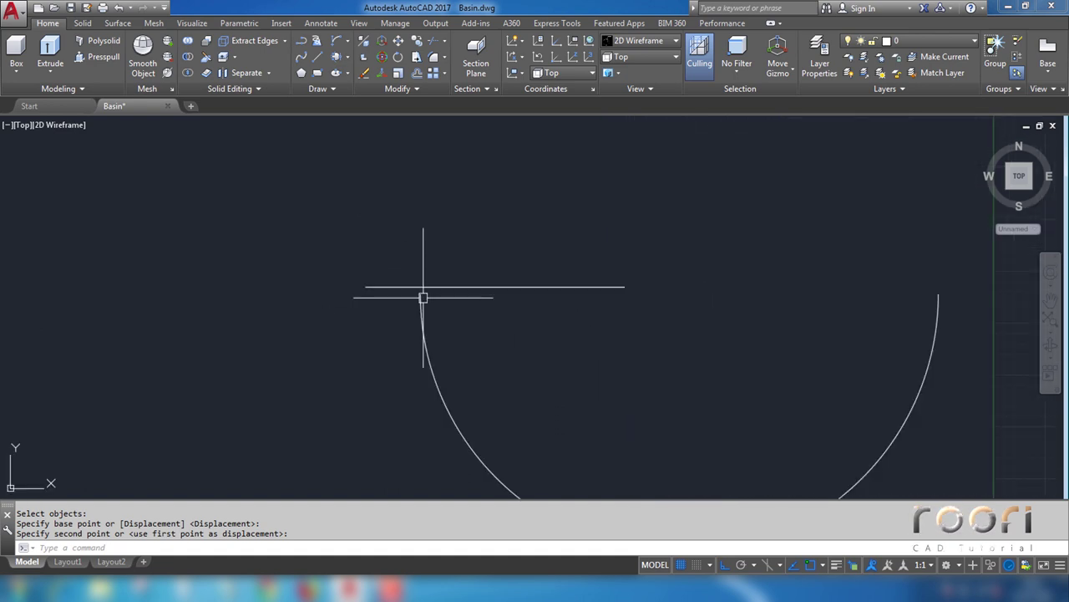
{"action": "mouse_move", "coordinate": [422, 297]}
{"action": "middle_mouse_down", "text": "shift"}
{"action": "mouse_move", "coordinate": [406, 377]}
{"action": "mouse_move", "coordinate": [448, 262]}
{"action": "mouse_move", "coordinate": [438, 286]}
{"action": "middle_mouse_up", "text": "shift"}
{"action": "key", "text": "Return"}
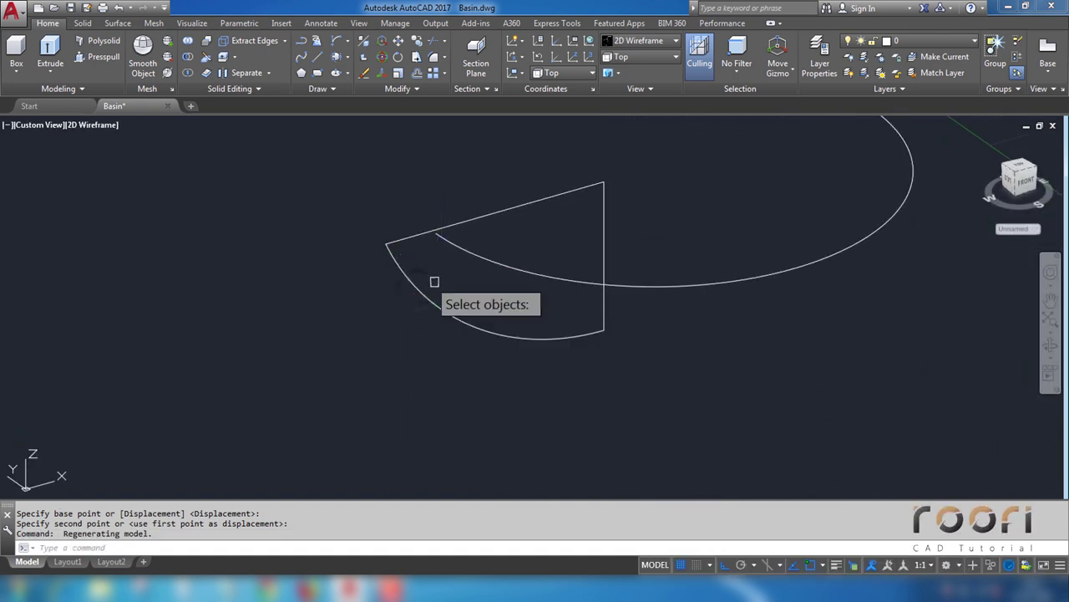
{"action": "left_click", "coordinate": [436, 284]}
{"action": "key", "text": "Return"}
{"action": "scroll", "coordinate": [387, 244], "scroll_direction": "up", "scroll_amount": 3}
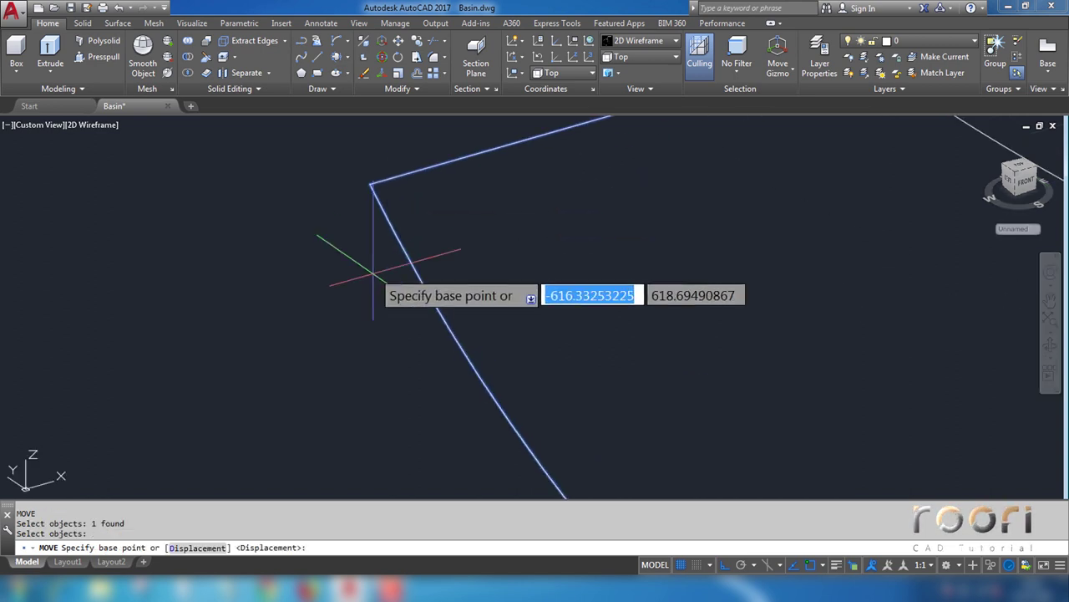
{"action": "left_click", "coordinate": [368, 185]}
{"action": "scroll", "coordinate": [380, 172], "scroll_direction": "down", "scroll_amount": 3}
{"action": "scroll", "coordinate": [479, 191], "scroll_direction": "up", "scroll_amount": 3}
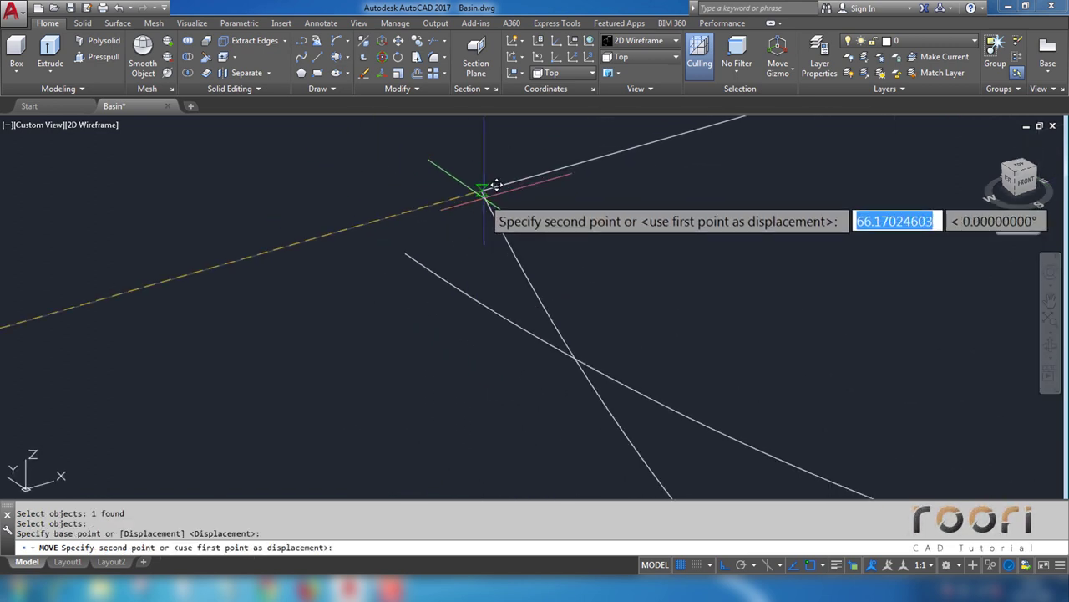
{"action": "scroll", "coordinate": [410, 242], "scroll_direction": "up", "scroll_amount": 2}
{"action": "left_click", "coordinate": [408, 253]}
{"action": "scroll", "coordinate": [408, 254], "scroll_direction": "down", "scroll_amount": 3}
{"action": "scroll", "coordinate": [238, 262], "scroll_direction": "down", "scroll_amount": 2}
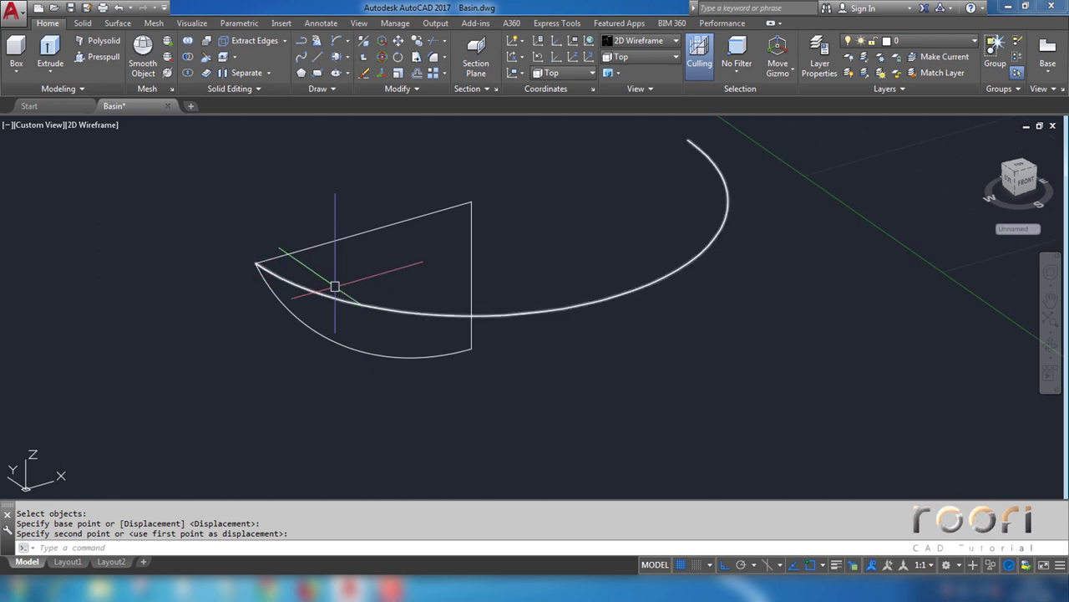
{"action": "middle_click_drag", "start_coordinate": [376, 313], "coordinate": [373, 310], "text": "shift"}
Step: Sweep the quarter-arc profile along the semicircular arc into a solid bowl
{"action": "type", "text": "s"}
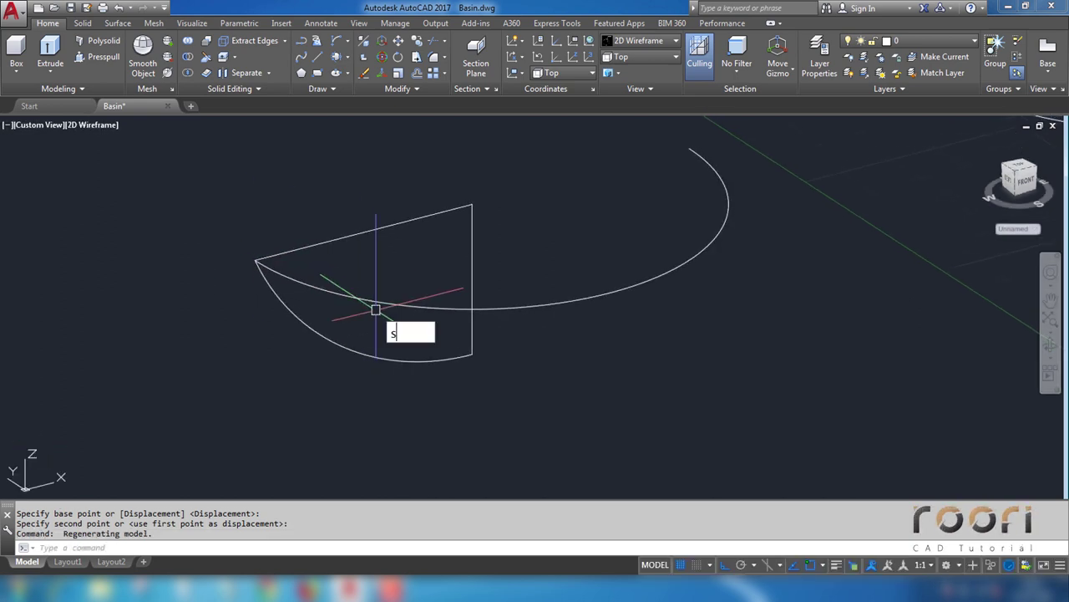
{"action": "key", "text": "Return"}
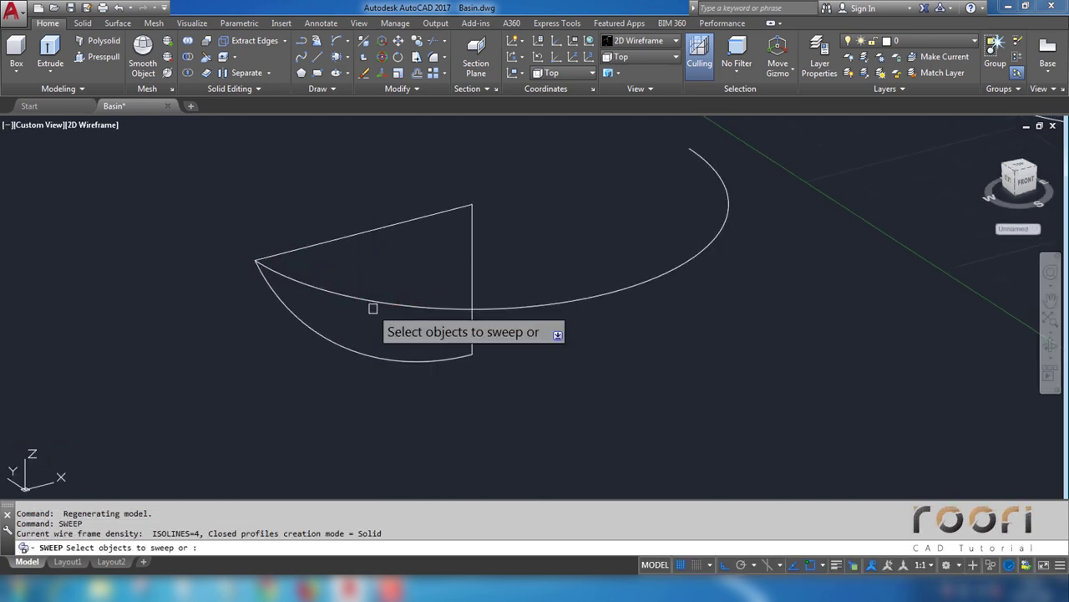
{"action": "left_click", "coordinate": [349, 342]}
{"action": "key", "text": "Return"}
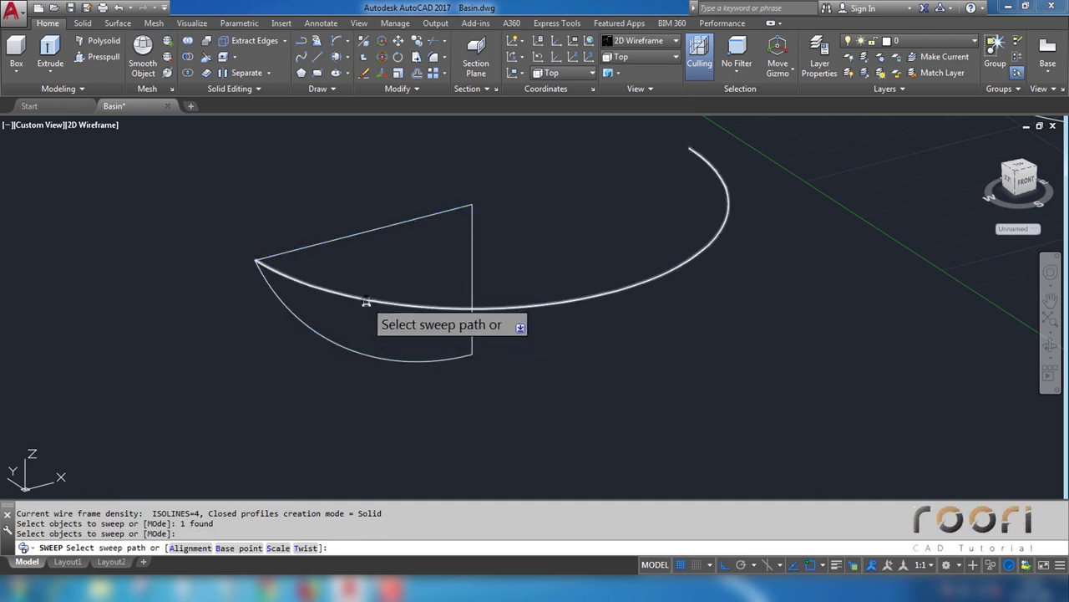
{"action": "left_click", "coordinate": [365, 301]}
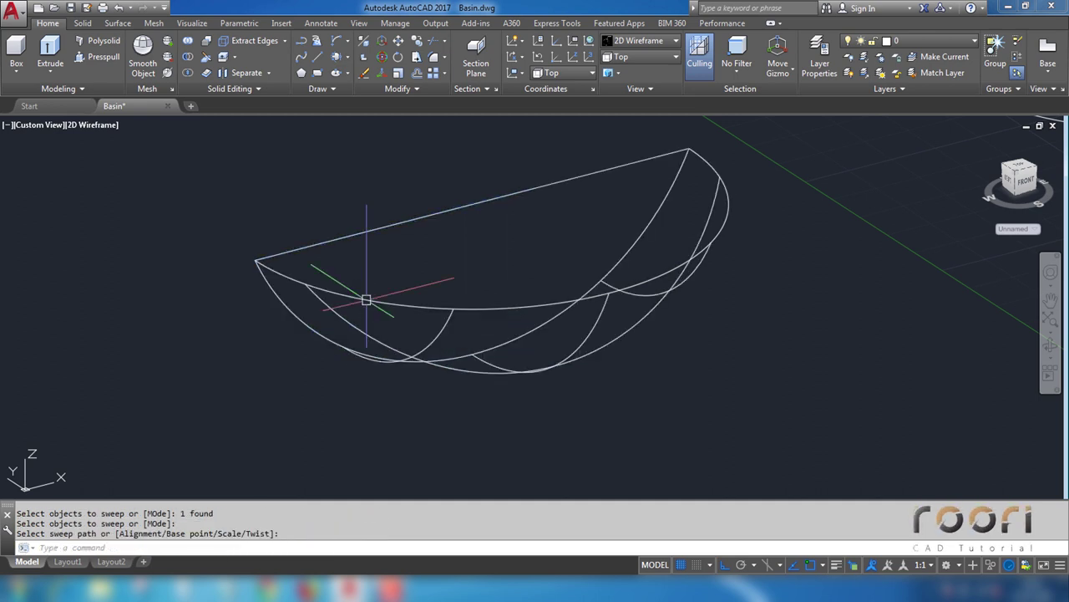
Step: Switch to the Realistic visual style and orbit around the bowl solid
{"action": "left_click", "coordinate": [649, 37]}
{"action": "left_click", "coordinate": [798, 73]}
{"action": "mouse_move", "coordinate": [484, 296]}
{"action": "middle_mouse_down", "text": "shift"}
{"action": "mouse_move", "coordinate": [516, 342]}
{"action": "mouse_move", "coordinate": [764, 306]}
{"action": "middle_mouse_up", "text": "shift"}
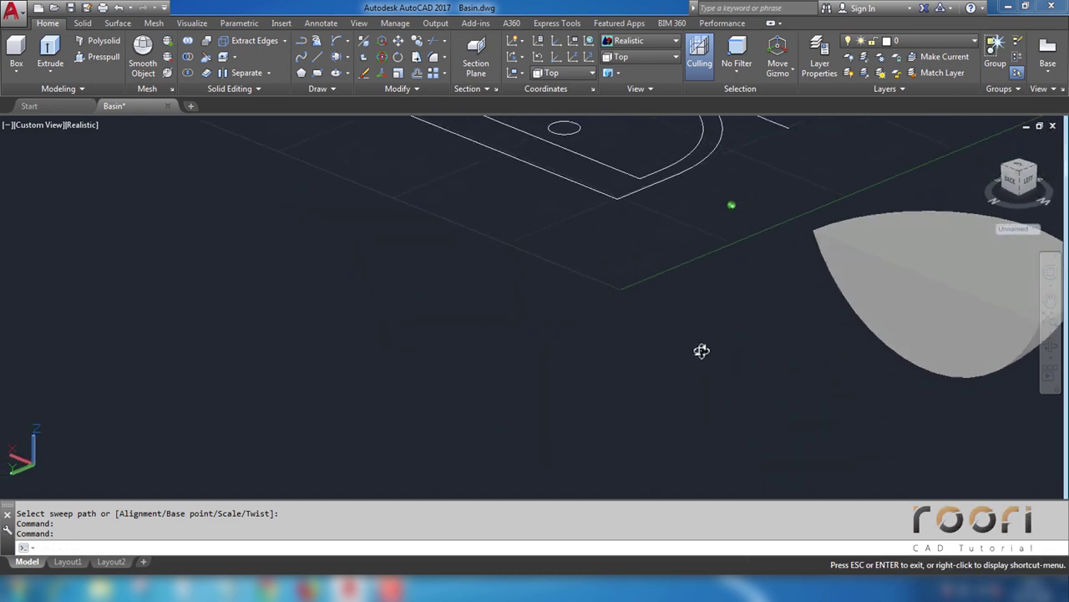
{"action": "scroll", "coordinate": [665, 315], "scroll_direction": "up", "scroll_amount": 2}
{"action": "type", "text": "SOLIDEDIT"}
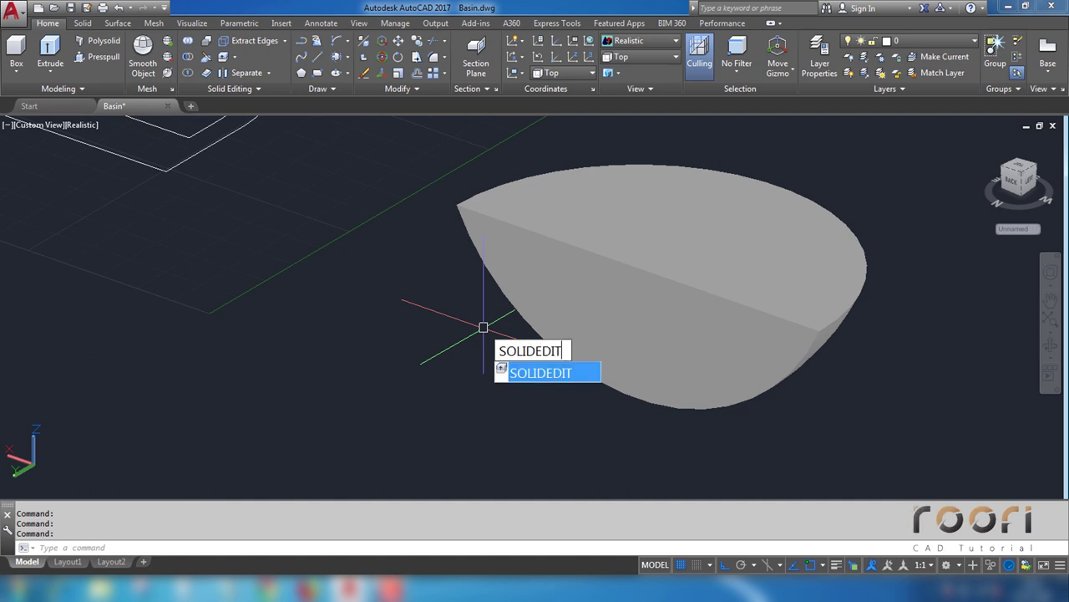
Step: Extrude the half-bowl's flat face by 130 with 0 taper using SOLIDEDIT
{"action": "key", "text": "Return"}
{"action": "type", "text": "f"}
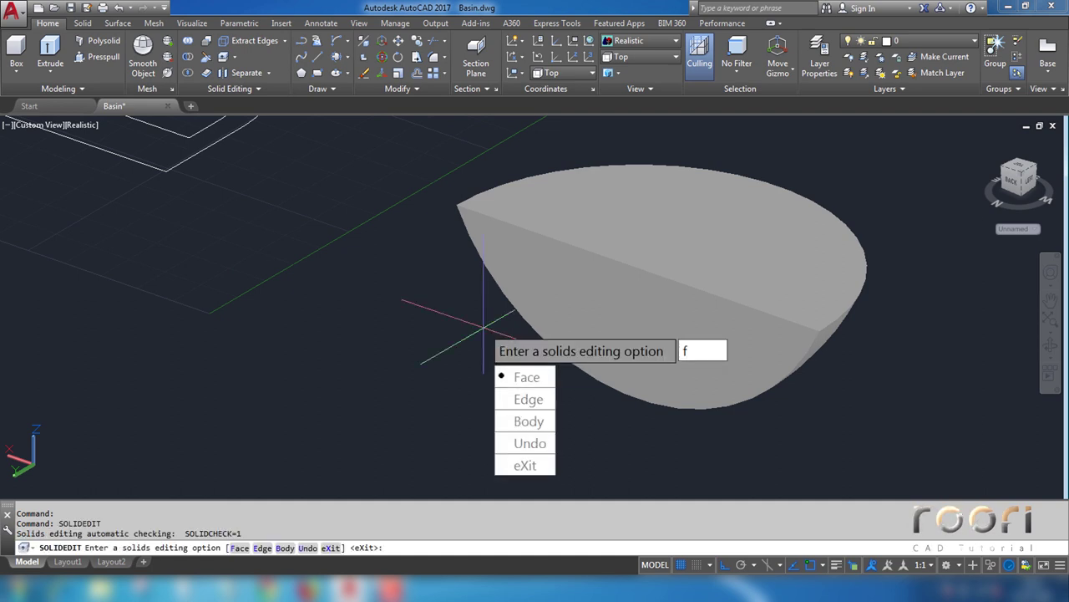
{"action": "key", "text": "Return"}
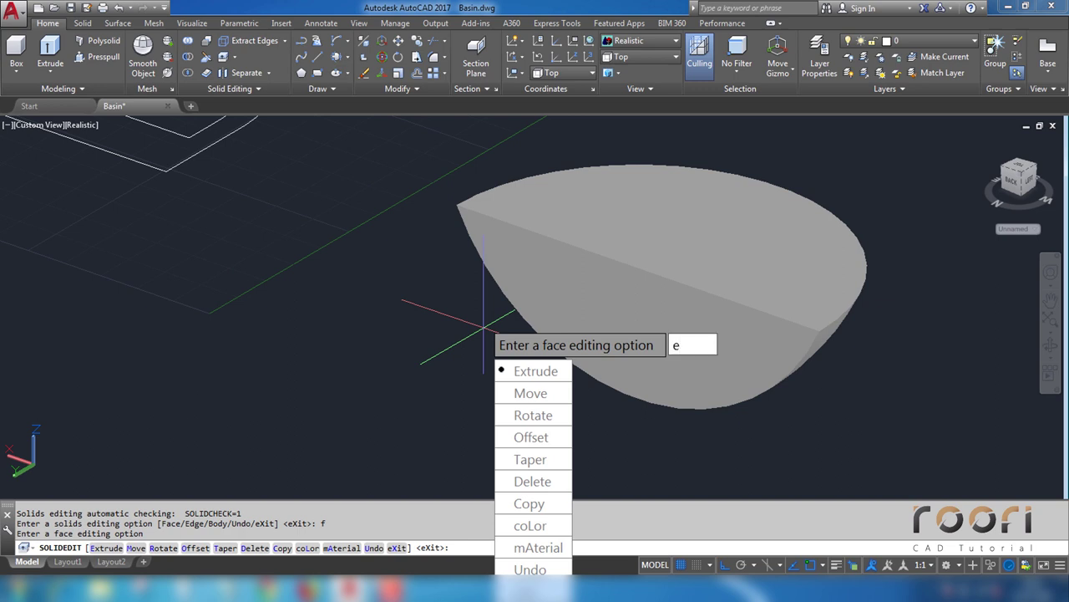
{"action": "key", "text": "Return"}
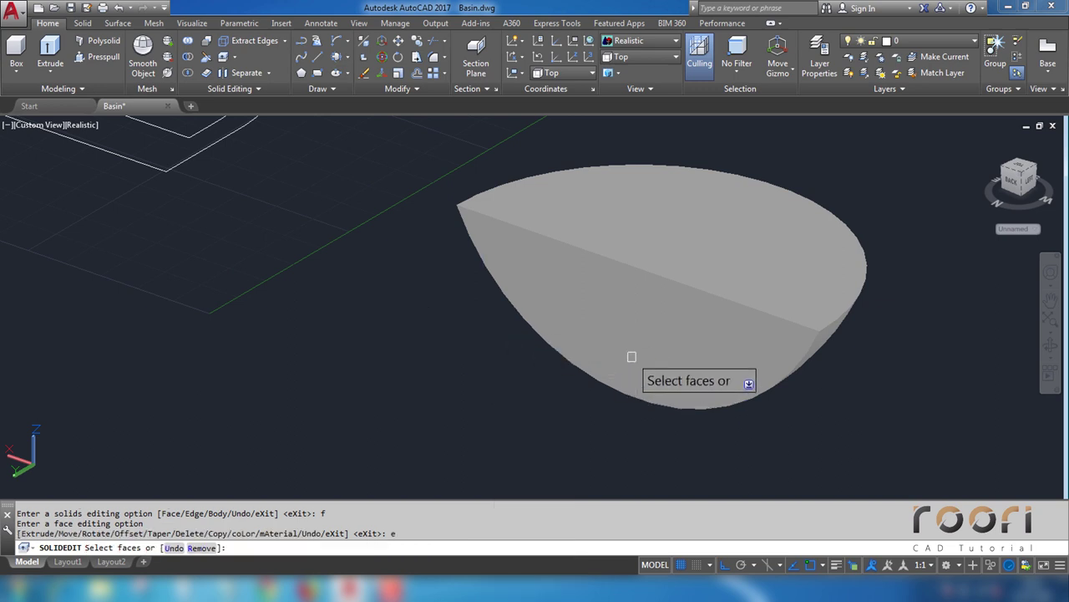
{"action": "left_click", "coordinate": [639, 335]}
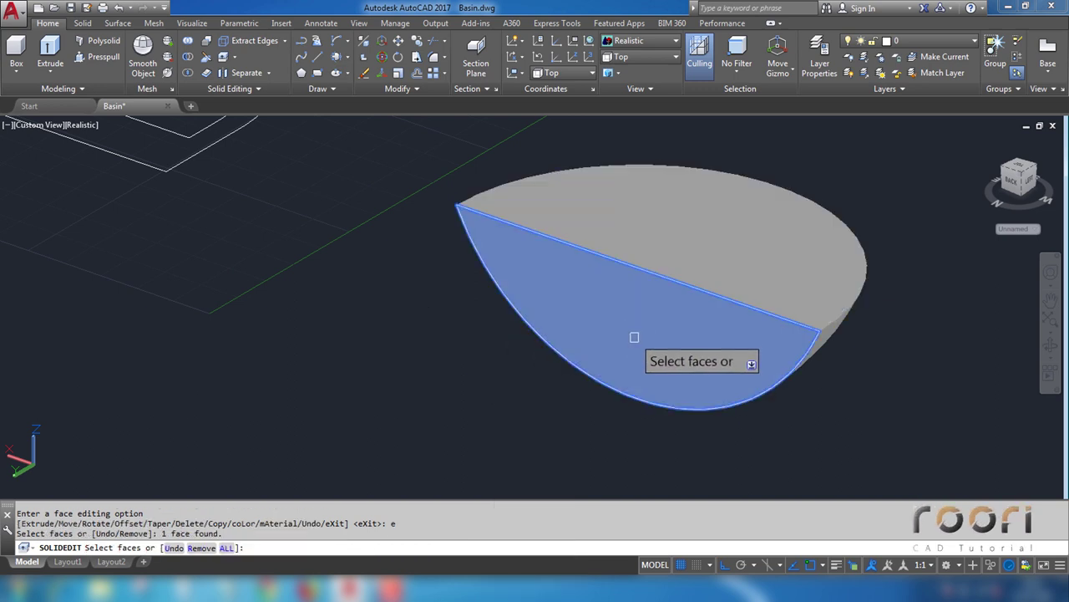
{"action": "key", "text": "Return"}
{"action": "type", "text": "130"}
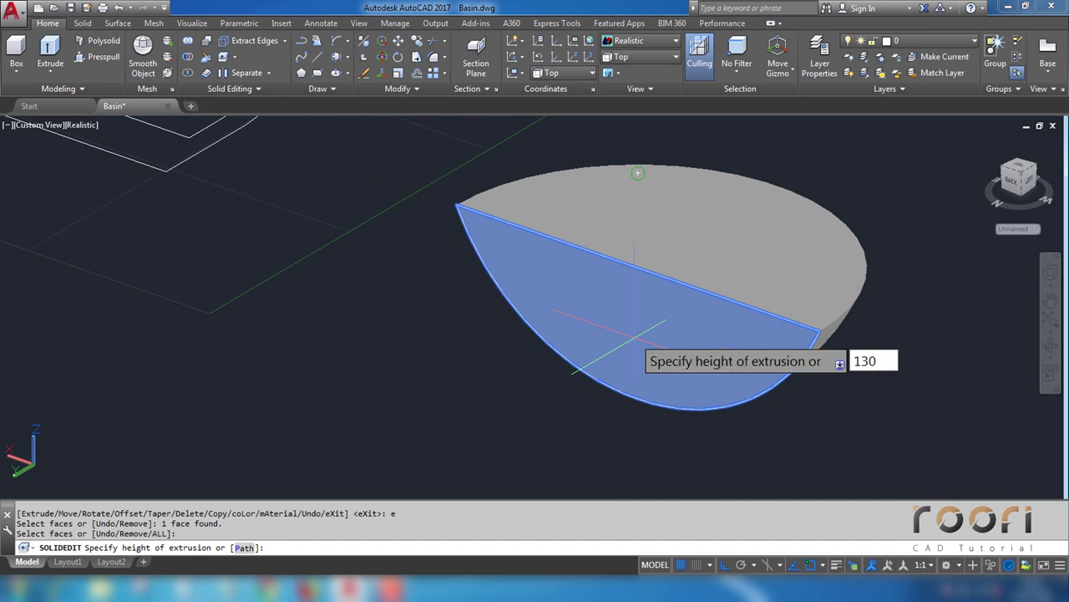
{"action": "key", "text": "Return"}
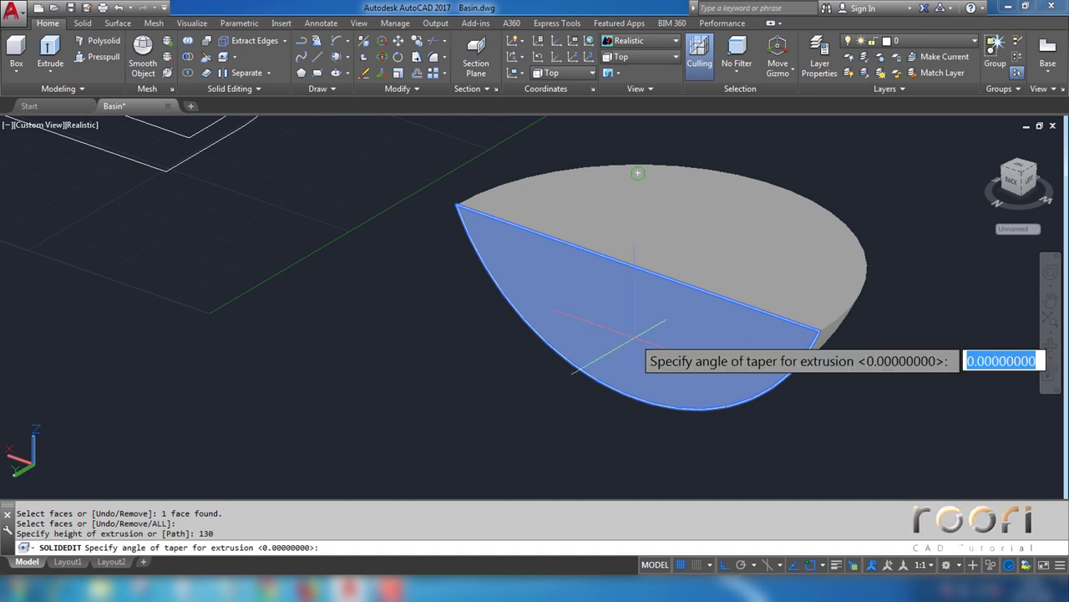
{"action": "key", "text": "Return"}
{"action": "key", "text": "Return"}
{"action": "key", "text": "Return"}
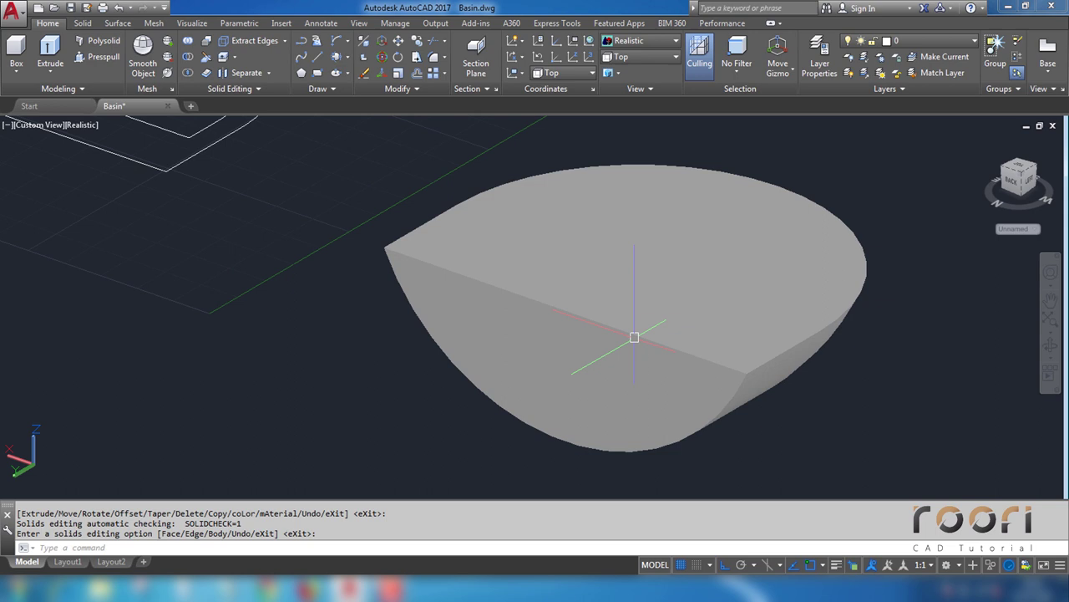
{"action": "mouse_move", "coordinate": [623, 340]}
{"action": "middle_mouse_down", "text": "shift"}
{"action": "mouse_move", "coordinate": [691, 365]}
{"action": "mouse_move", "coordinate": [492, 289]}
{"action": "mouse_move", "coordinate": [469, 377]}
{"action": "mouse_move", "coordinate": [477, 381]}
{"action": "middle_mouse_up", "text": "shift"}
{"action": "middle_click_drag", "start_coordinate": [573, 326], "coordinate": [527, 334], "text": "shift"}
{"action": "type", "text": "CO"}
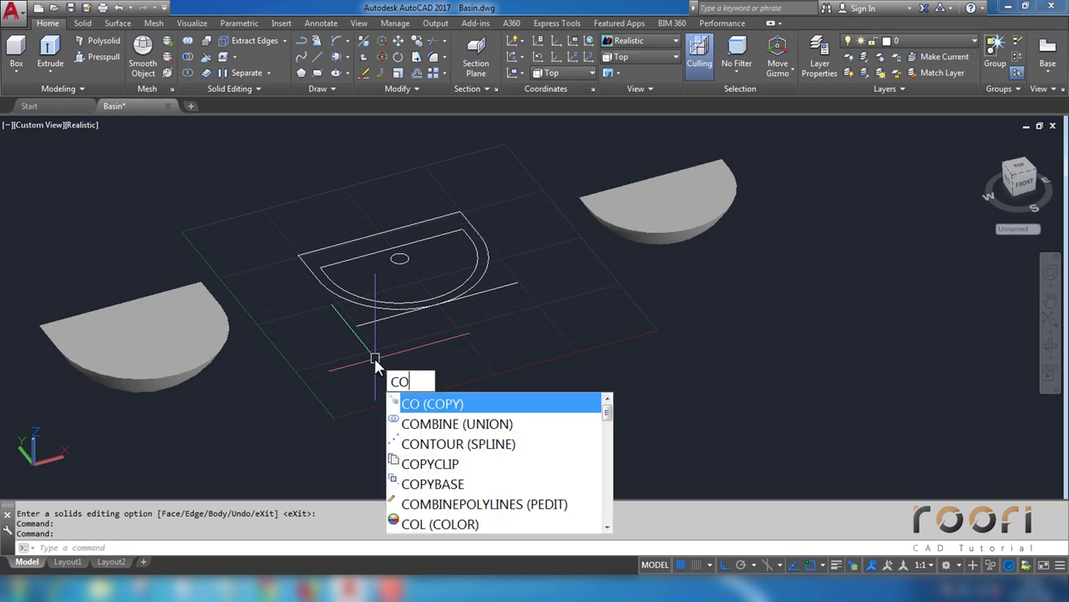
Step: Copy the left basin solid 1600 units across
{"action": "key", "text": "Return"}
{"action": "left_click", "coordinate": [219, 349]}
{"action": "key", "text": "Return"}
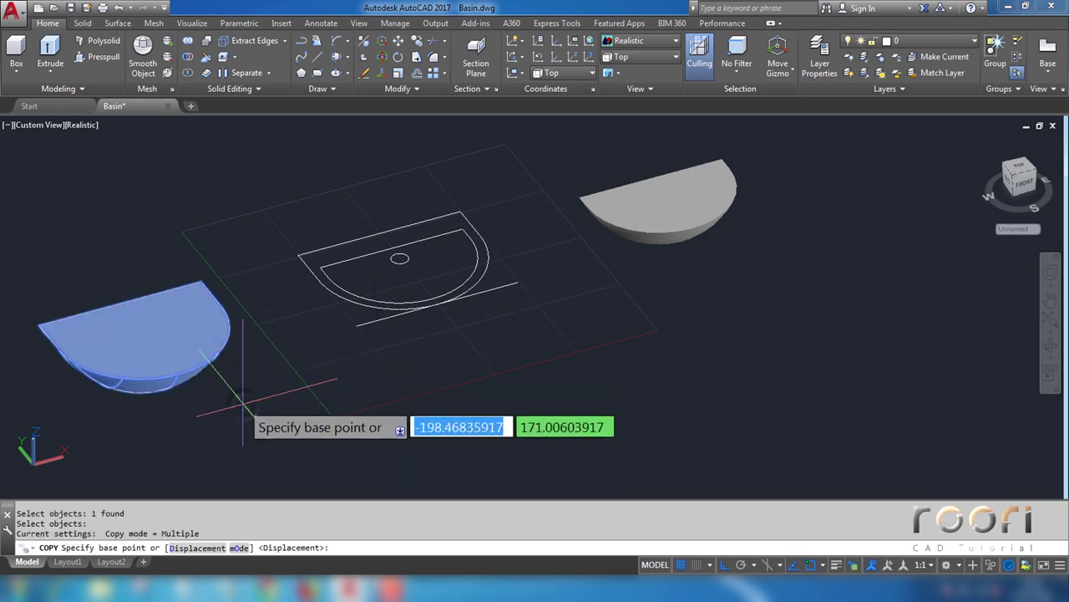
{"action": "left_click", "coordinate": [242, 403]}
{"action": "type", "text": "16"}
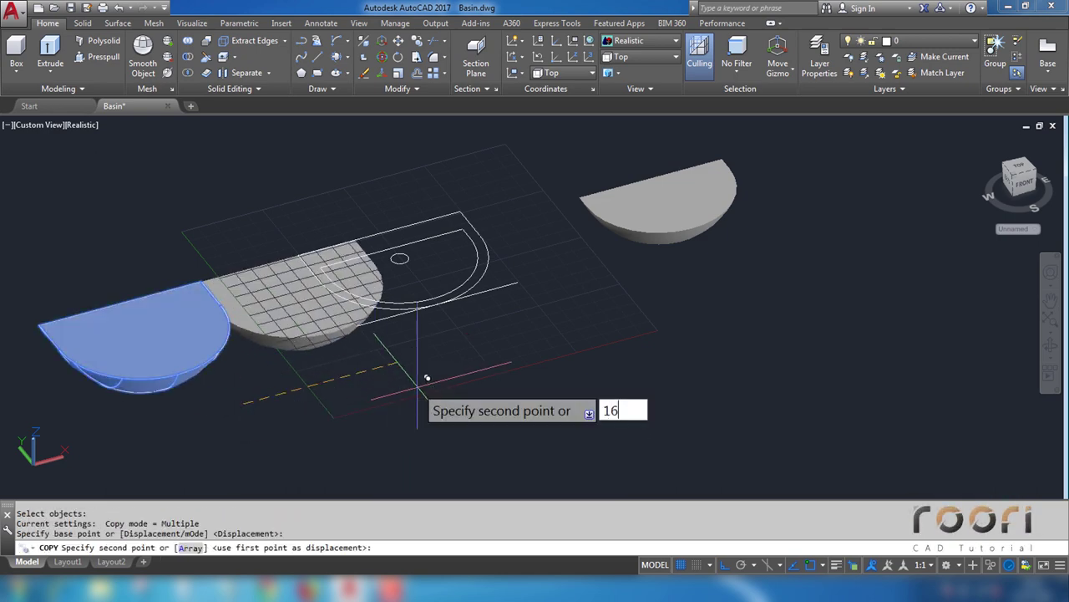
{"action": "key", "text": "Return"}
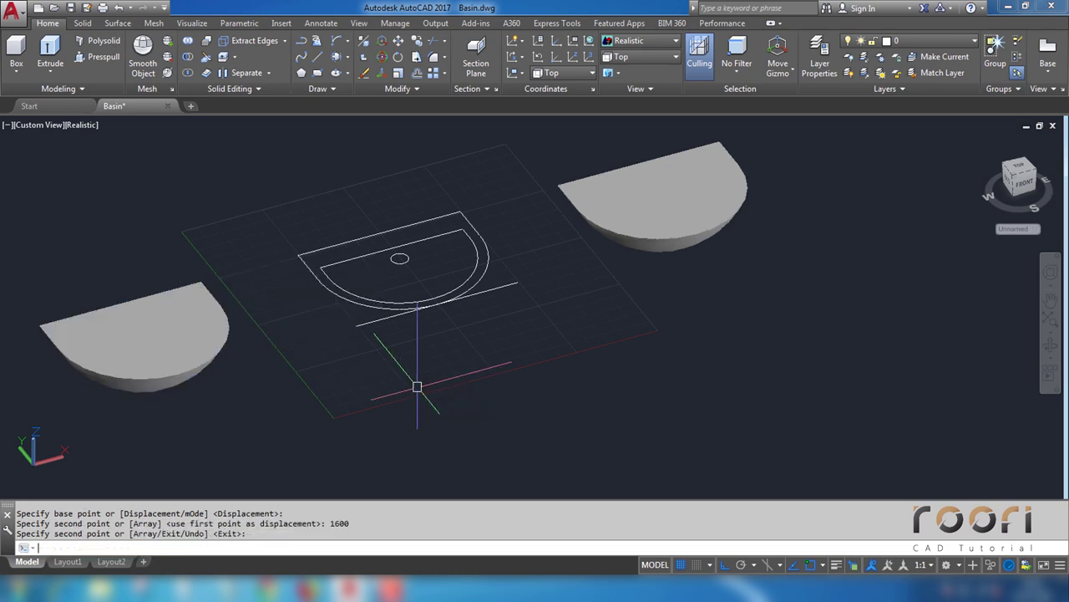
{"action": "key", "text": "Return"}
{"action": "middle_click_drag", "start_coordinate": [640, 325], "coordinate": [515, 409]}
{"action": "scroll", "coordinate": [516, 297], "scroll_direction": "up", "scroll_amount": 4}
{"action": "type", "text": "subtrac"}
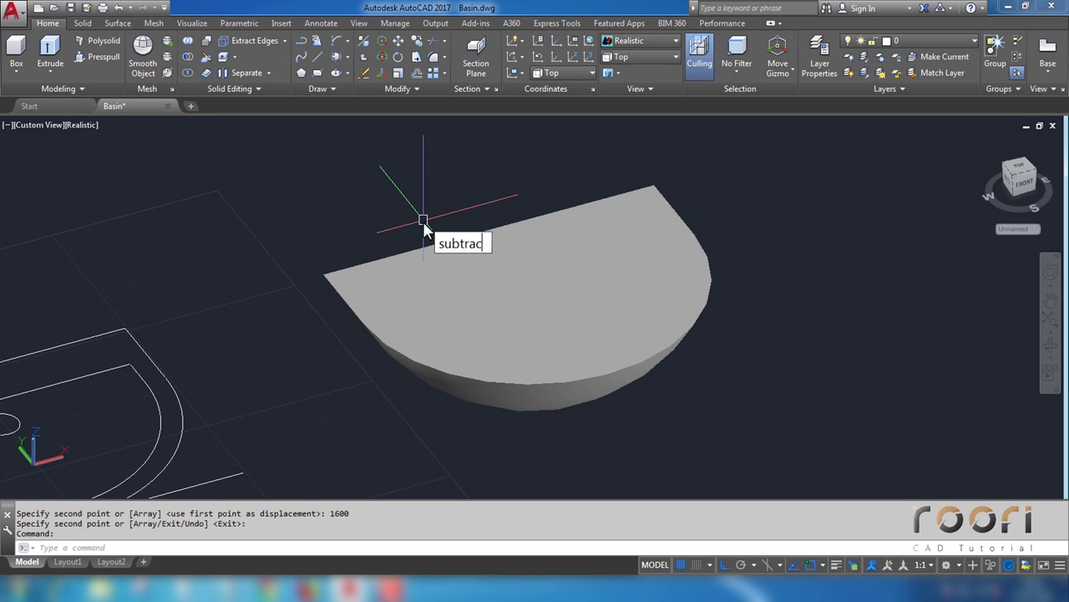
Step: Subtract the inner solid from the outer basin to hollow out the bowl
{"action": "type", "text": "t"}
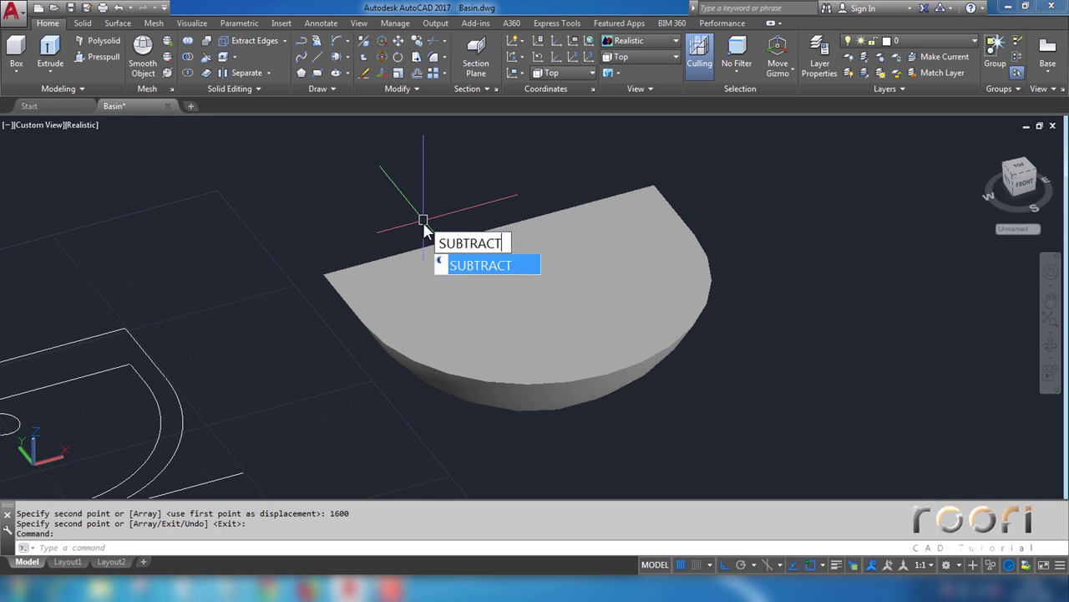
{"action": "key", "text": "Return"}
{"action": "left_click", "coordinate": [358, 264]}
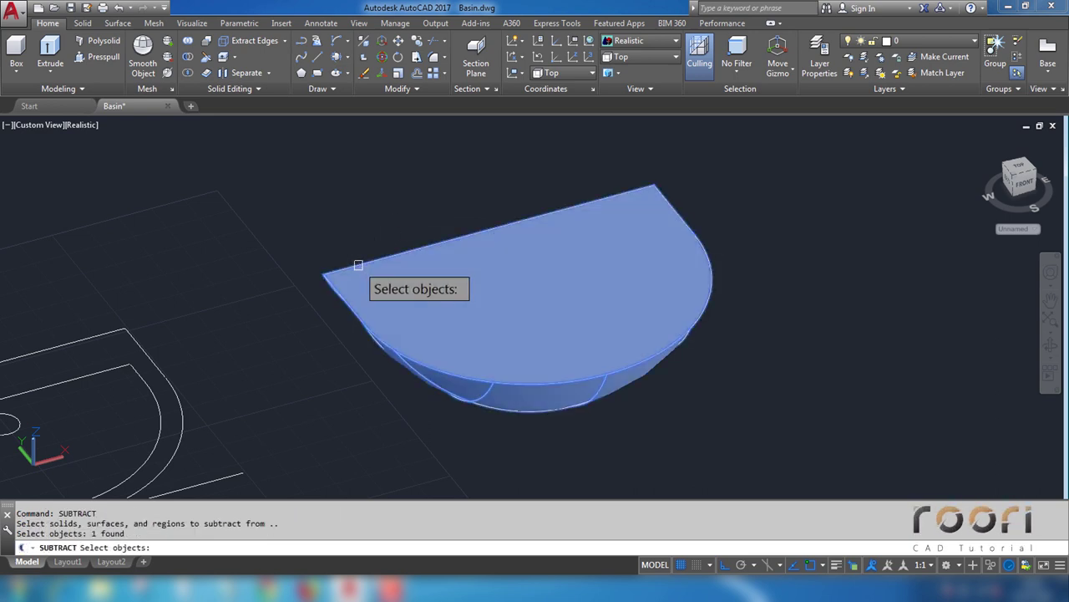
{"action": "key", "text": "Return"}
{"action": "left_click", "coordinate": [510, 303]}
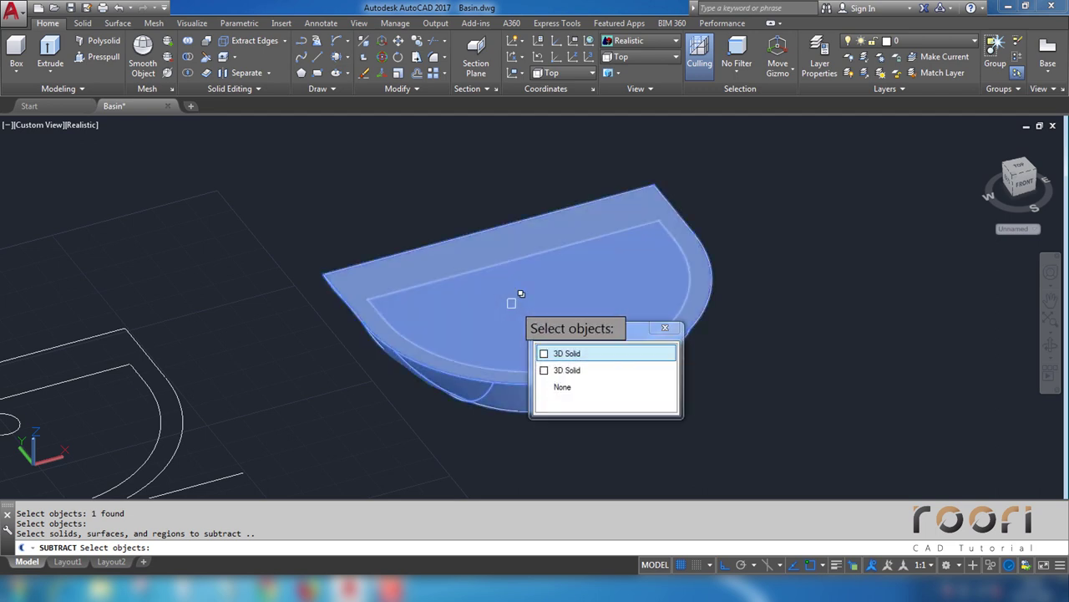
{"action": "left_click", "coordinate": [567, 371]}
{"action": "key", "text": "Return"}
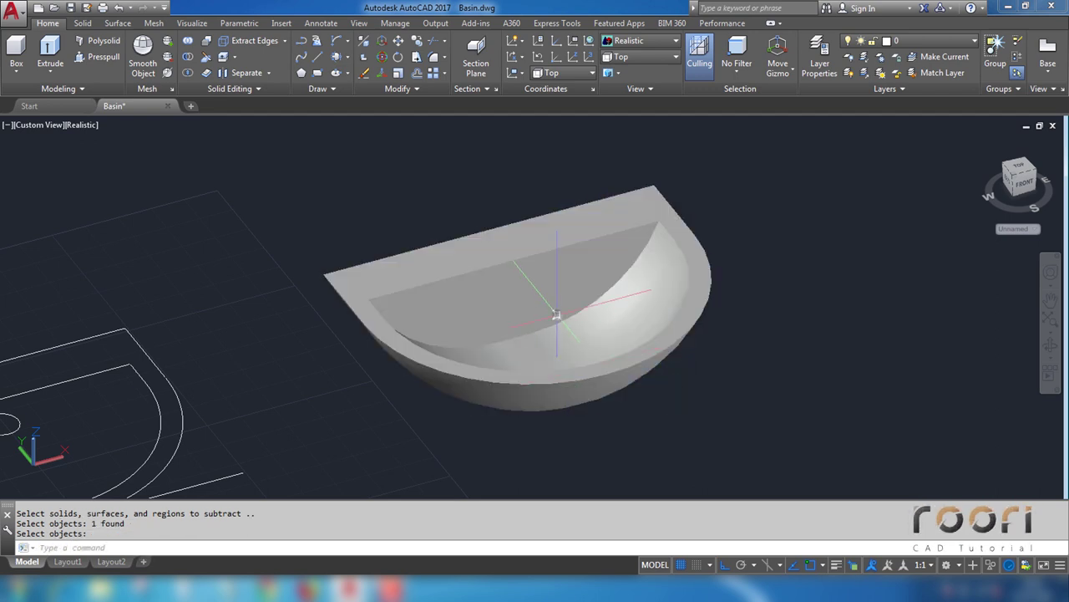
{"action": "key", "text": "Return"}
{"action": "key", "text": "Escape"}
{"action": "middle_click_drag", "start_coordinate": [530, 229], "coordinate": [541, 315], "text": "shift"}
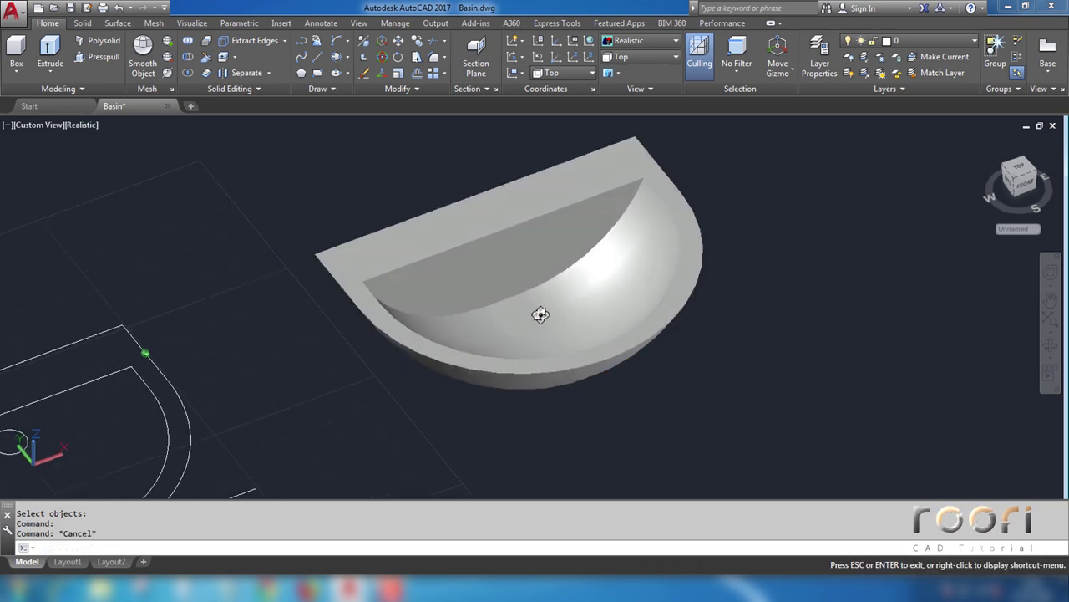
Step: Fillet the bowl's inner rim edges with a 30 radius
{"action": "scroll", "coordinate": [489, 310], "scroll_direction": "up", "scroll_amount": 3}
{"action": "scroll", "coordinate": [502, 318], "scroll_direction": "up", "scroll_amount": 4}
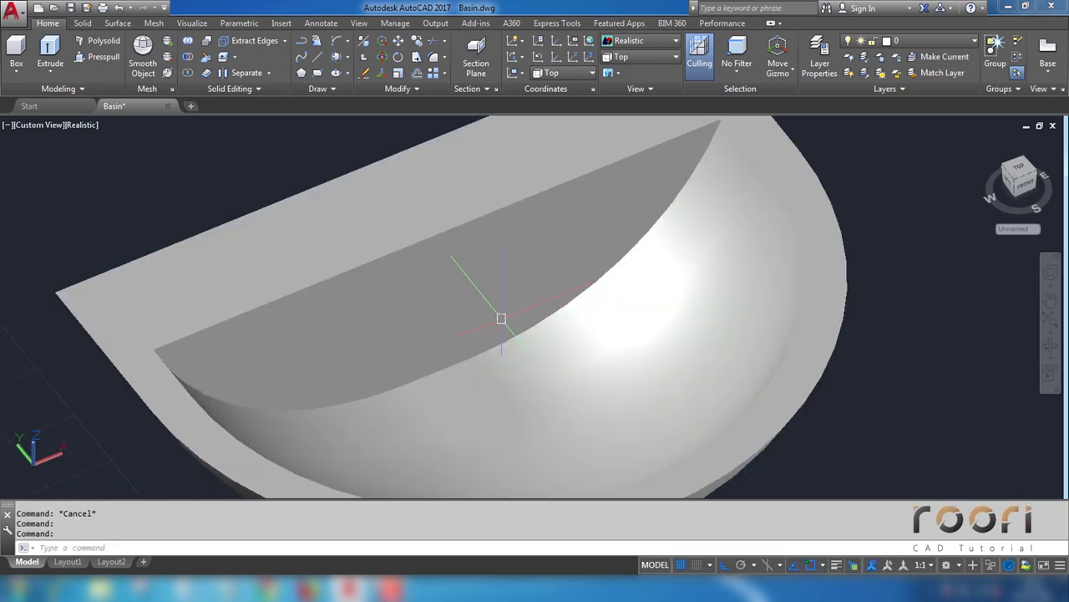
{"action": "left_click", "coordinate": [445, 60]}
{"action": "left_click", "coordinate": [458, 79]}
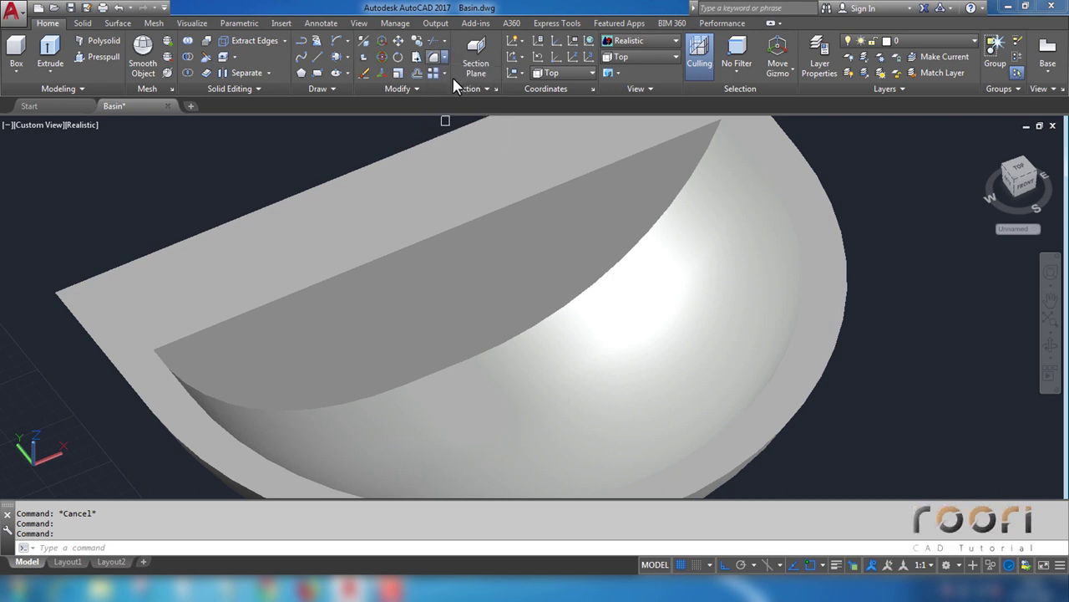
{"action": "key", "text": "Return"}
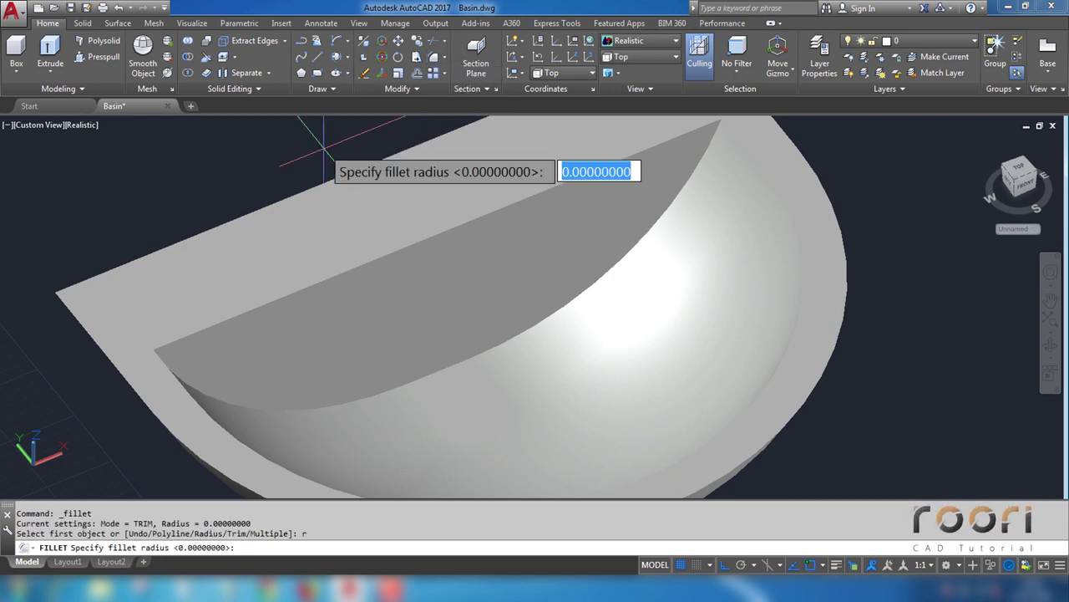
{"action": "type", "text": "30"}
{"action": "key", "text": "Return"}
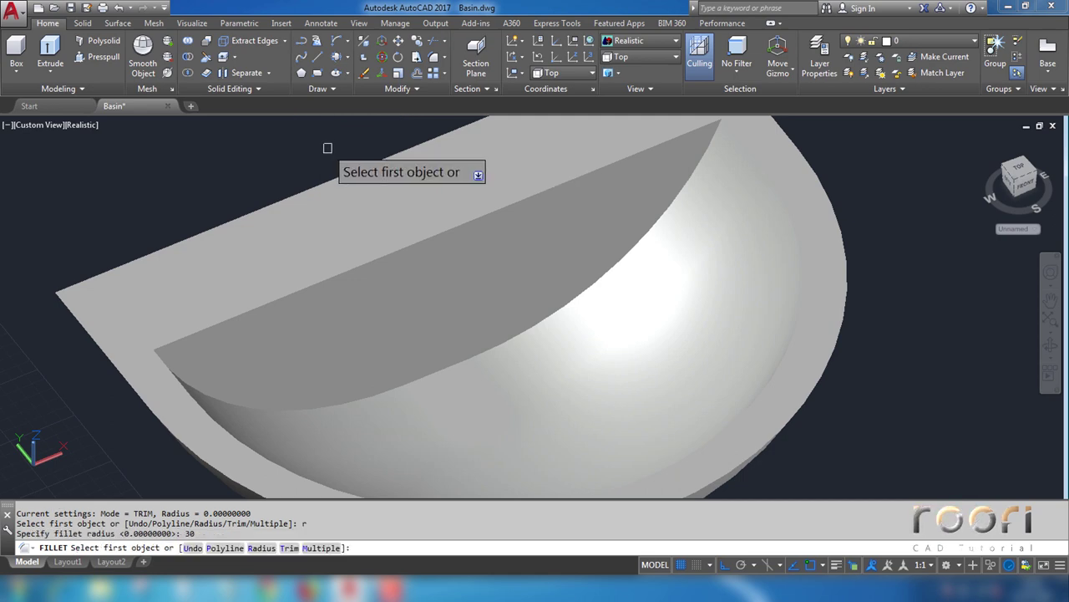
{"action": "left_click", "coordinate": [588, 286]}
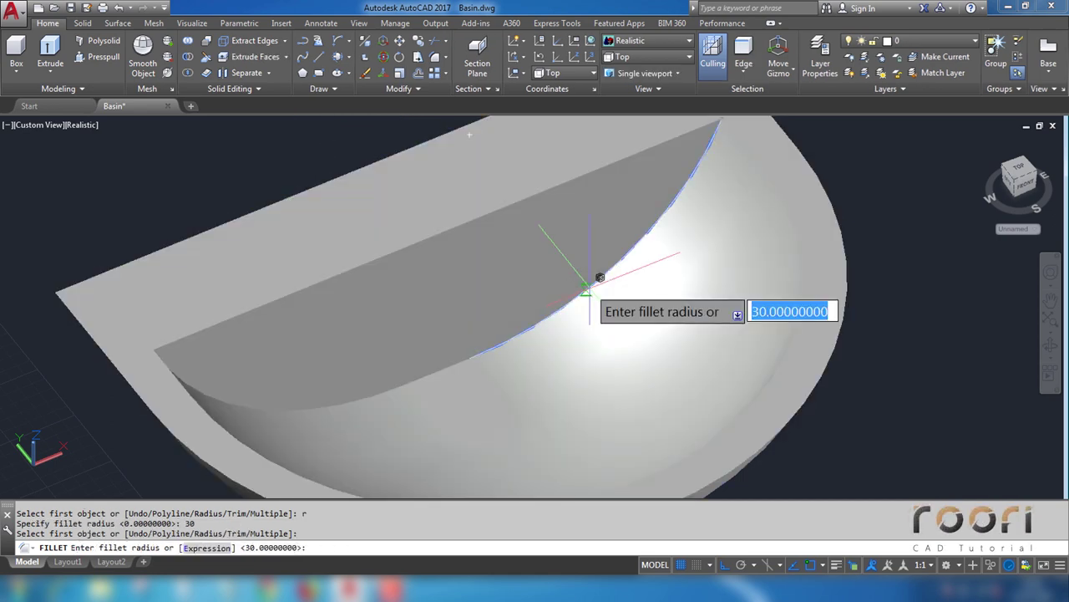
{"action": "key", "text": "Return"}
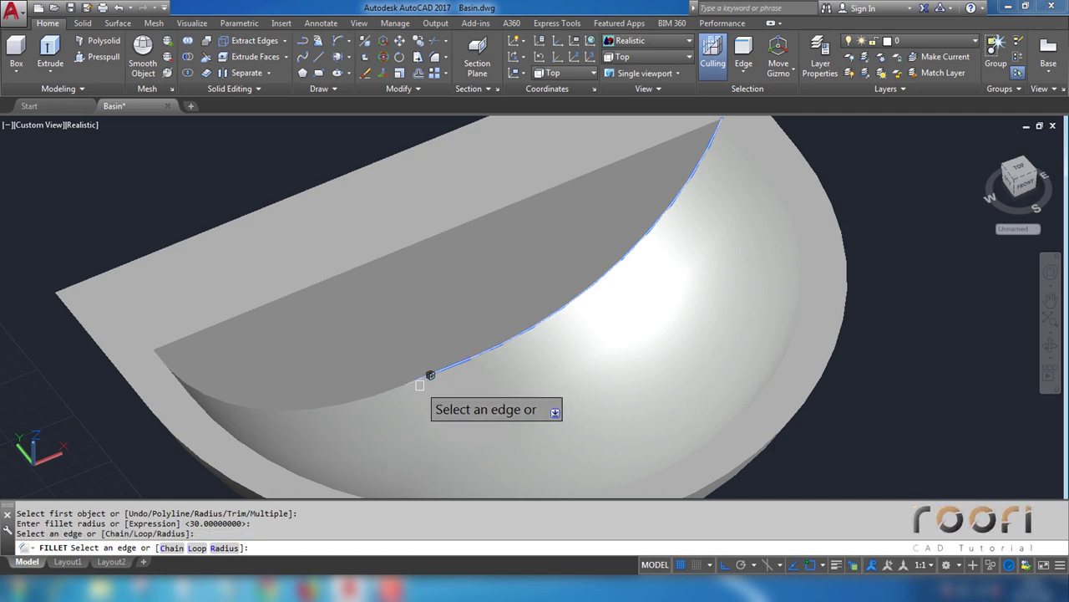
{"action": "left_click", "coordinate": [377, 396]}
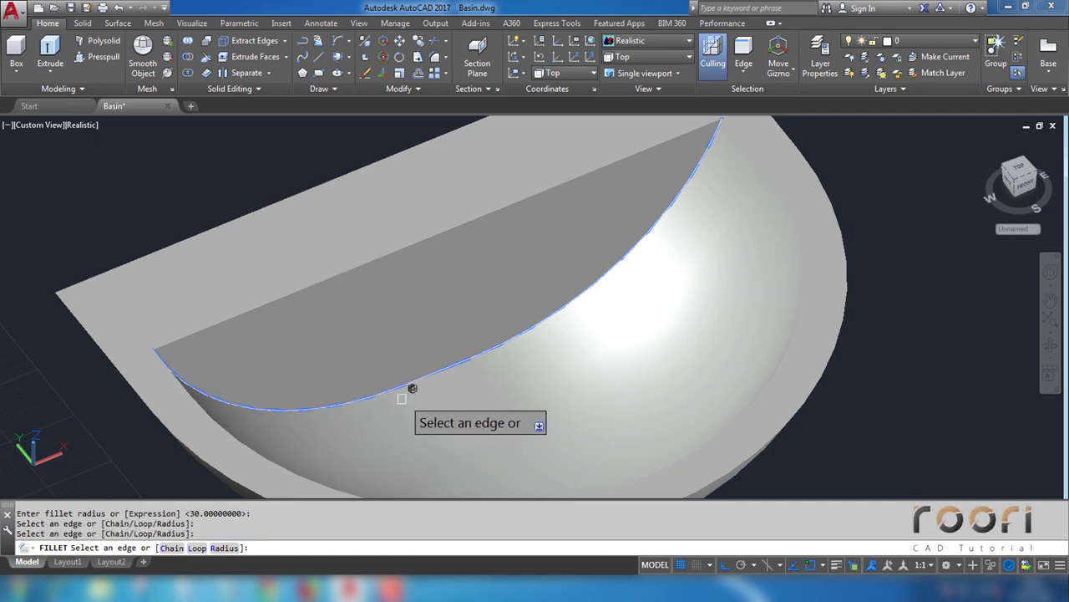
{"action": "key", "text": "Return"}
{"action": "left_click", "coordinate": [562, 431]}
{"action": "key", "text": "Escape"}
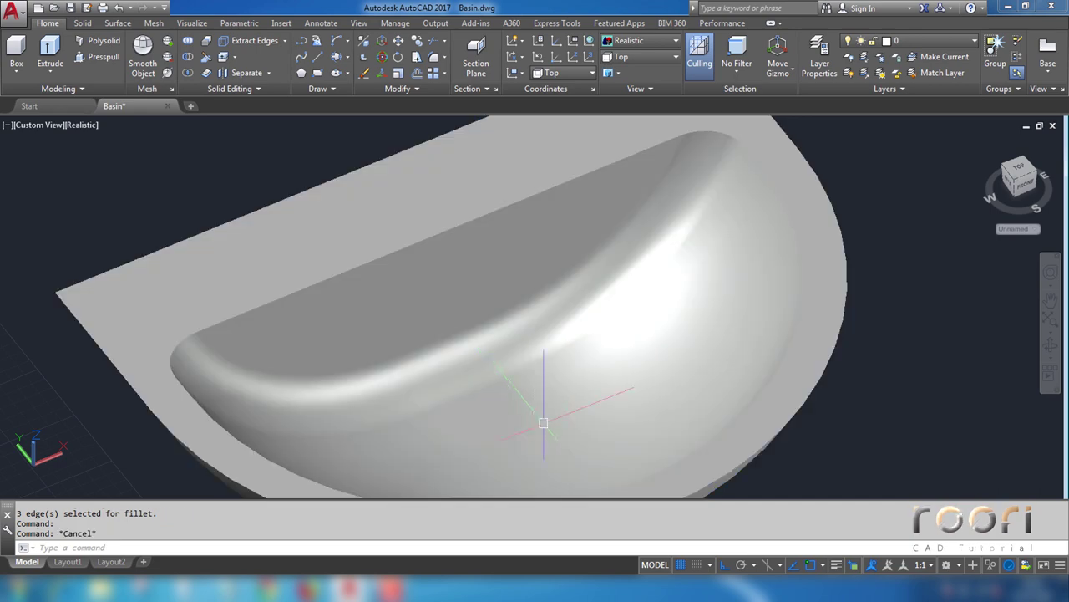
{"action": "scroll", "coordinate": [511, 394], "scroll_direction": "down", "scroll_amount": 3}
{"action": "middle_click_drag", "start_coordinate": [510, 395], "coordinate": [516, 379]}
{"action": "left_click_drag", "start_coordinate": [515, 379], "coordinate": [520, 371]}
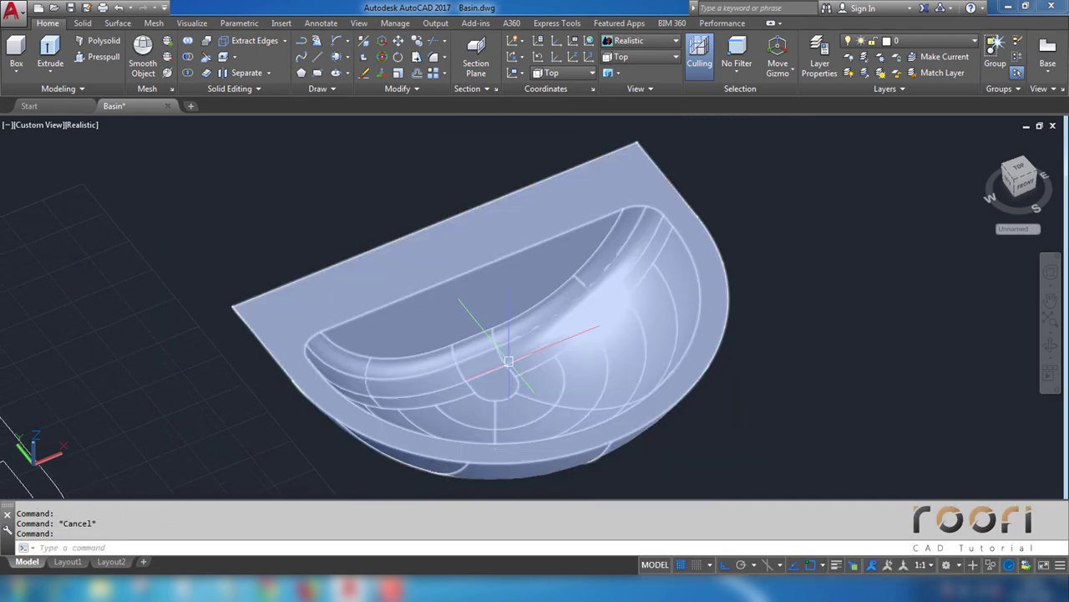
{"action": "key", "text": "Escape"}
Step: Fillet the six-edge chain around the bowl's top rim with a 10 radius
{"action": "left_click", "coordinate": [443, 59]}
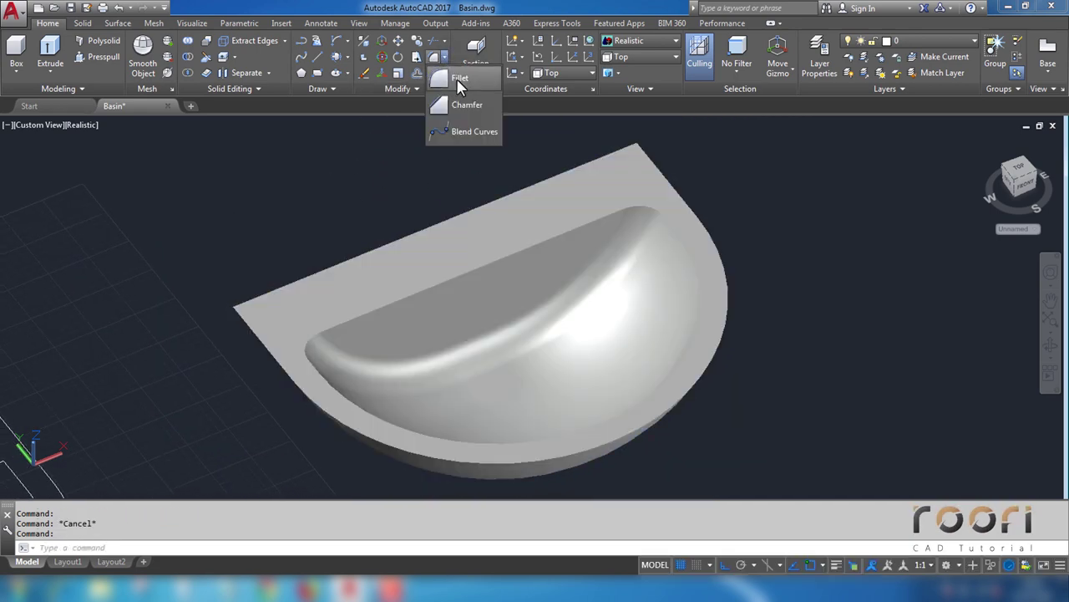
{"action": "left_click", "coordinate": [461, 81]}
{"action": "type", "text": "r"}
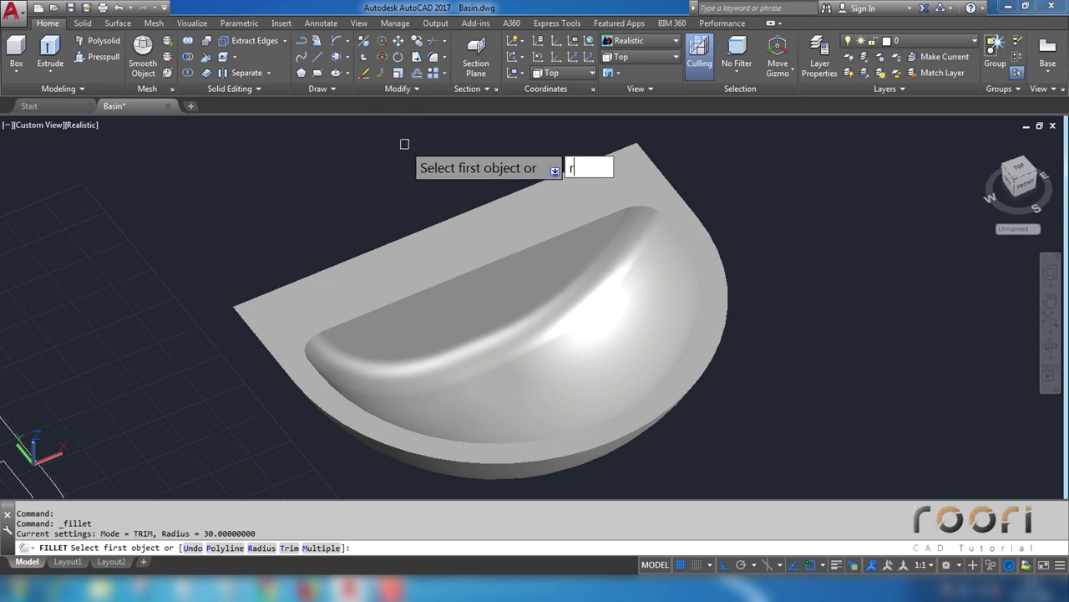
{"action": "key", "text": "Return"}
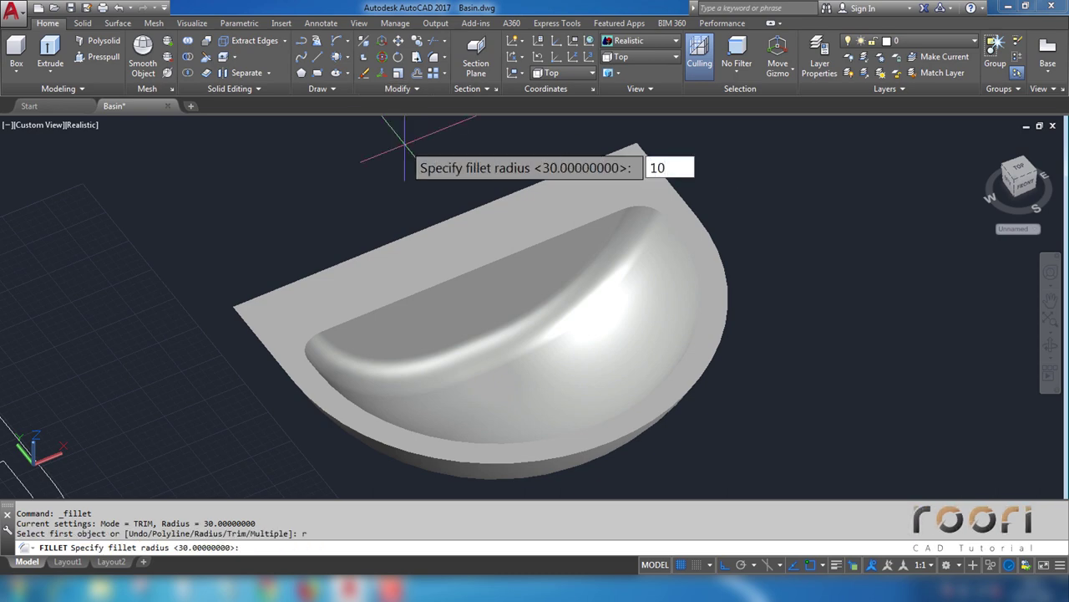
{"action": "key", "text": "Return"}
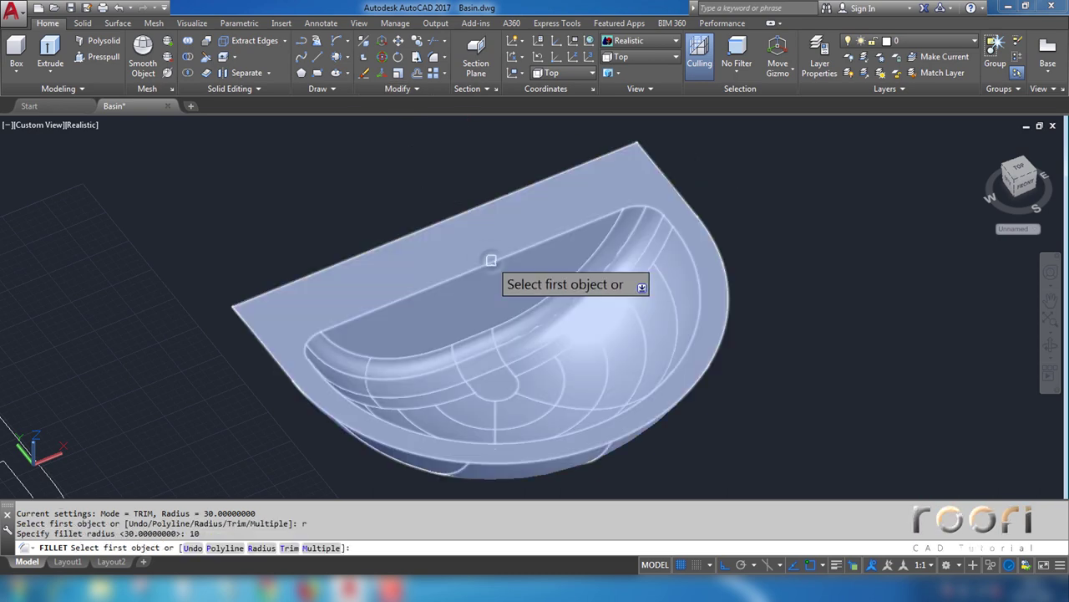
{"action": "left_click", "coordinate": [491, 260]}
{"action": "key", "text": "Return"}
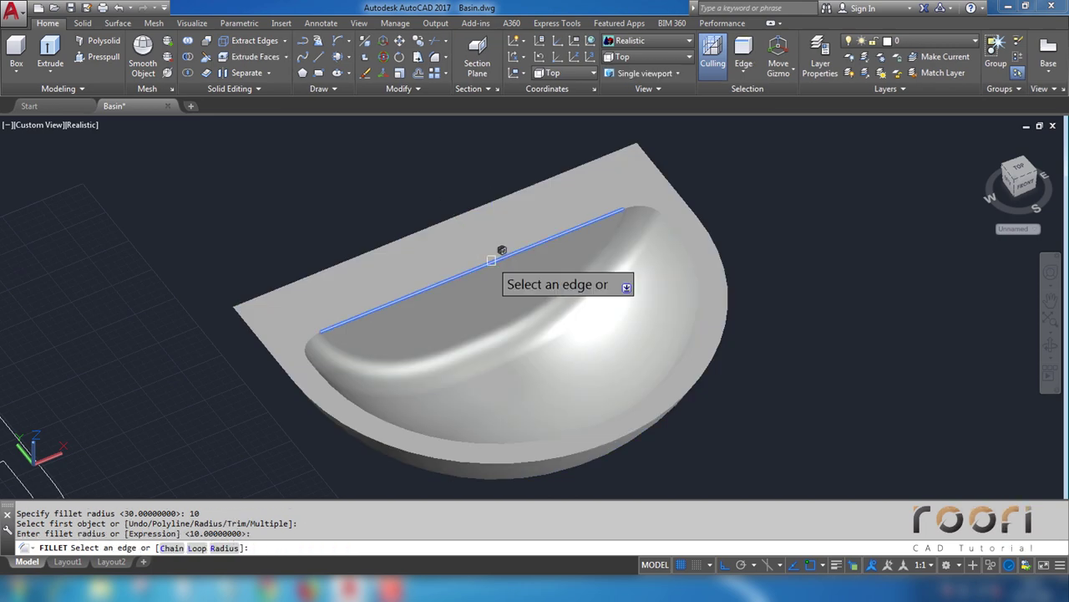
{"action": "left_click", "coordinate": [171, 548]}
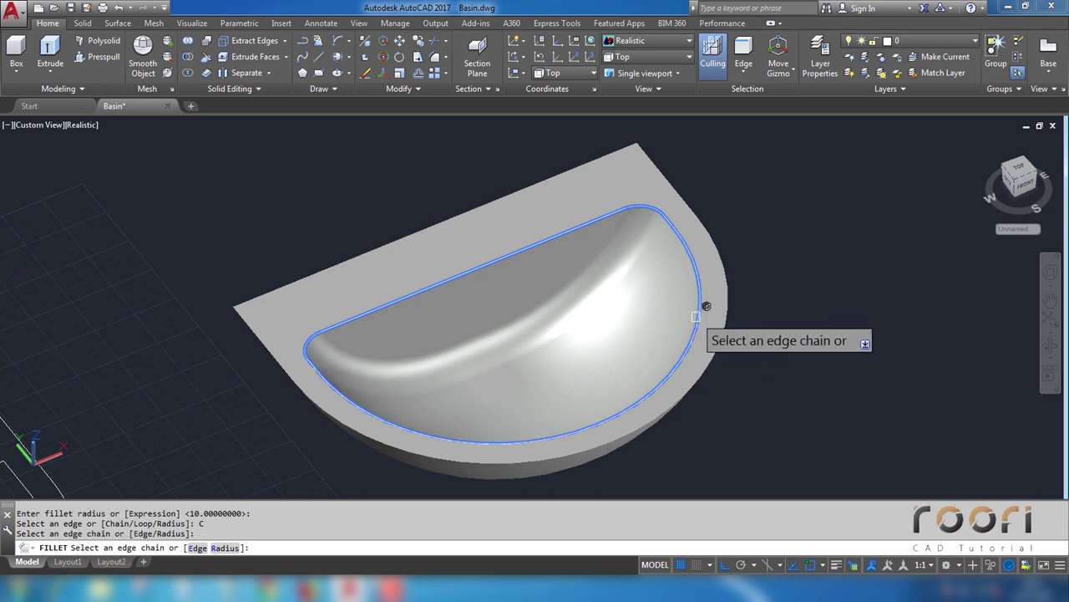
{"action": "left_click", "coordinate": [696, 316]}
{"action": "key", "text": "Return"}
{"action": "left_click", "coordinate": [673, 311]}
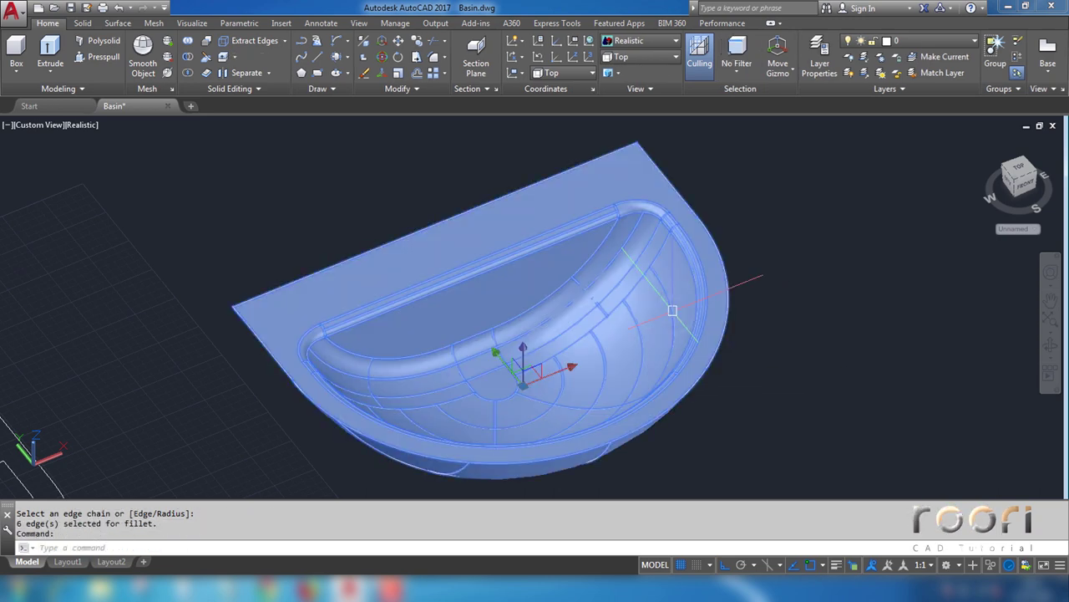
{"action": "key", "text": "Escape"}
{"action": "mouse_move", "coordinate": [625, 292]}
{"action": "middle_mouse_down", "text": "shift"}
{"action": "mouse_move", "coordinate": [576, 353]}
{"action": "mouse_move", "coordinate": [503, 256]}
{"action": "mouse_move", "coordinate": [613, 282]}
{"action": "mouse_move", "coordinate": [616, 268]}
{"action": "middle_mouse_up", "text": "shift"}
Step: Copy the small drain circle 800 units onto the basin
{"action": "scroll", "coordinate": [525, 317], "scroll_direction": "down", "scroll_amount": 2}
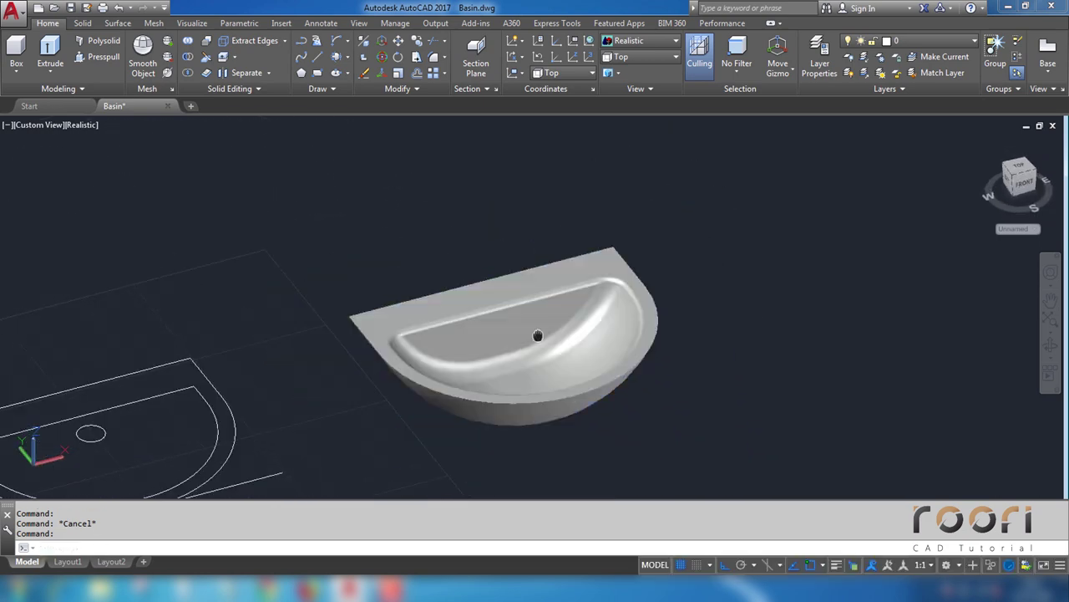
{"action": "middle_click_drag", "start_coordinate": [538, 335], "coordinate": [715, 279]}
{"action": "type", "text": "CO"}
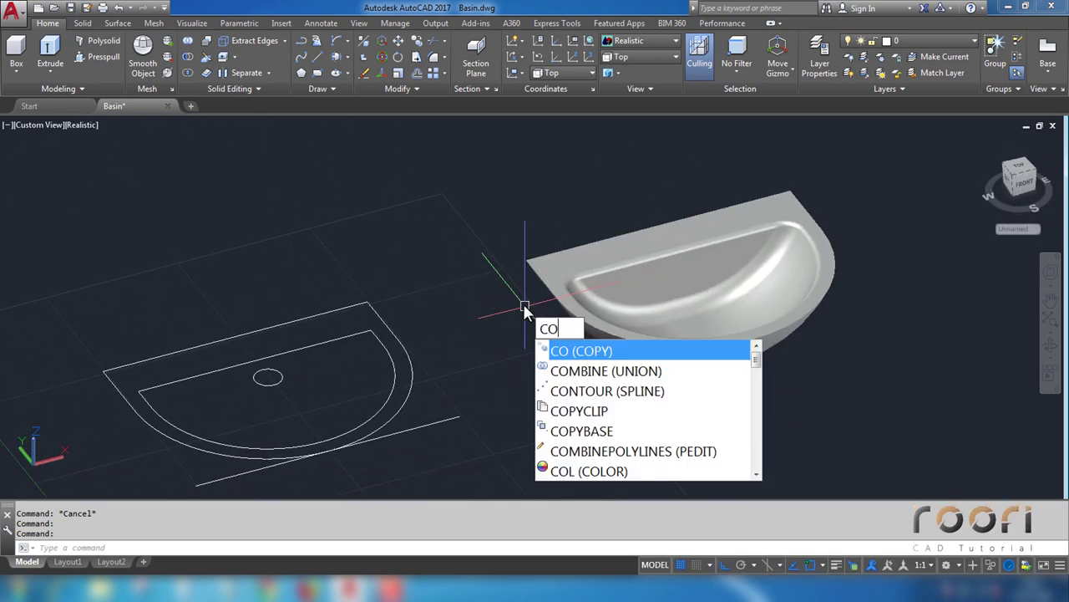
{"action": "key", "text": "Return"}
{"action": "left_click", "coordinate": [281, 372]}
{"action": "key", "text": "Return"}
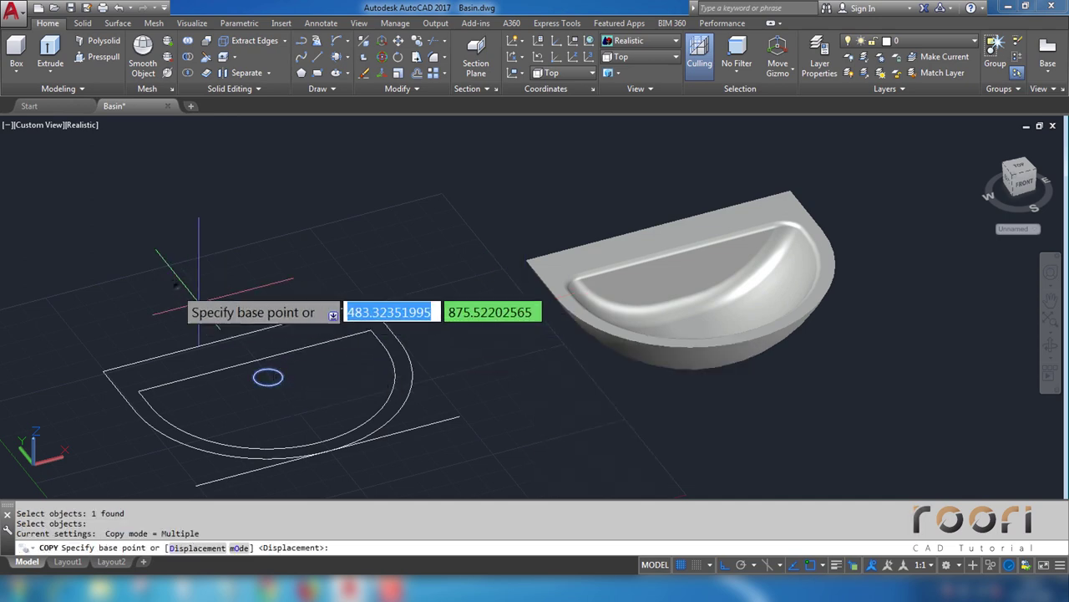
{"action": "left_click", "coordinate": [178, 284]}
{"action": "type", "text": "8"}
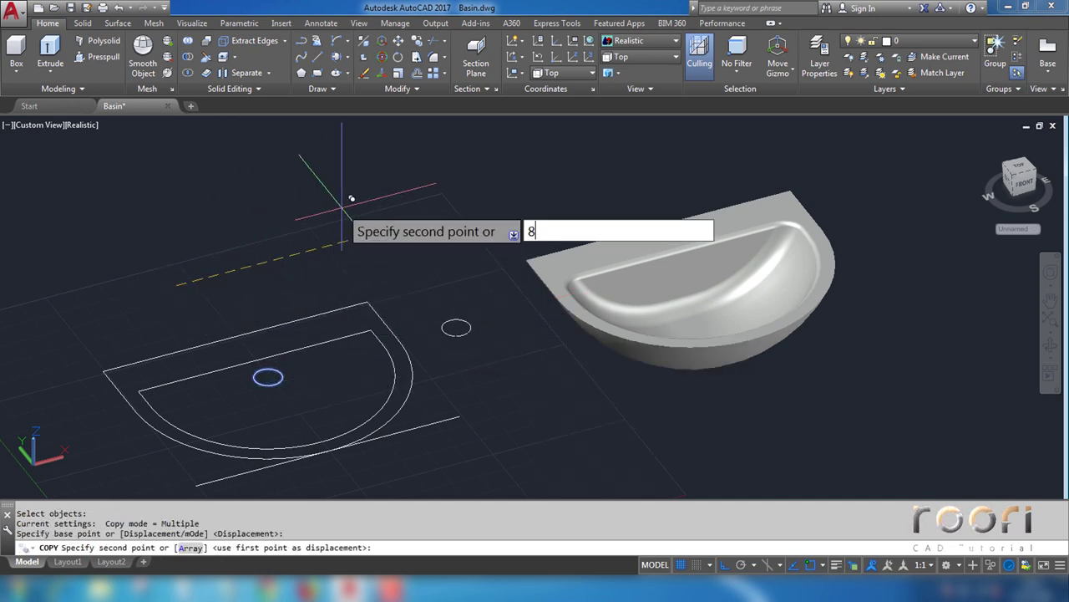
{"action": "type", "text": "00"}
{"action": "key", "text": "Return"}
{"action": "key", "text": "Return"}
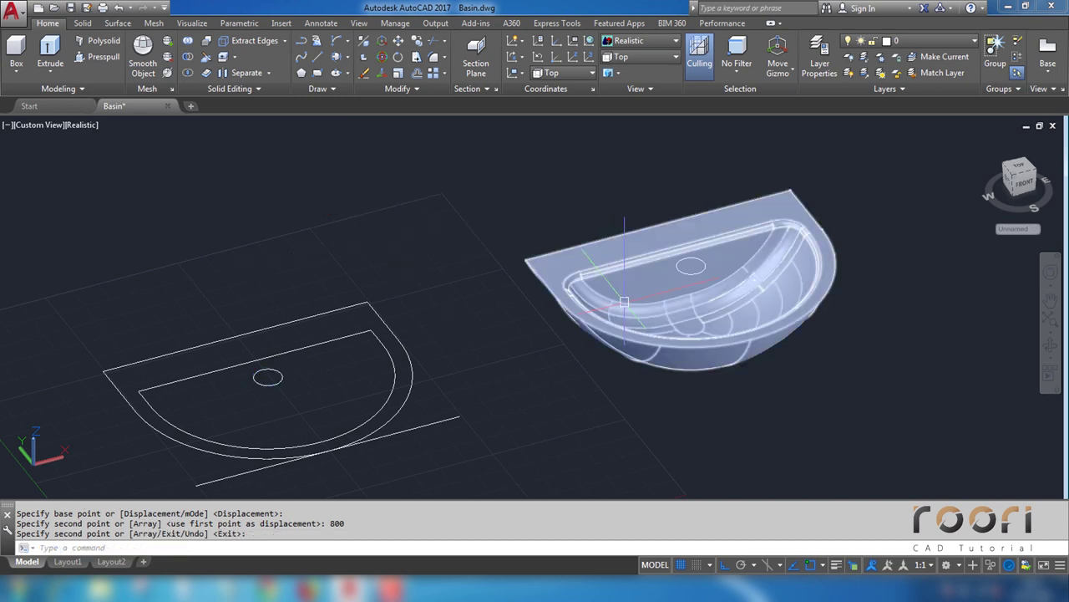
{"action": "mouse_move", "coordinate": [568, 318]}
{"action": "middle_mouse_down", "text": "shift"}
{"action": "mouse_move", "coordinate": [594, 340]}
{"action": "mouse_move", "coordinate": [600, 317]}
{"action": "middle_mouse_up", "text": "shift"}
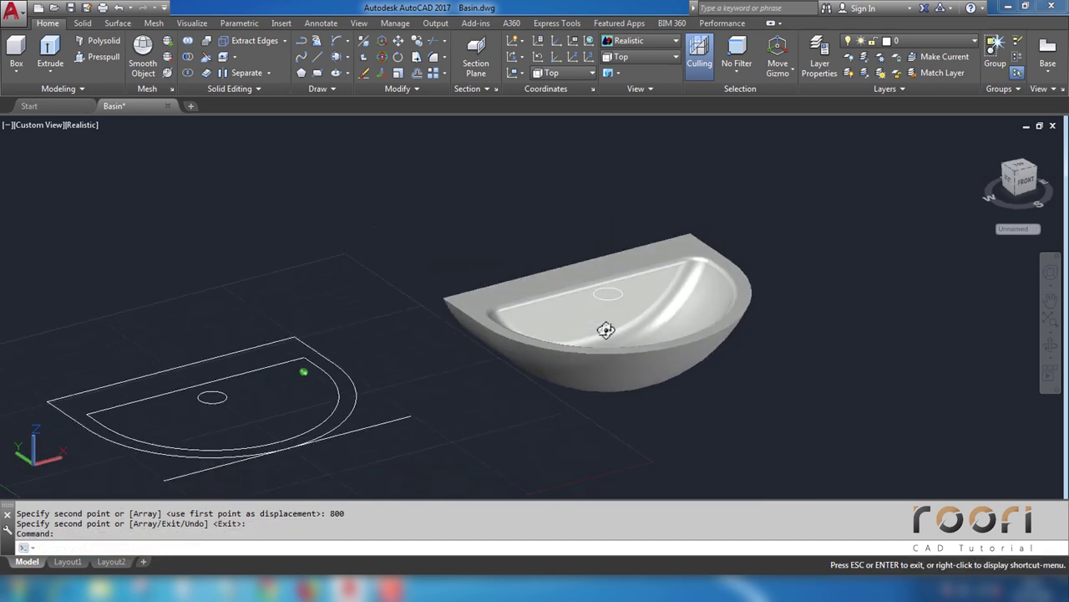
{"action": "left_click", "coordinate": [599, 317]}
{"action": "type", "text": "EXTRU"}
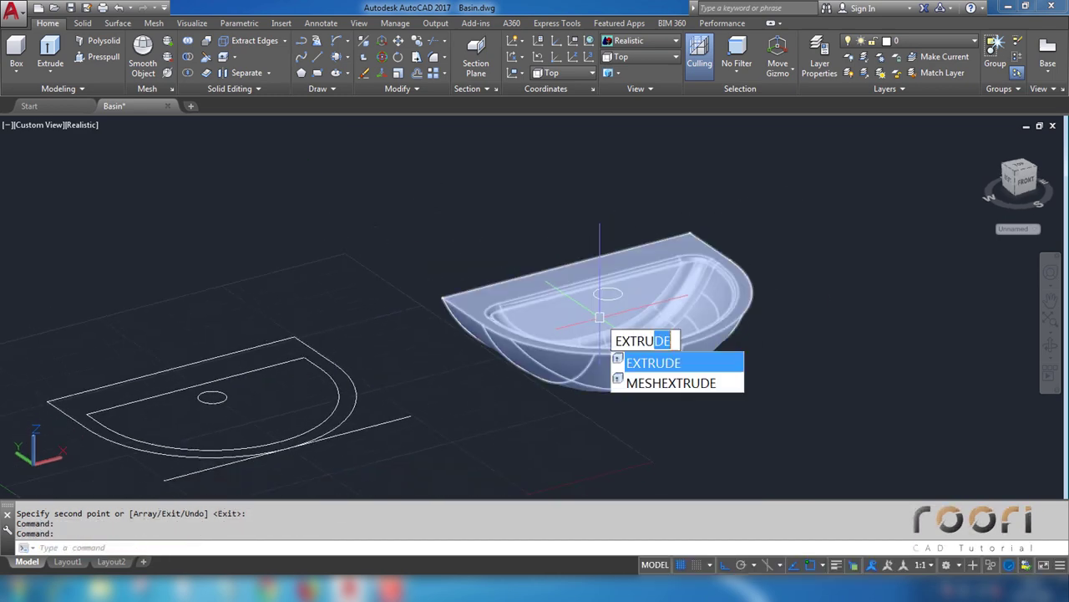
Step: Extrude the copied circle 200 units into a drain cylinder
{"action": "key", "text": "Return"}
{"action": "left_click", "coordinate": [619, 298]}
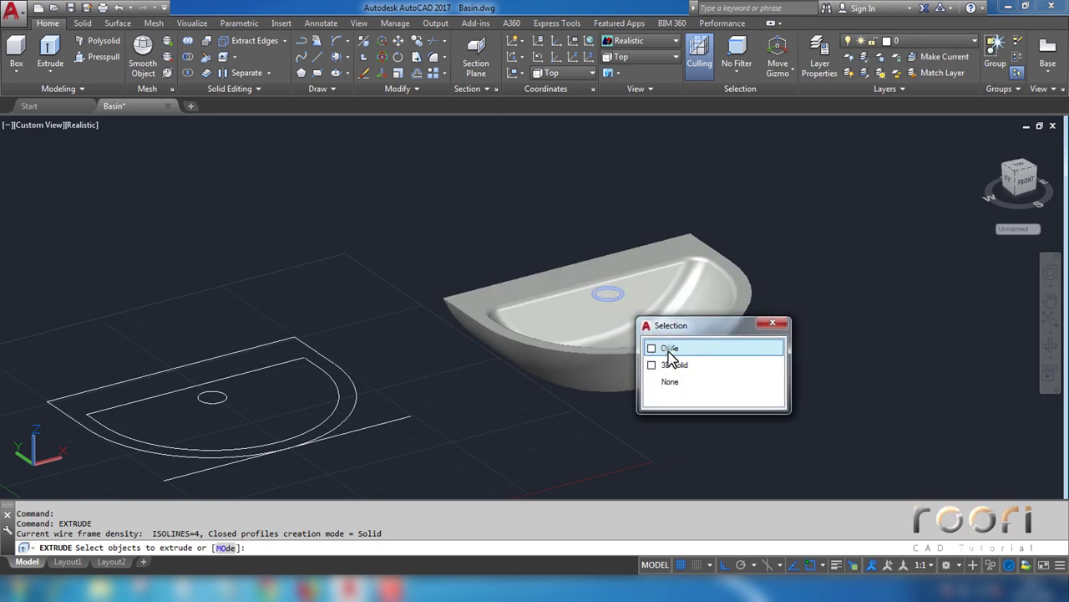
{"action": "left_click", "coordinate": [673, 364]}
{"action": "key", "text": "Return"}
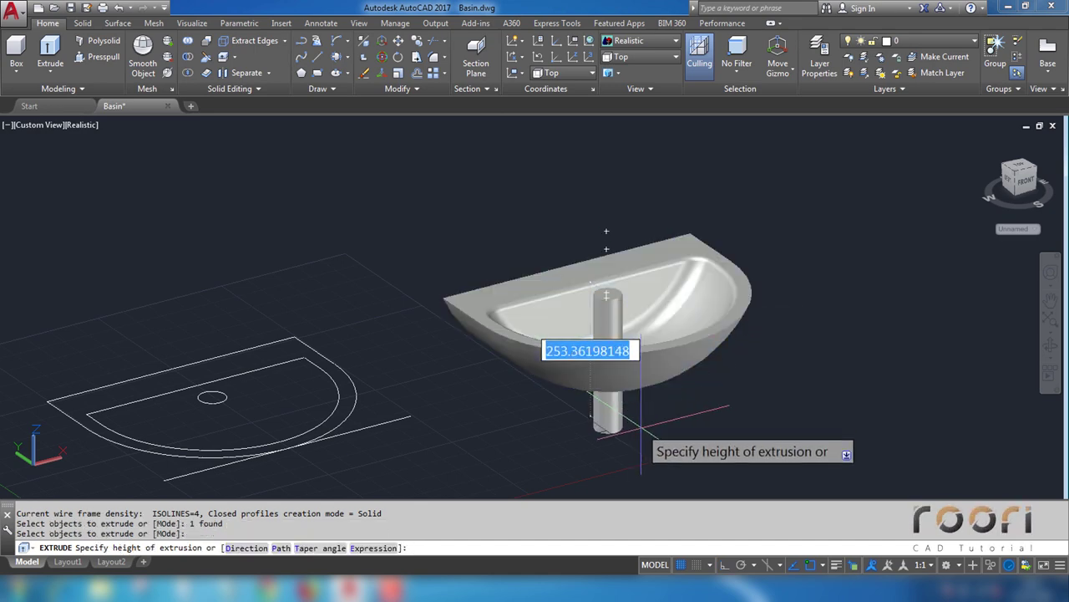
{"action": "key", "text": "Return"}
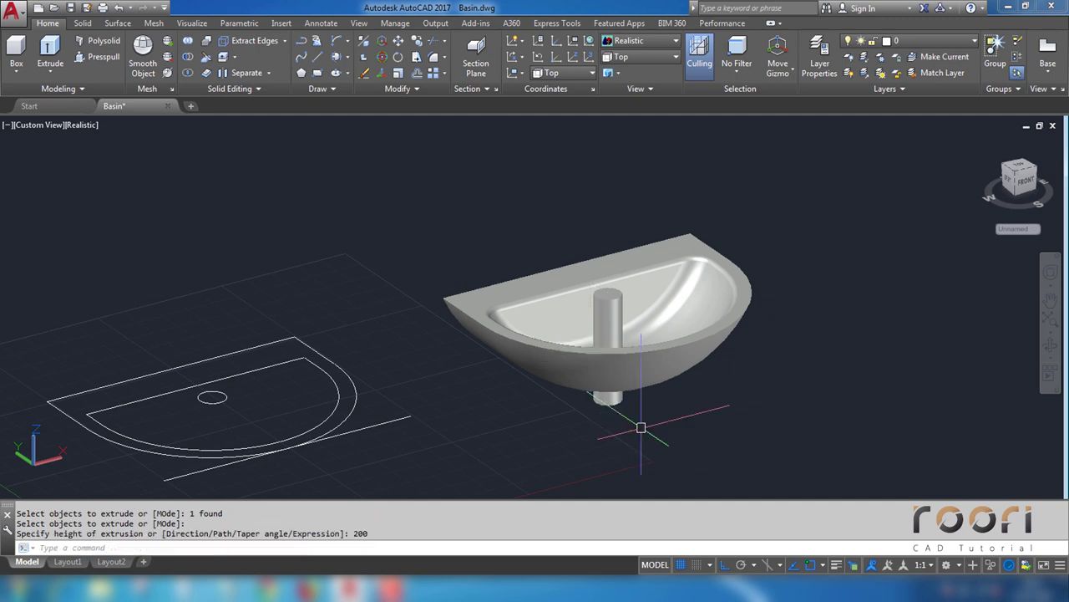
Step: Subtract the drain cylinder from the basin to cut the drain hole
{"action": "type", "text": "subtr"}
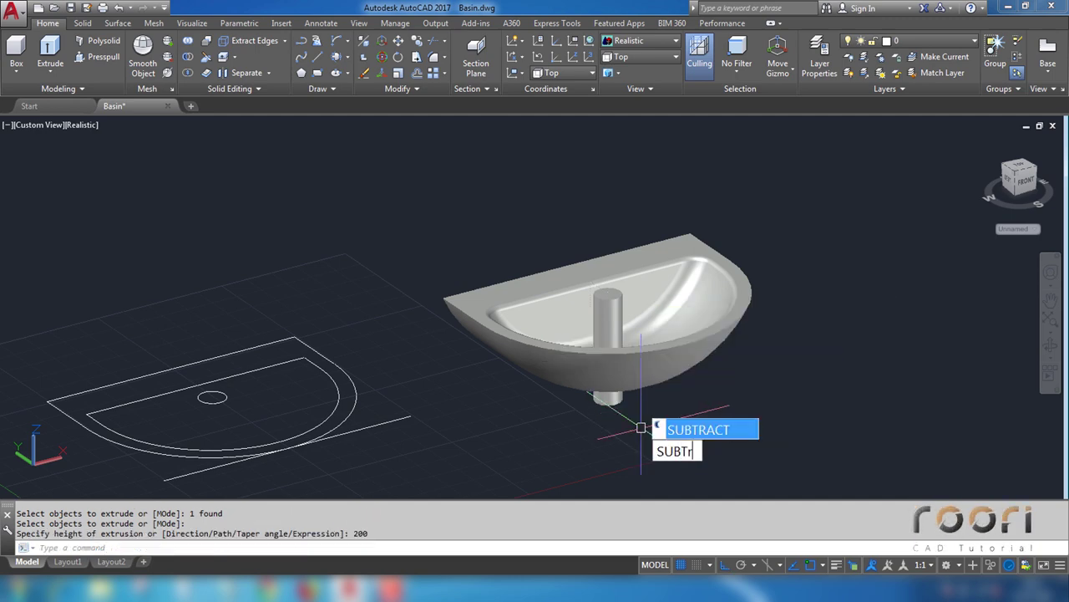
{"action": "key", "text": "Return"}
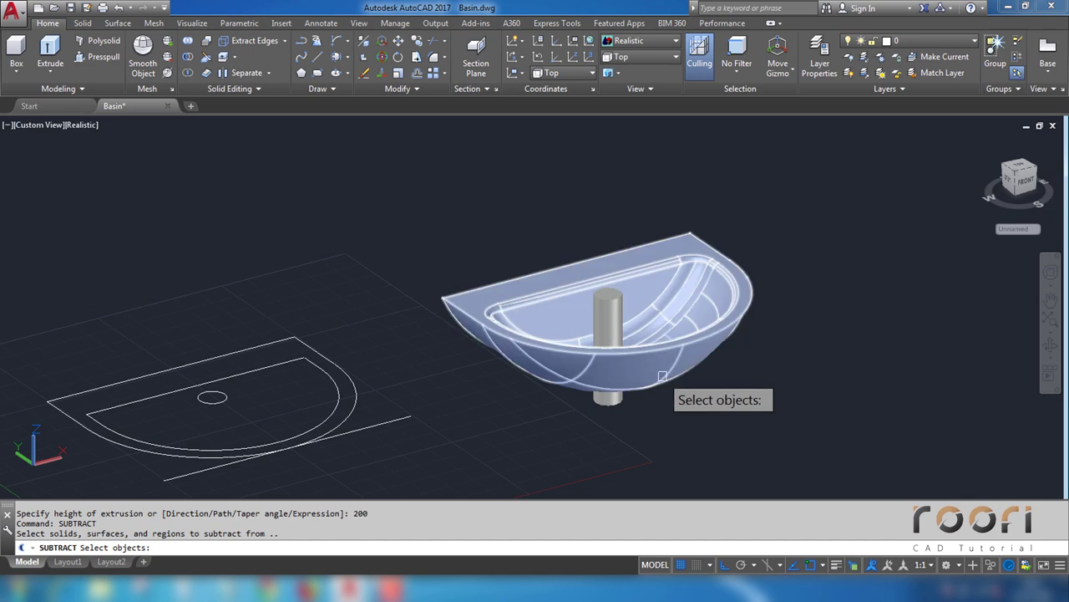
{"action": "left_click", "coordinate": [663, 373]}
{"action": "key", "text": "Return"}
{"action": "left_click", "coordinate": [616, 404]}
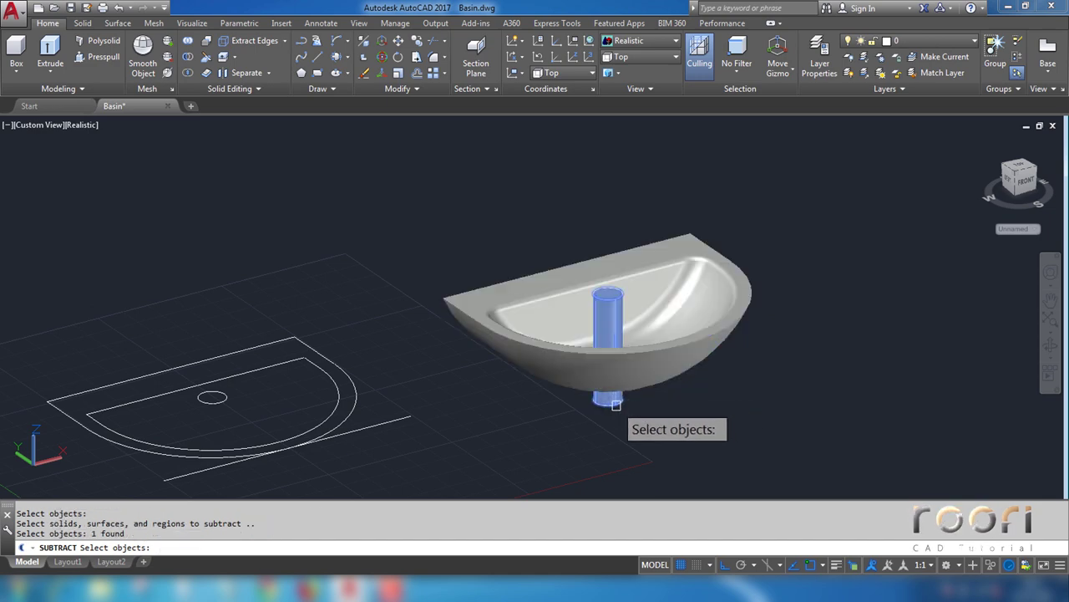
{"action": "key", "text": "Return"}
{"action": "mouse_move", "coordinate": [620, 324]}
{"action": "middle_mouse_down", "text": "shift"}
{"action": "mouse_move", "coordinate": [590, 355]}
{"action": "mouse_move", "coordinate": [597, 336]}
{"action": "middle_mouse_up", "text": "shift"}
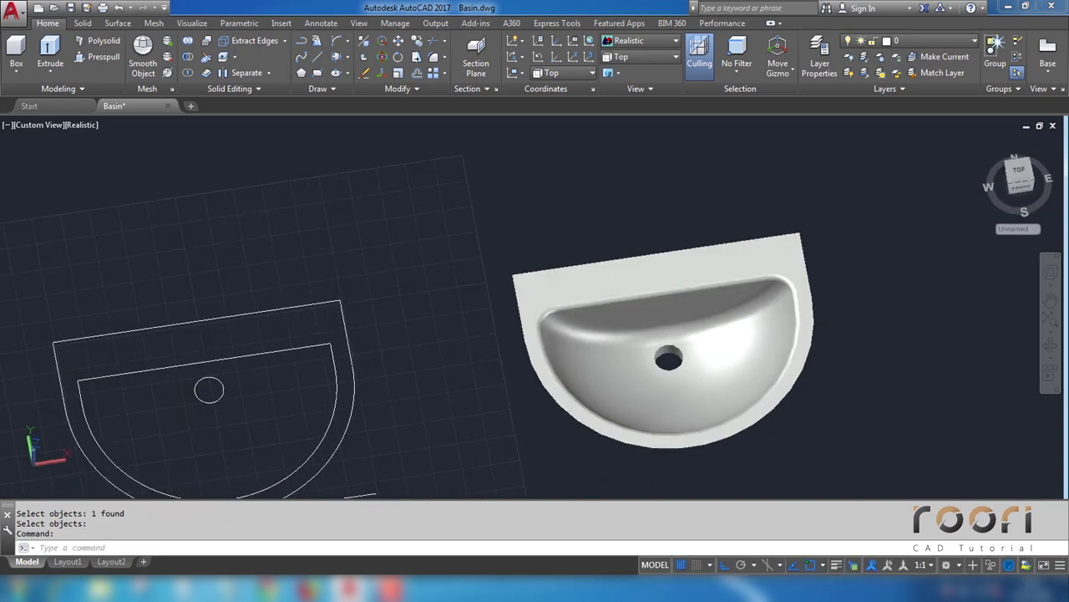
{"action": "left_click", "coordinate": [658, 44]}
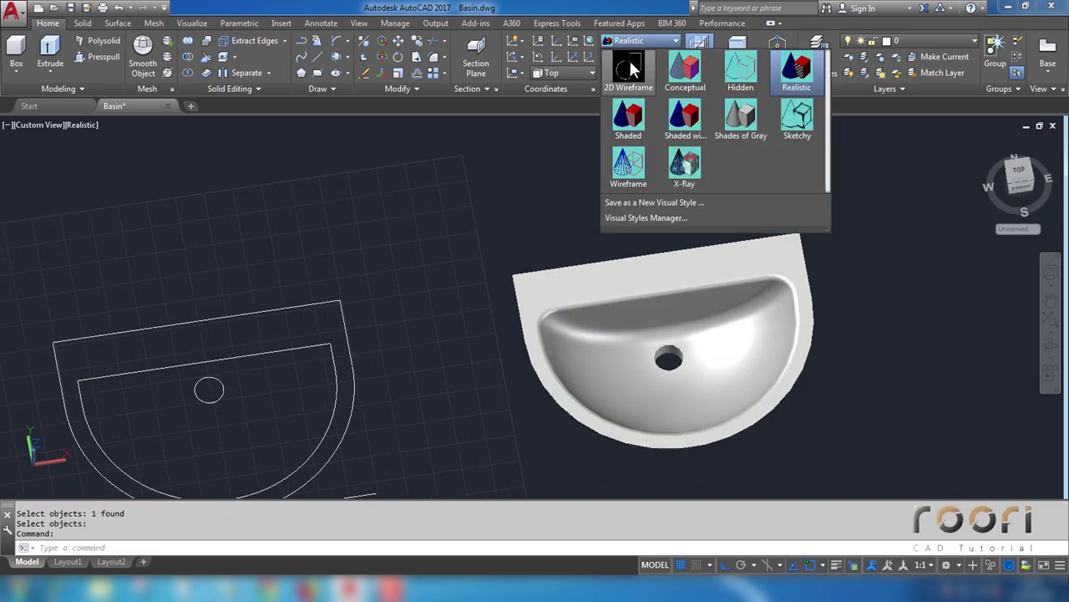
Step: Show the model in 2D Wireframe from the Top view
{"action": "left_click", "coordinate": [629, 57]}
{"action": "left_click", "coordinate": [632, 56]}
{"action": "left_click", "coordinate": [623, 68]}
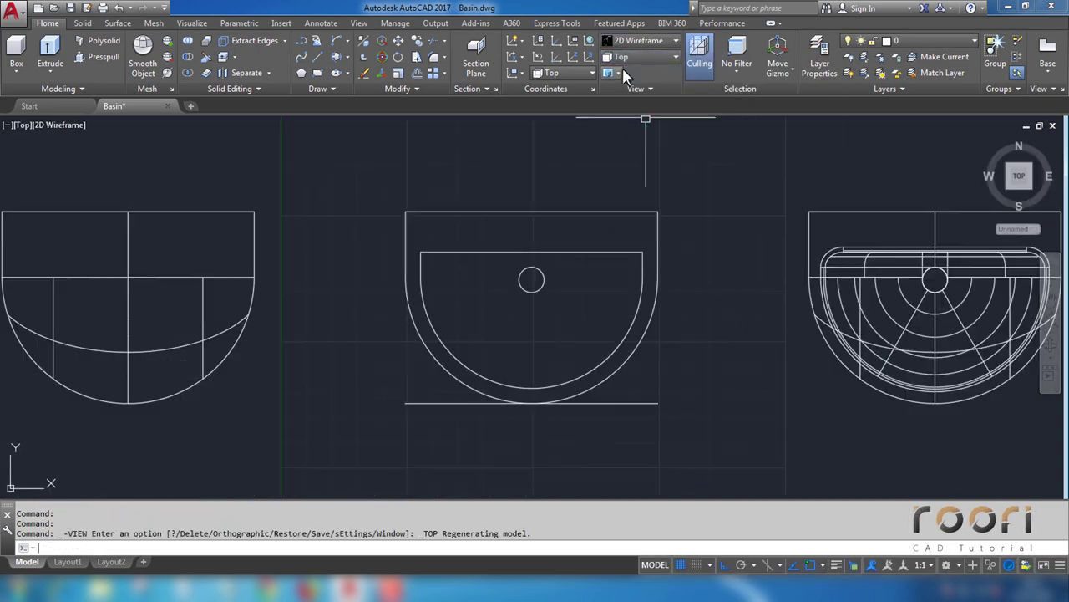
{"action": "middle_click_drag", "start_coordinate": [478, 319], "coordinate": [701, 292]}
Step: Draw a 130-long horizontal line left of the basin, then view from the Front
{"action": "type", "text": "L"}
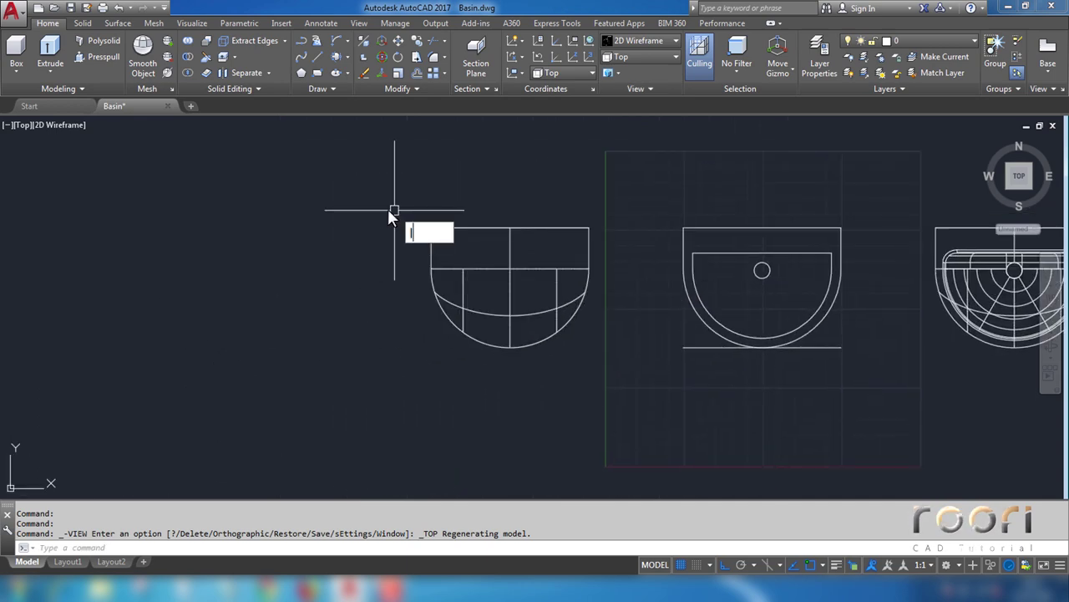
{"action": "key", "text": "Return"}
{"action": "left_click", "coordinate": [313, 239]}
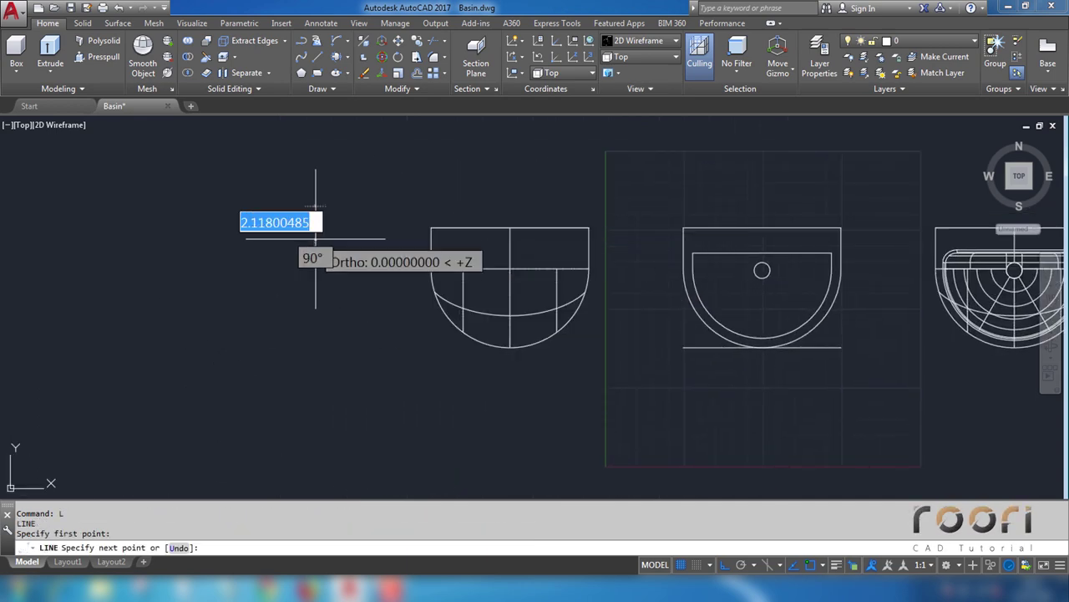
{"action": "type", "text": "130"}
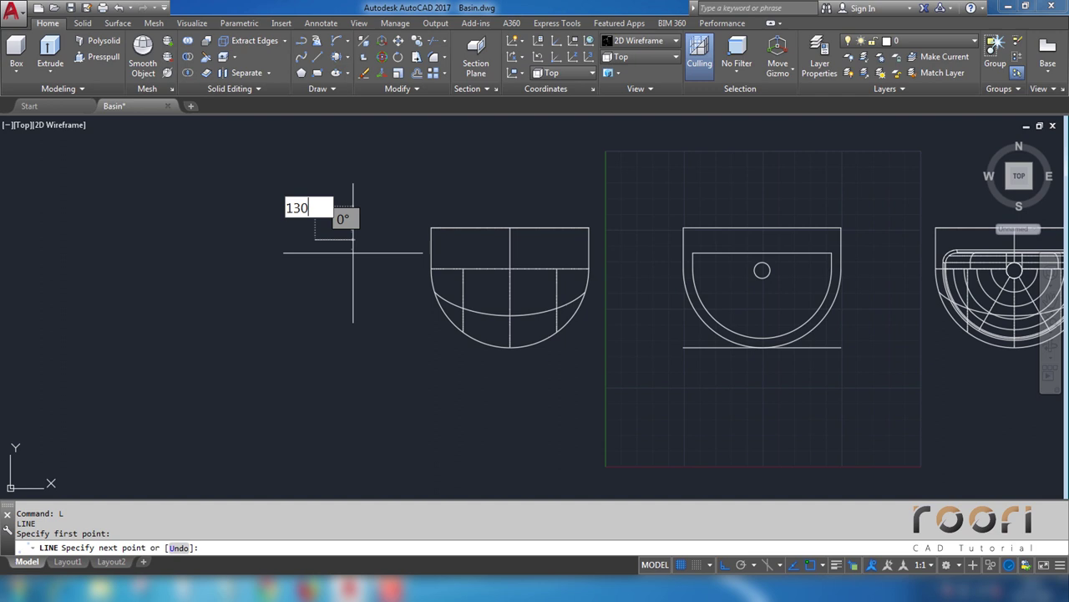
{"action": "key", "text": "Return"}
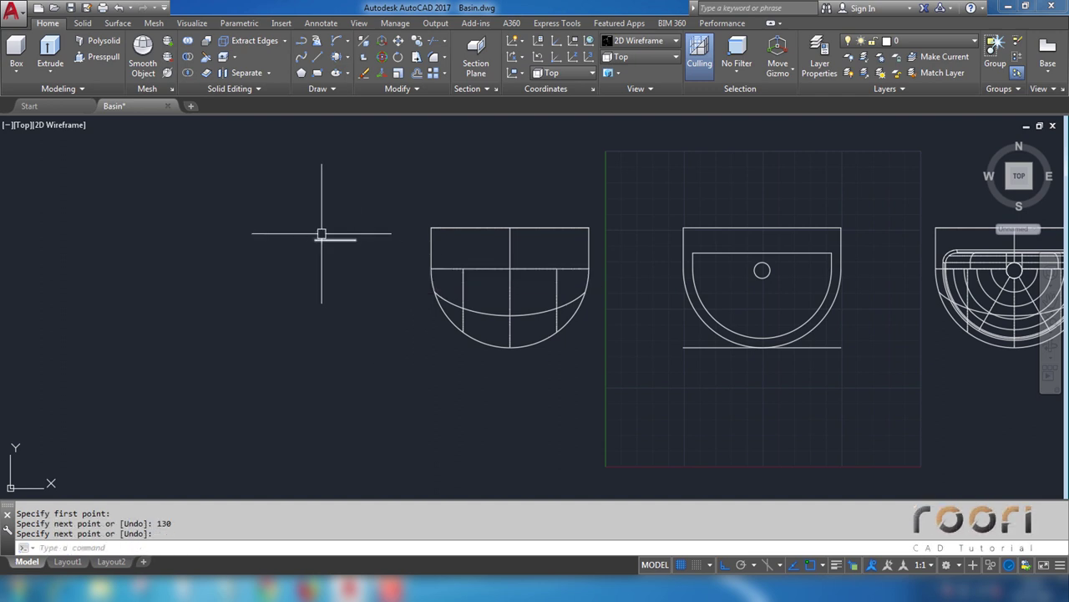
{"action": "scroll", "coordinate": [321, 234], "scroll_direction": "up", "scroll_amount": 2}
{"action": "left_click", "coordinate": [663, 56]}
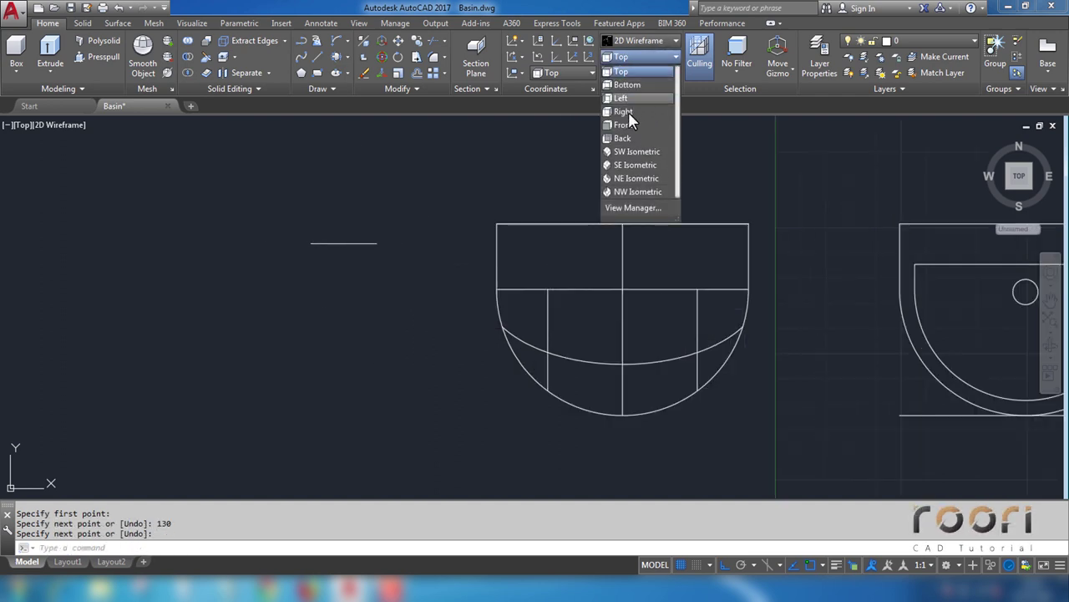
{"action": "left_click", "coordinate": [623, 125]}
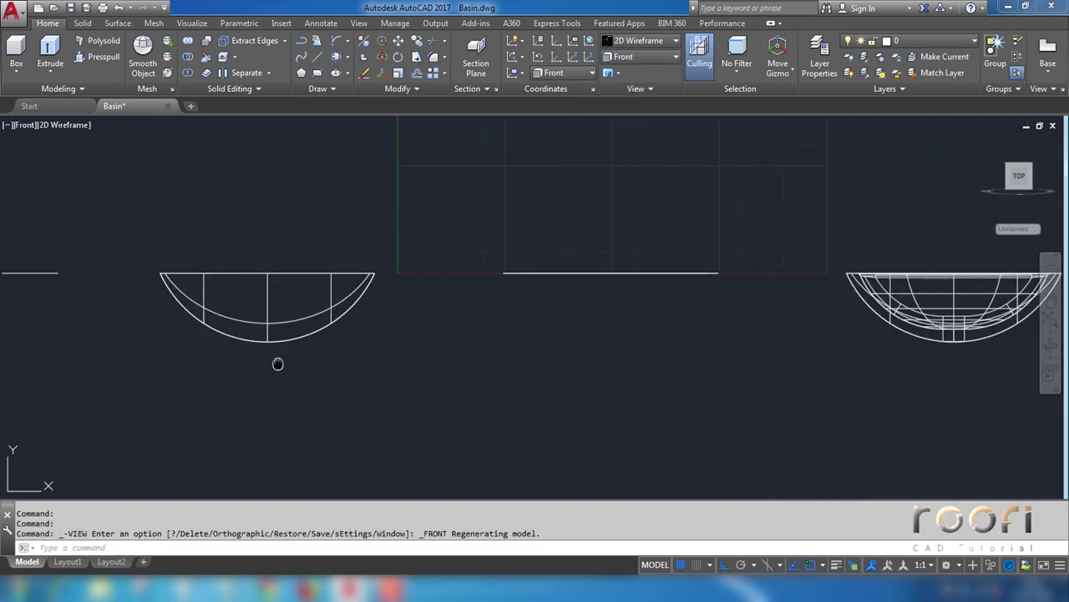
Step: Copy the short horizontal line 300 units below itself
{"action": "middle_click_drag", "start_coordinate": [279, 362], "coordinate": [696, 282]}
{"action": "scroll", "coordinate": [453, 220], "scroll_direction": "up", "scroll_amount": 2}
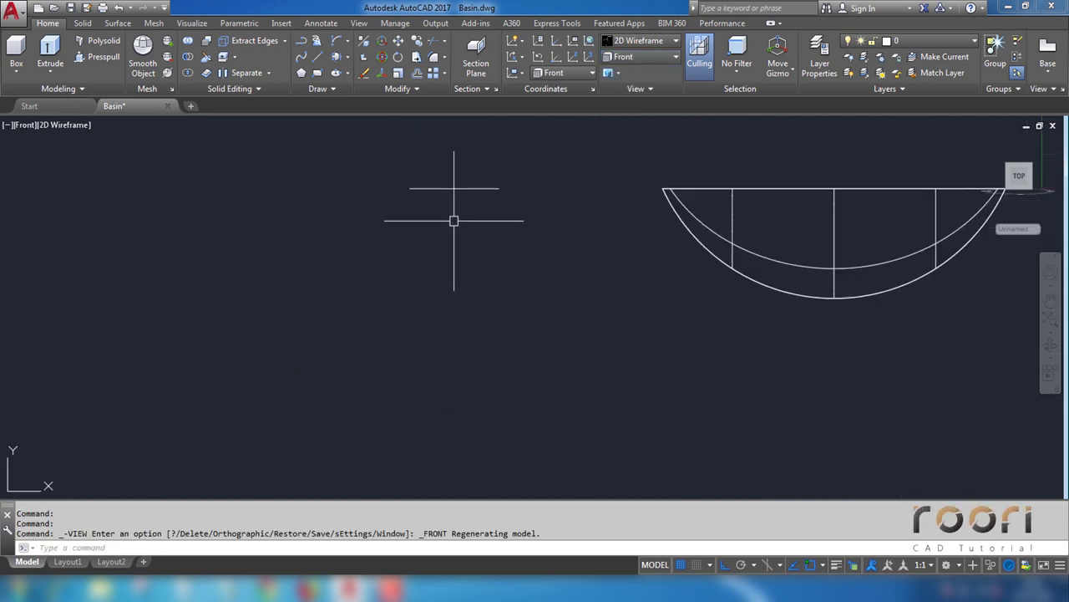
{"action": "type", "text": "O"}
{"action": "key", "text": "Return"}
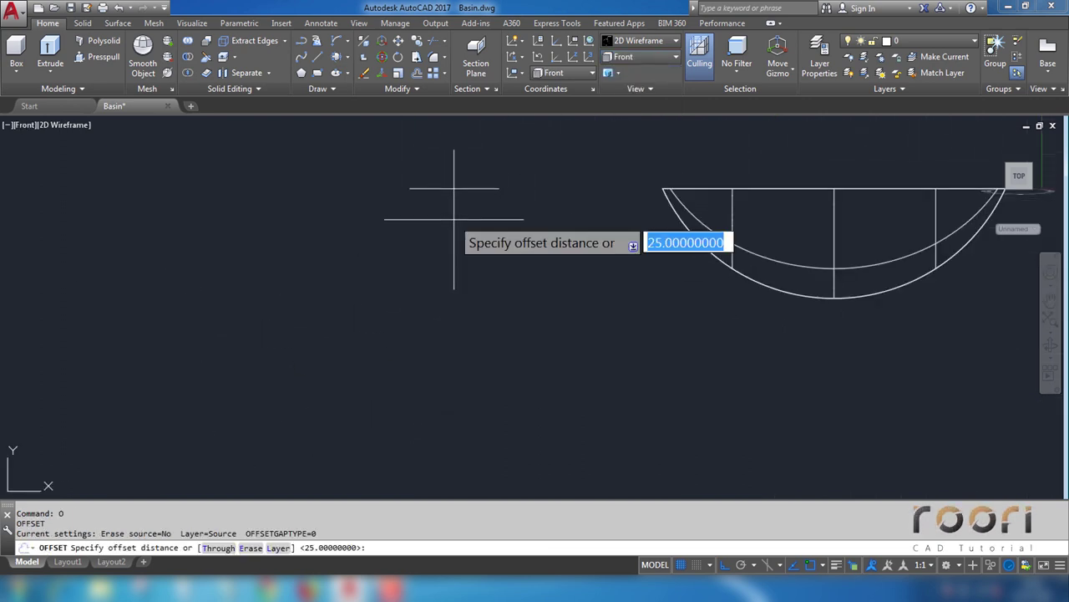
{"action": "type", "text": "300"}
{"action": "key", "text": "Return"}
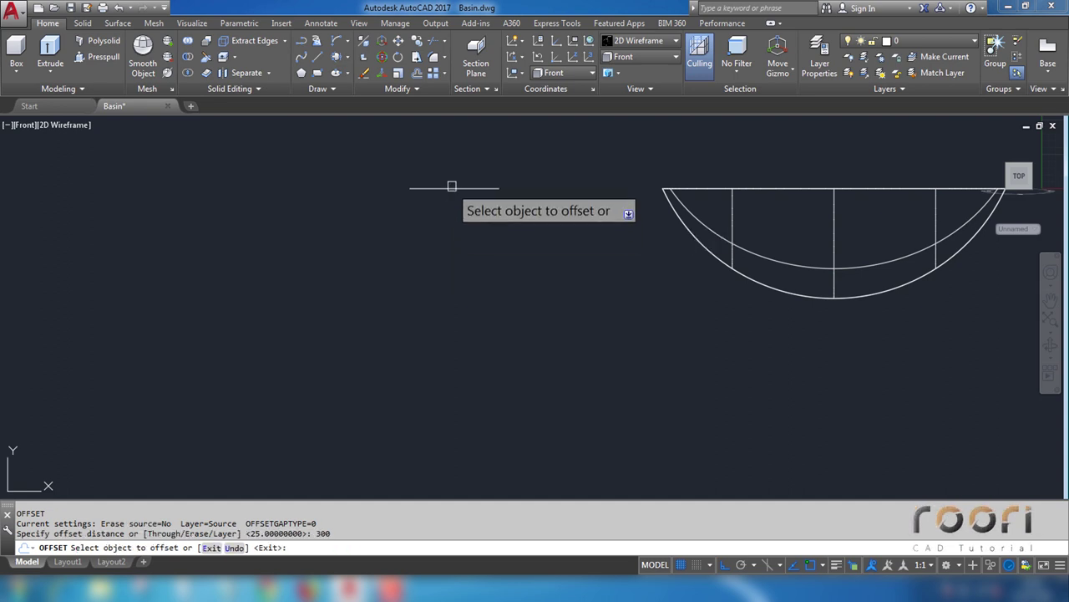
{"action": "left_click", "coordinate": [454, 188]}
{"action": "left_click", "coordinate": [454, 250]}
{"action": "key", "text": "Return"}
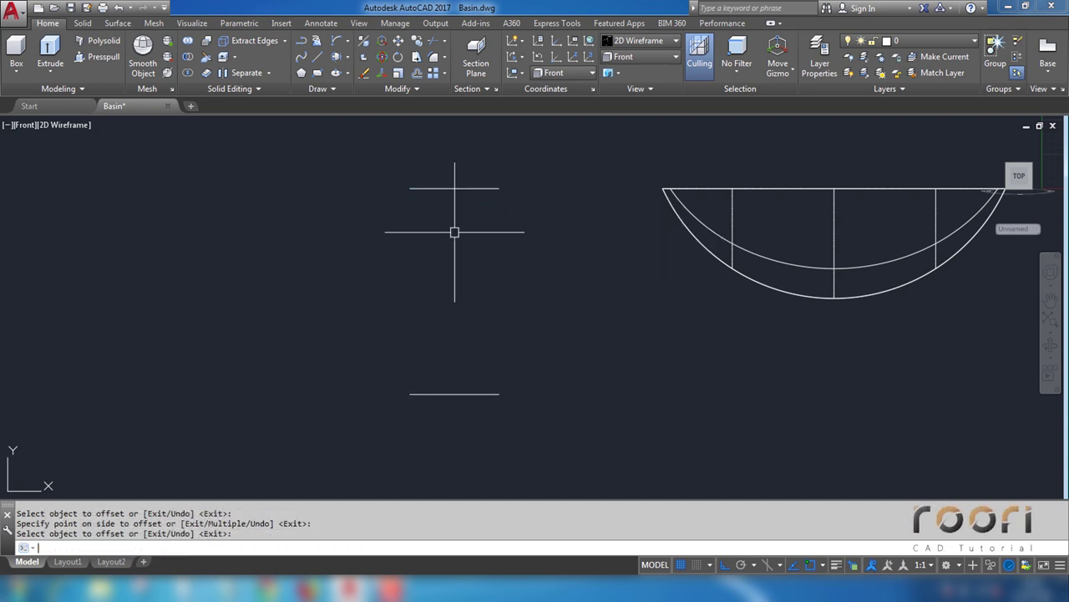
Step: Draw left and right edge lines joining the two horizontals into a rectangle
{"action": "type", "text": "l"}
{"action": "key", "text": "Return"}
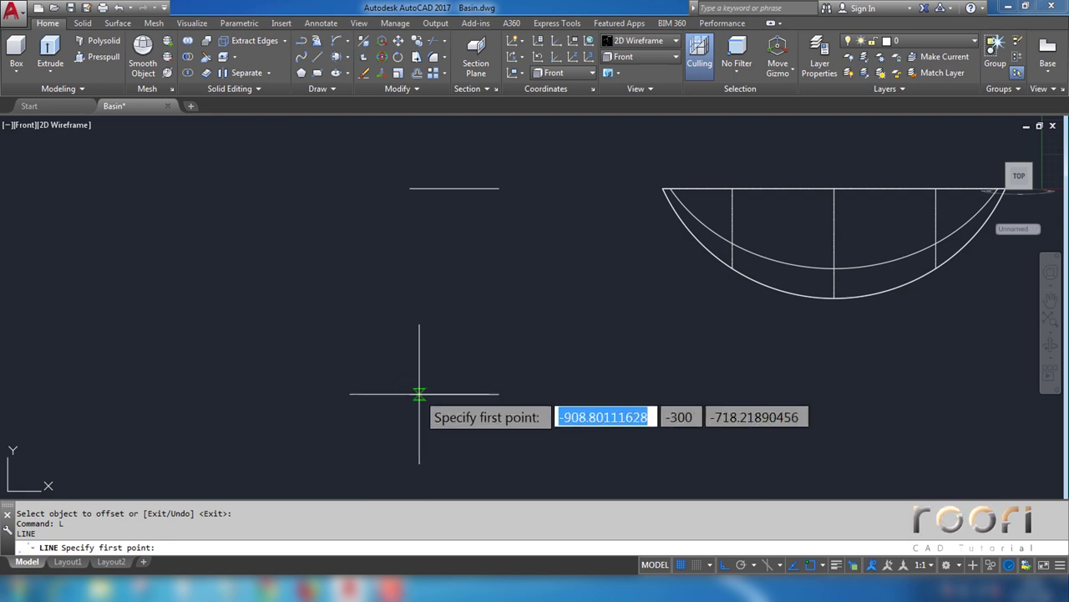
{"action": "left_click", "coordinate": [409, 394]}
{"action": "left_click", "coordinate": [409, 188]}
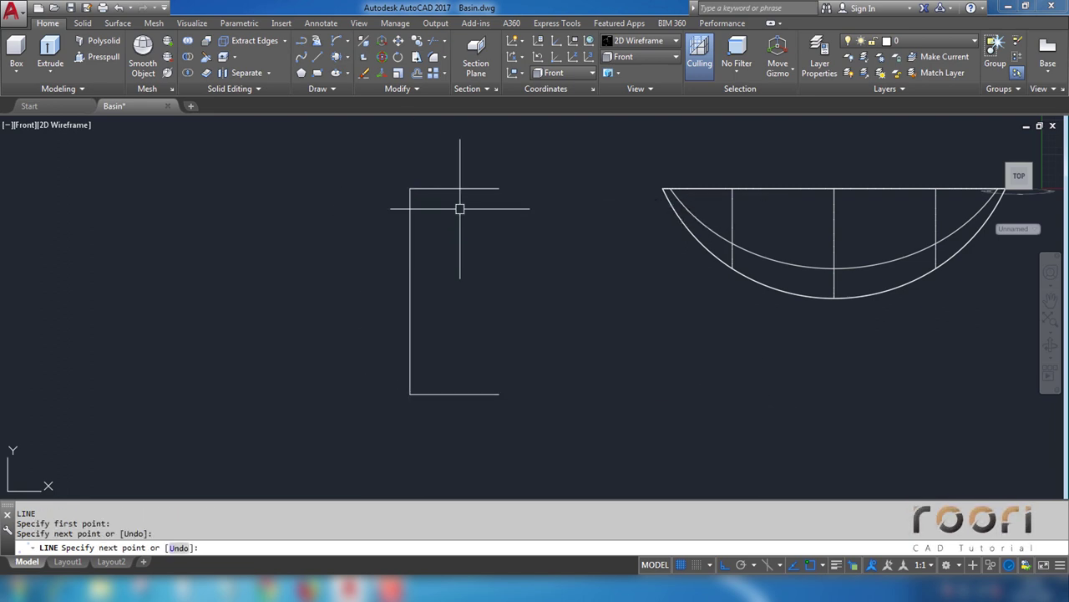
{"action": "key", "text": "Return"}
{"action": "left_click", "coordinate": [498, 189]}
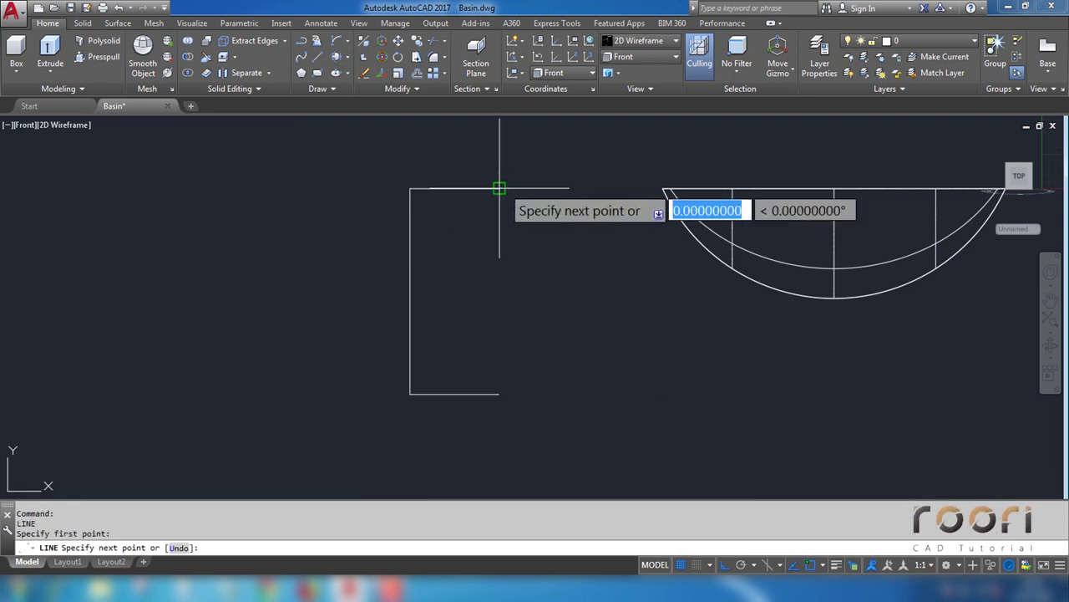
{"action": "left_click", "coordinate": [499, 394]}
{"action": "key", "text": "Return"}
{"action": "type", "text": "O"}
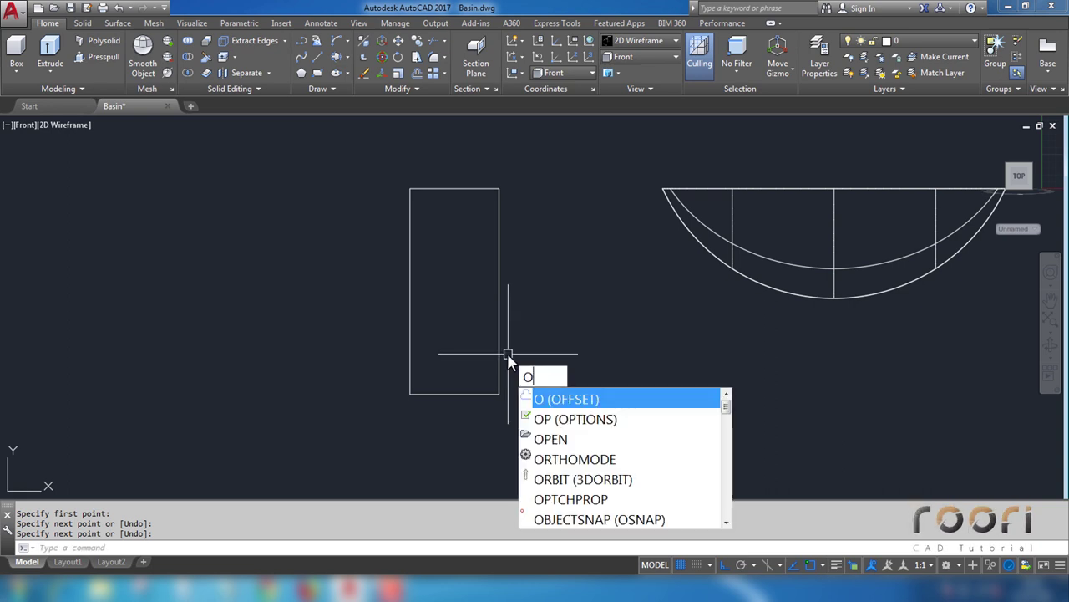
Step: Offset the rectangle's left and right edges 20 units inward
{"action": "key", "text": "Return"}
{"action": "type", "text": "20"}
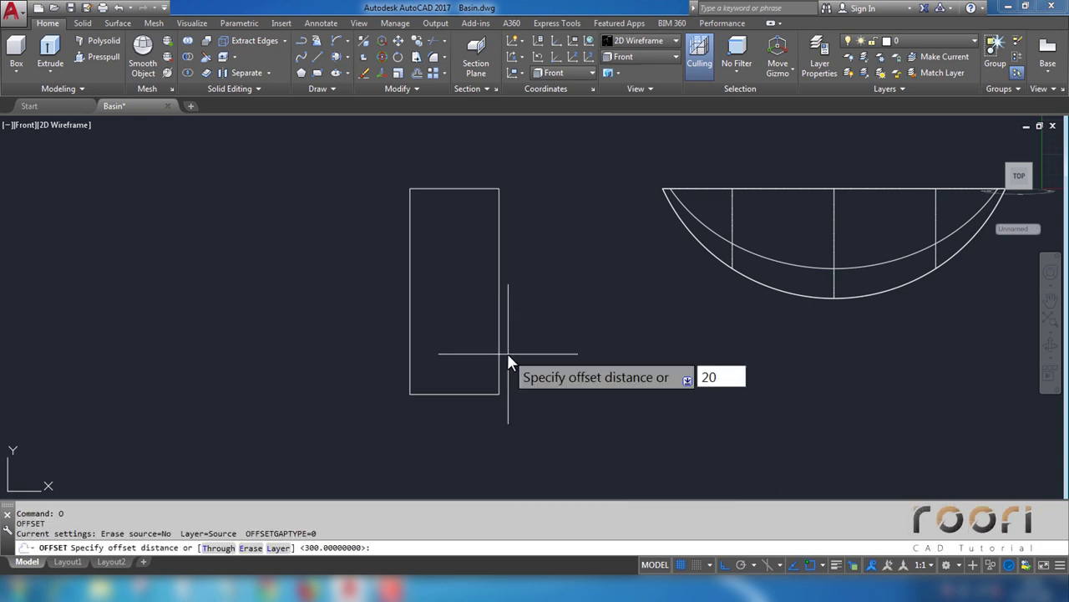
{"action": "key", "text": "Return"}
{"action": "left_click", "coordinate": [410, 322]}
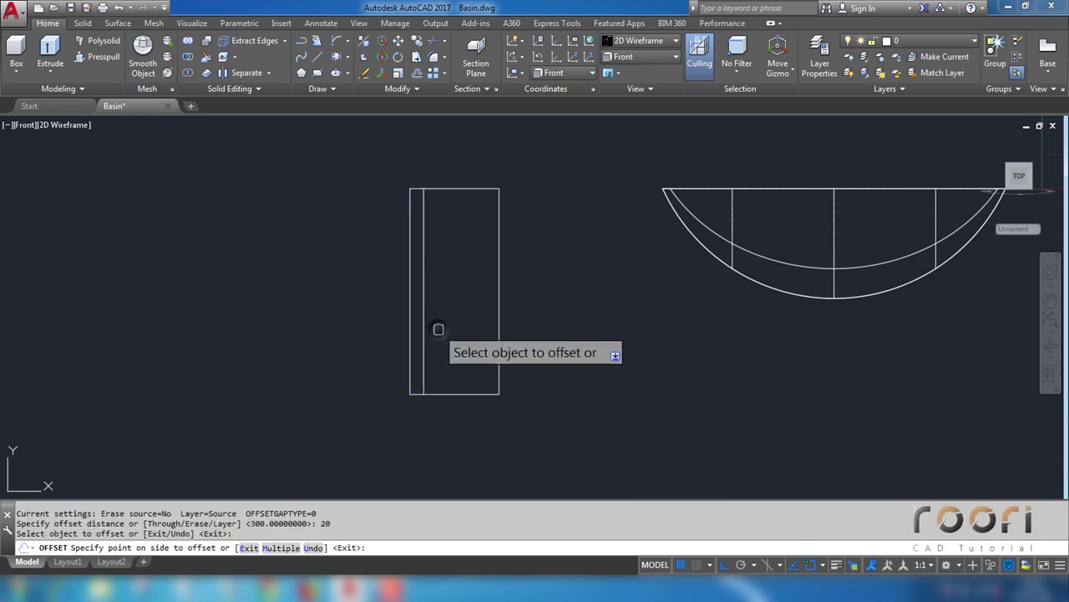
{"action": "left_click", "coordinate": [497, 331]}
{"action": "left_click", "coordinate": [468, 317]}
{"action": "key", "text": "Return"}
{"action": "type", "text": "O"}
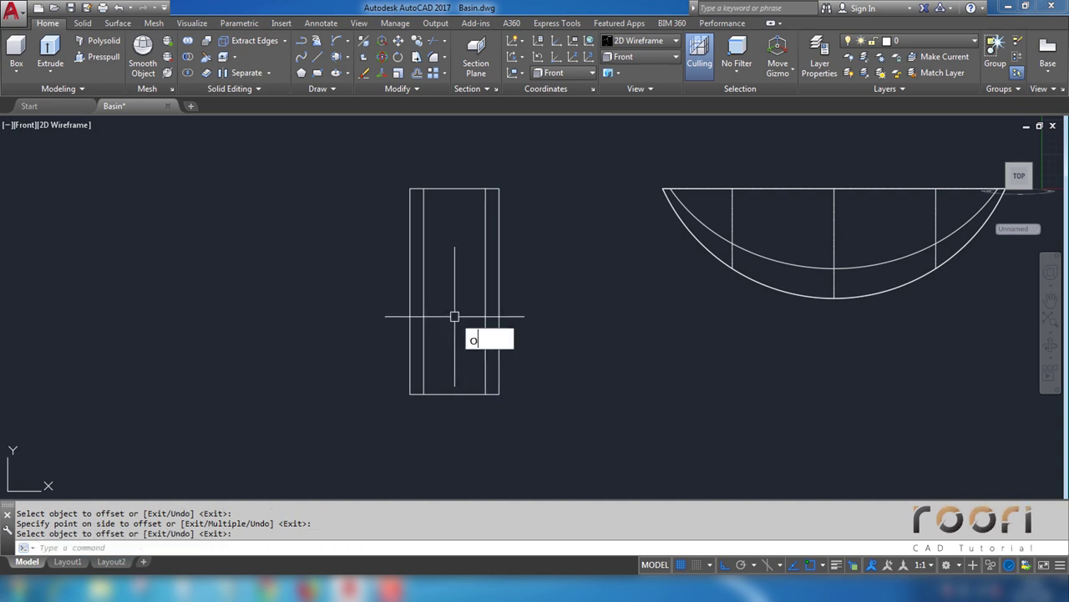
Step: Offset the rectangle's bottom edge 40 units upward
{"action": "key", "text": "Return"}
{"action": "type", "text": "40"}
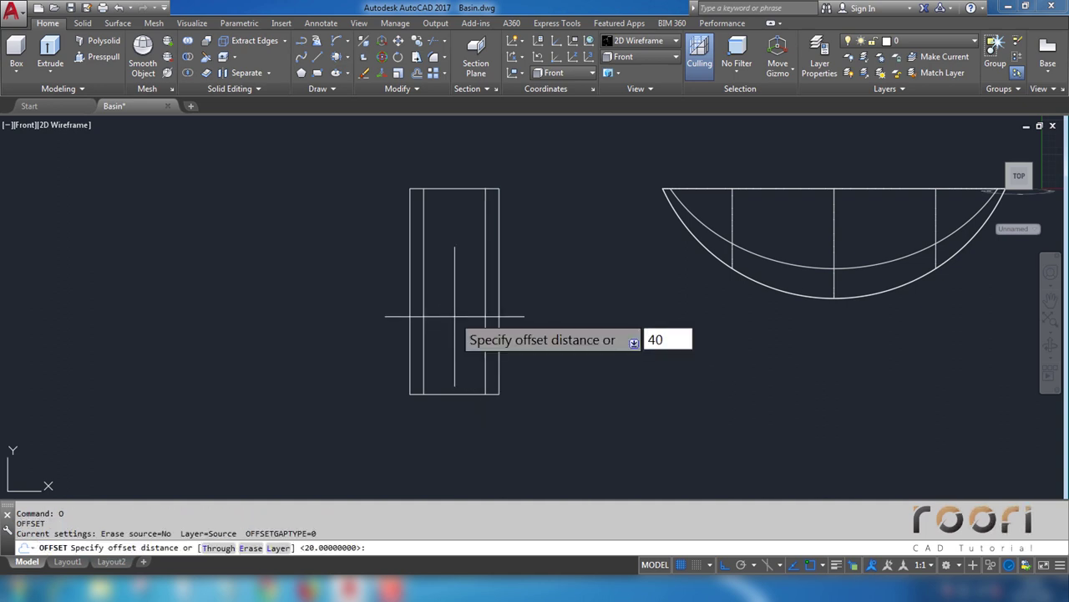
{"action": "key", "text": "Return"}
{"action": "left_click", "coordinate": [460, 393]}
{"action": "left_click", "coordinate": [451, 351]}
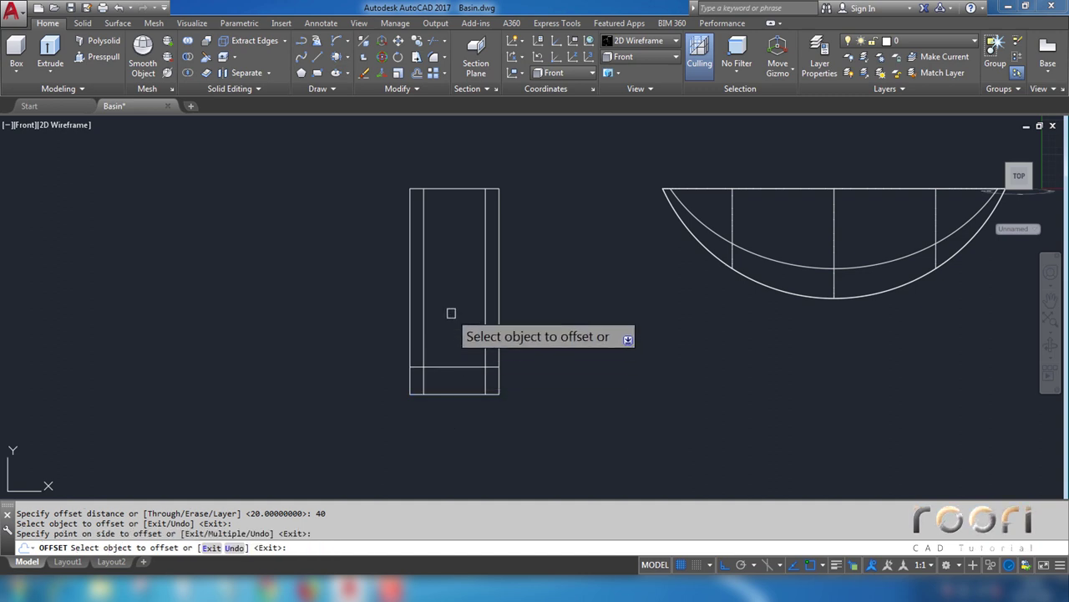
{"action": "key", "text": "Return"}
{"action": "type", "text": "rex"}
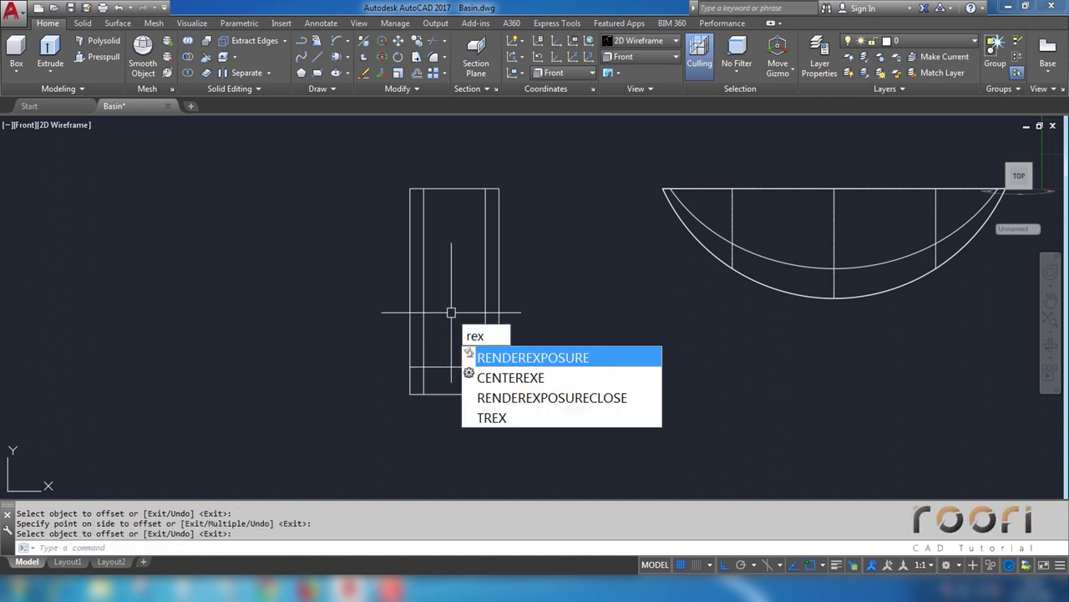
Step: Draw a rectangle between the inner top-left and inner bottom-right offset corners
{"action": "key", "text": "BackSpace"}
{"action": "type", "text": "c"}
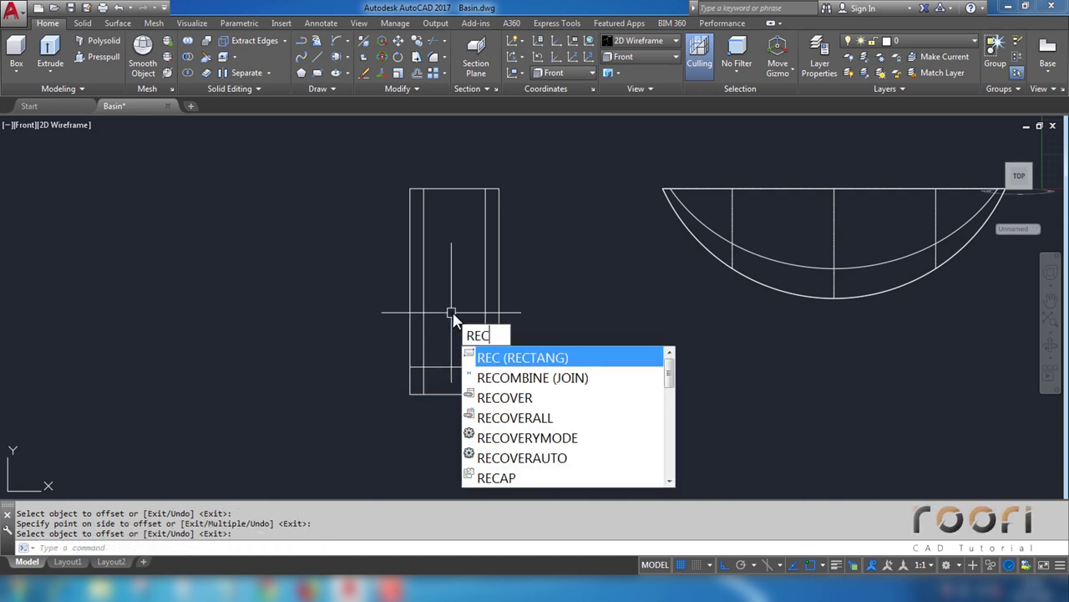
{"action": "key", "text": "Return"}
{"action": "left_click", "coordinate": [424, 189]}
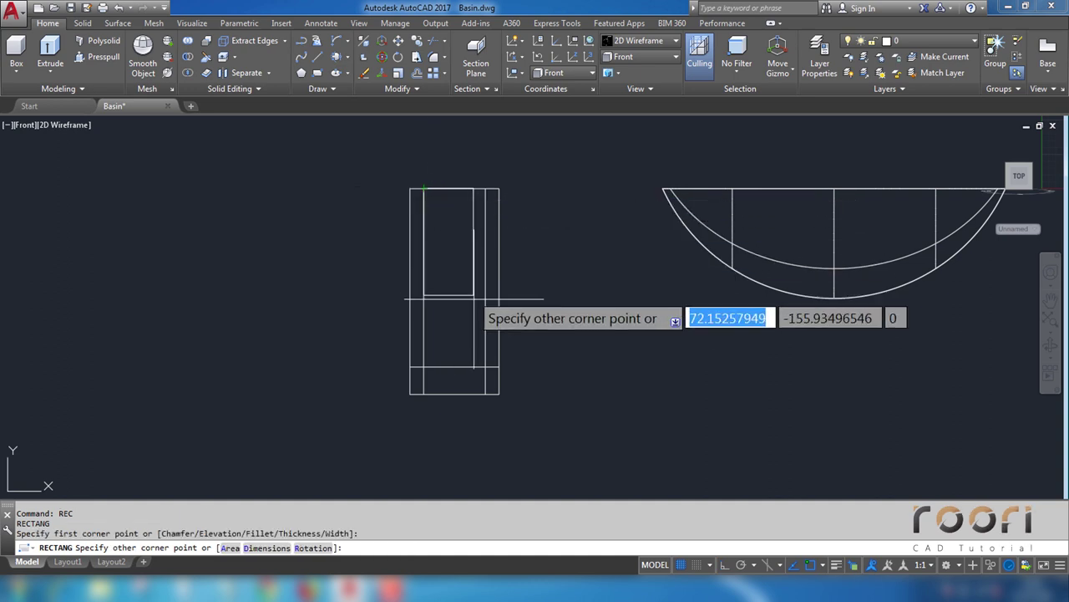
{"action": "left_click", "coordinate": [486, 364]}
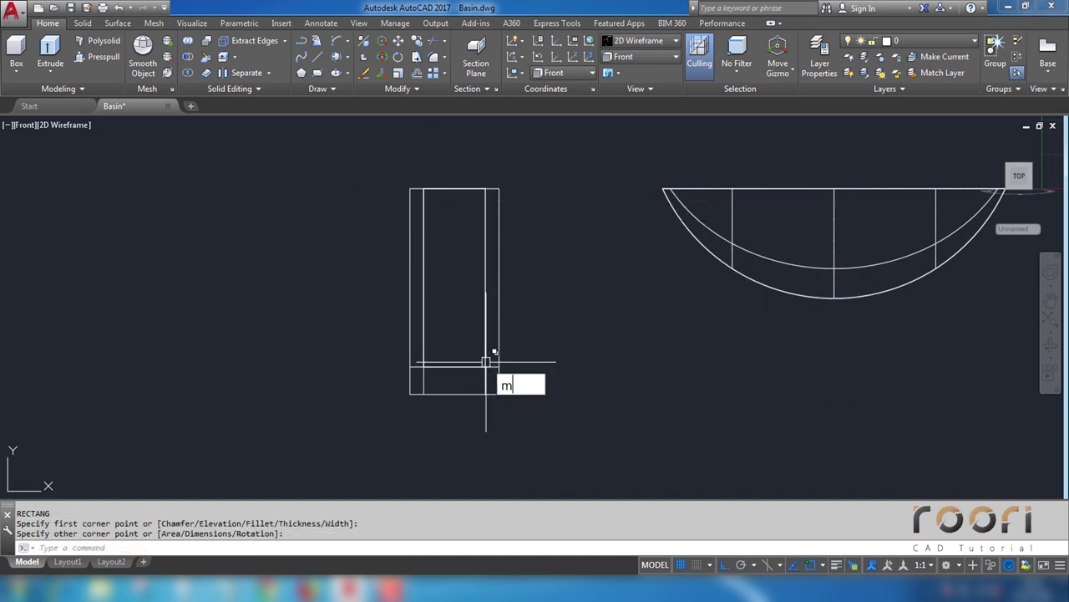
Step: Move the new inner rectangle to the left of the original
{"action": "key", "text": "Return"}
{"action": "left_click", "coordinate": [465, 365]}
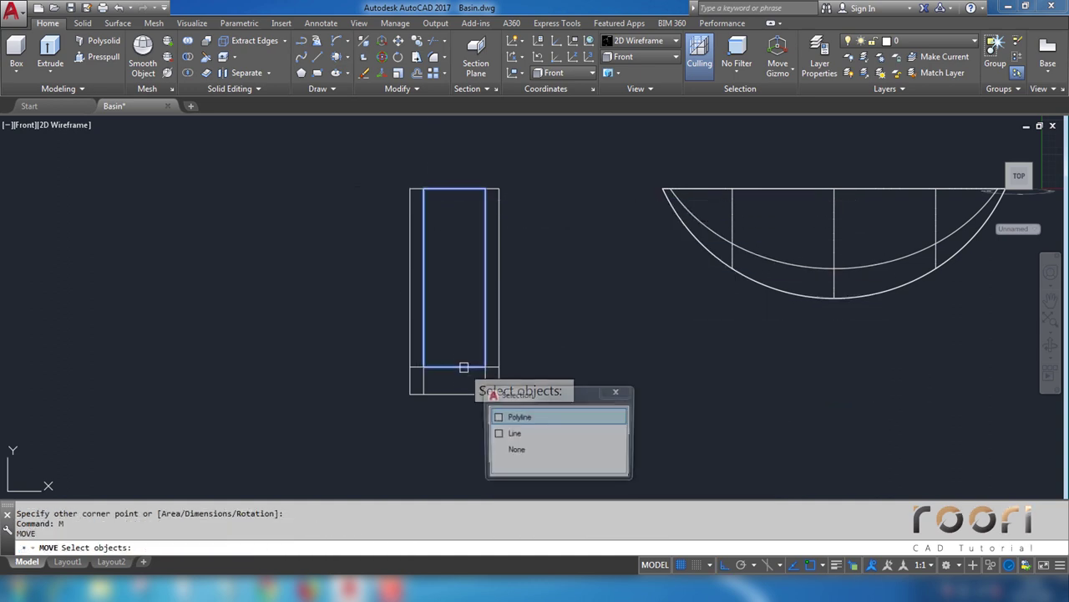
{"action": "left_click", "coordinate": [535, 416]}
{"action": "key", "text": "Return"}
{"action": "left_click", "coordinate": [486, 417]}
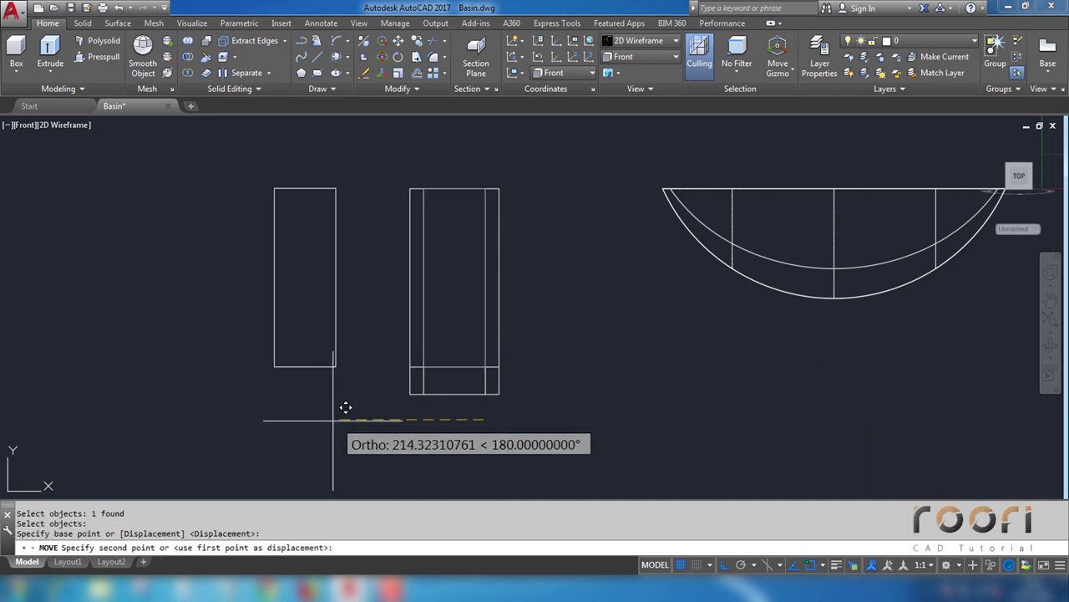
{"action": "left_click", "coordinate": [333, 420]}
Step: Delete the inner helper lines and explode the original rectangle
{"action": "left_click", "coordinate": [493, 379]}
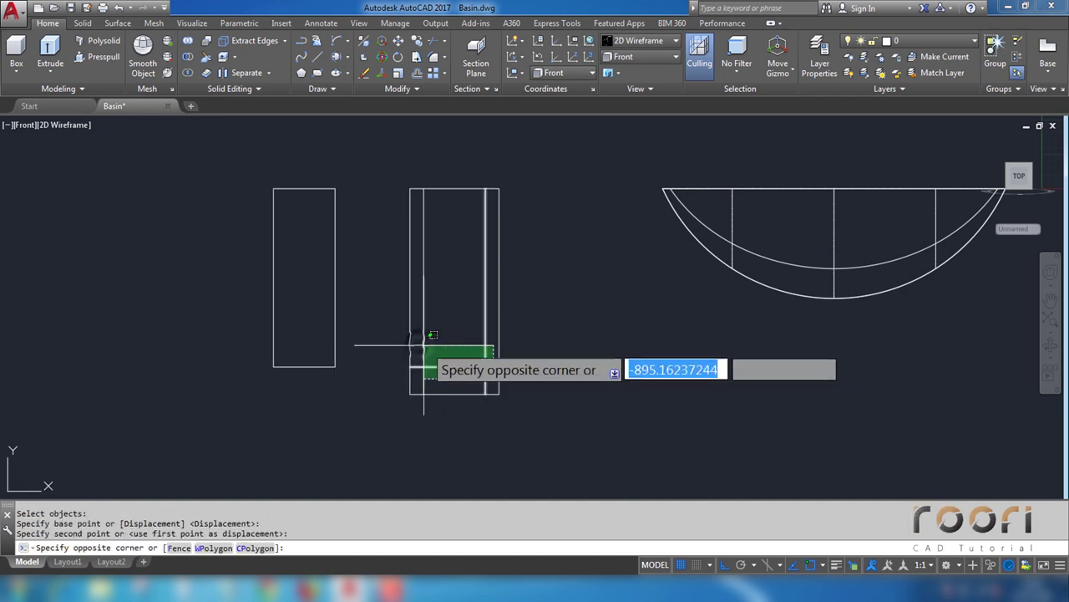
{"action": "left_click", "coordinate": [419, 342]}
{"action": "key", "text": "Delete"}
{"action": "type", "text": "EXPLODE"}
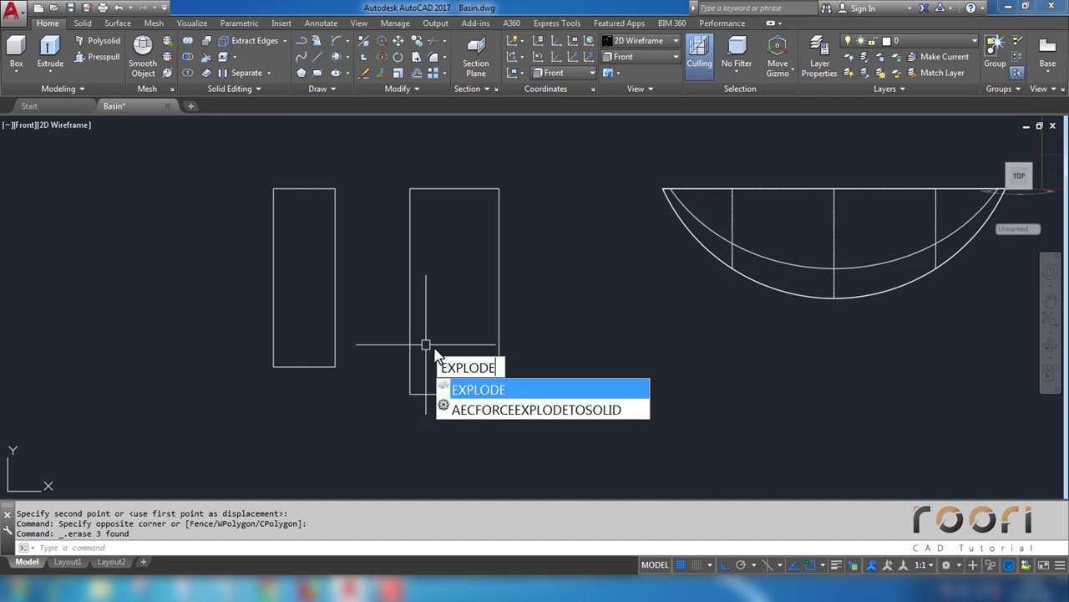
{"action": "key", "text": "Return"}
{"action": "left_click", "coordinate": [335, 336]}
{"action": "scroll", "coordinate": [341, 254], "scroll_direction": "up", "scroll_amount": 2}
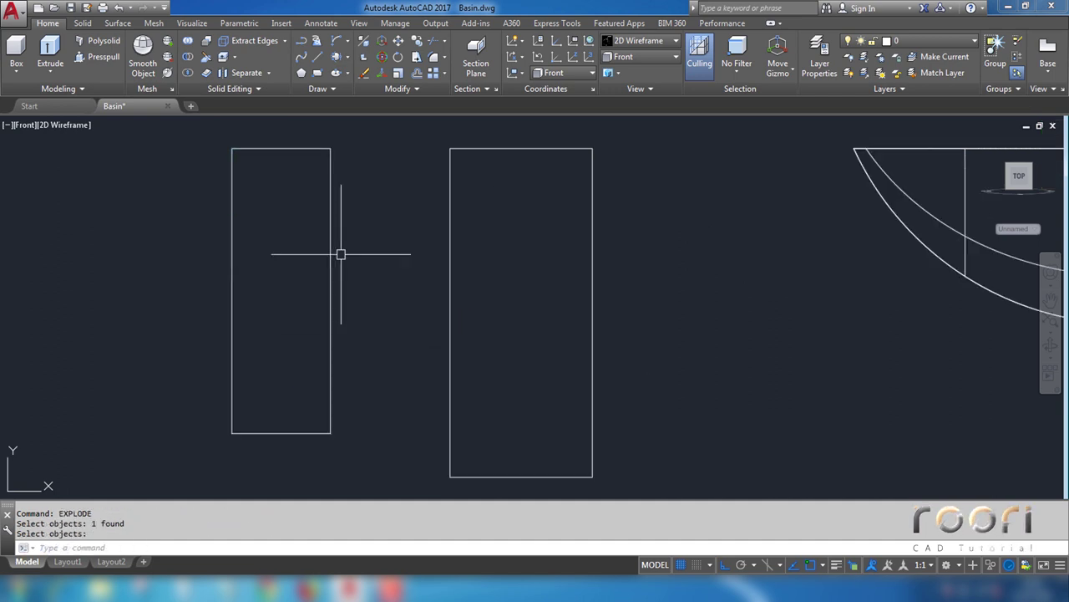
{"action": "middle_click_drag", "start_coordinate": [362, 273], "coordinate": [413, 263]}
{"action": "type", "text": "O"}
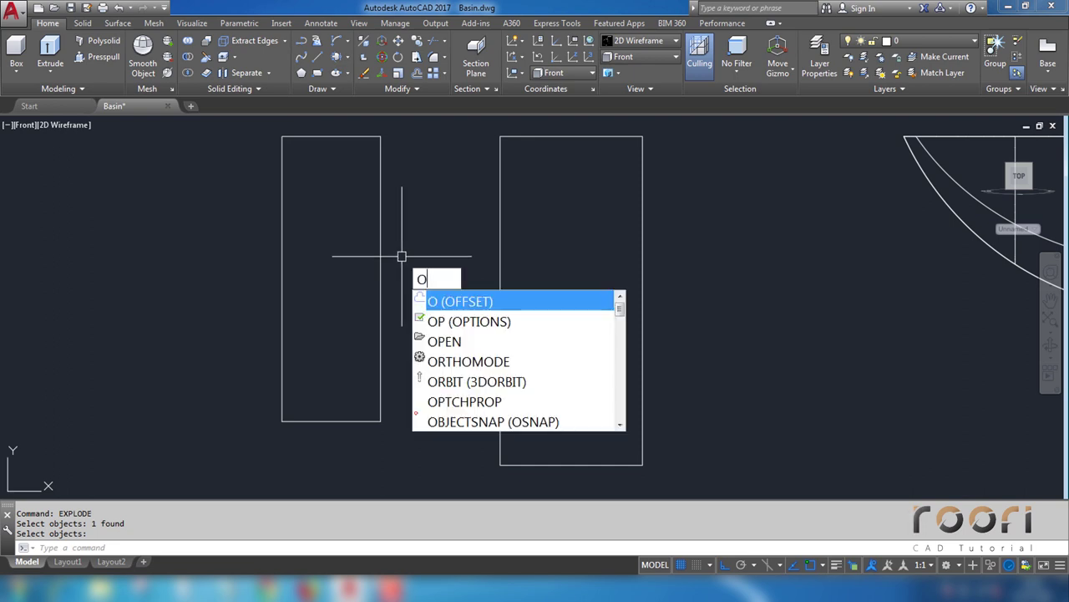
Step: Offset both side edges of each rectangle 10 units inward
{"action": "key", "text": "Return"}
{"action": "type", "text": "10"}
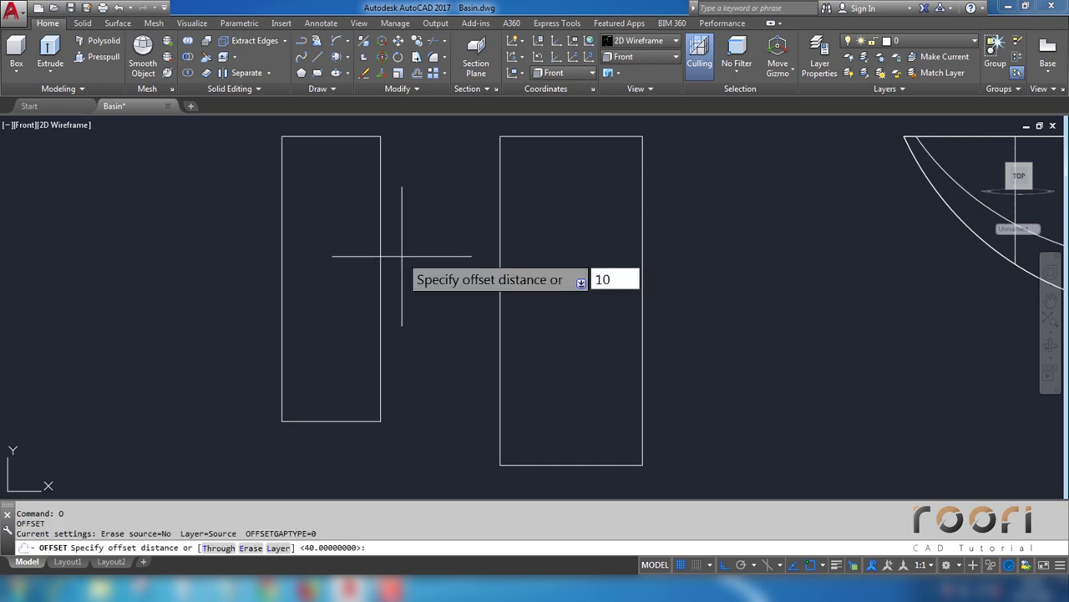
{"action": "key", "text": "Return"}
{"action": "left_click", "coordinate": [282, 258]}
{"action": "left_click", "coordinate": [330, 280]}
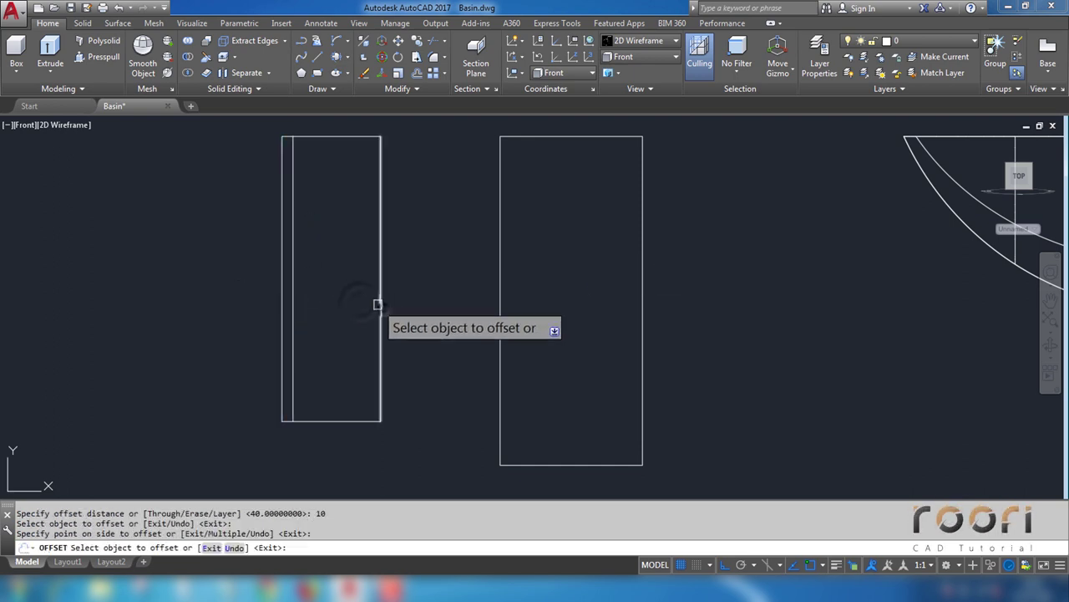
{"action": "left_click", "coordinate": [378, 304]}
{"action": "left_click", "coordinate": [358, 298]}
{"action": "left_click", "coordinate": [499, 339]}
{"action": "left_click", "coordinate": [573, 354]}
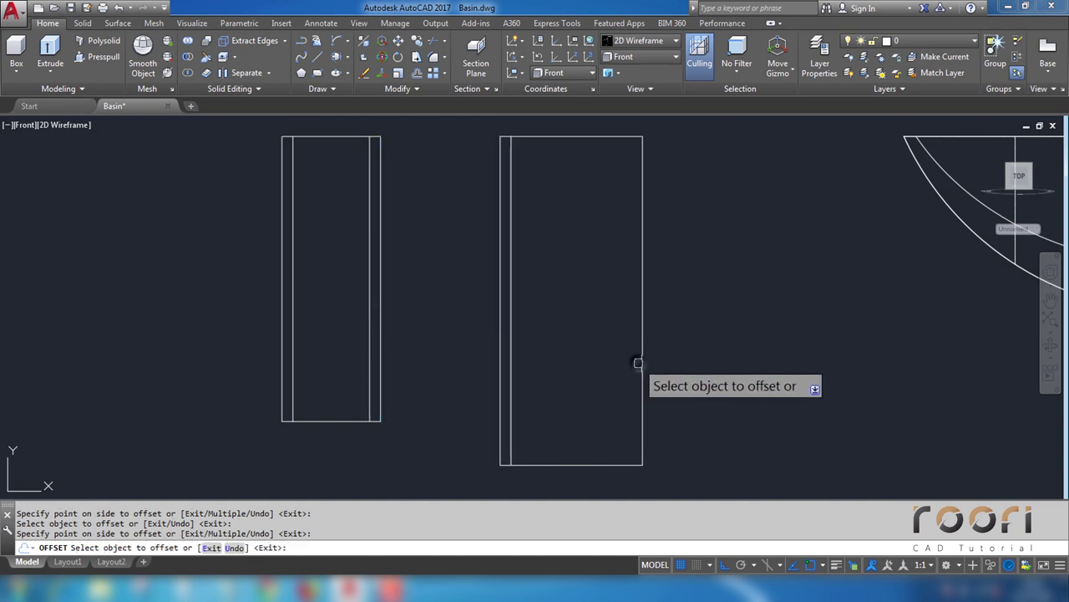
{"action": "left_click", "coordinate": [638, 363]}
{"action": "left_click", "coordinate": [601, 350]}
{"action": "key", "text": "Return"}
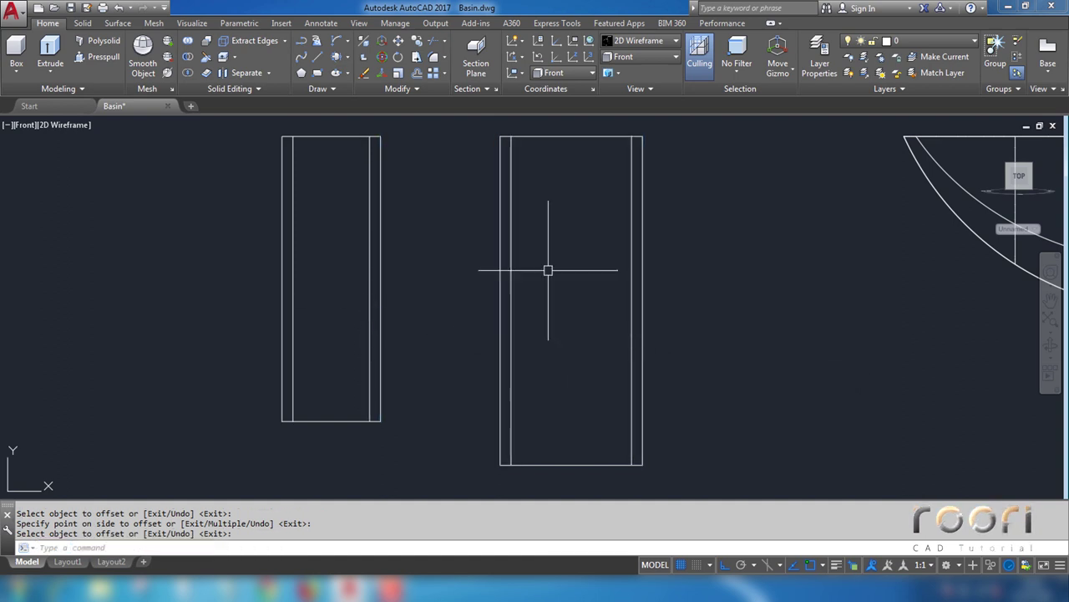
Step: Stretch each inner line's top endpoint to its rectangle's matching top corner
{"action": "left_click", "coordinate": [511, 194]}
{"action": "left_click", "coordinate": [512, 135]}
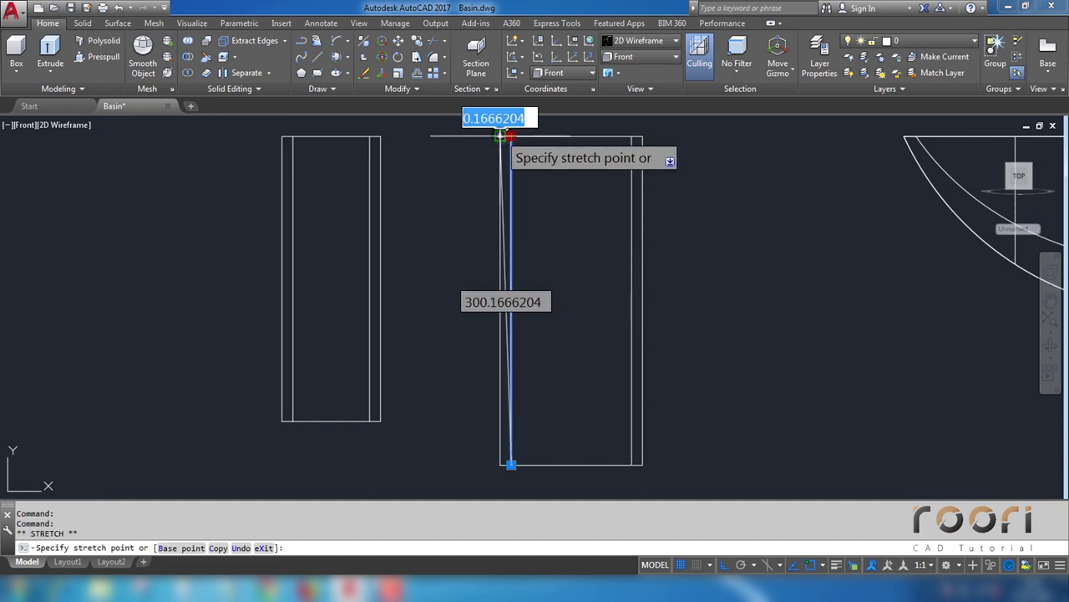
{"action": "left_click", "coordinate": [499, 136]}
{"action": "left_click", "coordinate": [632, 148]}
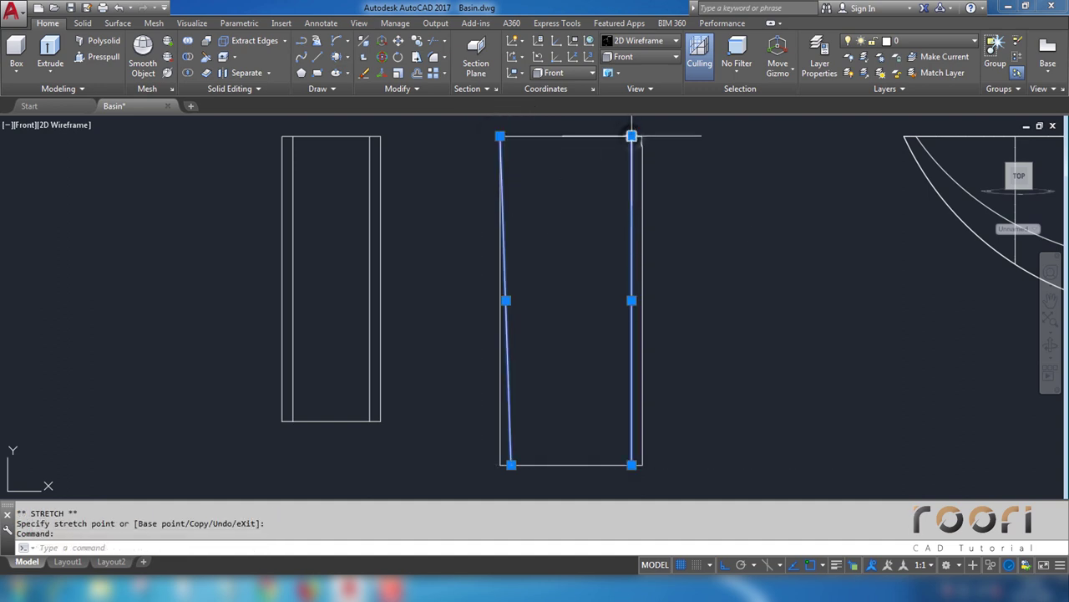
{"action": "left_click", "coordinate": [631, 136]}
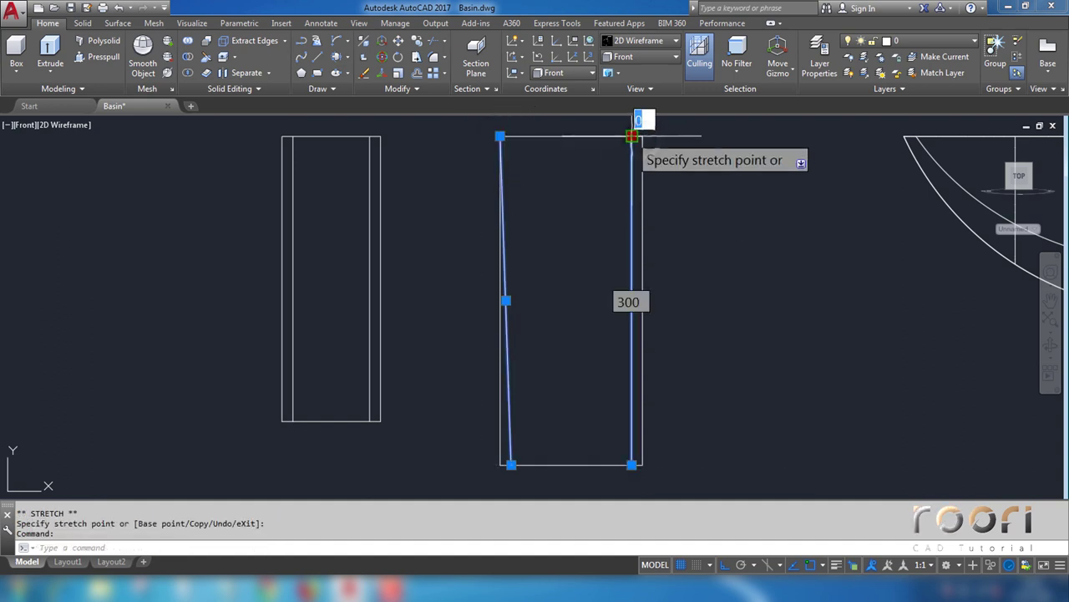
{"action": "left_click", "coordinate": [369, 196]}
{"action": "left_click", "coordinate": [370, 136]}
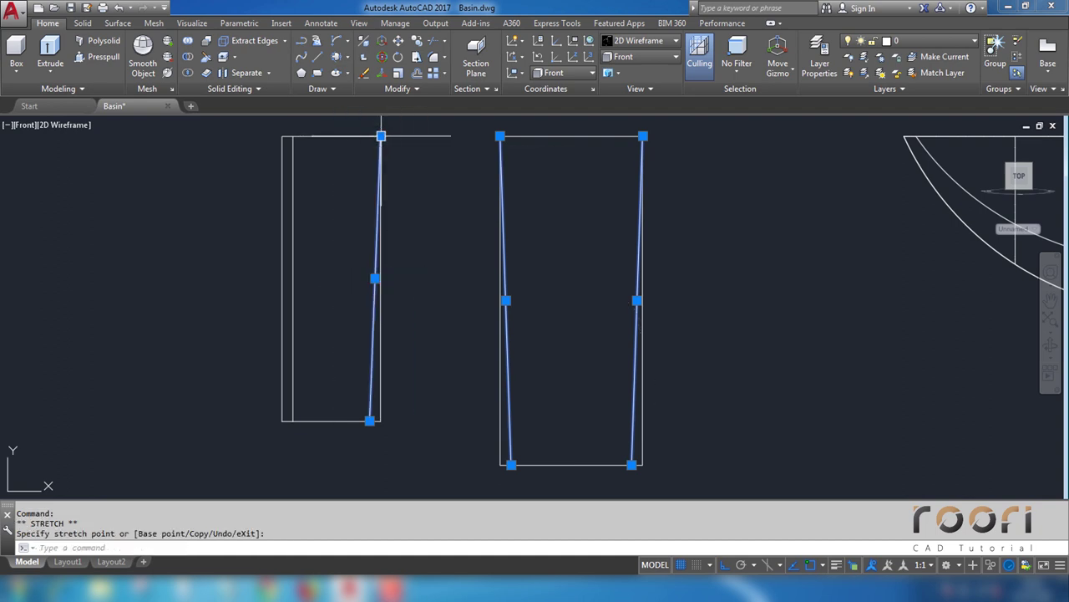
{"action": "left_click", "coordinate": [292, 174]}
{"action": "left_click", "coordinate": [292, 136]}
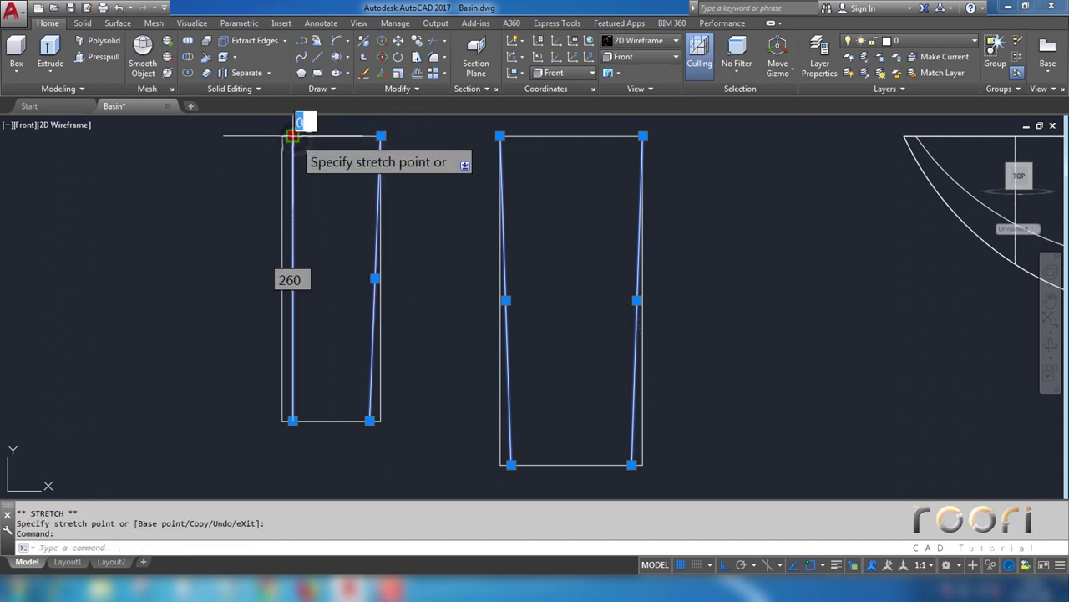
{"action": "key", "text": "Escape"}
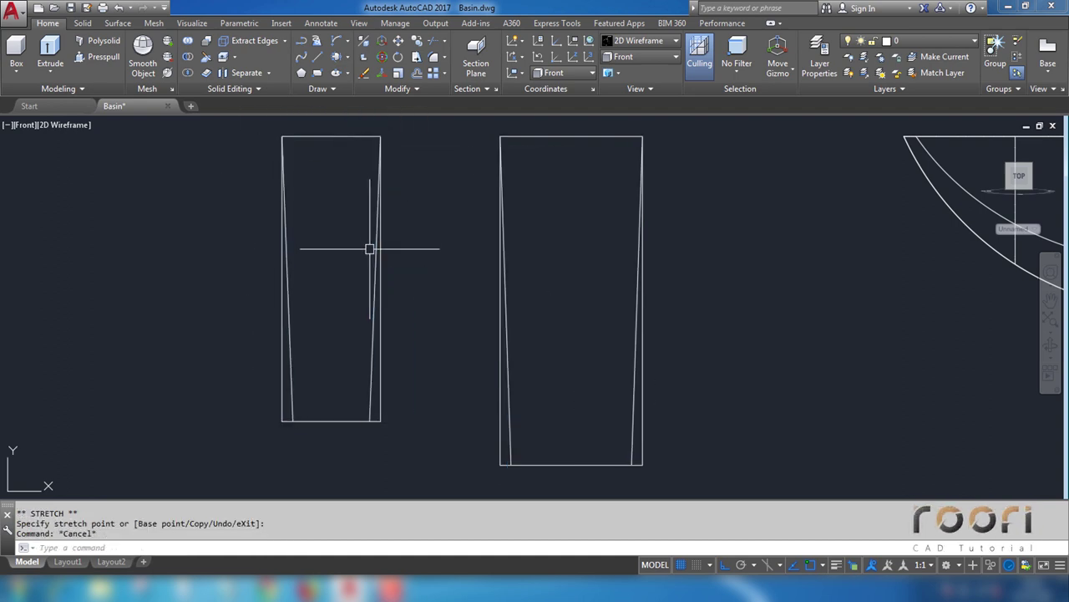
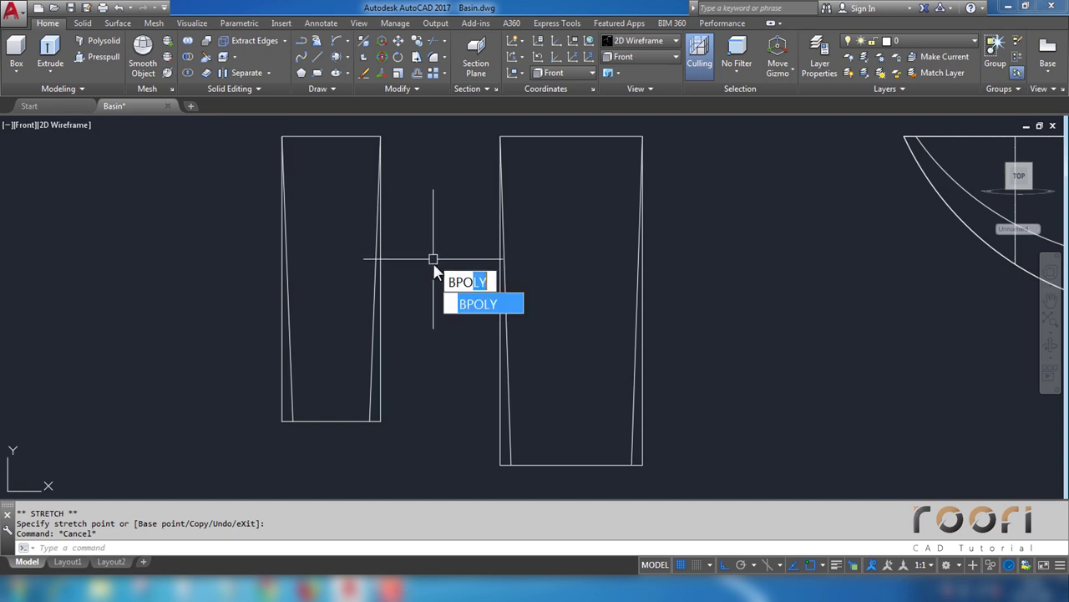
Step: Create closed BPOLY boundary outlines inside both tapered profiles
{"action": "key", "text": "Return"}
{"action": "left_click", "coordinate": [456, 223]}
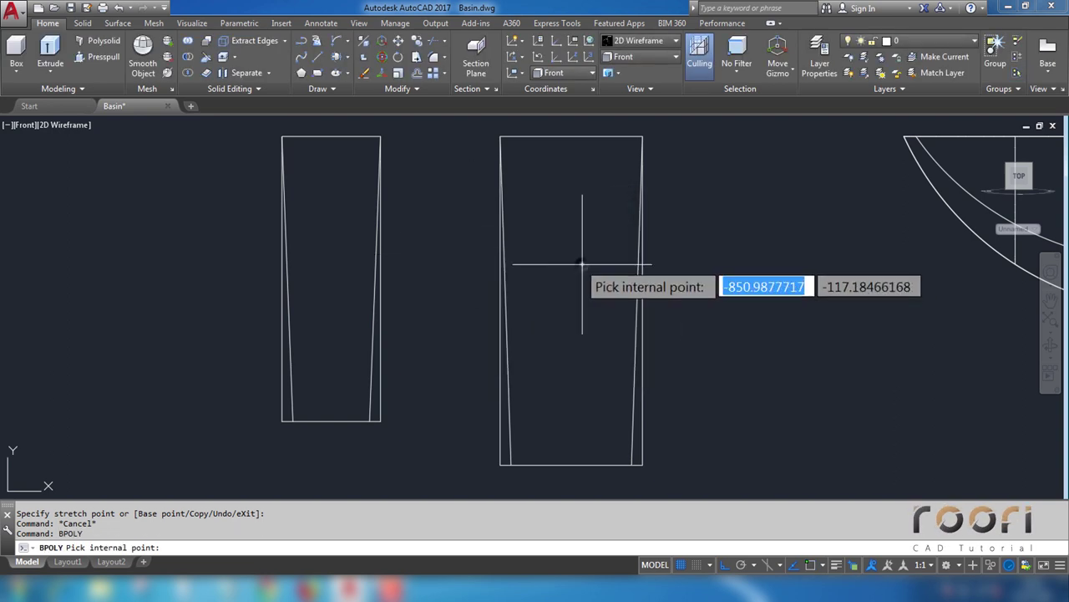
{"action": "left_click", "coordinate": [577, 223]}
{"action": "left_click", "coordinate": [350, 257]}
{"action": "key", "text": "Return"}
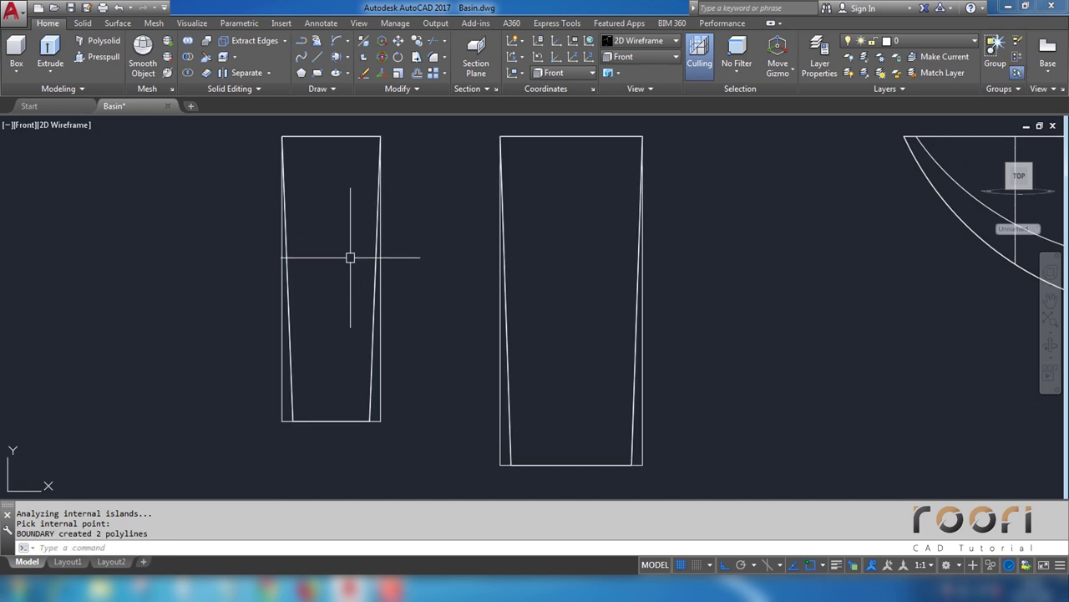
{"action": "type", "text": "M"}
Step: Erase the 12 original profile lines with a crossing window, keeping the new outlines
{"action": "key", "text": "Return"}
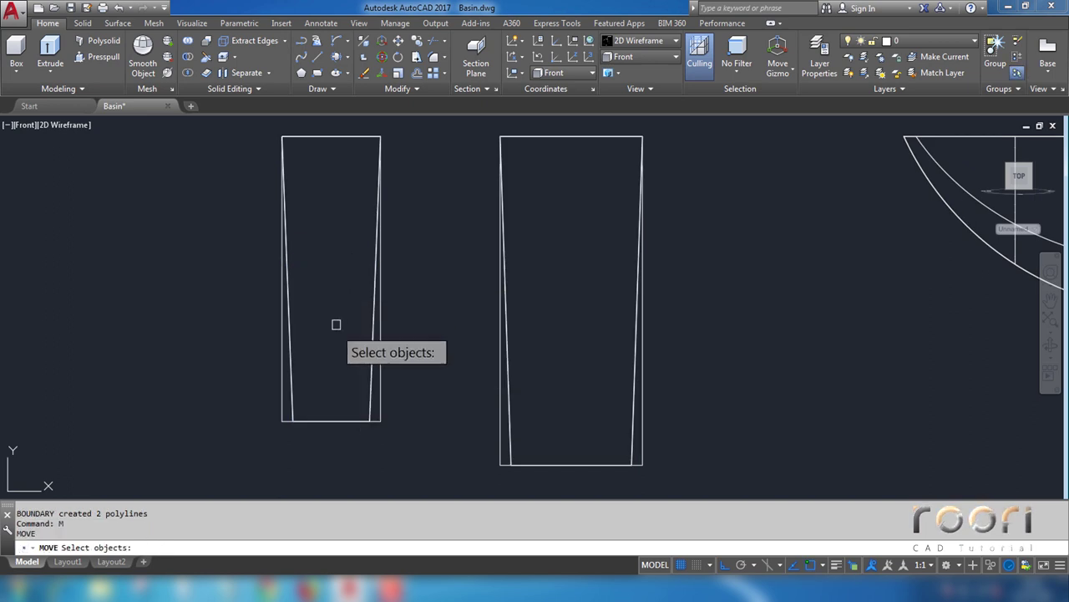
{"action": "left_click", "coordinate": [345, 420]}
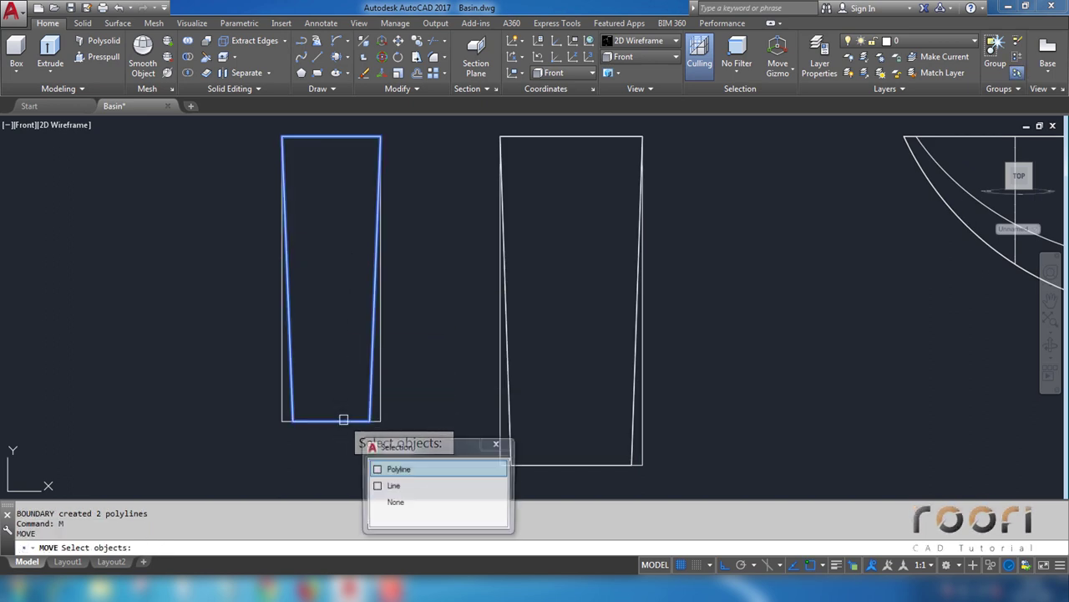
{"action": "left_click", "coordinate": [400, 470]}
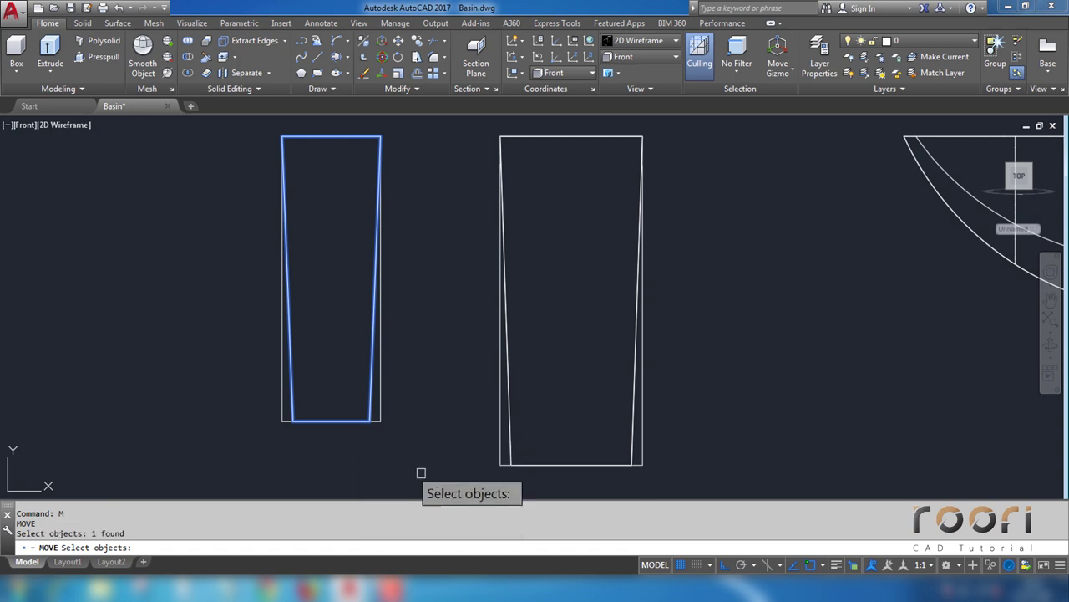
{"action": "left_click", "coordinate": [545, 464]}
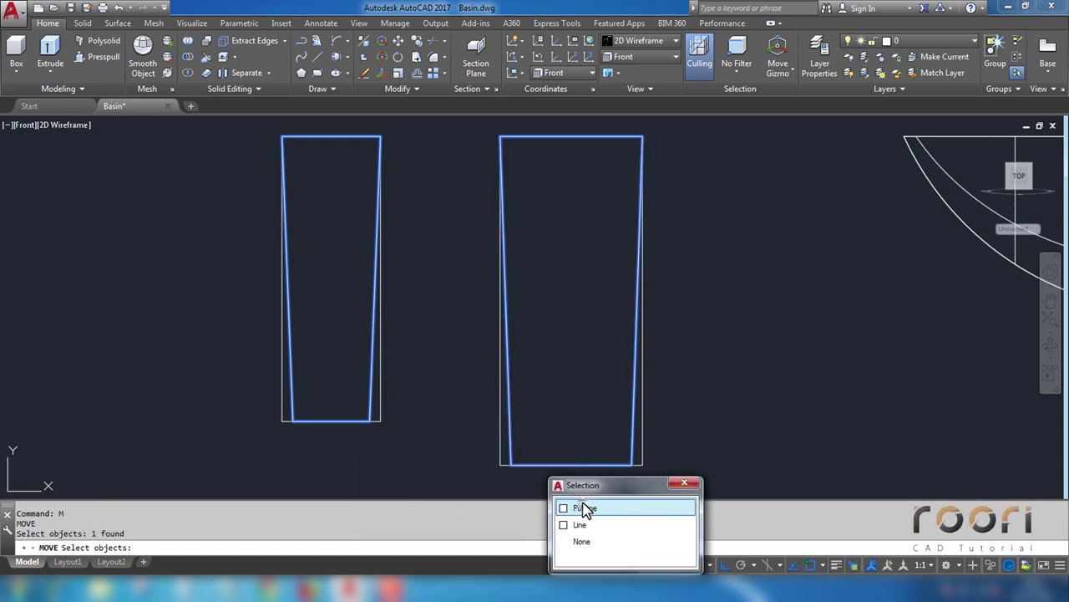
{"action": "left_click", "coordinate": [585, 513]}
{"action": "key", "text": "Return"}
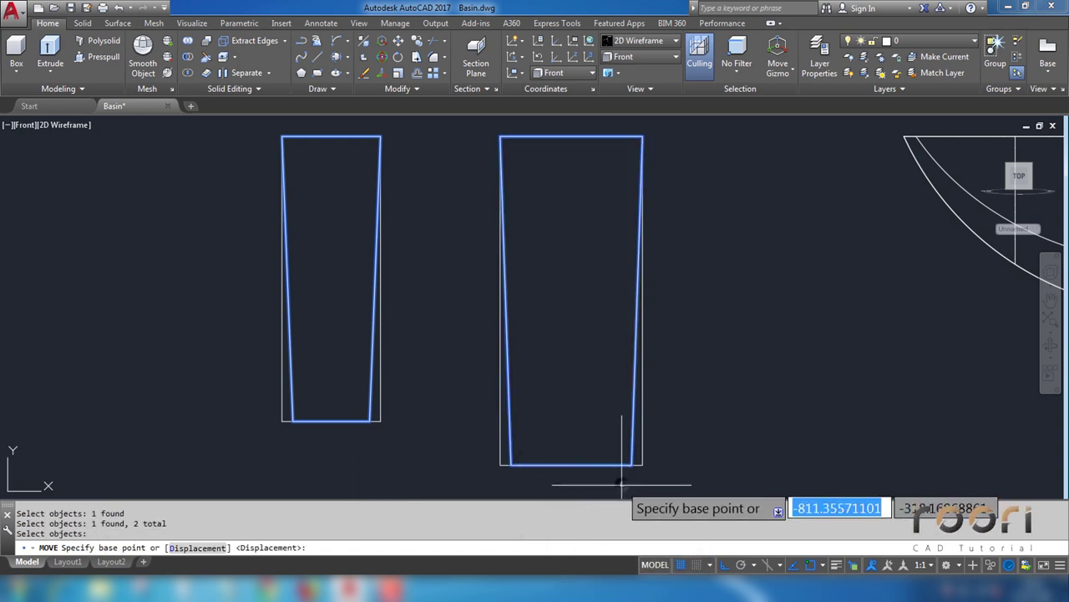
{"action": "left_click", "coordinate": [633, 464]}
{"action": "left_click", "coordinate": [633, 465]}
{"action": "left_click", "coordinate": [682, 472]}
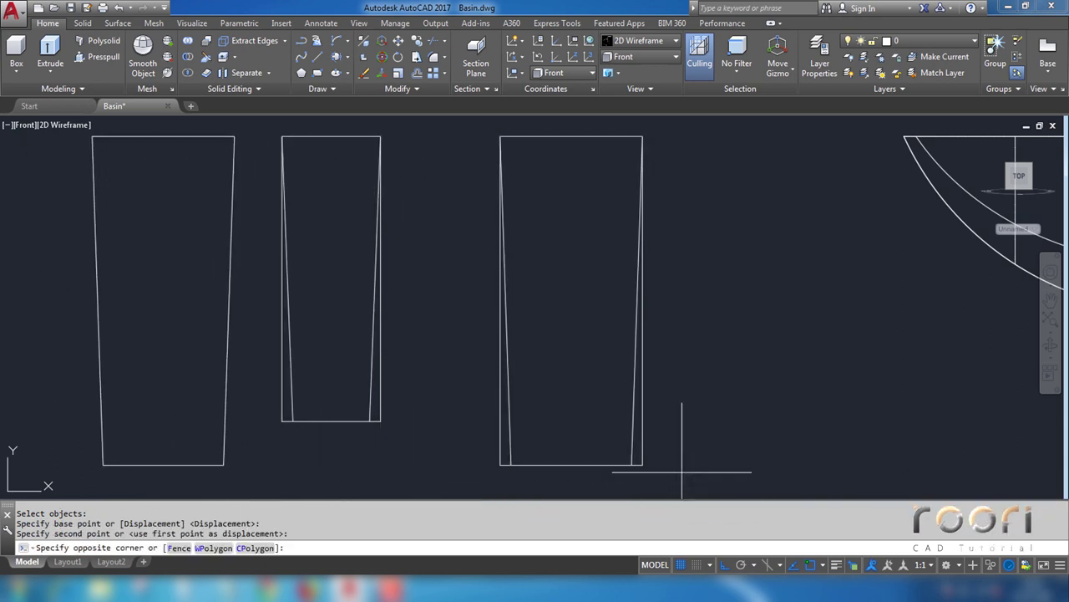
{"action": "left_click", "coordinate": [276, 137]}
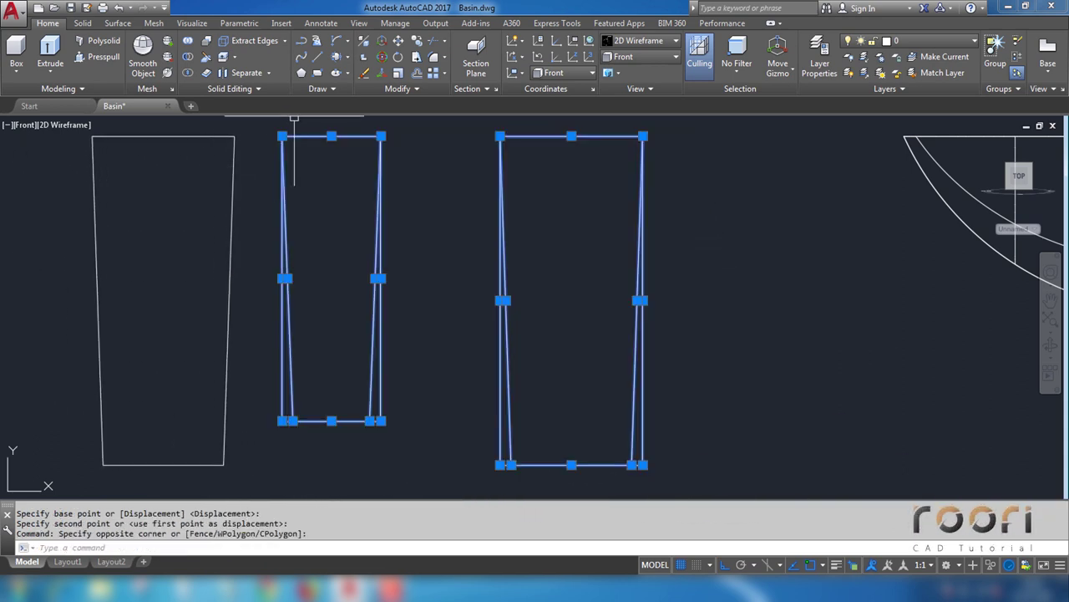
{"action": "key", "text": "Delete"}
Step: Move the smaller outline inside the larger one, aligning their top midpoints
{"action": "scroll", "coordinate": [456, 234], "scroll_direction": "down", "scroll_amount": 2}
{"action": "middle_click_drag", "start_coordinate": [460, 242], "coordinate": [636, 252]}
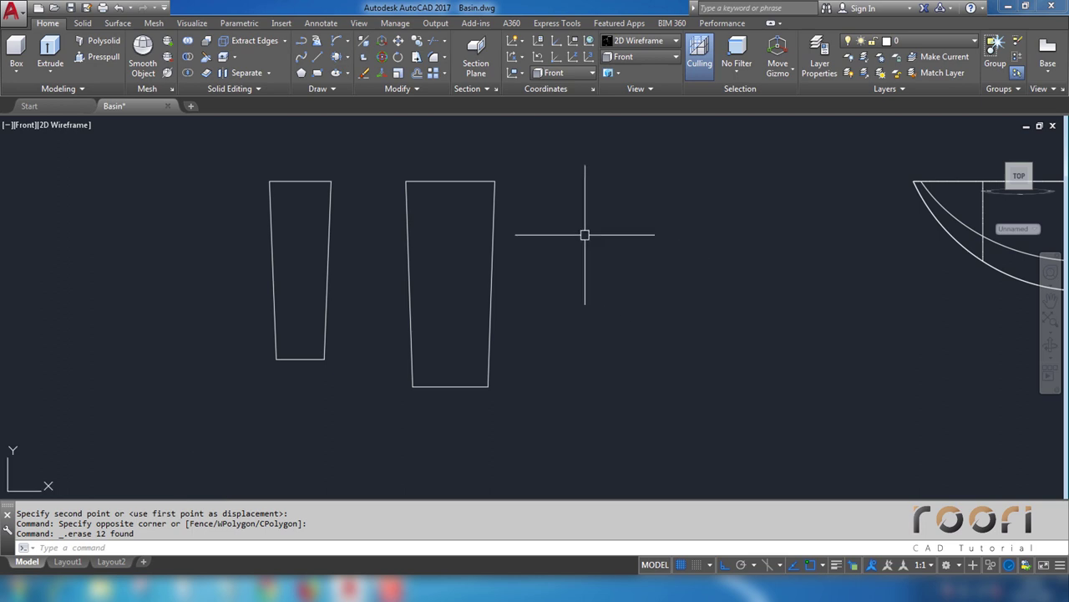
{"action": "type", "text": "M"}
{"action": "key", "text": "Return"}
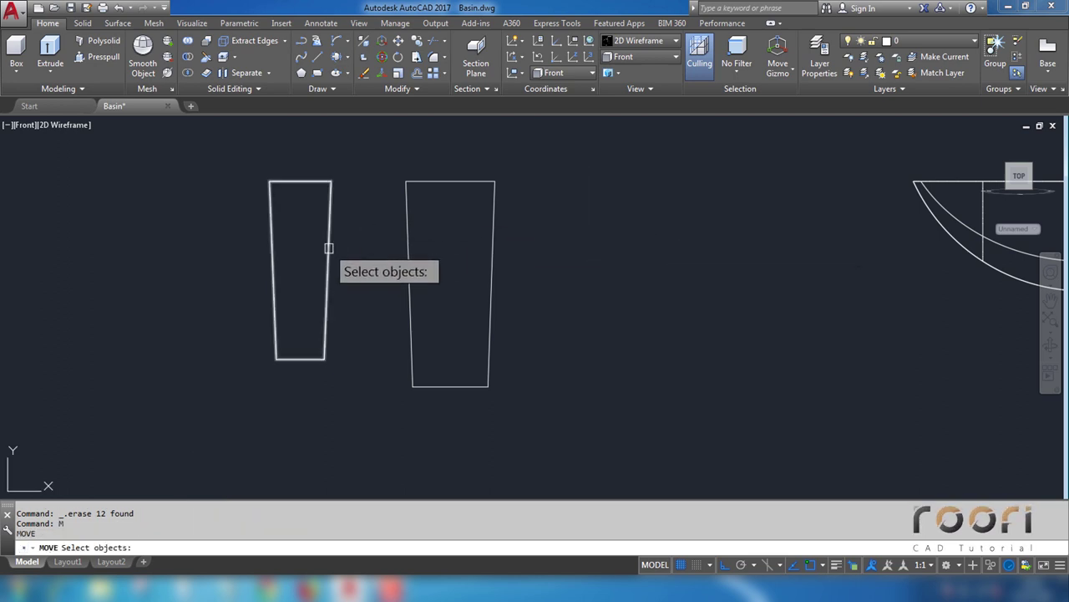
{"action": "left_click", "coordinate": [328, 244]}
{"action": "key", "text": "Return"}
{"action": "left_click", "coordinate": [300, 181]}
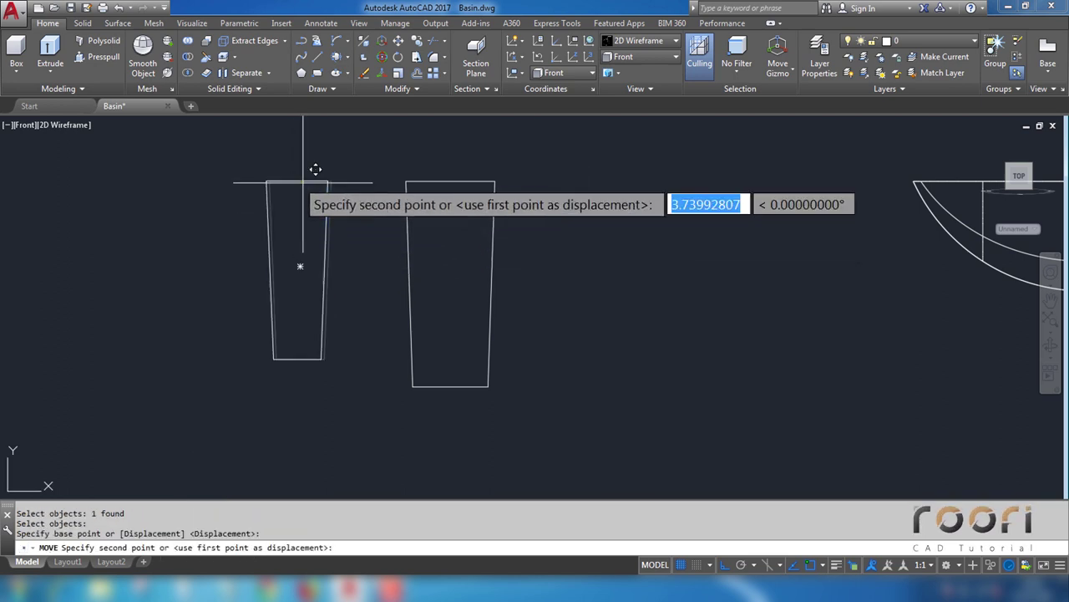
{"action": "left_click", "coordinate": [449, 180]}
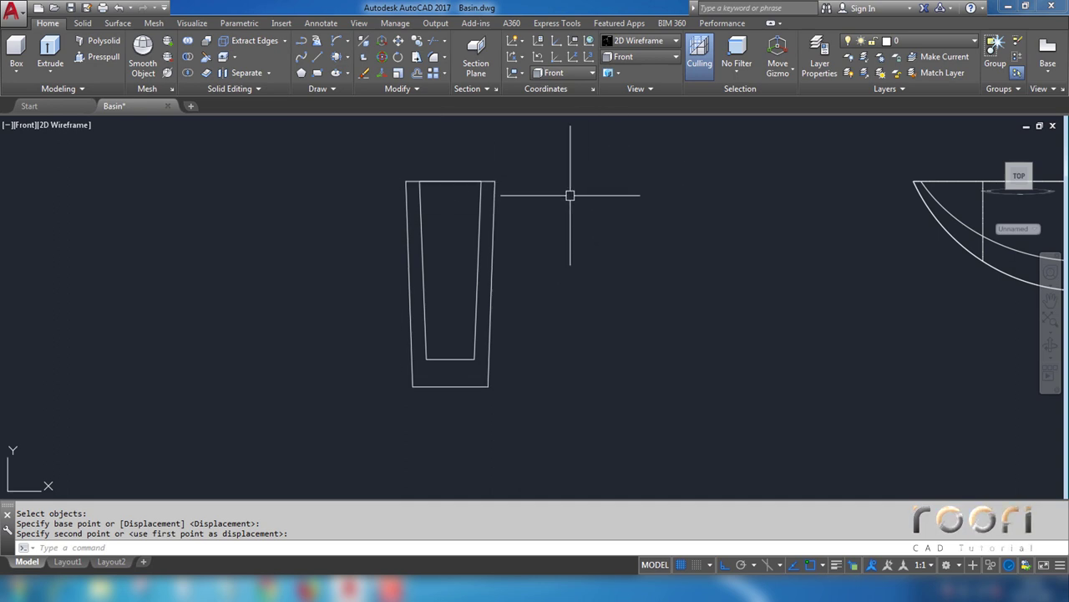
{"action": "scroll", "coordinate": [552, 228], "scroll_direction": "down", "scroll_amount": 2}
Step: Switch to Top view and shift both profiles slightly to the right
{"action": "left_click", "coordinate": [630, 58]}
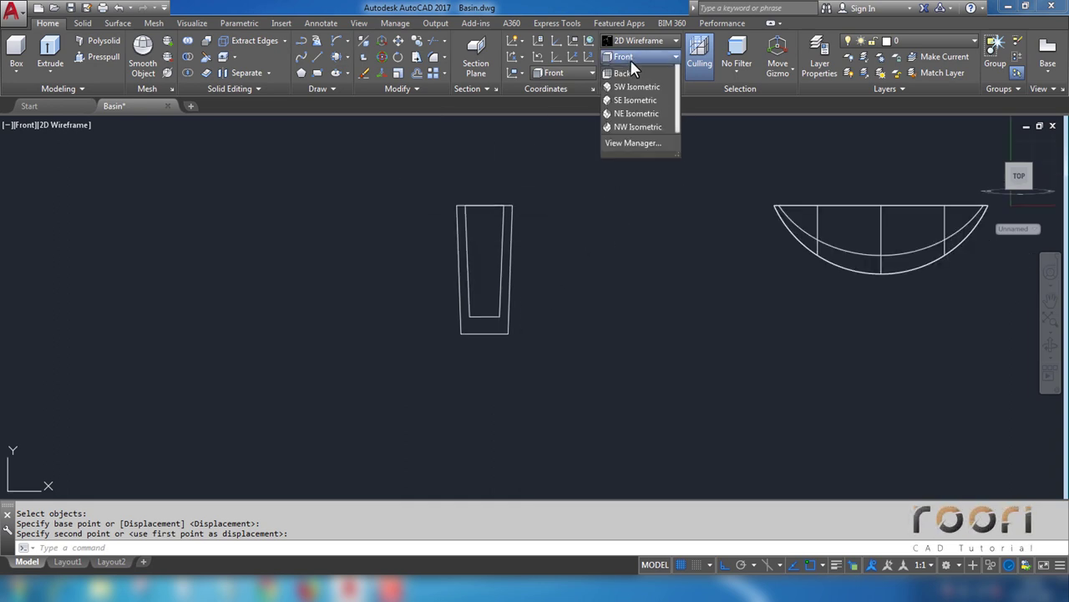
{"action": "left_click", "coordinate": [621, 73]}
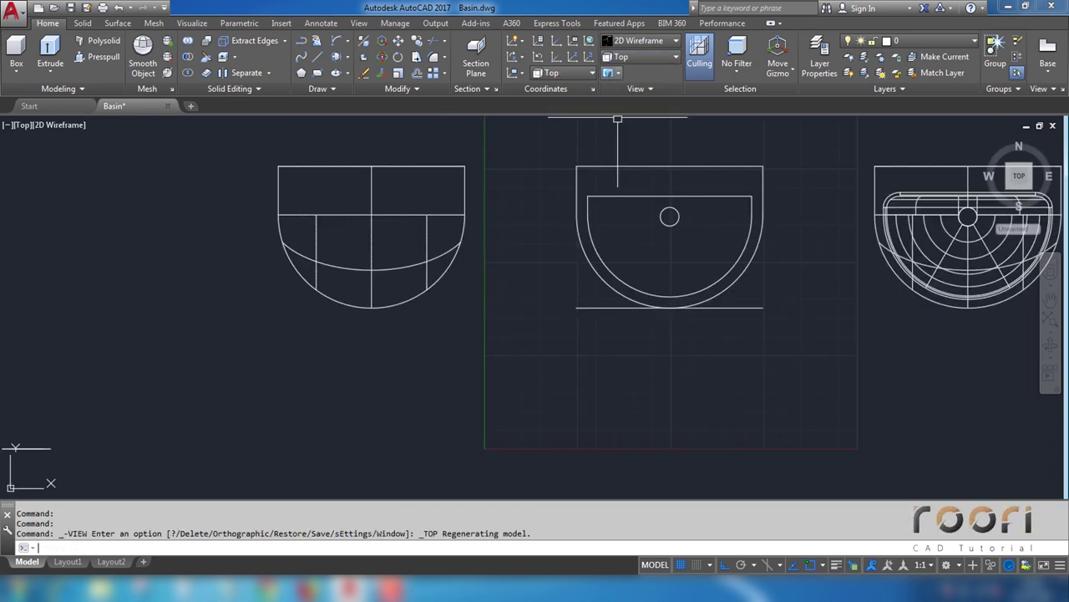
{"action": "middle_click_drag", "start_coordinate": [276, 368], "coordinate": [416, 334]}
{"action": "type", "text": "M"}
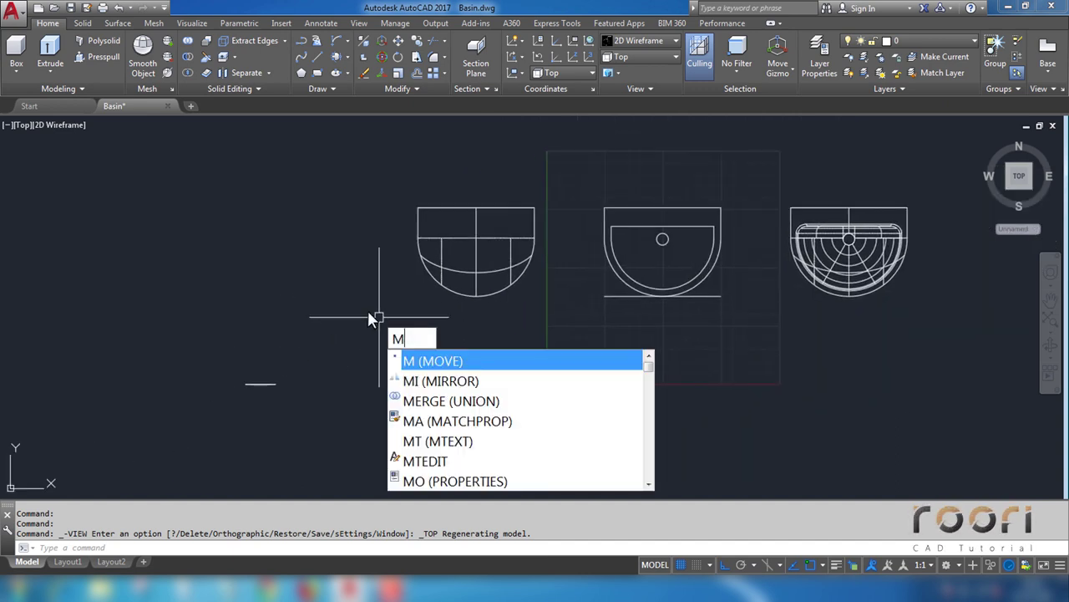
{"action": "key", "text": "Return"}
{"action": "left_click", "coordinate": [310, 406]}
{"action": "left_click", "coordinate": [196, 346]}
{"action": "key", "text": "Return"}
{"action": "left_click", "coordinate": [206, 419]}
{"action": "left_click", "coordinate": [260, 407]}
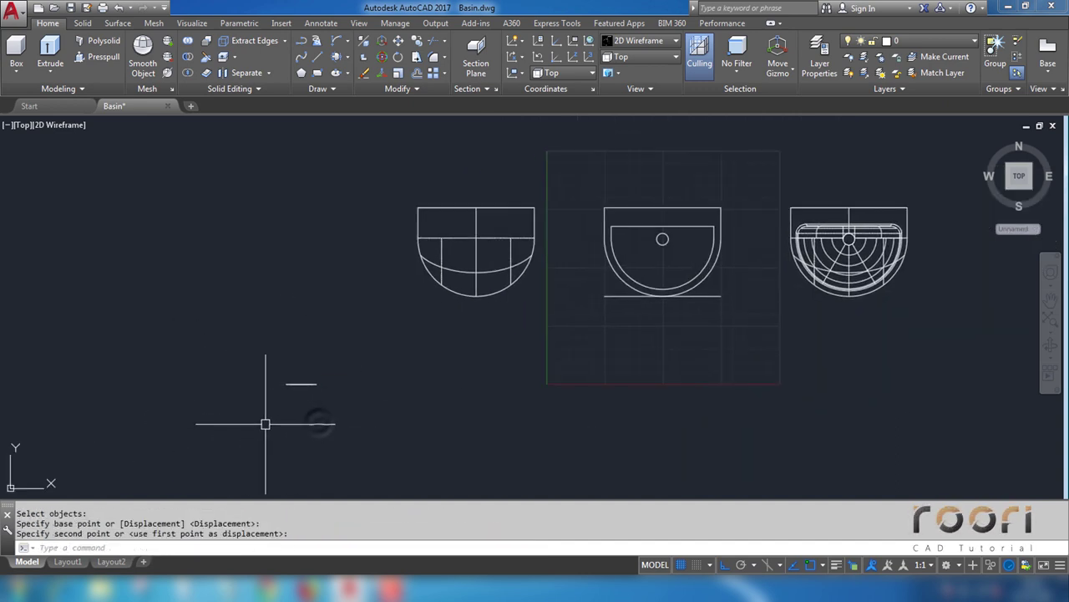
Step: Move both profiles further up in the plan view
{"action": "key", "text": "Return"}
{"action": "left_click", "coordinate": [323, 370]}
{"action": "left_click", "coordinate": [263, 424]}
{"action": "key", "text": "Return"}
{"action": "left_click", "coordinate": [232, 385]}
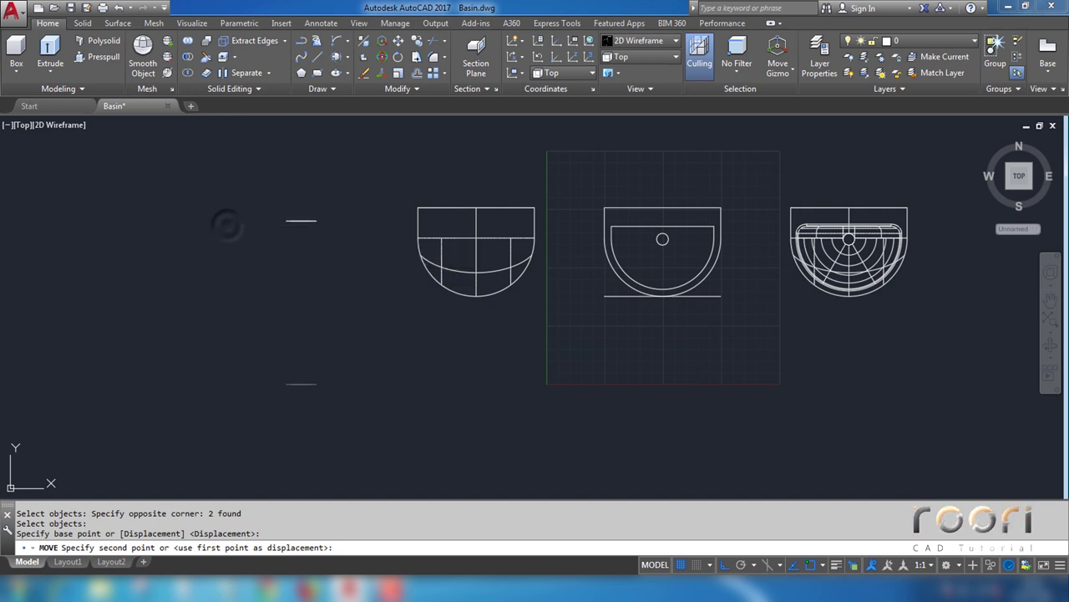
{"action": "left_click", "coordinate": [238, 215]}
Step: Orbit into 3D and move the inner profile 230 units away from the larger one
{"action": "scroll", "coordinate": [248, 217], "scroll_direction": "up", "scroll_amount": 4}
{"action": "middle_click_drag", "start_coordinate": [380, 250], "coordinate": [393, 203], "text": "shift"}
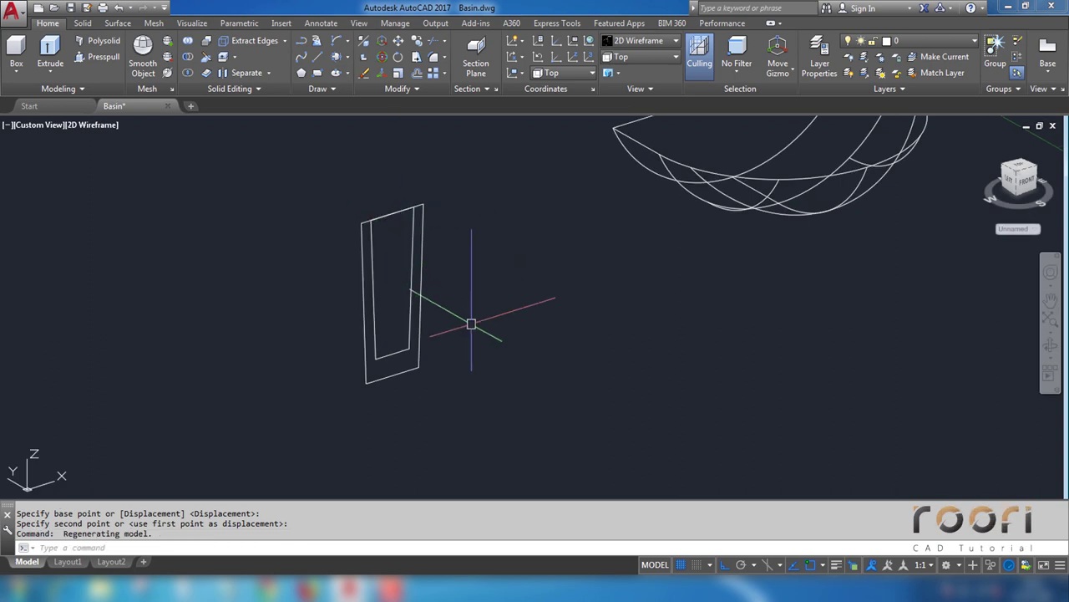
{"action": "type", "text": "M"}
{"action": "key", "text": "Return"}
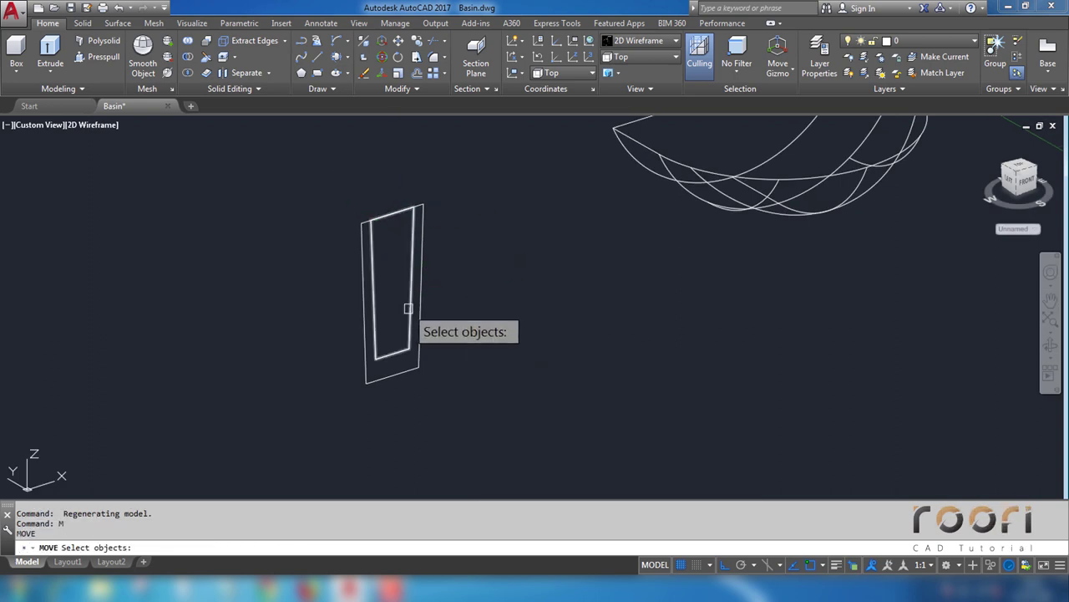
{"action": "left_click", "coordinate": [408, 308]}
{"action": "key", "text": "Return"}
{"action": "left_click", "coordinate": [473, 243]}
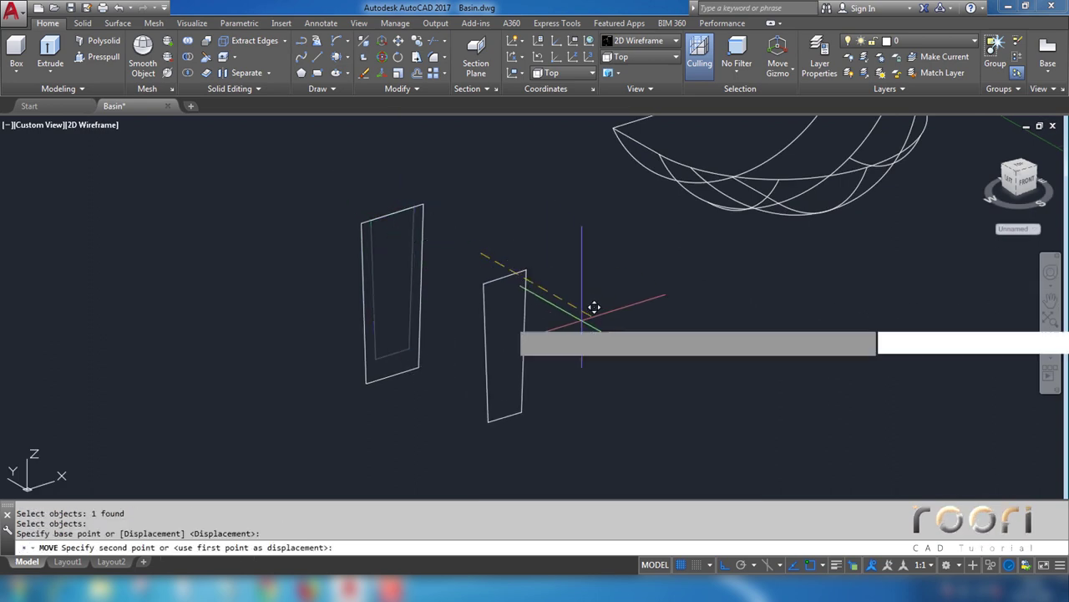
{"action": "type", "text": "230"}
{"action": "key", "text": "Return"}
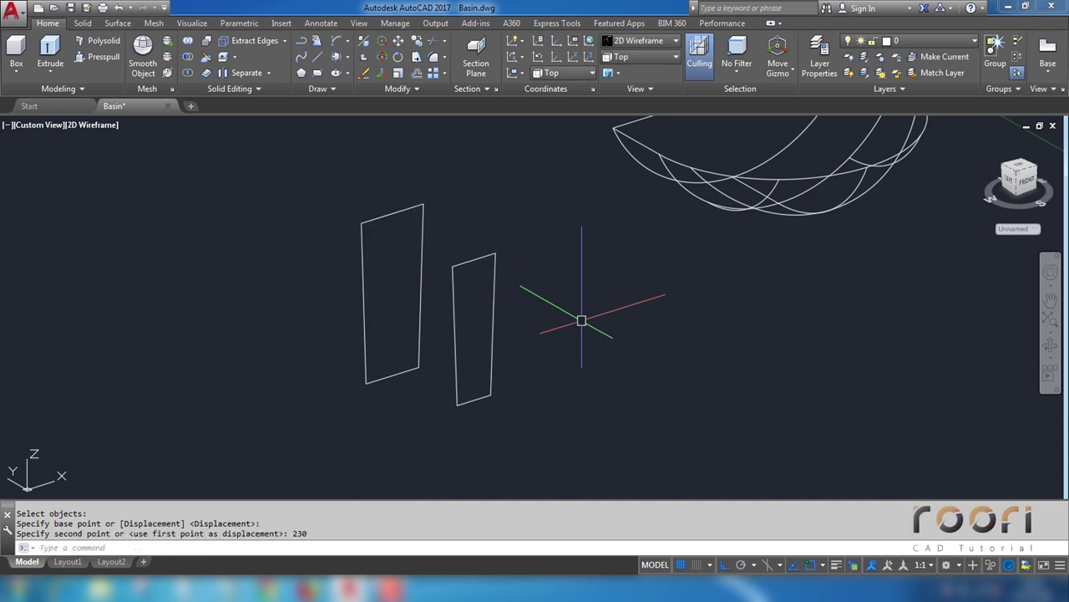
Step: Rotate the inner profile 8° about the X axis at its top edge with 3DROTATE
{"action": "scroll", "coordinate": [416, 332], "scroll_direction": "up", "scroll_amount": 2}
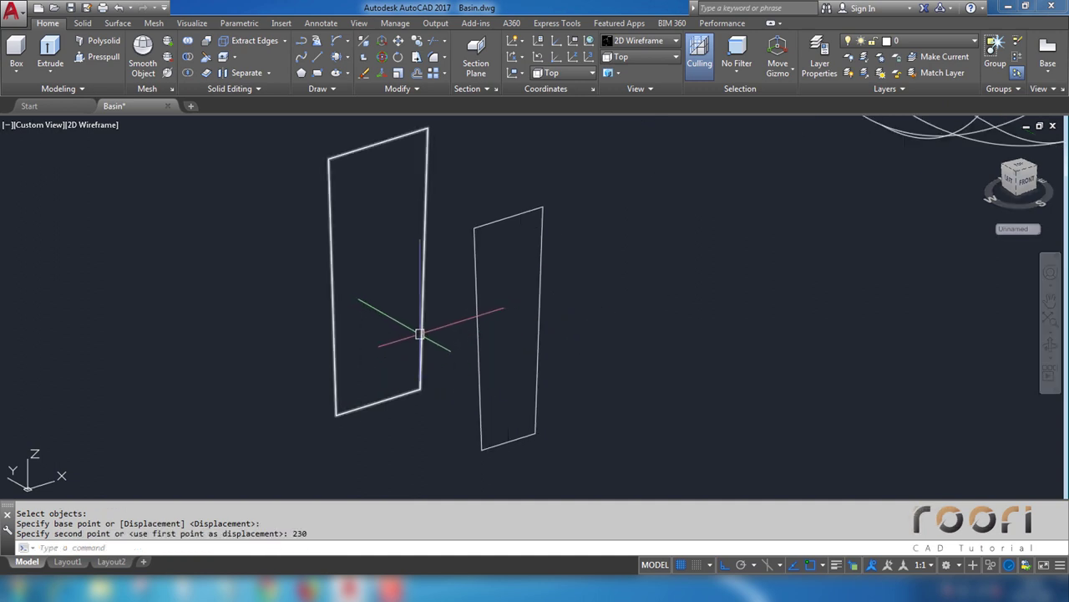
{"action": "type", "text": "3dro"}
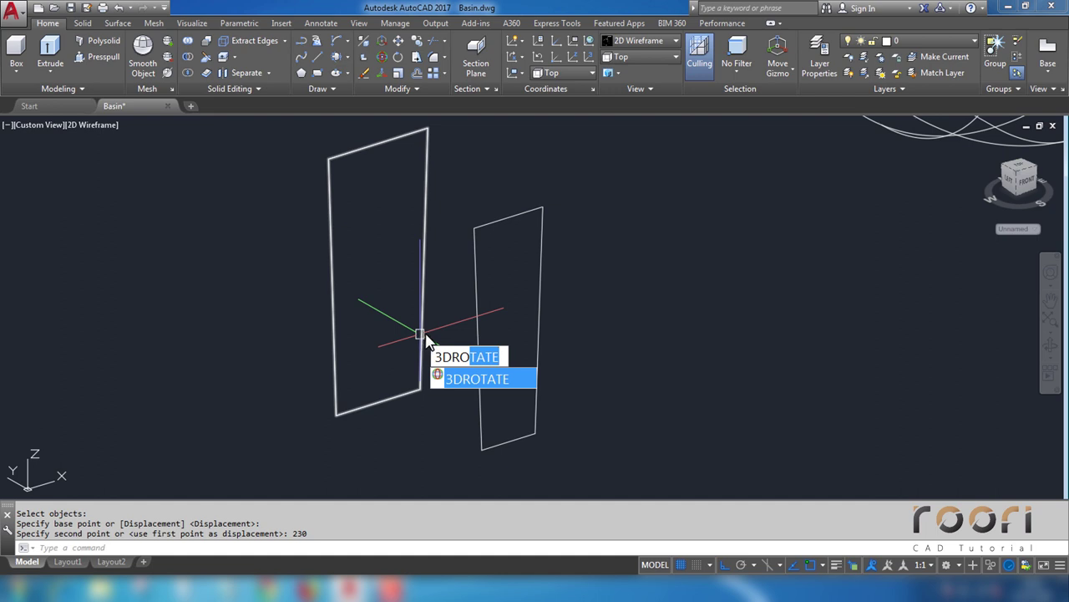
{"action": "key", "text": "Return"}
{"action": "left_click", "coordinate": [473, 370]}
{"action": "key", "text": "Return"}
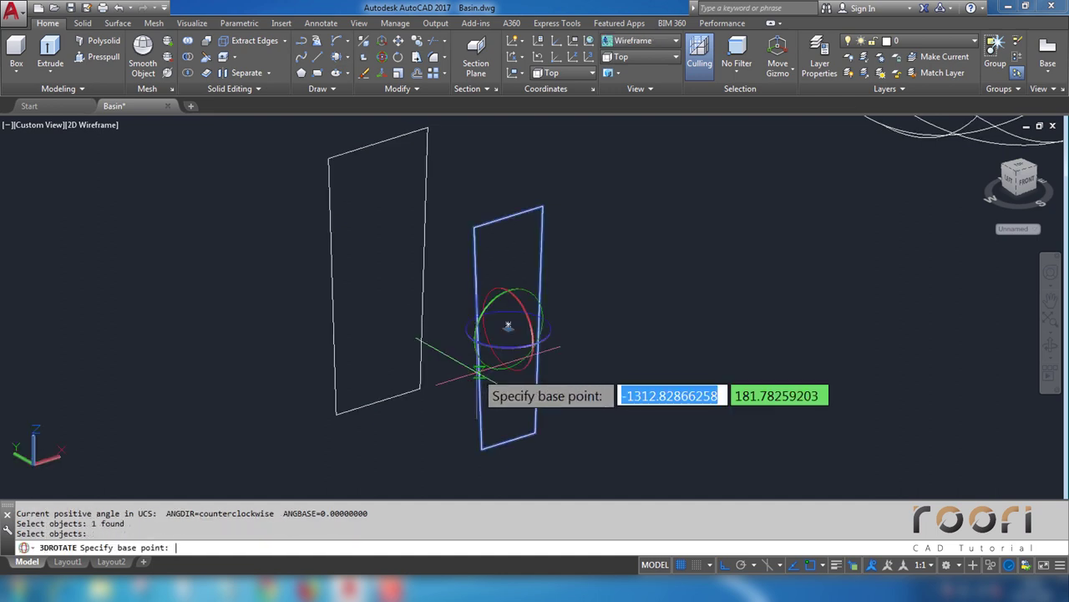
{"action": "left_click", "coordinate": [507, 219]}
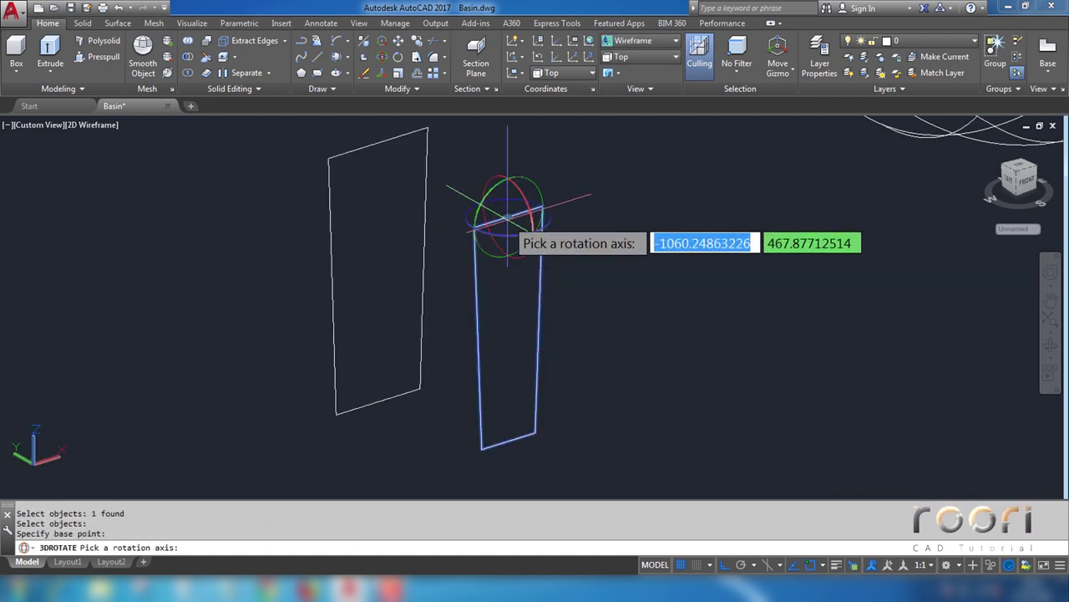
{"action": "left_click", "coordinate": [515, 185]}
{"action": "type", "text": "8"}
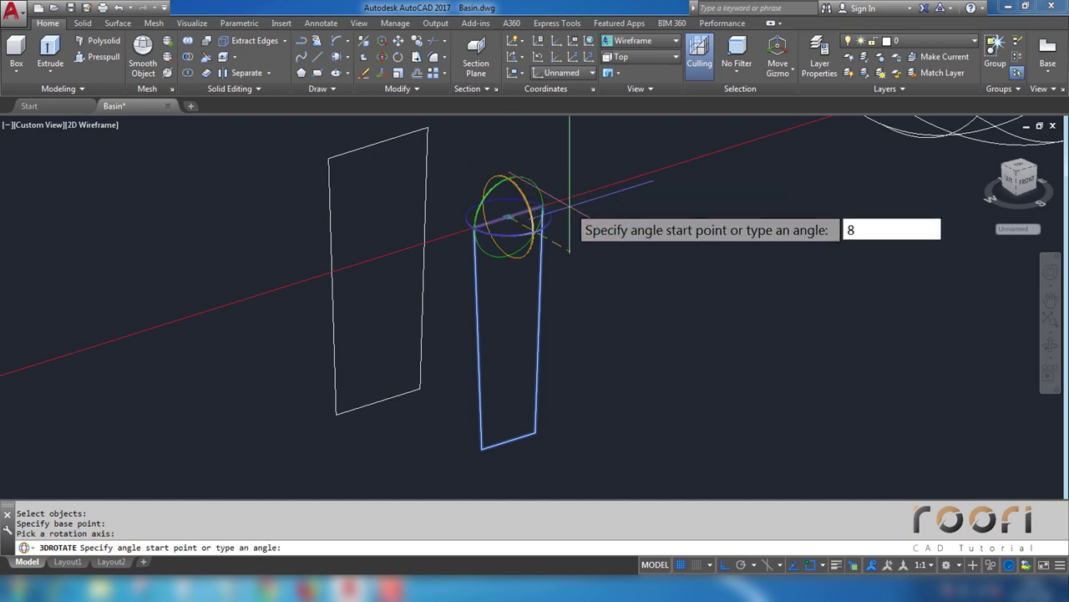
{"action": "key", "text": "Return"}
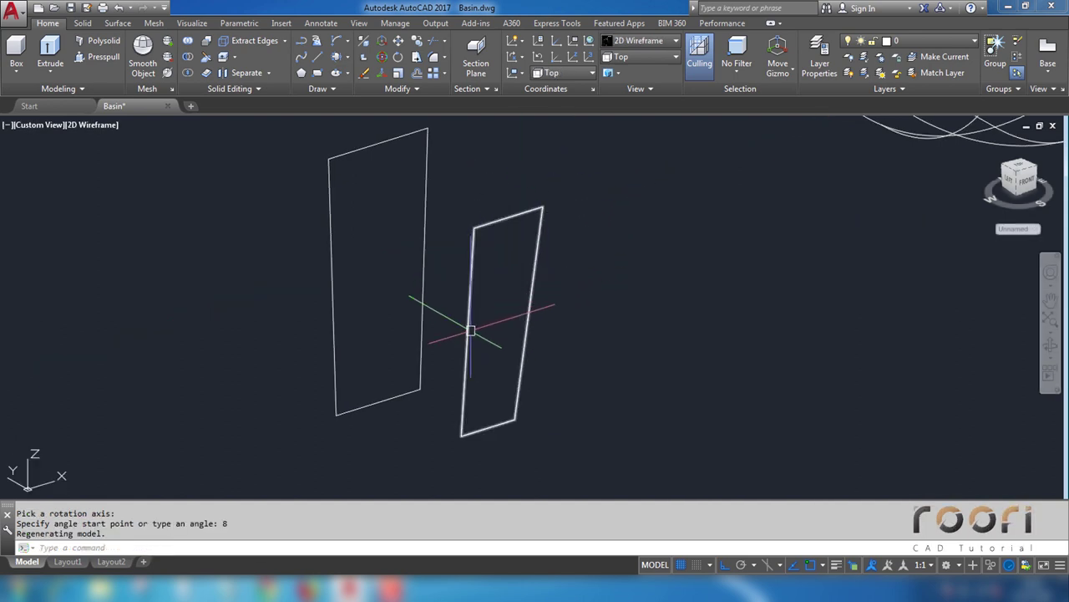
{"action": "middle_click_drag", "start_coordinate": [471, 323], "coordinate": [477, 326], "text": "shift"}
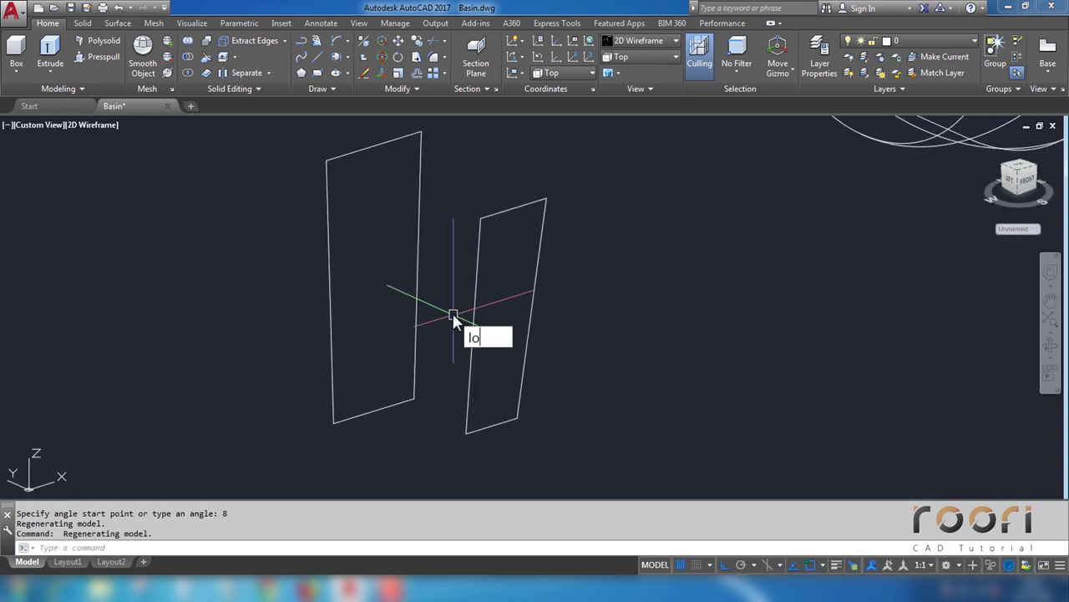
Step: Loft the right and left profiles into a single tapered solid
{"action": "key", "text": "Return"}
{"action": "left_click", "coordinate": [460, 333]}
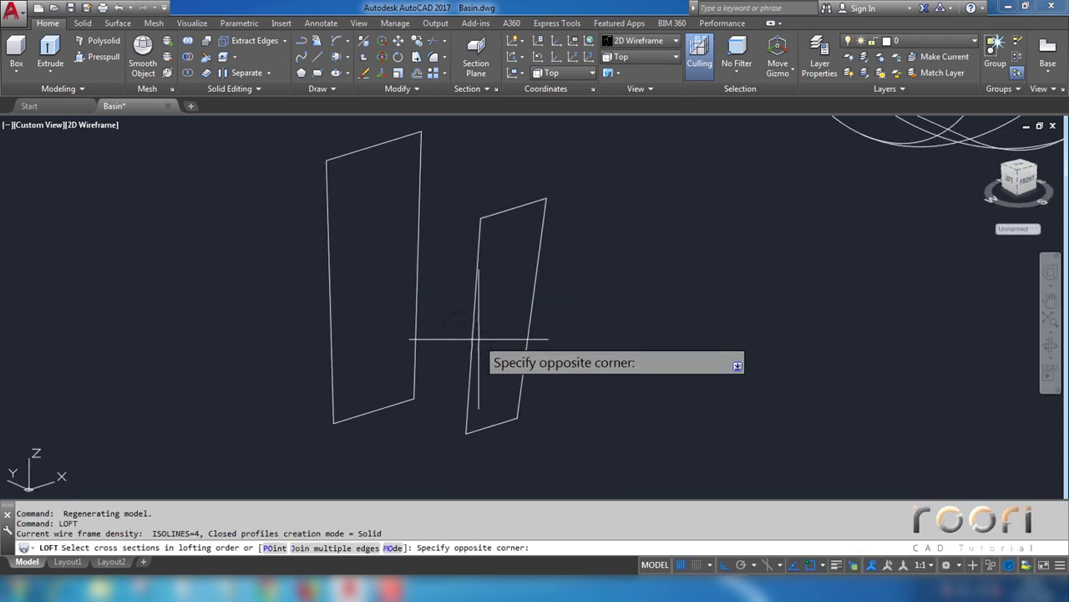
{"action": "left_click", "coordinate": [465, 334]}
{"action": "left_click", "coordinate": [333, 351]}
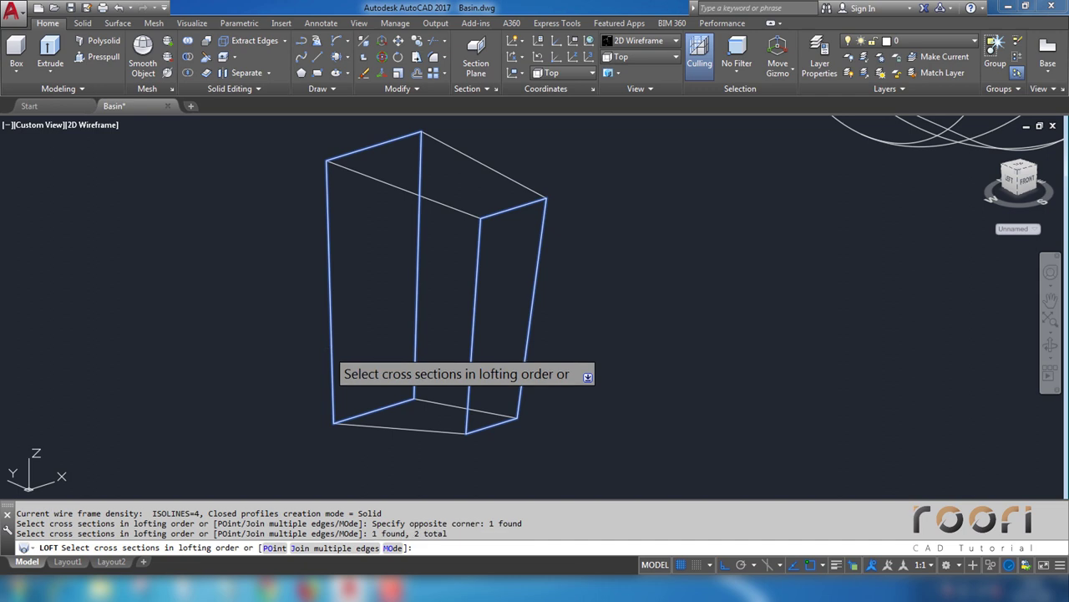
{"action": "key", "text": "Return"}
{"action": "key", "text": "Return"}
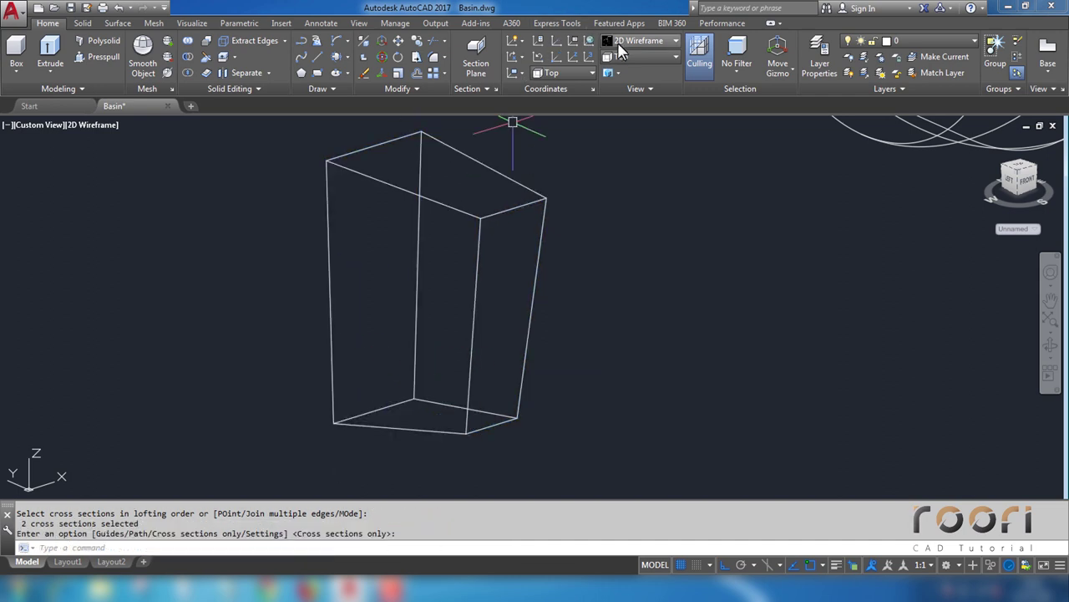
Step: Preview the solid in Realistic style, then return to 2D Wireframe
{"action": "left_click", "coordinate": [621, 41]}
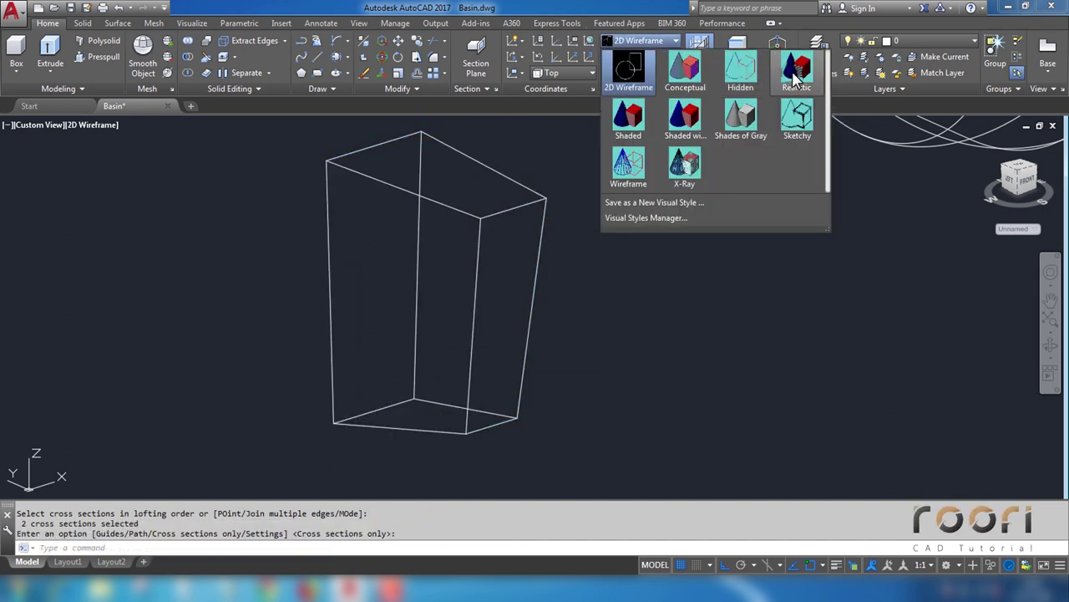
{"action": "left_click", "coordinate": [794, 69]}
{"action": "left_click", "coordinate": [623, 42]}
{"action": "left_click", "coordinate": [624, 69]}
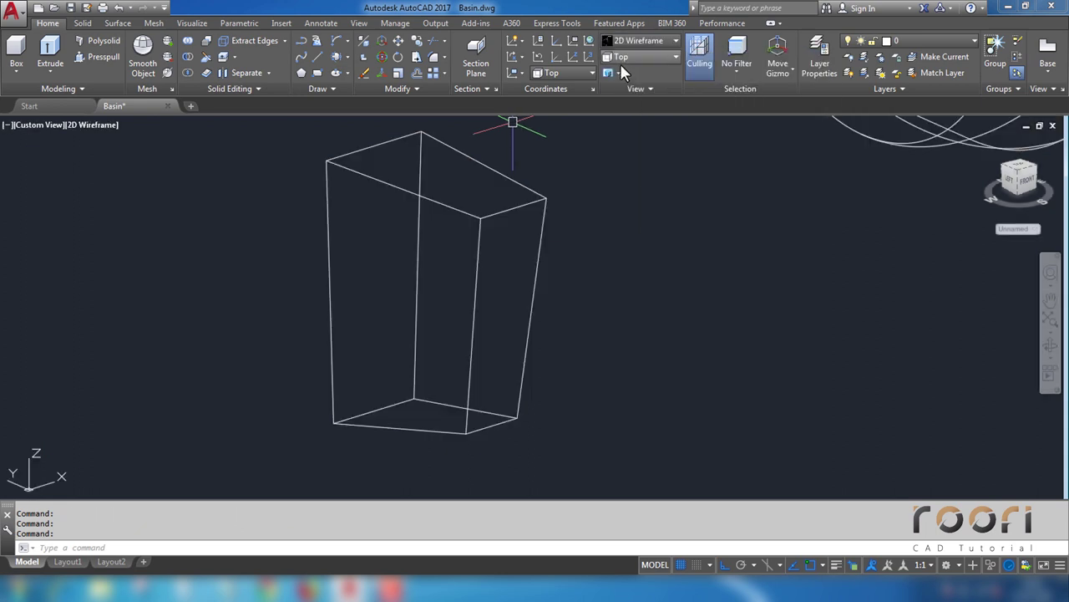
Step: Fillet the pedestal's bottom front edge with radius 100
{"action": "left_click", "coordinate": [447, 63]}
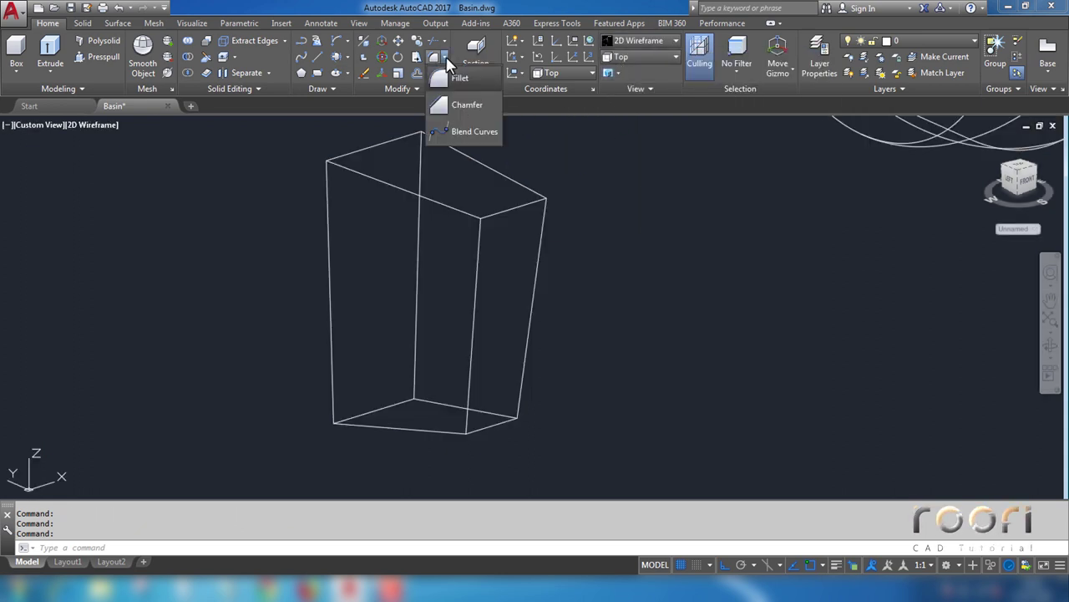
{"action": "left_click", "coordinate": [459, 80]}
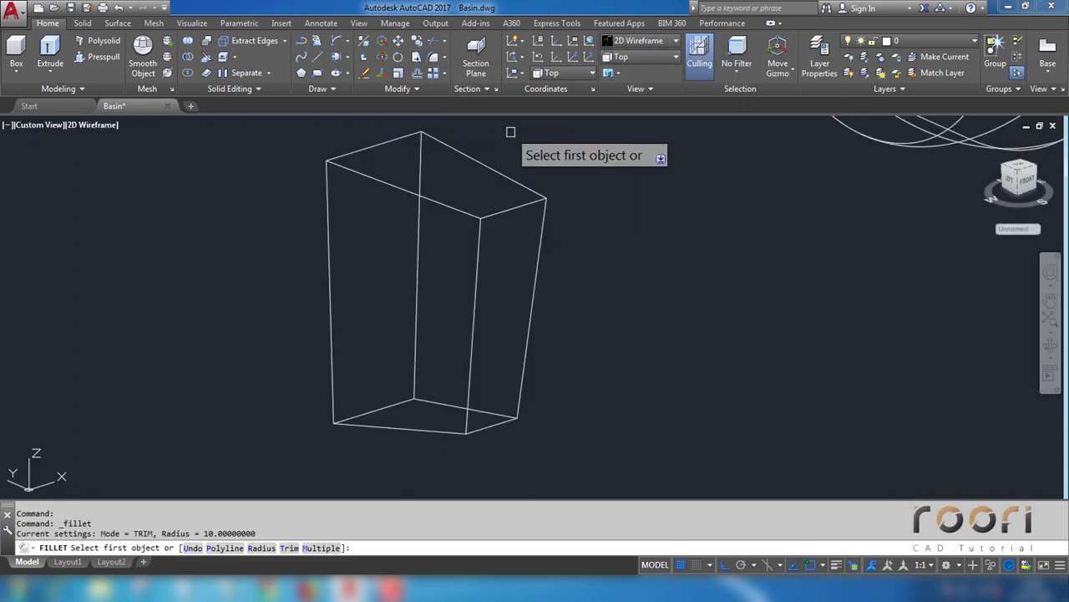
{"action": "type", "text": "r"}
{"action": "key", "text": "Return"}
{"action": "type", "text": "100"}
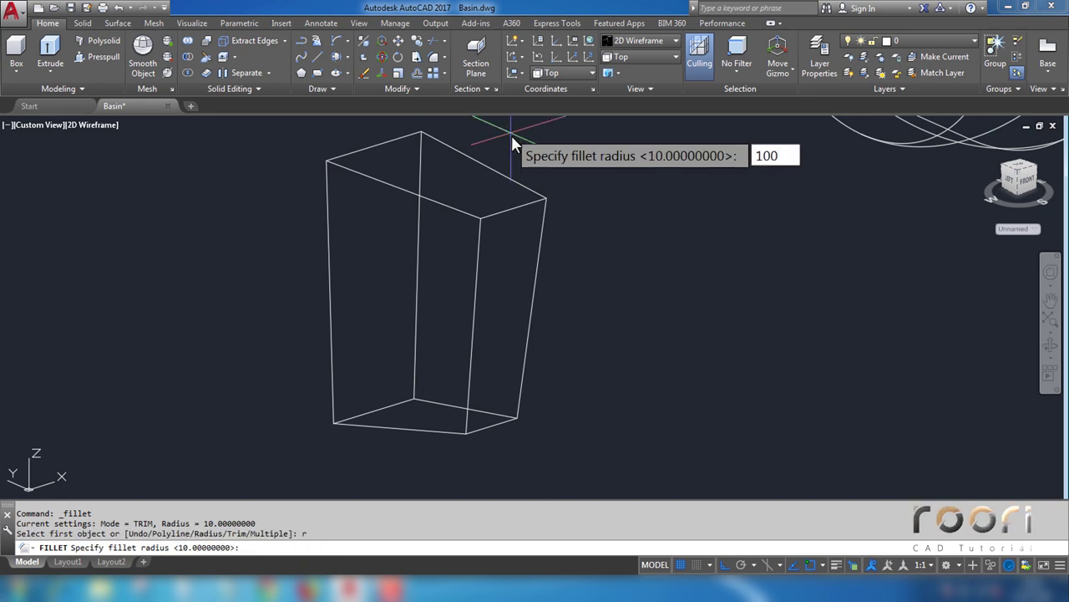
{"action": "key", "text": "Return"}
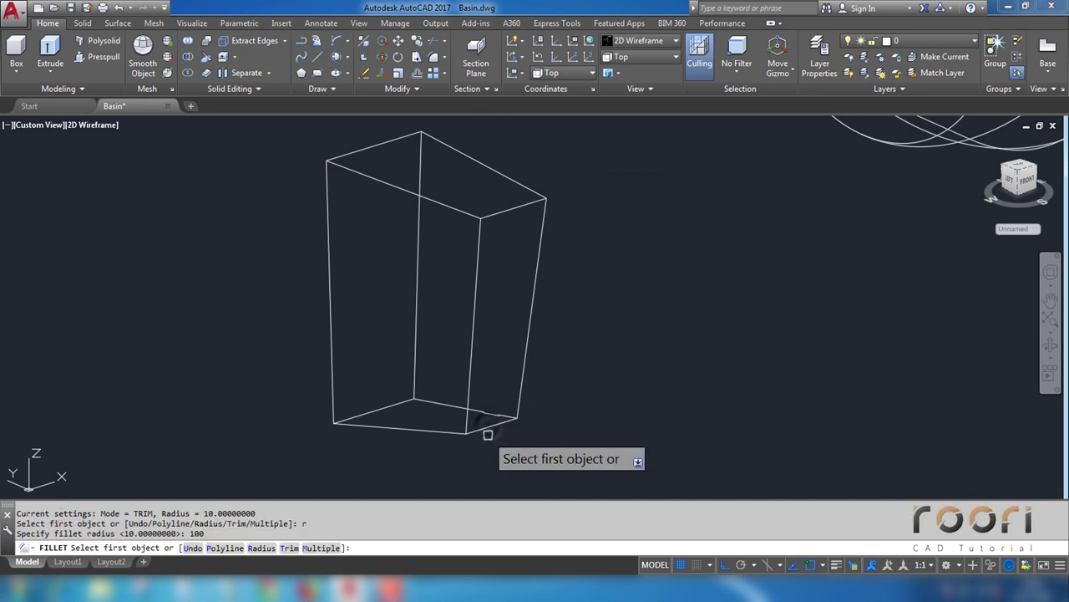
{"action": "left_click", "coordinate": [493, 427]}
{"action": "key", "text": "Return"}
{"action": "left_click", "coordinate": [490, 429]}
{"action": "key", "text": "Return"}
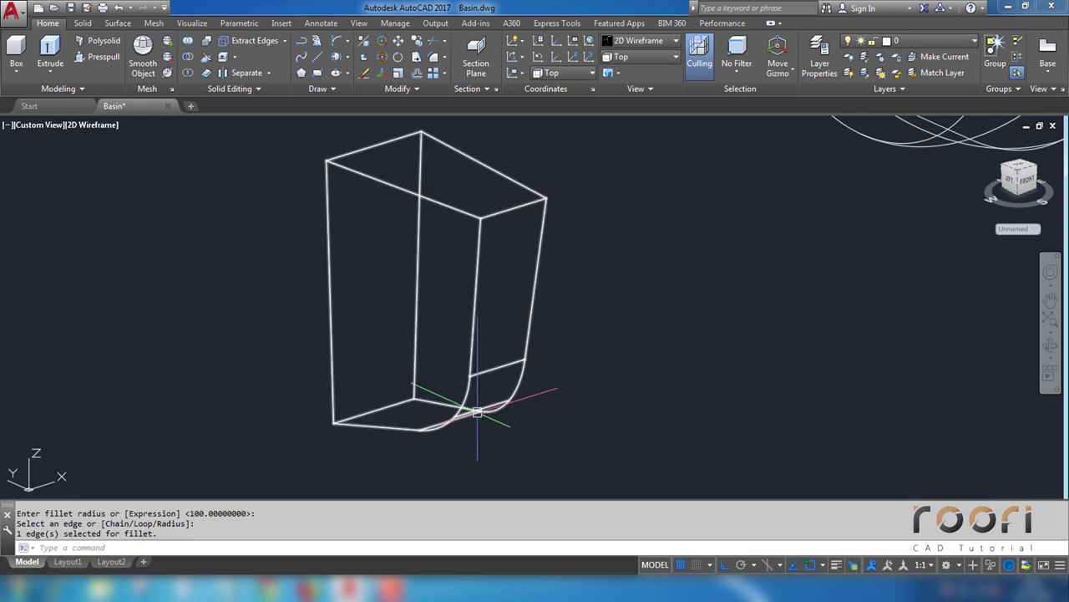
{"action": "key", "text": "Escape"}
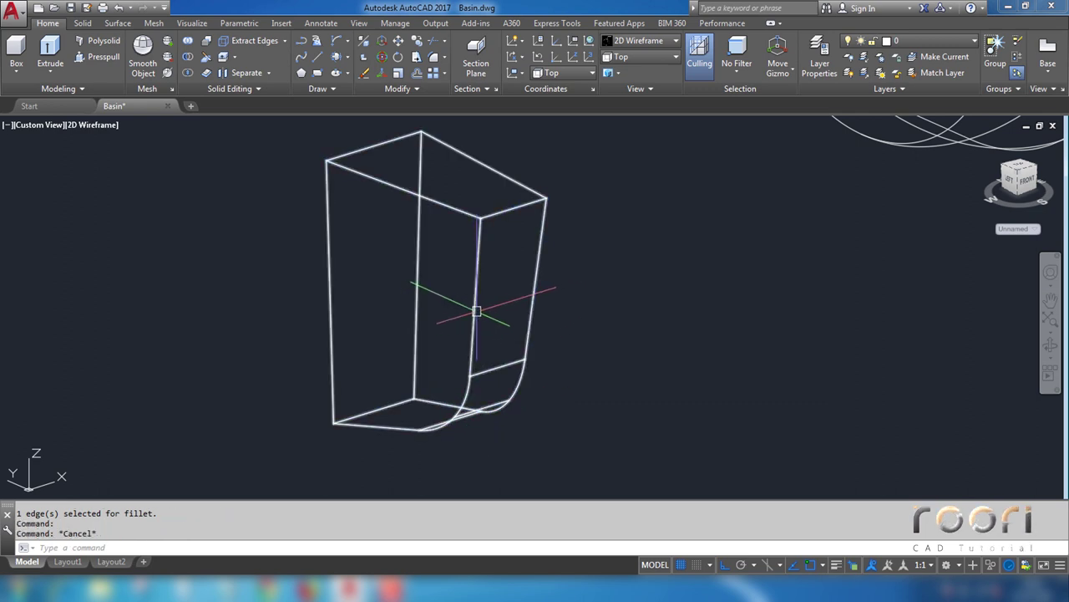
Step: Fillet six side and bottom edges of the pedestal at radius 40
{"action": "left_click", "coordinate": [445, 60]}
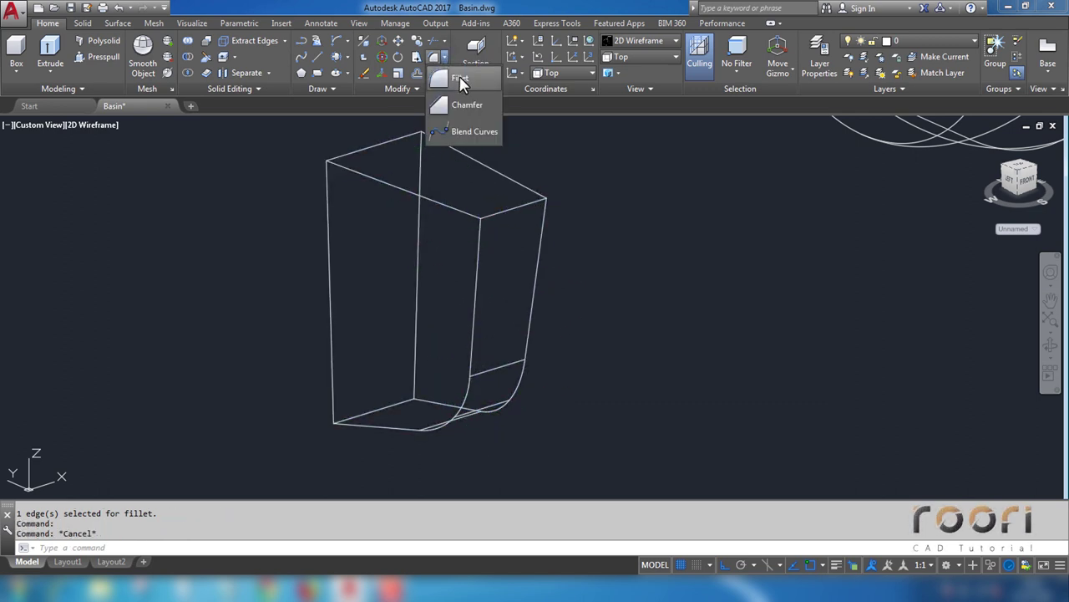
{"action": "left_click", "coordinate": [460, 80]}
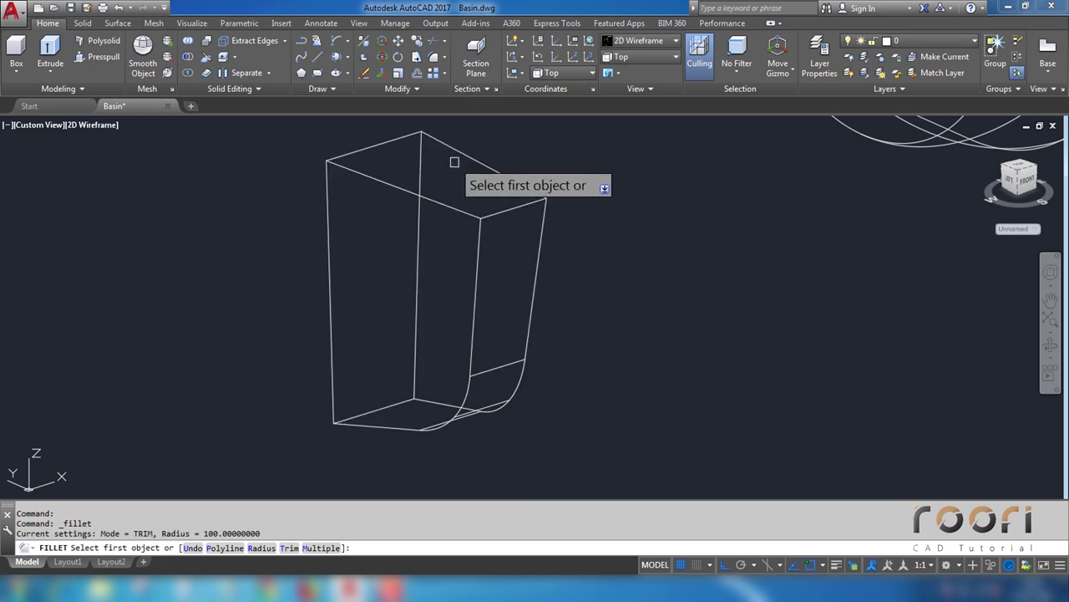
{"action": "type", "text": "r"}
{"action": "key", "text": "Return"}
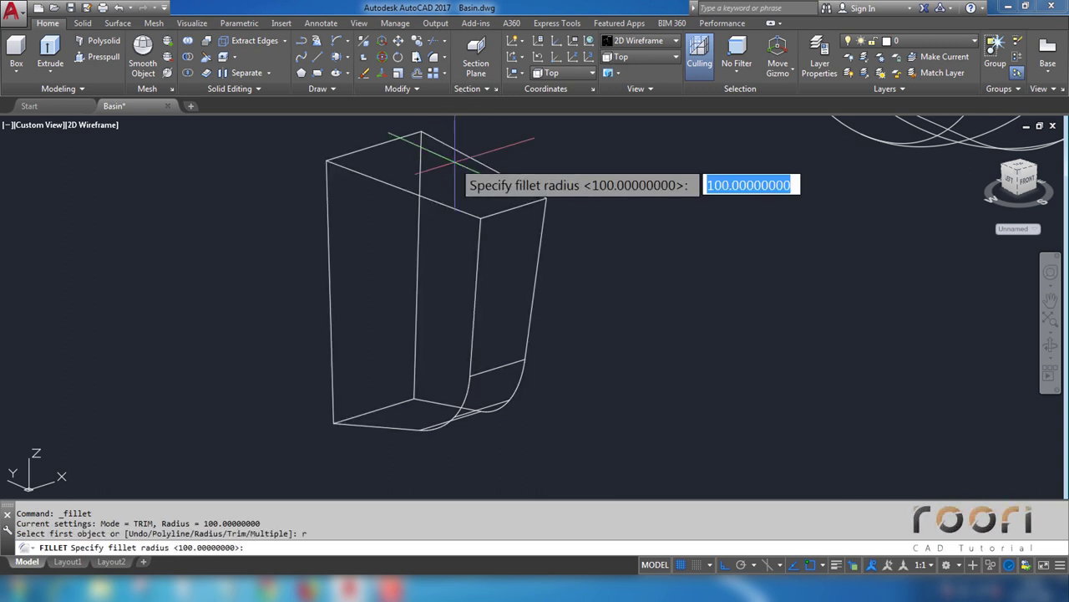
{"action": "type", "text": "40"}
{"action": "key", "text": "Return"}
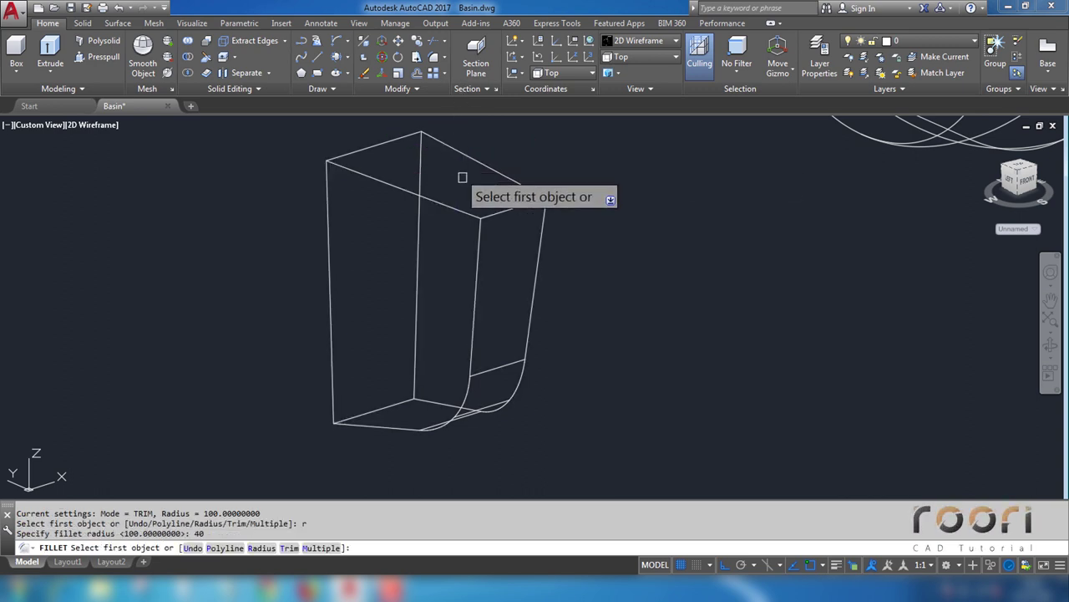
{"action": "left_click", "coordinate": [395, 432]}
{"action": "key", "text": "Return"}
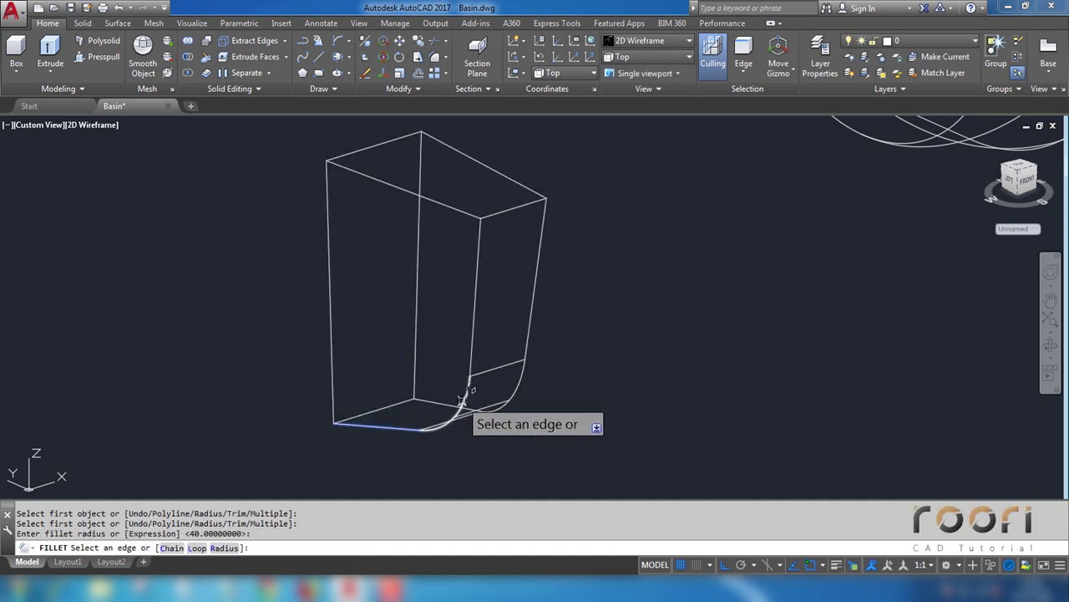
{"action": "left_click", "coordinate": [461, 399]}
{"action": "left_click", "coordinate": [470, 364]}
{"action": "left_click", "coordinate": [442, 401]}
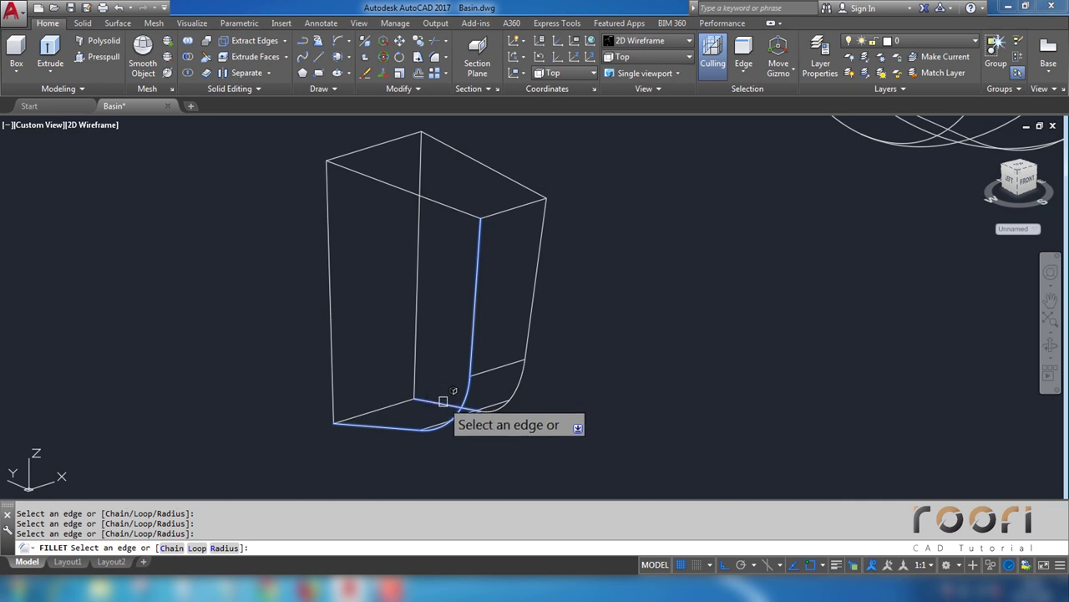
{"action": "left_click", "coordinate": [508, 391]}
{"action": "left_click", "coordinate": [524, 349]}
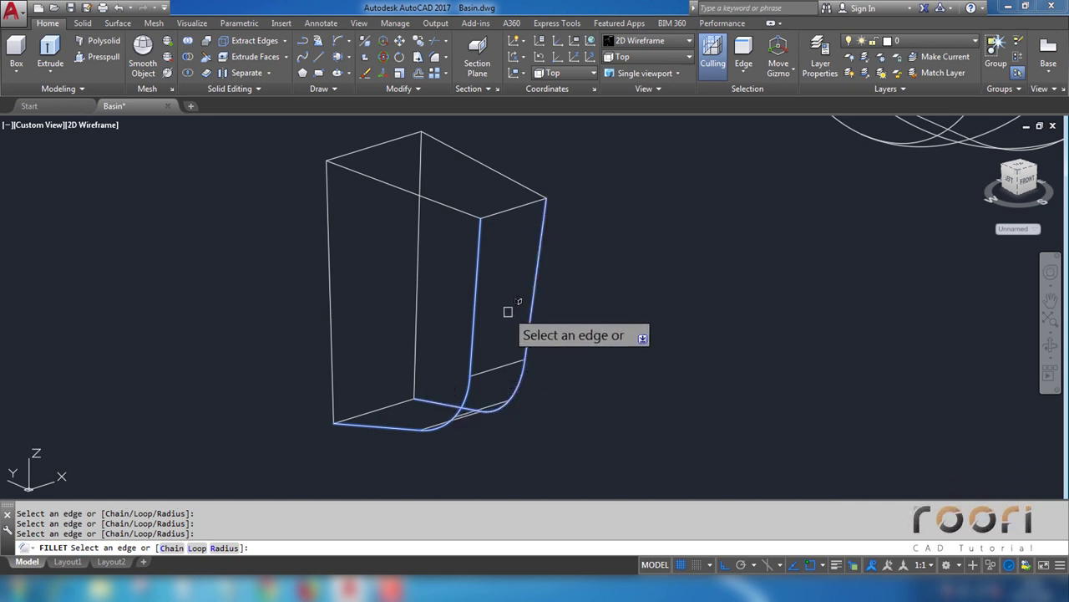
{"action": "key", "text": "Return"}
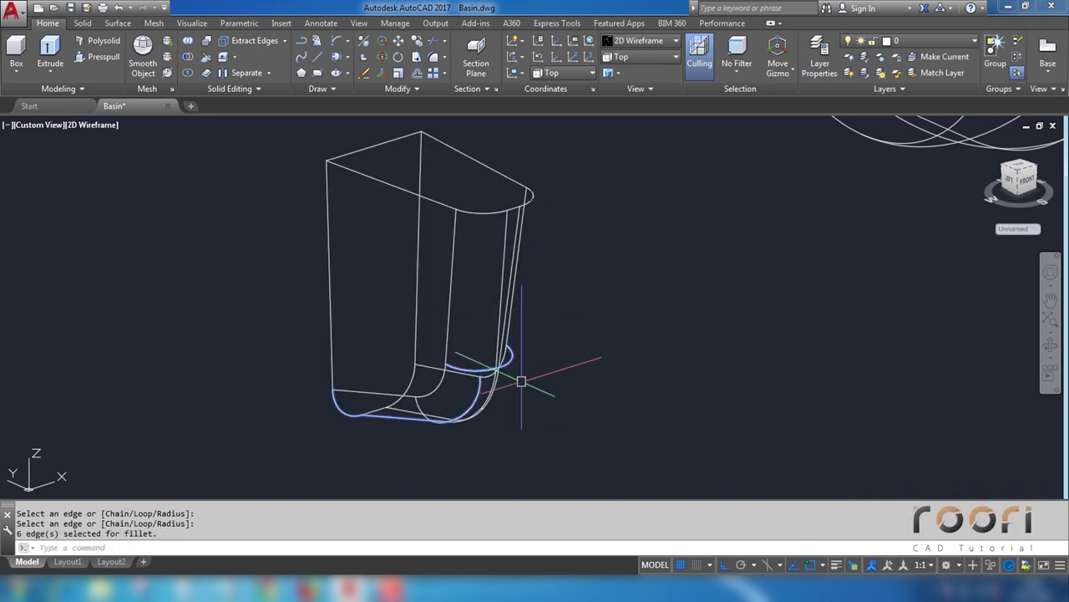
{"action": "key", "text": "Escape"}
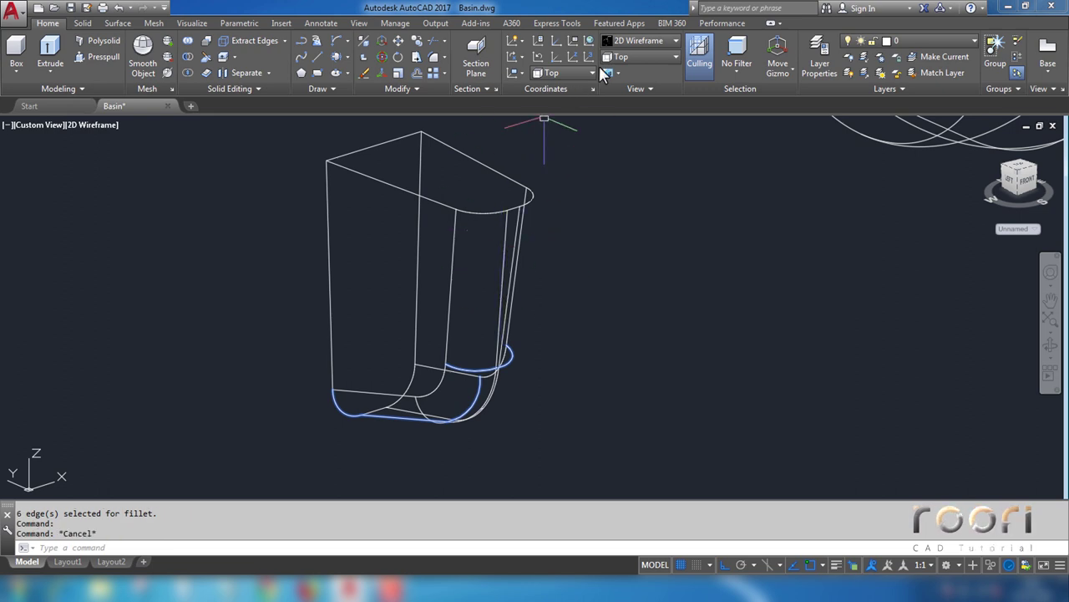
Step: Inspect the rounded pedestal in Realistic style, then return to 2D Wireframe
{"action": "left_click", "coordinate": [632, 44]}
{"action": "left_click", "coordinate": [798, 75]}
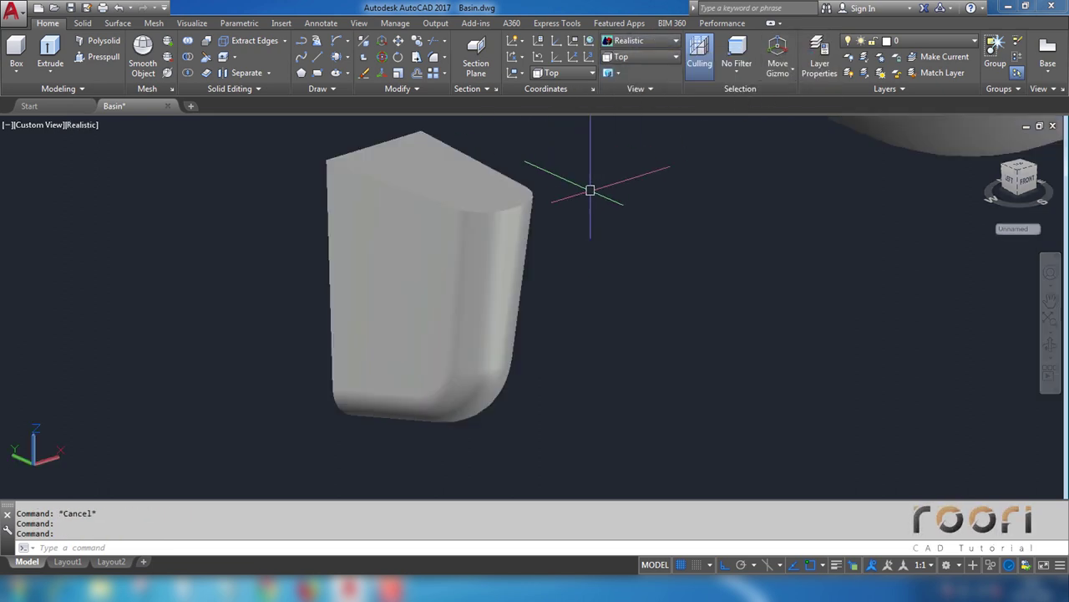
{"action": "middle_click_drag", "start_coordinate": [444, 309], "coordinate": [444, 188], "text": "shift"}
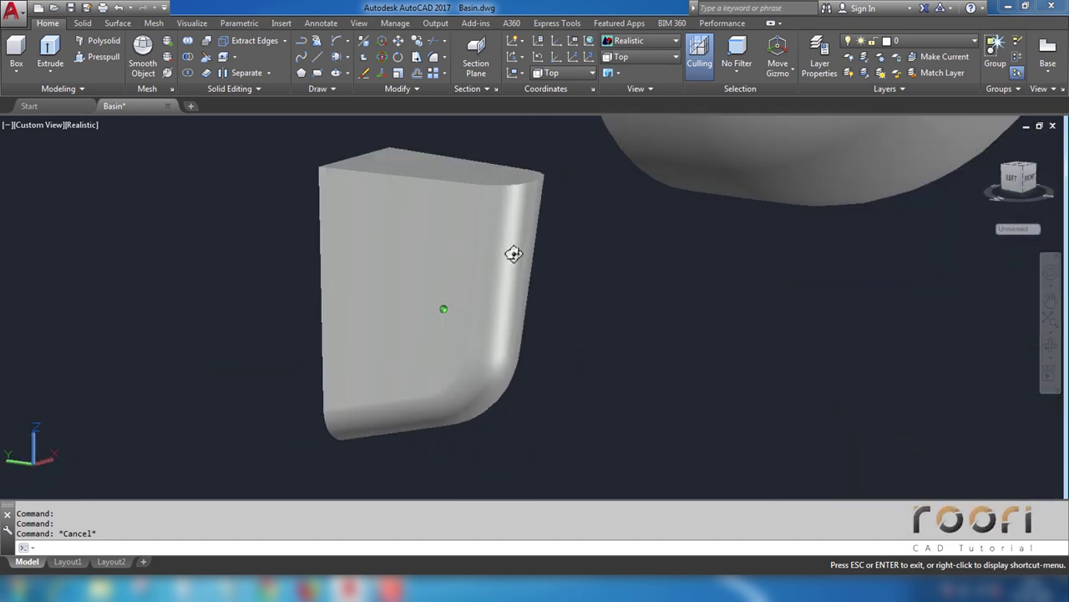
{"action": "mouse_move", "coordinate": [444, 189]}
{"action": "middle_mouse_down", "text": "shift"}
{"action": "mouse_move", "coordinate": [487, 269]}
{"action": "mouse_move", "coordinate": [411, 351]}
{"action": "mouse_move", "coordinate": [544, 148]}
{"action": "middle_mouse_up", "text": "shift"}
{"action": "scroll", "coordinate": [487, 270], "scroll_direction": "down", "scroll_amount": 2}
{"action": "left_click", "coordinate": [639, 40]}
{"action": "left_click", "coordinate": [629, 52]}
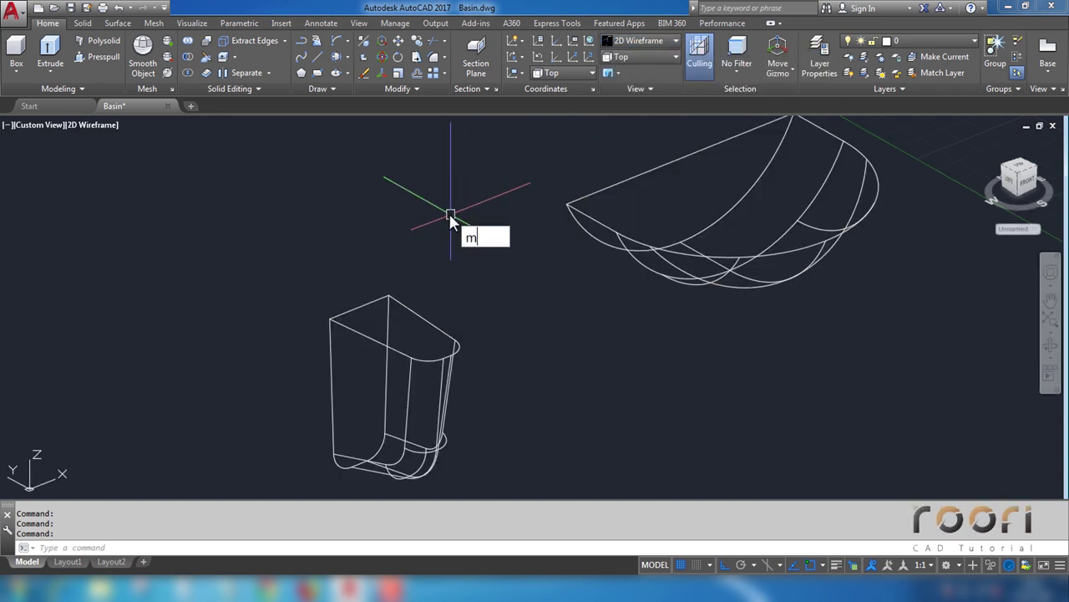
Step: Move the pedestal from its top corner to sit beneath the basin
{"action": "key", "text": "Return"}
{"action": "left_click", "coordinate": [422, 318]}
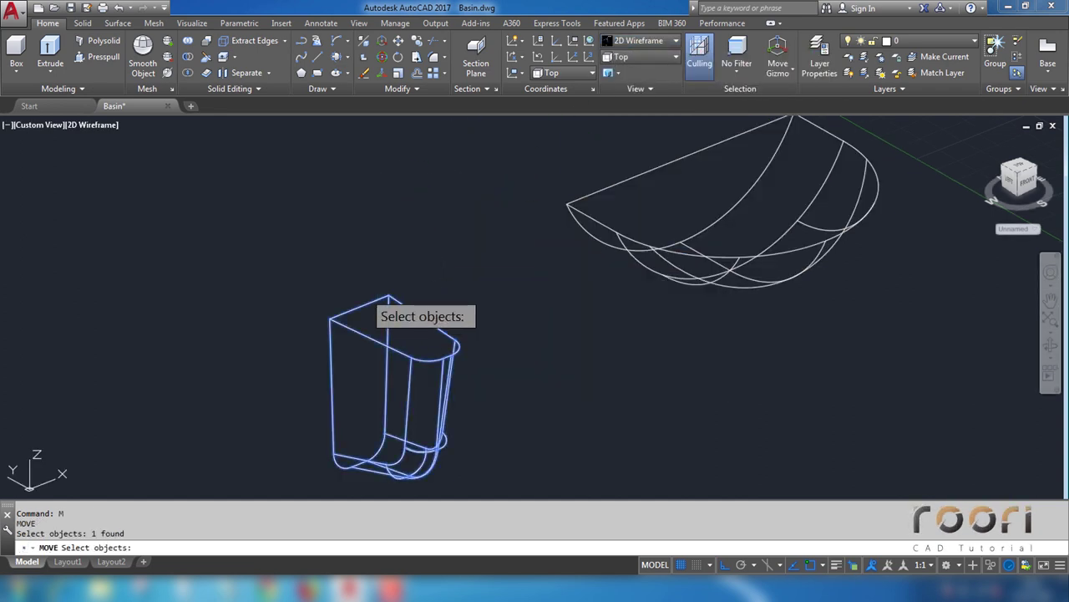
{"action": "key", "text": "Return"}
{"action": "scroll", "coordinate": [350, 309], "scroll_direction": "up", "scroll_amount": 4}
{"action": "left_click", "coordinate": [339, 321]}
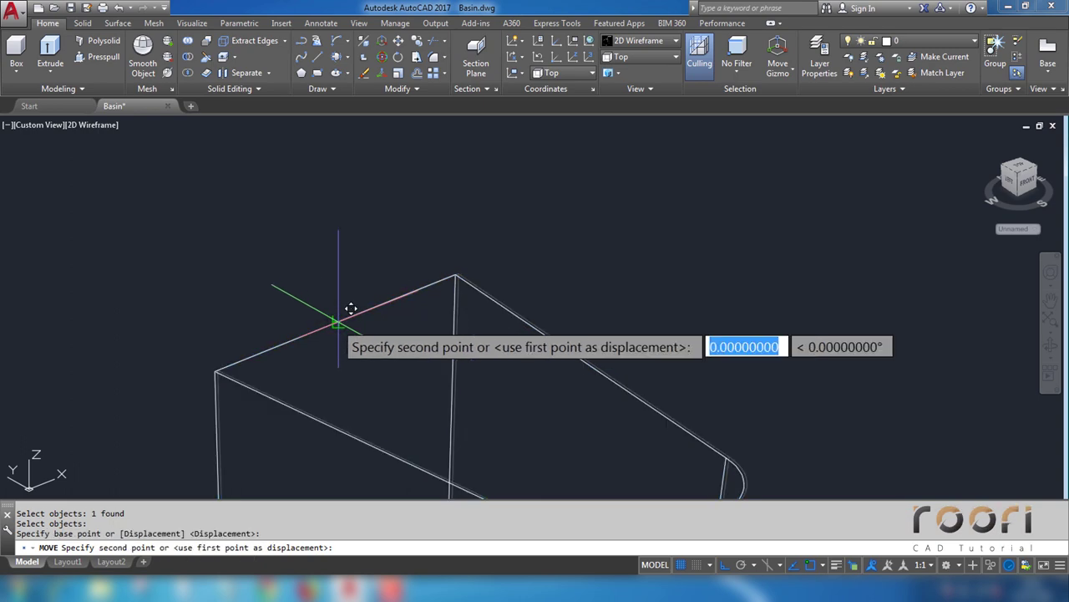
{"action": "scroll", "coordinate": [351, 310], "scroll_direction": "down", "scroll_amount": 5}
{"action": "middle_click_drag", "start_coordinate": [443, 313], "coordinate": [446, 350], "text": "shift"}
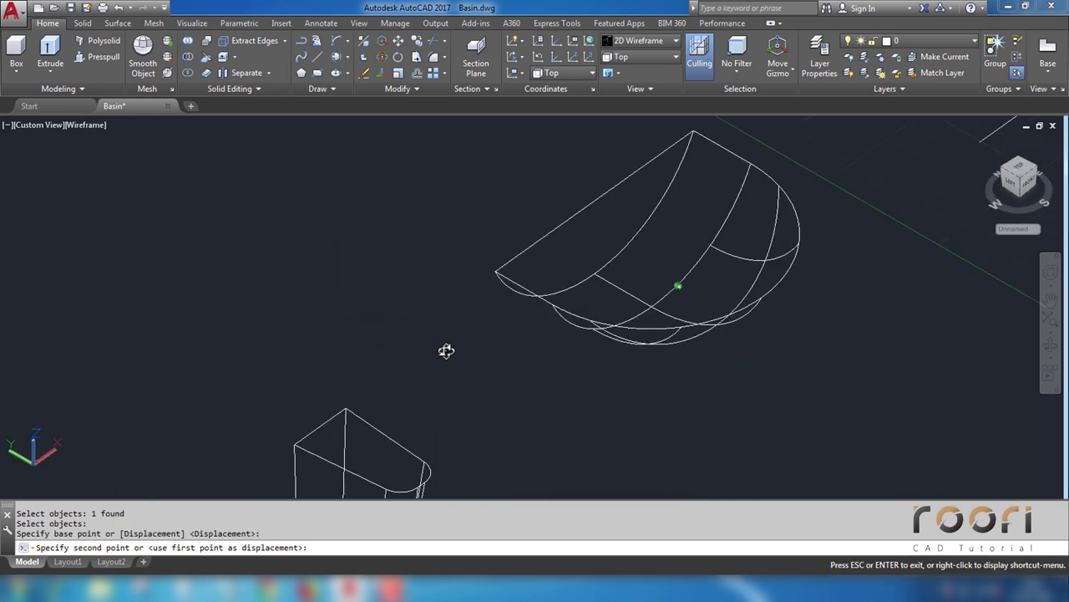
{"action": "scroll", "coordinate": [467, 318], "scroll_direction": "up", "scroll_amount": 2}
{"action": "scroll", "coordinate": [657, 270], "scroll_direction": "up", "scroll_amount": 2}
{"action": "scroll", "coordinate": [617, 250], "scroll_direction": "up", "scroll_amount": 2}
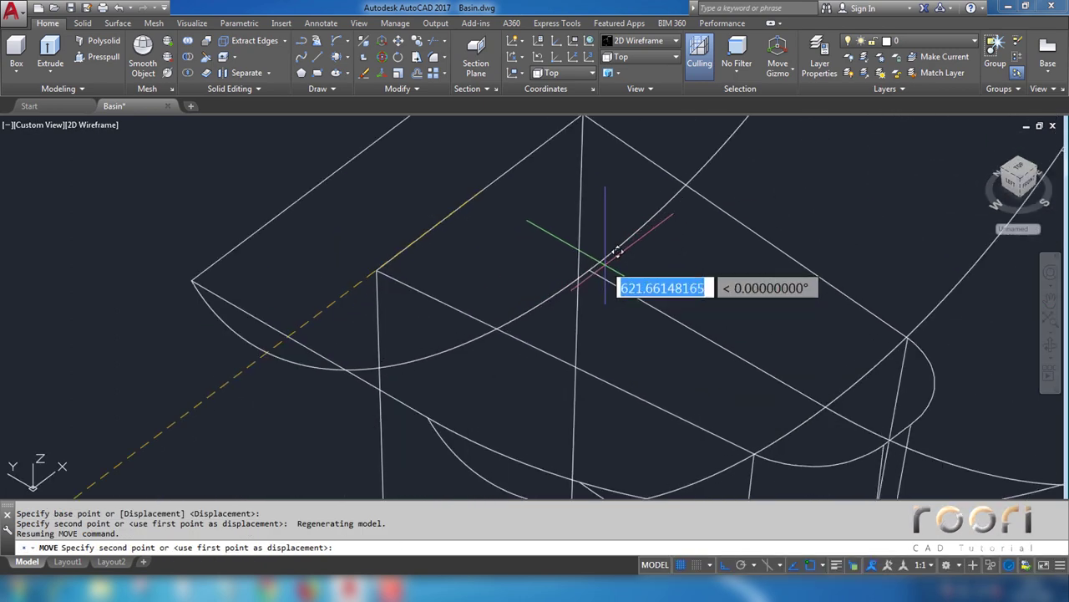
{"action": "left_click", "coordinate": [604, 251]}
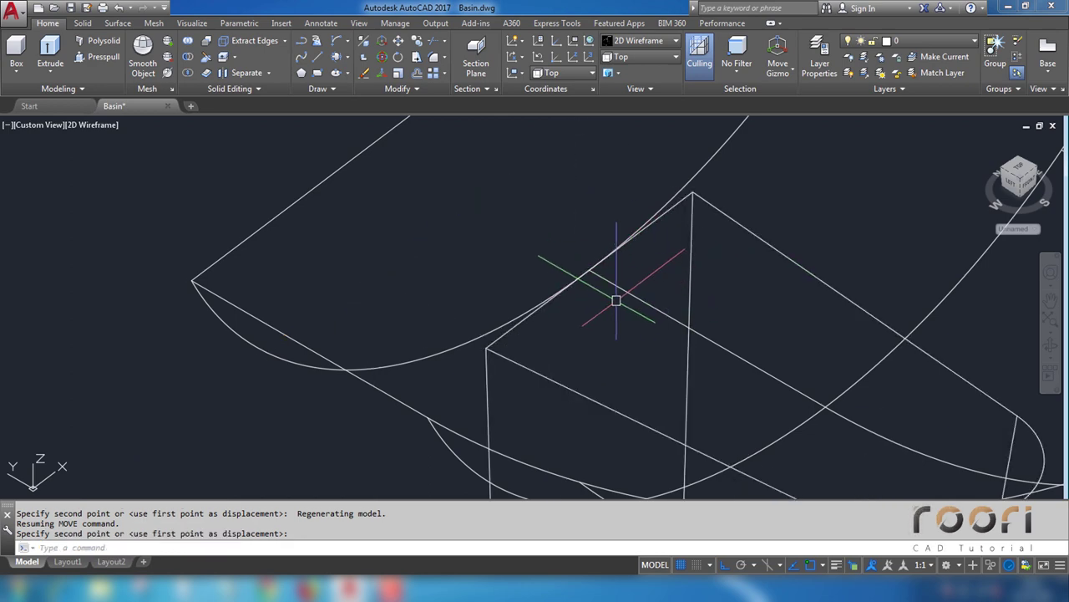
{"action": "scroll", "coordinate": [616, 300], "scroll_direction": "down", "scroll_amount": 3}
{"action": "scroll", "coordinate": [615, 296], "scroll_direction": "up", "scroll_amount": 4}
{"action": "scroll", "coordinate": [594, 295], "scroll_direction": "down", "scroll_amount": 3}
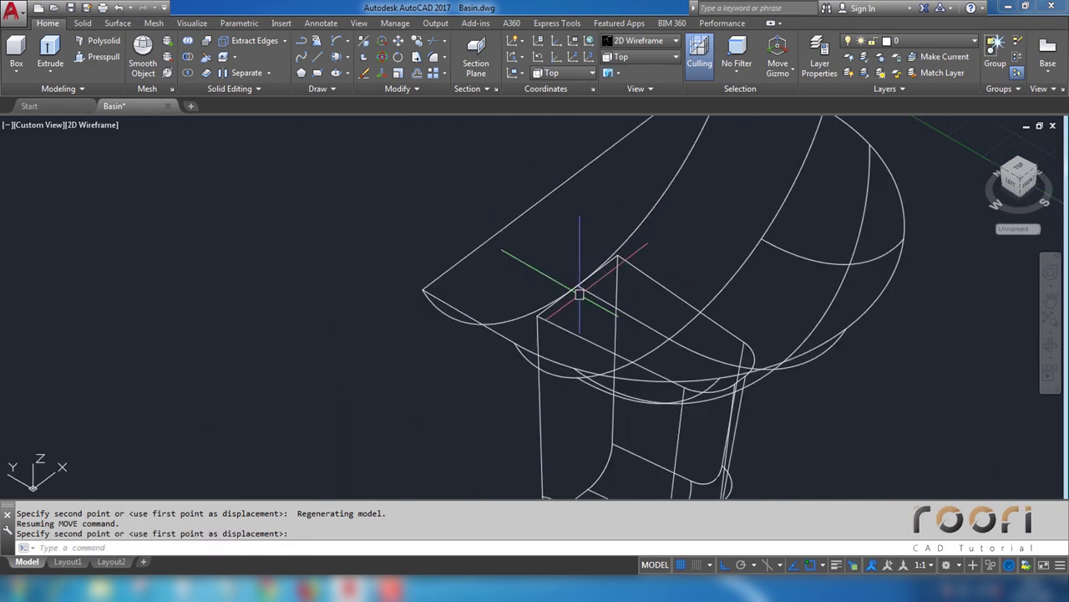
{"action": "scroll", "coordinate": [577, 292], "scroll_direction": "down", "scroll_amount": 1}
{"action": "middle_click_drag", "start_coordinate": [577, 276], "coordinate": [482, 264]}
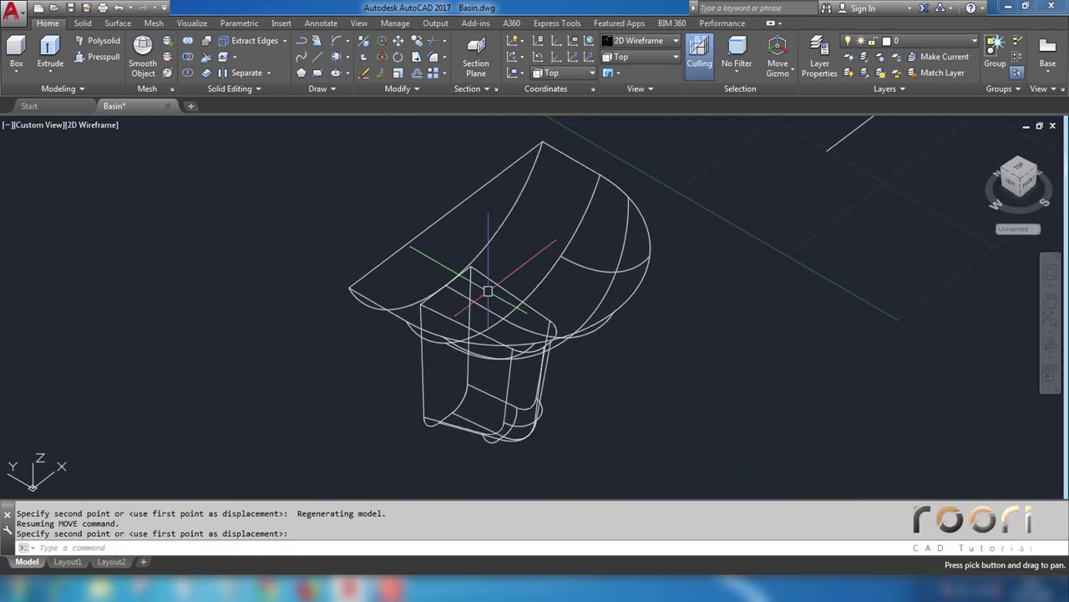
Step: In Left view, move the pedestal up 22 units, then orbit back to 3D from Top
{"action": "left_click", "coordinate": [645, 54]}
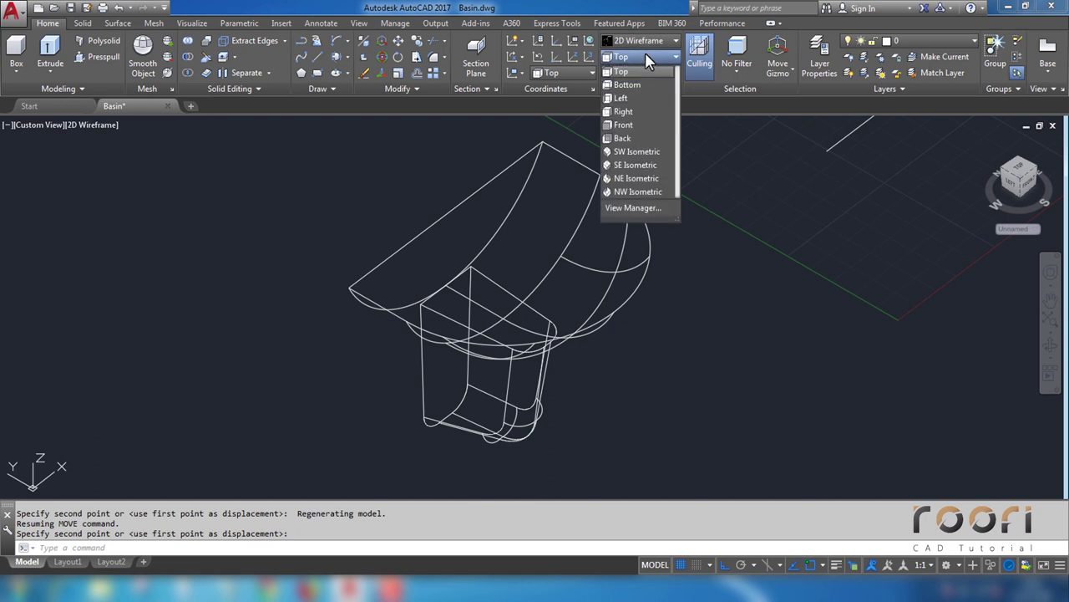
{"action": "left_click", "coordinate": [623, 98]}
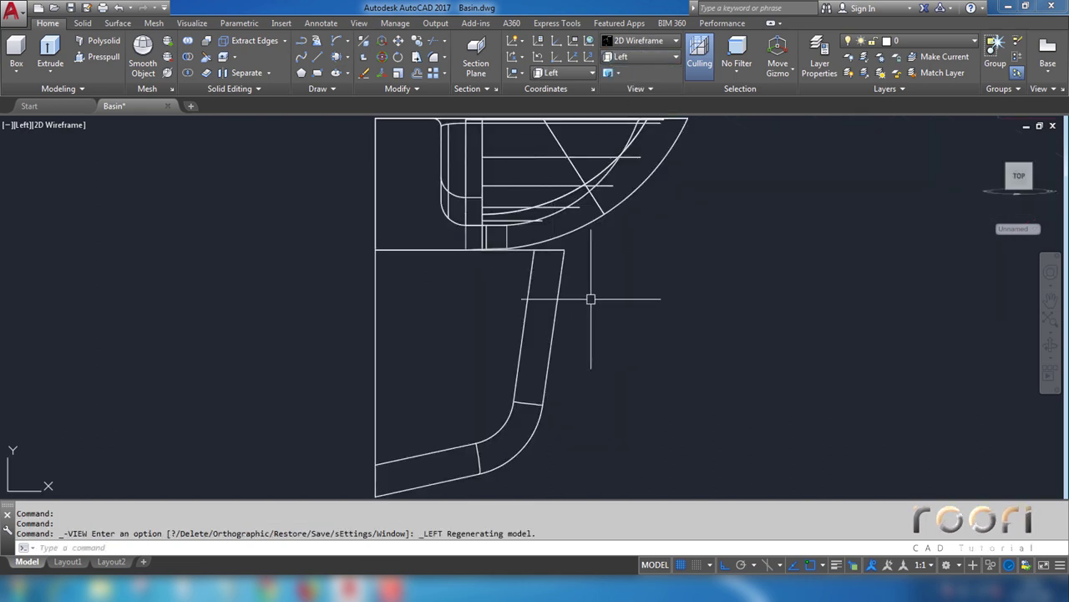
{"action": "type", "text": "M"}
{"action": "key", "text": "Return"}
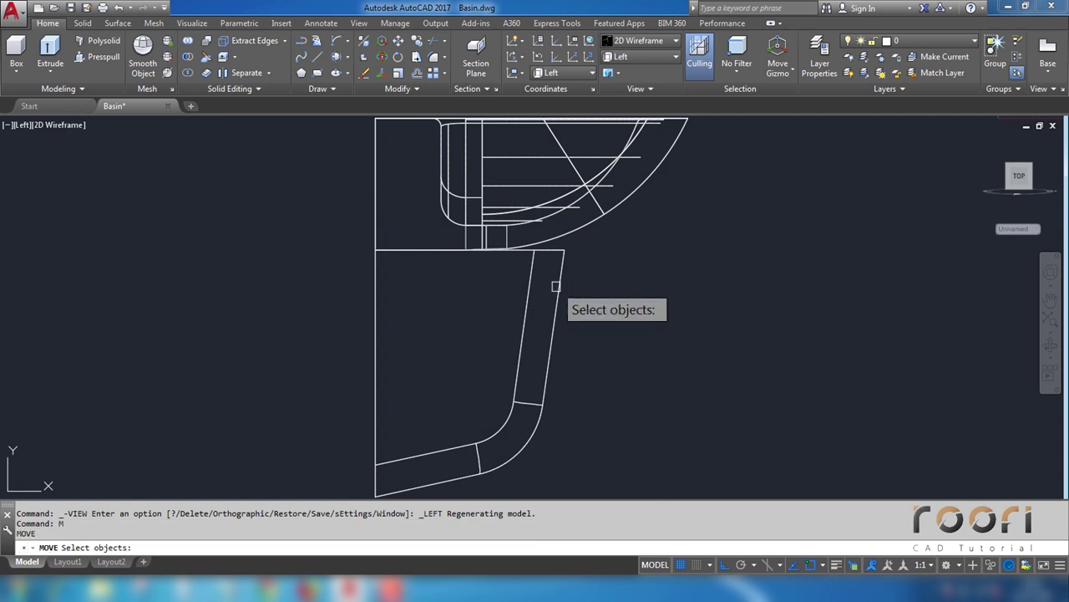
{"action": "left_click", "coordinate": [562, 290]}
{"action": "key", "text": "Return"}
{"action": "left_click", "coordinate": [617, 345]}
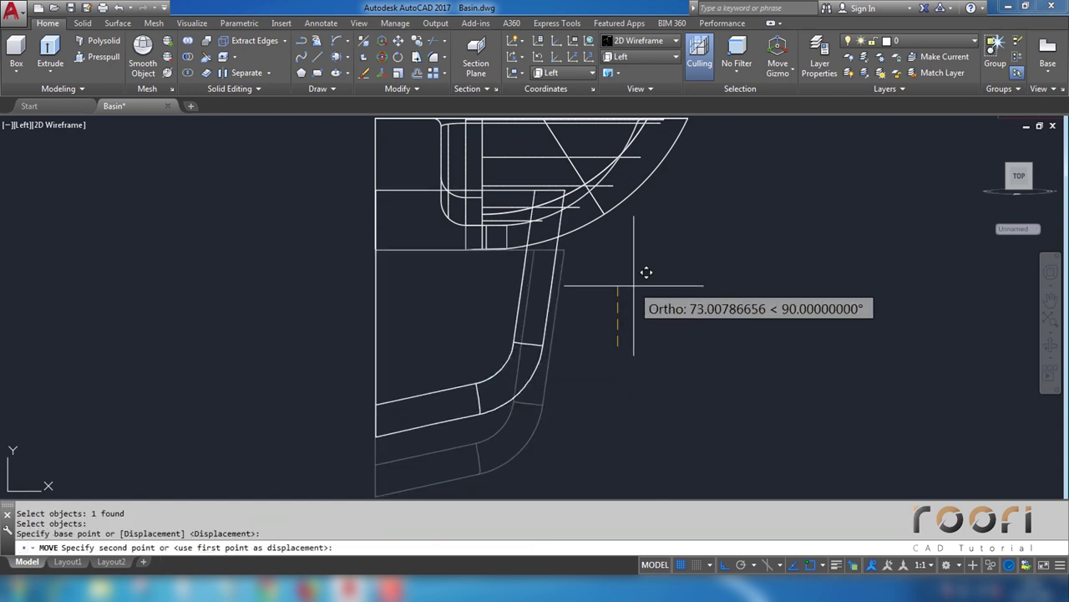
{"action": "type", "text": "22"}
{"action": "key", "text": "Return"}
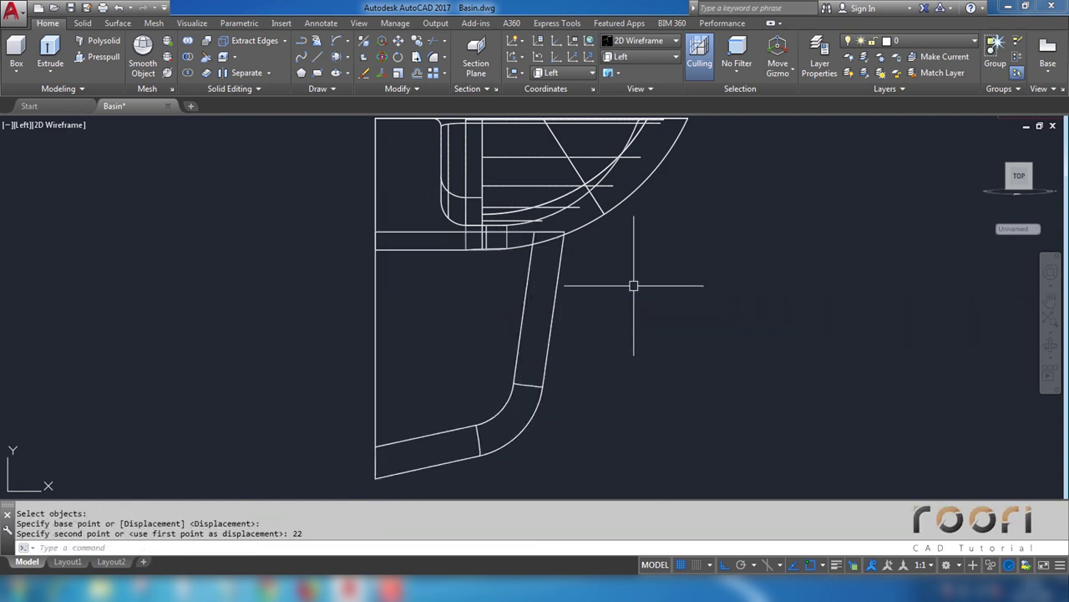
{"action": "left_click", "coordinate": [643, 59]}
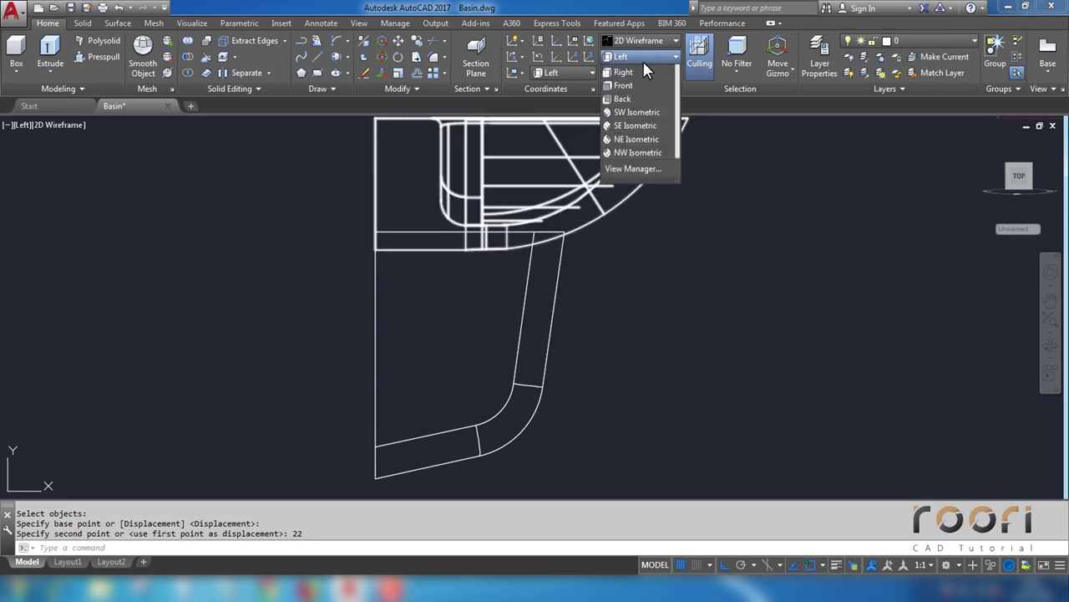
{"action": "left_click", "coordinate": [626, 72]}
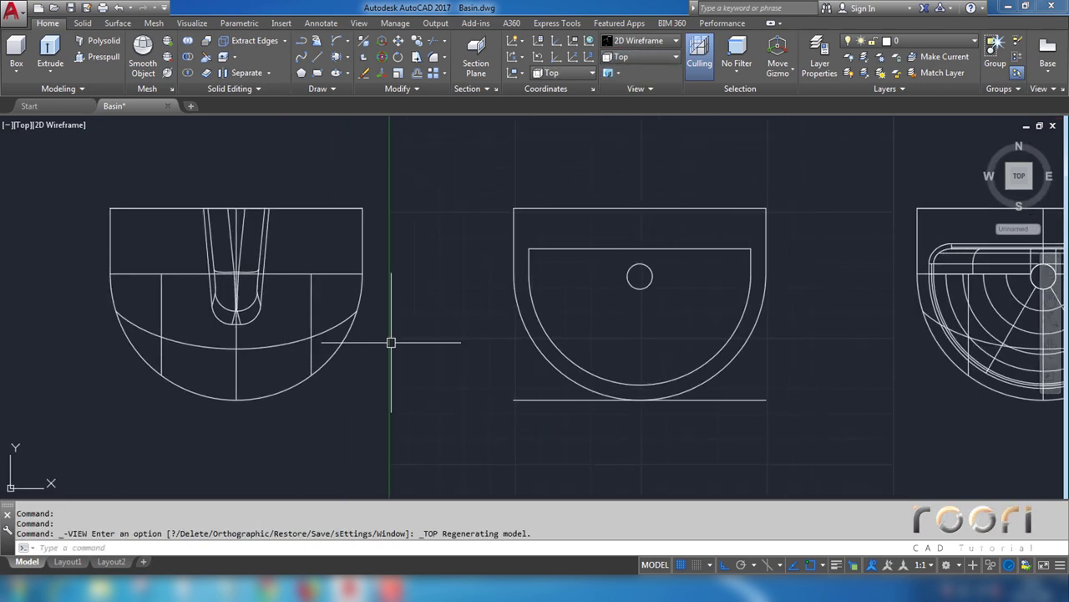
{"action": "mouse_move", "coordinate": [389, 341]}
{"action": "middle_mouse_down", "text": "shift"}
{"action": "mouse_move", "coordinate": [363, 346]}
{"action": "mouse_move", "coordinate": [356, 246]}
{"action": "mouse_move", "coordinate": [440, 306]}
{"action": "mouse_move", "coordinate": [468, 276]}
{"action": "middle_mouse_up", "text": "shift"}
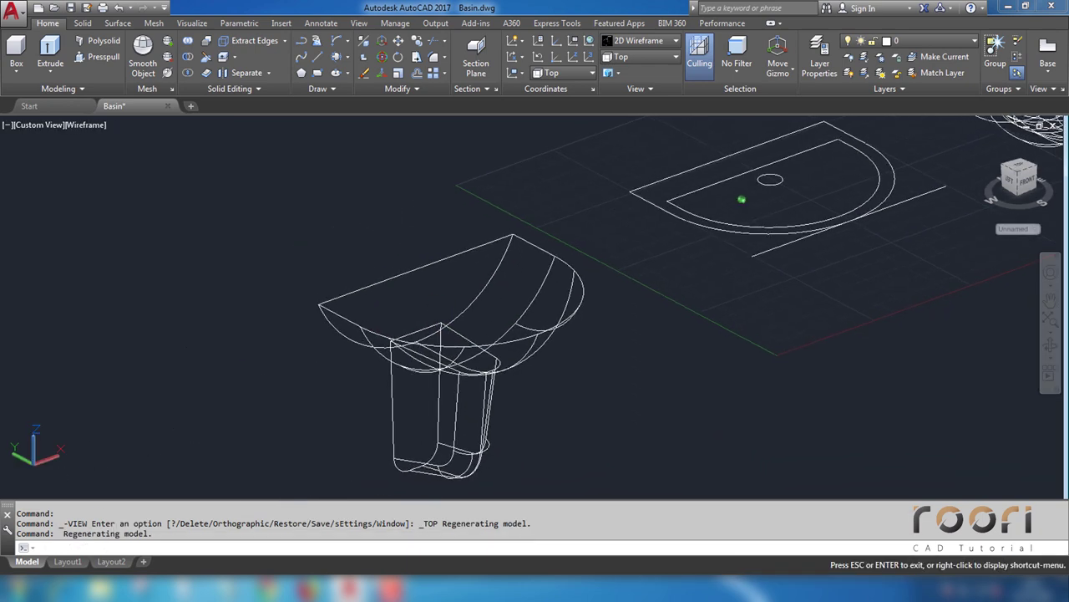
Step: In Realistic style, subtract the basin solid from the pedestal, leaving a curved top
{"action": "left_click", "coordinate": [639, 43]}
{"action": "left_click", "coordinate": [797, 70]}
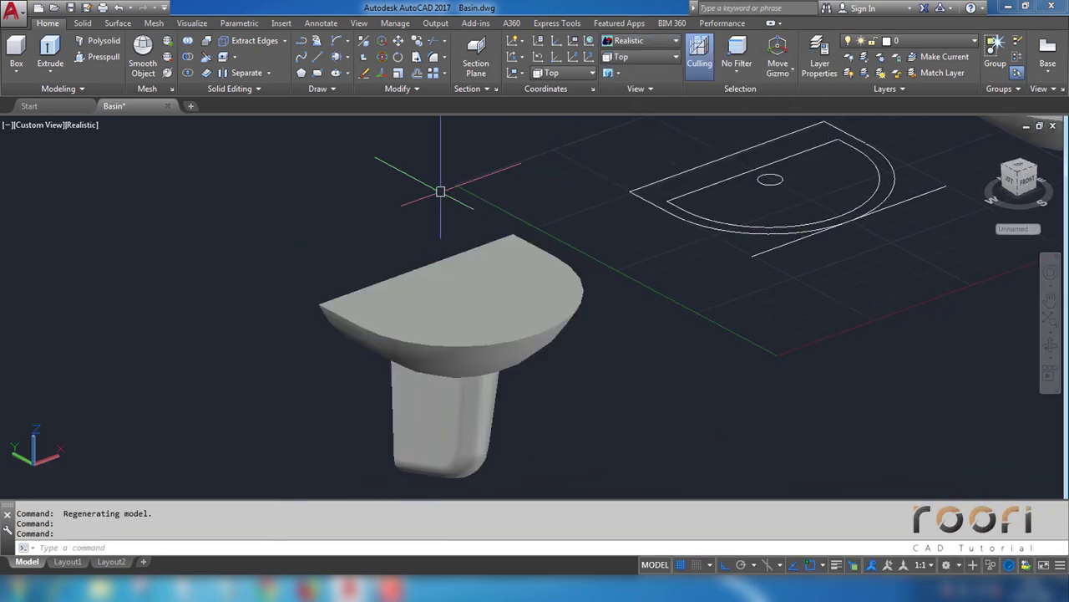
{"action": "type", "text": "sub"}
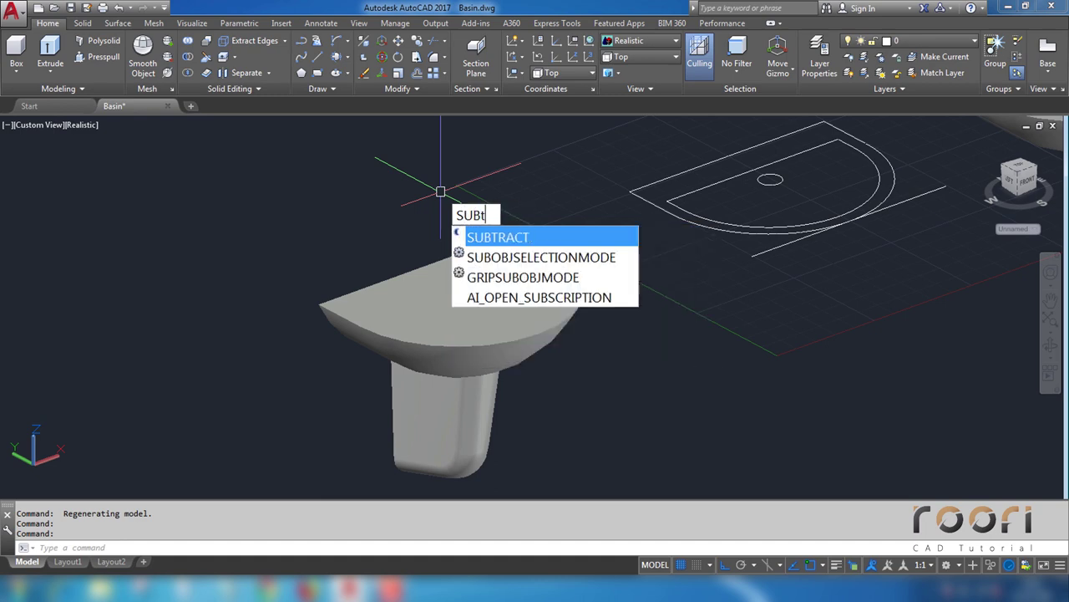
{"action": "type", "text": "tr"}
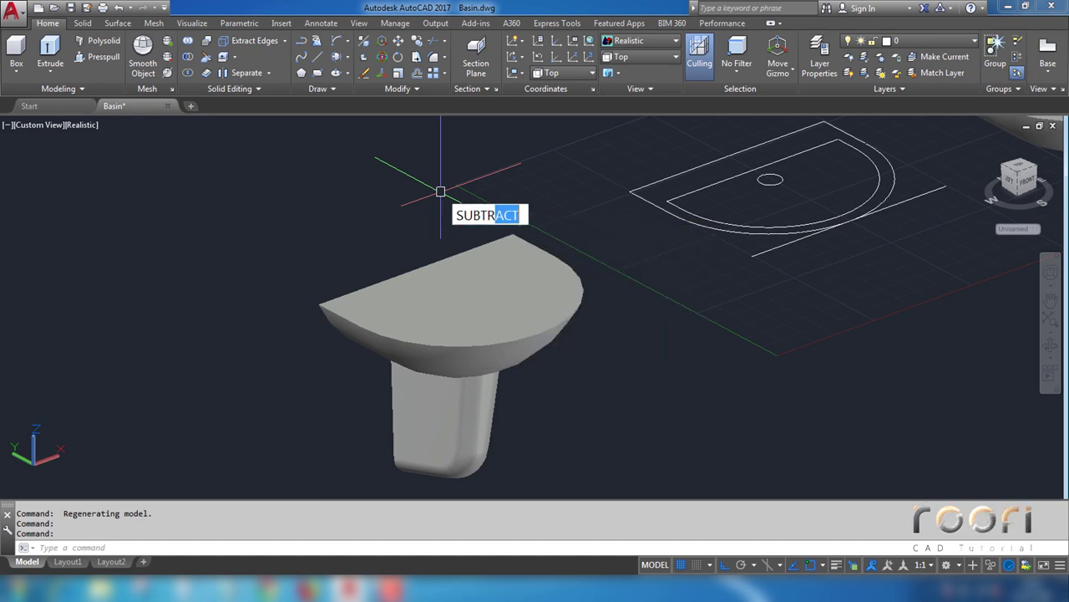
{"action": "key", "text": "Return"}
{"action": "left_click", "coordinate": [489, 414]}
{"action": "key", "text": "Return"}
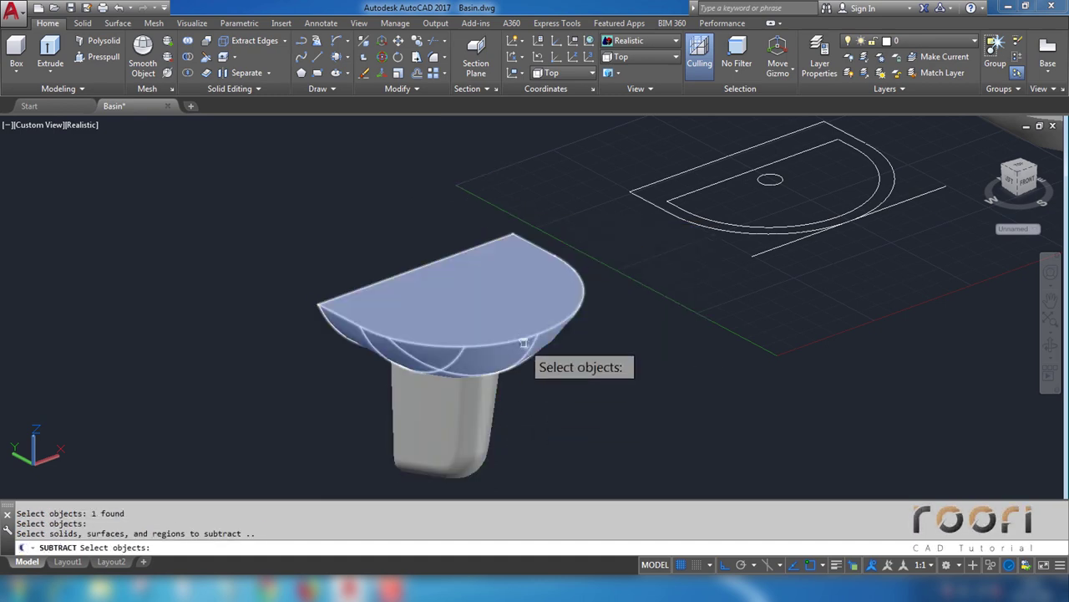
{"action": "left_click", "coordinate": [523, 344]}
{"action": "key", "text": "Return"}
{"action": "scroll", "coordinate": [463, 371], "scroll_direction": "up", "scroll_amount": 3}
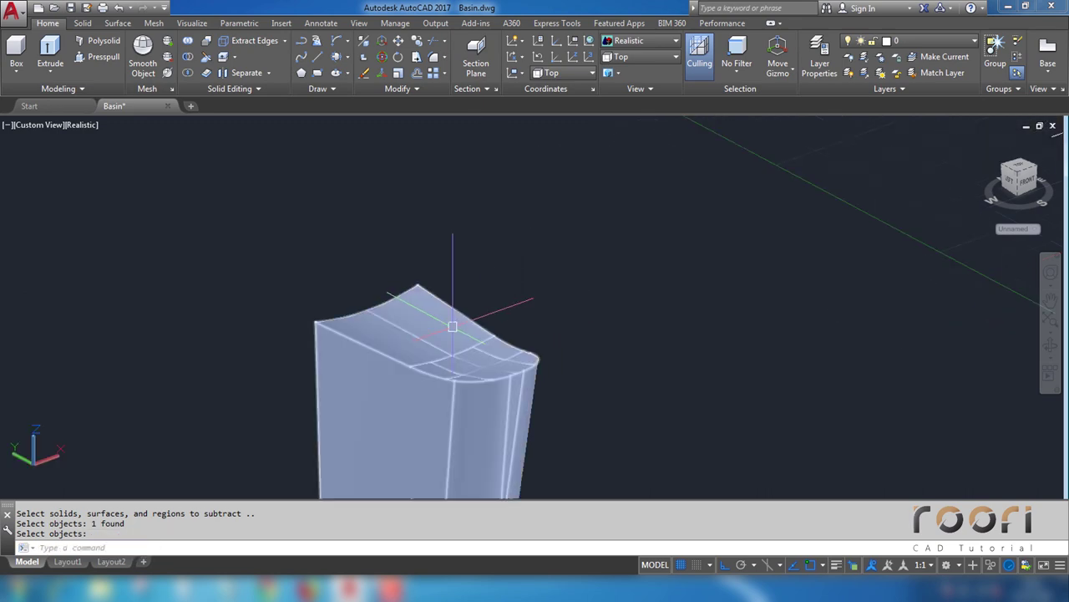
{"action": "key", "text": "Return"}
{"action": "middle_click_drag", "start_coordinate": [463, 371], "coordinate": [453, 341]}
{"action": "key", "text": "Escape"}
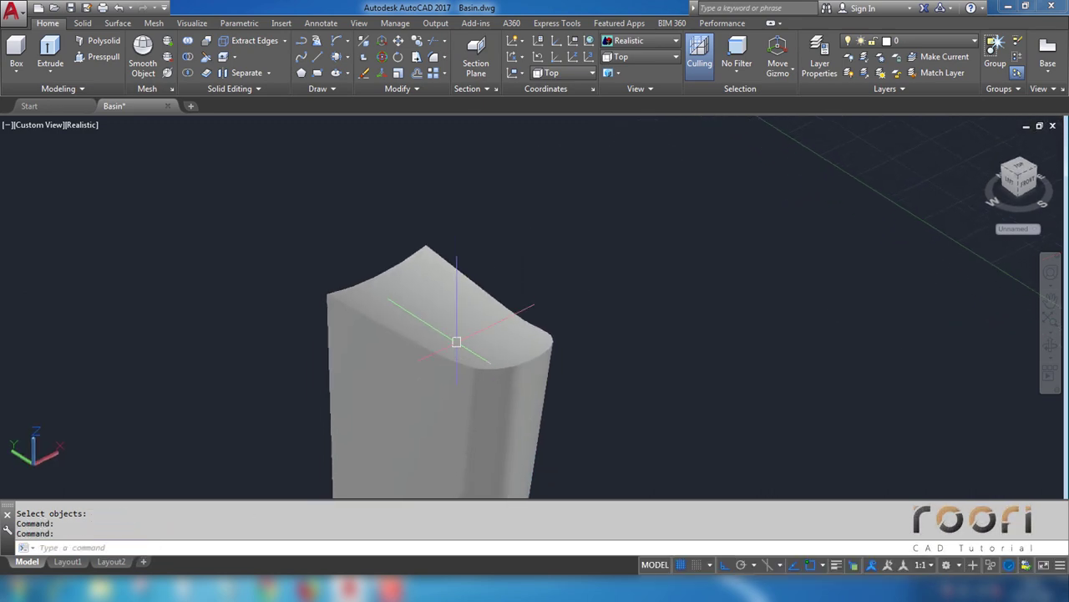
Step: Start a radius-3 fillet and pick the pedestal's first top edge
{"action": "left_click", "coordinate": [443, 57]}
{"action": "left_click", "coordinate": [458, 78]}
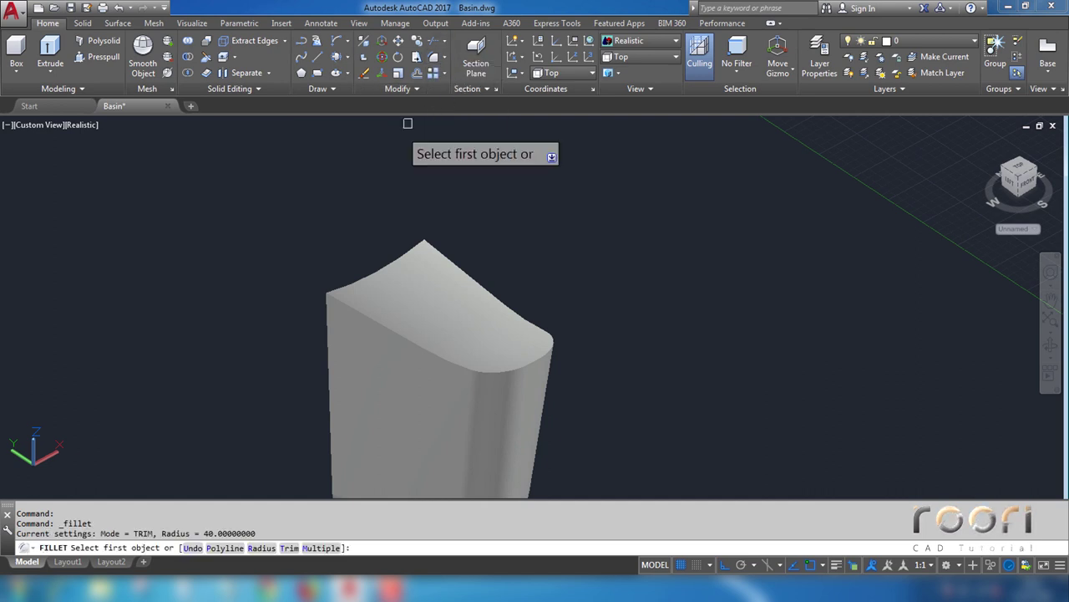
{"action": "type", "text": "r"}
{"action": "key", "text": "Return"}
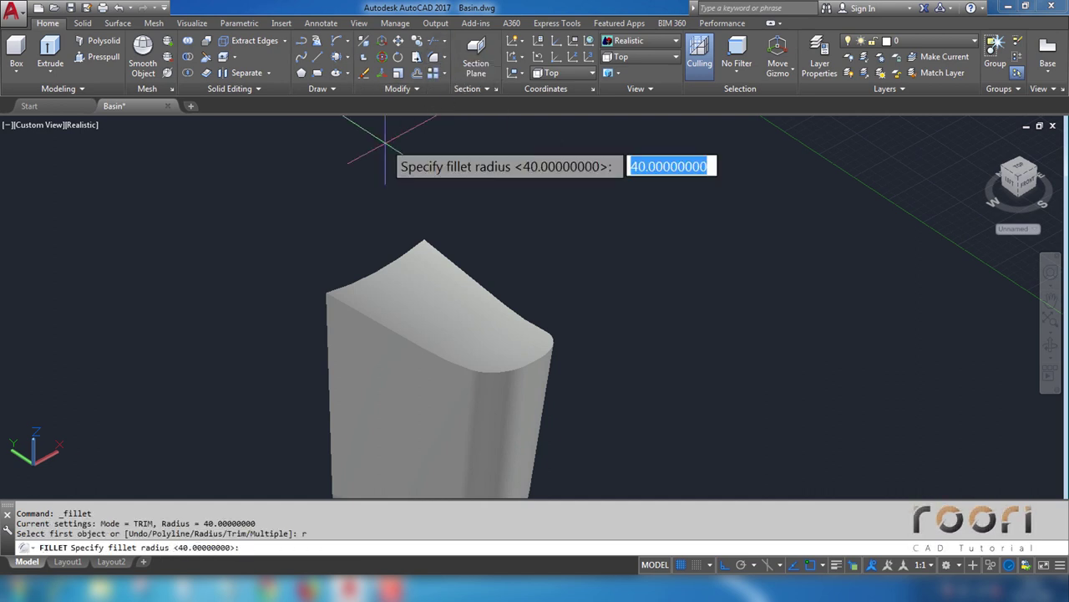
{"action": "type", "text": "3"}
{"action": "key", "text": "Return"}
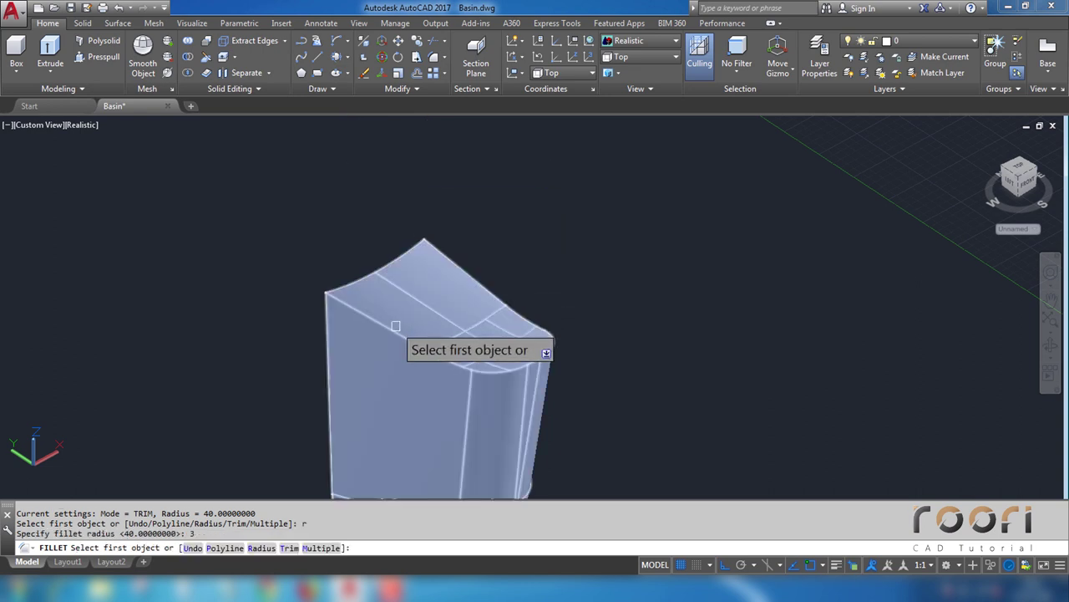
{"action": "left_click", "coordinate": [397, 327]}
{"action": "key", "text": "Return"}
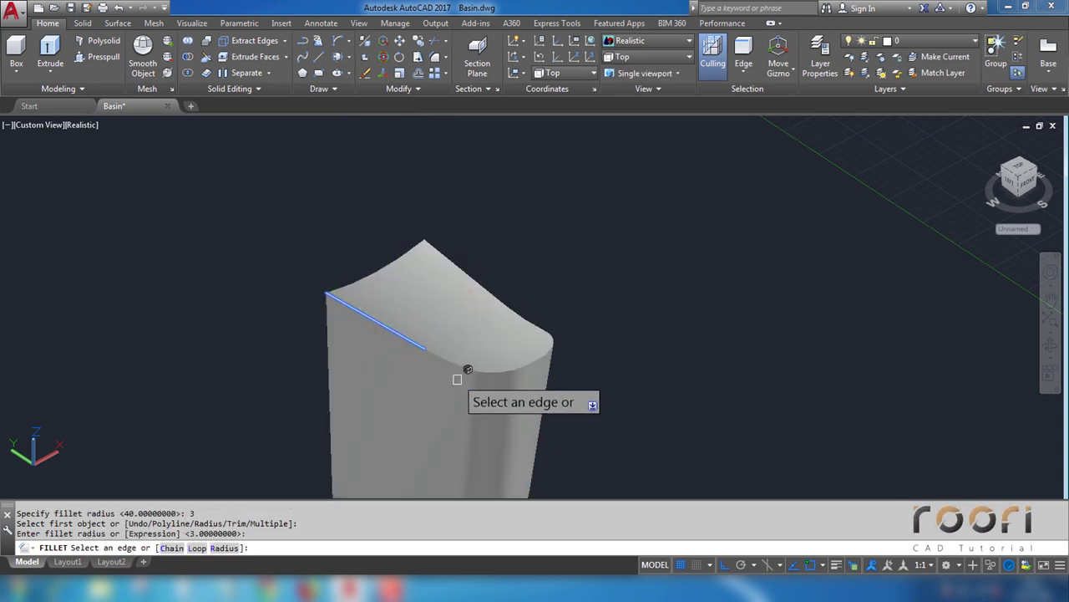
Step: Add the other six top edges and apply the 3-unit fillet to all seven
{"action": "scroll", "coordinate": [468, 361], "scroll_direction": "up", "scroll_amount": 3}
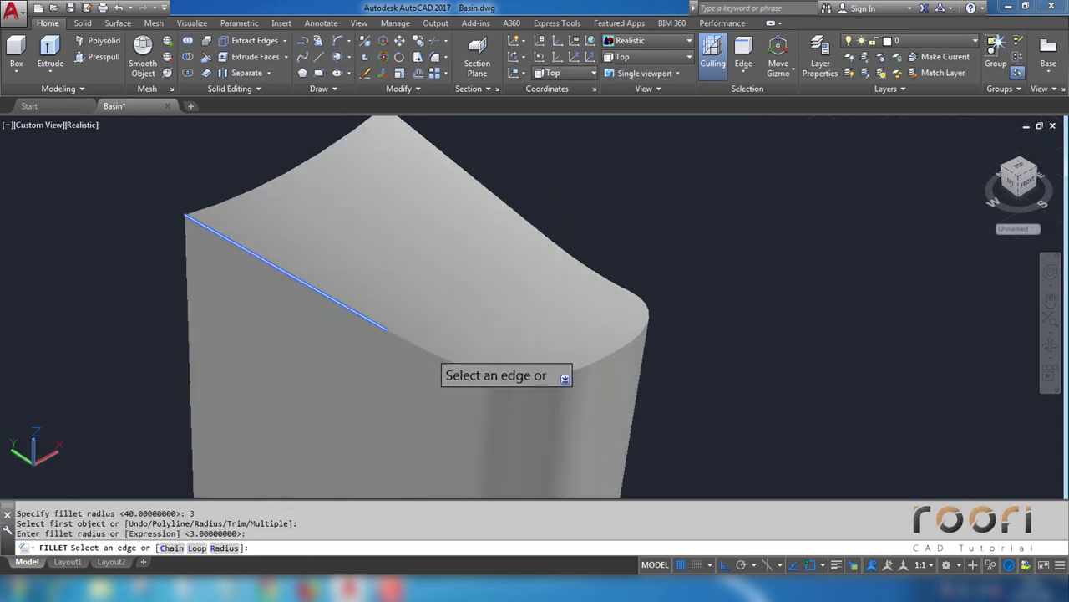
{"action": "left_click", "coordinate": [429, 349]}
{"action": "left_click", "coordinate": [551, 374]}
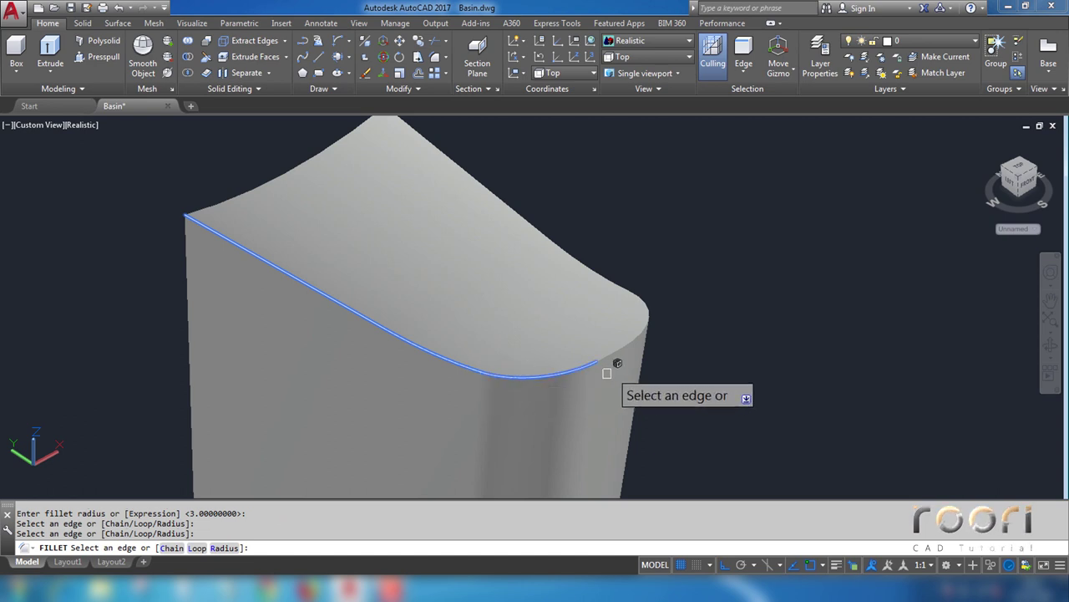
{"action": "scroll", "coordinate": [604, 352], "scroll_direction": "up", "scroll_amount": 2}
{"action": "left_click", "coordinate": [600, 351]}
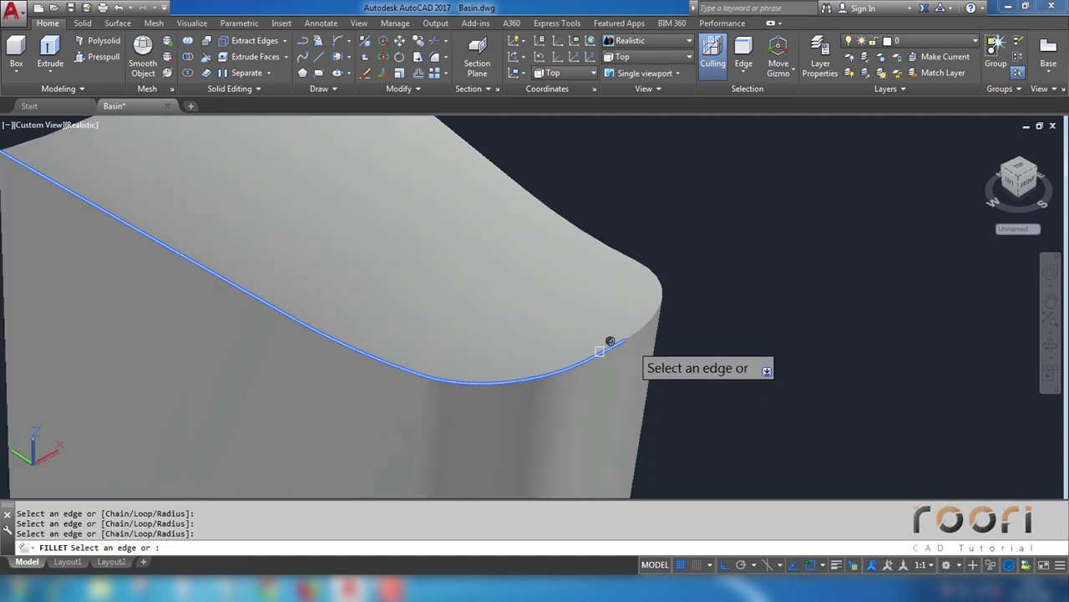
{"action": "left_click", "coordinate": [641, 333]}
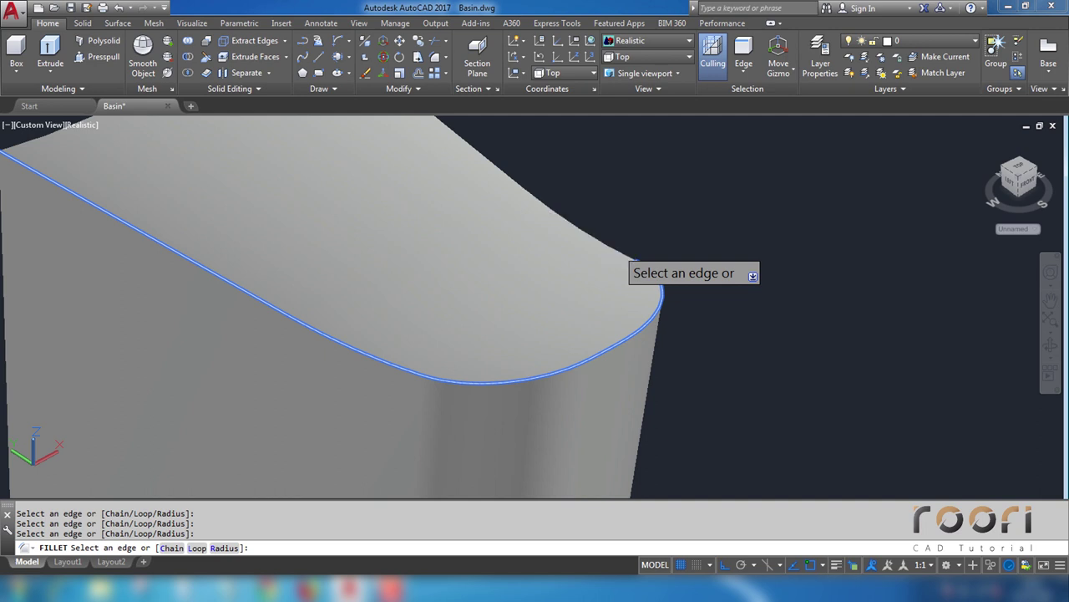
{"action": "left_click", "coordinate": [618, 249]}
{"action": "left_click", "coordinate": [511, 174]}
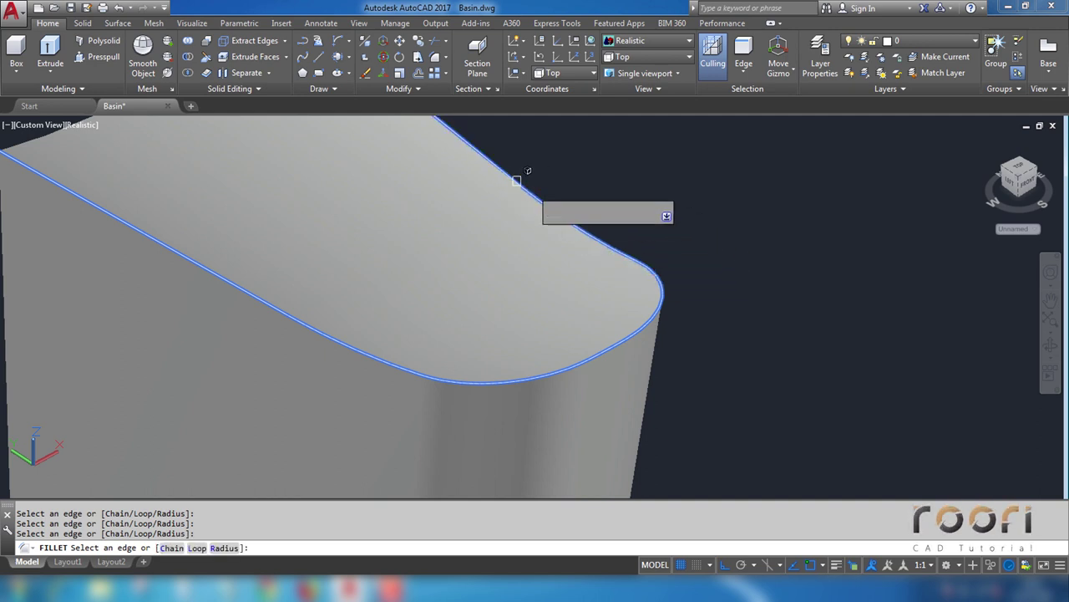
{"action": "scroll", "coordinate": [523, 296], "scroll_direction": "down", "scroll_amount": 2}
{"action": "scroll", "coordinate": [531, 243], "scroll_direction": "down", "scroll_amount": 1}
{"action": "key", "text": "Return"}
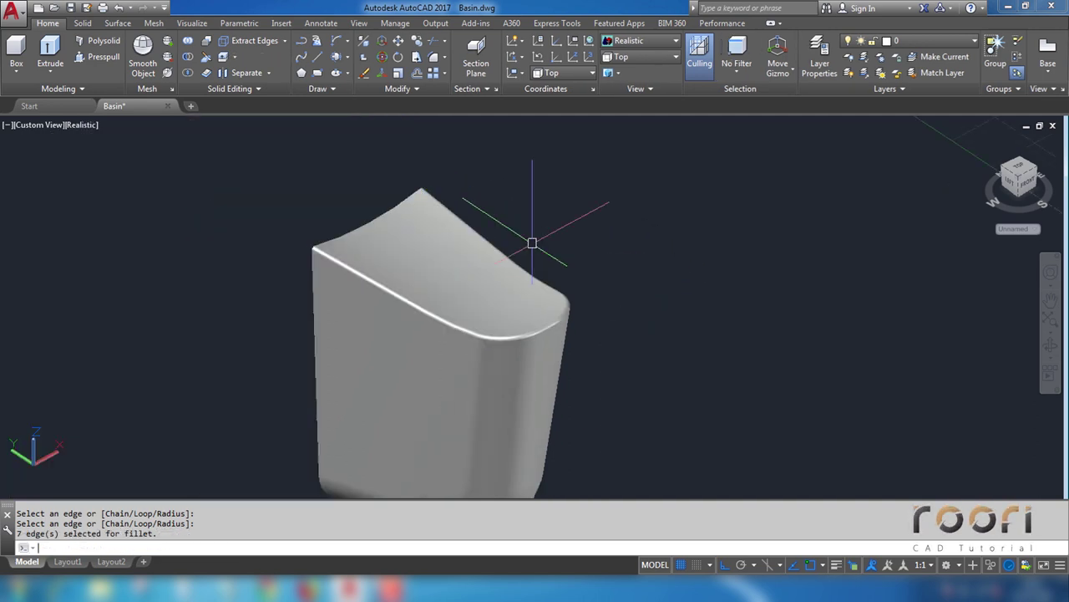
{"action": "key", "text": "Escape"}
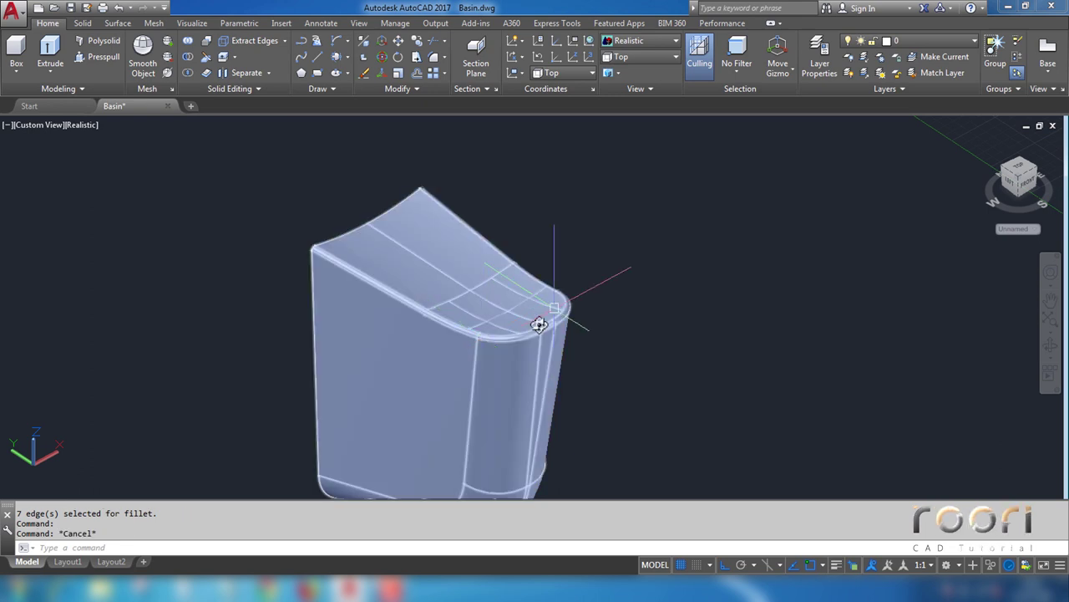
{"action": "mouse_move", "coordinate": [542, 318]}
{"action": "middle_mouse_down", "text": "shift"}
{"action": "mouse_move", "coordinate": [368, 343]}
{"action": "mouse_move", "coordinate": [544, 306]}
{"action": "middle_mouse_up", "text": "shift"}
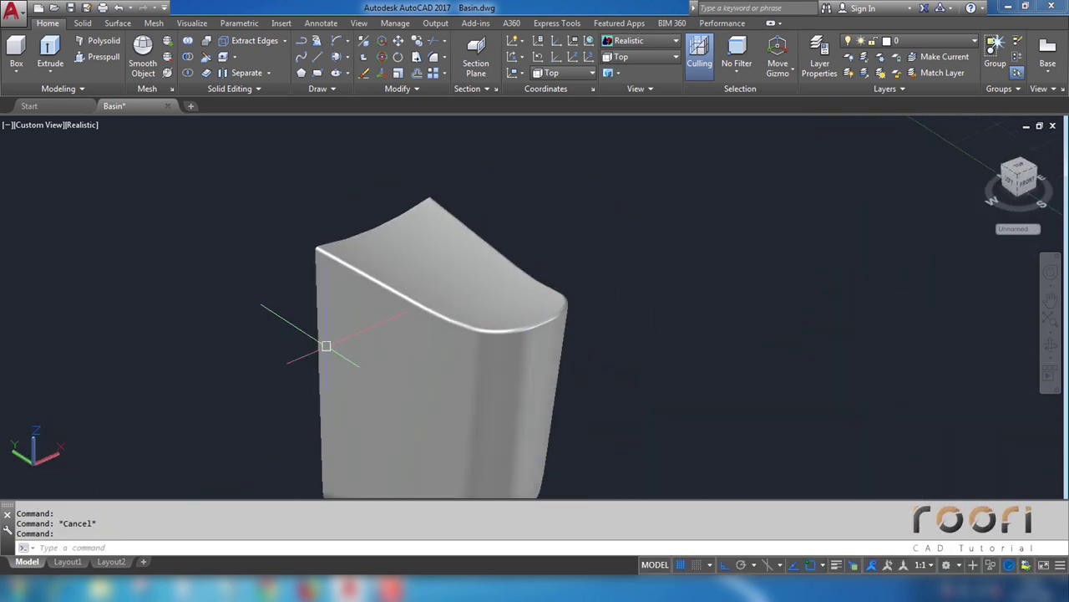
{"action": "scroll", "coordinate": [301, 368], "scroll_direction": "down", "scroll_amount": 3}
{"action": "type", "text": "M"}
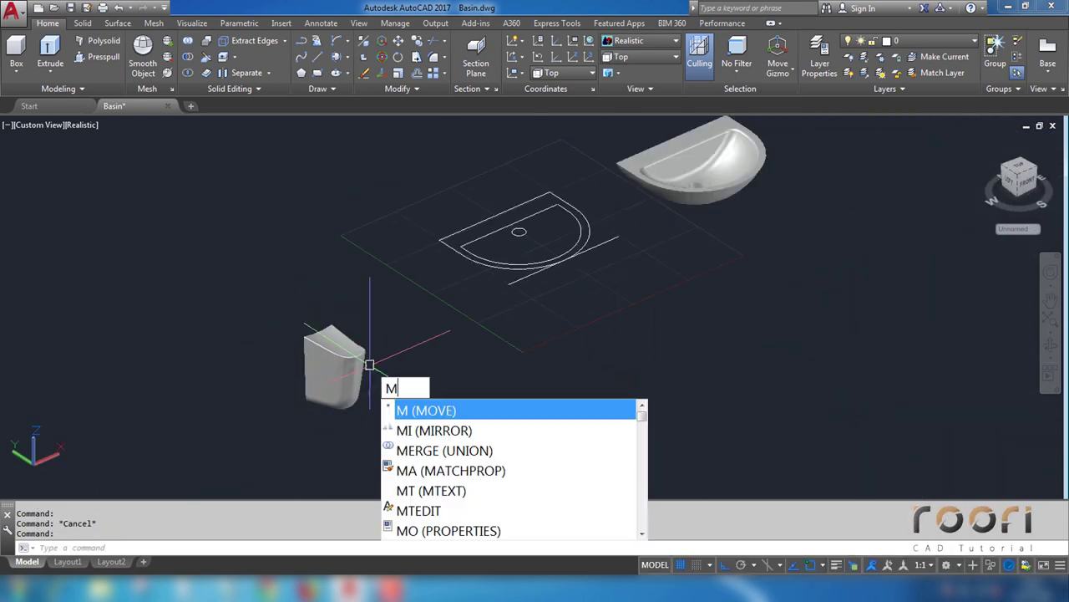
Step: Move the pedestal 1600 units under the basin and orbit to a low front view
{"action": "key", "text": "Return"}
{"action": "left_click", "coordinate": [339, 367]}
{"action": "key", "text": "Return"}
{"action": "left_click", "coordinate": [389, 401]}
{"action": "type", "text": "1600"}
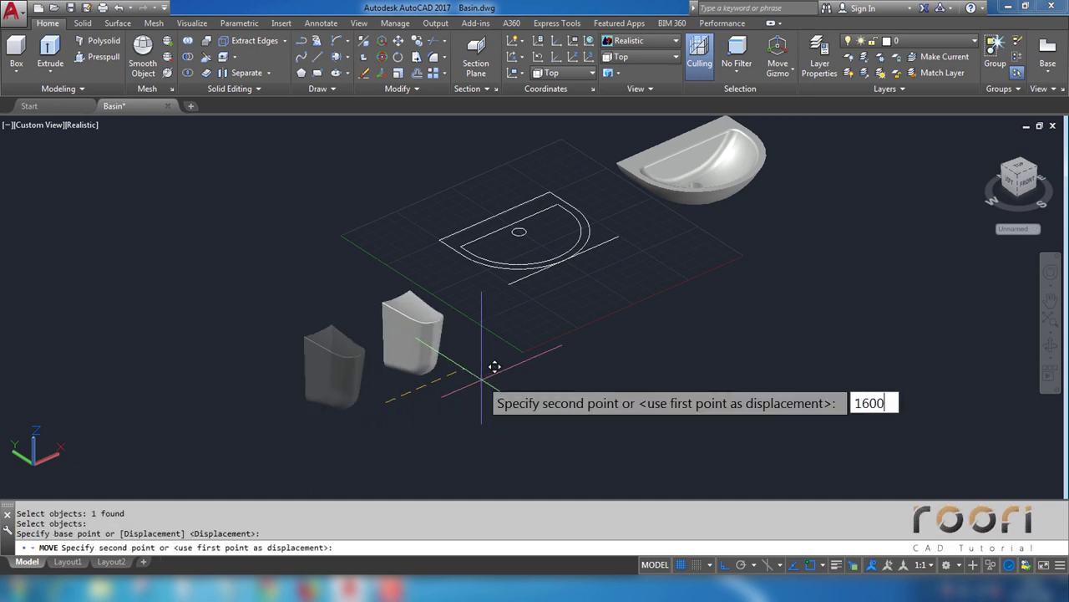
{"action": "key", "text": "Return"}
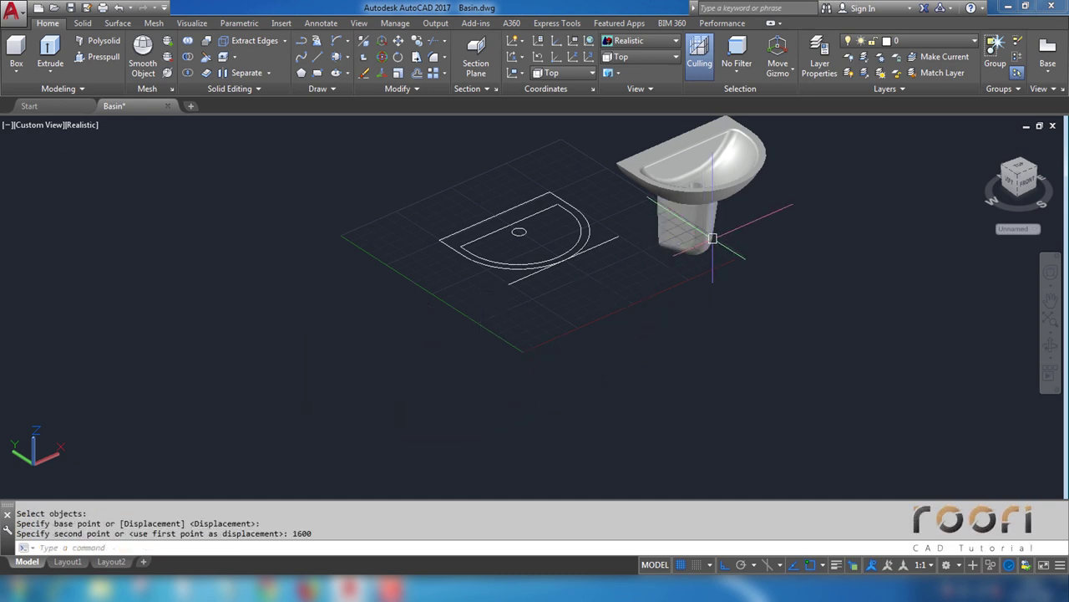
{"action": "scroll", "coordinate": [635, 251], "scroll_direction": "up", "scroll_amount": 3}
{"action": "mouse_move", "coordinate": [585, 276]}
{"action": "middle_mouse_down", "text": "shift"}
{"action": "mouse_move", "coordinate": [581, 225]}
{"action": "mouse_move", "coordinate": [709, 396]}
{"action": "mouse_move", "coordinate": [516, 270]}
{"action": "mouse_move", "coordinate": [544, 239]}
{"action": "mouse_move", "coordinate": [710, 270]}
{"action": "mouse_move", "coordinate": [651, 351]}
{"action": "mouse_move", "coordinate": [635, 247]}
{"action": "middle_mouse_up", "text": "shift"}
{"action": "scroll", "coordinate": [516, 270], "scroll_direction": "up", "scroll_amount": 3}
{"action": "scroll", "coordinate": [467, 290], "scroll_direction": "up", "scroll_amount": 2}
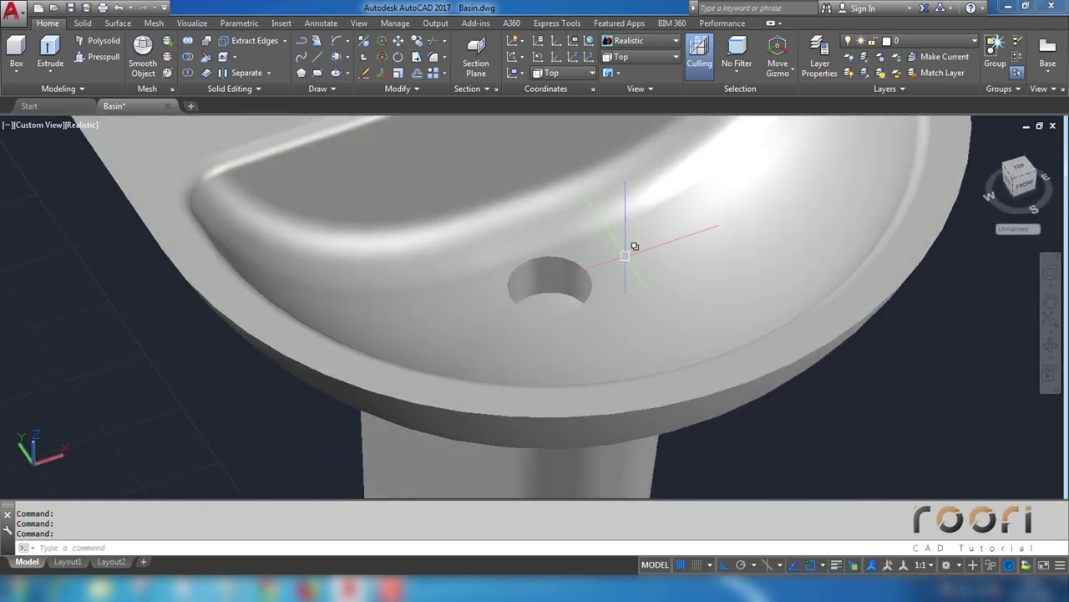
{"action": "left_click", "coordinate": [655, 45]}
Step: Switch to the 2D Wireframe visual style and the Top view
{"action": "left_click", "coordinate": [631, 61]}
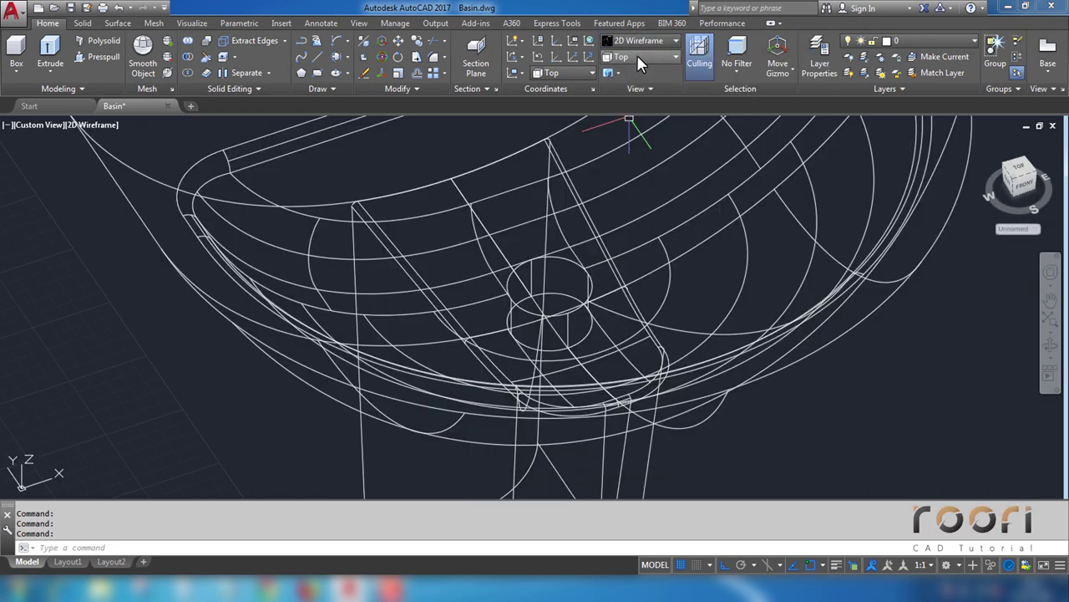
{"action": "left_click", "coordinate": [637, 56]}
{"action": "left_click", "coordinate": [628, 64]}
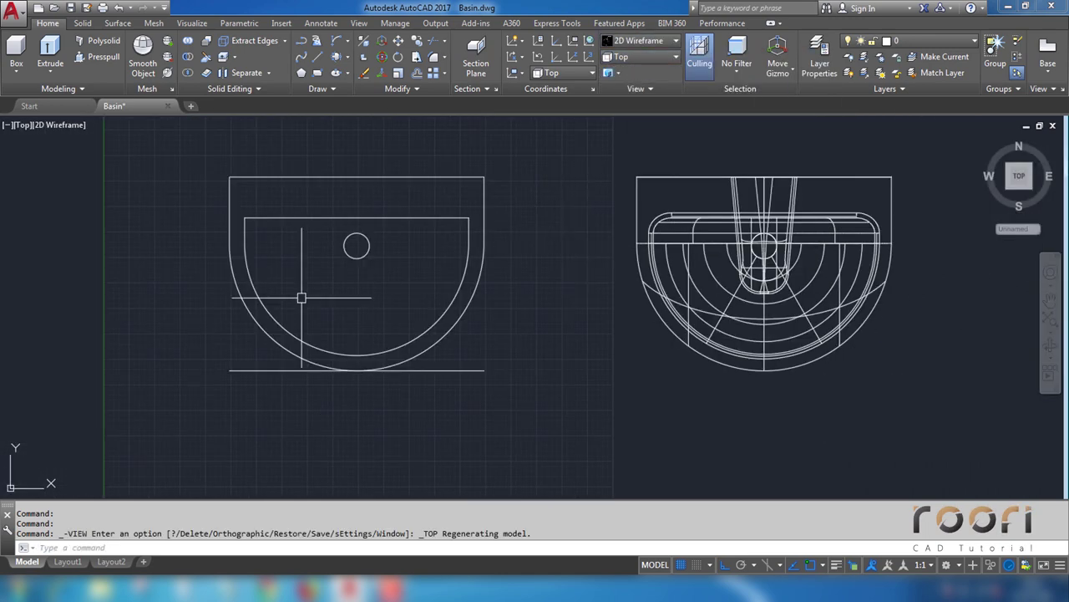
{"action": "scroll", "coordinate": [409, 233], "scroll_direction": "up", "scroll_amount": 4}
{"action": "type", "text": "O"}
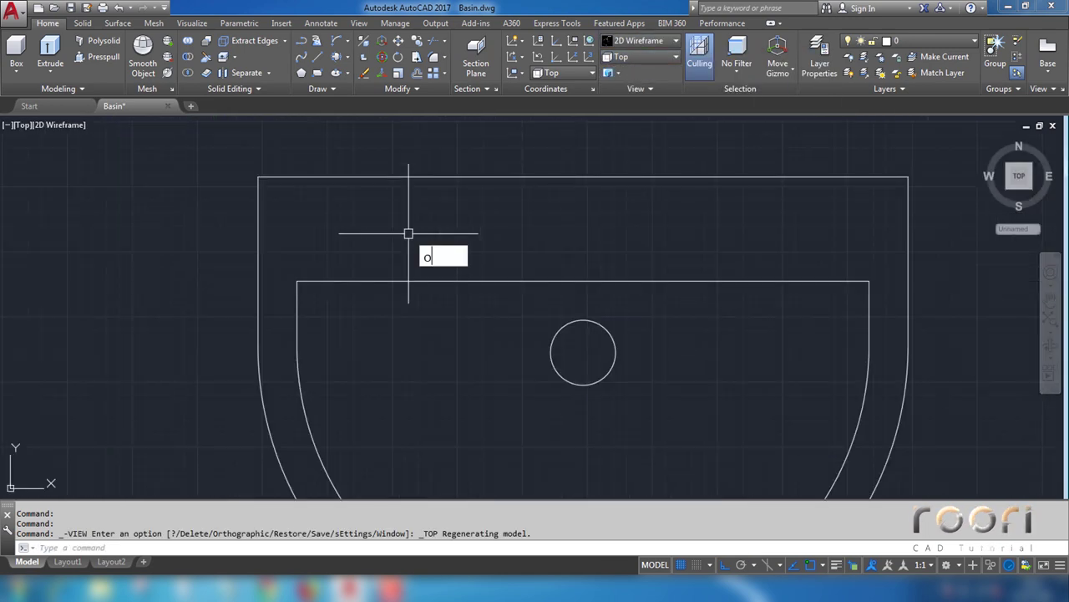
Step: Offset the outline's top edge 25 units down and its left edge 30 units inward
{"action": "key", "text": "Return"}
{"action": "type", "text": "25"}
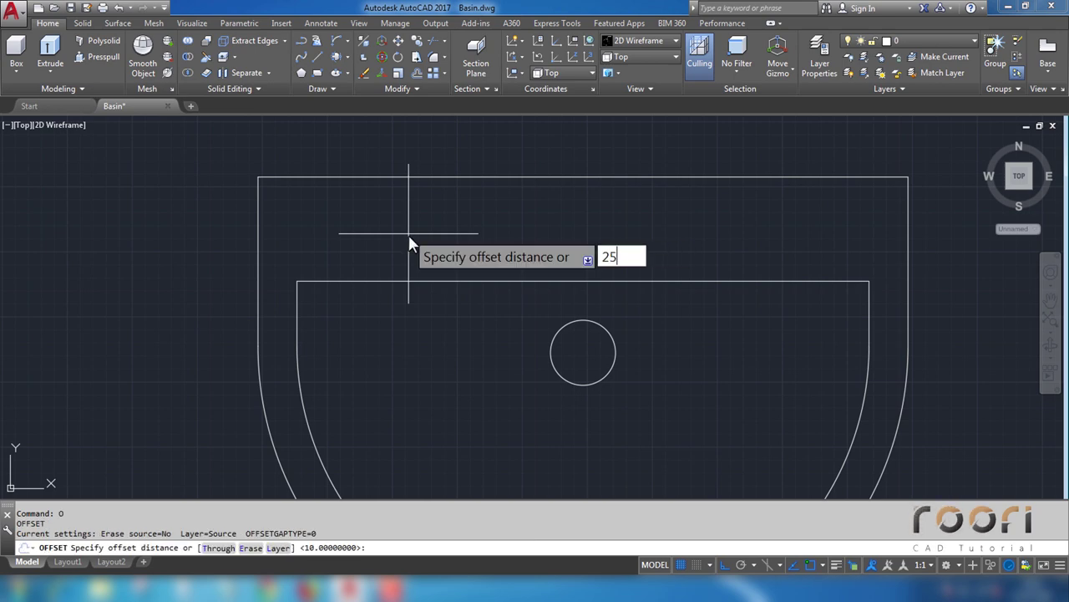
{"action": "key", "text": "Return"}
{"action": "left_click", "coordinate": [360, 177]}
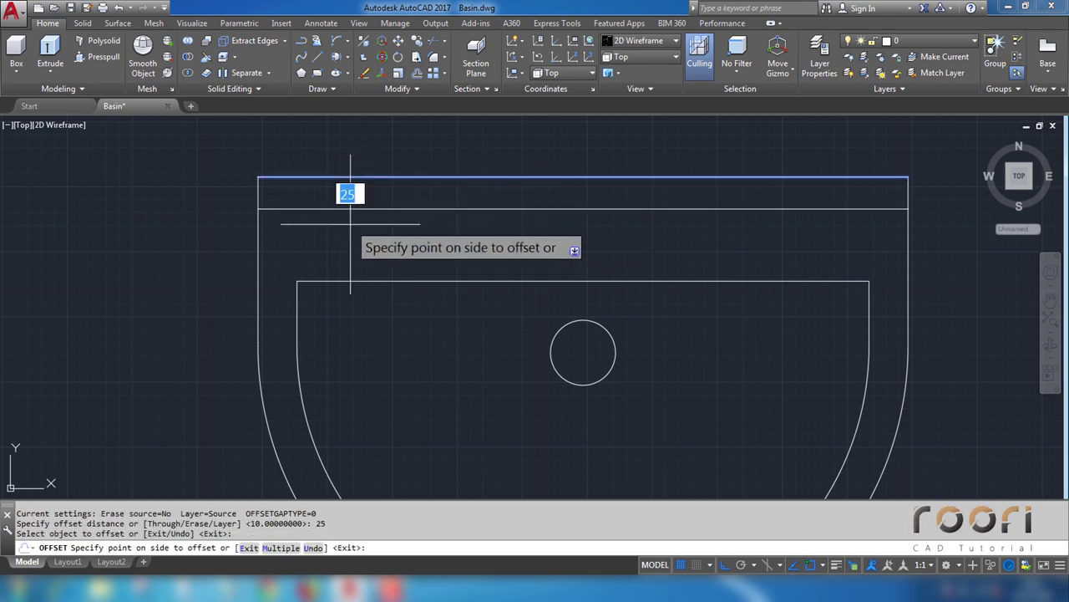
{"action": "left_click", "coordinate": [351, 226]}
{"action": "type", "text": "O"}
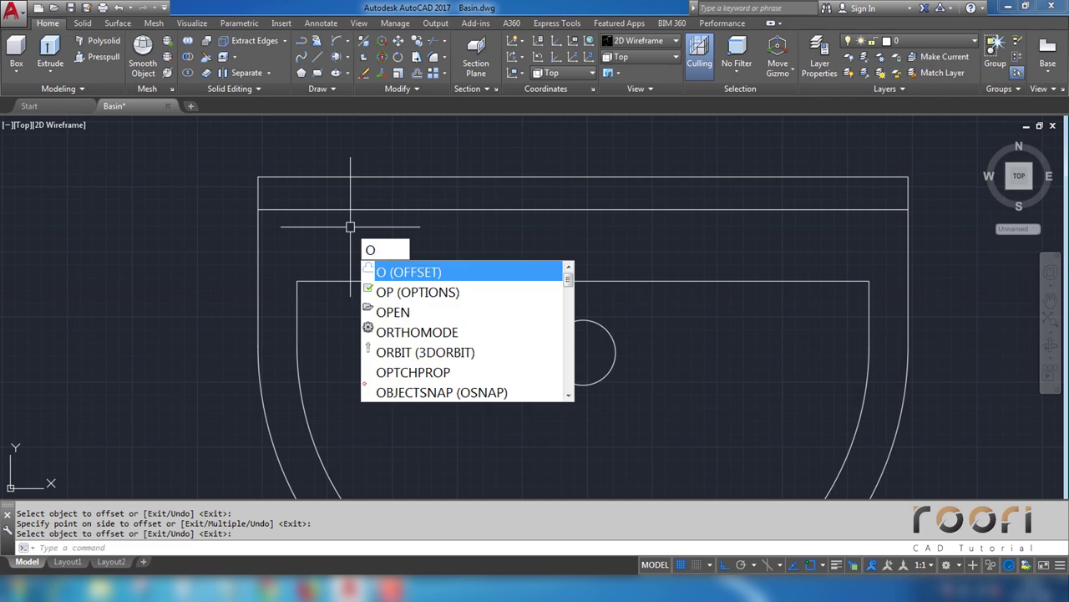
{"action": "key", "text": "Return"}
{"action": "type", "text": "30"}
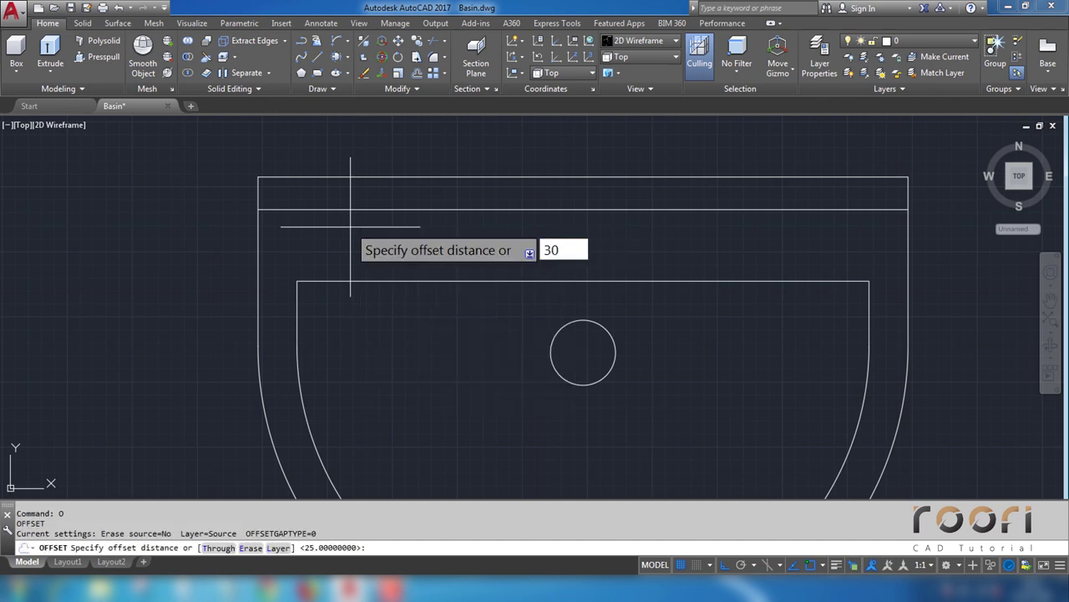
{"action": "key", "text": "Return"}
{"action": "left_click", "coordinate": [259, 249]}
{"action": "left_click", "coordinate": [362, 232]}
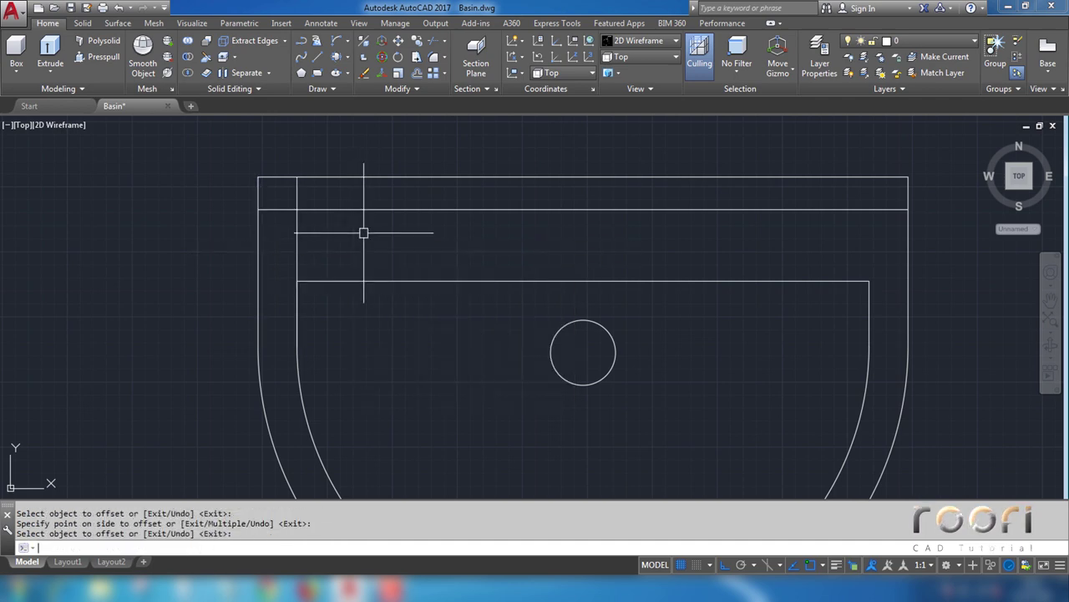
{"action": "type", "text": "O"}
Step: Offset the inner top edge 10 units up and the new left line 80 units right
{"action": "key", "text": "Return"}
{"action": "type", "text": "10"}
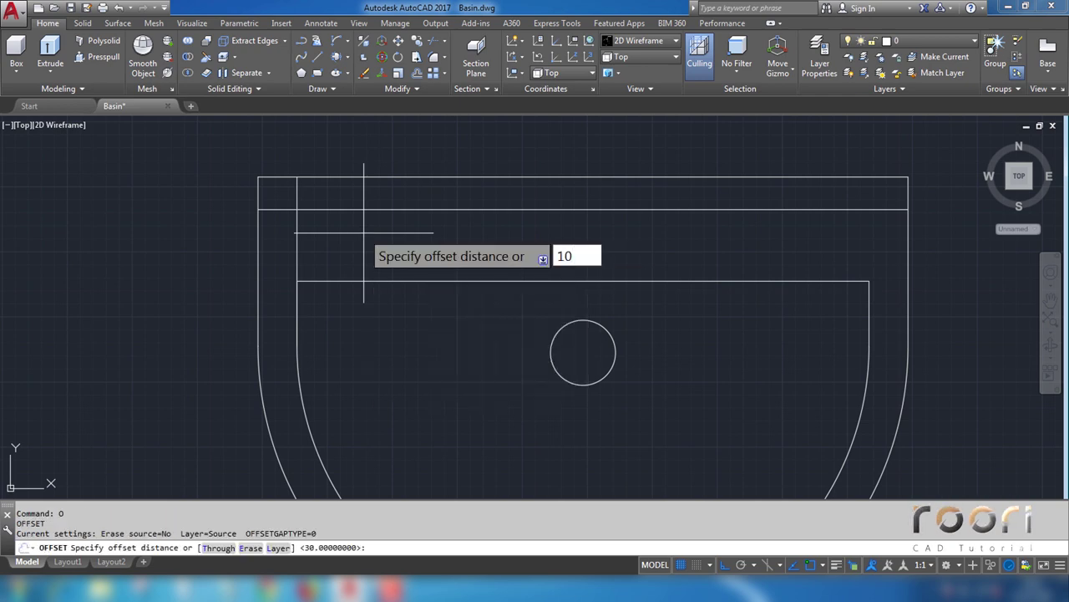
{"action": "key", "text": "Return"}
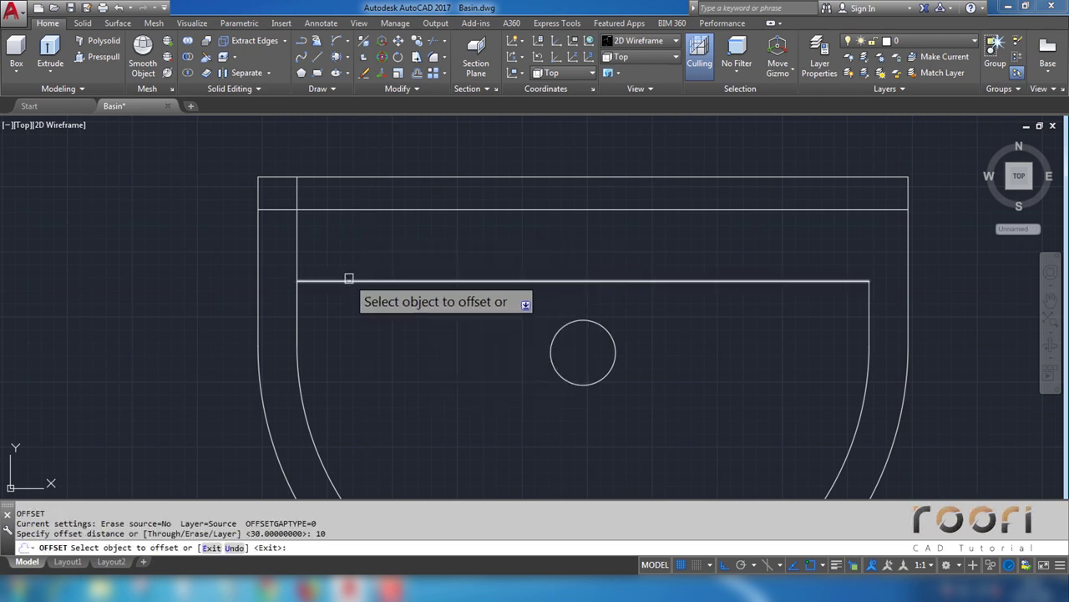
{"action": "left_click", "coordinate": [350, 281]}
{"action": "left_click", "coordinate": [363, 252]}
{"action": "key", "text": "Return"}
{"action": "type", "text": "O"}
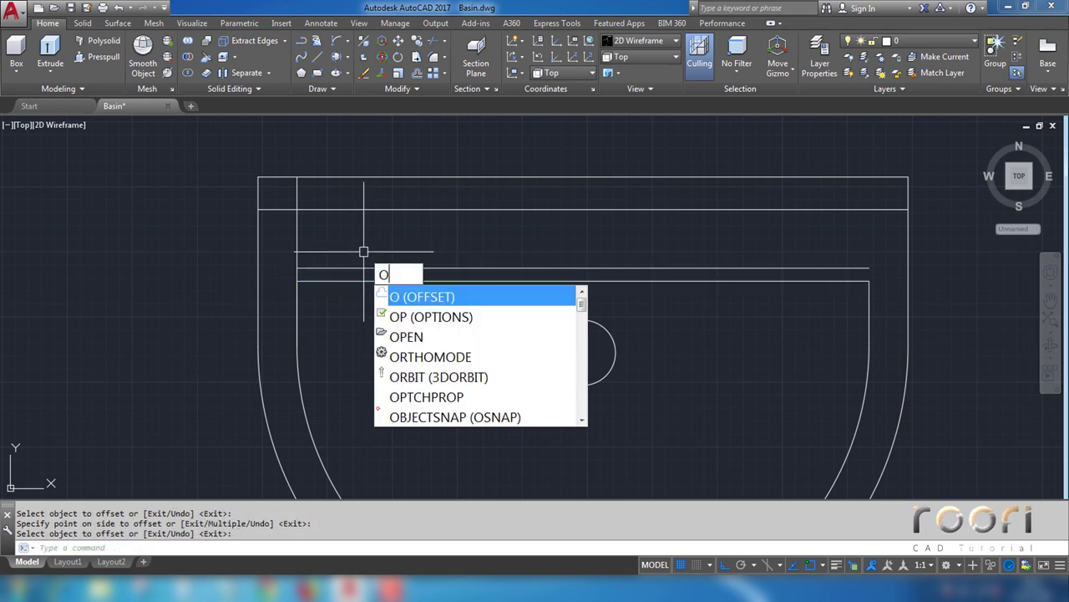
{"action": "key", "text": "Return"}
{"action": "type", "text": "80"}
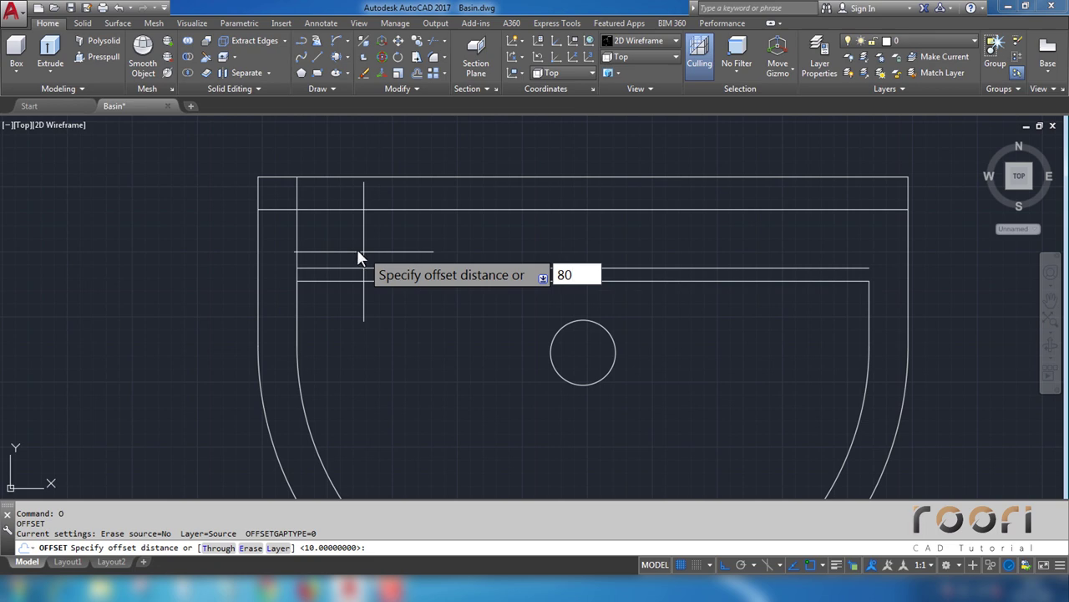
{"action": "key", "text": "Return"}
{"action": "left_click", "coordinate": [297, 243]}
{"action": "left_click", "coordinate": [373, 230]}
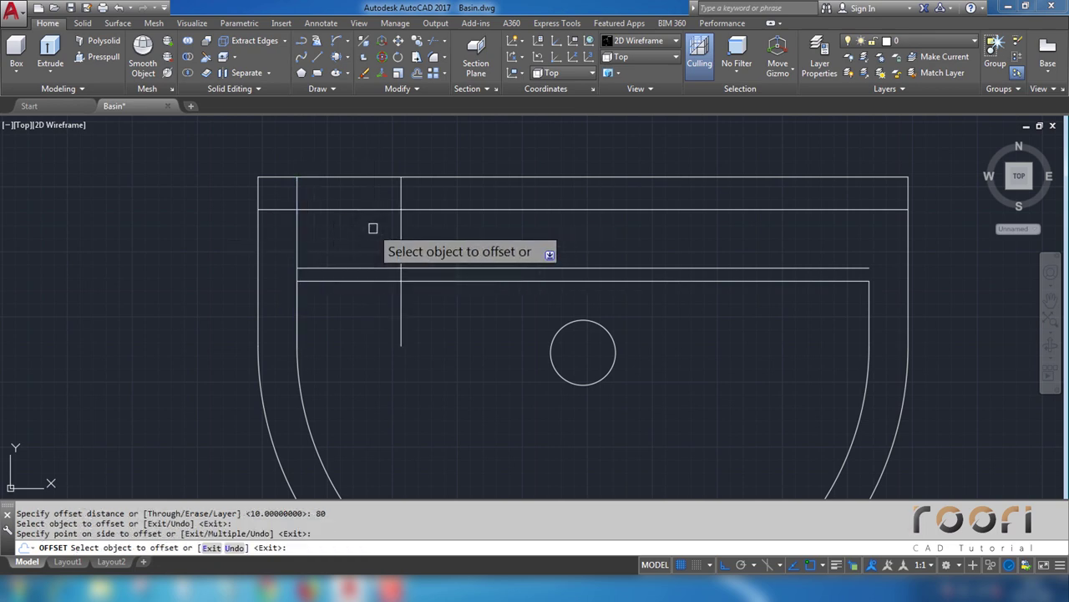
{"action": "key", "text": "Return"}
{"action": "type", "text": "REC"}
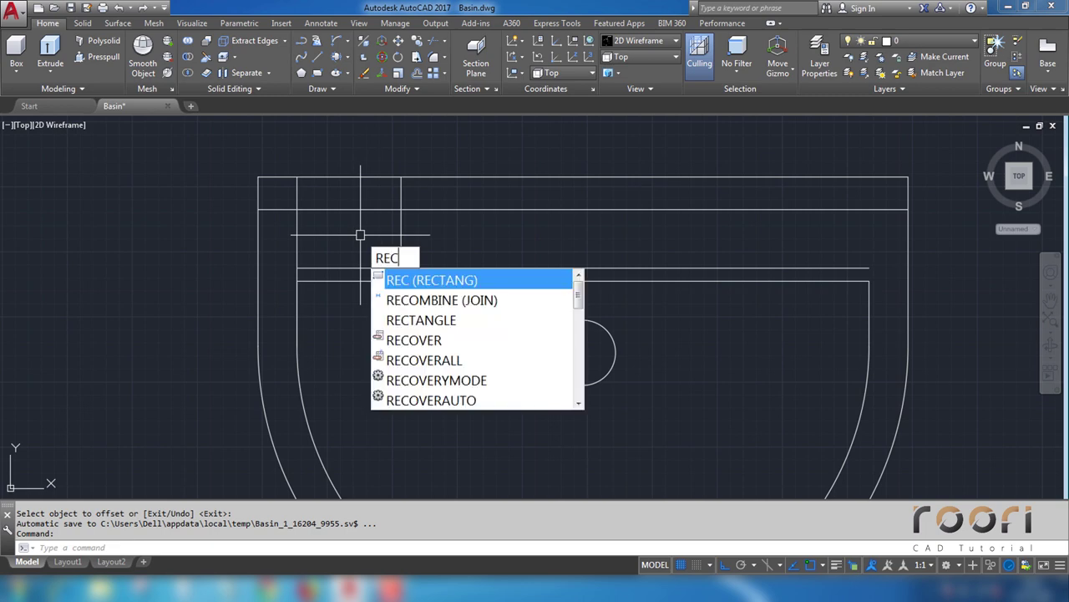
Step: Draw a rectangle between two intersections of the guide lines
{"action": "key", "text": "Return"}
{"action": "left_click", "coordinate": [295, 211]}
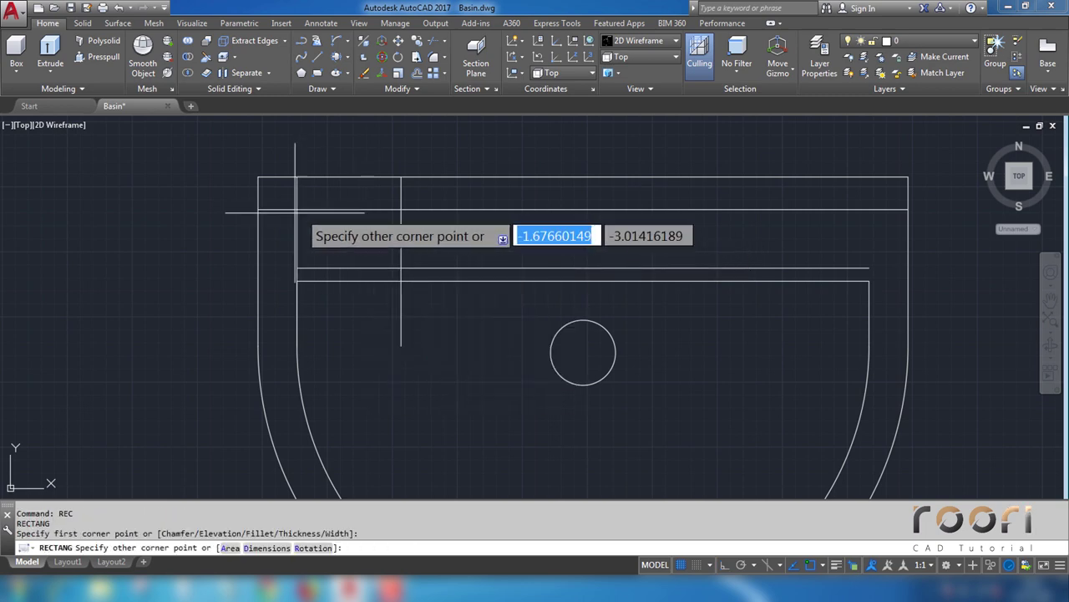
{"action": "left_click", "coordinate": [397, 266]}
{"action": "type", "text": "M"}
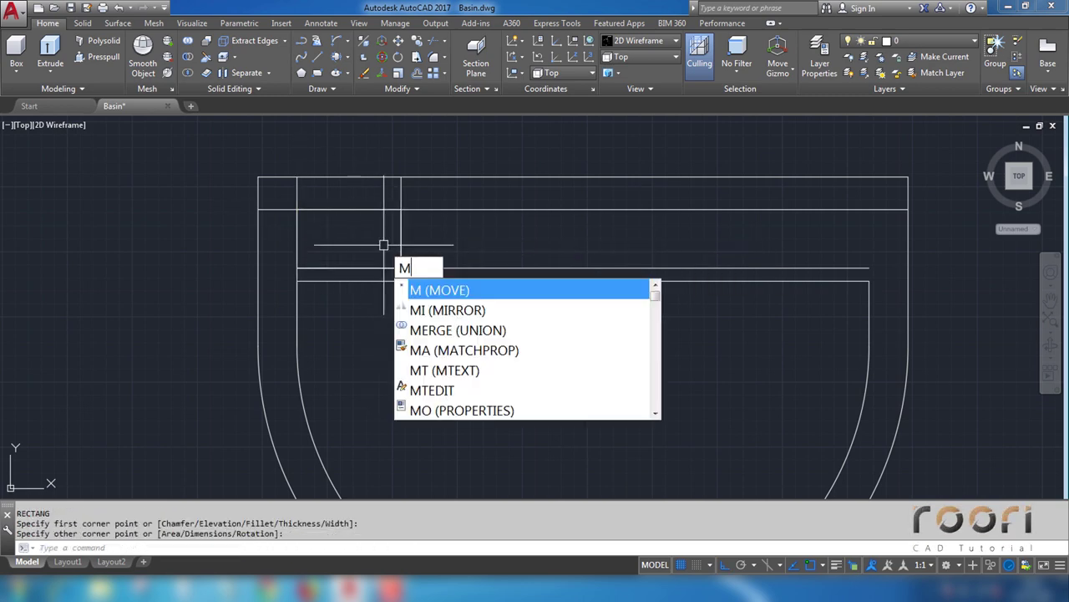
Step: Move the rectangle 800 units to the left and bring it into view
{"action": "key", "text": "Return"}
{"action": "left_click", "coordinate": [357, 210]}
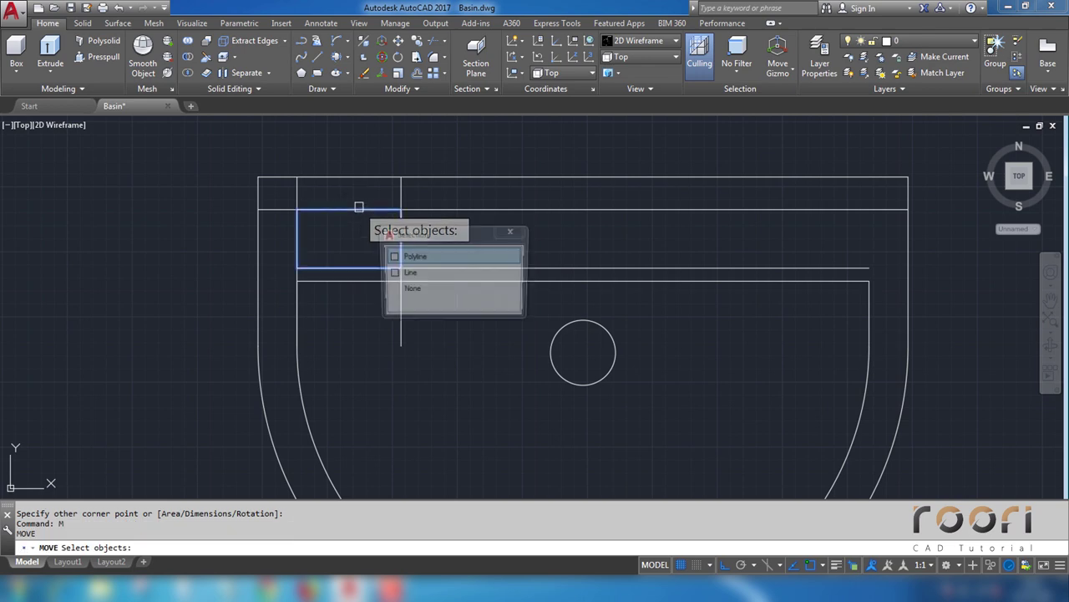
{"action": "left_click", "coordinate": [410, 258]}
{"action": "key", "text": "Return"}
{"action": "left_click", "coordinate": [414, 153]}
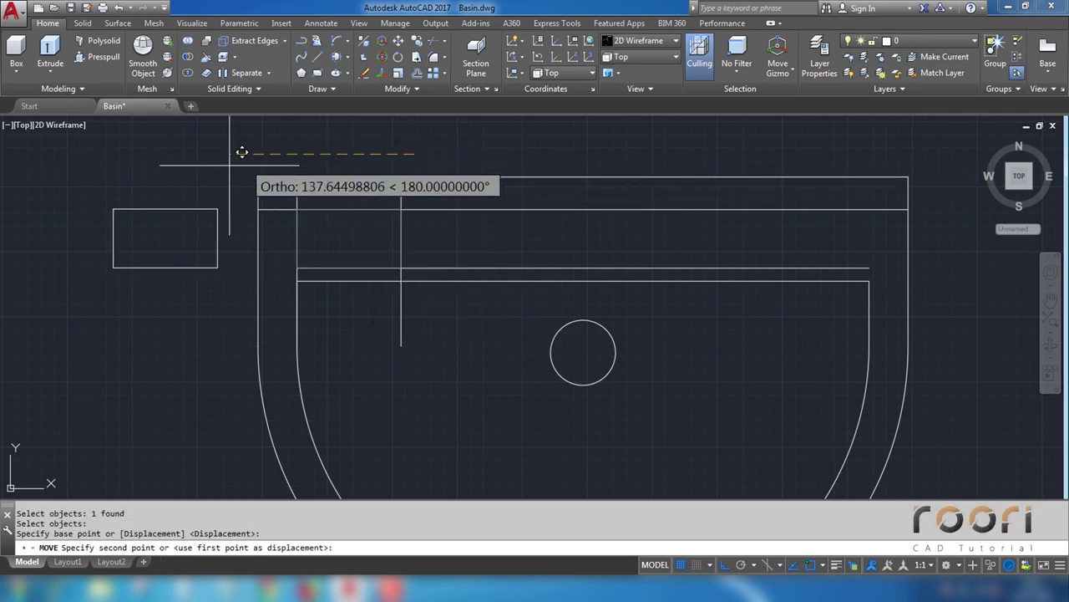
{"action": "type", "text": "800"}
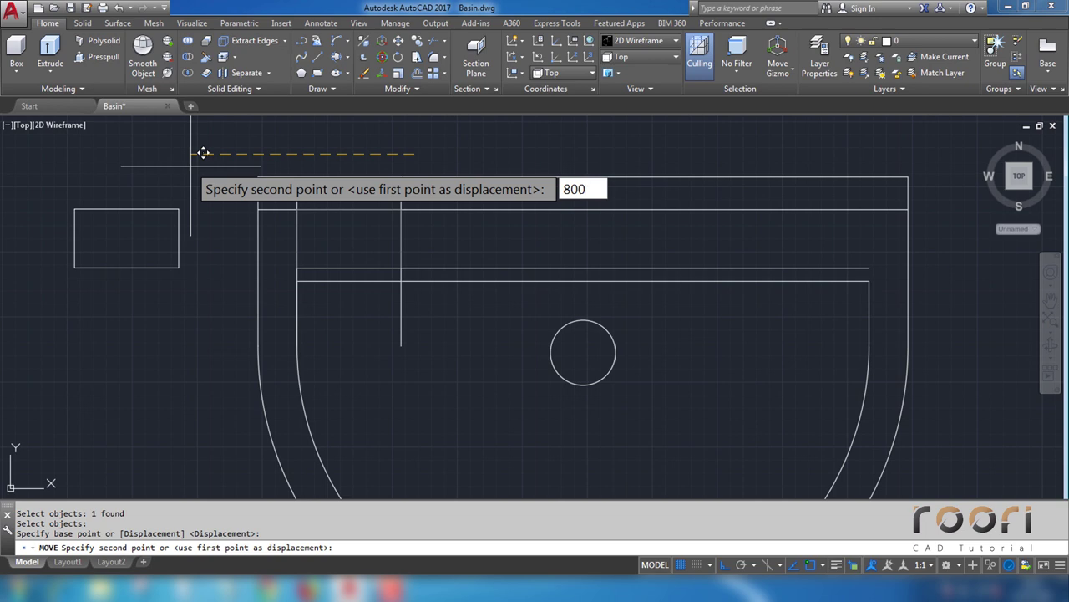
{"action": "key", "text": "Return"}
{"action": "scroll", "coordinate": [445, 232], "scroll_direction": "down", "scroll_amount": 5}
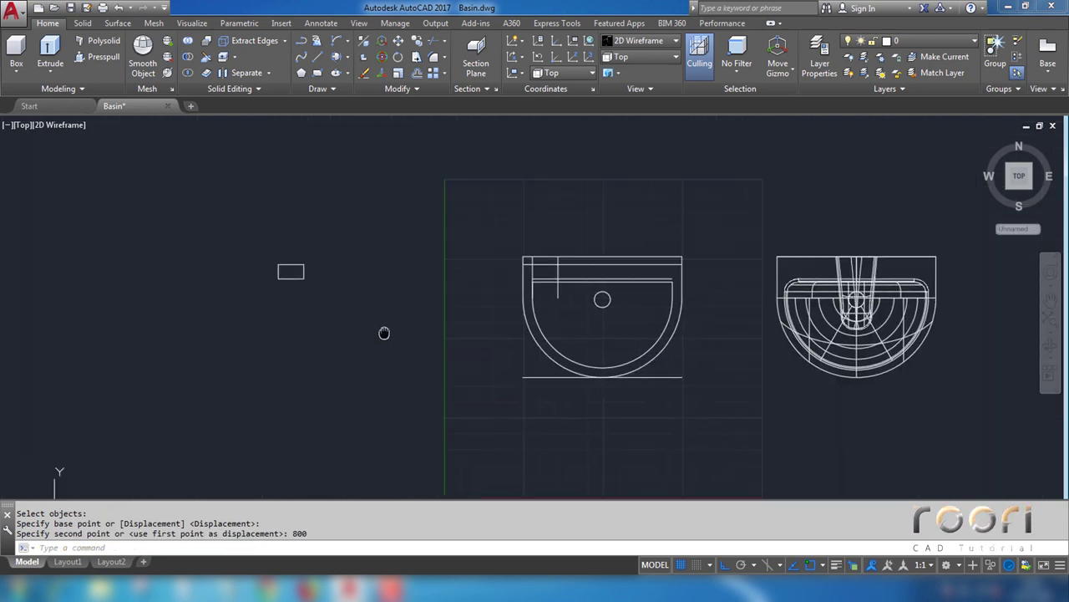
{"action": "middle_click_drag", "start_coordinate": [382, 331], "coordinate": [401, 295]}
{"action": "scroll", "coordinate": [389, 296], "scroll_direction": "up", "scroll_amount": 6}
{"action": "middle_click_drag", "start_coordinate": [501, 392], "coordinate": [496, 332]}
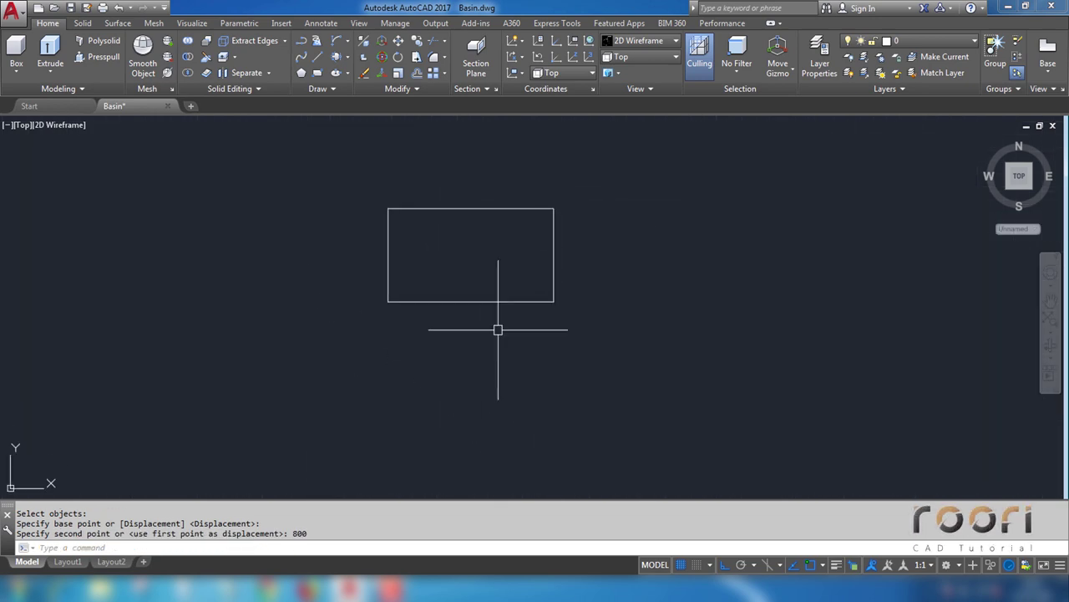
{"action": "scroll", "coordinate": [493, 309], "scroll_direction": "up", "scroll_amount": 2}
Step: Draw a 20-unit line down from the rectangle's lower-right corner and shift it 20 units left
{"action": "type", "text": "L"}
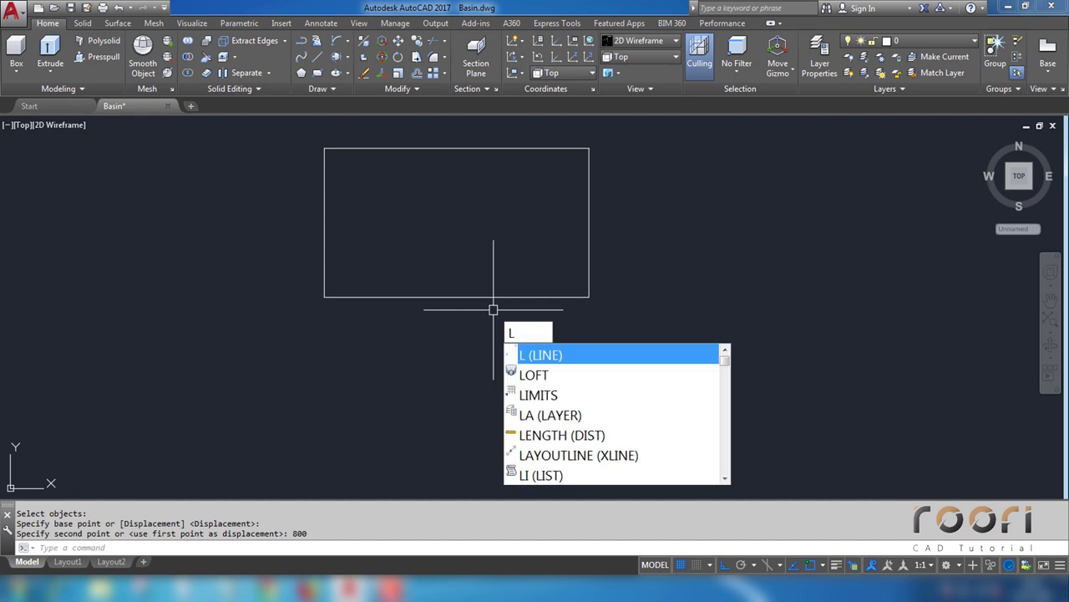
{"action": "key", "text": "Return"}
{"action": "left_click", "coordinate": [589, 296]}
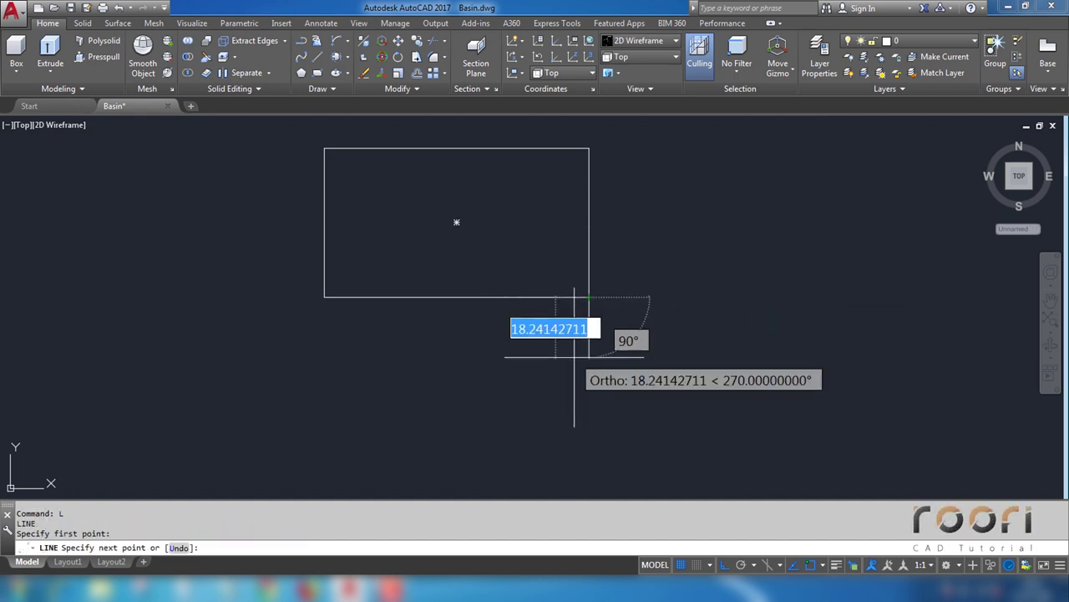
{"action": "type", "text": "20"}
{"action": "key", "text": "Return"}
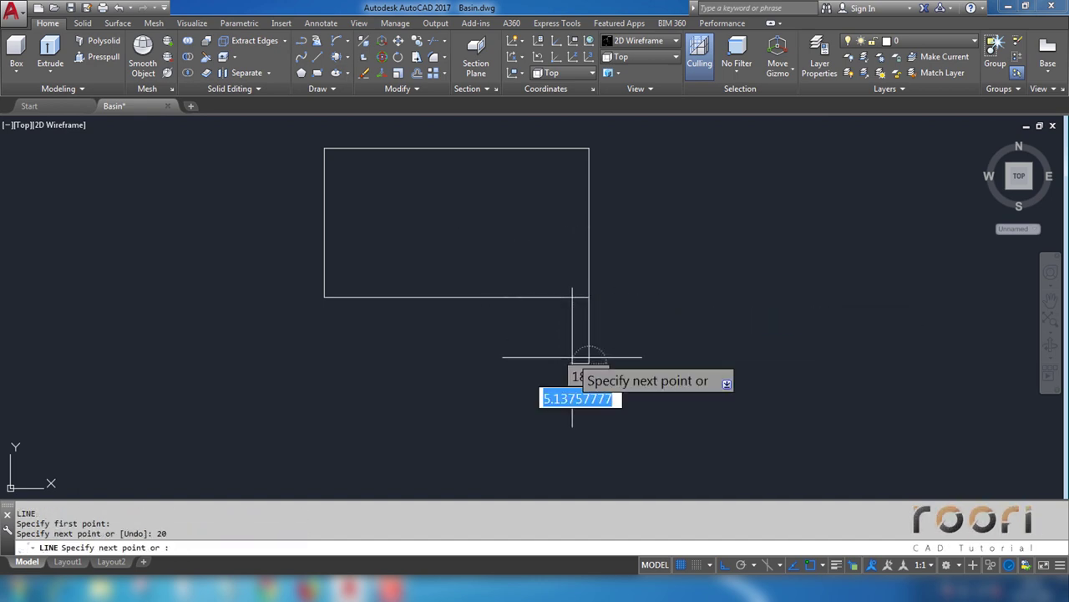
{"action": "key", "text": "Return"}
{"action": "type", "text": "M"}
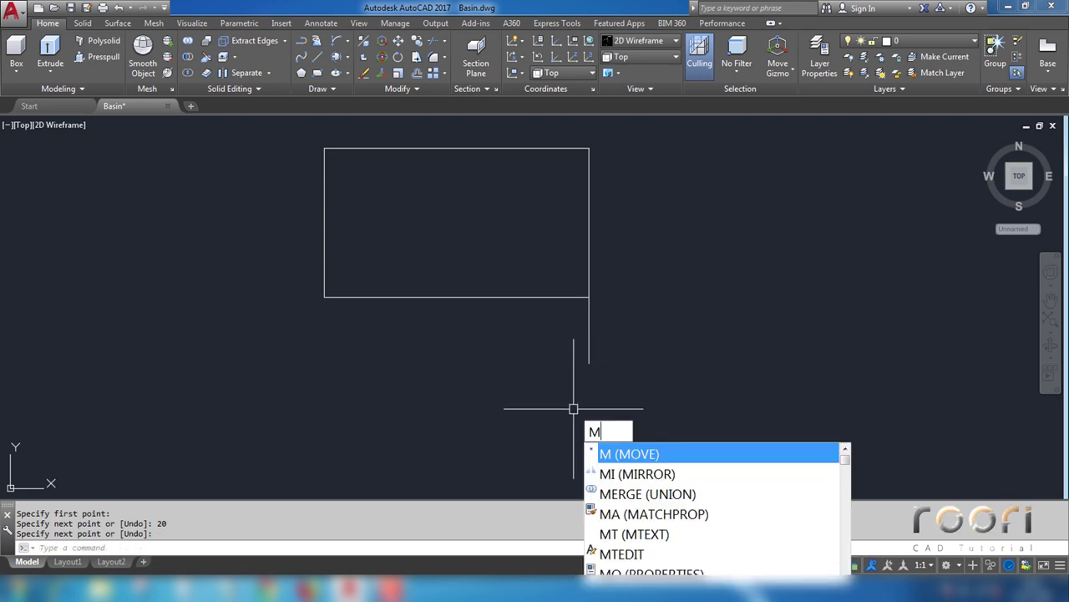
{"action": "key", "text": "Return"}
{"action": "left_click", "coordinate": [589, 359]}
{"action": "key", "text": "Return"}
{"action": "left_click", "coordinate": [543, 378]}
{"action": "type", "text": "20"}
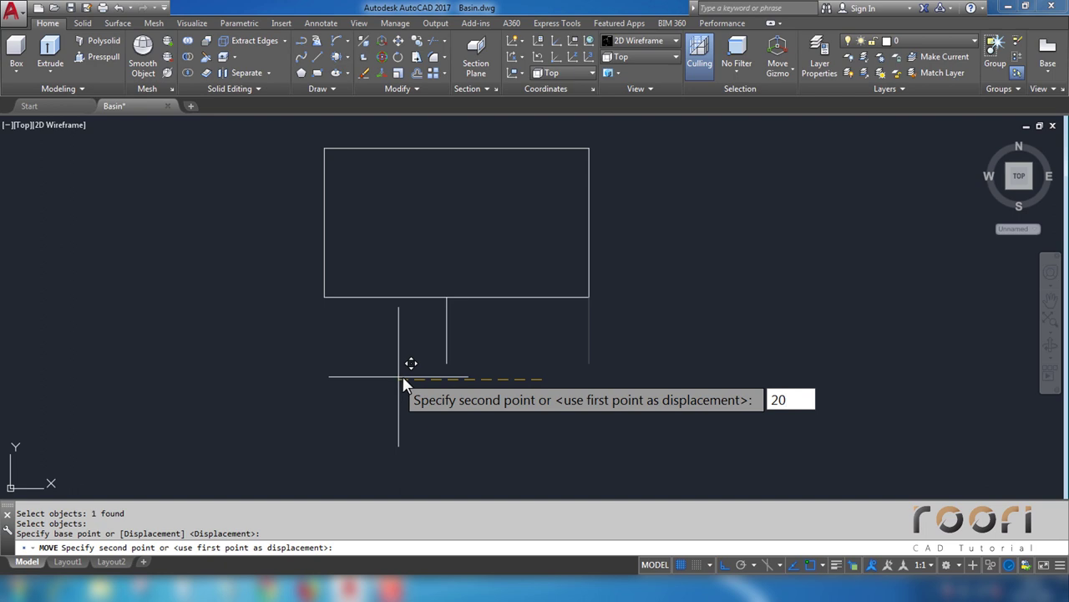
{"action": "key", "text": "Return"}
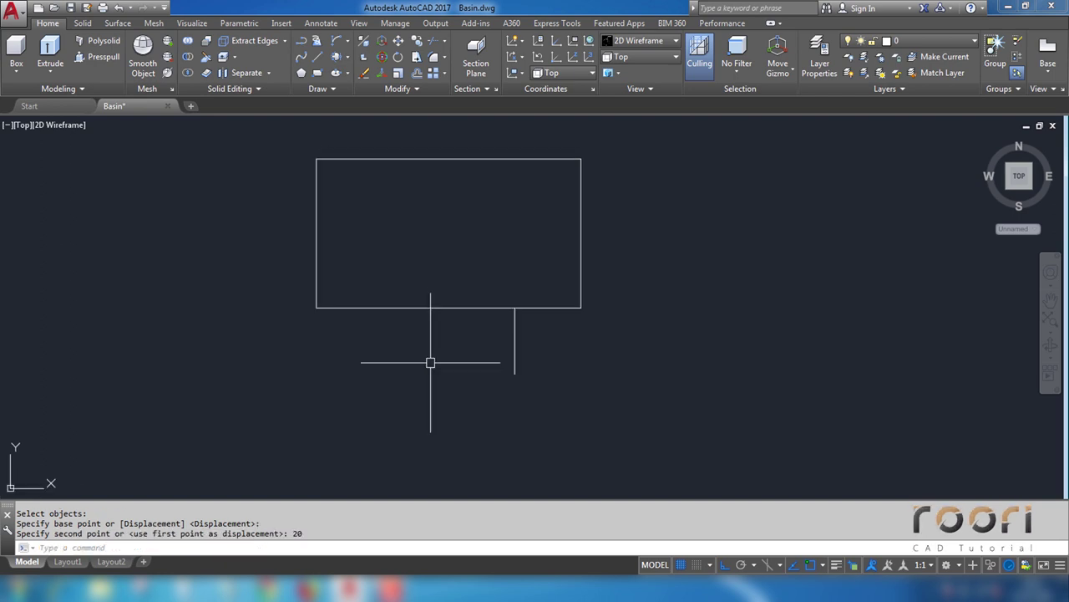
{"action": "type", "text": "O"}
Step: Offset the stub line 5 units to each side and delete the centre line
{"action": "key", "text": "Return"}
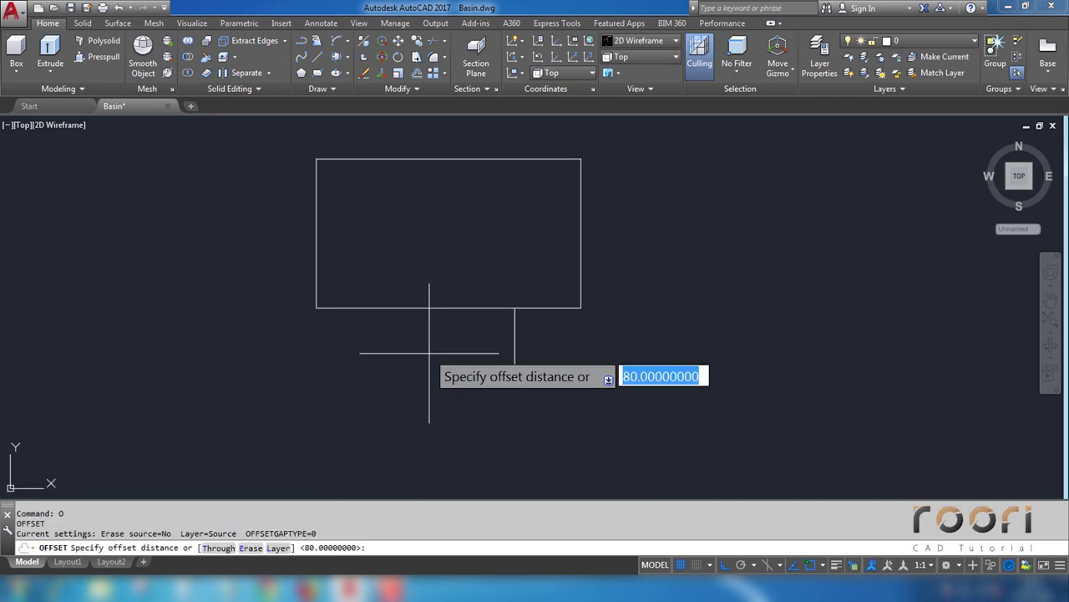
{"action": "key", "text": "Return"}
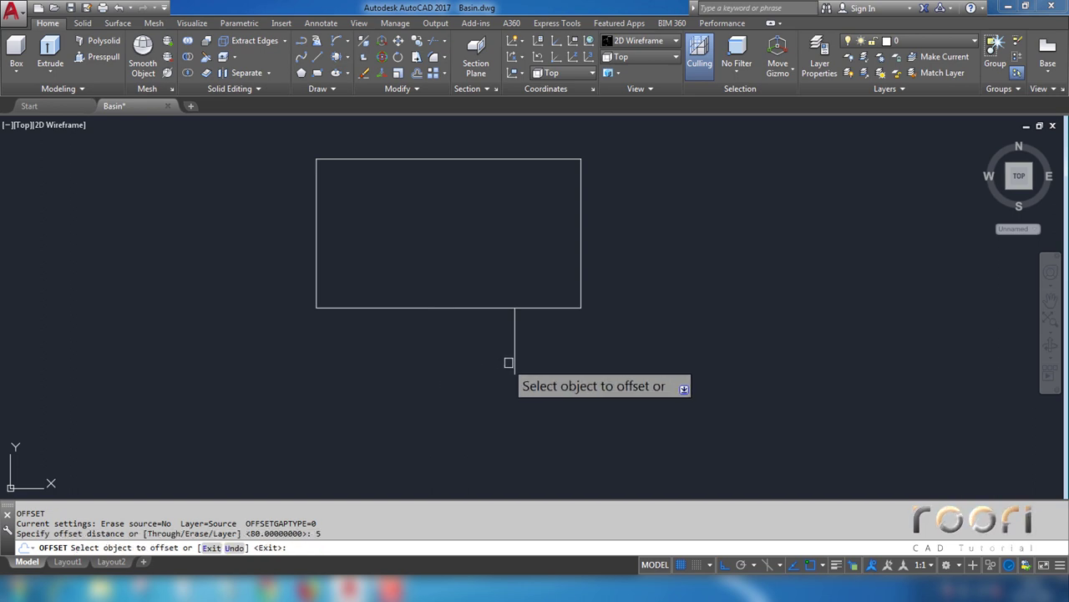
{"action": "left_click", "coordinate": [514, 365]}
{"action": "left_click", "coordinate": [529, 363]}
{"action": "left_click", "coordinate": [511, 361]}
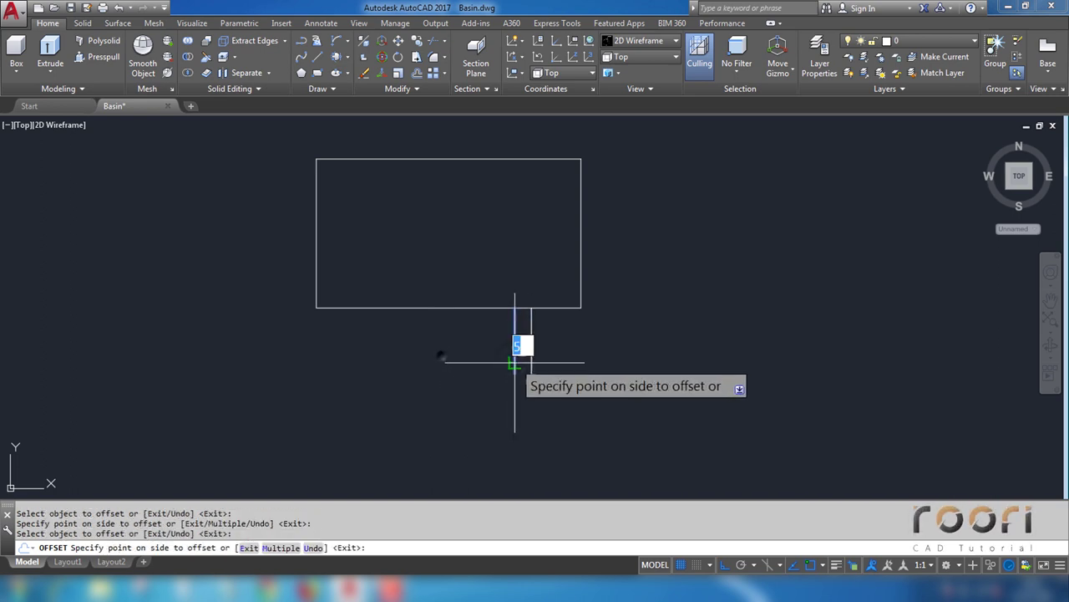
{"action": "left_click", "coordinate": [501, 356]}
{"action": "key", "text": "Return"}
{"action": "left_click", "coordinate": [511, 365]}
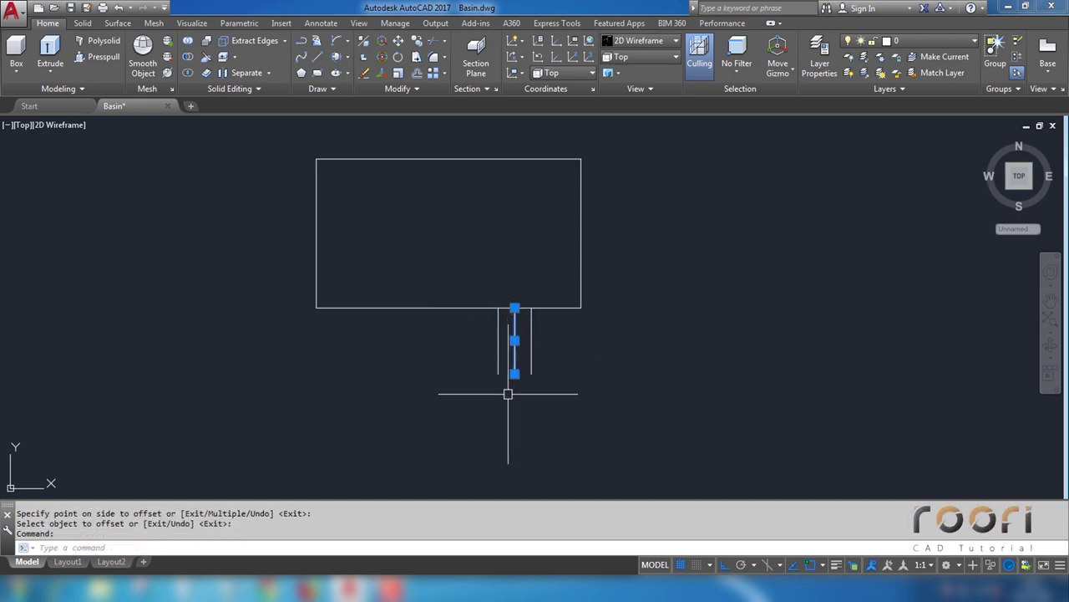
{"action": "key", "text": "Delete"}
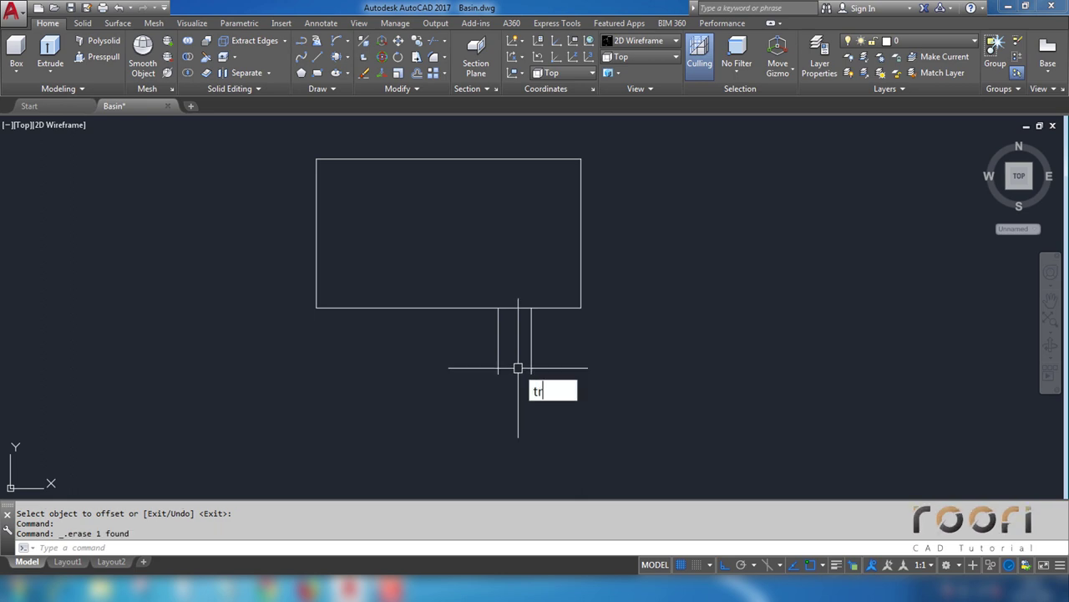
Step: Trim the rectangle's bottom edge open between the two stem lines
{"action": "key", "text": "Return"}
{"action": "key", "text": "Return"}
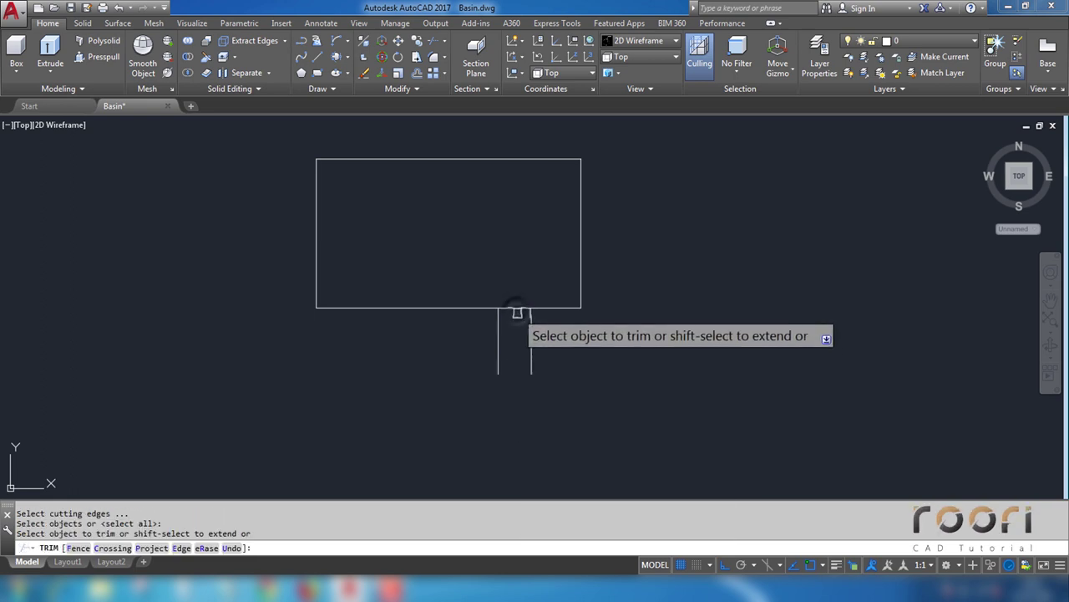
{"action": "left_click", "coordinate": [517, 309]}
{"action": "key", "text": "Return"}
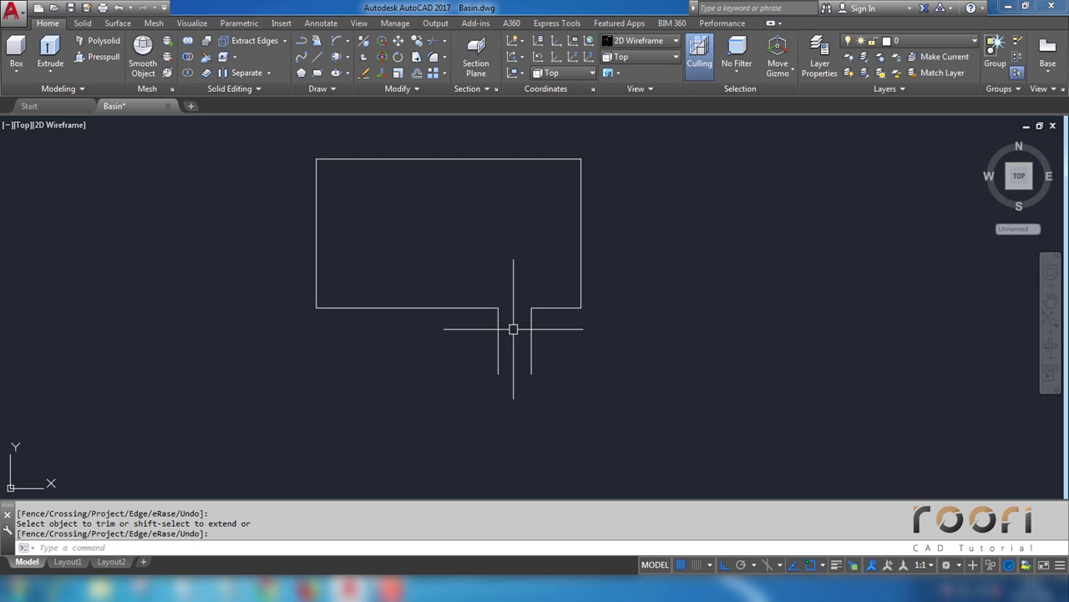
{"action": "type", "text": "l"}
{"action": "key", "text": "Return"}
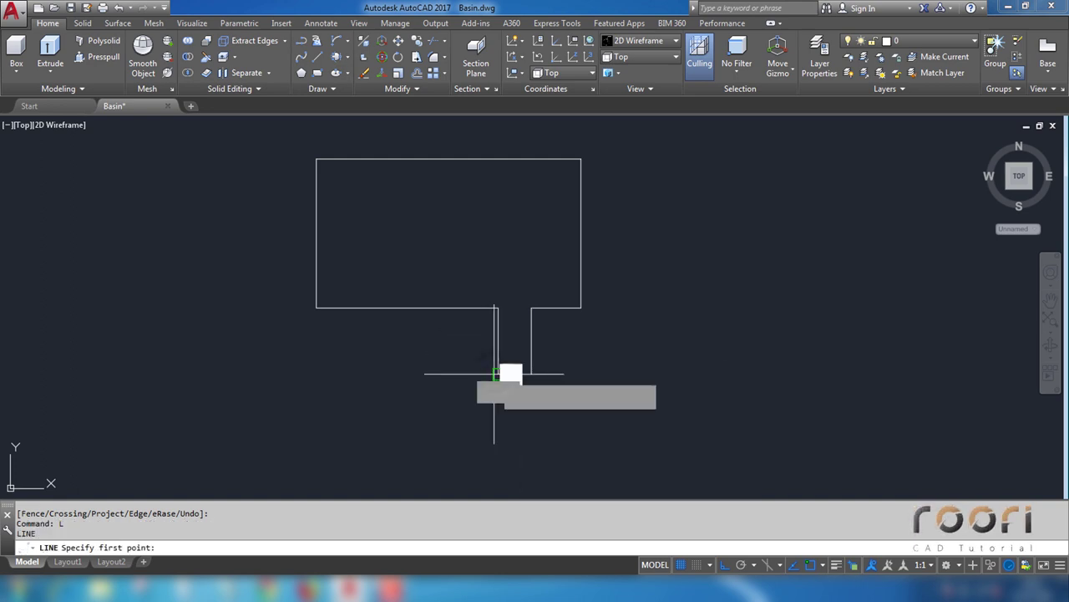
Step: Close the stem bottom with a line and round the top-left corner with a radius-5 fillet
{"action": "left_click", "coordinate": [497, 374]}
{"action": "left_click", "coordinate": [532, 374]}
{"action": "key", "text": "Return"}
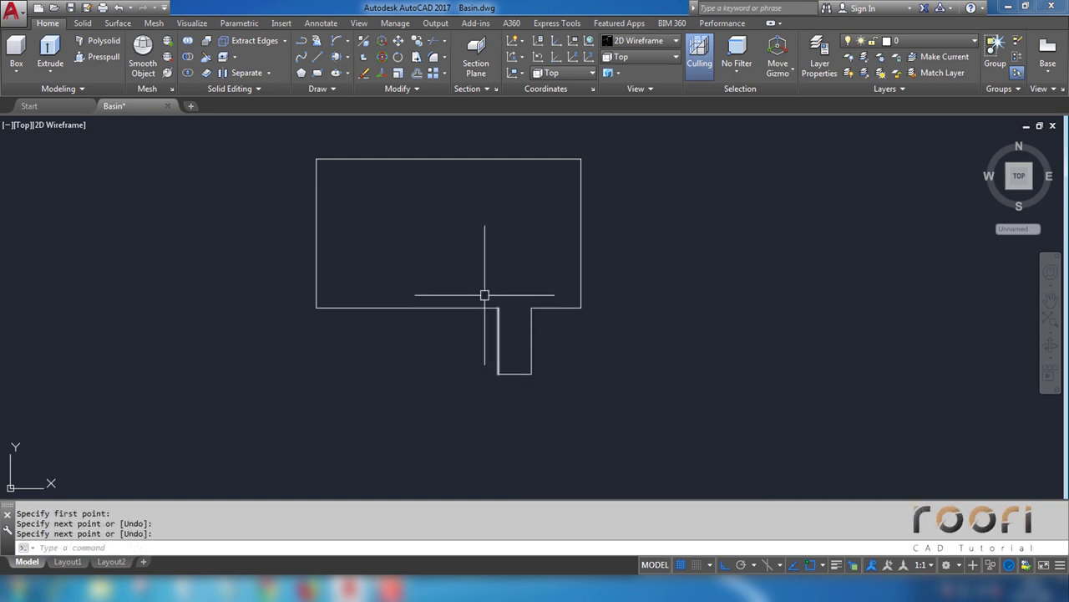
{"action": "left_click", "coordinate": [445, 60]}
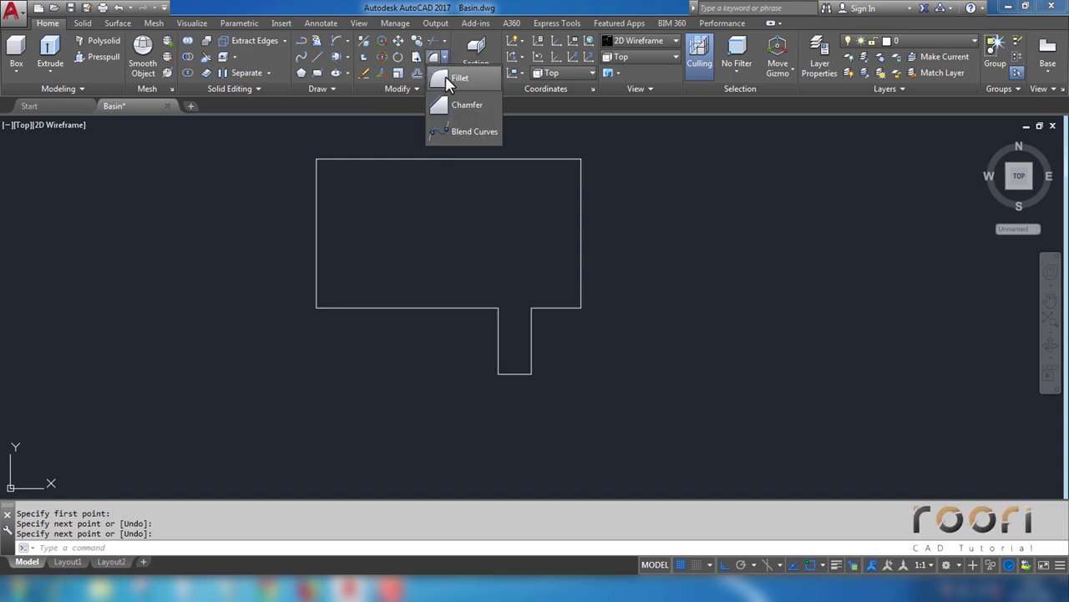
{"action": "left_click", "coordinate": [456, 81]}
{"action": "type", "text": "r"}
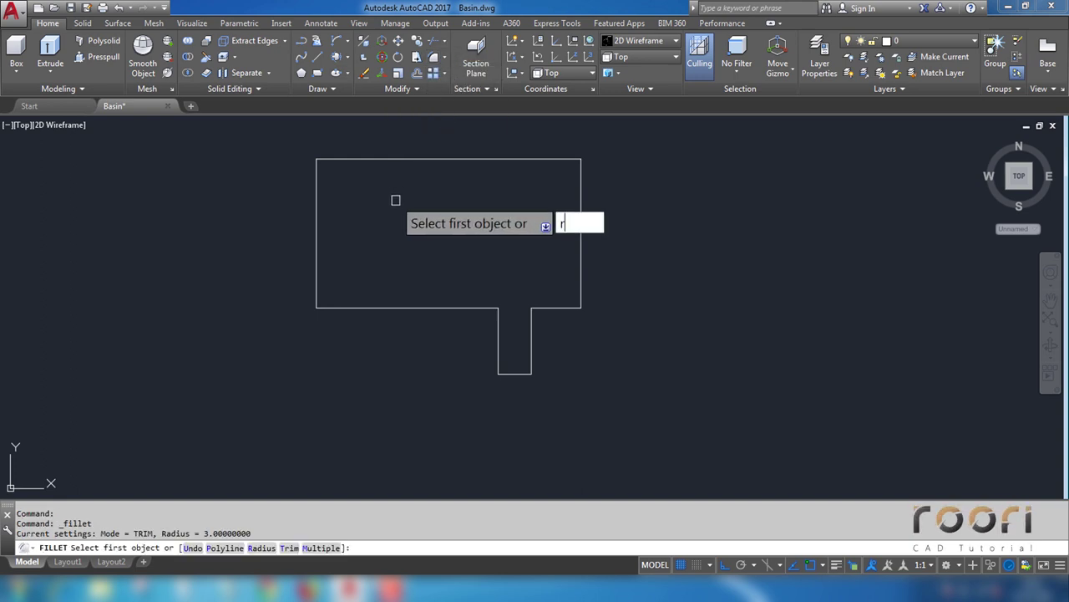
{"action": "key", "text": "Return"}
{"action": "type", "text": "5"}
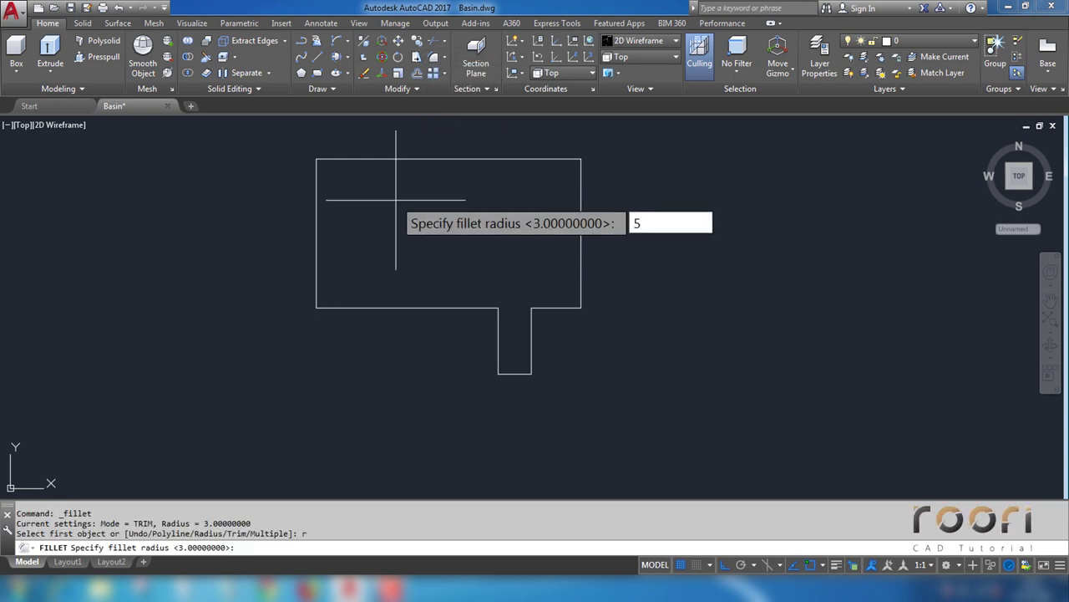
{"action": "key", "text": "Return"}
{"action": "left_click", "coordinate": [359, 158]}
{"action": "left_click", "coordinate": [314, 186]}
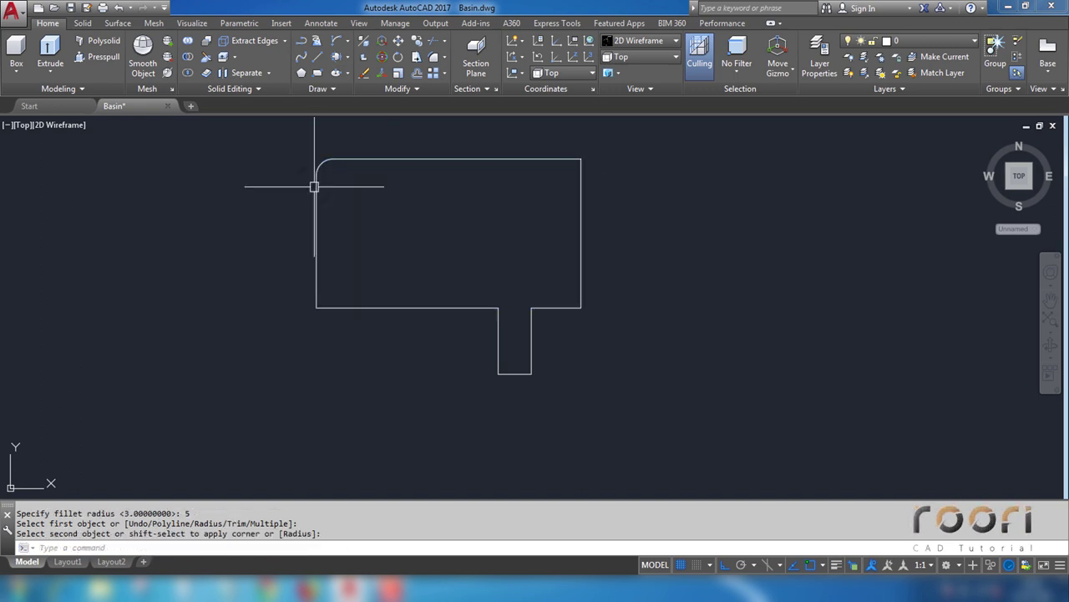
Step: Fillet the bottom-left corner and both stem inner corners at radius 5
{"action": "key", "text": "Return"}
{"action": "left_click", "coordinate": [315, 280]}
{"action": "left_click", "coordinate": [366, 307]}
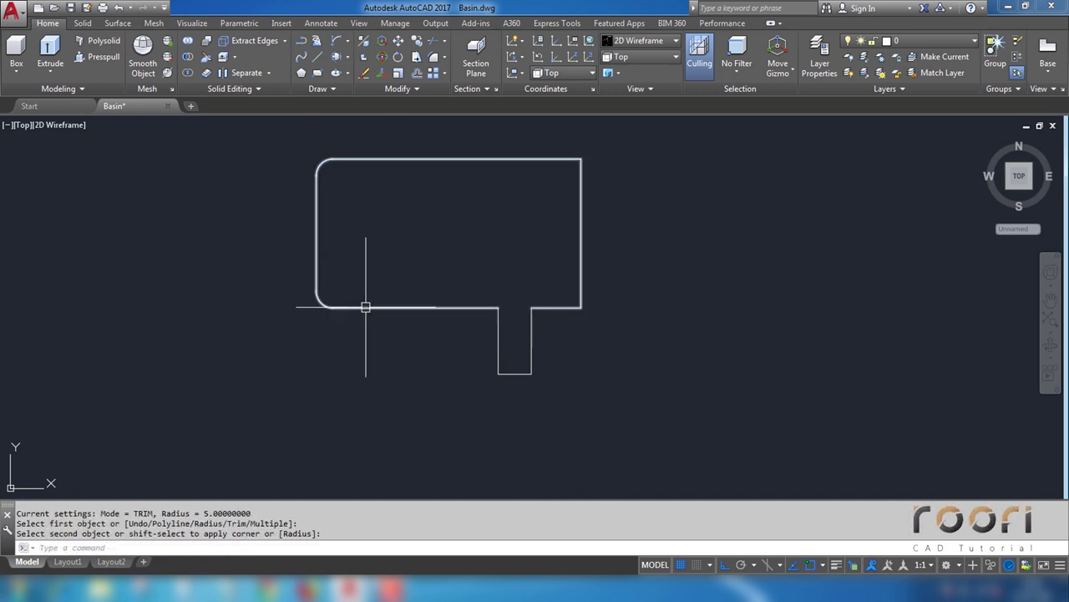
{"action": "key", "text": "Return"}
{"action": "left_click", "coordinate": [460, 308]}
{"action": "left_click", "coordinate": [498, 336]}
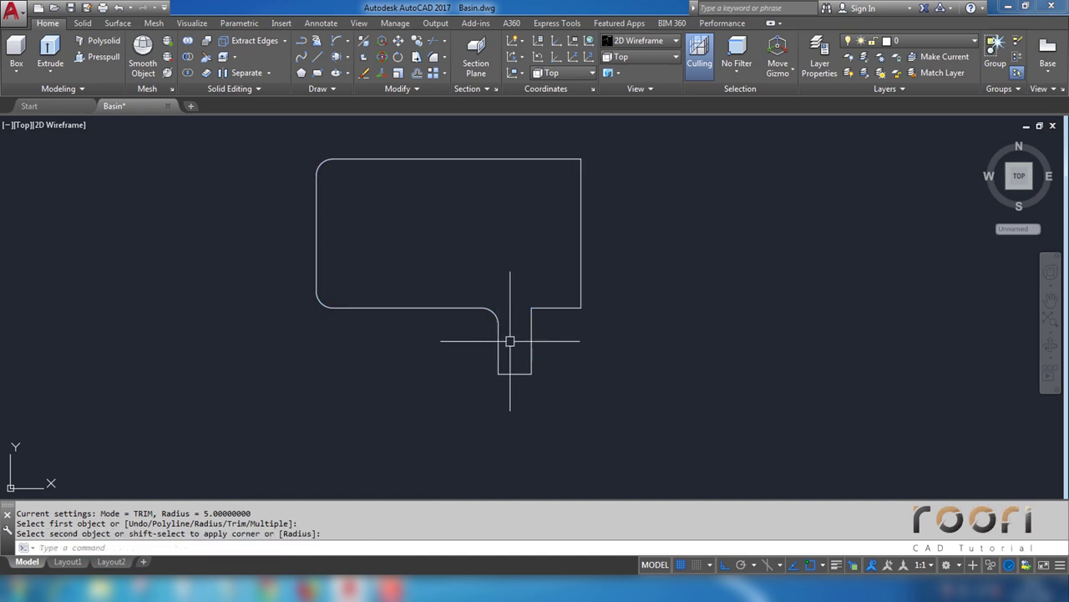
{"action": "key", "text": "Return"}
{"action": "left_click", "coordinate": [530, 339]}
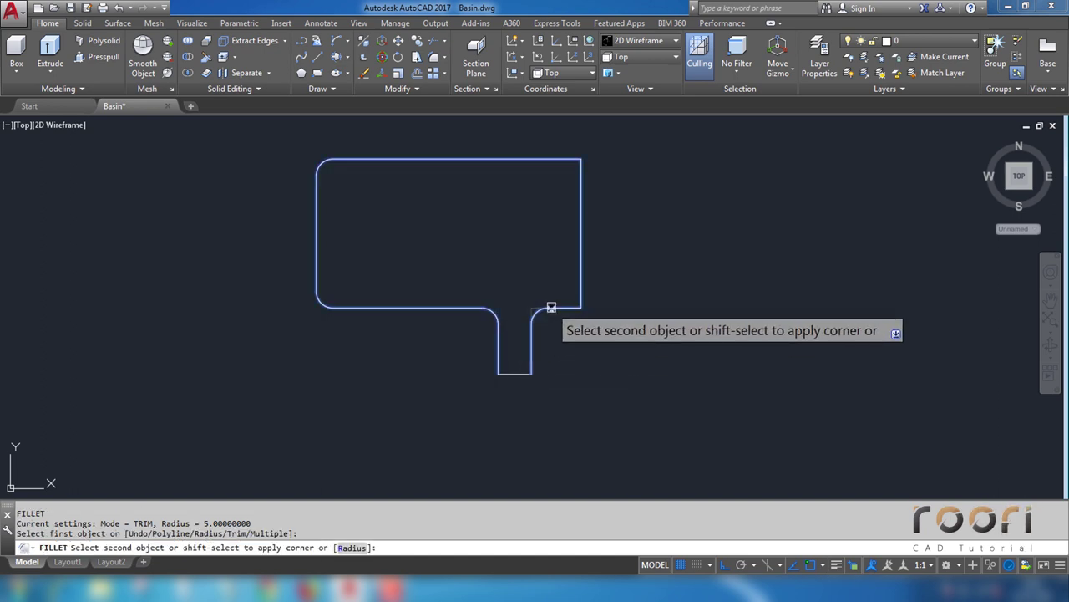
{"action": "left_click", "coordinate": [551, 308]}
Step: Fillet the bottom-right and top-right corners at radius 5
{"action": "key", "text": "Return"}
{"action": "left_click", "coordinate": [564, 308]}
{"action": "left_click", "coordinate": [581, 280]}
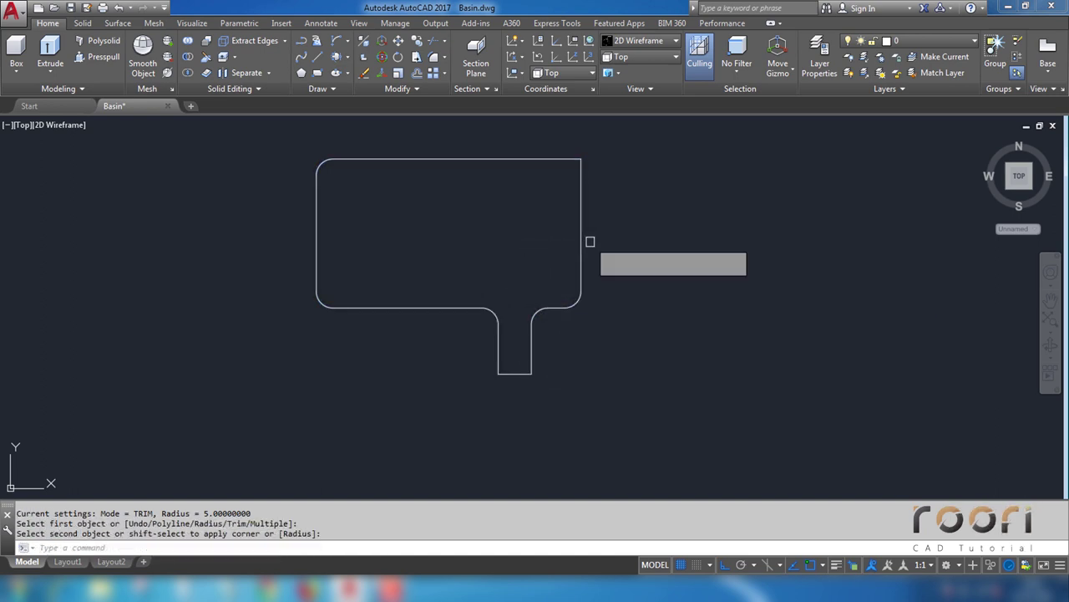
{"action": "key", "text": "Return"}
{"action": "left_click", "coordinate": [580, 208]}
{"action": "left_click", "coordinate": [561, 159]}
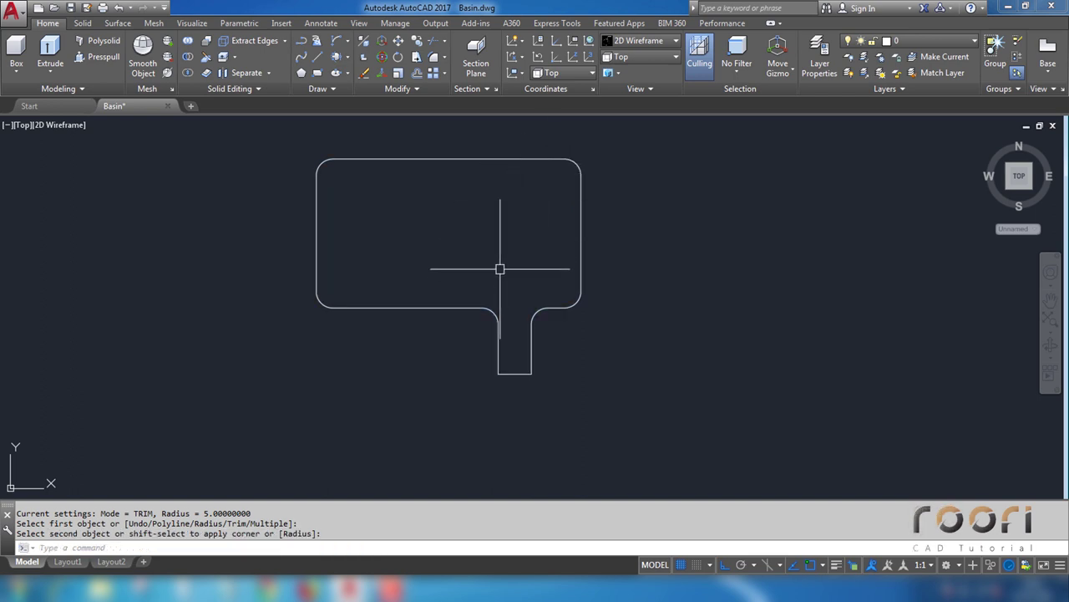
{"action": "left_click", "coordinate": [499, 338]}
{"action": "key", "text": "Escape"}
{"action": "scroll", "coordinate": [517, 356], "scroll_direction": "up", "scroll_amount": 2}
{"action": "type", "text": "JOIN"}
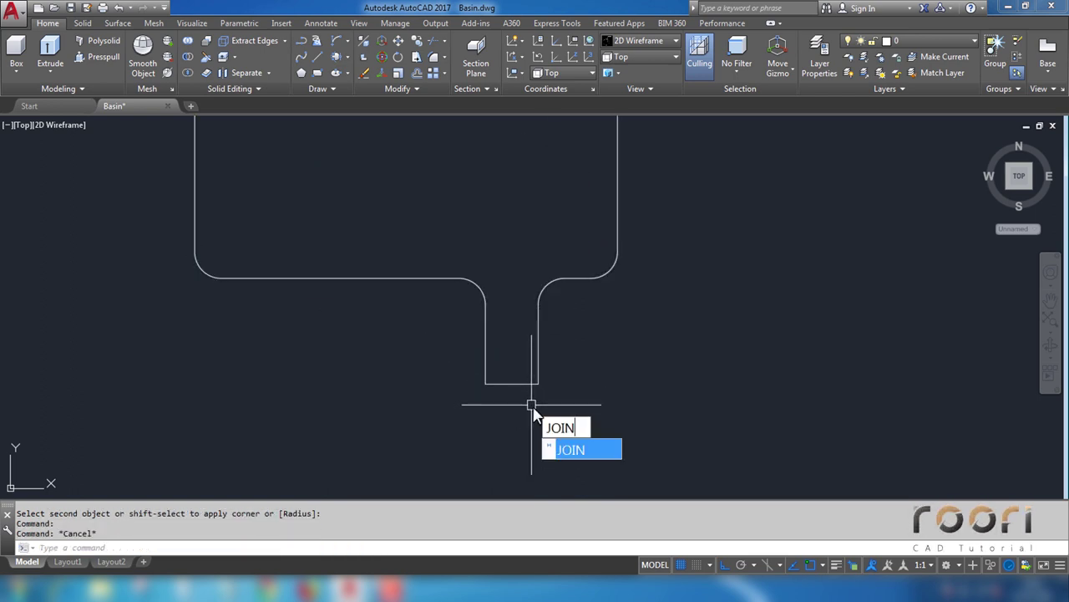
Step: Join the stem's bottom line and the basin outline into one polyline
{"action": "key", "text": "Return"}
{"action": "left_click", "coordinate": [520, 384]}
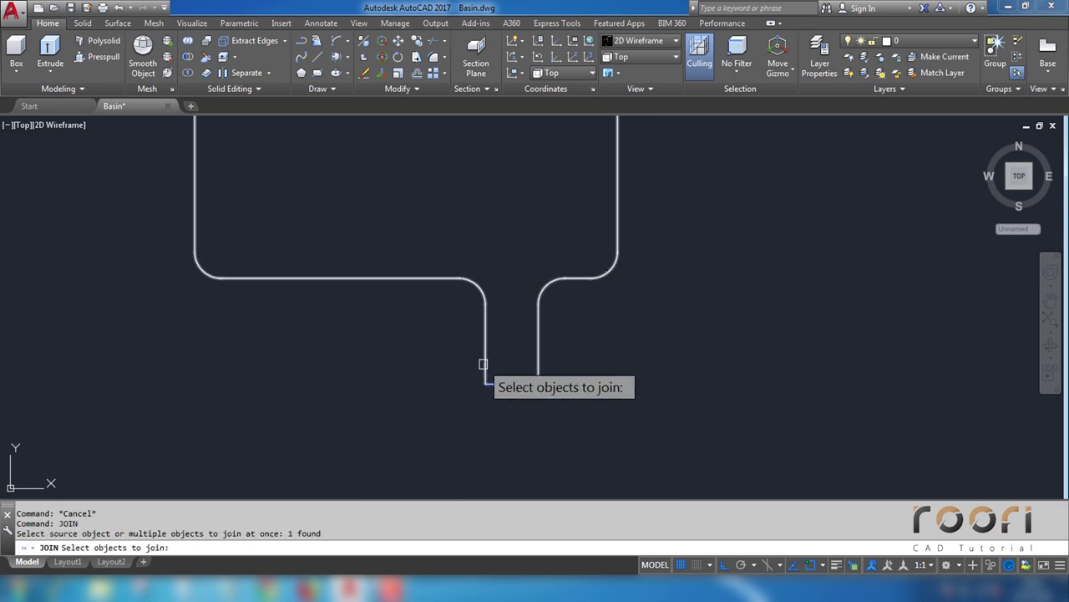
{"action": "left_click", "coordinate": [482, 364]}
{"action": "key", "text": "Return"}
{"action": "left_click", "coordinate": [484, 365]}
{"action": "scroll", "coordinate": [432, 417], "scroll_direction": "down", "scroll_amount": 2}
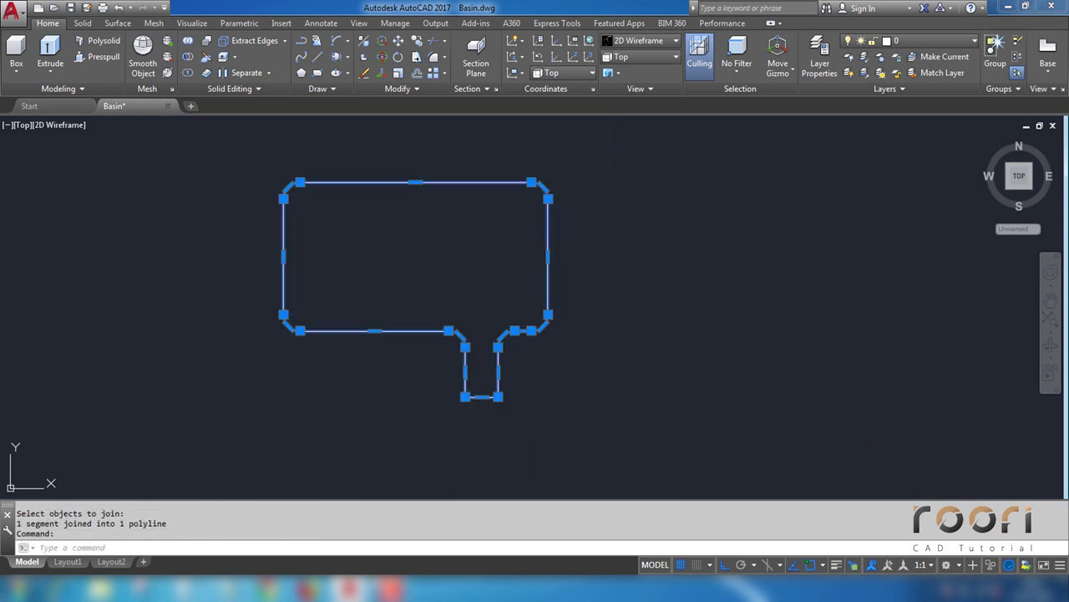
{"action": "key", "text": "Escape"}
Step: Extrude the joined outline 5 units into a thin solid plate
{"action": "middle_click_drag", "start_coordinate": [396, 435], "coordinate": [450, 325], "text": "shift"}
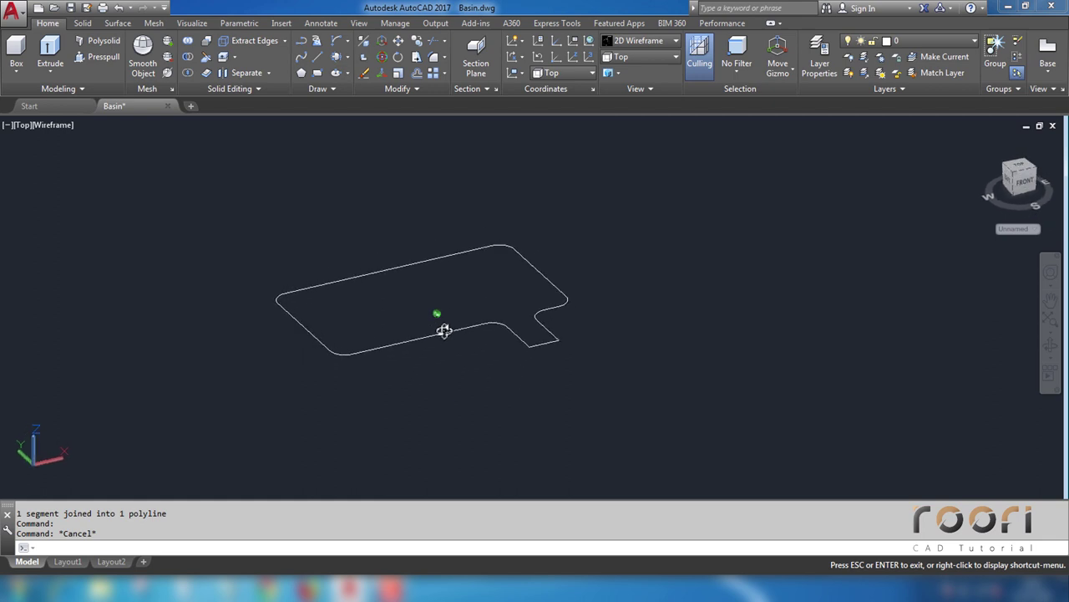
{"action": "type", "text": "ex"}
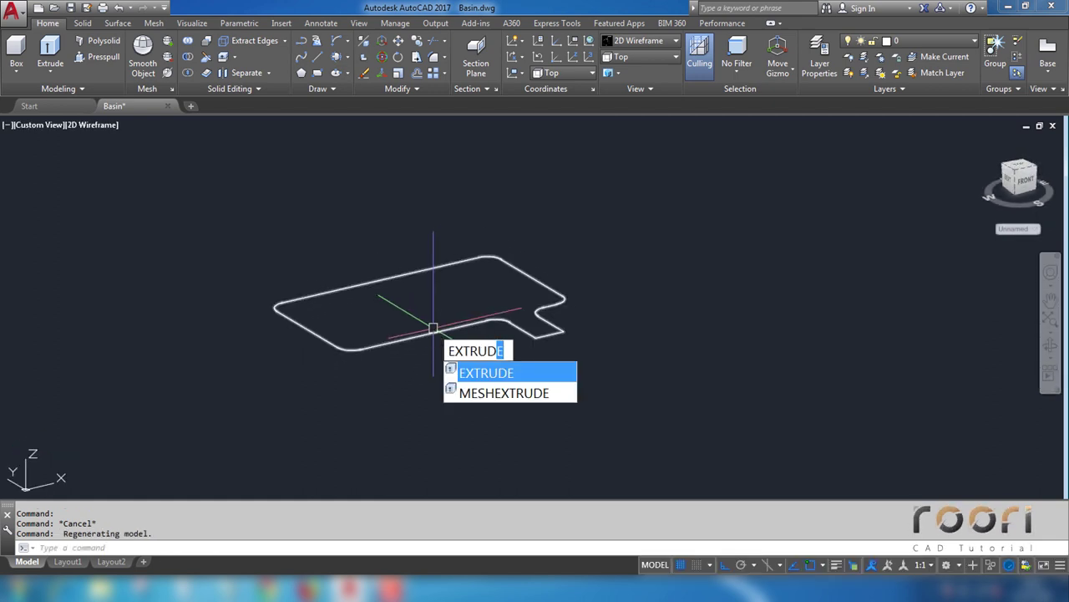
{"action": "key", "text": "Return"}
{"action": "left_click", "coordinate": [431, 330]}
{"action": "key", "text": "Return"}
{"action": "type", "text": "5"}
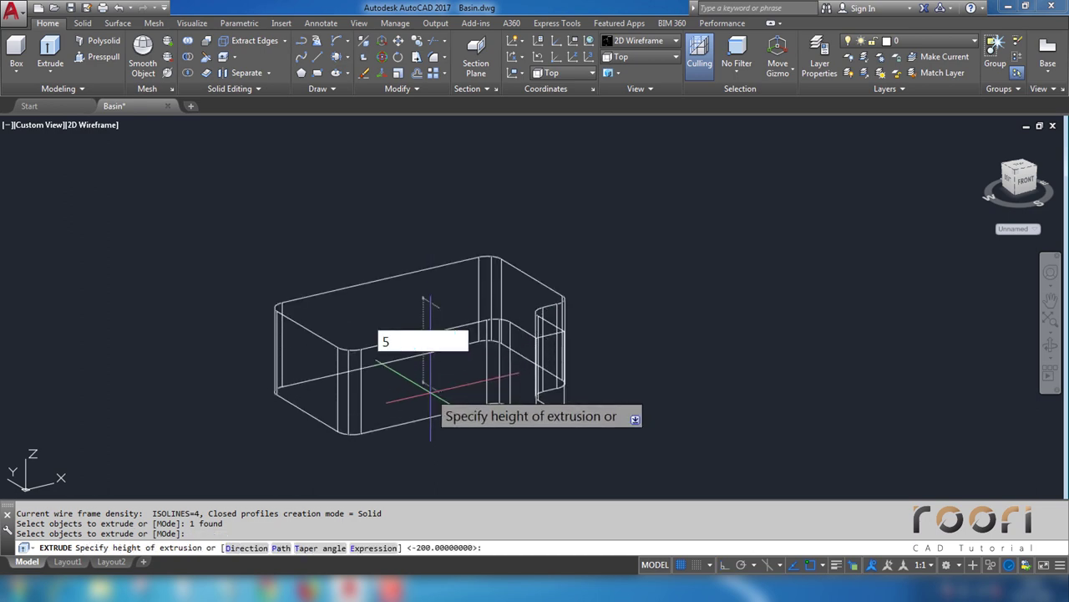
{"action": "key", "text": "Return"}
{"action": "scroll", "coordinate": [433, 366], "scroll_direction": "up", "scroll_amount": 2}
{"action": "scroll", "coordinate": [413, 346], "scroll_direction": "up", "scroll_amount": 2}
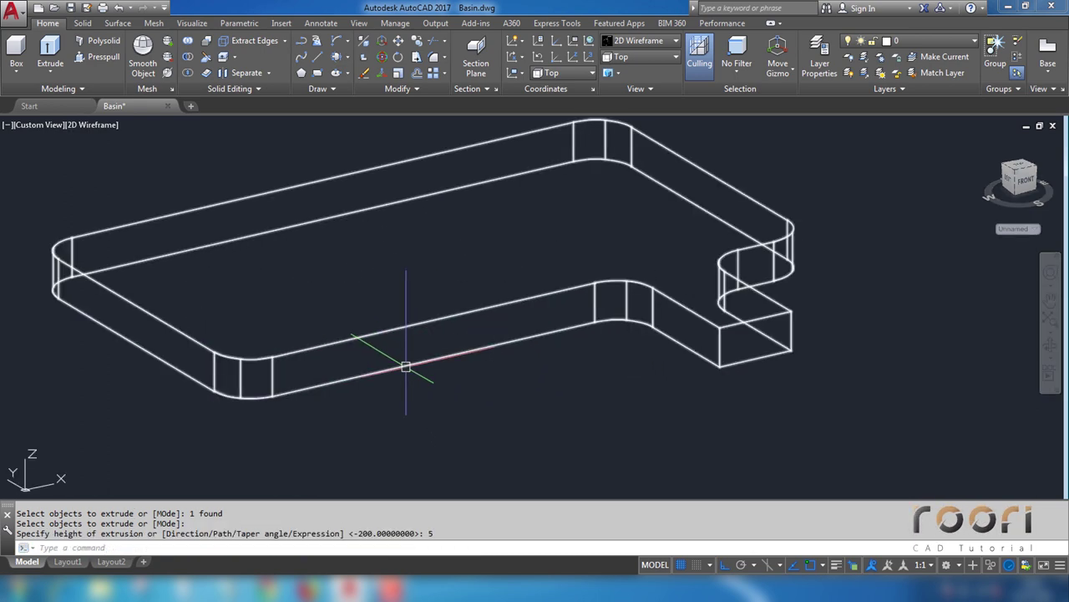
{"action": "mouse_move", "coordinate": [406, 358]}
{"action": "middle_mouse_down", "text": "shift"}
{"action": "mouse_move", "coordinate": [413, 346]}
{"action": "mouse_move", "coordinate": [412, 362]}
{"action": "mouse_move", "coordinate": [453, 375]}
{"action": "middle_mouse_up", "text": "shift"}
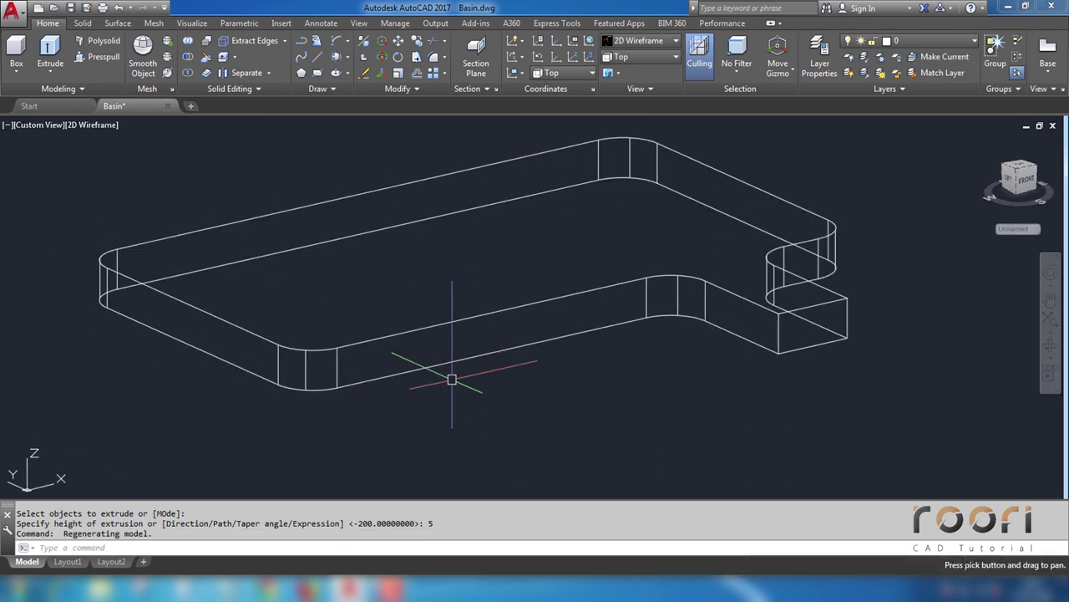
{"action": "left_click", "coordinate": [444, 56]}
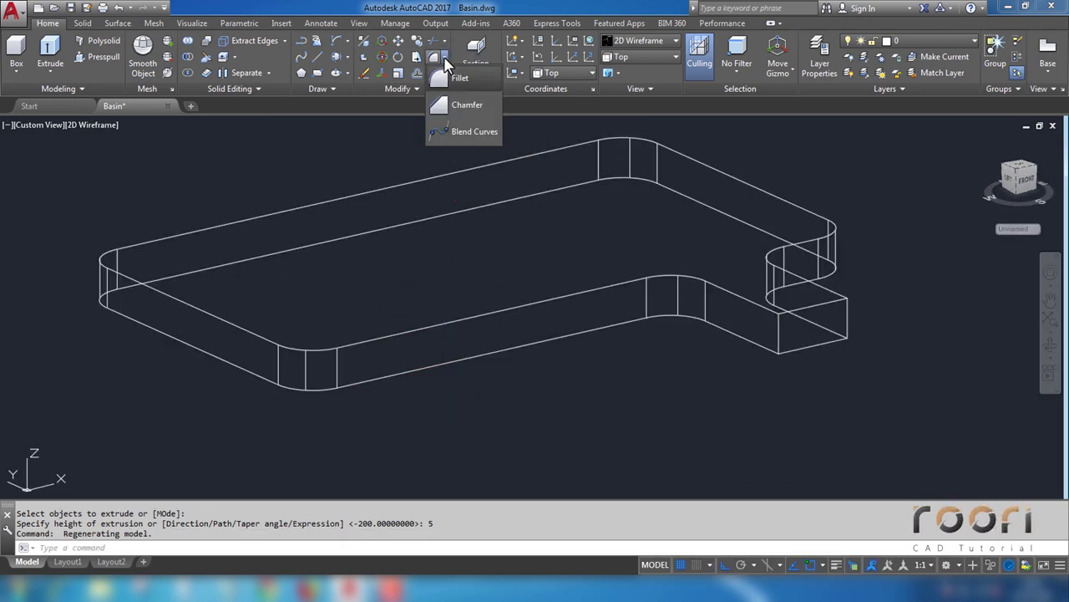
{"action": "left_click", "coordinate": [459, 77]}
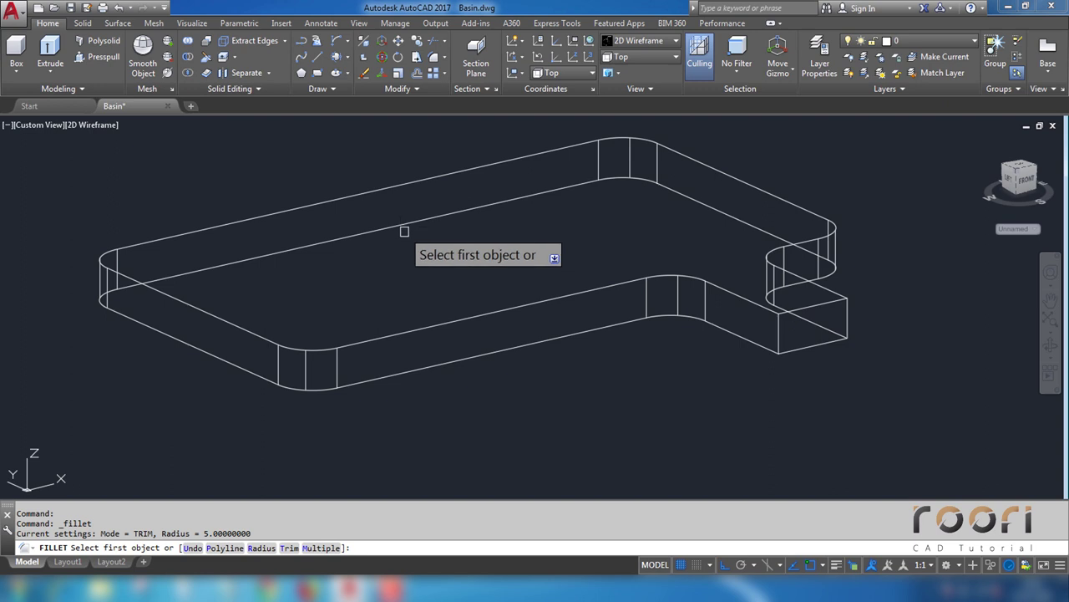
{"action": "type", "text": "r"}
Step: Fillet the small solid's 13 edges with radius 5, using a chain selection
{"action": "key", "text": "Return"}
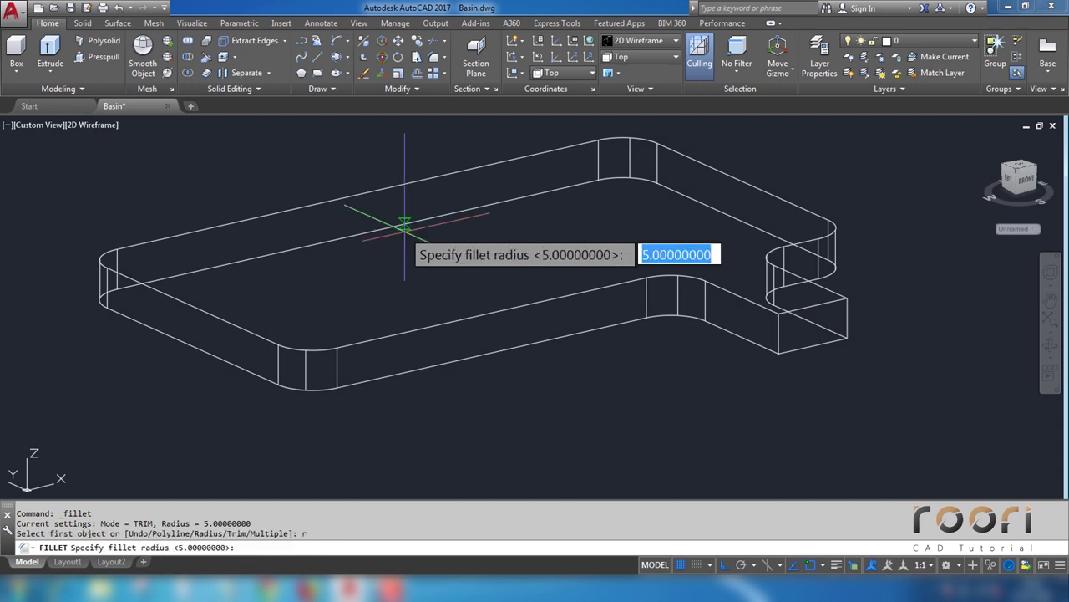
{"action": "type", "text": "5"}
{"action": "key", "text": "Return"}
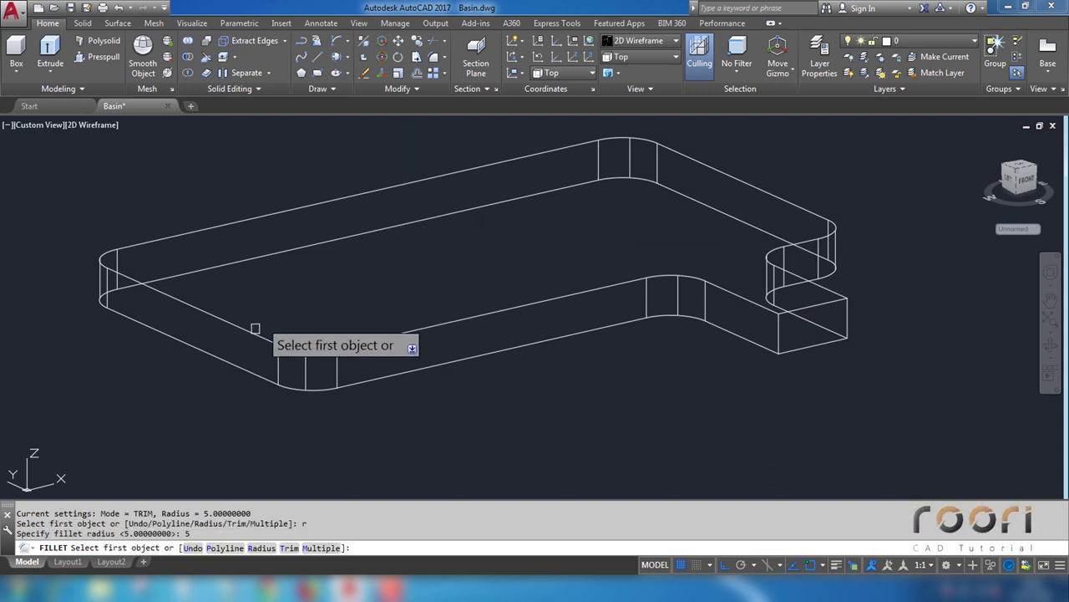
{"action": "left_click", "coordinate": [218, 356]}
{"action": "key", "text": "Return"}
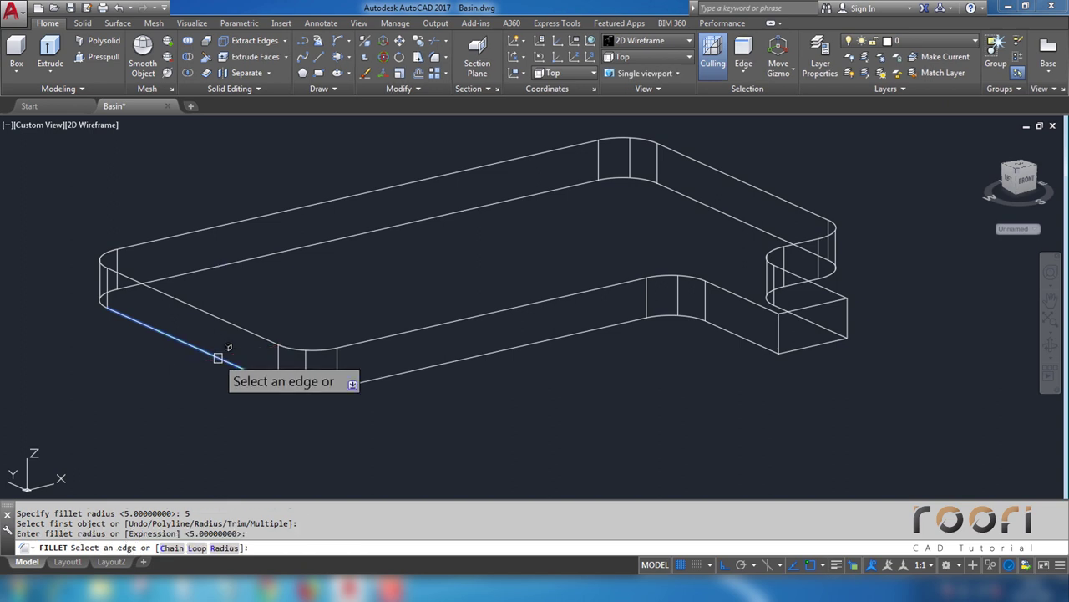
{"action": "left_click", "coordinate": [168, 549]}
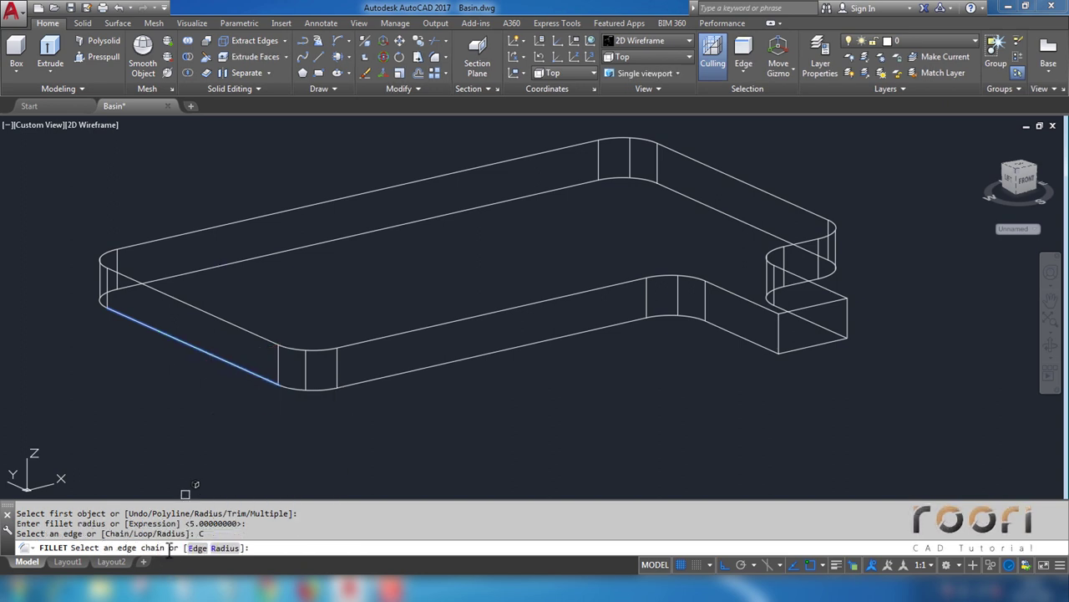
{"action": "left_click", "coordinate": [373, 375]}
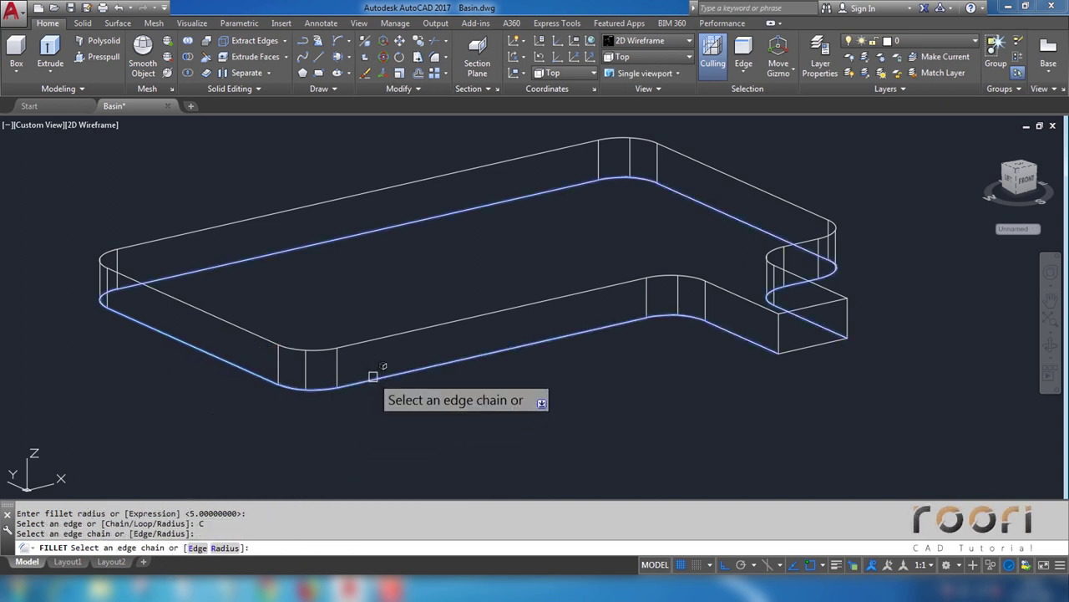
{"action": "key", "text": "Return"}
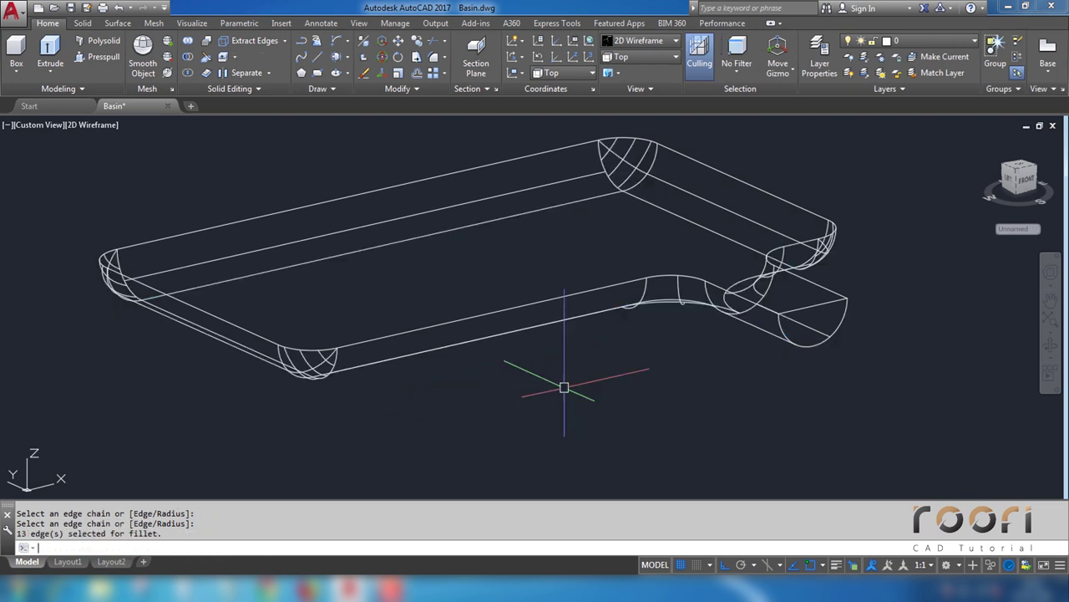
Step: Set the visual style to Realistic and orbit slightly around the filleted solid
{"action": "left_click", "coordinate": [677, 41]}
{"action": "left_click", "coordinate": [799, 67]}
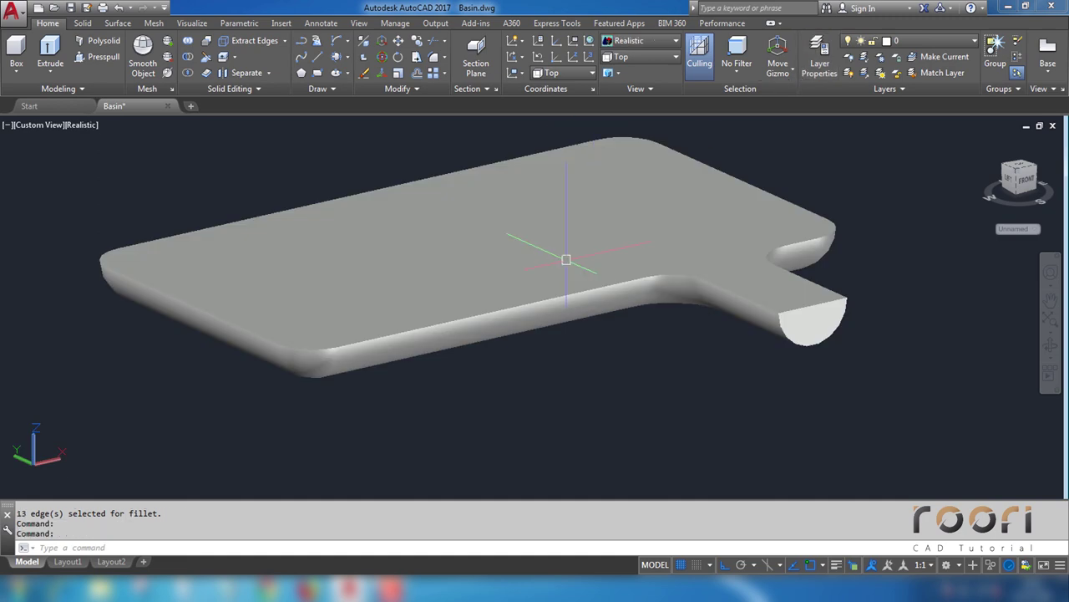
{"action": "left_click", "coordinate": [499, 330]}
{"action": "mouse_move", "coordinate": [490, 394]}
{"action": "middle_mouse_down", "text": "shift"}
{"action": "mouse_move", "coordinate": [466, 303]}
{"action": "mouse_move", "coordinate": [496, 299]}
{"action": "mouse_move", "coordinate": [489, 403]}
{"action": "middle_mouse_up", "text": "shift"}
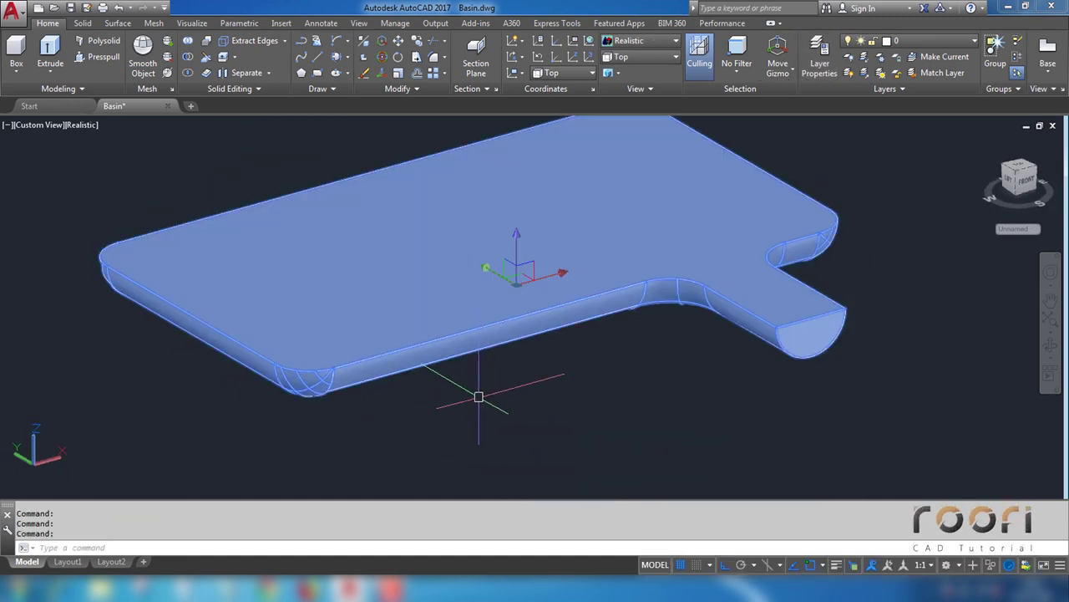
Step: Move the filleted plate 1600 units onto the basin's rim
{"action": "key", "text": "Escape"}
{"action": "scroll", "coordinate": [285, 392], "scroll_direction": "down", "scroll_amount": 5}
{"action": "type", "text": "M"}
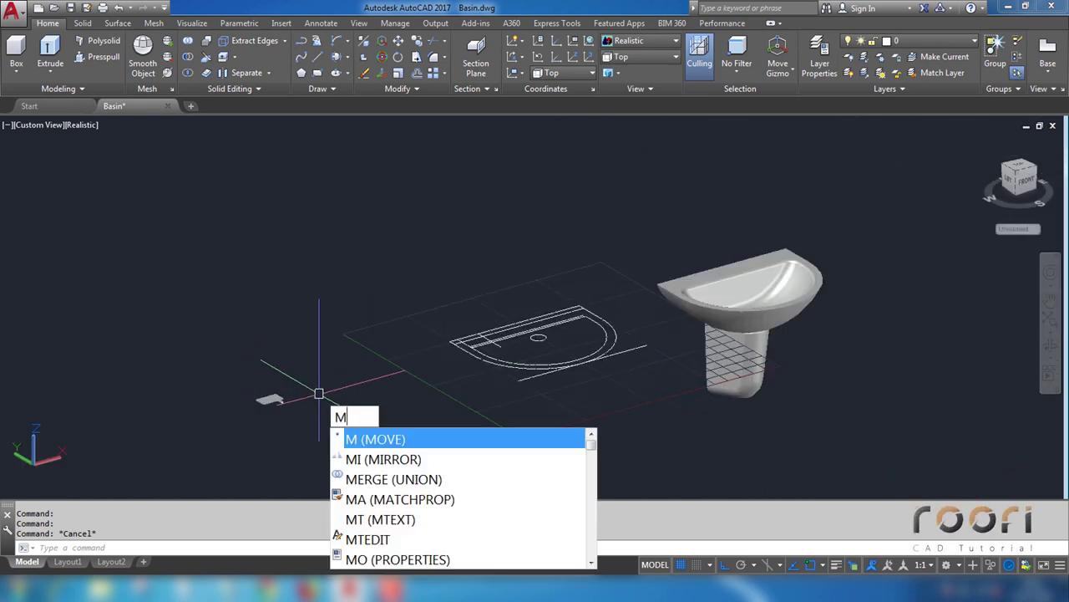
{"action": "key", "text": "Return"}
{"action": "key", "text": "Return"}
{"action": "left_click", "coordinate": [178, 315]}
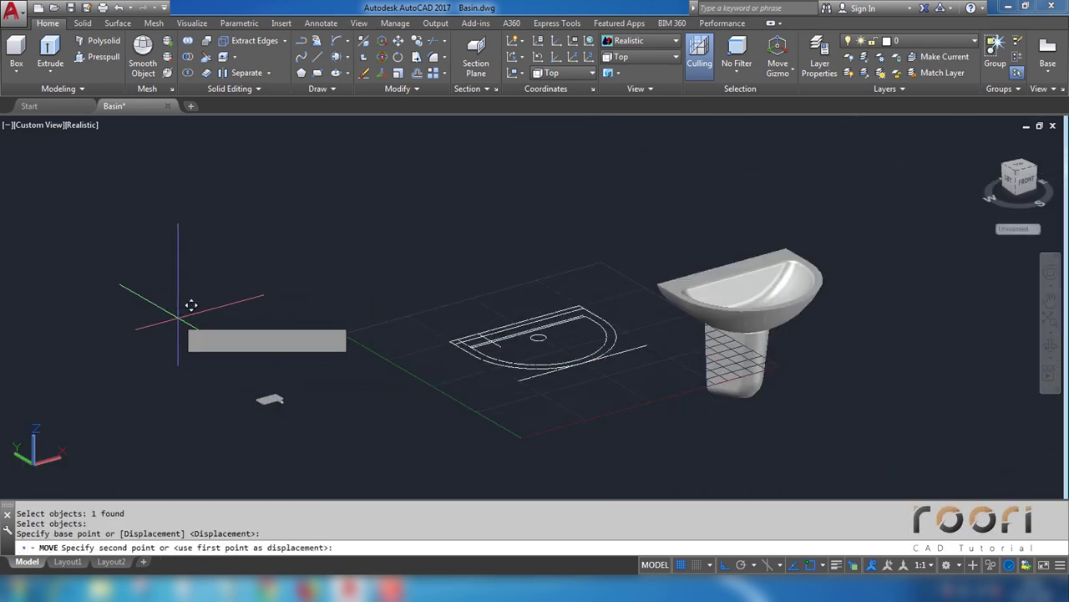
{"action": "type", "text": "1600"}
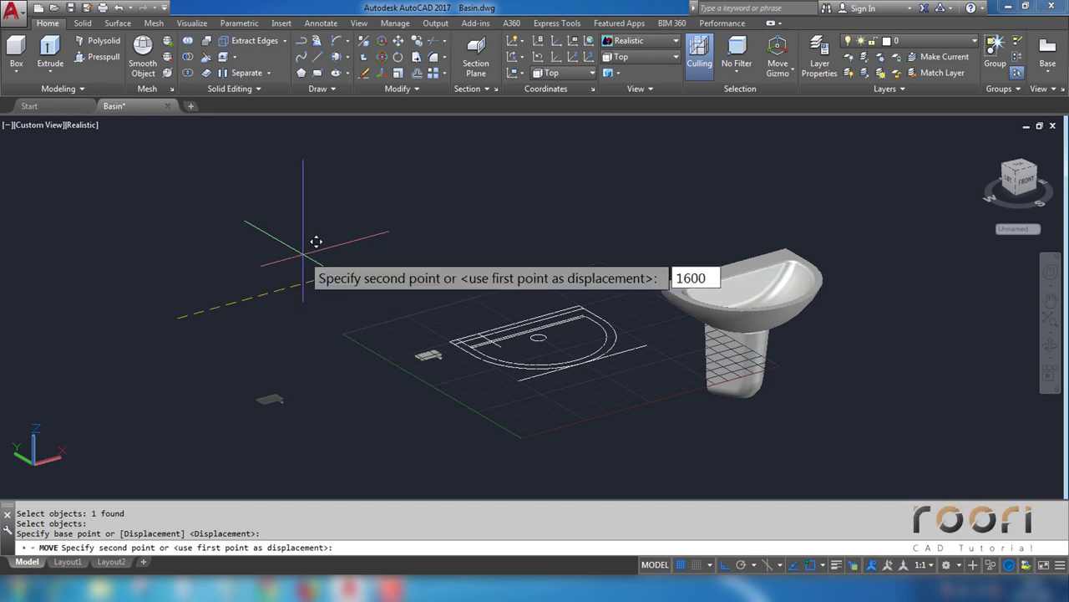
{"action": "key", "text": "Return"}
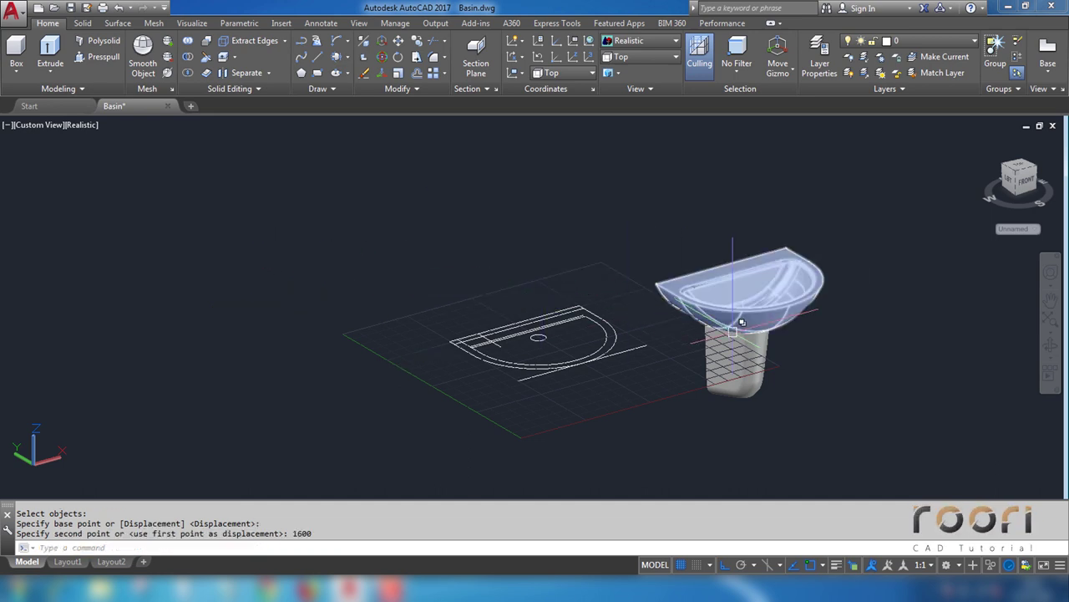
Step: Orbit to look down on the basin and switch the display to 2D Wireframe
{"action": "mouse_move", "coordinate": [735, 301]}
{"action": "middle_mouse_down", "text": "shift"}
{"action": "mouse_move", "coordinate": [602, 370]}
{"action": "mouse_move", "coordinate": [589, 365]}
{"action": "middle_mouse_up", "text": "shift"}
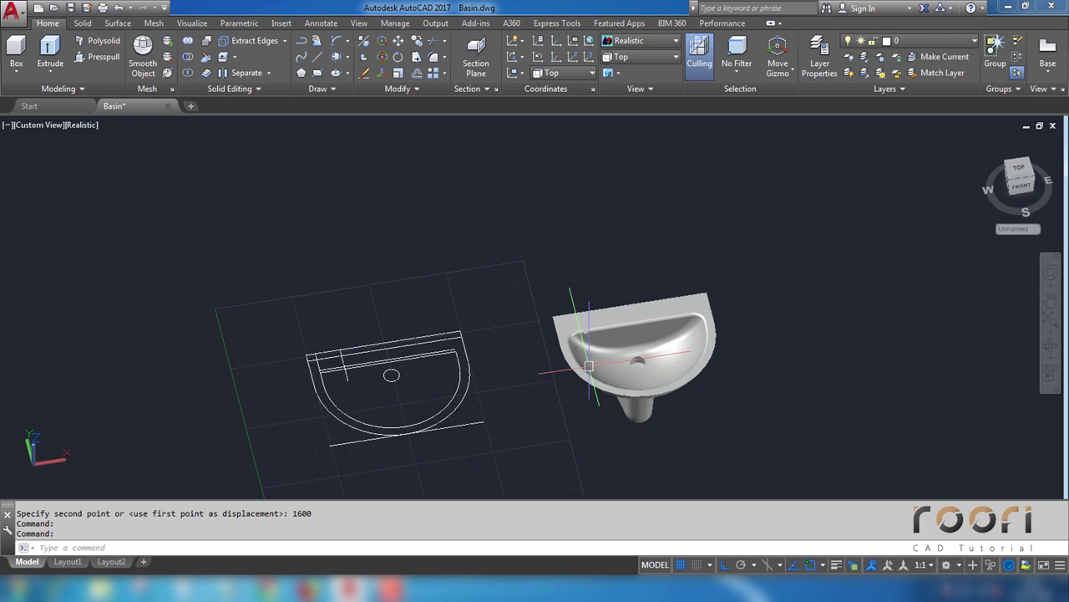
{"action": "left_click", "coordinate": [653, 40]}
{"action": "left_click", "coordinate": [629, 63]}
Step: Switch to Top view and centre the basin in the drawing area
{"action": "left_click", "coordinate": [636, 59]}
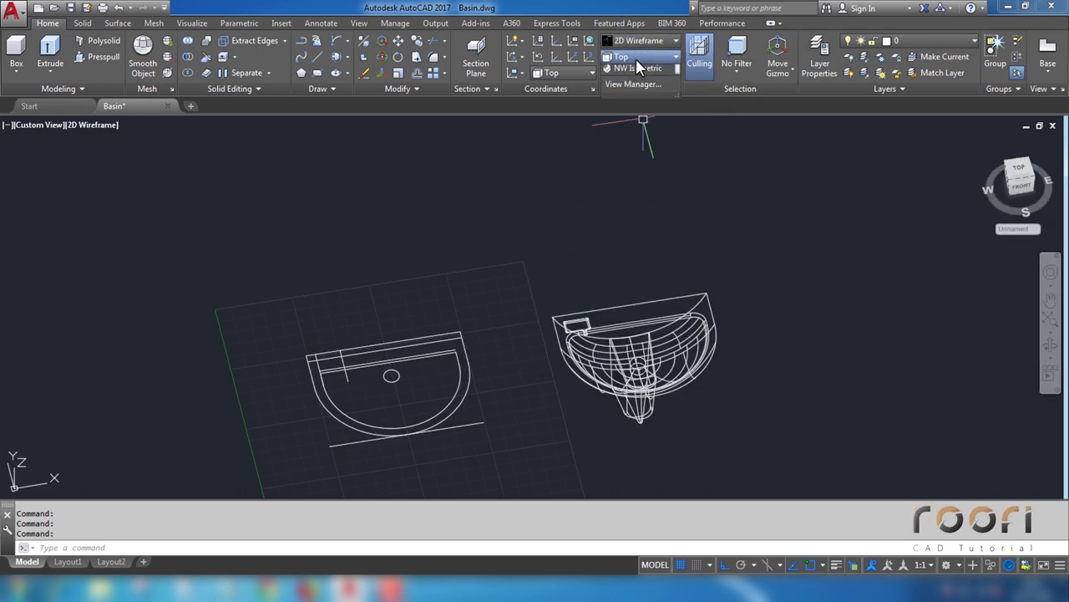
{"action": "left_click", "coordinate": [626, 63]}
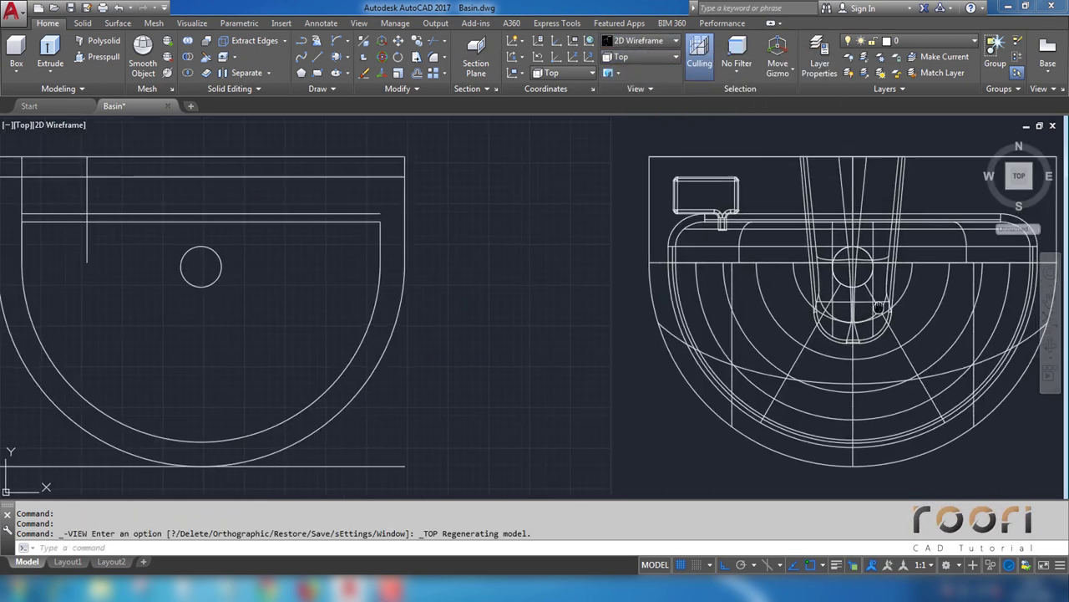
{"action": "middle_click_drag", "start_coordinate": [879, 308], "coordinate": [530, 393]}
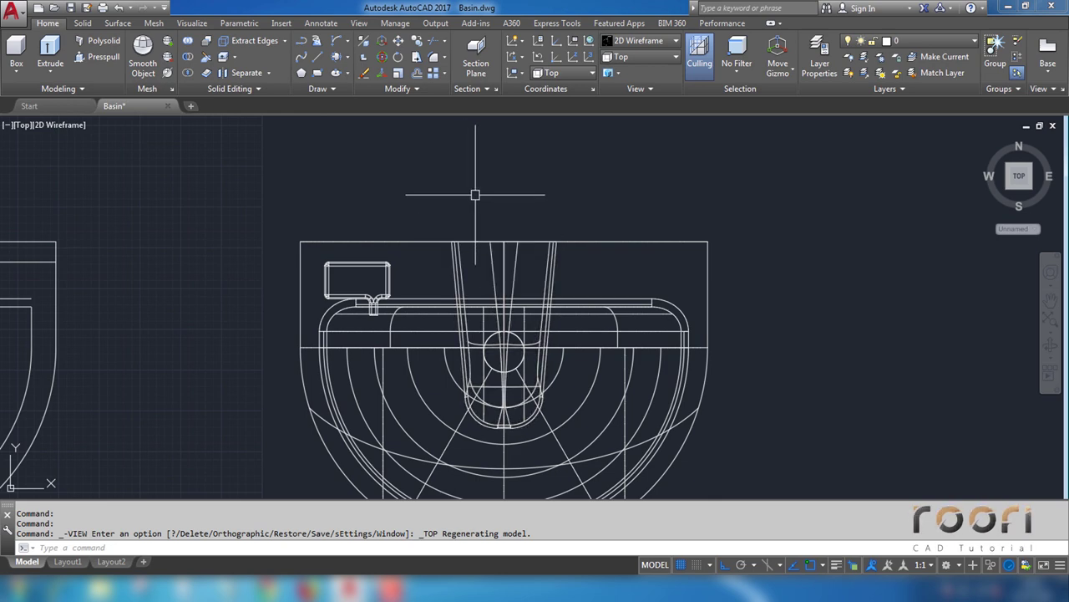
{"action": "scroll", "coordinate": [476, 194], "scroll_direction": "up", "scroll_amount": 2}
Step: Mirror the left recess solid about the rim's vertical midline, keeping the original
{"action": "type", "text": "MIrr"}
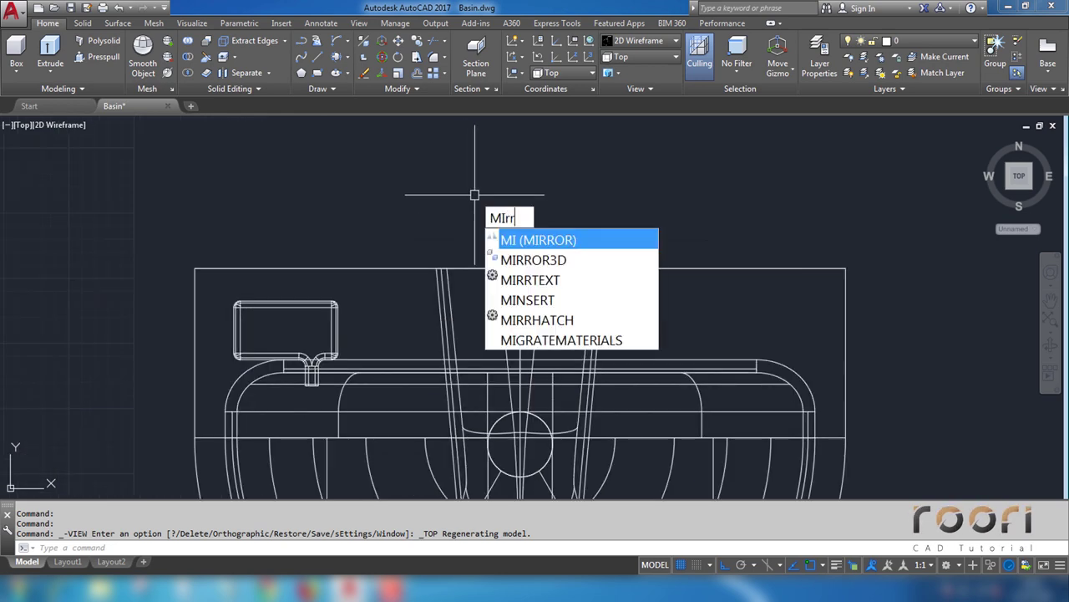
{"action": "type", "text": "or"}
{"action": "key", "text": "Return"}
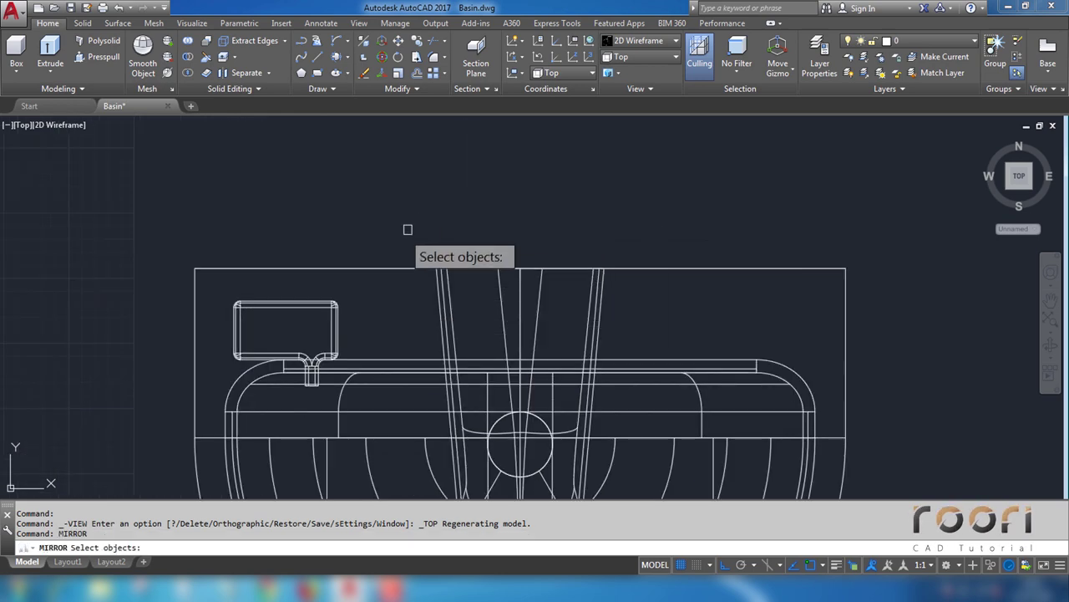
{"action": "left_click", "coordinate": [337, 330]}
{"action": "key", "text": "Return"}
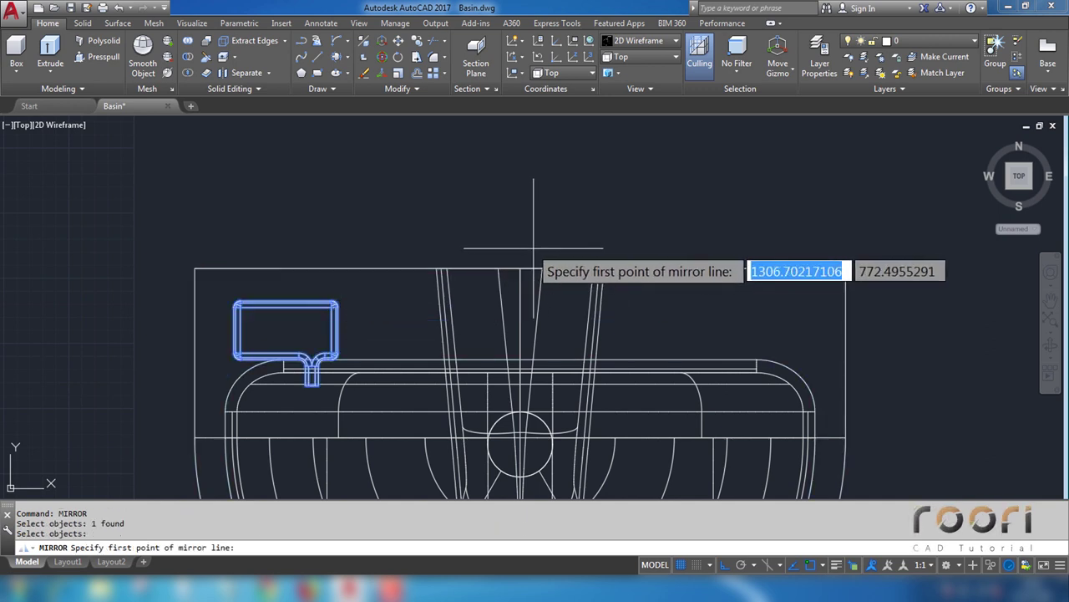
{"action": "left_click", "coordinate": [519, 269]}
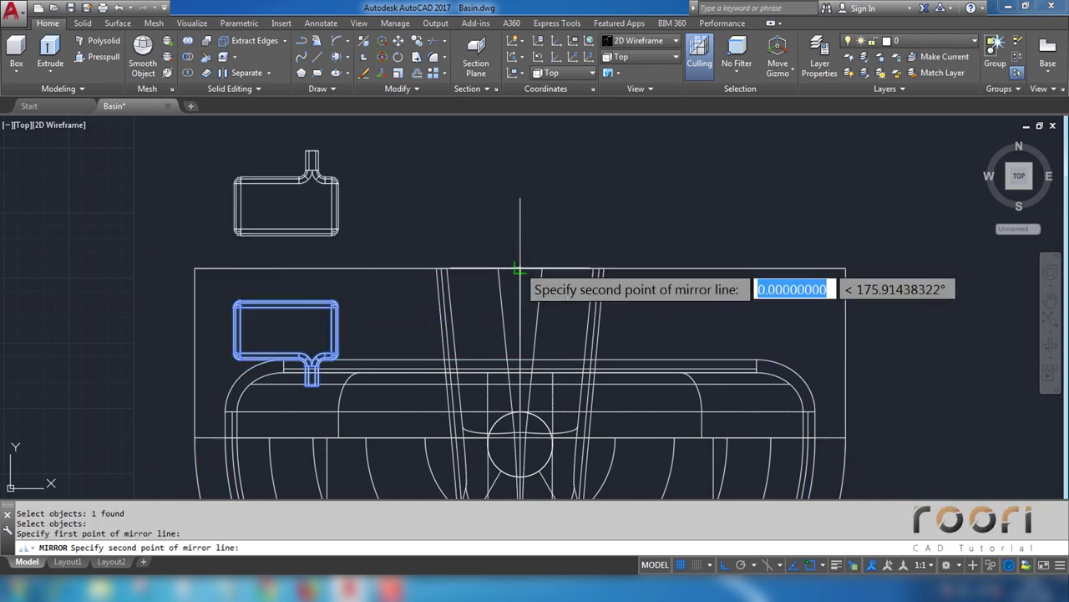
{"action": "left_click", "coordinate": [532, 195]}
{"action": "key", "text": "Return"}
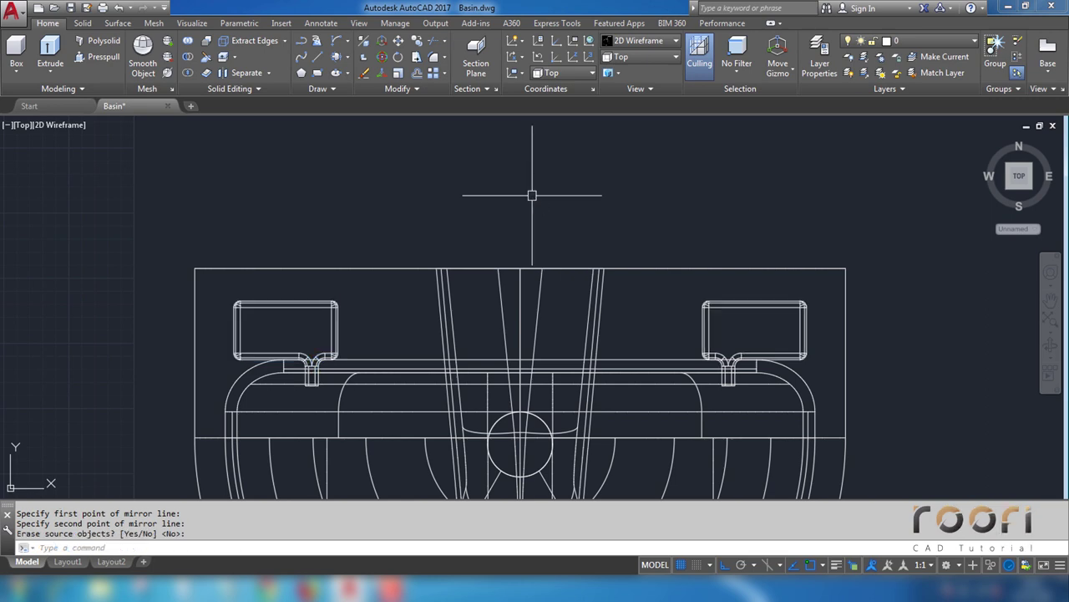
Step: Subtract the left and right recess solids from the basin
{"action": "type", "text": "sU"}
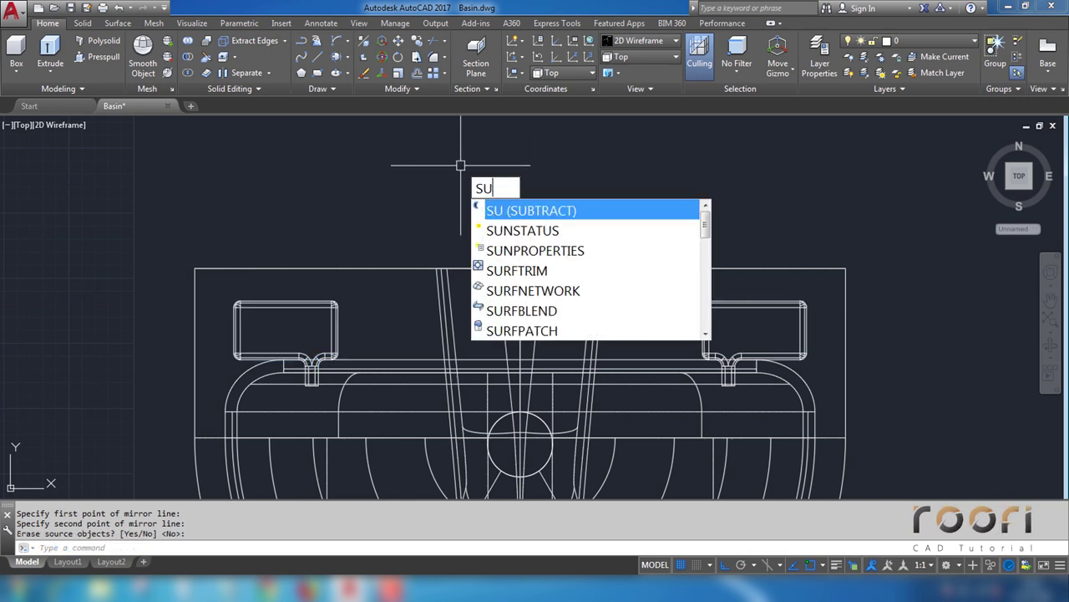
{"action": "type", "text": "BTRAcT"}
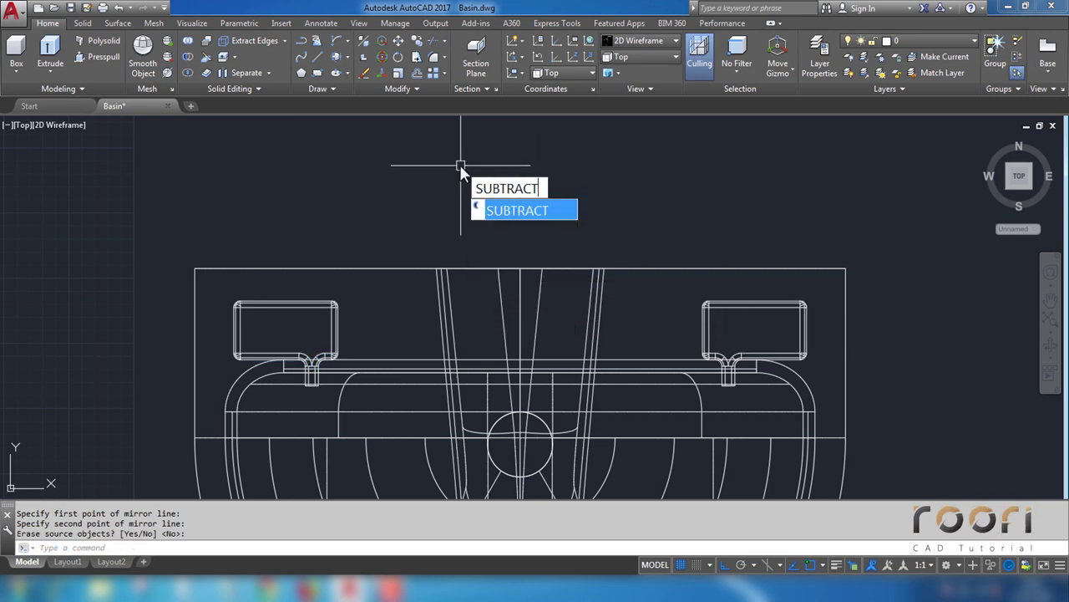
{"action": "key", "text": "Return"}
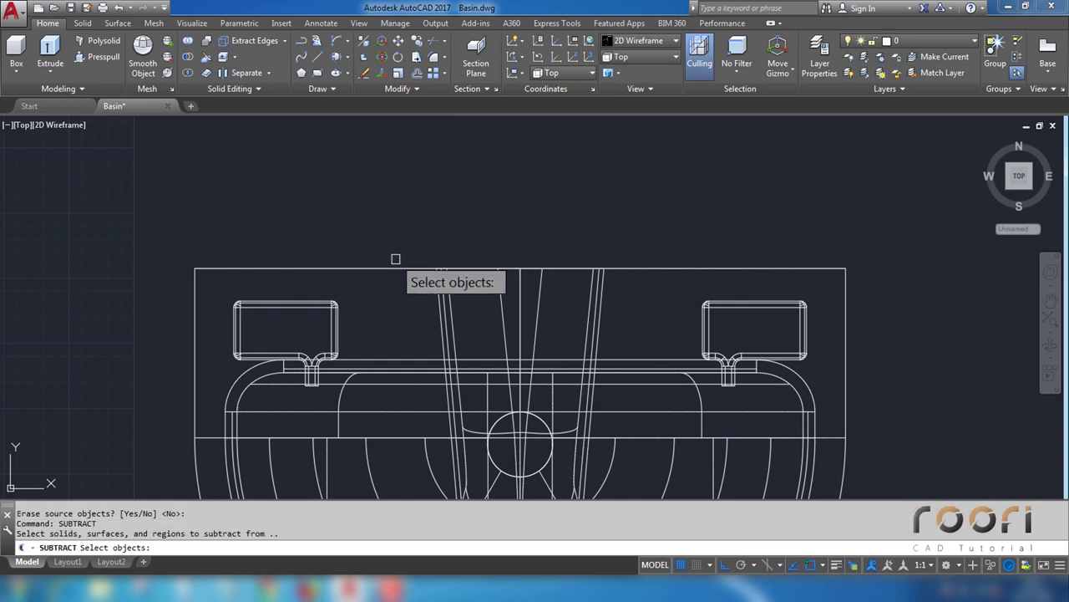
{"action": "left_click", "coordinate": [392, 265]}
{"action": "key", "text": "Return"}
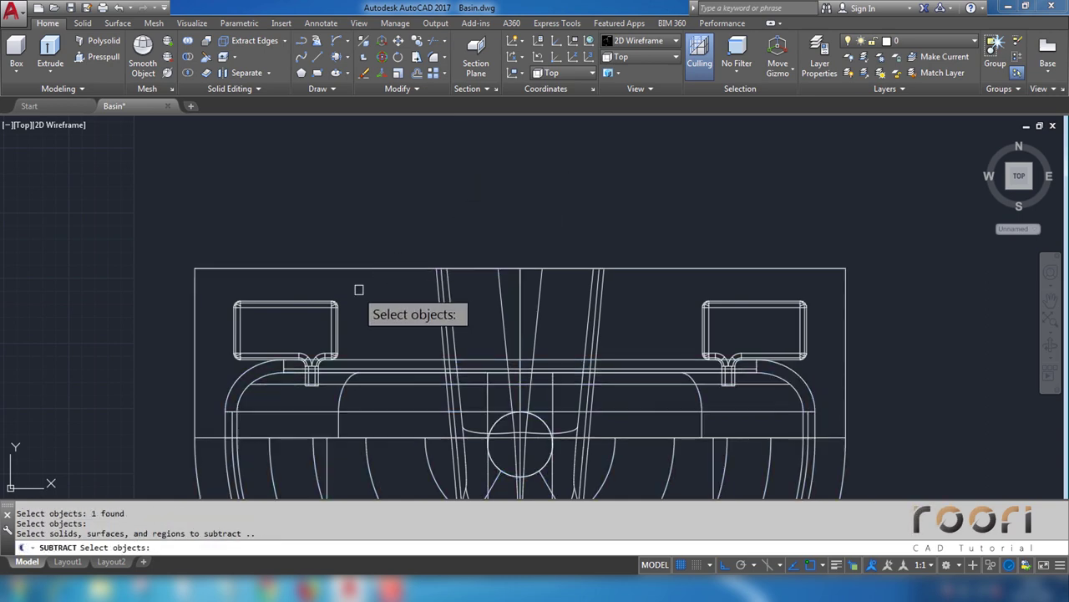
{"action": "left_click", "coordinate": [332, 310]}
{"action": "left_click", "coordinate": [704, 337]}
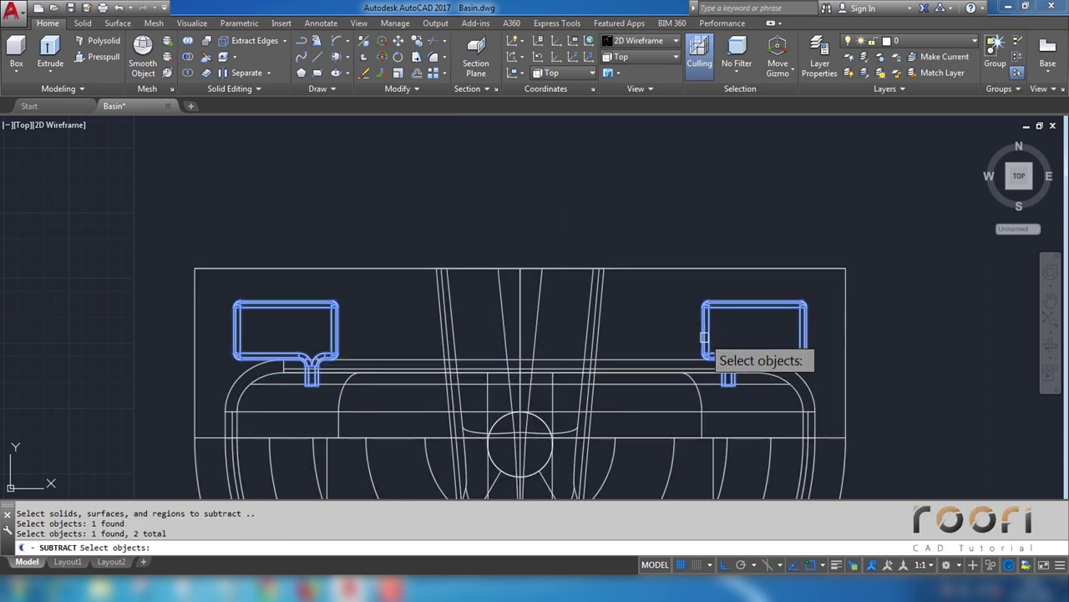
{"action": "key", "text": "Return"}
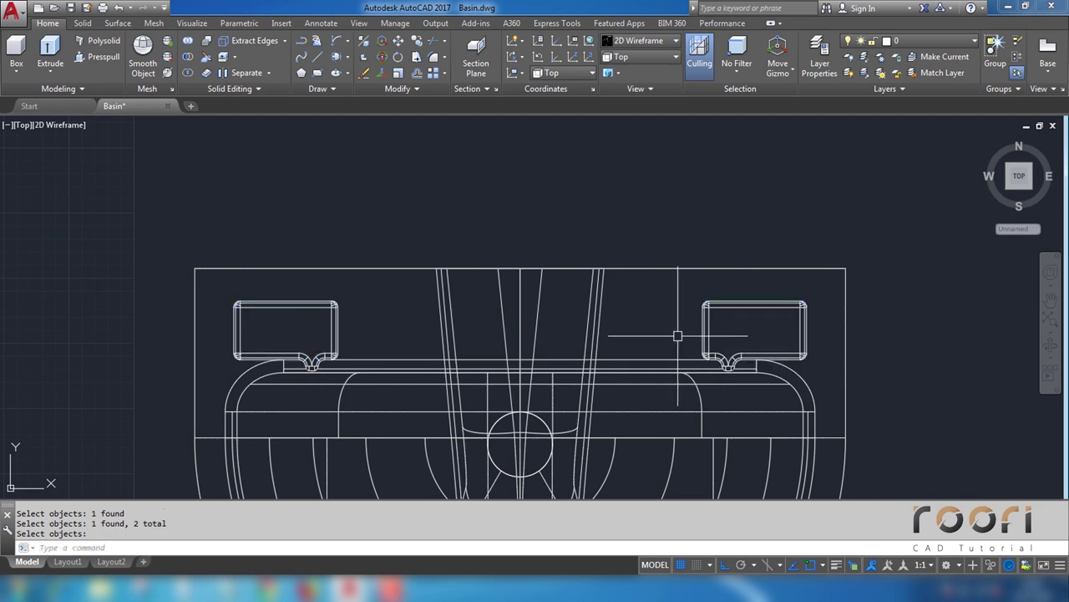
Step: Shade the model Realistic and orbit into a close 3D view of the recess
{"action": "left_click", "coordinate": [666, 44]}
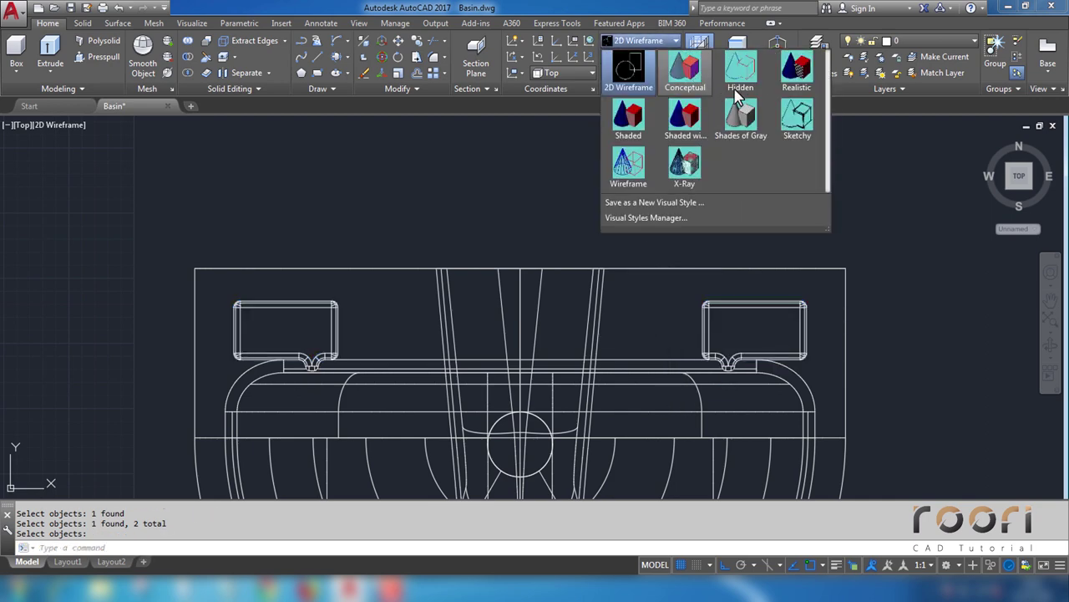
{"action": "left_click", "coordinate": [797, 71]}
{"action": "middle_click_drag", "start_coordinate": [524, 246], "coordinate": [468, 243], "text": "shift"}
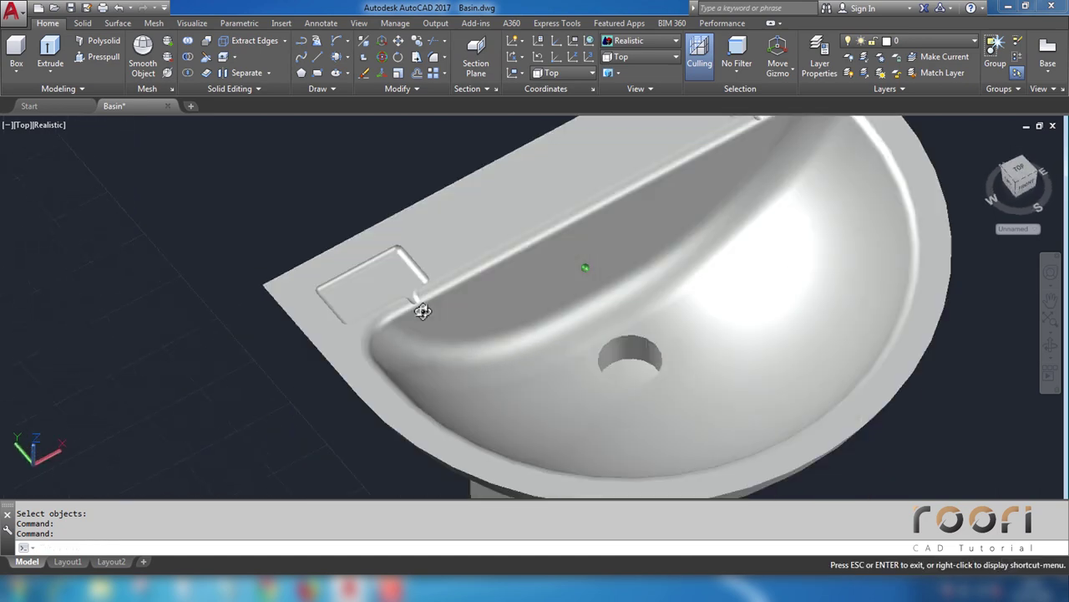
{"action": "scroll", "coordinate": [467, 242], "scroll_direction": "up", "scroll_amount": 2}
{"action": "middle_click_drag", "start_coordinate": [456, 296], "coordinate": [422, 415], "text": "shift"}
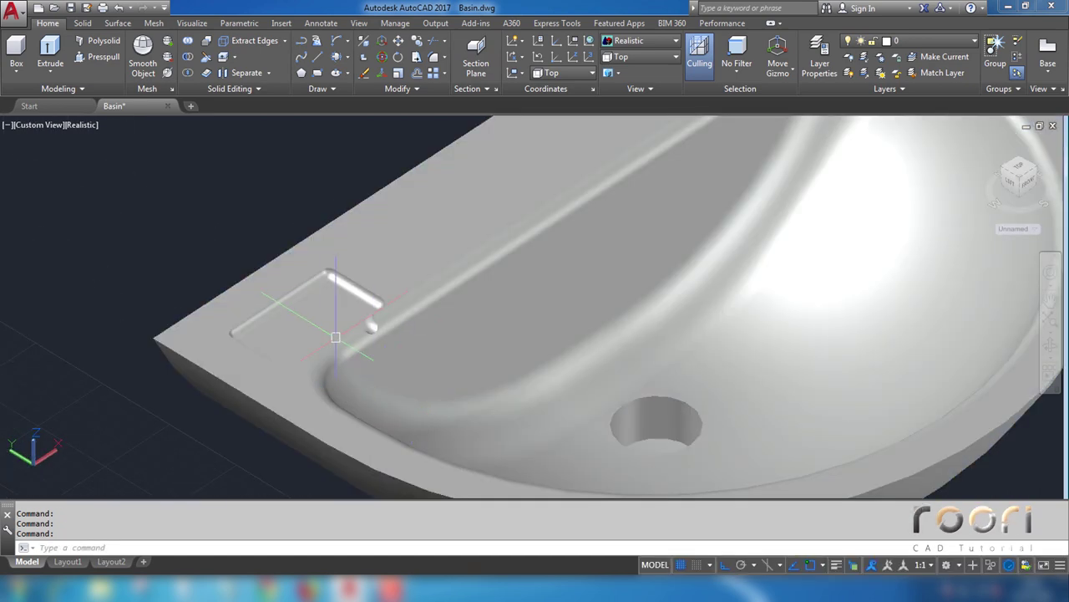
{"action": "mouse_move", "coordinate": [335, 337]}
{"action": "middle_mouse_down", "text": "shift"}
{"action": "mouse_move", "coordinate": [281, 329]}
{"action": "mouse_move", "coordinate": [282, 313]}
{"action": "middle_mouse_up", "text": "shift"}
{"action": "scroll", "coordinate": [282, 330], "scroll_direction": "up", "scroll_amount": 3}
{"action": "middle_click_drag", "start_coordinate": [391, 125], "coordinate": [431, 71], "text": "shift"}
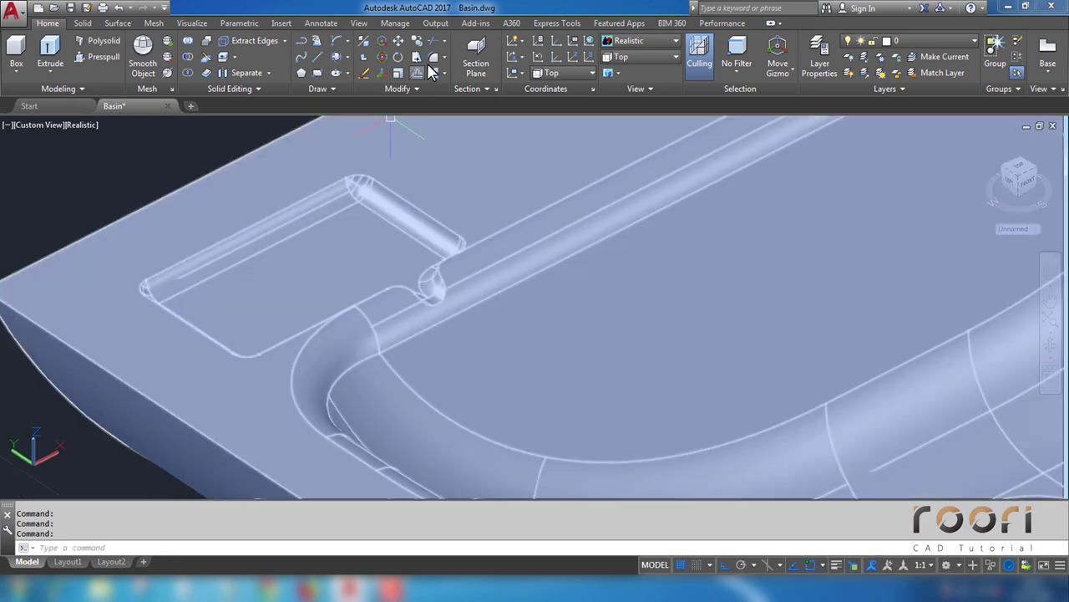
Step: Fillet the first recess's rim edge chain with radius 5
{"action": "left_click", "coordinate": [444, 57]}
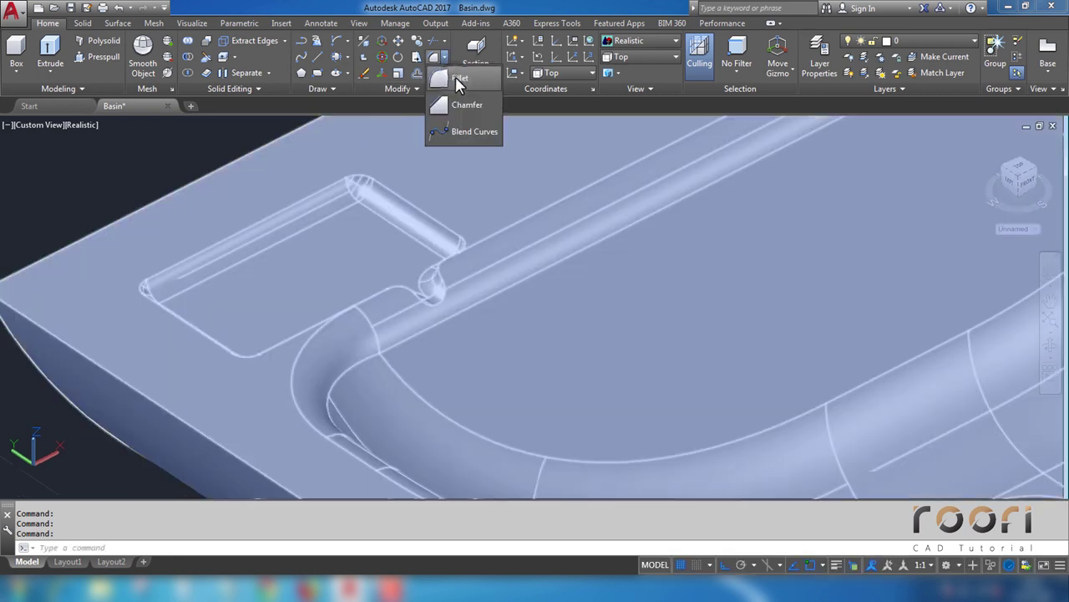
{"action": "left_click", "coordinate": [455, 77]}
{"action": "type", "text": "r"}
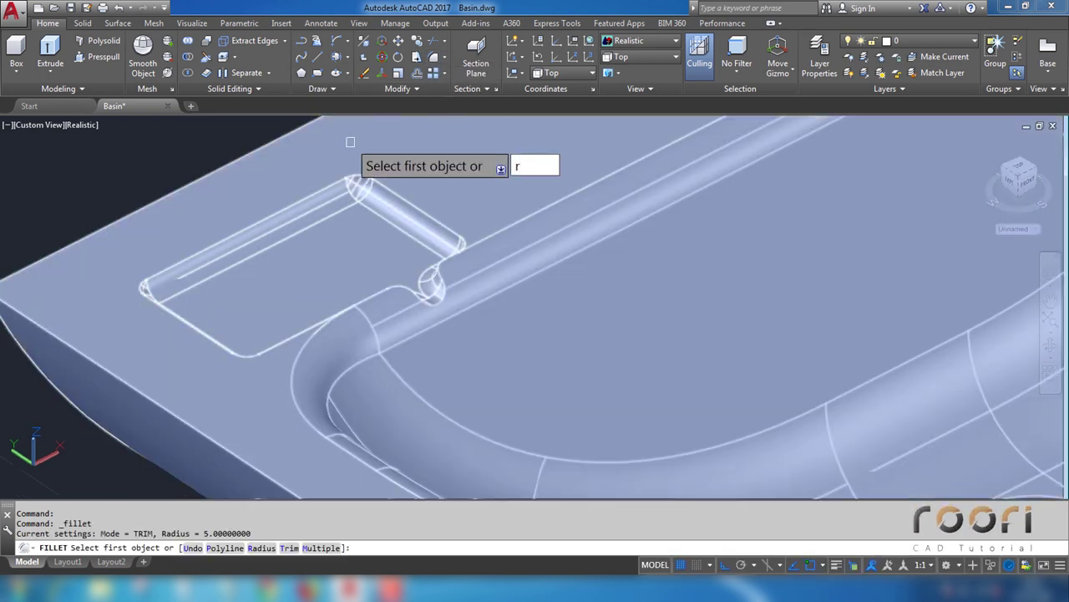
{"action": "key", "text": "Return"}
{"action": "type", "text": "5"}
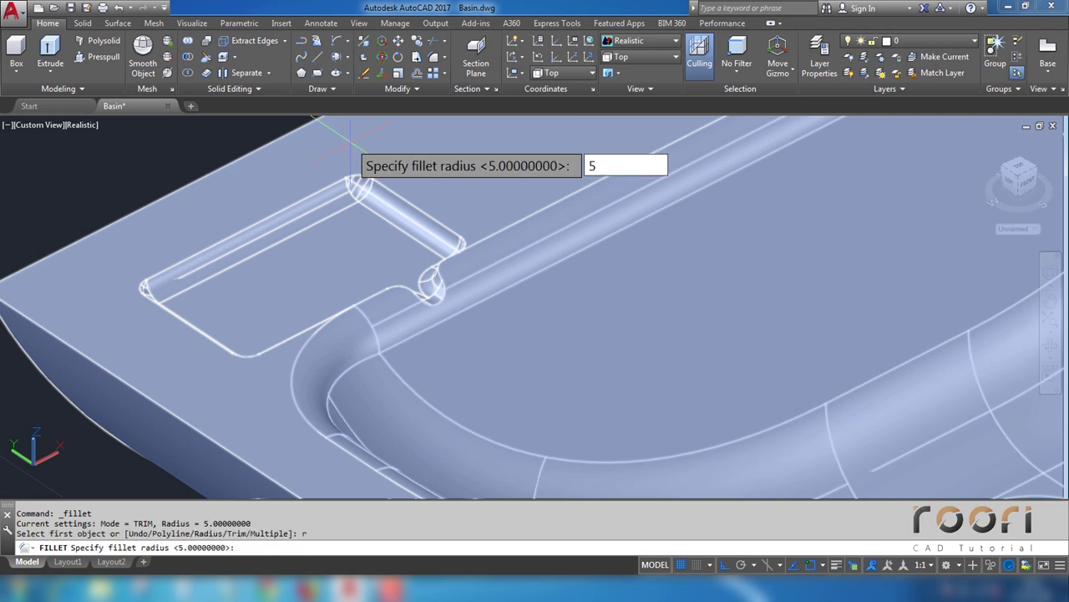
{"action": "key", "text": "Return"}
{"action": "scroll", "coordinate": [284, 234], "scroll_direction": "up", "scroll_amount": 3}
{"action": "scroll", "coordinate": [275, 219], "scroll_direction": "up", "scroll_amount": 3}
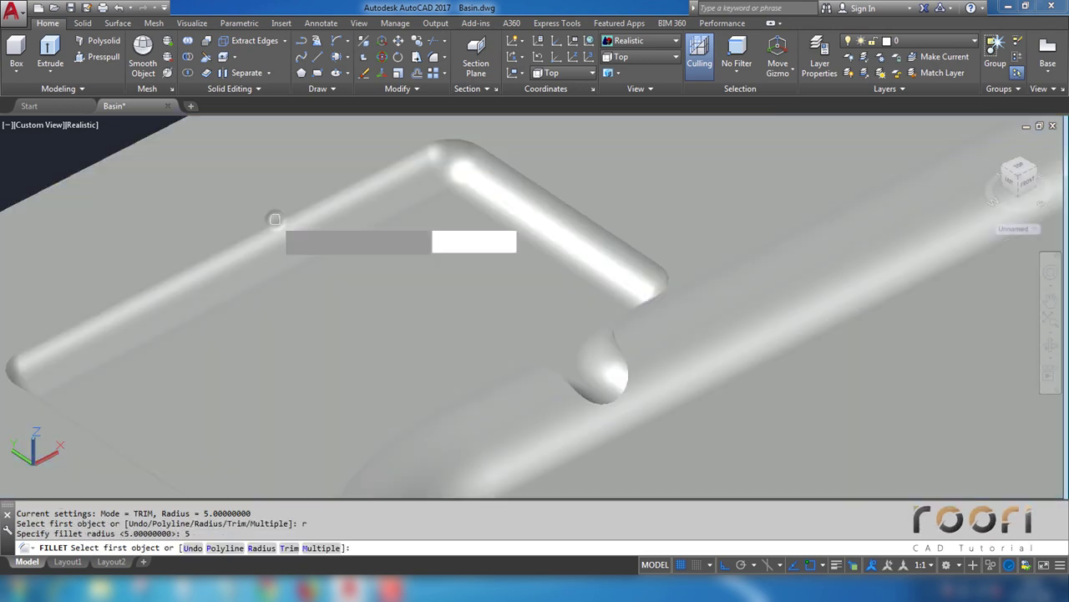
{"action": "left_click", "coordinate": [275, 219]}
{"action": "key", "text": "Return"}
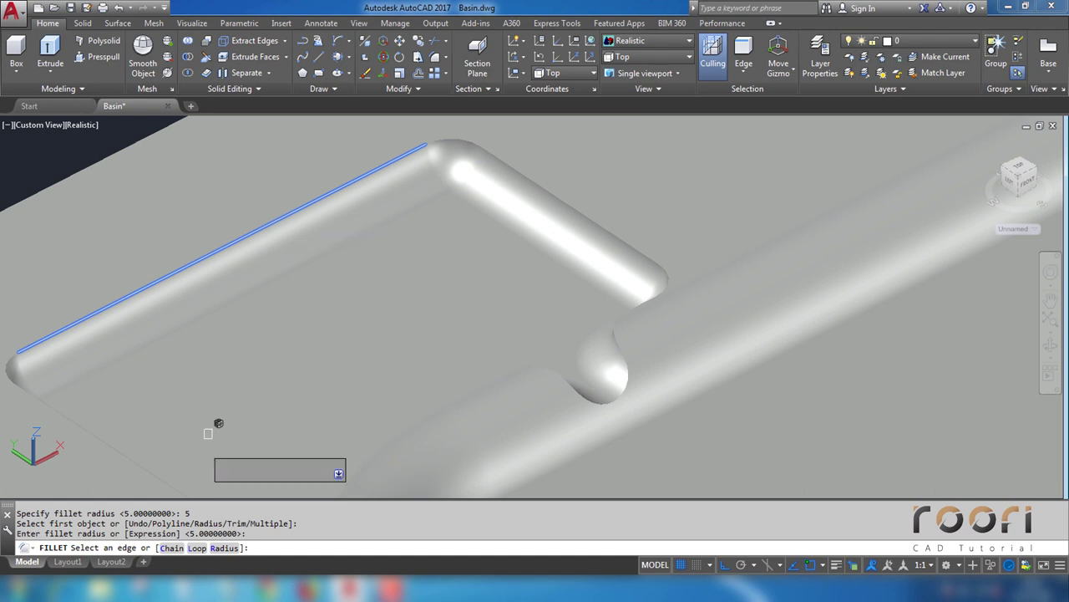
{"action": "left_click", "coordinate": [170, 548]}
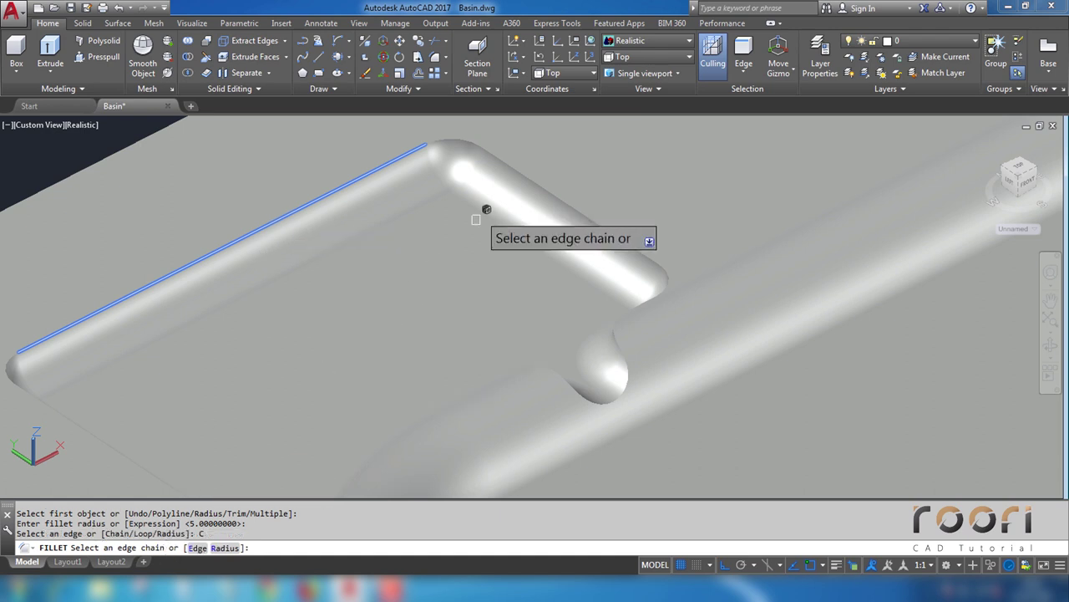
{"action": "left_click", "coordinate": [522, 173]}
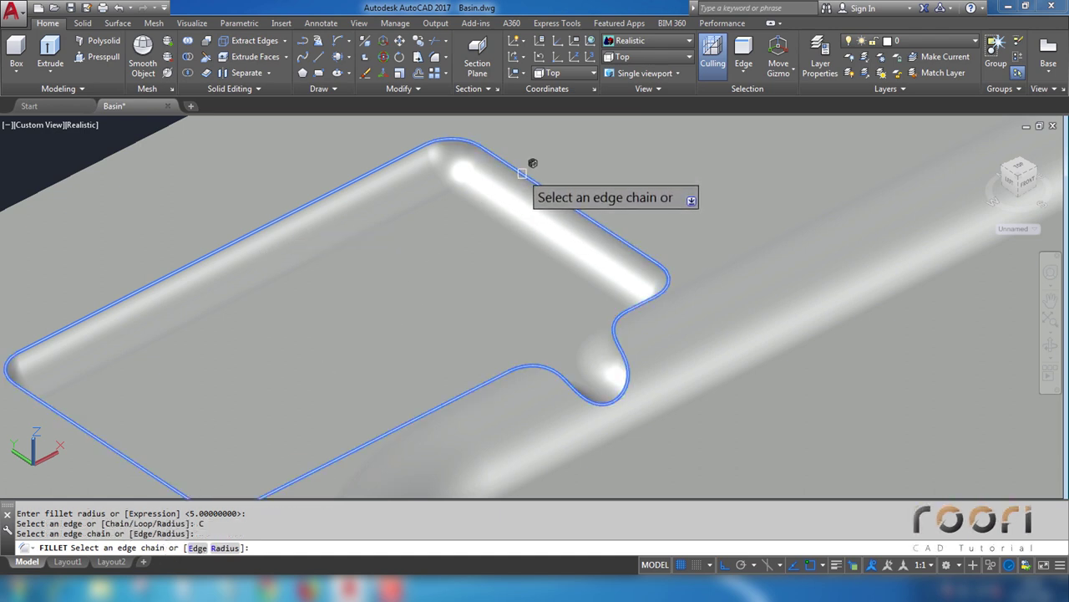
{"action": "key", "text": "Return"}
Step: Orbit and zoom to bring the second recess into view
{"action": "scroll", "coordinate": [493, 208], "scroll_direction": "down", "scroll_amount": 3}
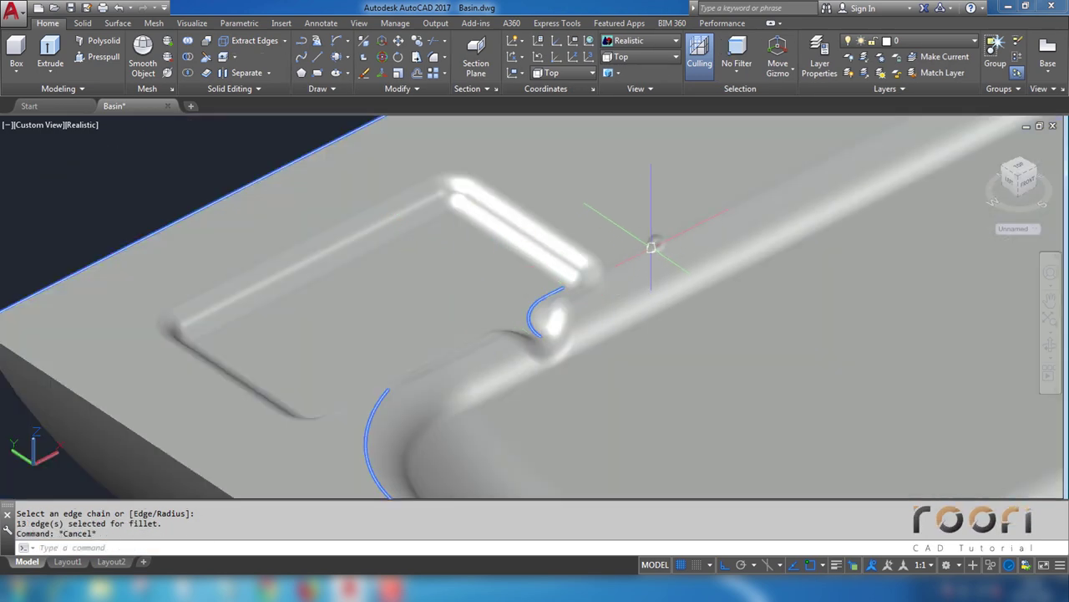
{"action": "mouse_move", "coordinate": [650, 247]}
{"action": "middle_mouse_down", "text": "shift"}
{"action": "mouse_move", "coordinate": [554, 339]}
{"action": "mouse_move", "coordinate": [557, 300]}
{"action": "middle_mouse_up", "text": "shift"}
{"action": "key", "text": "Escape"}
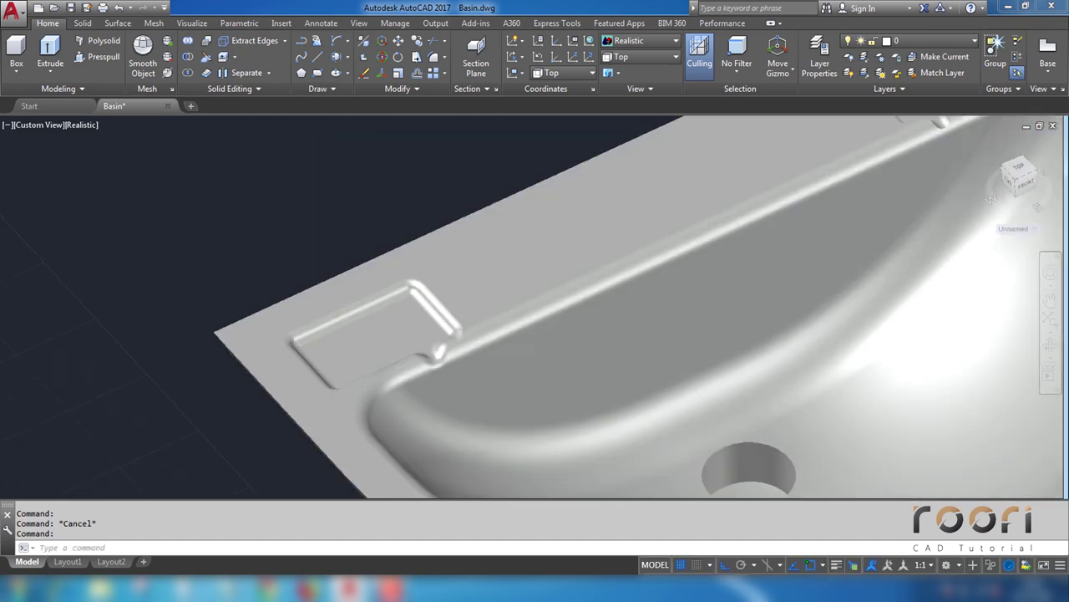
{"action": "scroll", "coordinate": [509, 239], "scroll_direction": "down", "scroll_amount": 5}
{"action": "scroll", "coordinate": [509, 239], "scroll_direction": "up", "scroll_amount": 3}
{"action": "scroll", "coordinate": [543, 251], "scroll_direction": "up", "scroll_amount": 2}
{"action": "scroll", "coordinate": [489, 226], "scroll_direction": "up", "scroll_amount": 2}
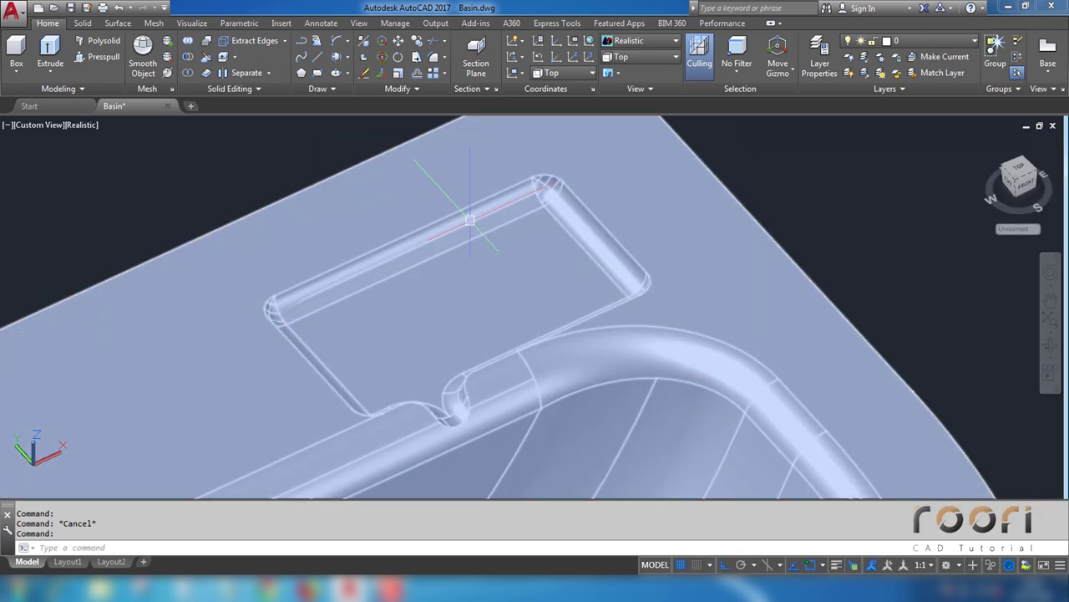
Step: Fillet the second recess's rim edge chain with radius 5
{"action": "left_click", "coordinate": [446, 60]}
{"action": "left_click", "coordinate": [461, 82]}
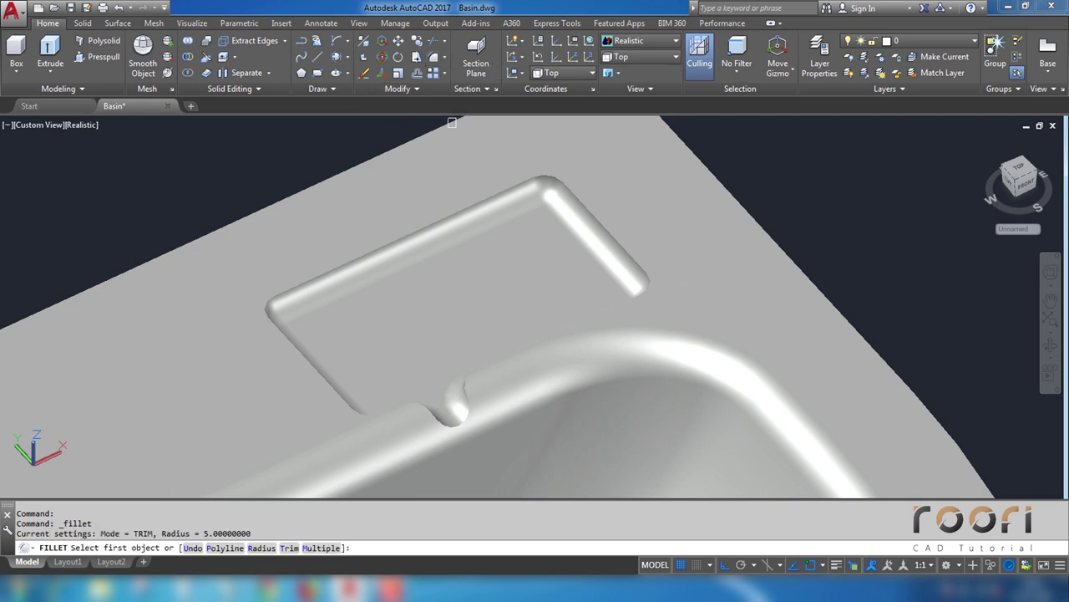
{"action": "type", "text": "r"}
{"action": "key", "text": "Return"}
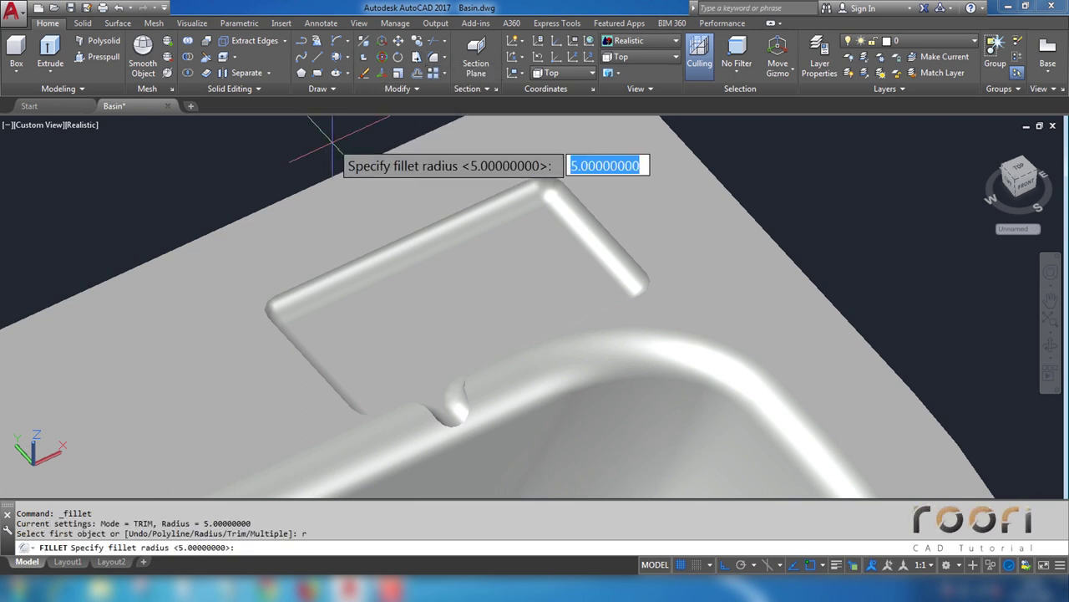
{"action": "type", "text": "5"}
{"action": "key", "text": "Return"}
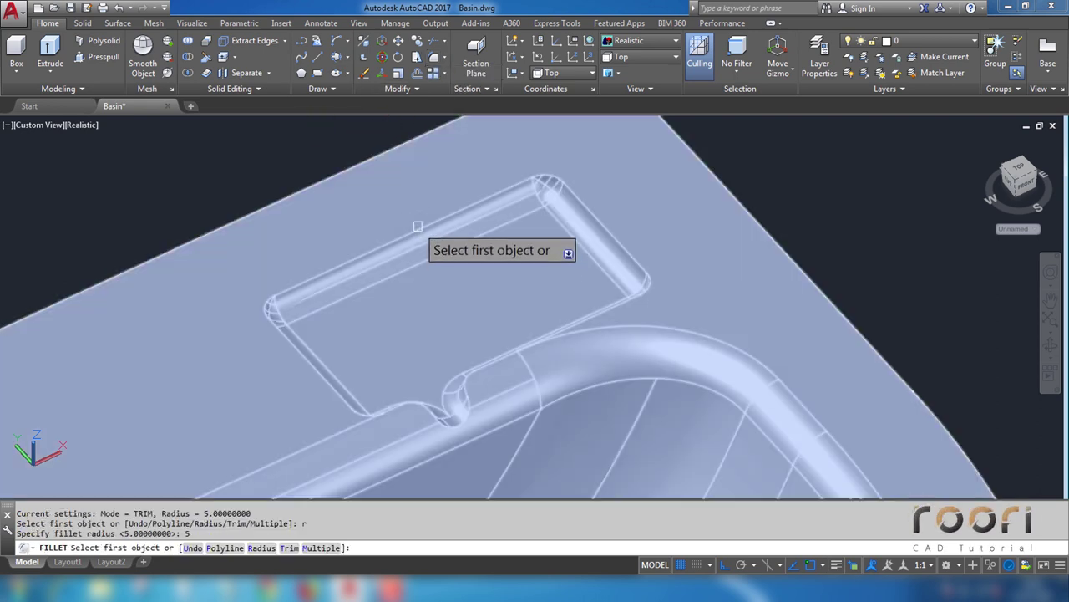
{"action": "left_click", "coordinate": [417, 224]}
{"action": "key", "text": "Return"}
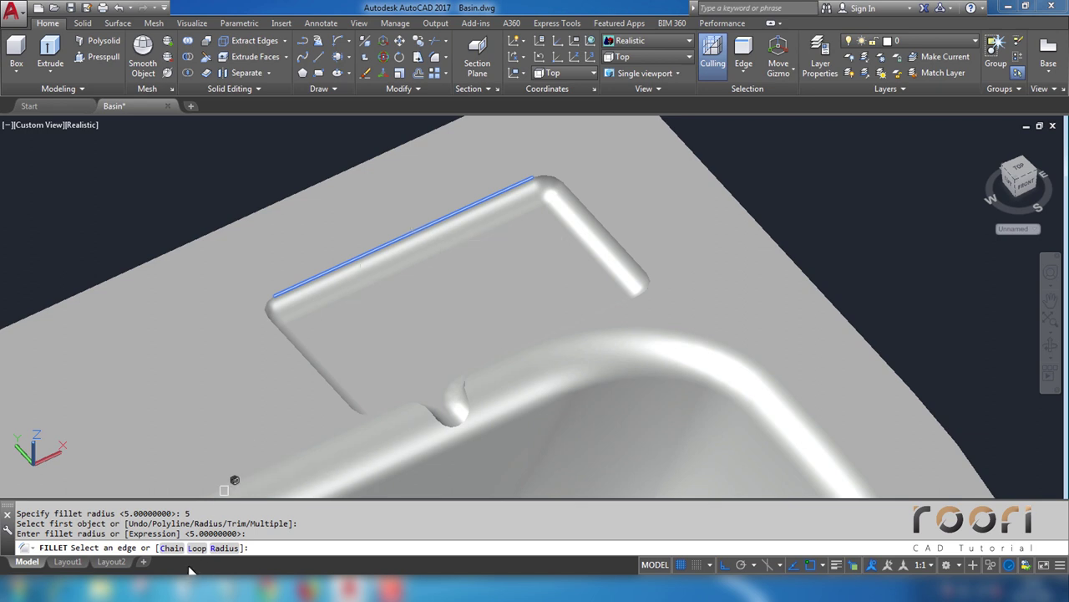
{"action": "left_click", "coordinate": [170, 548]}
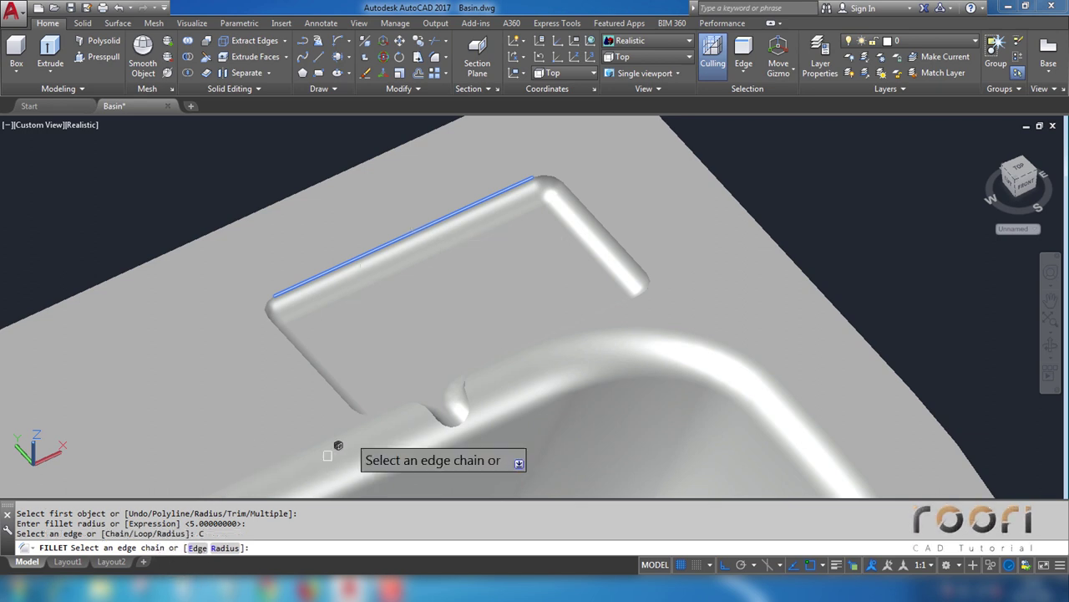
{"action": "left_click", "coordinate": [598, 226]}
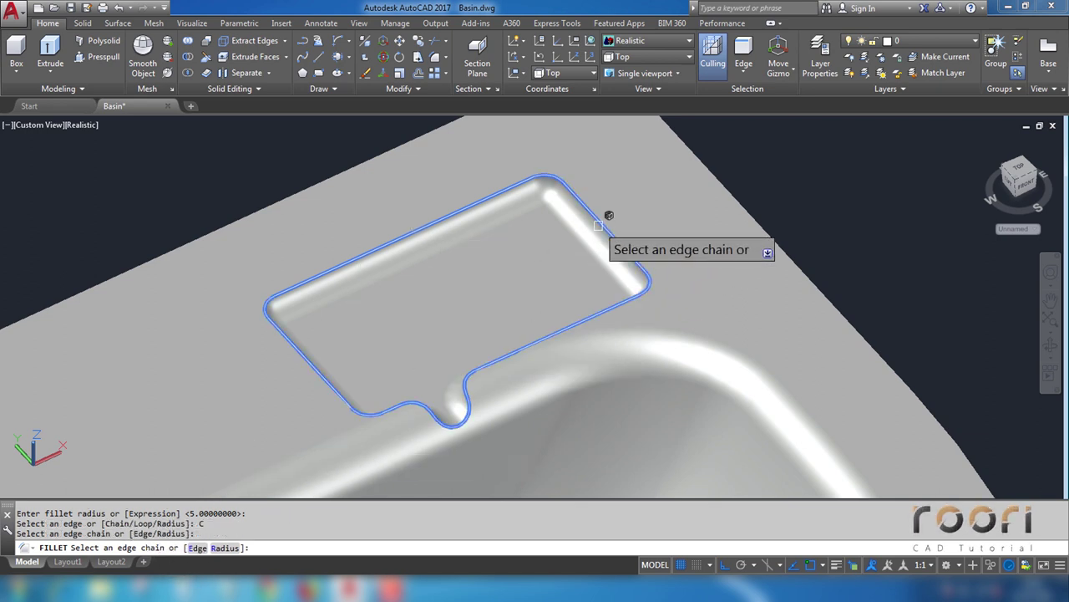
{"action": "key", "text": "Return"}
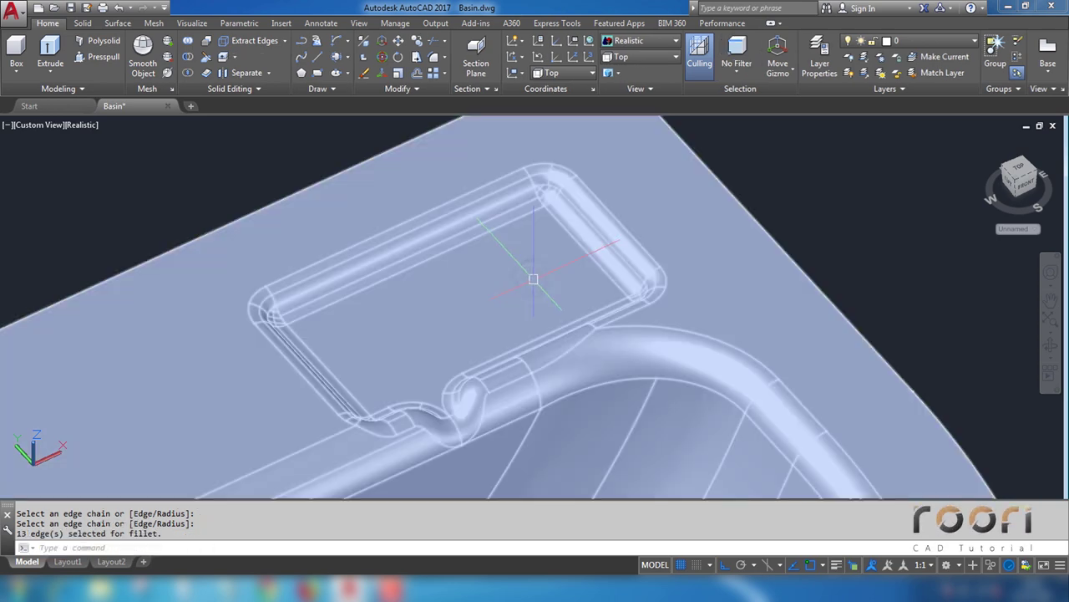
Step: Orbit the basin to a top-down angle showing both recesses and the 2D outline
{"action": "key", "text": "Escape"}
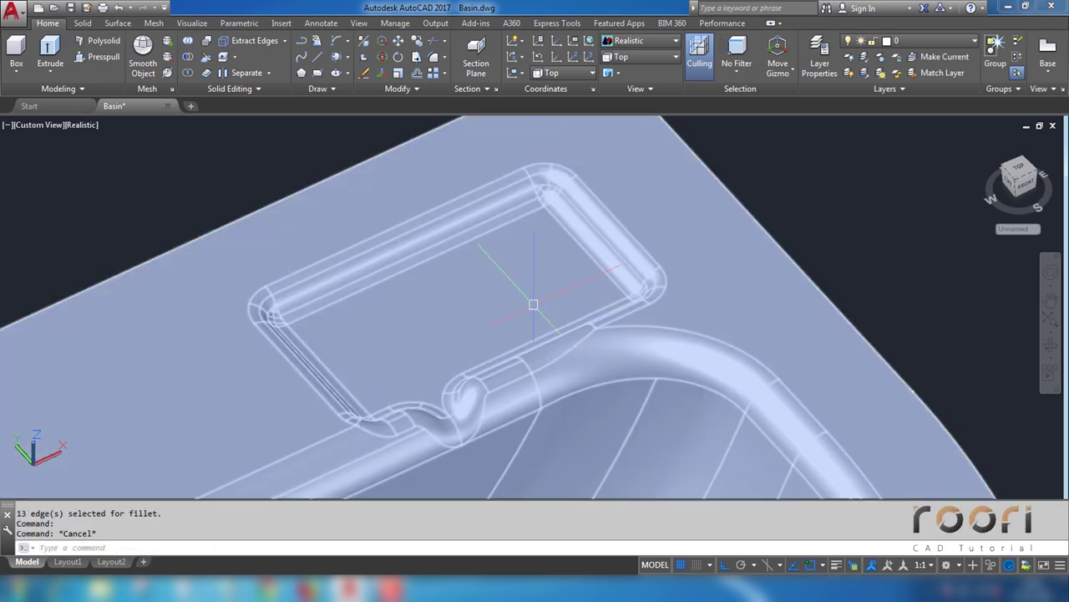
{"action": "middle_click_drag", "start_coordinate": [521, 310], "coordinate": [502, 367], "text": "shift"}
{"action": "scroll", "coordinate": [668, 389], "scroll_direction": "down", "scroll_amount": 3}
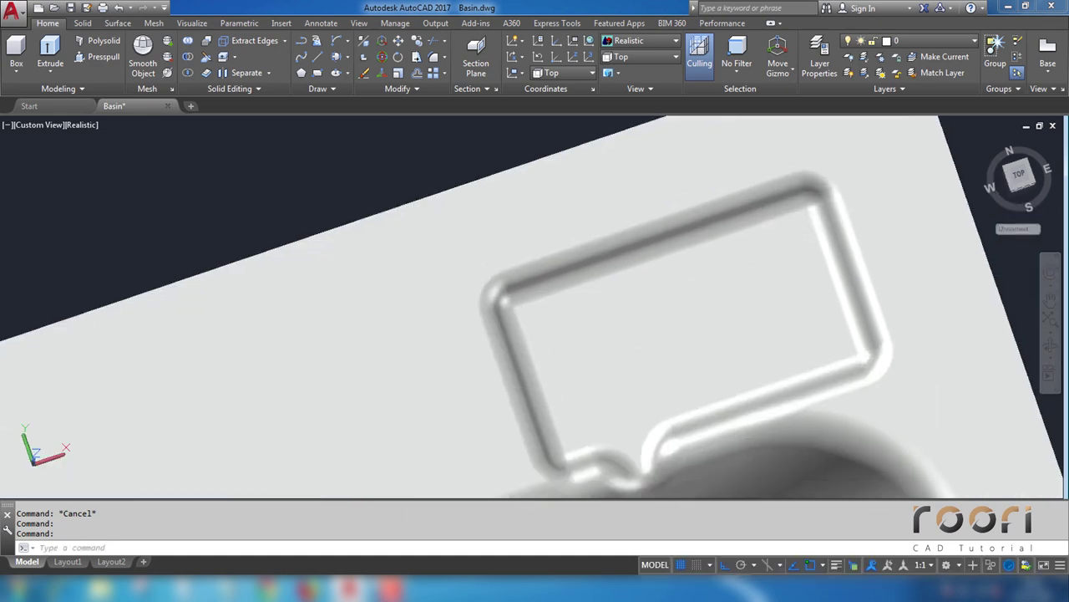
{"action": "scroll", "coordinate": [490, 179], "scroll_direction": "down", "scroll_amount": 2}
{"action": "scroll", "coordinate": [616, 363], "scroll_direction": "down", "scroll_amount": 1}
{"action": "mouse_move", "coordinate": [616, 362]}
{"action": "middle_mouse_down", "text": "shift"}
{"action": "mouse_move", "coordinate": [497, 377]}
{"action": "mouse_move", "coordinate": [501, 246]}
{"action": "middle_mouse_up", "text": "shift"}
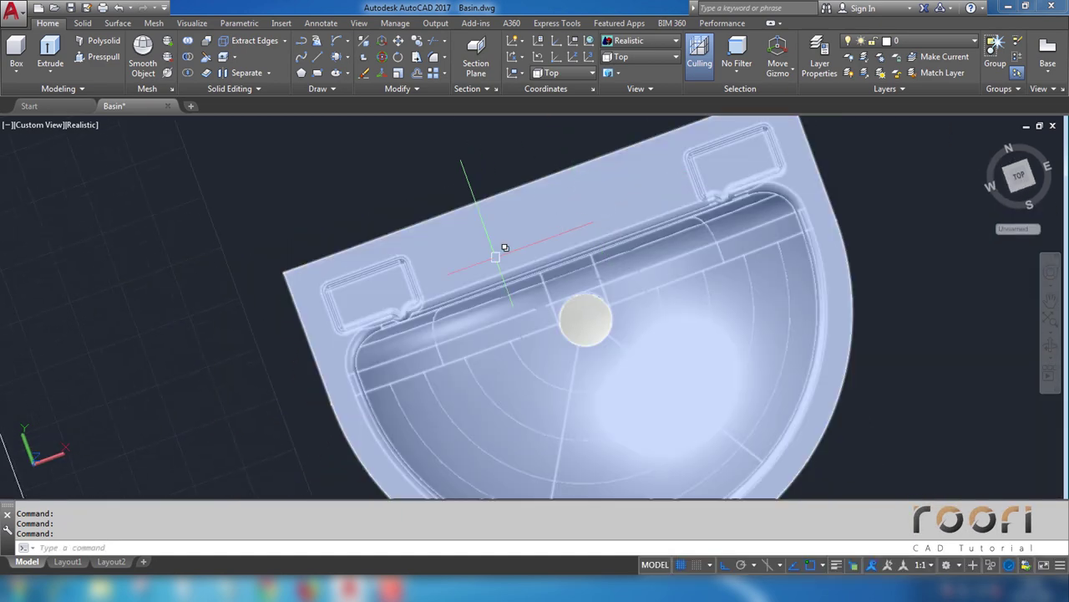
{"action": "scroll", "coordinate": [508, 298], "scroll_direction": "down", "scroll_amount": 2}
{"action": "mouse_move", "coordinate": [507, 306]}
{"action": "middle_mouse_down", "text": "shift"}
{"action": "mouse_move", "coordinate": [520, 222]}
{"action": "mouse_move", "coordinate": [540, 208]}
{"action": "mouse_move", "coordinate": [440, 242]}
{"action": "mouse_move", "coordinate": [439, 231]}
{"action": "middle_mouse_up", "text": "shift"}
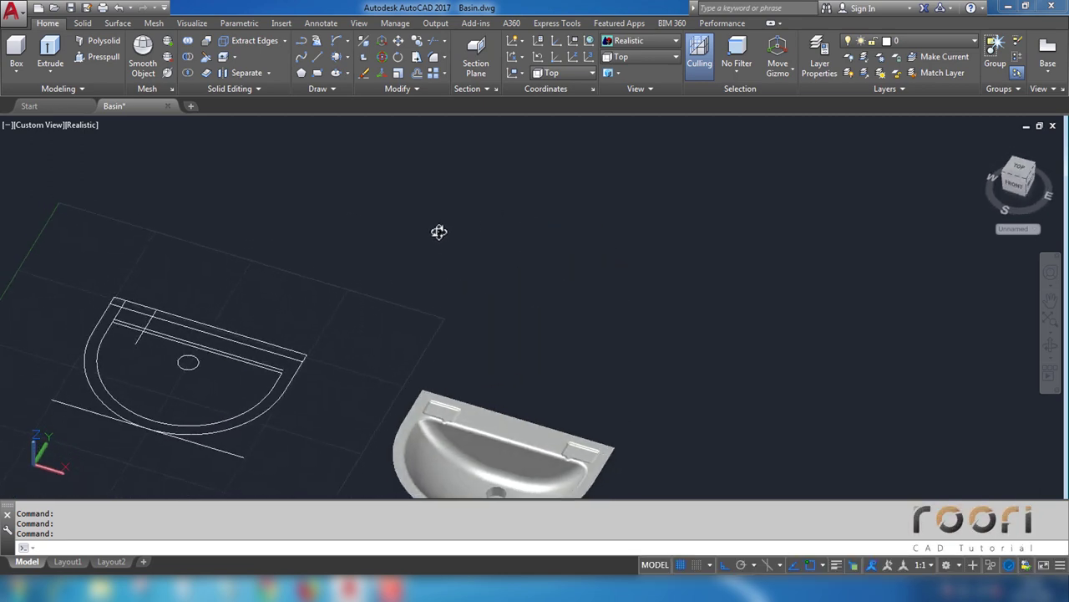
Step: Switch to 2D Wireframe and the Top view
{"action": "left_click", "coordinate": [655, 39]}
{"action": "left_click", "coordinate": [631, 54]}
{"action": "left_click", "coordinate": [630, 55]}
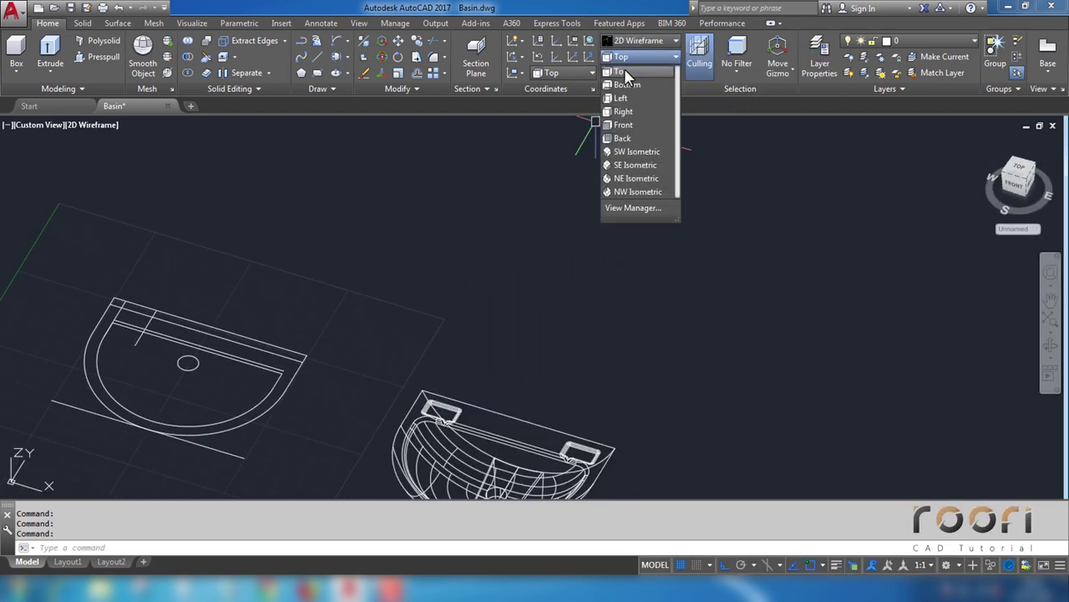
{"action": "left_click", "coordinate": [625, 73]}
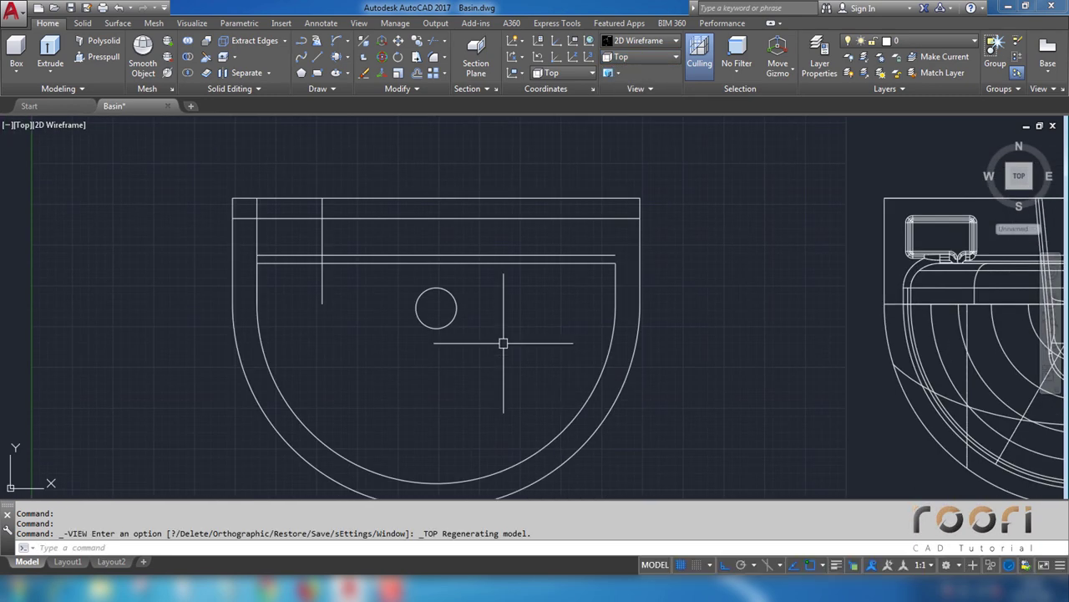
{"action": "scroll", "coordinate": [335, 234], "scroll_direction": "up", "scroll_amount": 4}
Step: Erase the leftover construction lines and centre the basin outline
{"action": "left_click", "coordinate": [322, 239]}
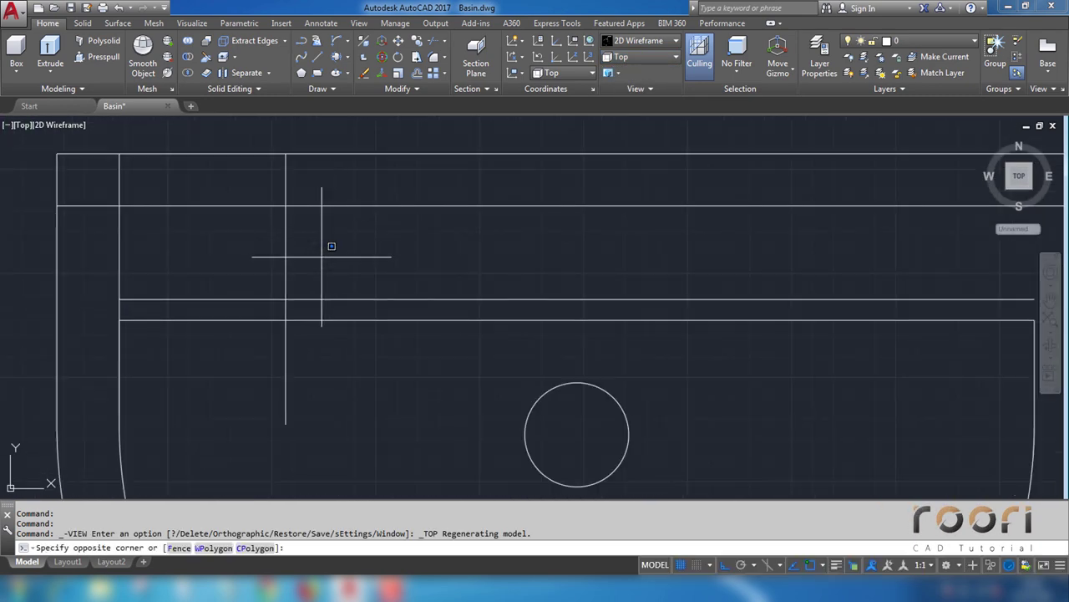
{"action": "left_click", "coordinate": [308, 307]}
{"action": "key", "text": "Delete"}
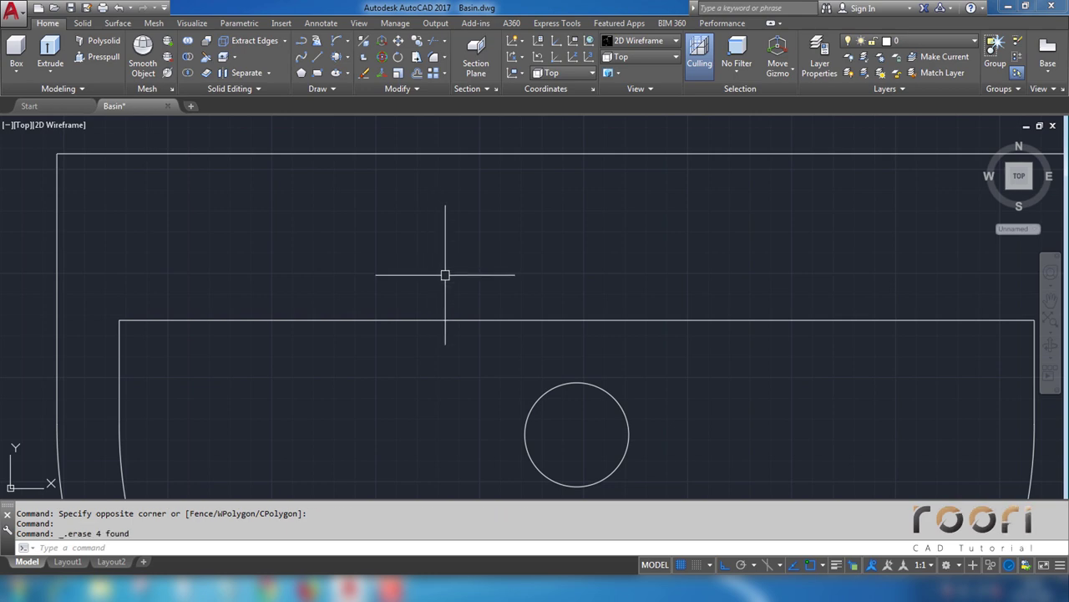
{"action": "scroll", "coordinate": [443, 273], "scroll_direction": "down", "scroll_amount": 5}
{"action": "mouse_move", "coordinate": [435, 340]}
{"action": "middle_mouse_down"}
{"action": "mouse_move", "coordinate": [499, 368]}
{"action": "mouse_move", "coordinate": [551, 341]}
{"action": "middle_mouse_up"}
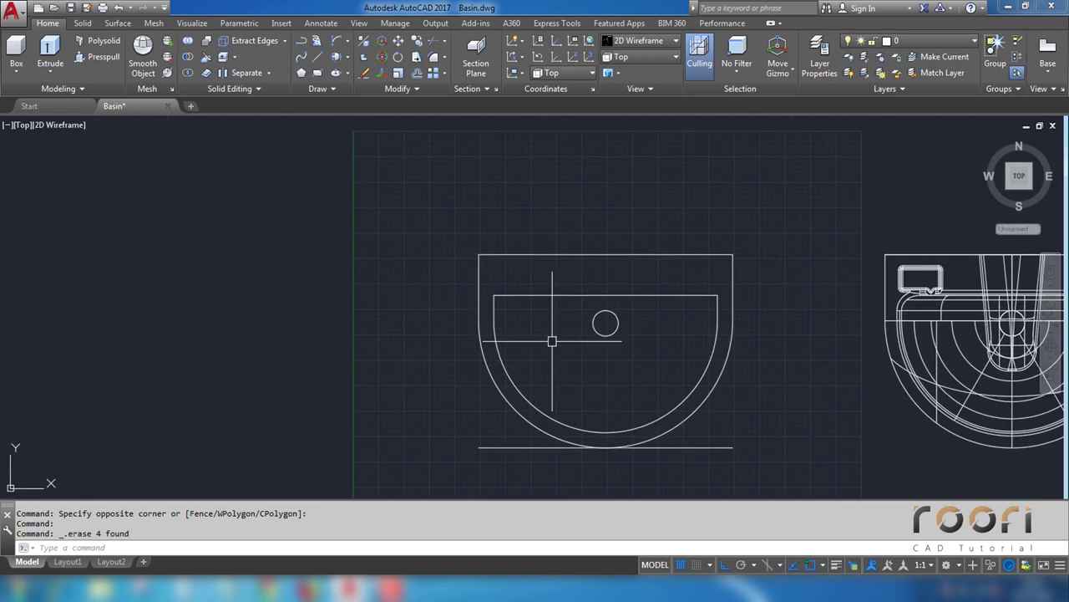
{"action": "type", "text": "CO"}
Step: Copy the basin's outer outline 800 units to the left
{"action": "key", "text": "Return"}
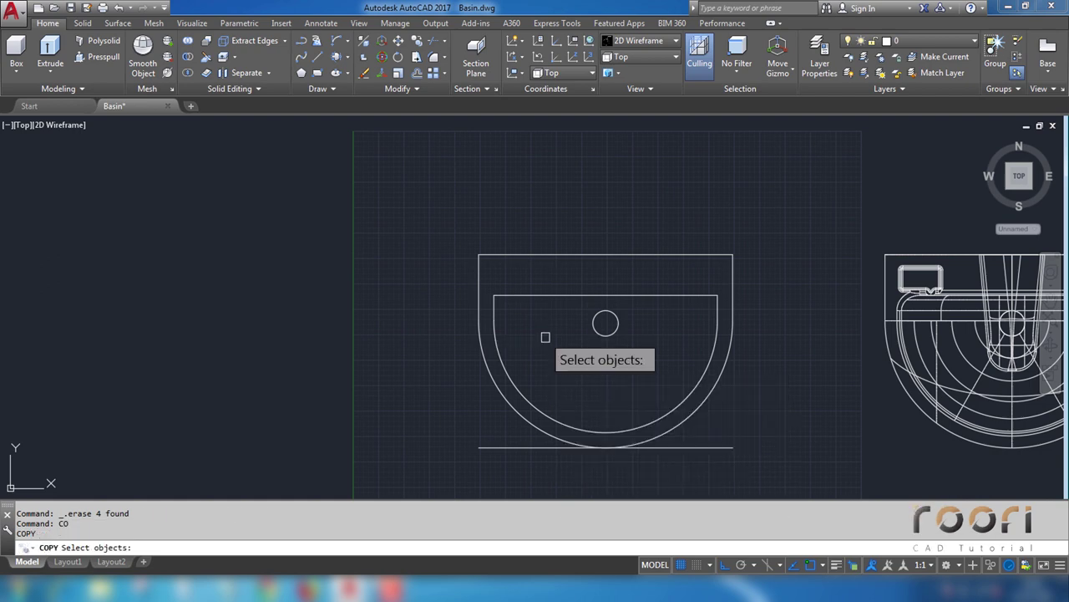
{"action": "left_click", "coordinate": [490, 377]}
{"action": "left_click", "coordinate": [501, 271]}
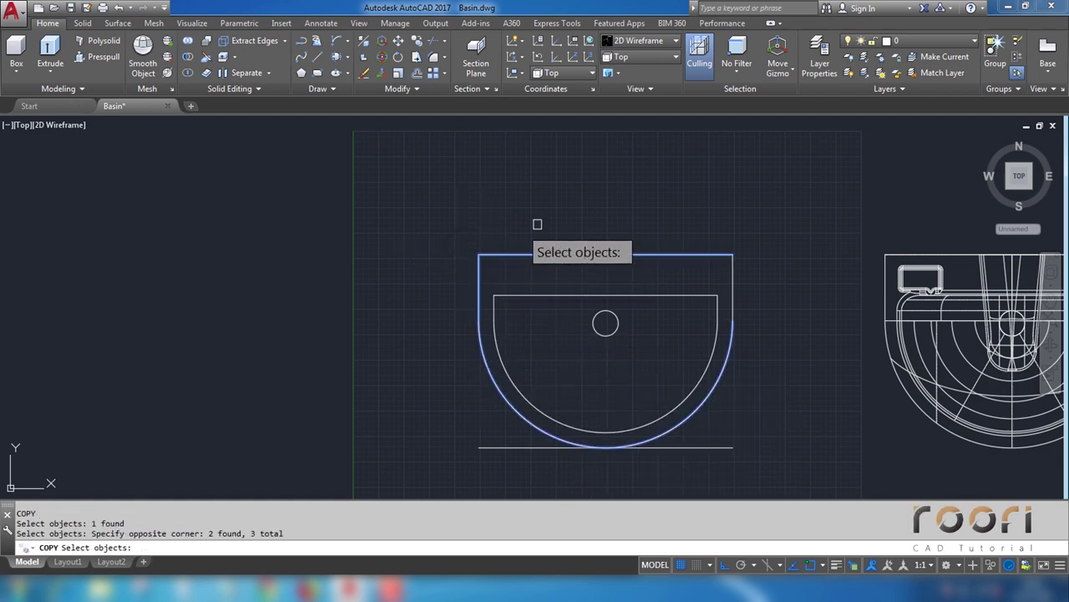
{"action": "key", "text": "Return"}
{"action": "left_click", "coordinate": [589, 183]}
{"action": "type", "text": "800"}
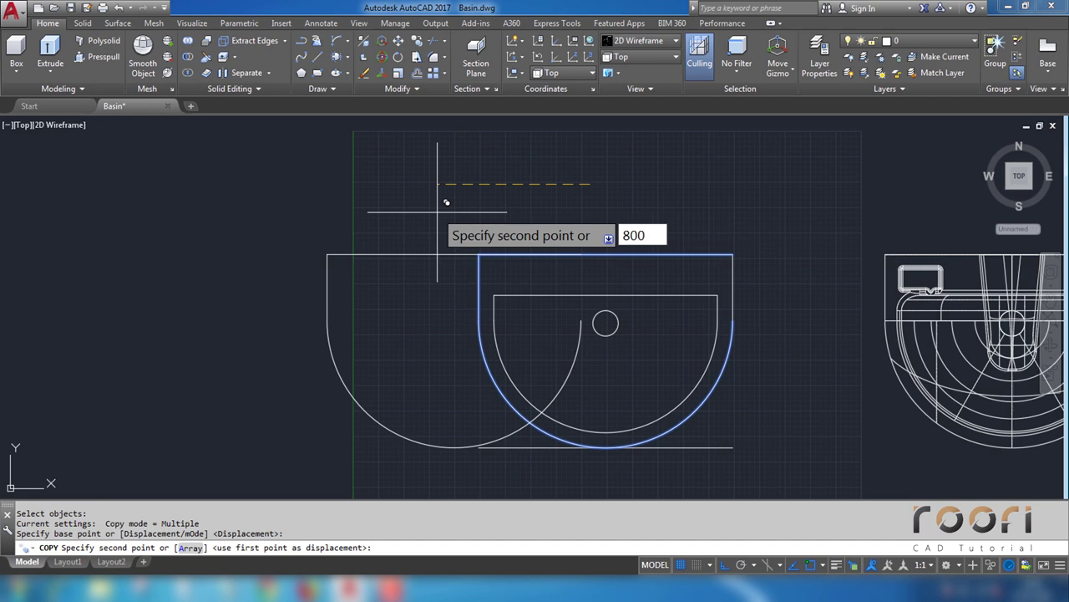
{"action": "key", "text": "Return"}
{"action": "key", "text": "Return"}
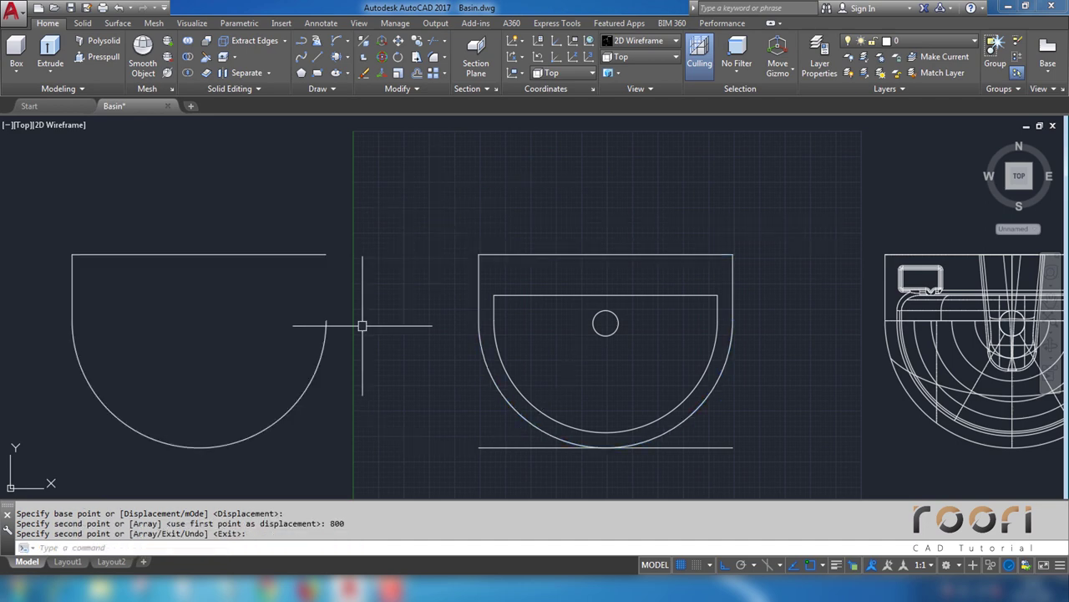
{"action": "mouse_move", "coordinate": [362, 323]}
{"action": "middle_mouse_down"}
{"action": "mouse_move", "coordinate": [521, 310]}
{"action": "mouse_move", "coordinate": [515, 285]}
{"action": "middle_mouse_up"}
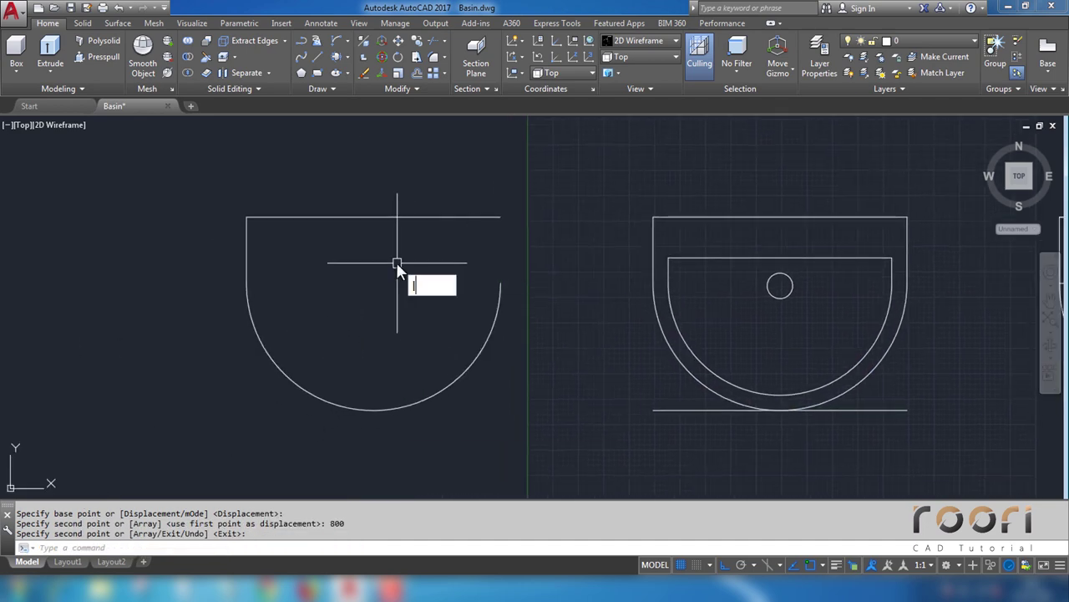
Step: Draw a vertical line through the copied outline from the top edge to below the arc
{"action": "type", "text": "l"}
{"action": "key", "text": "Return"}
{"action": "left_click", "coordinate": [372, 217]}
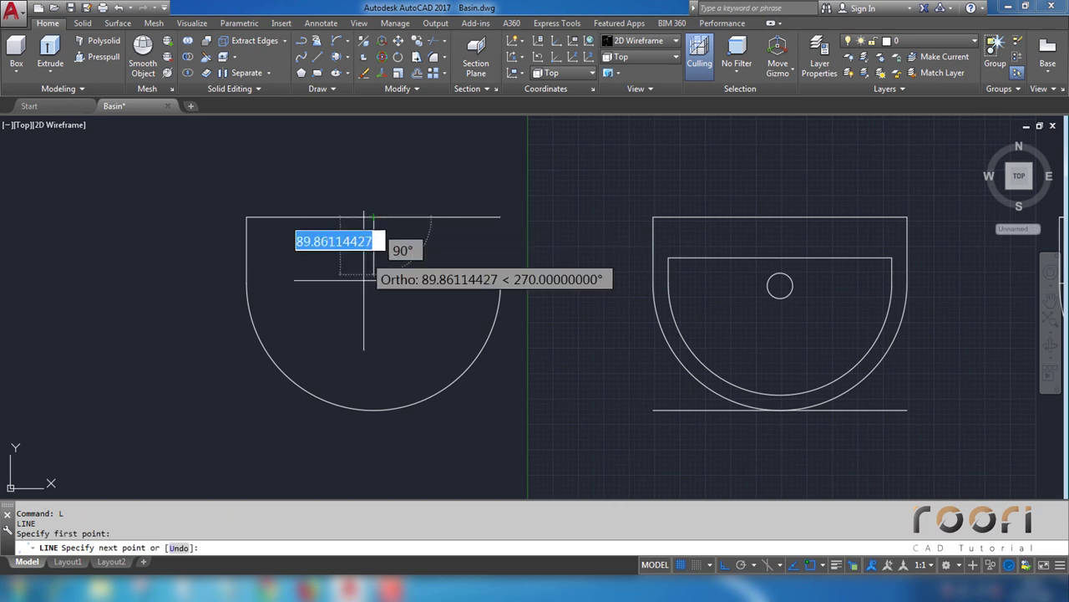
{"action": "left_click", "coordinate": [404, 452]}
{"action": "key", "text": "Return"}
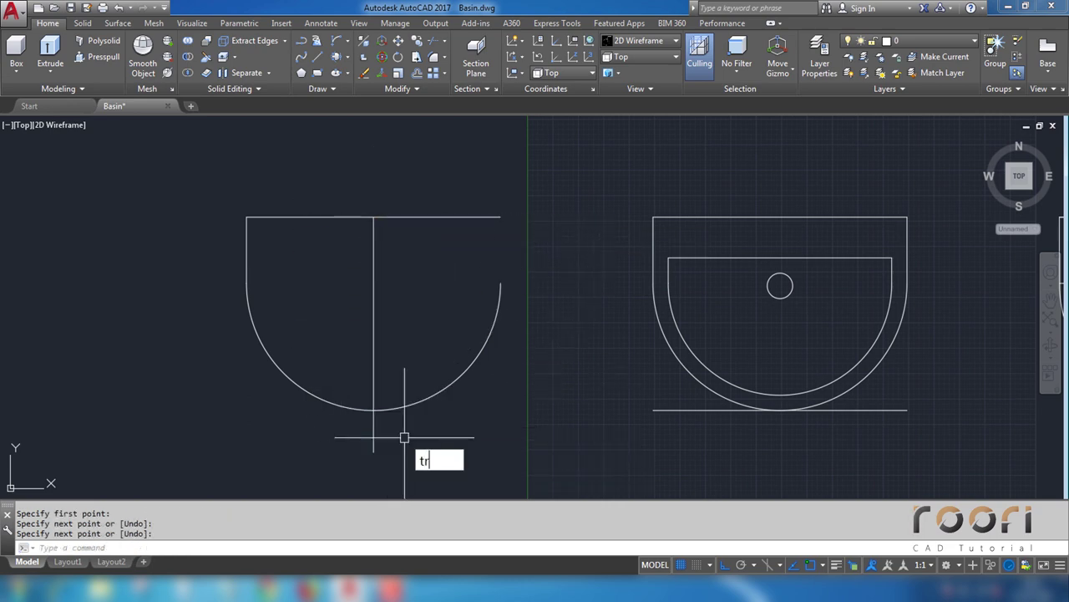
Step: Trim away the right half of the copied outline at the vertical line
{"action": "key", "text": "Return"}
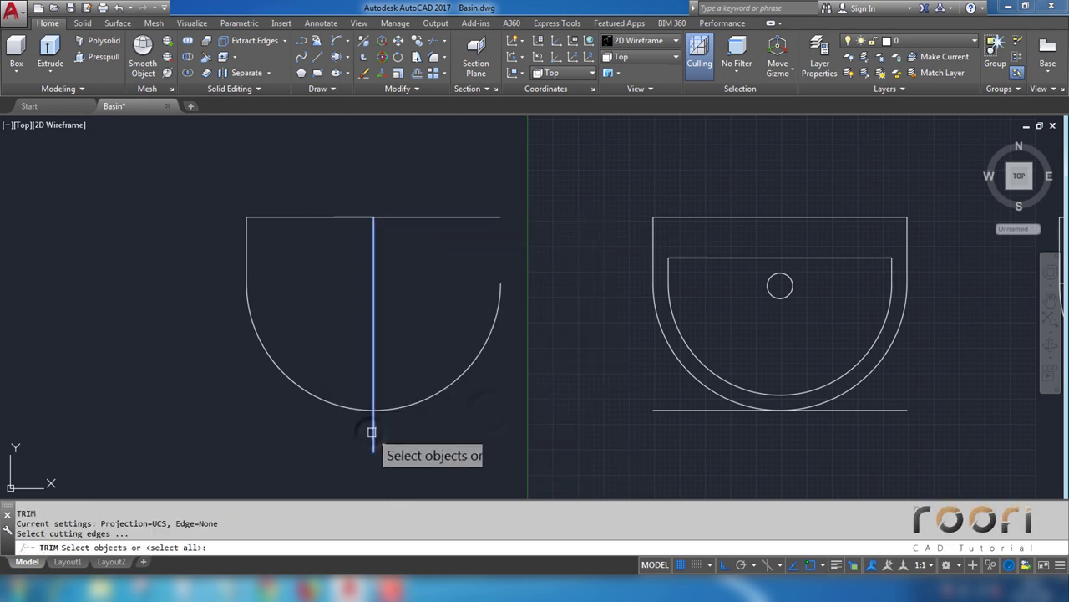
{"action": "left_click", "coordinate": [372, 432]}
{"action": "key", "text": "Return"}
{"action": "left_click_drag", "start_coordinate": [489, 406], "coordinate": [430, 172]}
{"action": "key", "text": "Return"}
{"action": "left_click", "coordinate": [411, 303]}
{"action": "left_click", "coordinate": [360, 286]}
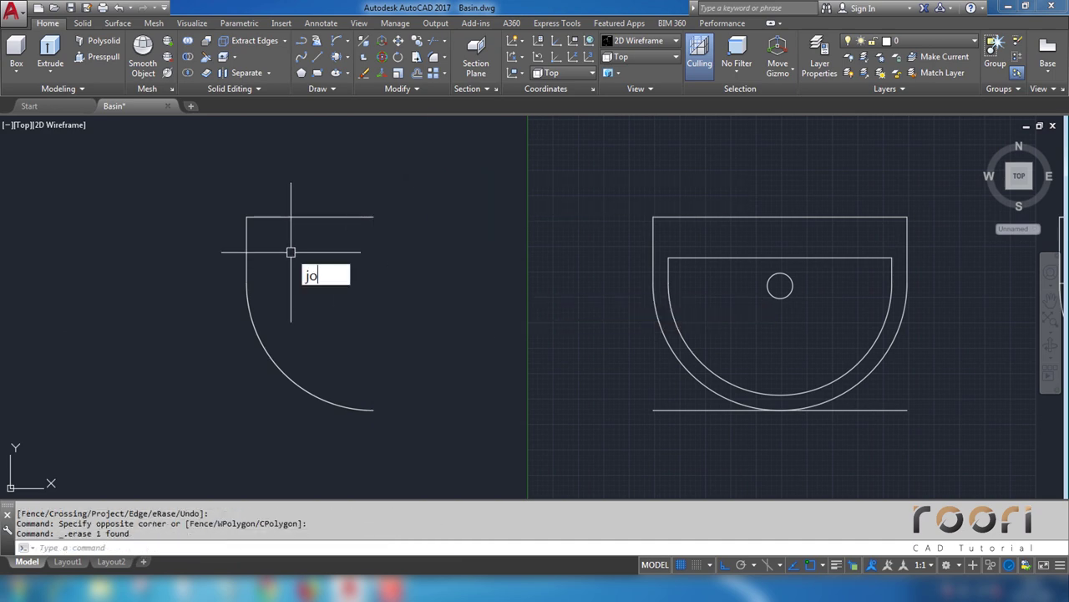
Step: Join the top line and quarter arc into one polyline
{"action": "key", "text": "Return"}
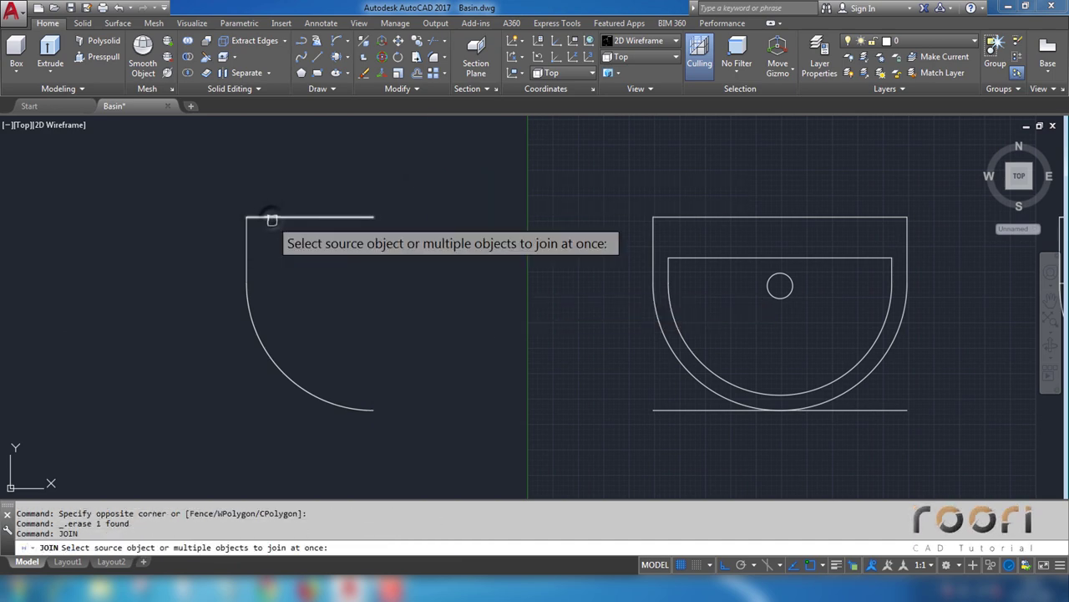
{"action": "left_click", "coordinate": [264, 218]}
{"action": "key", "text": "Return"}
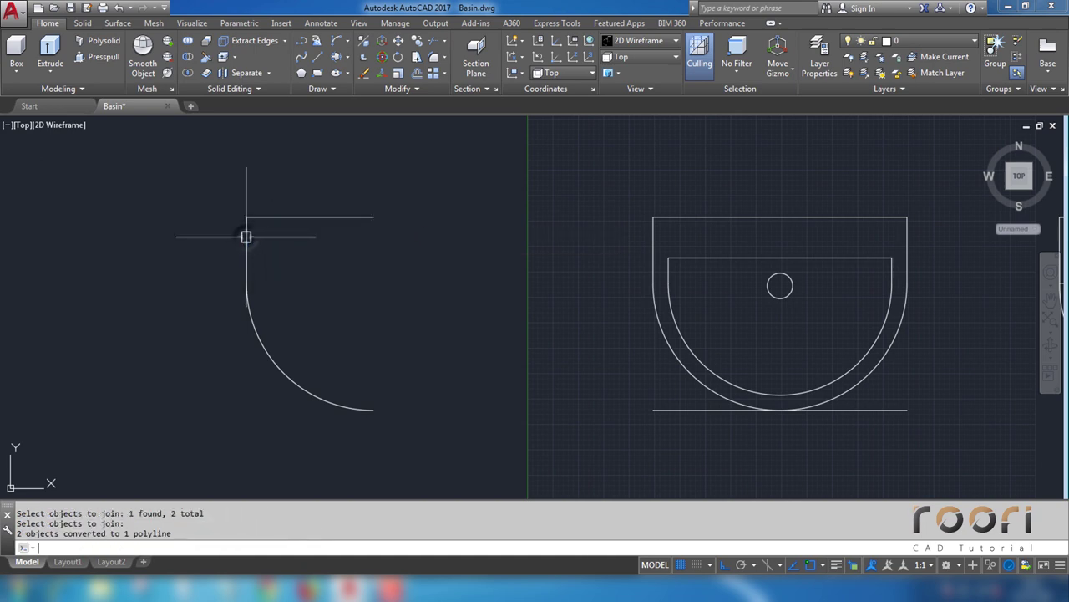
{"action": "key", "text": "Escape"}
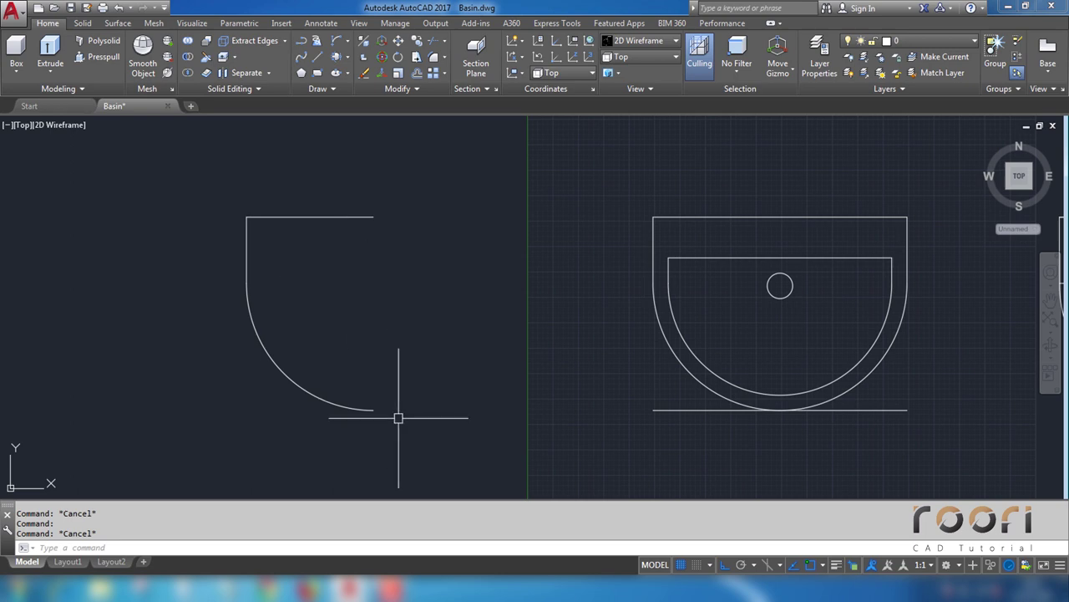
{"action": "left_click", "coordinate": [641, 59]}
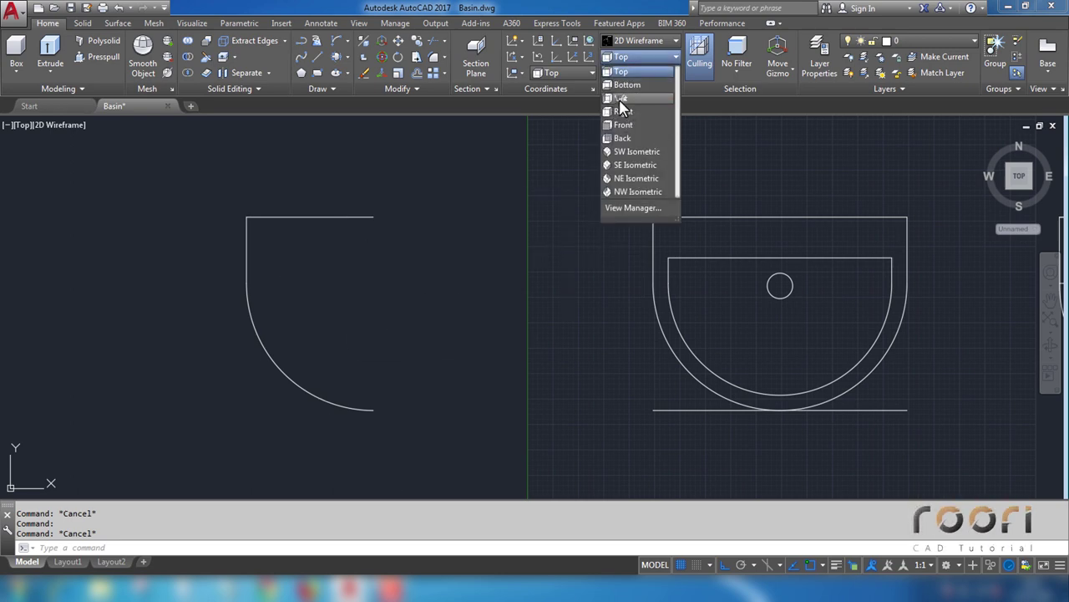
Step: Switch to the Left view and draw a 15-unit line in empty space left of the basin
{"action": "left_click", "coordinate": [620, 98]}
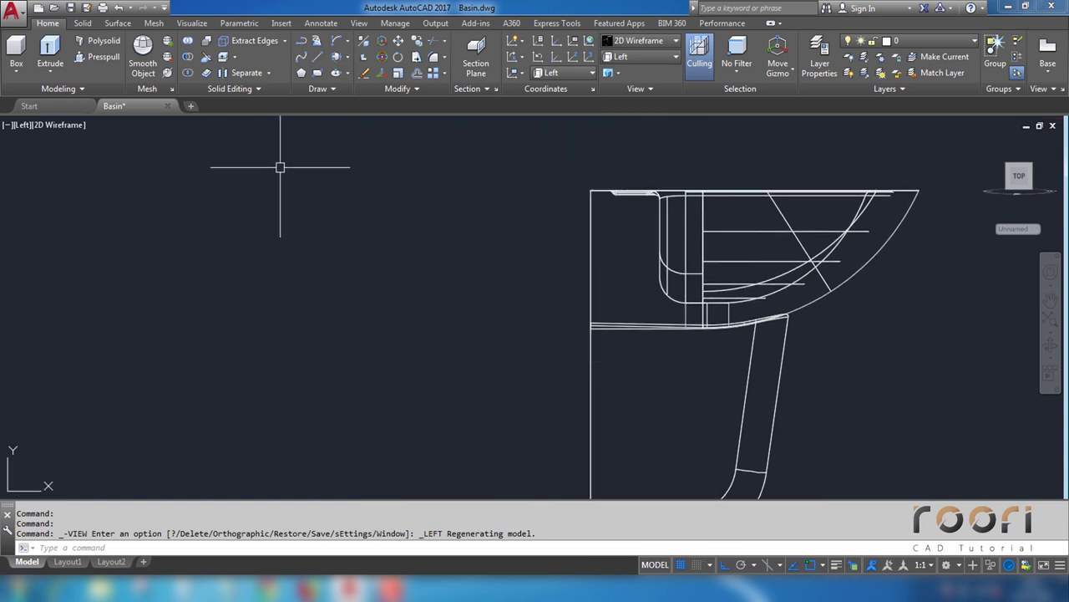
{"action": "type", "text": "L"}
{"action": "key", "text": "Return"}
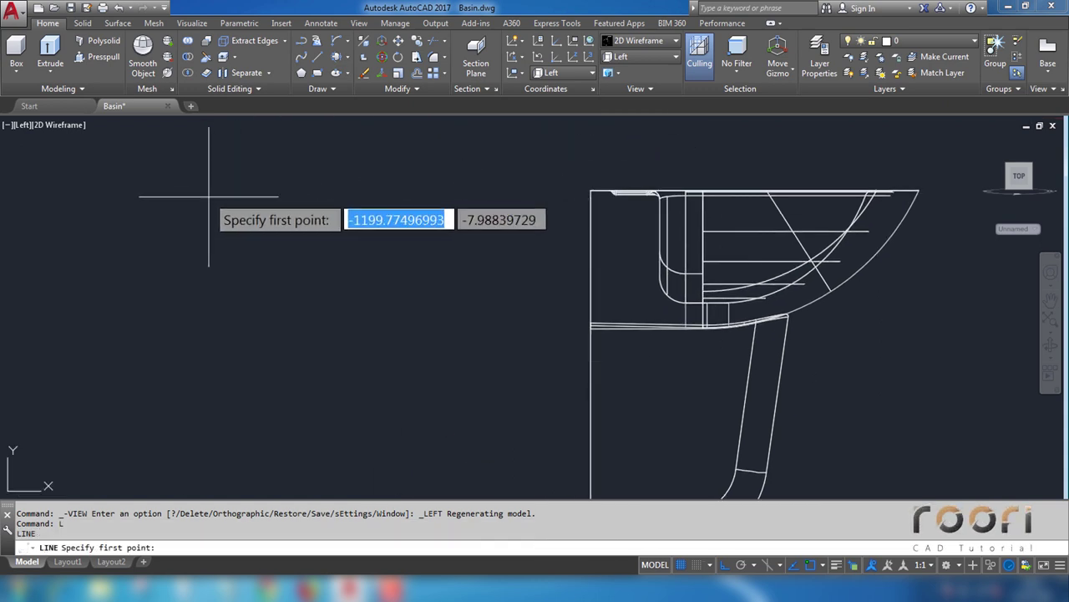
{"action": "left_click", "coordinate": [188, 200]}
{"action": "type", "text": "1.50090905"}
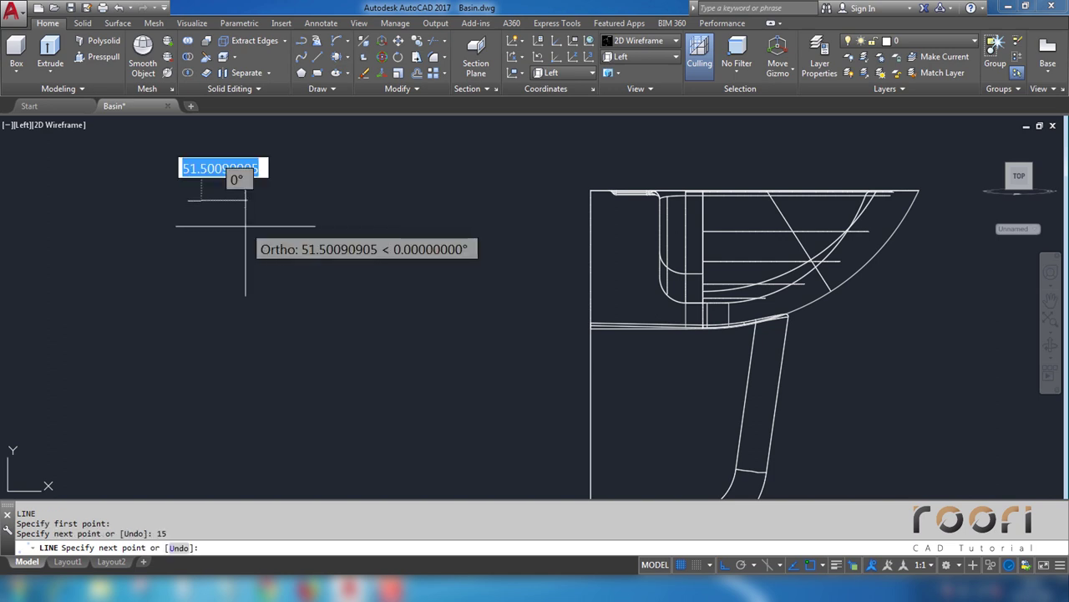
{"action": "type", "text": "5"}
{"action": "key", "text": "Return"}
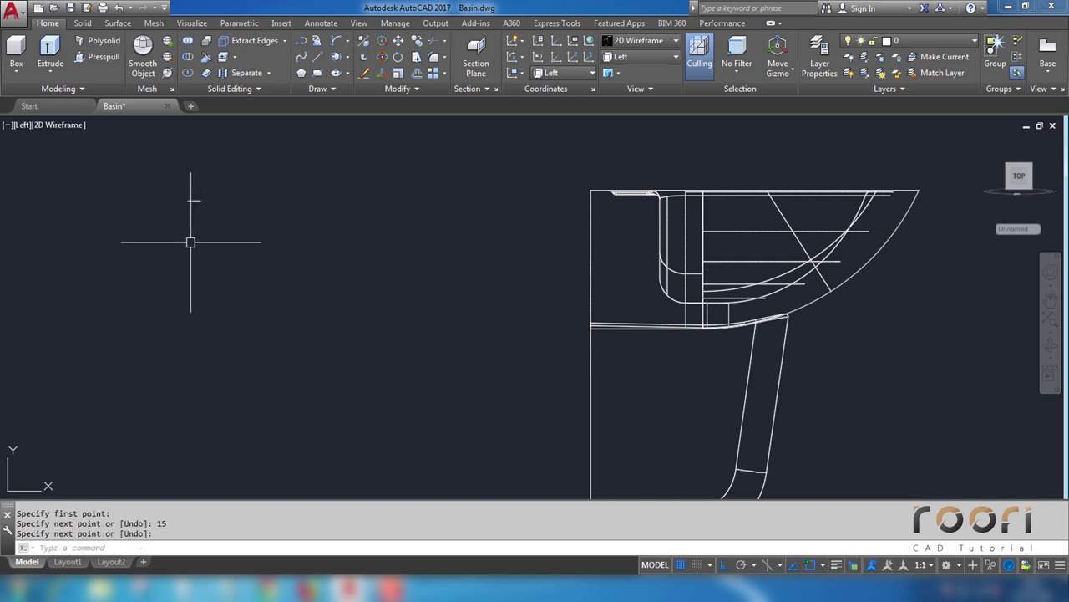
{"action": "key", "text": "Return"}
{"action": "middle_click_drag", "start_coordinate": [192, 239], "coordinate": [403, 327]}
{"action": "scroll", "coordinate": [393, 286], "scroll_direction": "up", "scroll_amount": 2}
{"action": "type", "text": "C"}
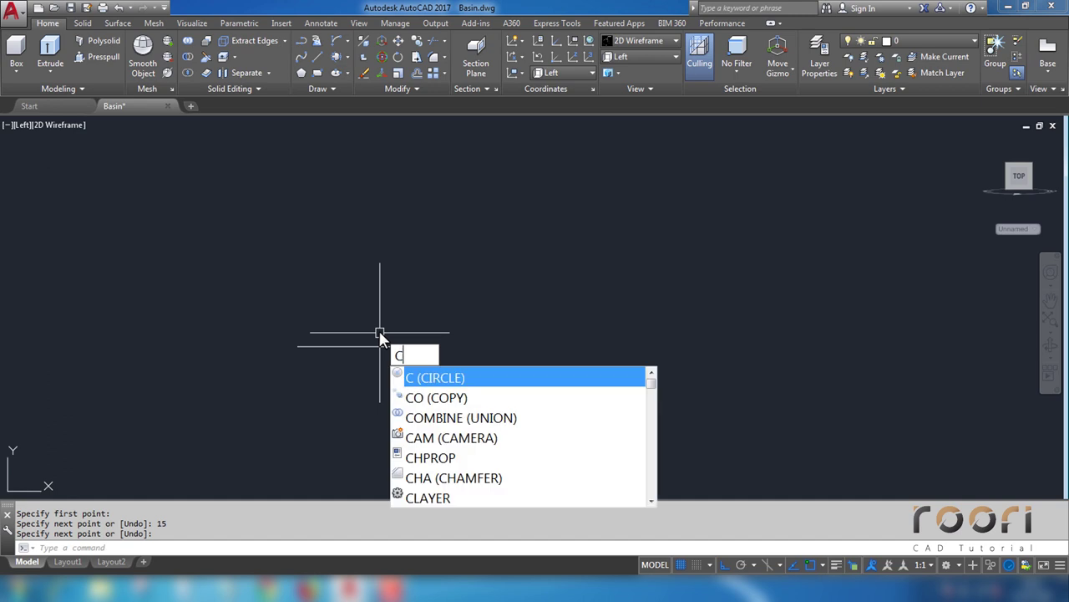
Step: Draw a two-point circle on the line's ends and trim away its lower half
{"action": "key", "text": "Return"}
{"action": "type", "text": "2p"}
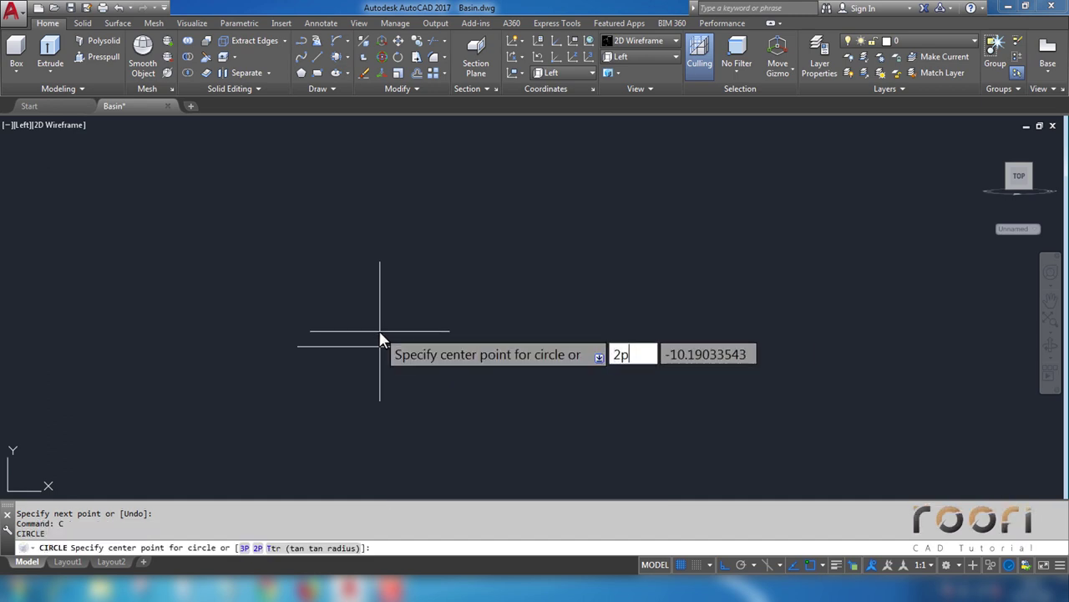
{"action": "key", "text": "Return"}
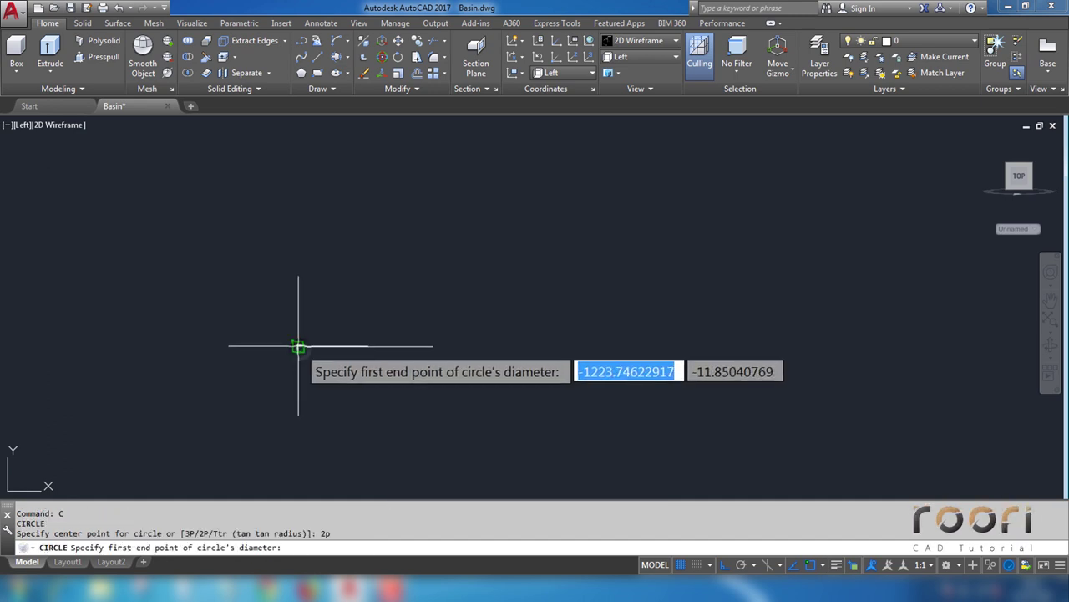
{"action": "left_click", "coordinate": [299, 345]}
{"action": "left_click", "coordinate": [428, 345]}
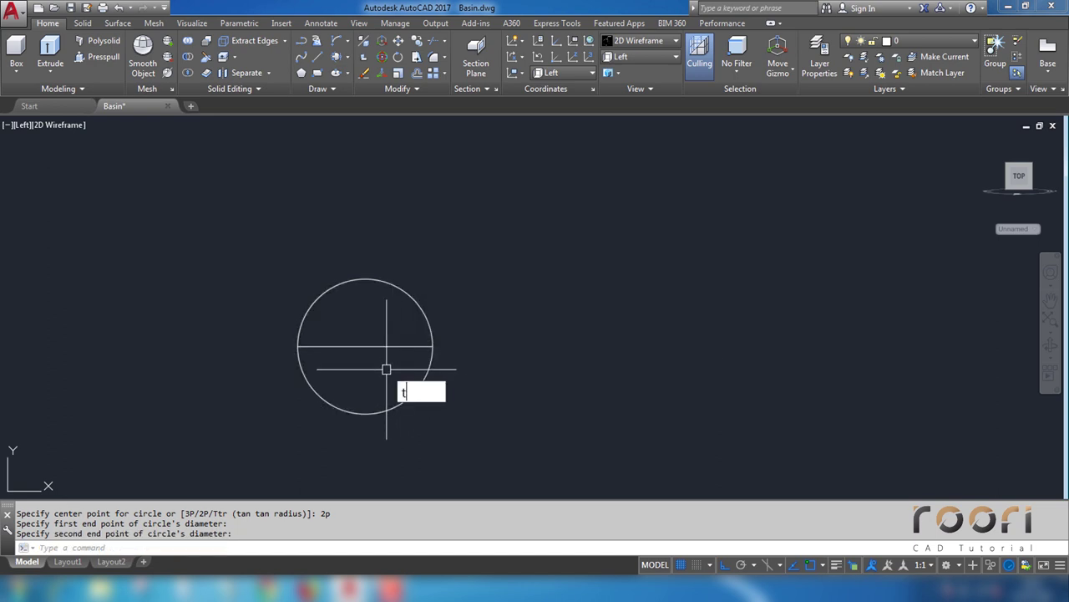
{"action": "key", "text": "Return"}
{"action": "key", "text": "Return"}
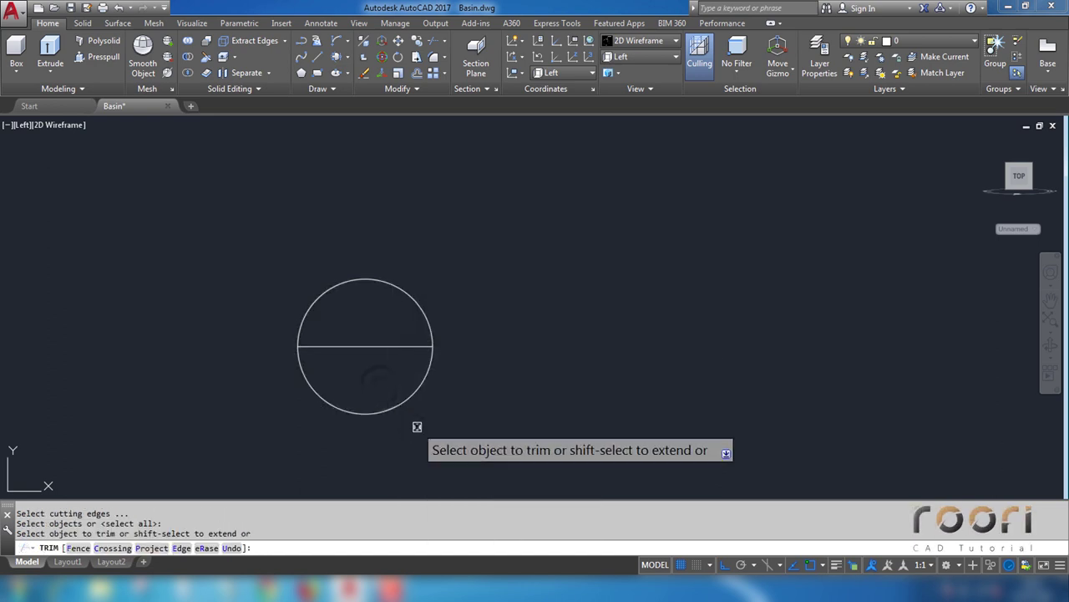
{"action": "left_click", "coordinate": [380, 386]}
{"action": "left_click", "coordinate": [381, 386]}
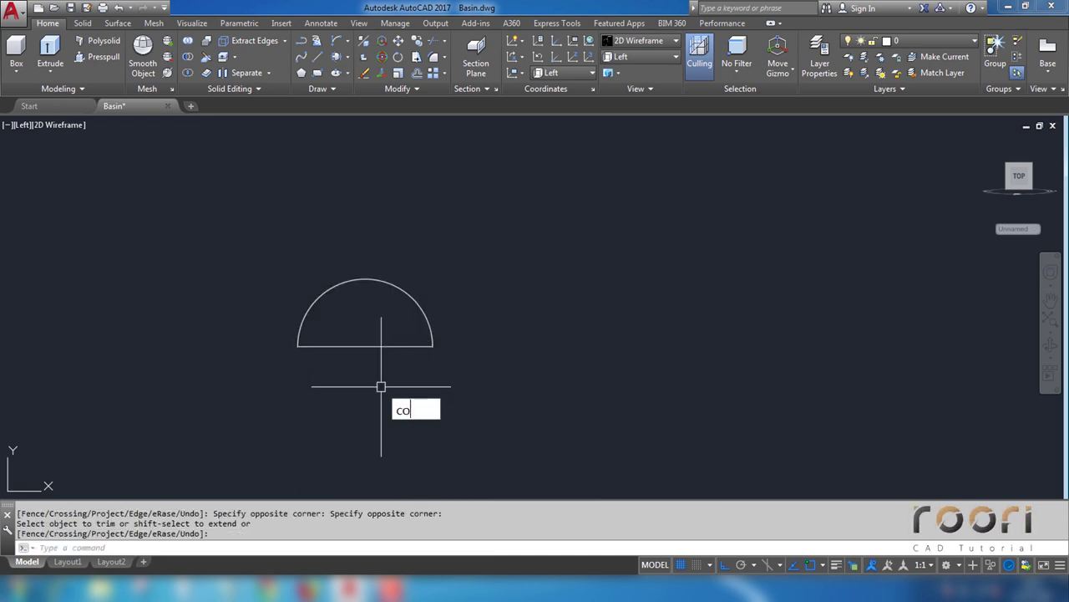
Step: Copy the semicircle to the left of the original
{"action": "key", "text": "Return"}
{"action": "left_click", "coordinate": [391, 364]}
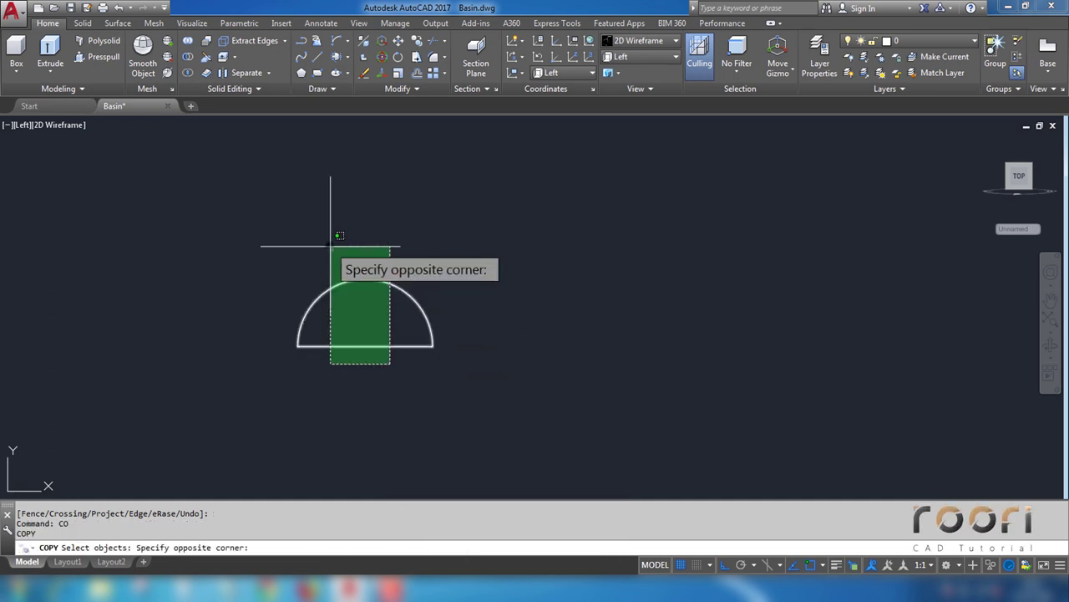
{"action": "left_click", "coordinate": [330, 245]}
{"action": "key", "text": "Return"}
{"action": "left_click", "coordinate": [363, 211]}
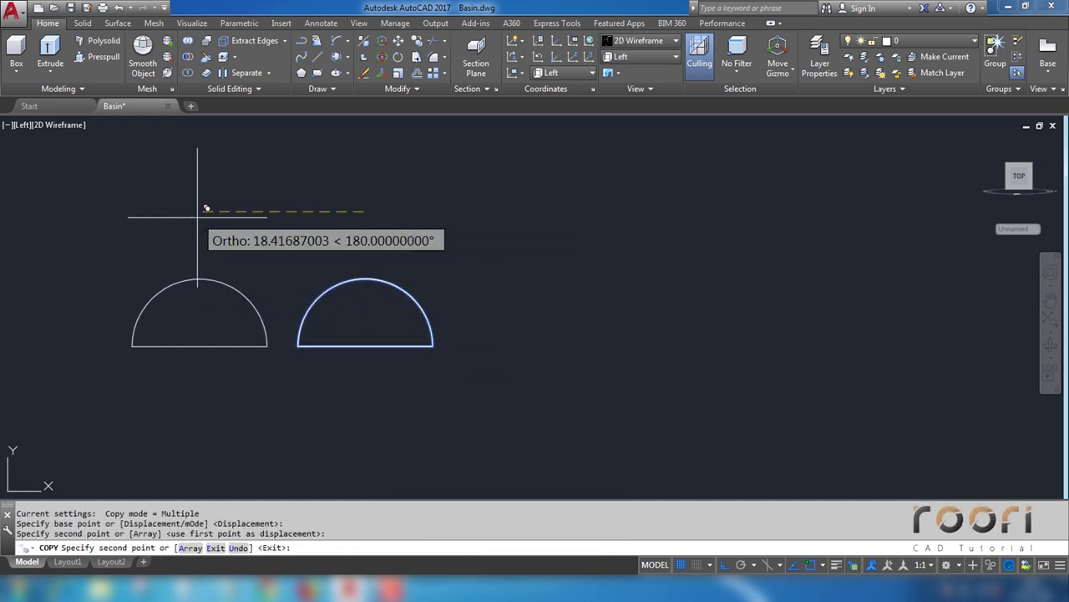
{"action": "left_click", "coordinate": [197, 217]}
{"action": "key", "text": "Return"}
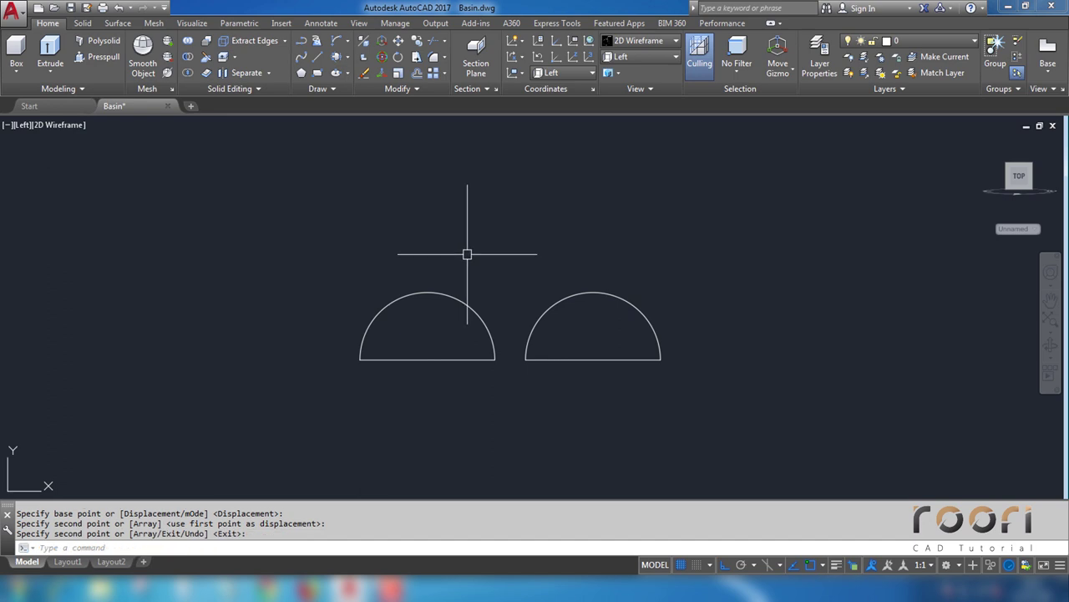
{"action": "type", "text": "M"}
{"action": "key", "text": "Return"}
{"action": "type", "text": "M"}
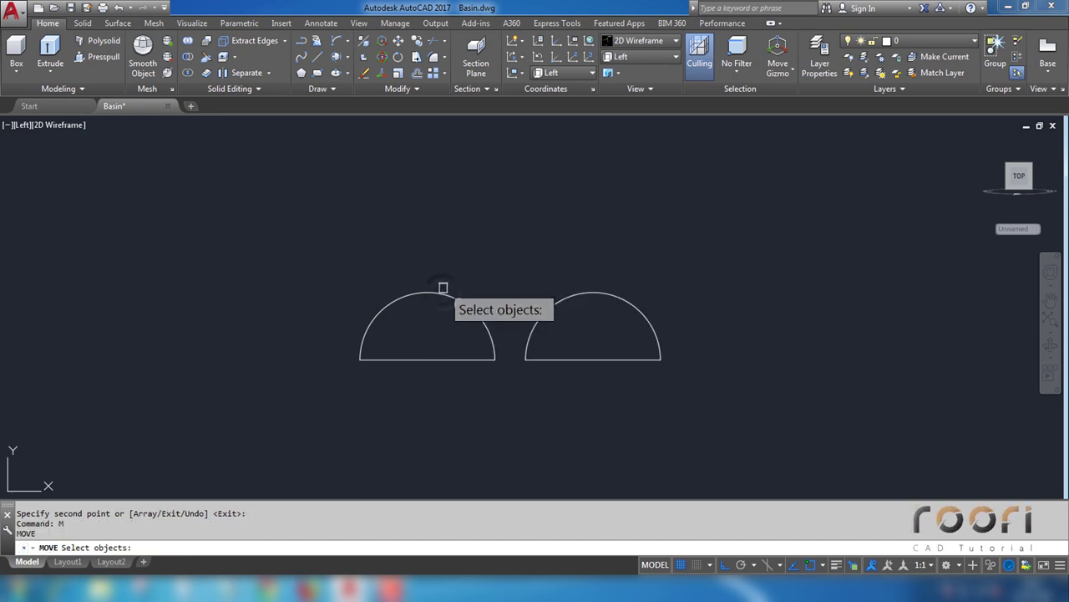
Step: Move the left semicircle's arc up 3 units
{"action": "key", "text": "Return"}
{"action": "left_click", "coordinate": [465, 264]}
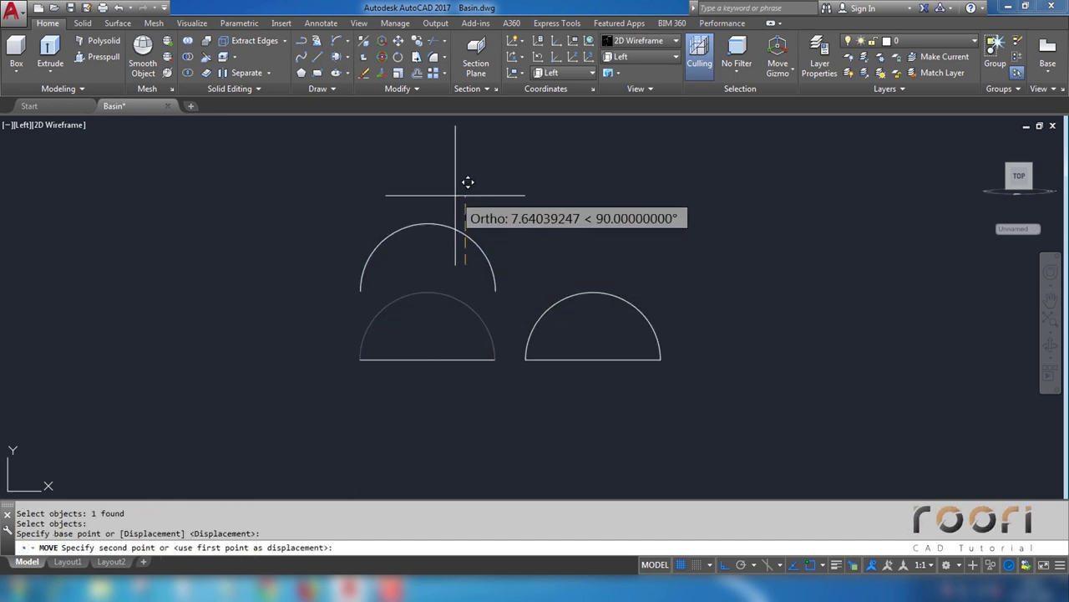
{"action": "type", "text": "3"}
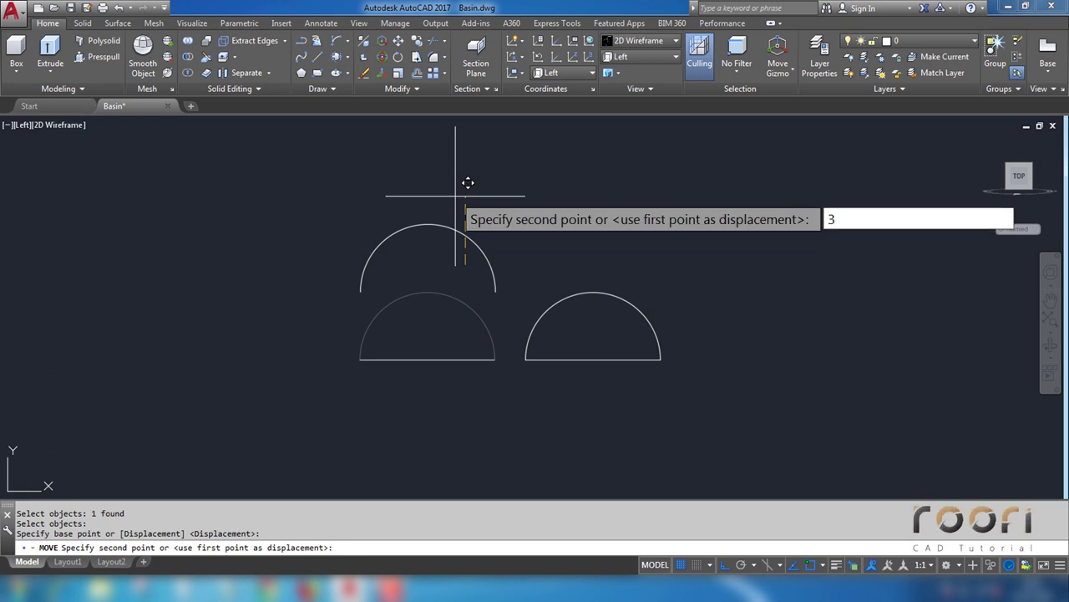
{"action": "key", "text": "Return"}
{"action": "scroll", "coordinate": [452, 335], "scroll_direction": "up", "scroll_amount": 2}
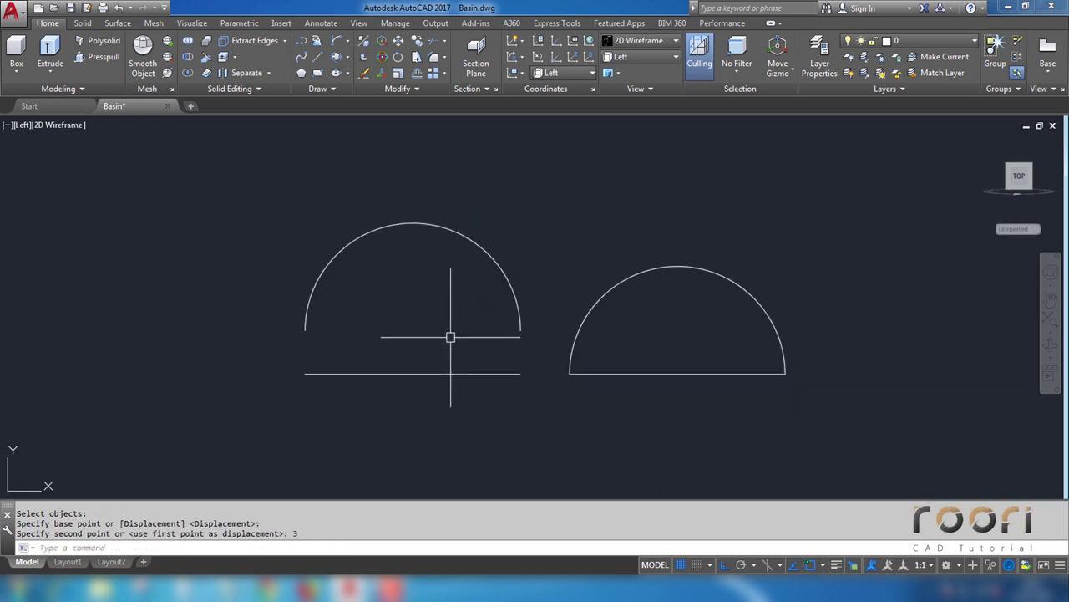
Step: Draw straight side lines from each arc end down to the base line
{"action": "type", "text": "L"}
{"action": "key", "text": "Return"}
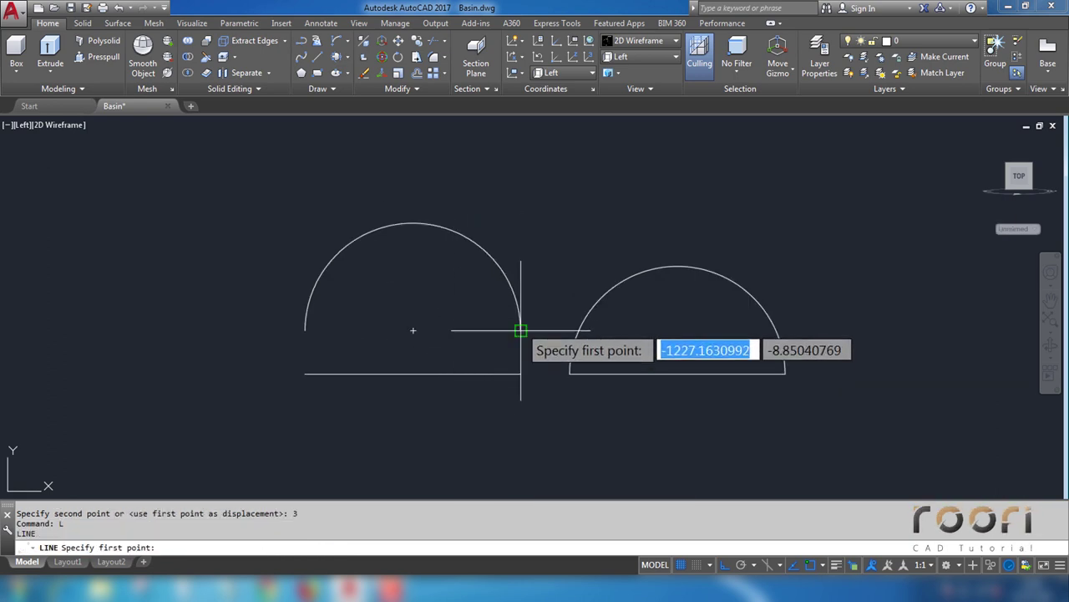
{"action": "left_click", "coordinate": [521, 331]}
{"action": "left_click", "coordinate": [521, 373]}
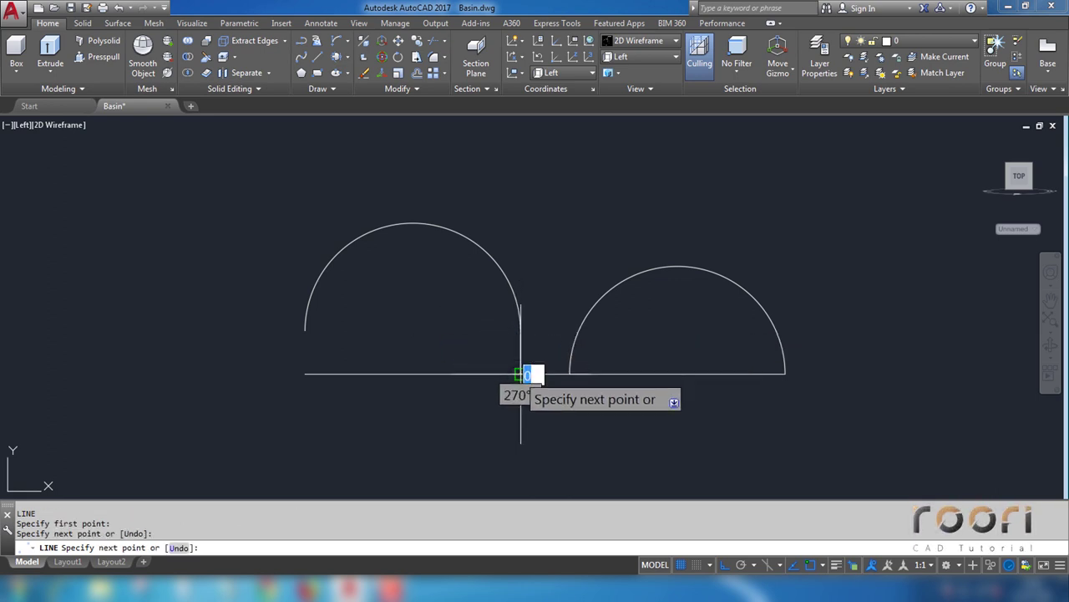
{"action": "key", "text": "Return"}
{"action": "key", "text": "Return"}
{"action": "left_click", "coordinate": [305, 329]}
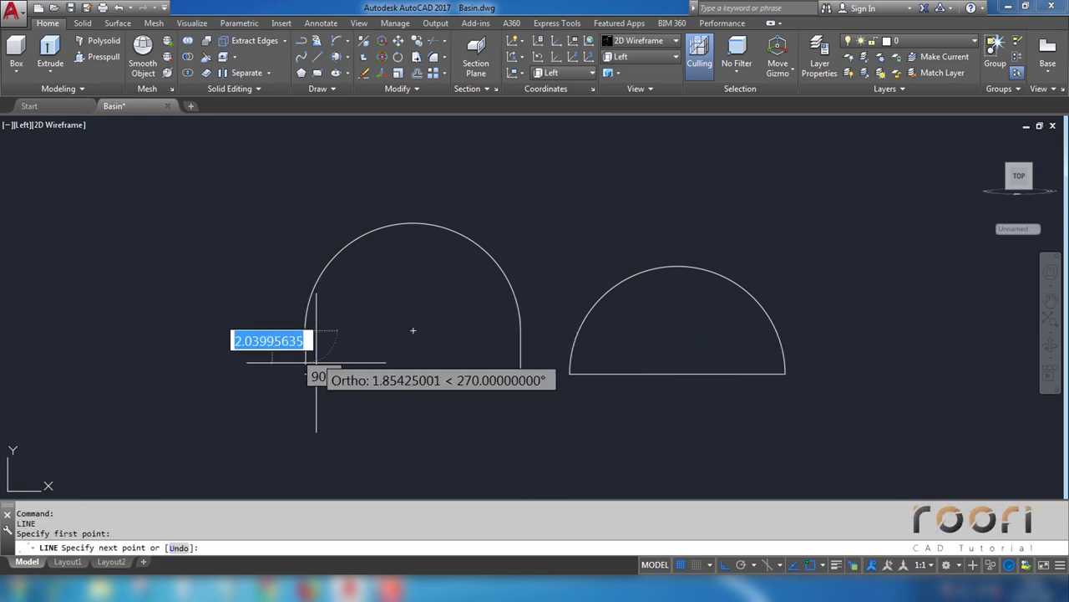
{"action": "left_click", "coordinate": [306, 372]}
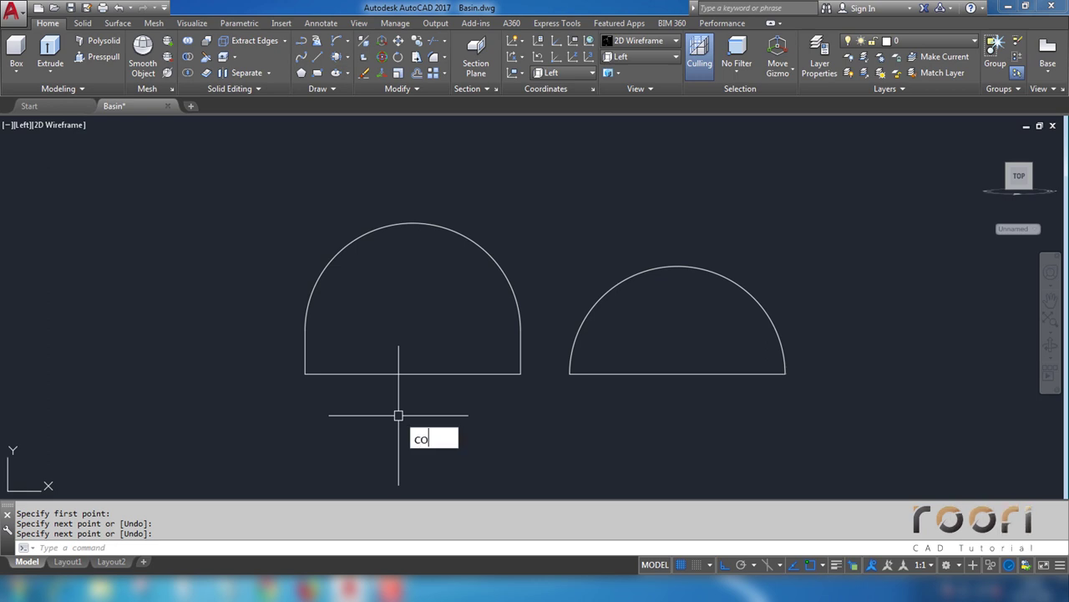
Step: Copy the whole arch shape further to the left
{"action": "key", "text": "Return"}
{"action": "left_click", "coordinate": [536, 399]}
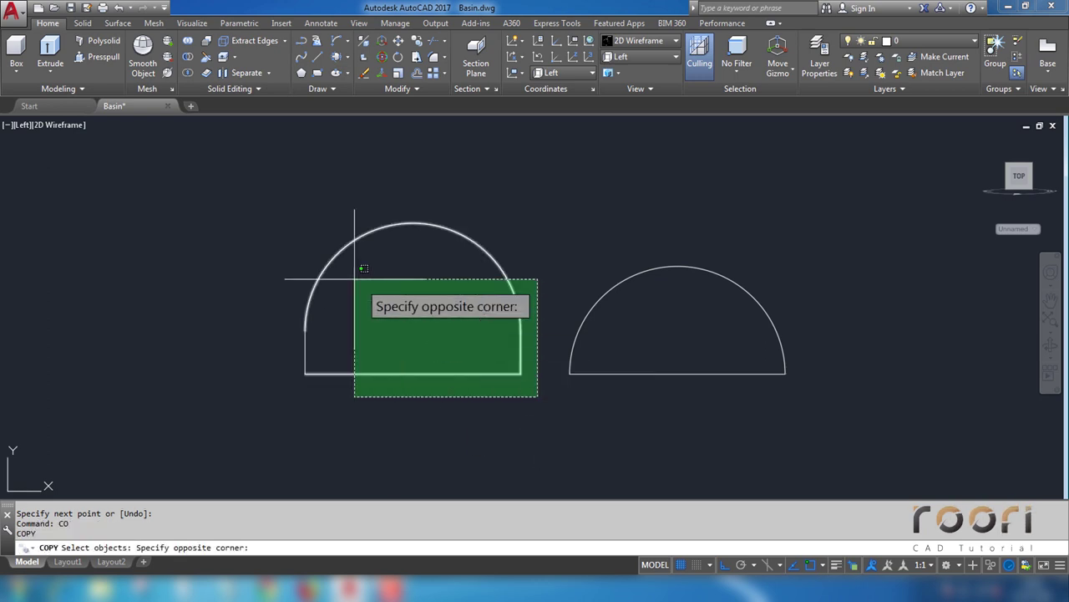
{"action": "left_click", "coordinate": [277, 209]}
{"action": "key", "text": "Return"}
{"action": "left_click", "coordinate": [450, 171]}
{"action": "scroll", "coordinate": [468, 222], "scroll_direction": "down", "scroll_amount": 2}
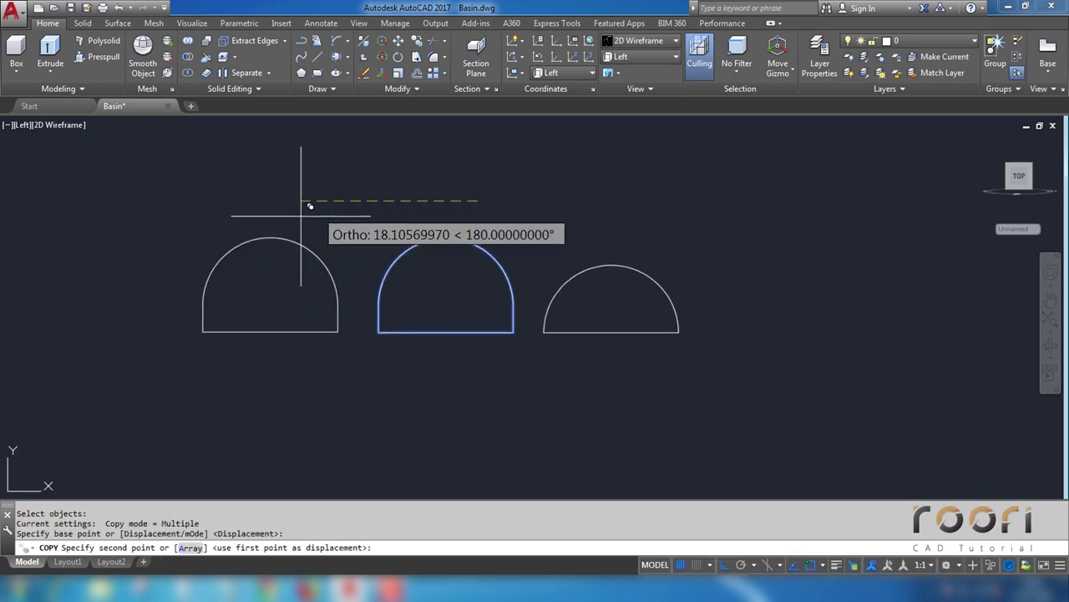
{"action": "left_click", "coordinate": [139, 213]}
{"action": "key", "text": "Return"}
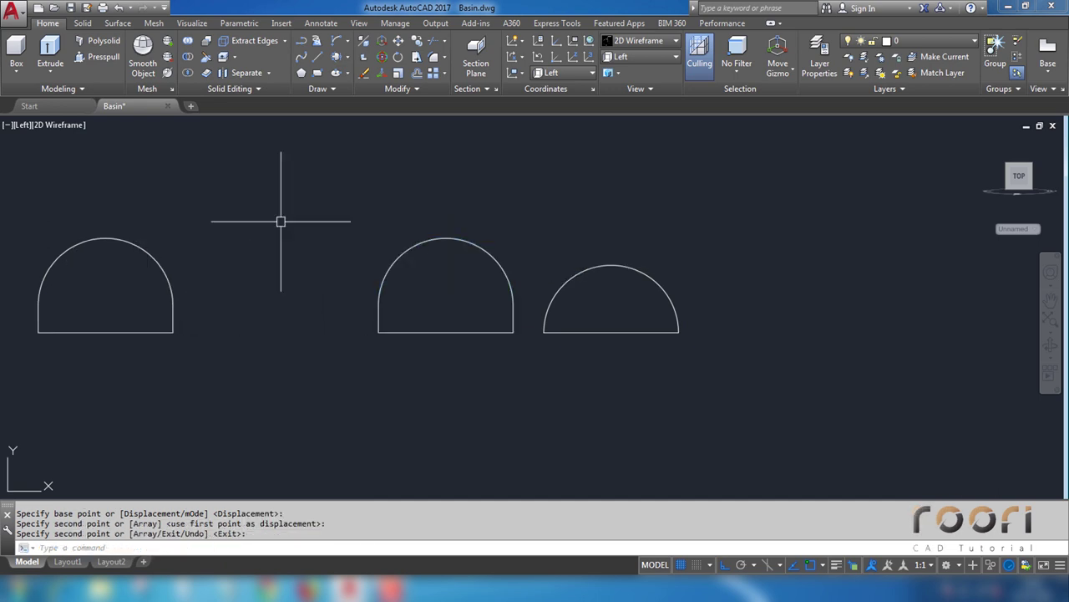
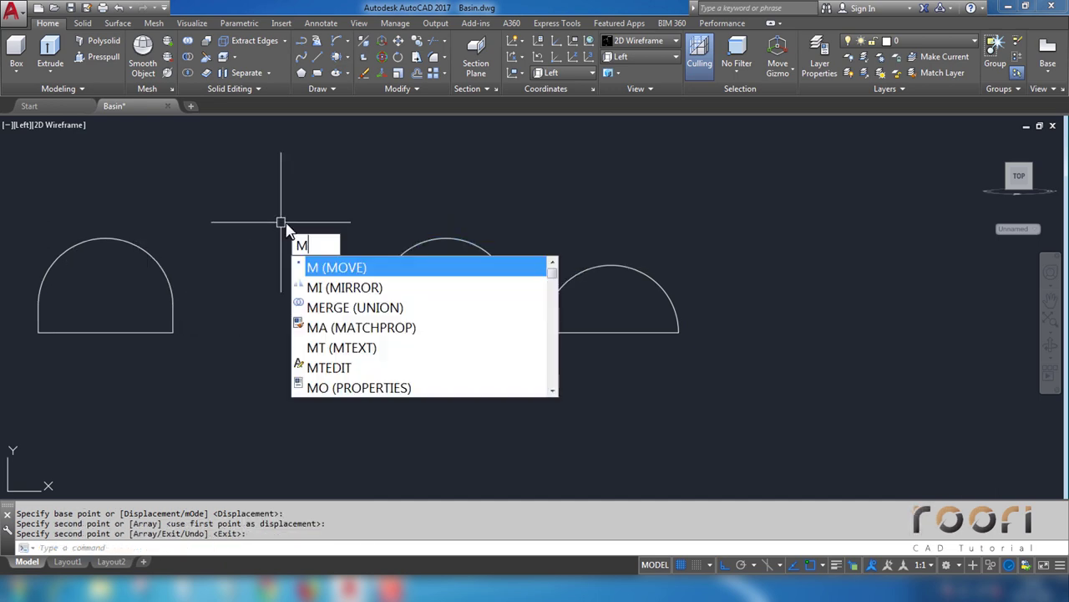
Step: Window-select the middle basin profile and move it to the left
{"action": "key", "text": "Return"}
{"action": "left_click", "coordinate": [526, 355]}
{"action": "left_click", "coordinate": [344, 198]}
{"action": "key", "text": "Return"}
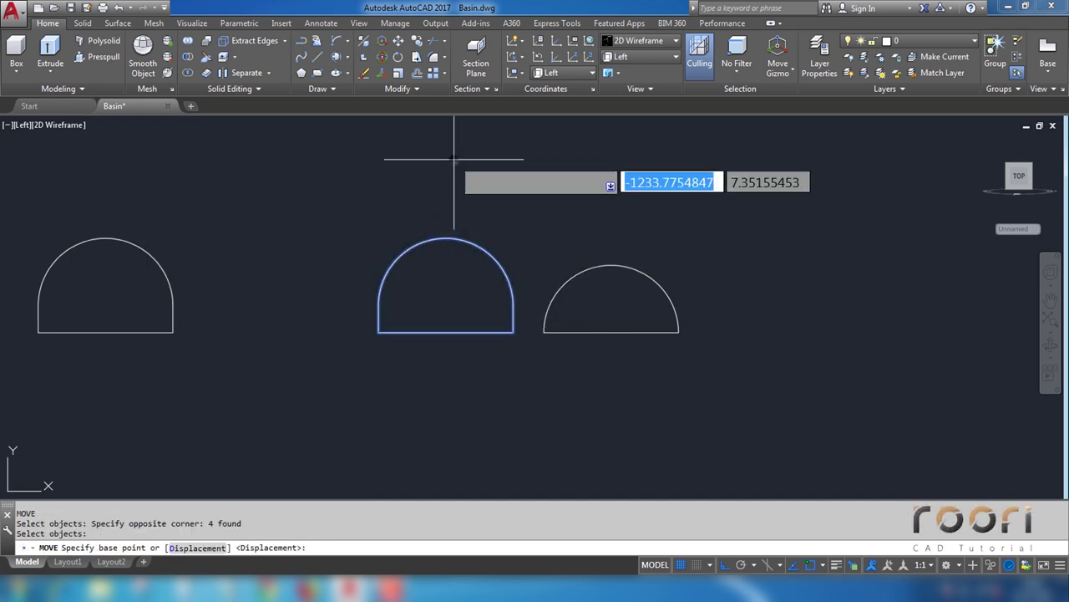
{"action": "left_click", "coordinate": [454, 160]}
{"action": "left_click", "coordinate": [386, 156]}
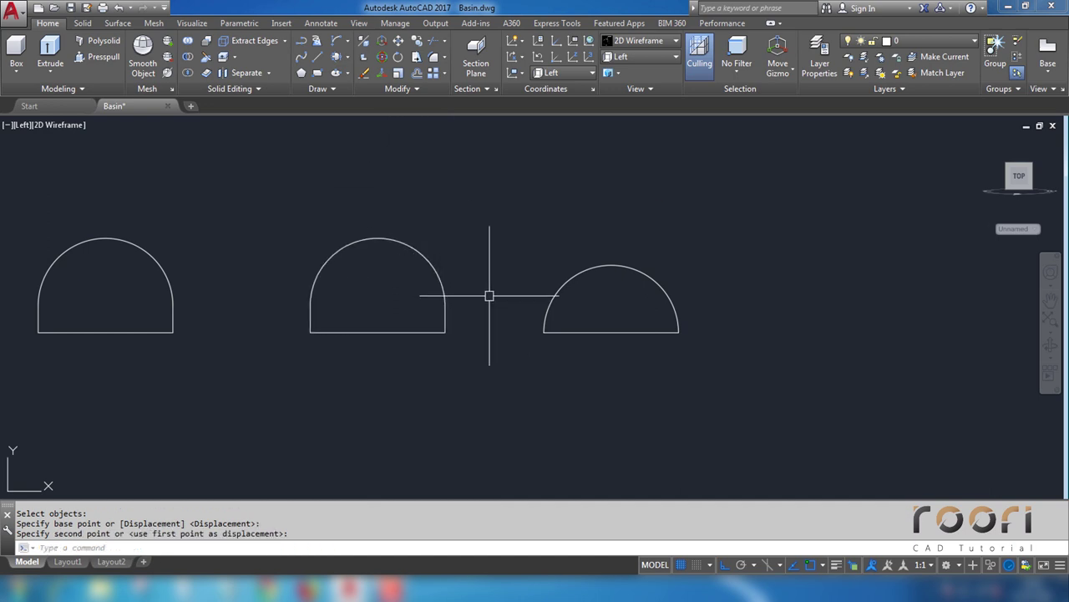
{"action": "type", "text": "L"}
Step: Draw short horizontal base lines off the right and left profiles' base ends
{"action": "key", "text": "Return"}
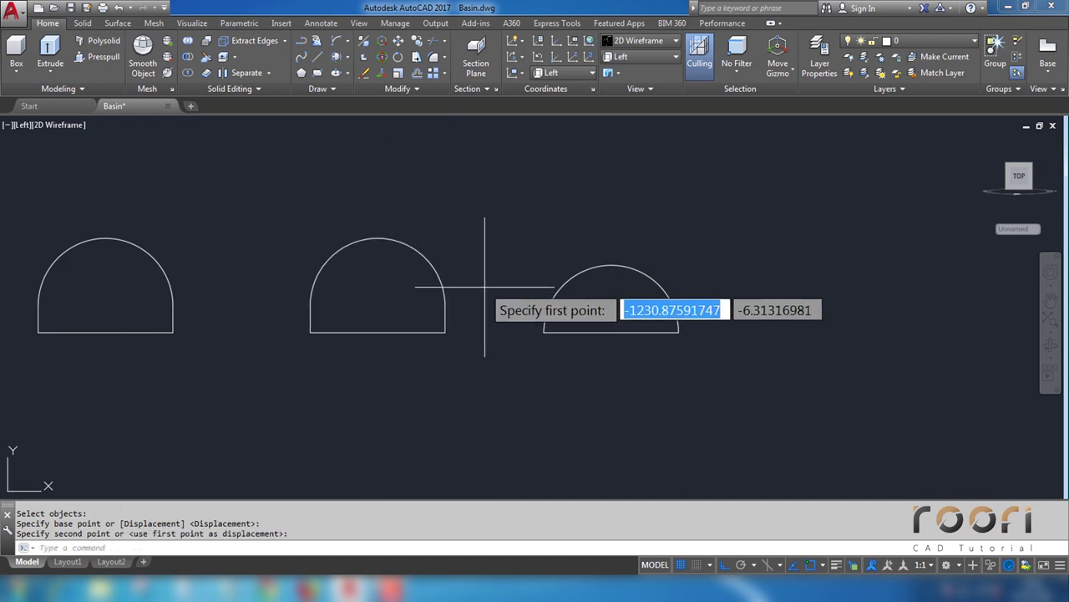
{"action": "left_click", "coordinate": [544, 331]}
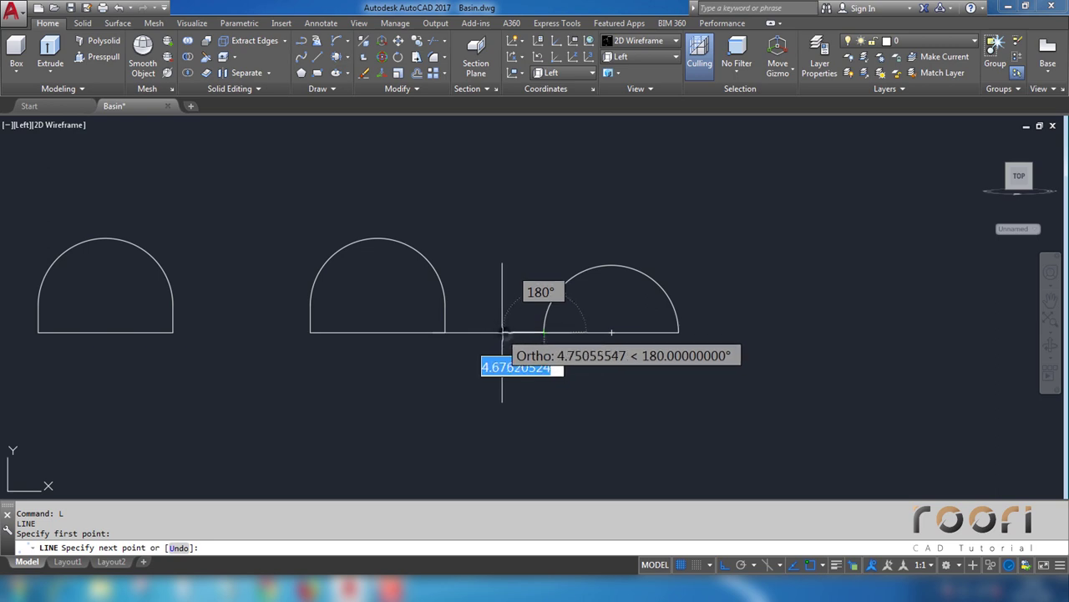
{"action": "left_click", "coordinate": [505, 333]}
{"action": "key", "text": "Return"}
{"action": "key", "text": "Return"}
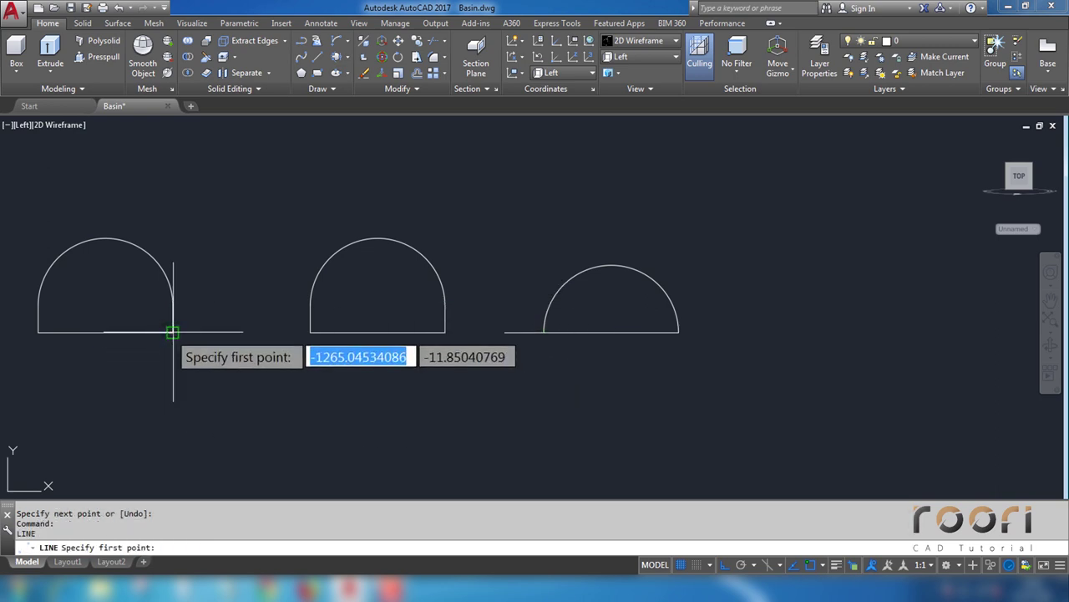
{"action": "left_click", "coordinate": [173, 332]}
{"action": "left_click", "coordinate": [215, 332]}
{"action": "key", "text": "Return"}
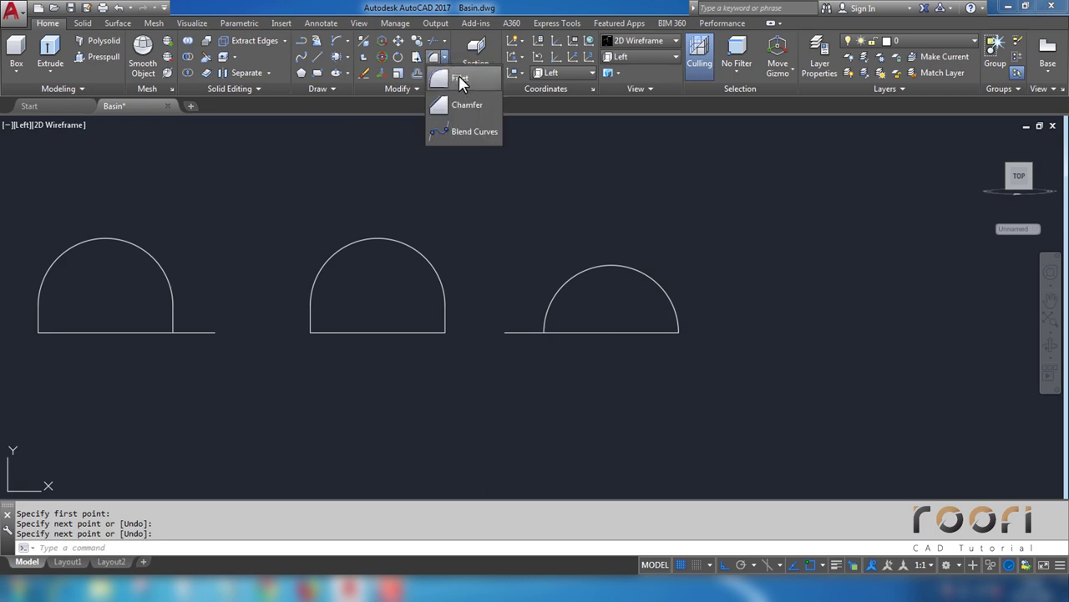
Step: Set the fillet radius to 3 and round the left profile's joint with its base line
{"action": "left_click", "coordinate": [460, 78]}
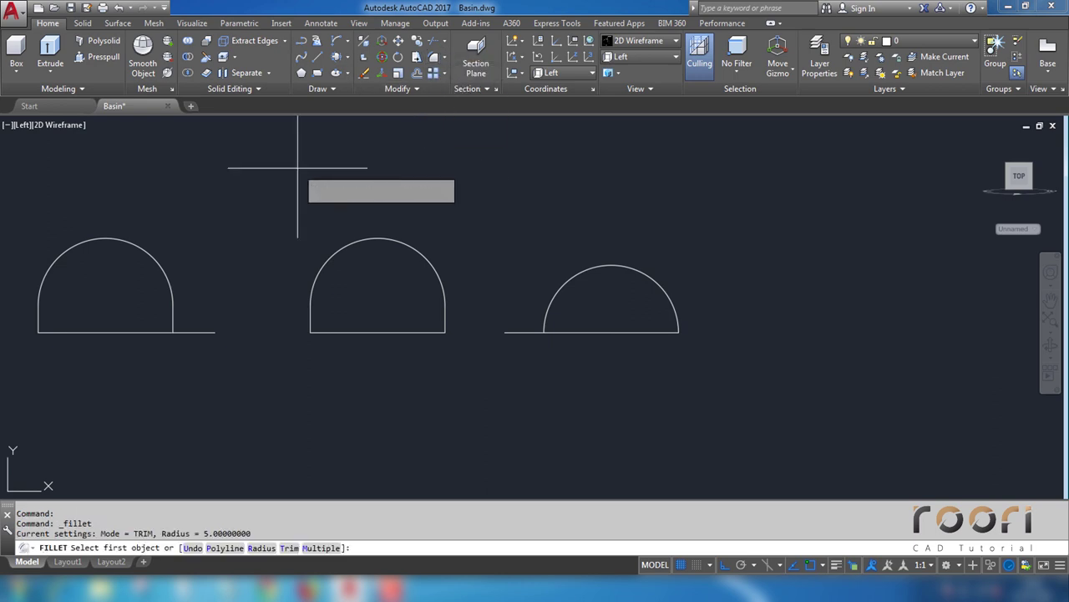
{"action": "type", "text": "r"}
{"action": "key", "text": "Return"}
{"action": "type", "text": "3"}
{"action": "key", "text": "Return"}
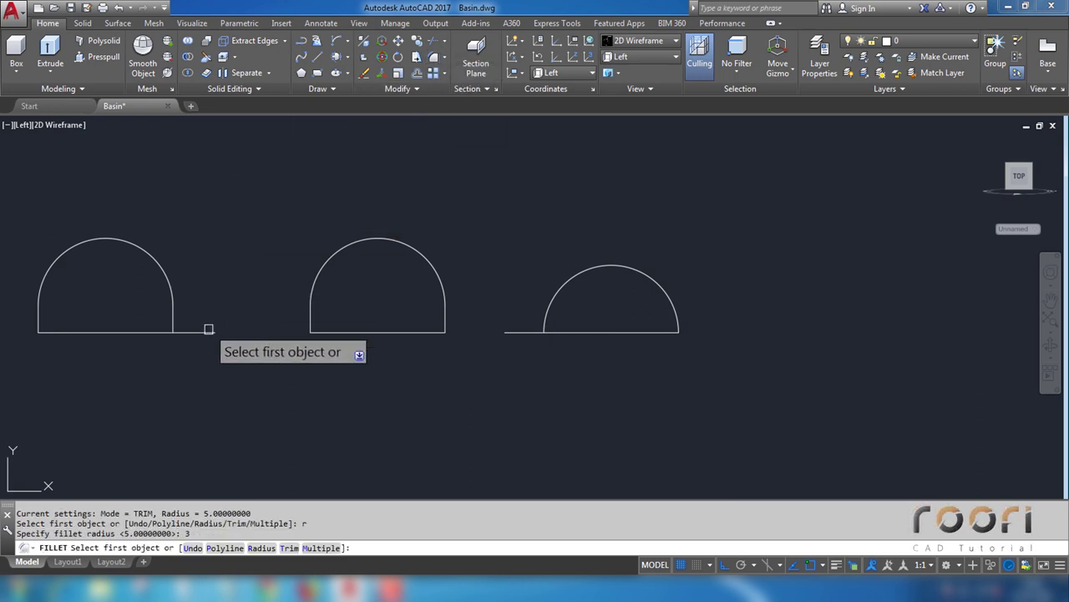
{"action": "left_click", "coordinate": [176, 321]}
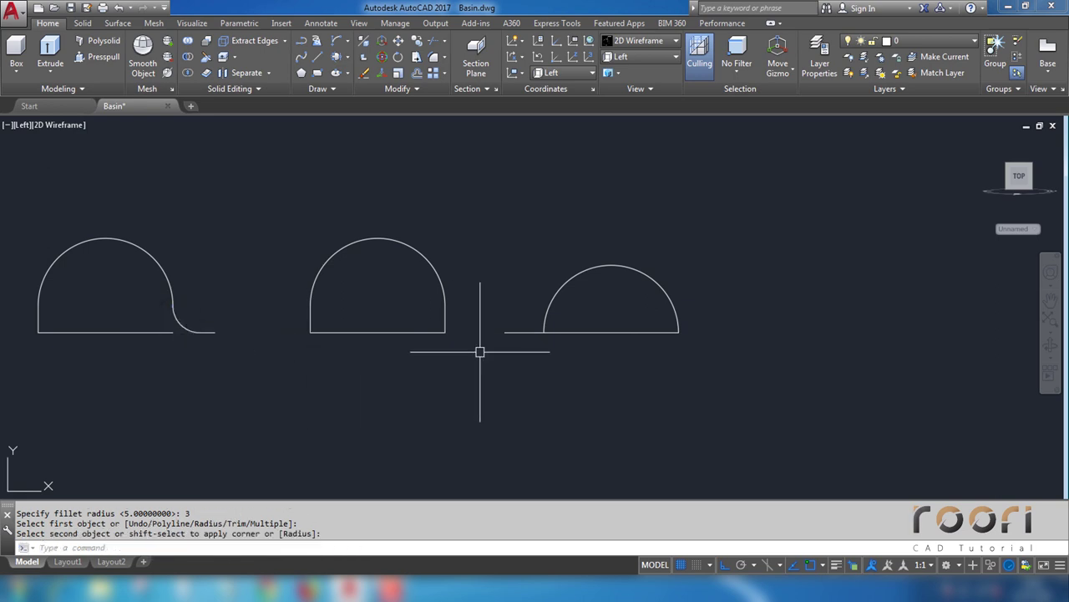
Step: Fillet the right profile's arc into its base extension and delete the leftover stub
{"action": "key", "text": "Return"}
{"action": "left_click", "coordinate": [528, 332]}
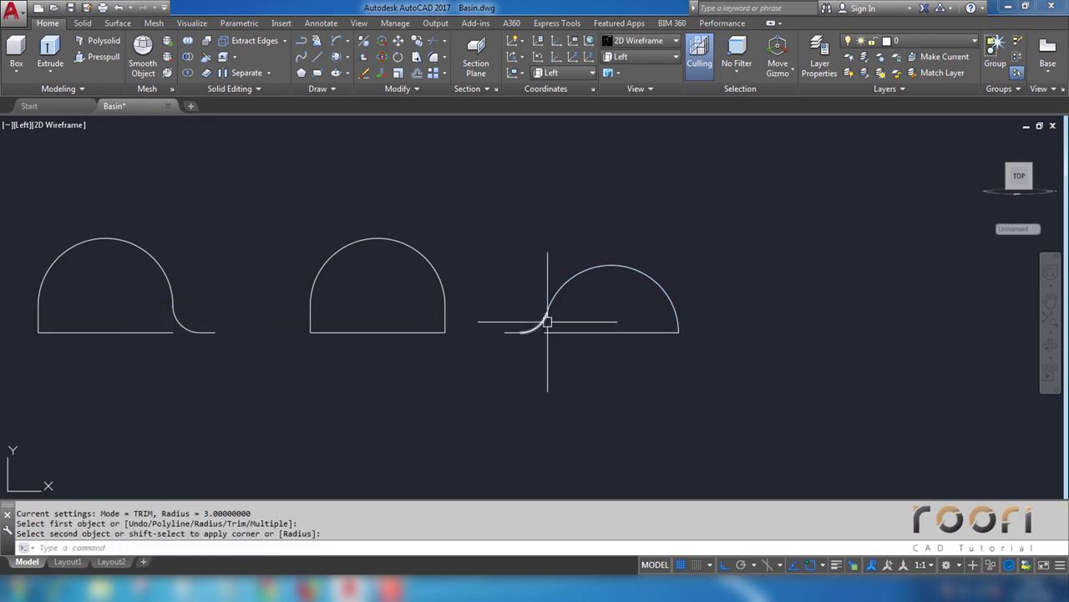
{"action": "left_click", "coordinate": [507, 339]}
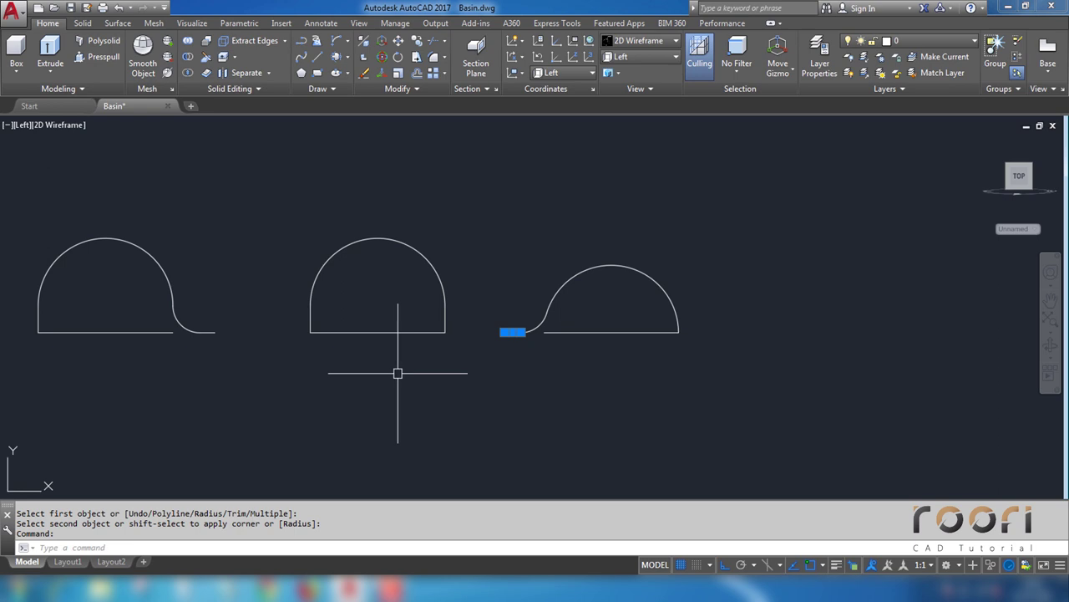
{"action": "key", "text": "Delete"}
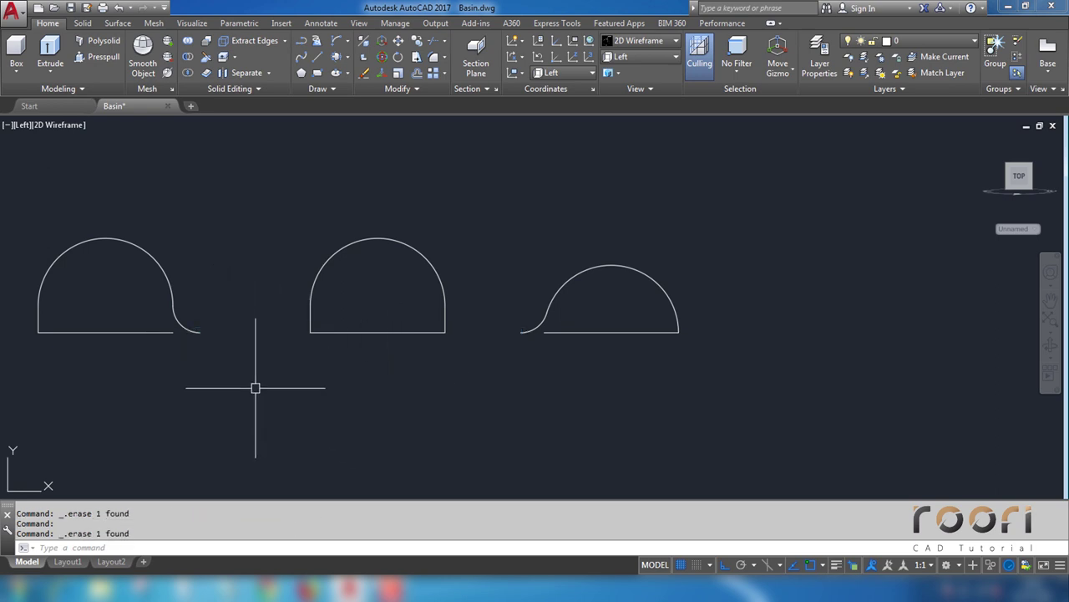
{"action": "mouse_move", "coordinate": [256, 387]}
{"action": "middle_mouse_down"}
{"action": "mouse_move", "coordinate": [373, 365]}
{"action": "mouse_move", "coordinate": [368, 350]}
{"action": "middle_mouse_up"}
{"action": "scroll", "coordinate": [298, 332], "scroll_direction": "up", "scroll_amount": 2}
Step: Extend the first profile's base line to meet its flare
{"action": "type", "text": "x"}
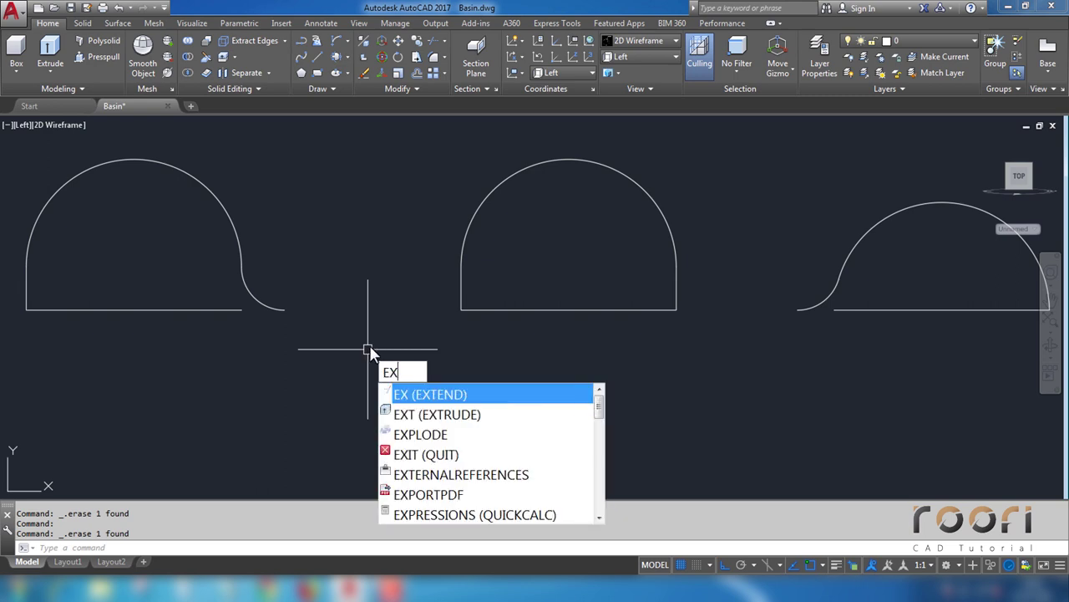
{"action": "key", "text": "Return"}
{"action": "key", "text": "Return"}
{"action": "left_click", "coordinate": [222, 309]}
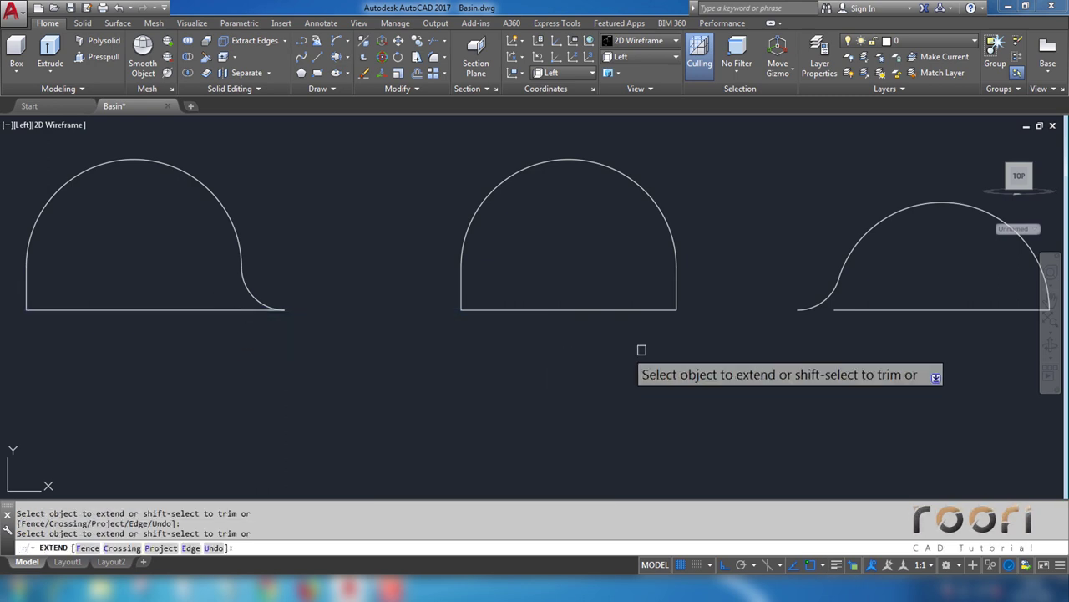
{"action": "key", "text": "Return"}
Step: Create closed boundary polylines inside the right, middle and left profiles with BPOLY
{"action": "middle_click_drag", "start_coordinate": [642, 358], "coordinate": [607, 391]}
{"action": "type", "text": "BPO"}
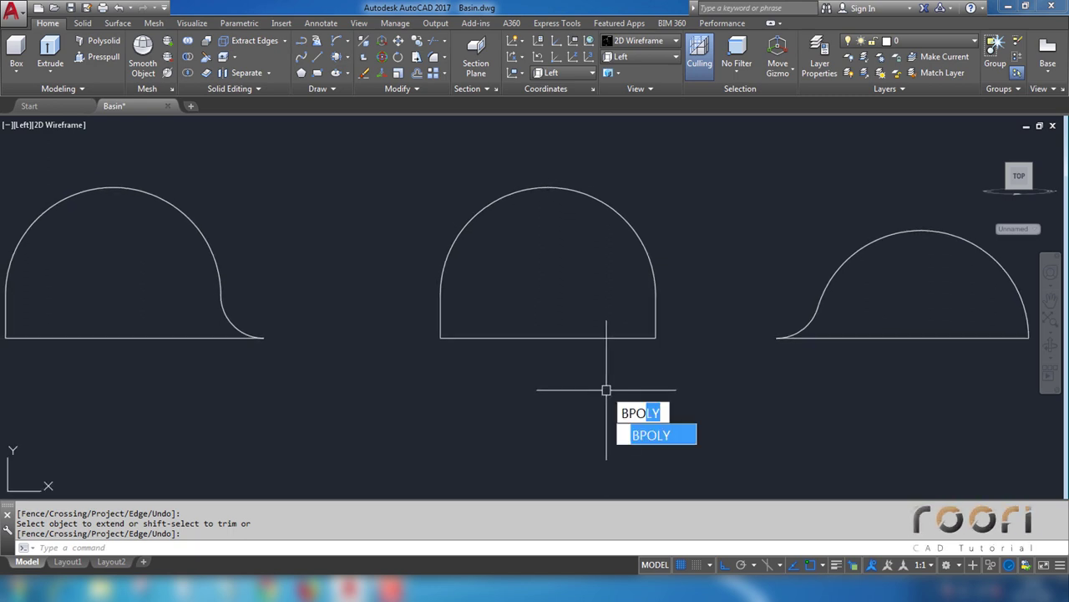
{"action": "key", "text": "Return"}
{"action": "left_click", "coordinate": [458, 230]}
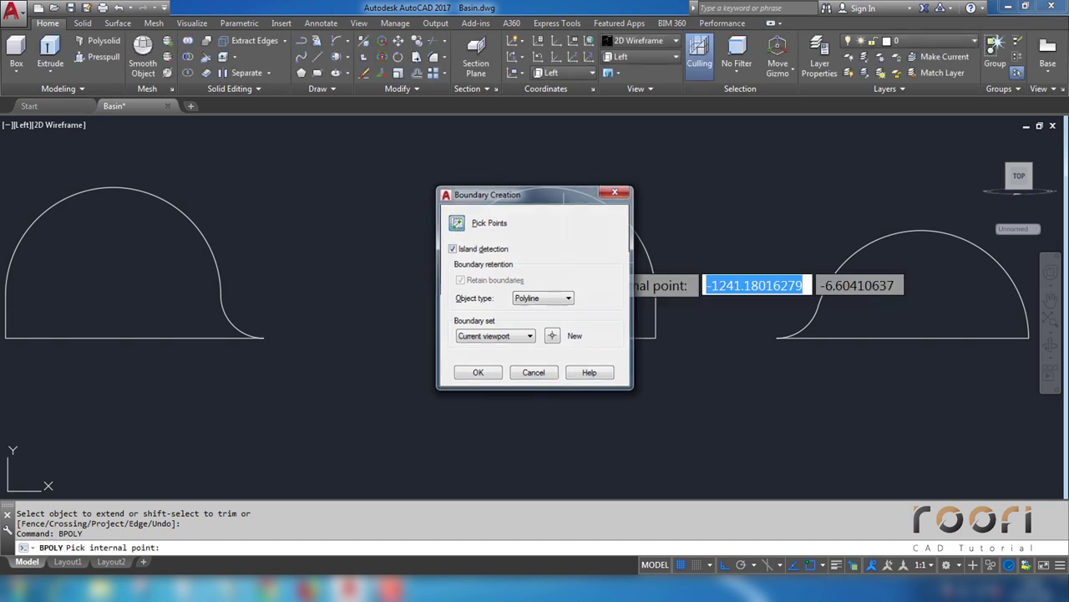
{"action": "left_click", "coordinate": [848, 326]}
{"action": "left_click", "coordinate": [574, 273]}
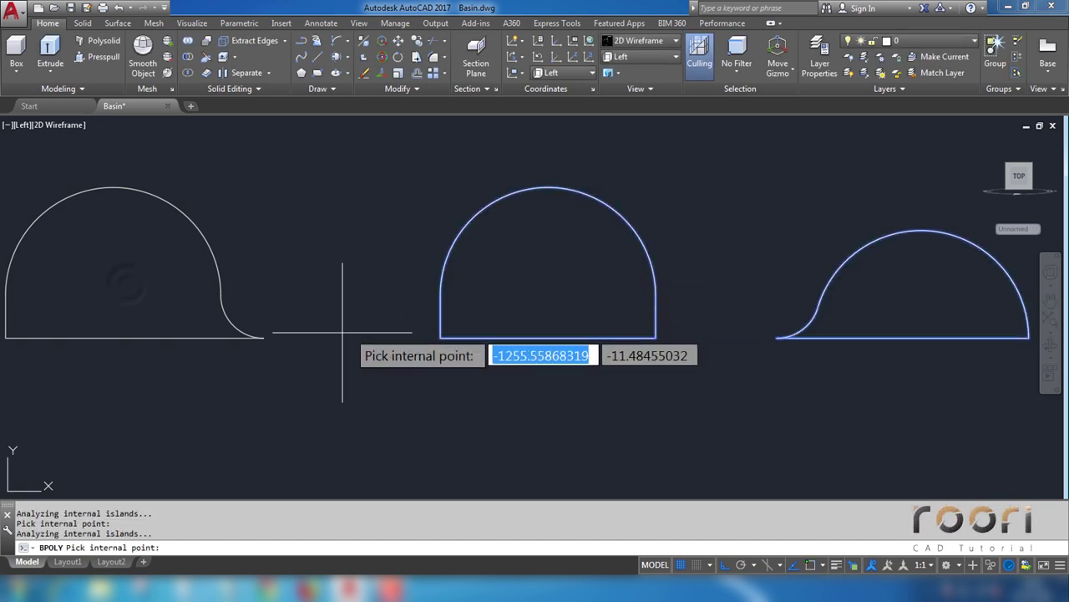
{"action": "left_click", "coordinate": [127, 246]}
{"action": "key", "text": "Return"}
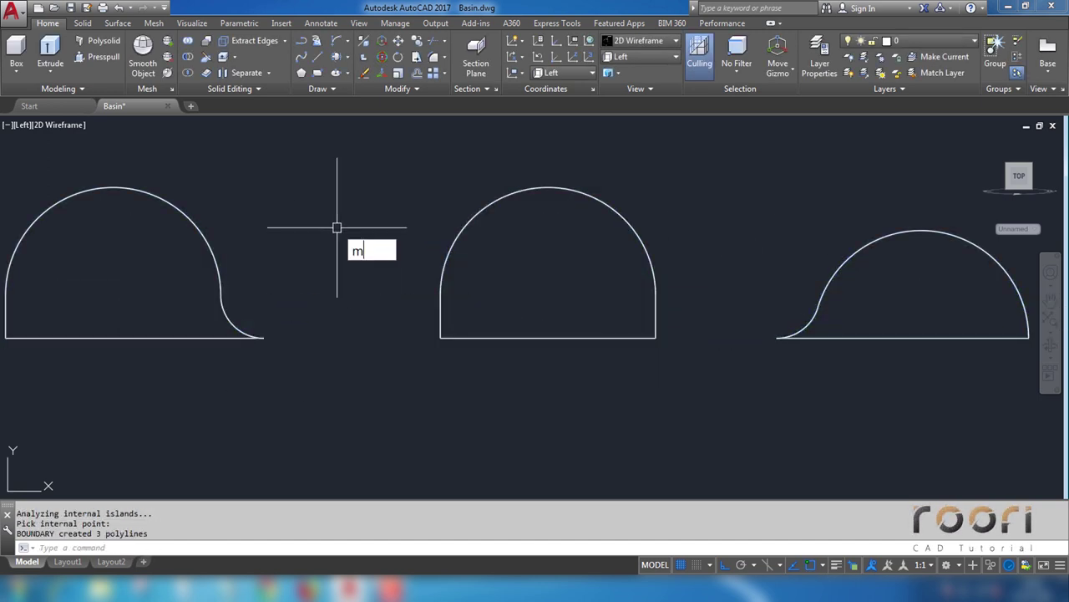
Step: Move the three closed profile polylines to the left, picking polylines over arcs
{"action": "key", "text": "Return"}
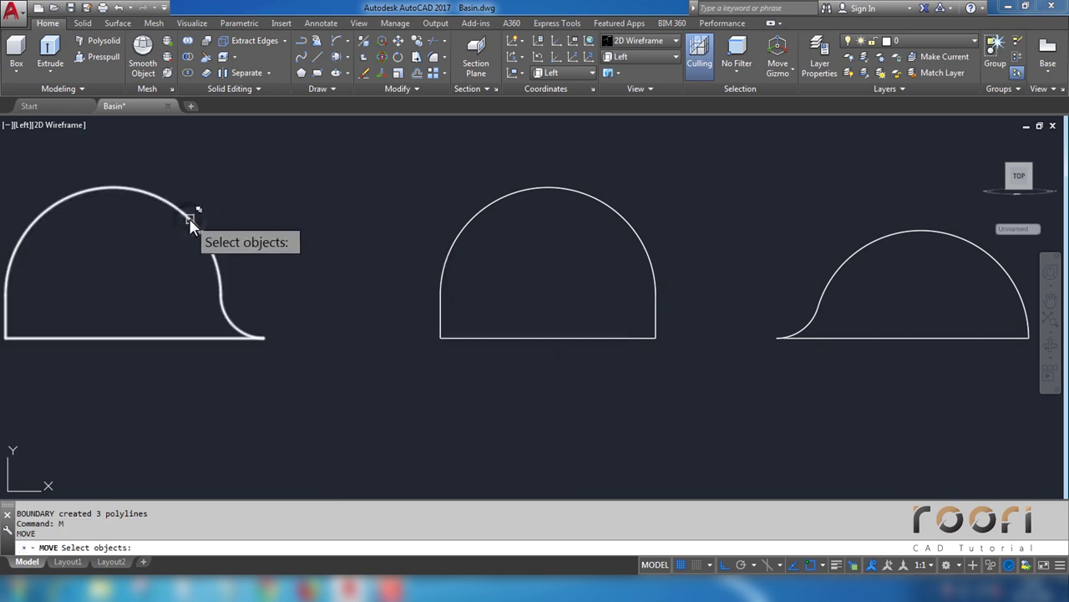
{"action": "left_click", "coordinate": [190, 220]}
{"action": "left_click", "coordinate": [248, 268]}
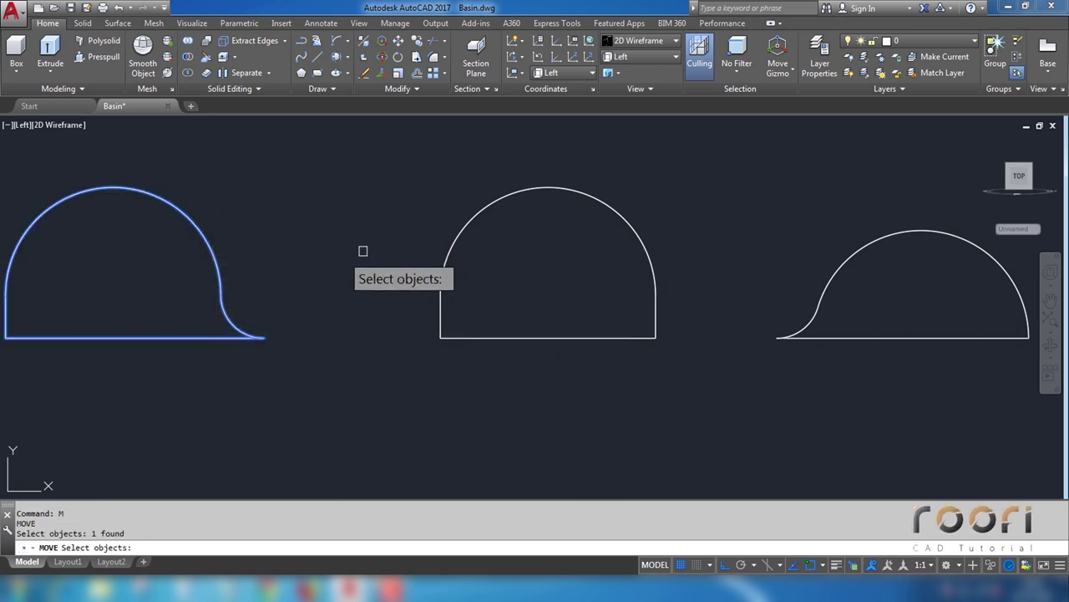
{"action": "left_click", "coordinate": [465, 224]}
{"action": "left_click", "coordinate": [523, 274]}
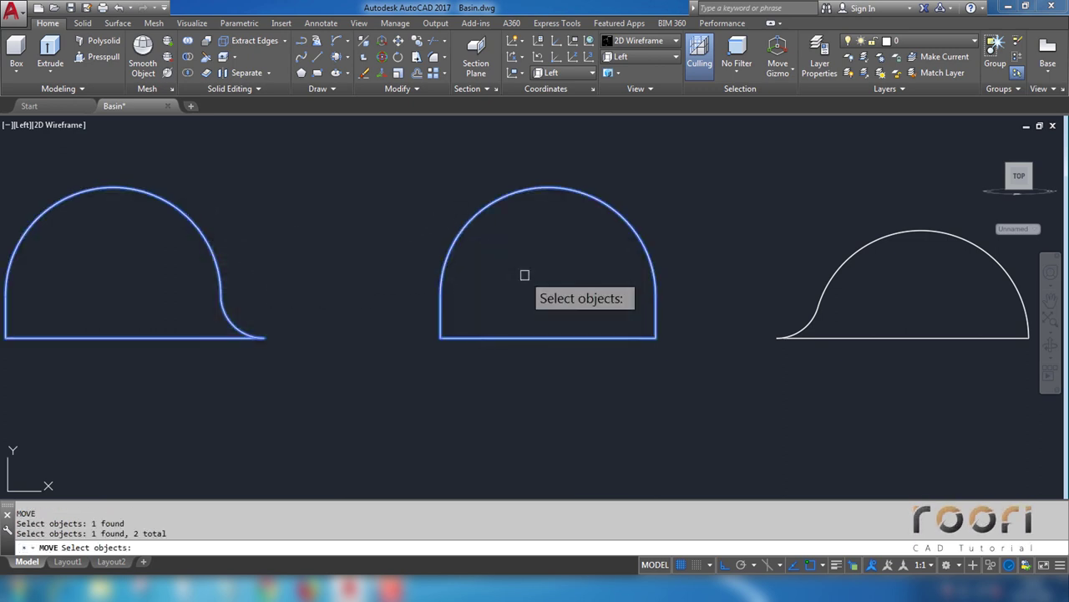
{"action": "left_click", "coordinate": [845, 257]}
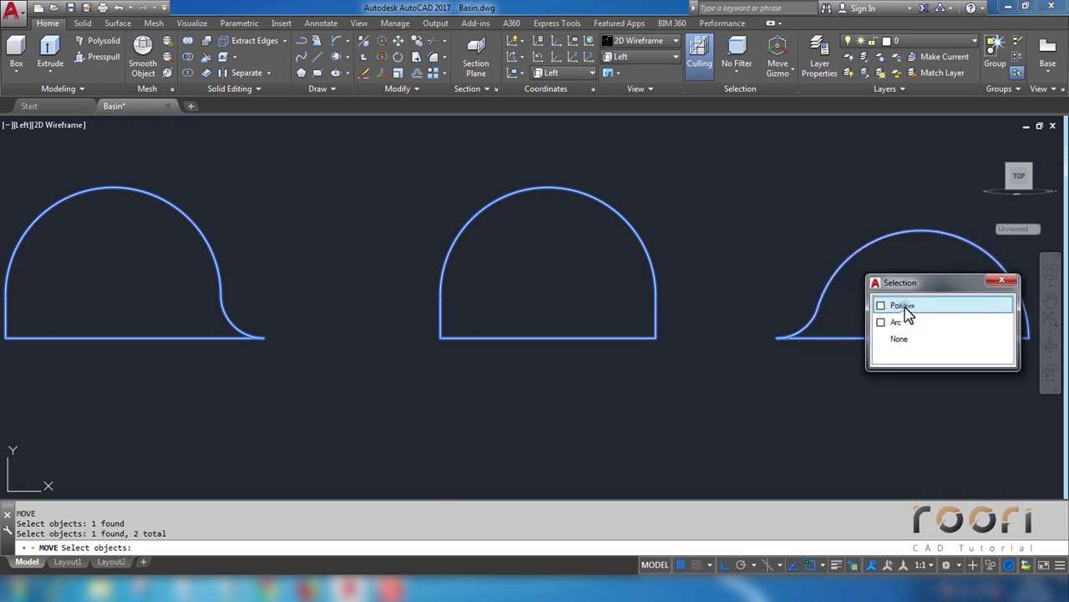
{"action": "left_click", "coordinate": [902, 304]}
{"action": "key", "text": "Return"}
{"action": "left_click", "coordinate": [868, 149]}
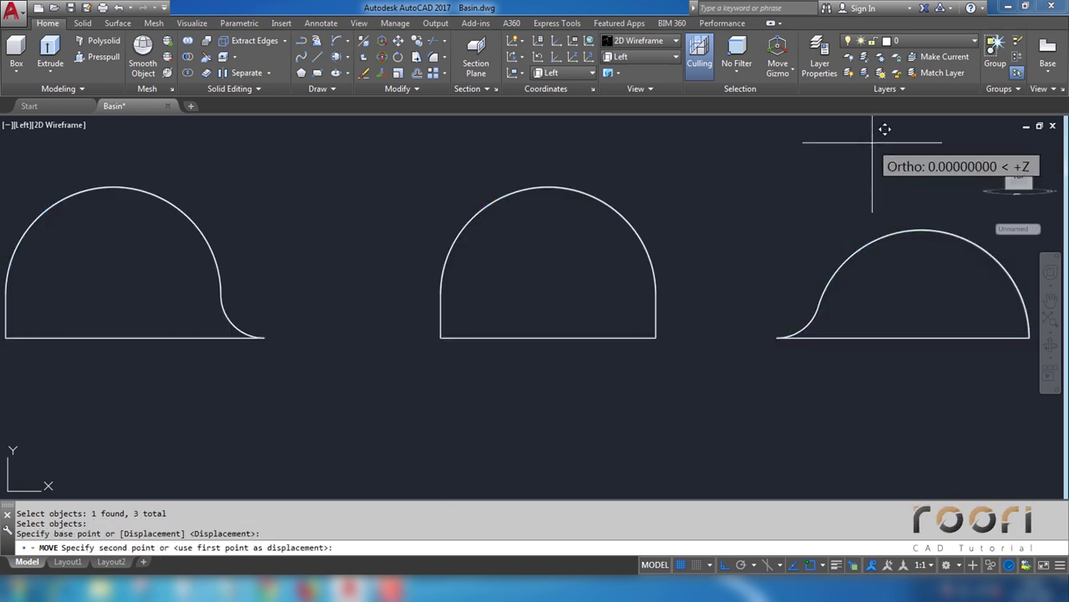
{"action": "scroll", "coordinate": [865, 150], "scroll_direction": "down", "scroll_amount": 4}
{"action": "left_click", "coordinate": [384, 203]}
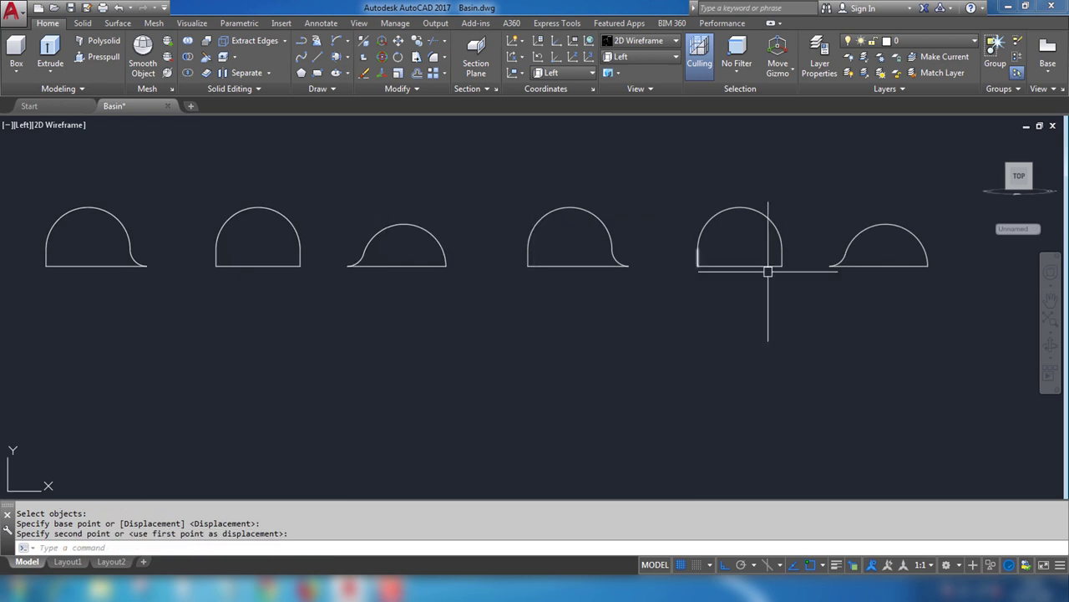
Step: Window-select the original loose lines and arcs and delete them
{"action": "left_click", "coordinate": [946, 304]}
{"action": "left_click", "coordinate": [518, 165]}
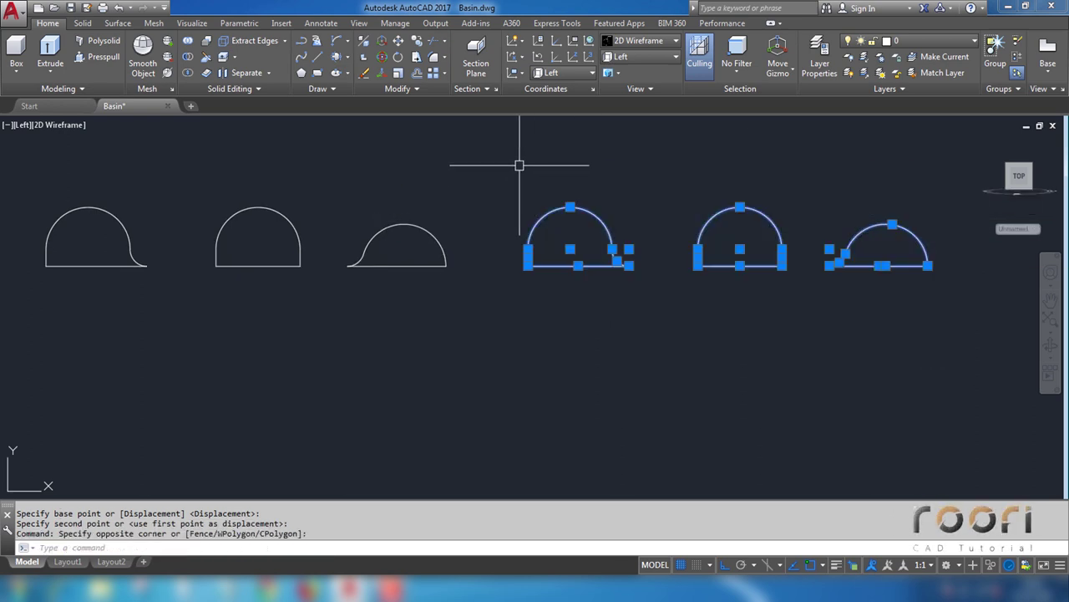
{"action": "key", "text": "Delete"}
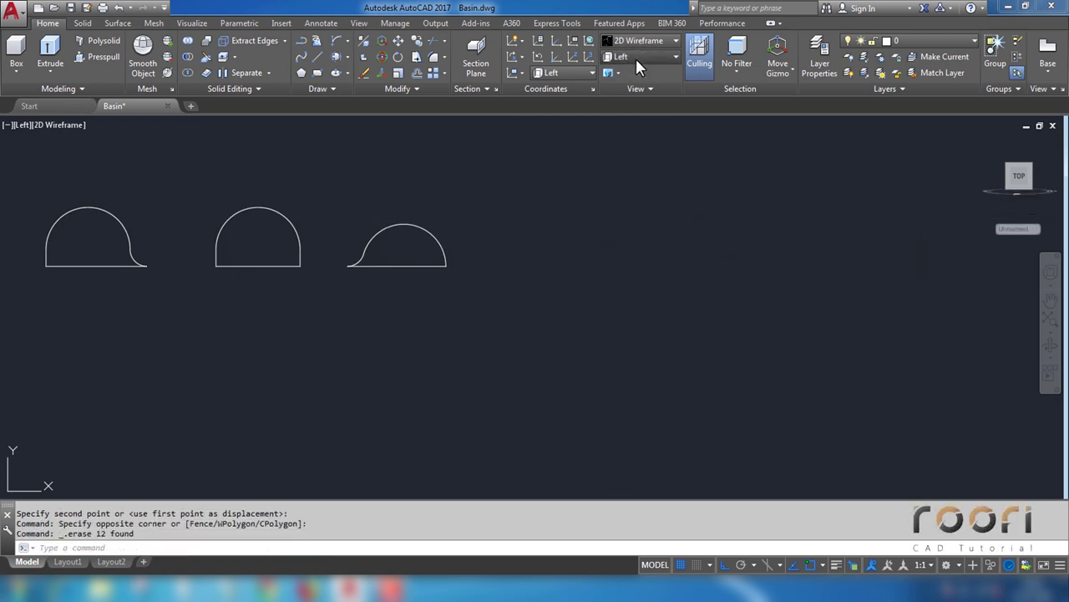
{"action": "left_click", "coordinate": [635, 56]}
Step: From a 3D view, move the third half-round profile down onto the rail path's end
{"action": "left_click", "coordinate": [633, 79]}
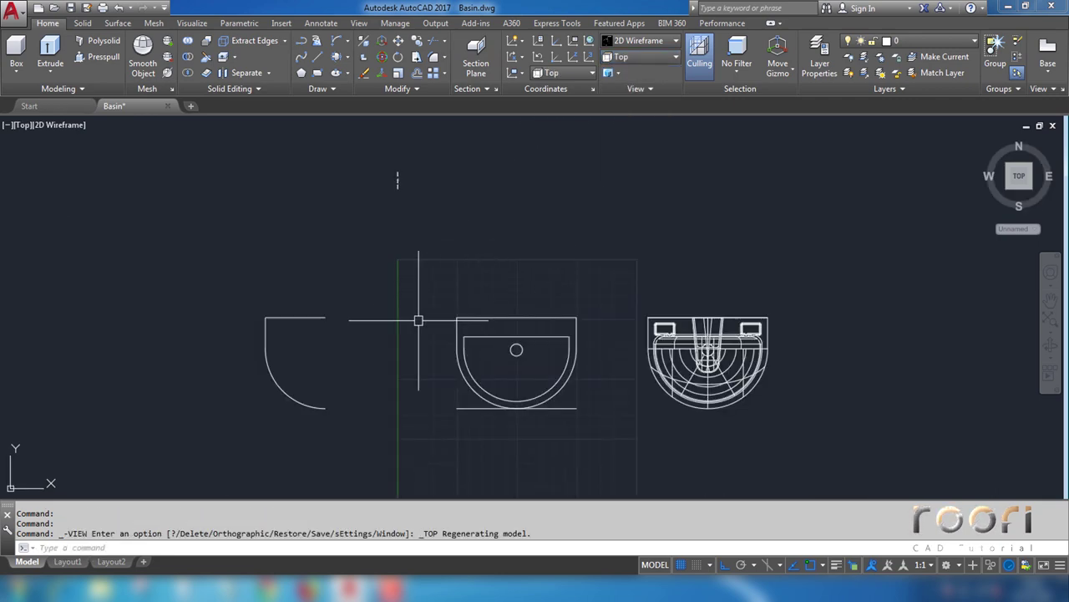
{"action": "mouse_move", "coordinate": [398, 340]}
{"action": "middle_mouse_down", "text": "shift"}
{"action": "mouse_move", "coordinate": [460, 289]}
{"action": "mouse_move", "coordinate": [392, 191]}
{"action": "middle_mouse_up", "text": "shift"}
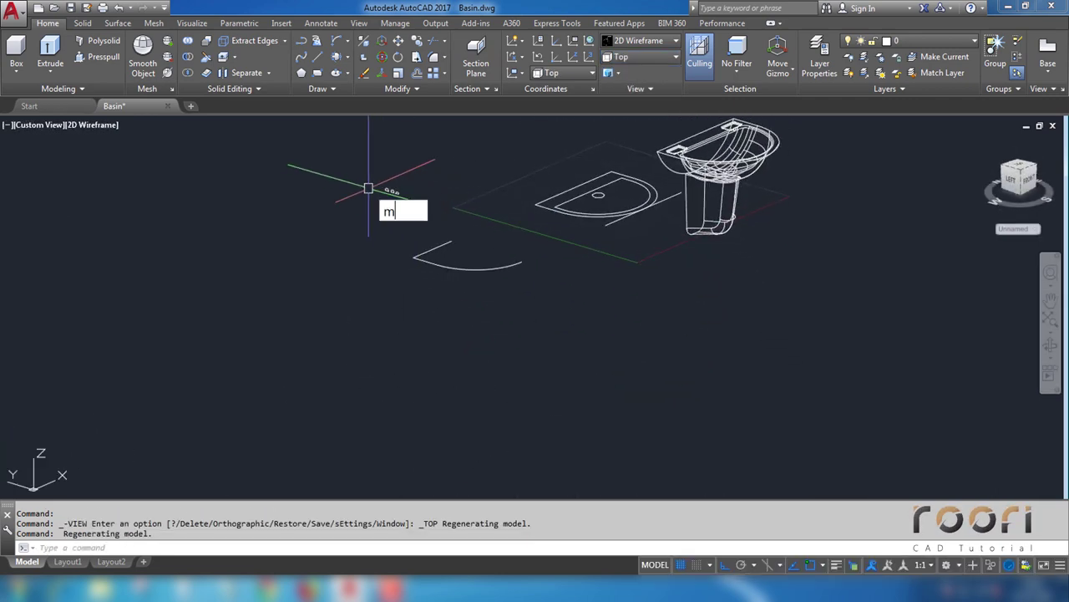
{"action": "key", "text": "Return"}
{"action": "scroll", "coordinate": [385, 182], "scroll_direction": "up", "scroll_amount": 5}
{"action": "scroll", "coordinate": [398, 182], "scroll_direction": "up", "scroll_amount": 2}
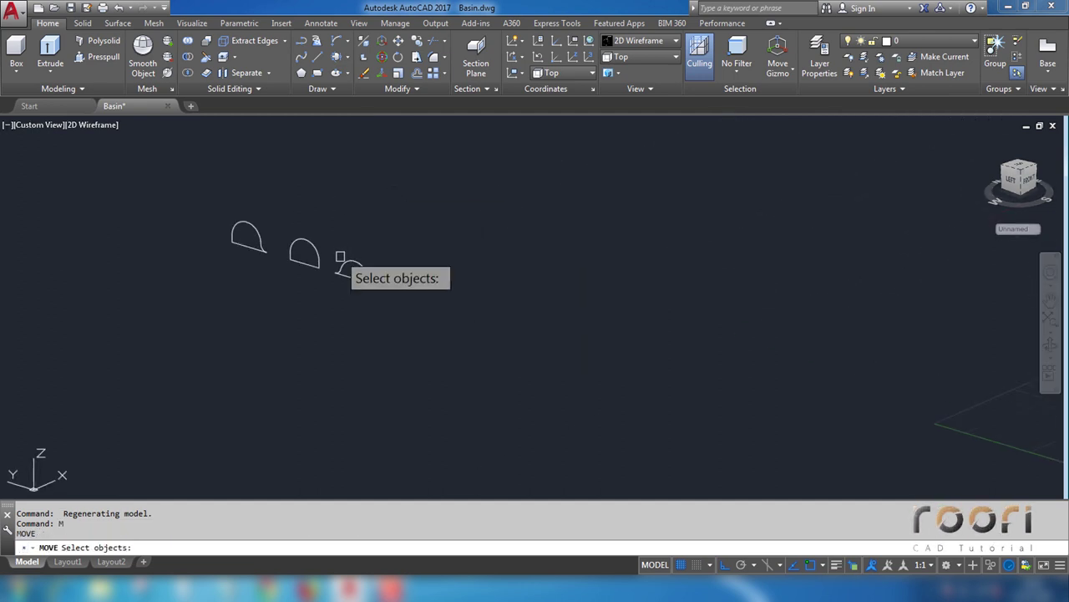
{"action": "scroll", "coordinate": [340, 257], "scroll_direction": "up", "scroll_amount": 5}
{"action": "left_click", "coordinate": [496, 368]}
{"action": "left_click", "coordinate": [422, 328]}
{"action": "scroll", "coordinate": [468, 355], "scroll_direction": "up", "scroll_amount": 4}
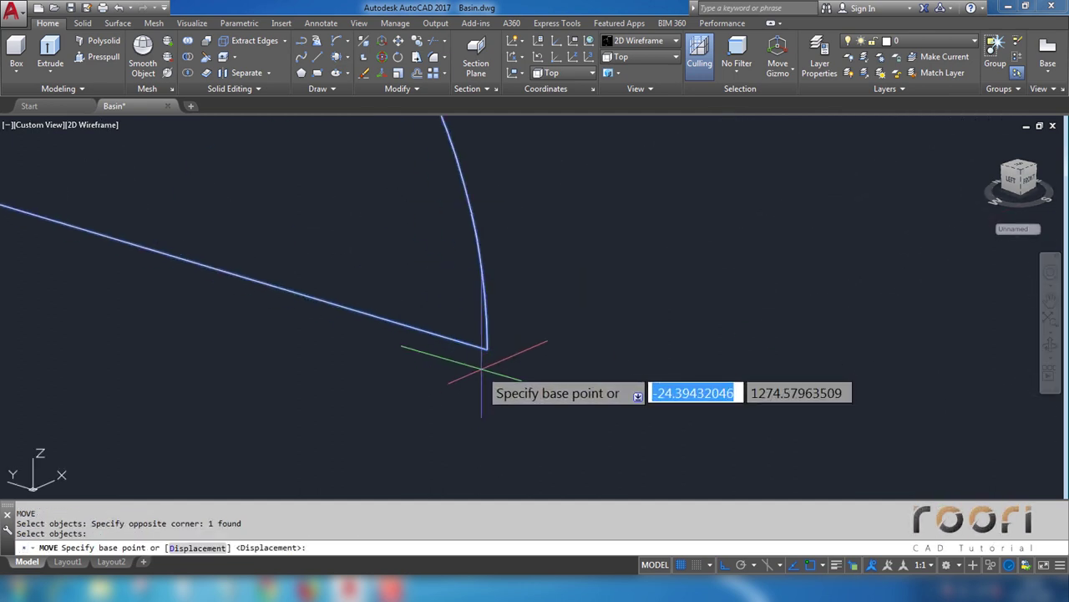
{"action": "left_click", "coordinate": [487, 349]}
{"action": "scroll", "coordinate": [401, 288], "scroll_direction": "down", "scroll_amount": 5}
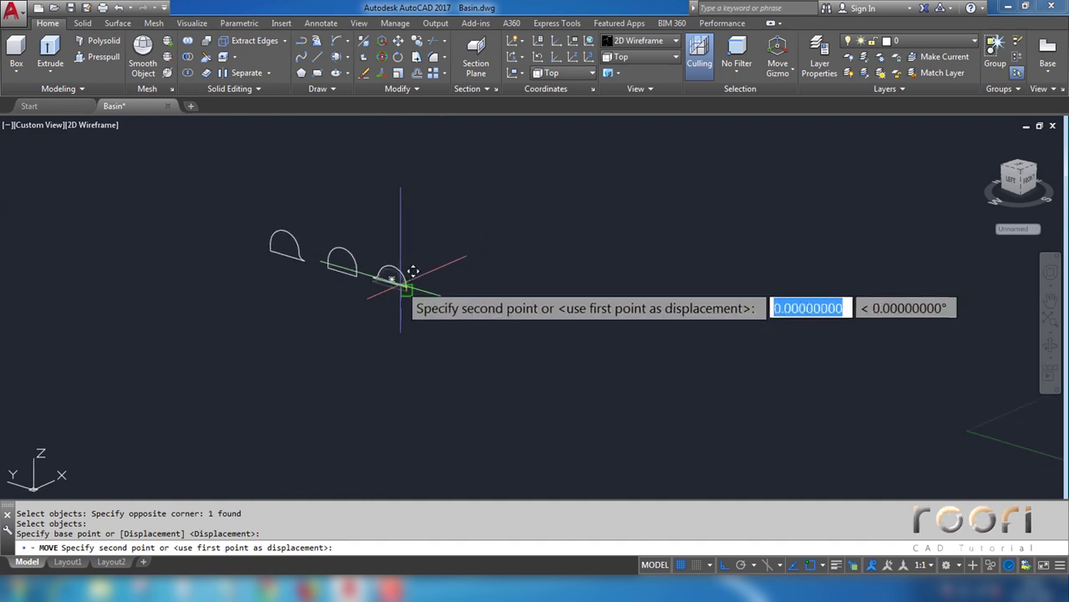
{"action": "scroll", "coordinate": [422, 280], "scroll_direction": "up", "scroll_amount": 3}
{"action": "scroll", "coordinate": [668, 426], "scroll_direction": "up", "scroll_amount": 2}
{"action": "scroll", "coordinate": [668, 418], "scroll_direction": "up", "scroll_amount": 3}
{"action": "scroll", "coordinate": [735, 373], "scroll_direction": "up", "scroll_amount": 2}
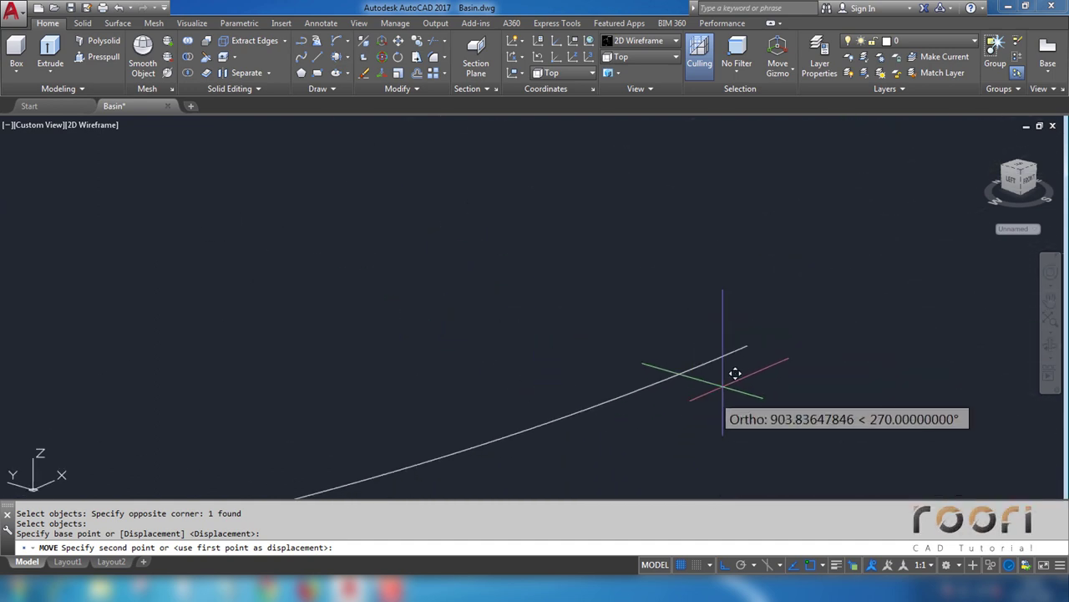
{"action": "left_click", "coordinate": [750, 342]}
{"action": "scroll", "coordinate": [718, 350], "scroll_direction": "down", "scroll_amount": 3}
{"action": "scroll", "coordinate": [635, 322], "scroll_direction": "down", "scroll_amount": 3}
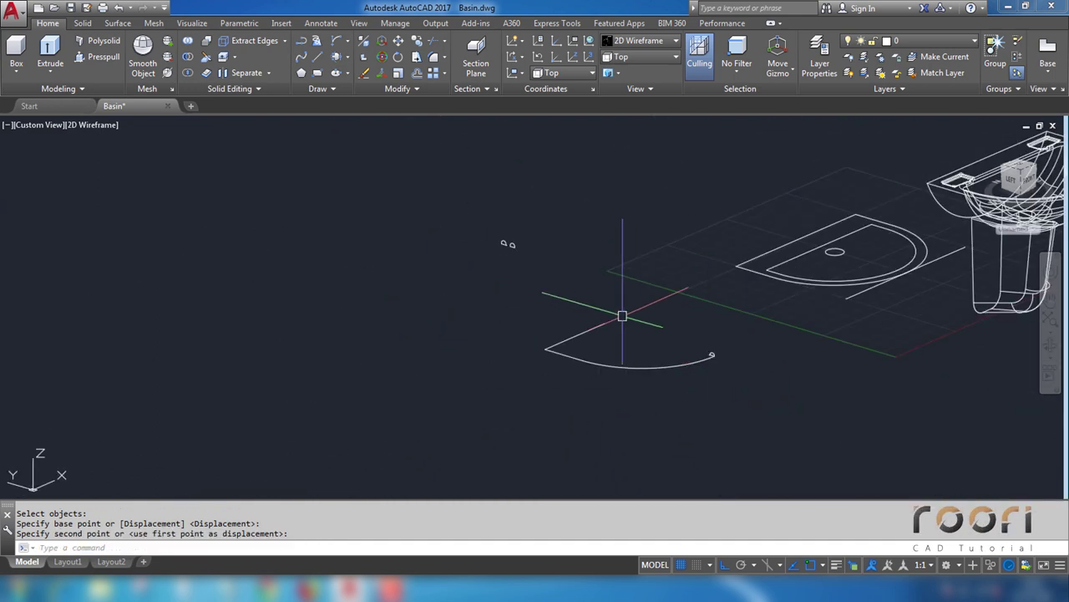
{"action": "scroll", "coordinate": [511, 244], "scroll_direction": "up", "scroll_amount": 1}
{"action": "scroll", "coordinate": [518, 244], "scroll_direction": "up", "scroll_amount": 3}
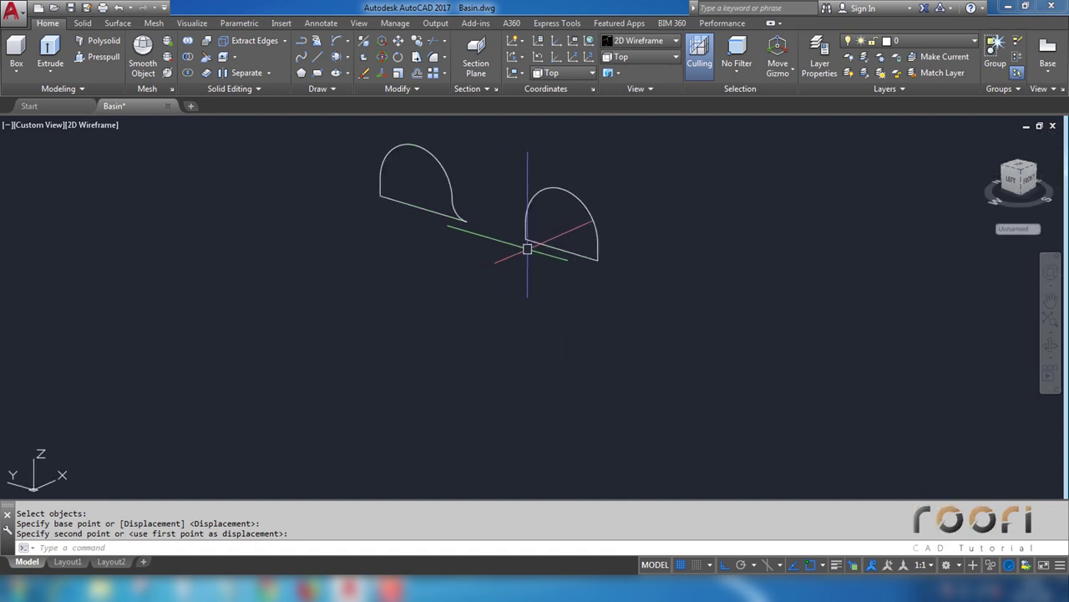
Step: Move another half-round profile down onto the rail path
{"action": "key", "text": "Return"}
{"action": "key", "text": "Return"}
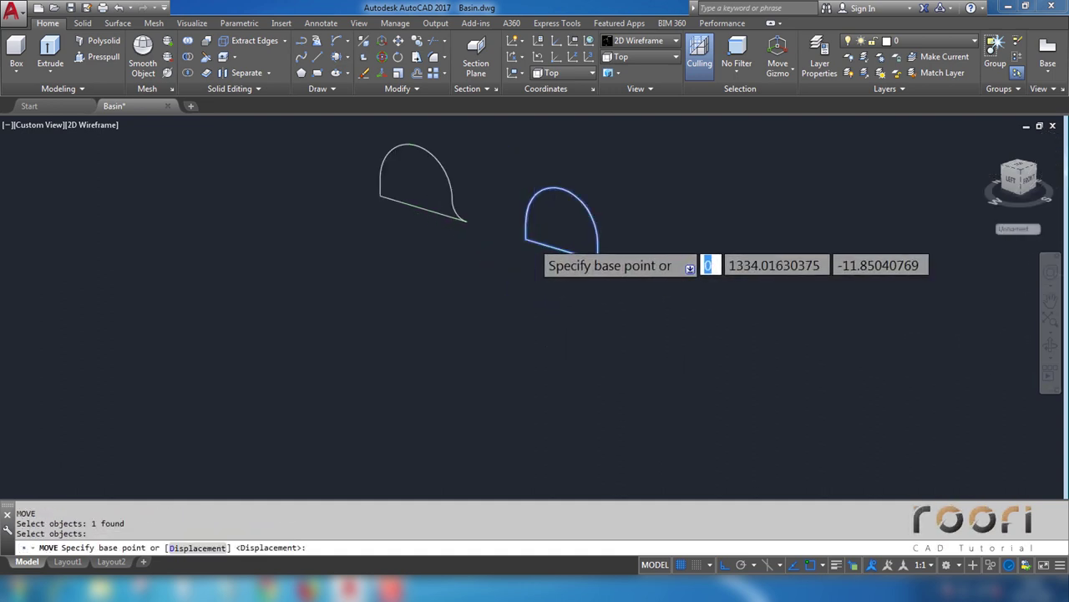
{"action": "scroll", "coordinate": [501, 230], "scroll_direction": "up", "scroll_amount": 5}
{"action": "left_click", "coordinate": [480, 216]}
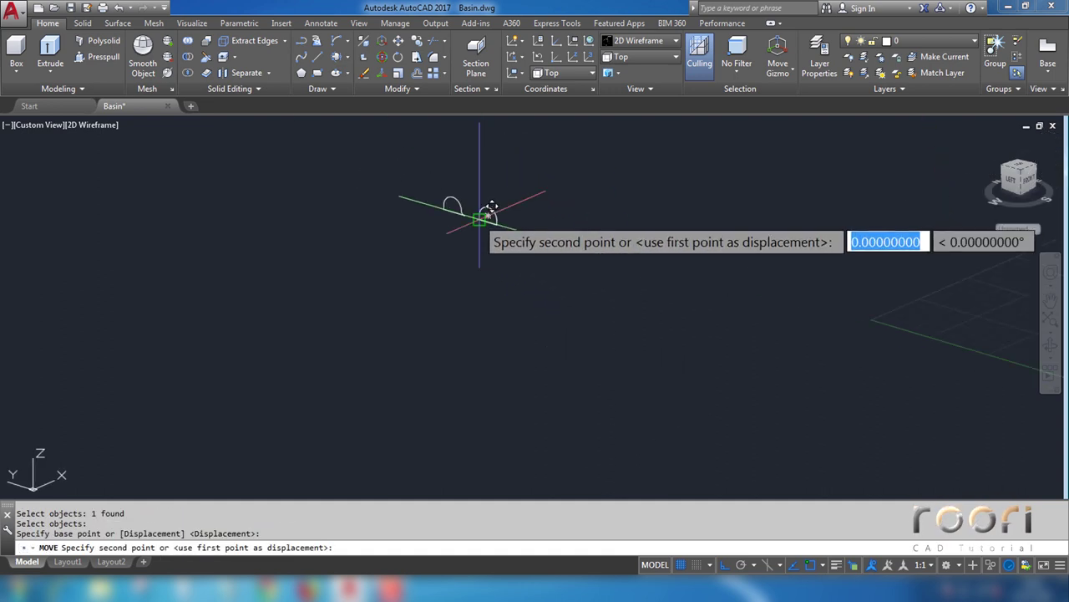
{"action": "scroll", "coordinate": [535, 238], "scroll_direction": "down", "scroll_amount": 3}
{"action": "scroll", "coordinate": [580, 267], "scroll_direction": "up", "scroll_amount": 3}
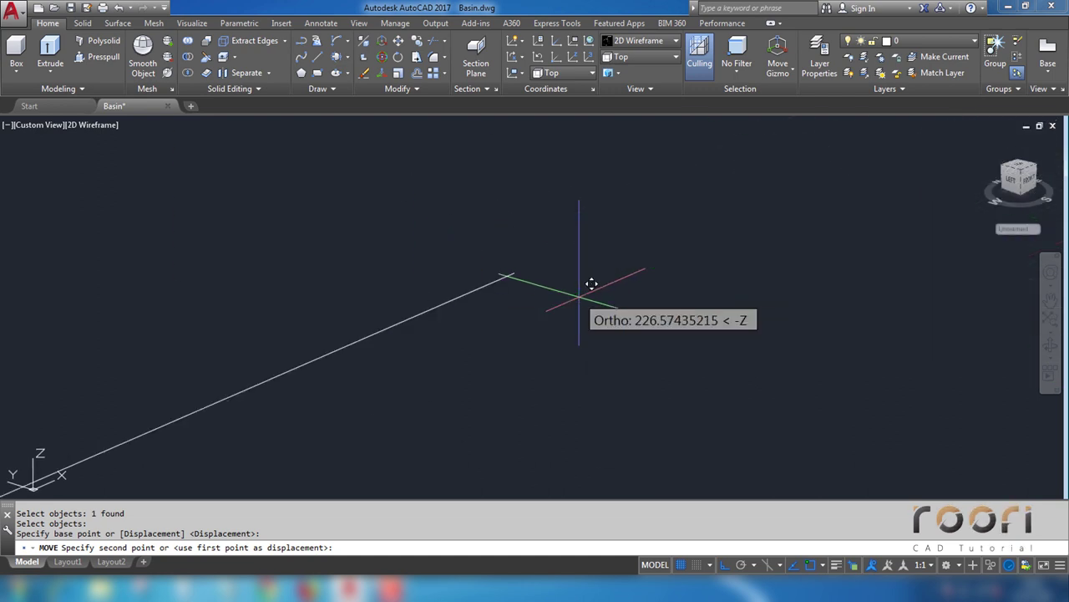
{"action": "left_click", "coordinate": [508, 251]}
{"action": "scroll", "coordinate": [509, 246], "scroll_direction": "down", "scroll_amount": 3}
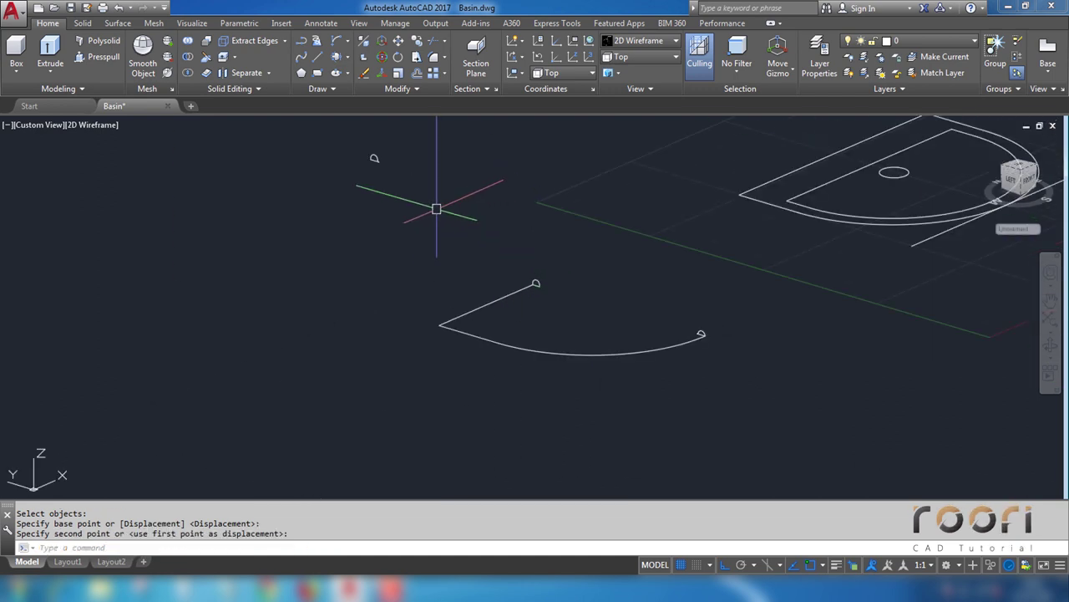
Step: Window-select the next small profile and drop it straight below its start point
{"action": "key", "text": "Return"}
{"action": "scroll", "coordinate": [393, 175], "scroll_direction": "up", "scroll_amount": 3}
{"action": "left_click_drag", "start_coordinate": [420, 196], "coordinate": [396, 143]}
{"action": "key", "text": "Return"}
{"action": "left_click", "coordinate": [404, 151]}
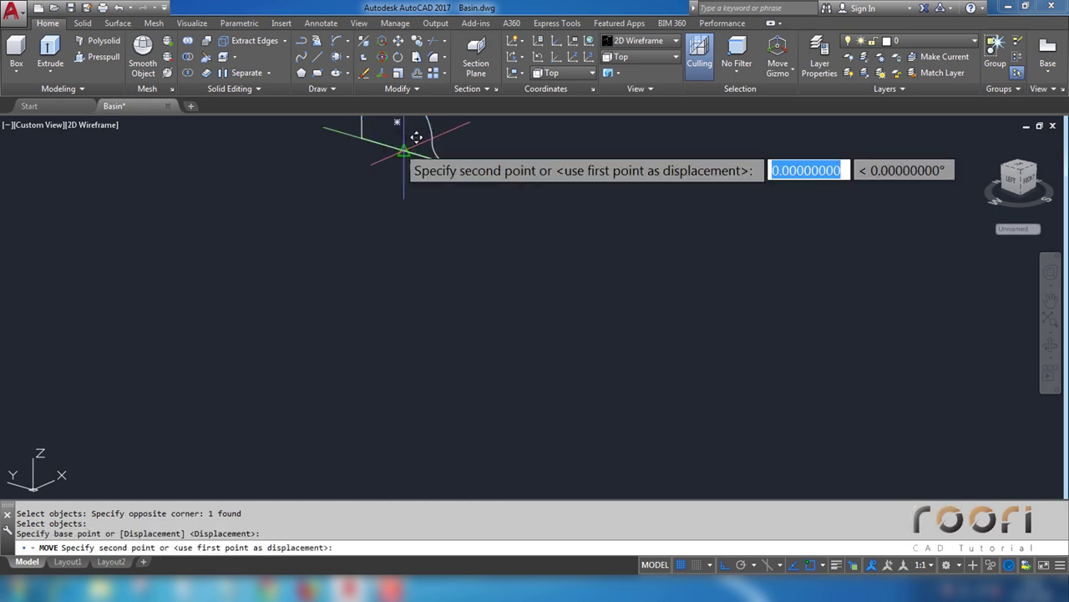
{"action": "scroll", "coordinate": [409, 157], "scroll_direction": "down", "scroll_amount": 3}
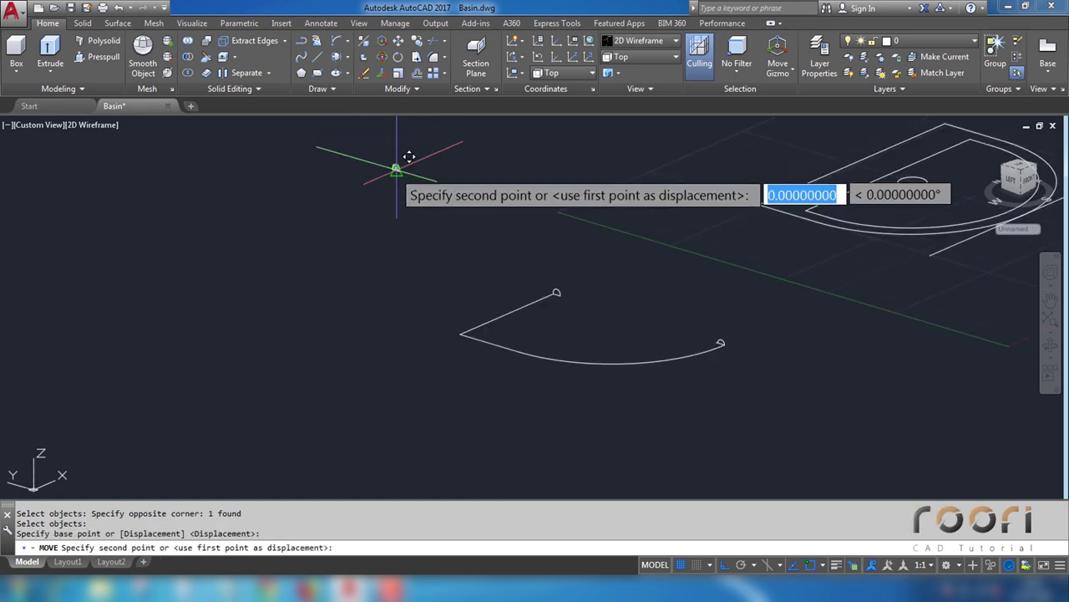
{"action": "left_click", "coordinate": [626, 269]}
Step: Move one more small profile shape to its new spot on the path
{"action": "key", "text": "Return"}
{"action": "left_click", "coordinate": [673, 236]}
{"action": "left_click", "coordinate": [679, 215]}
{"action": "key", "text": "Return"}
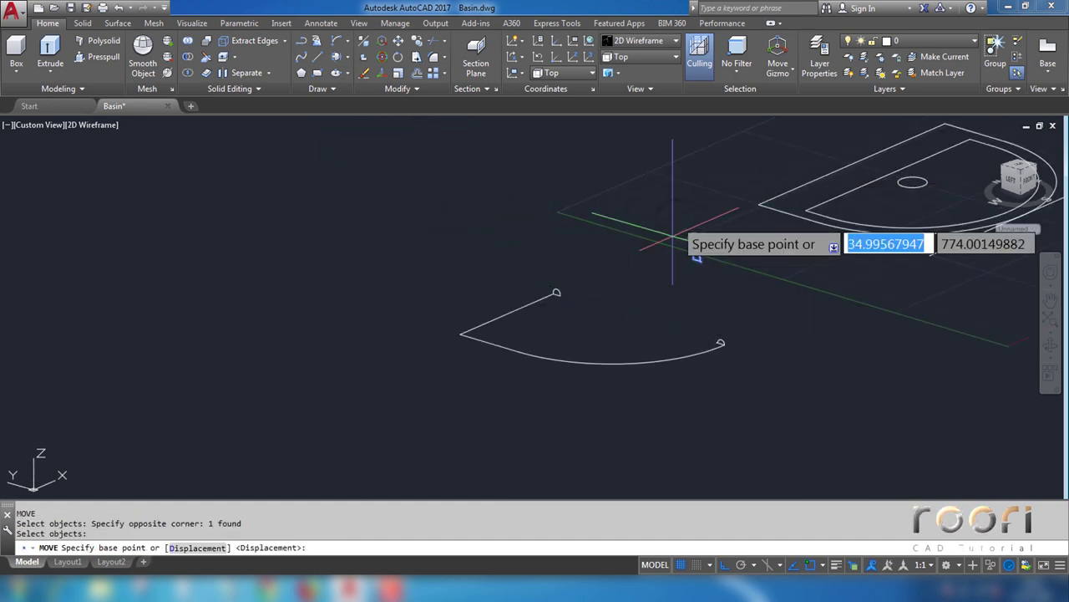
{"action": "left_click", "coordinate": [675, 214]}
{"action": "left_click", "coordinate": [608, 293]}
Step: Rotate the half-round profile 90° upright with 3DROTATE
{"action": "scroll", "coordinate": [615, 300], "scroll_direction": "up", "scroll_amount": 3}
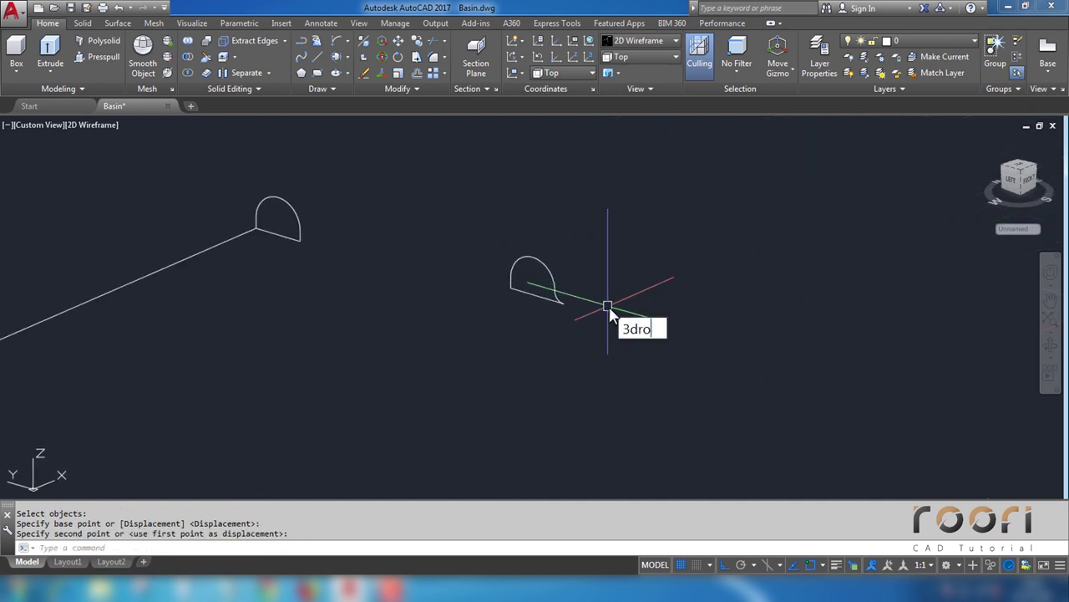
{"action": "key", "text": "Return"}
{"action": "left_click", "coordinate": [621, 318]}
{"action": "left_click", "coordinate": [501, 226]}
{"action": "key", "text": "Return"}
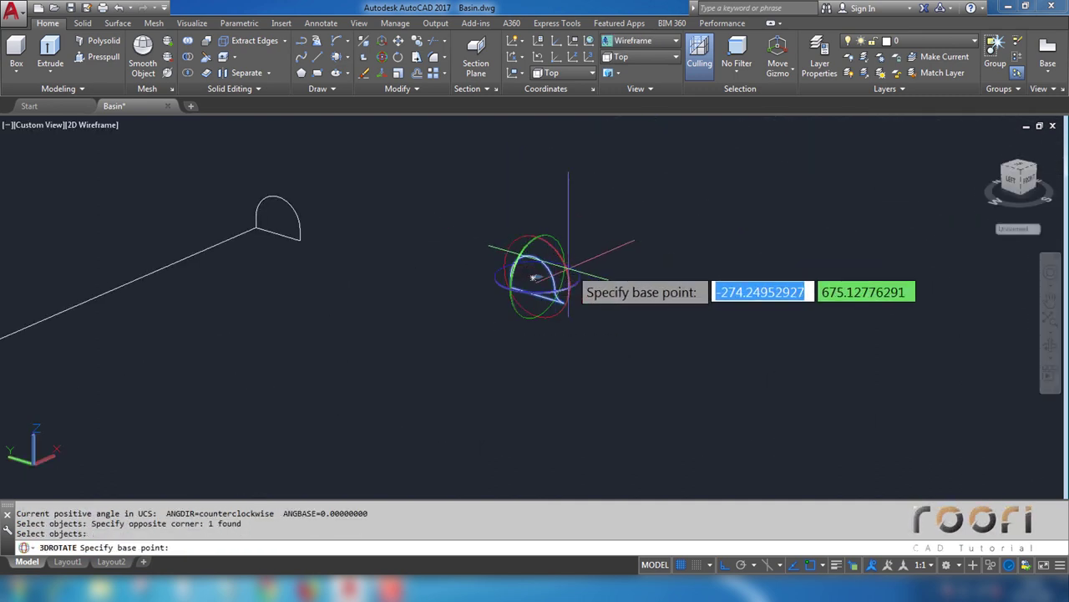
{"action": "left_click", "coordinate": [583, 282]}
{"action": "type", "text": "M"}
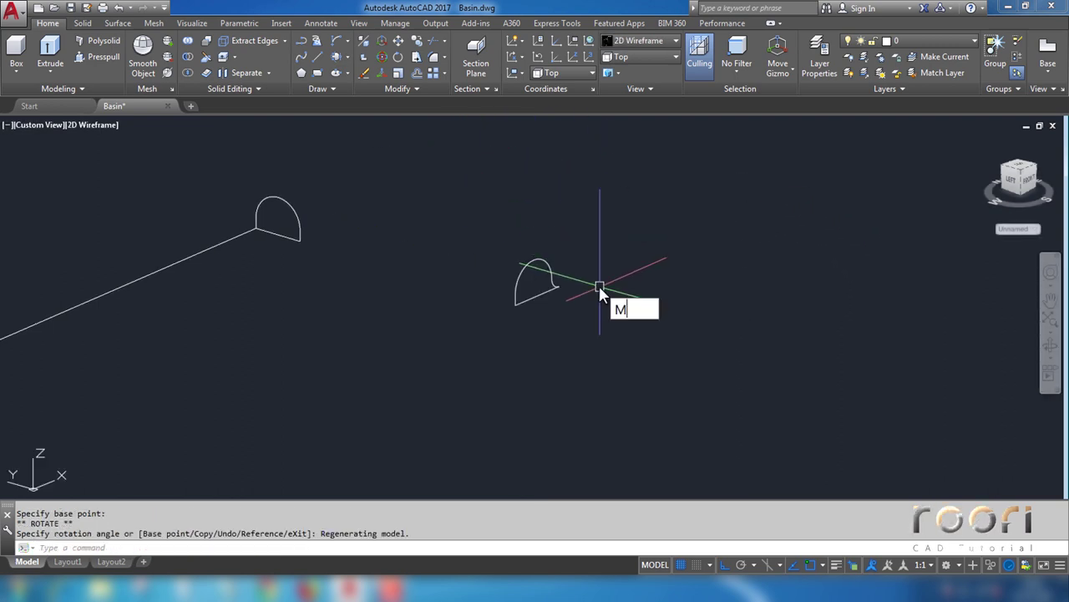
Step: Move the rotated profile by its corner onto the point where the arc begins
{"action": "key", "text": "Return"}
{"action": "left_click", "coordinate": [537, 284]}
{"action": "key", "text": "Return"}
{"action": "scroll", "coordinate": [518, 314], "scroll_direction": "up", "scroll_amount": 5}
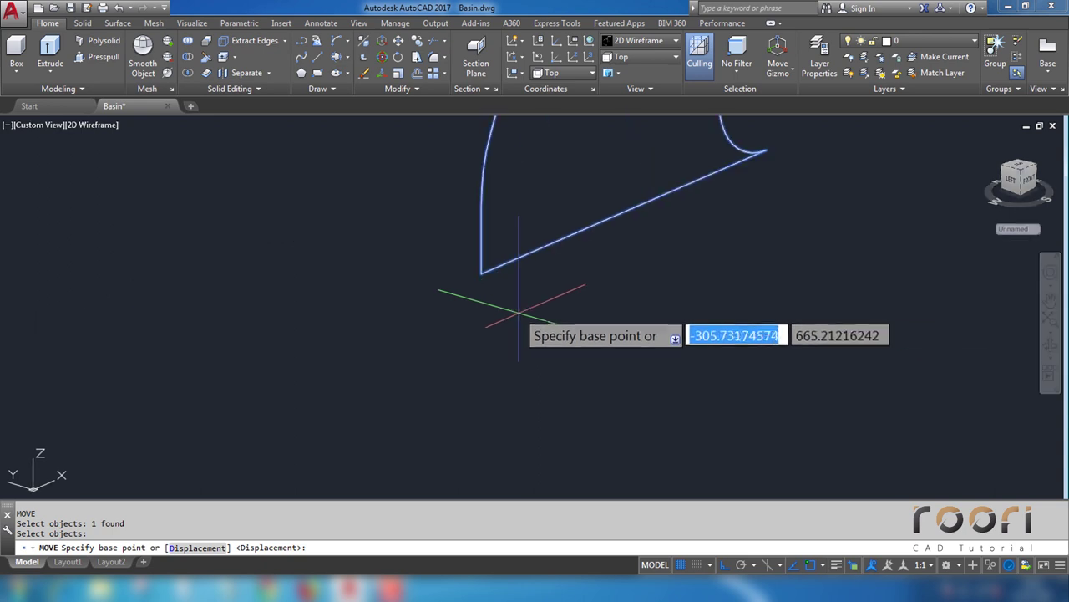
{"action": "left_click", "coordinate": [485, 272]}
{"action": "scroll", "coordinate": [487, 271], "scroll_direction": "down", "scroll_amount": 5}
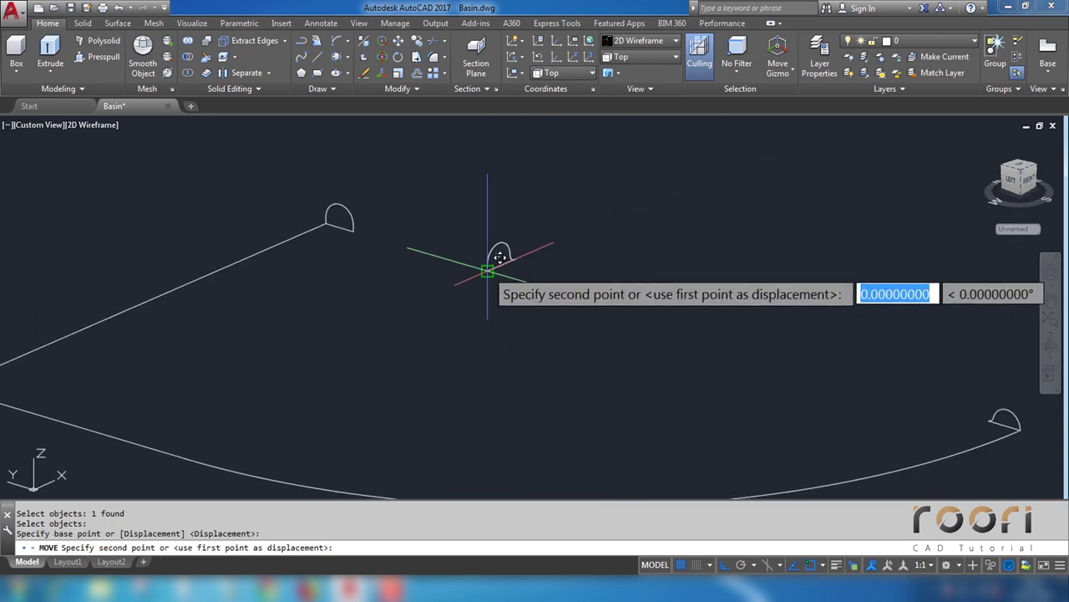
{"action": "scroll", "coordinate": [493, 267], "scroll_direction": "down", "scroll_amount": 3}
{"action": "scroll", "coordinate": [465, 288], "scroll_direction": "up", "scroll_amount": 3}
{"action": "scroll", "coordinate": [429, 334], "scroll_direction": "up", "scroll_amount": 2}
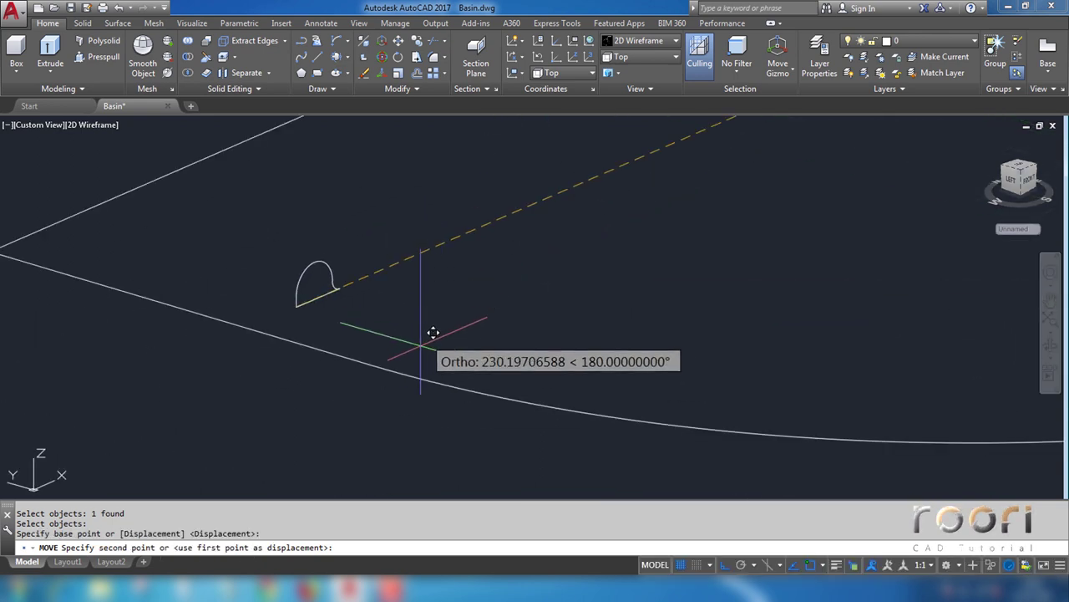
{"action": "left_click", "coordinate": [370, 362]}
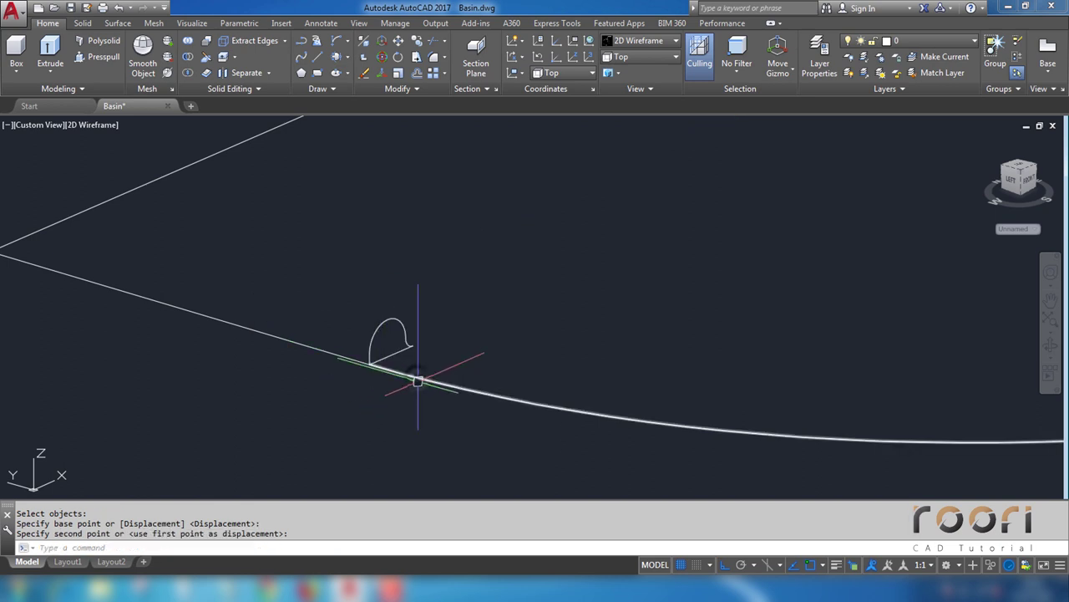
{"action": "left_click", "coordinate": [418, 381]}
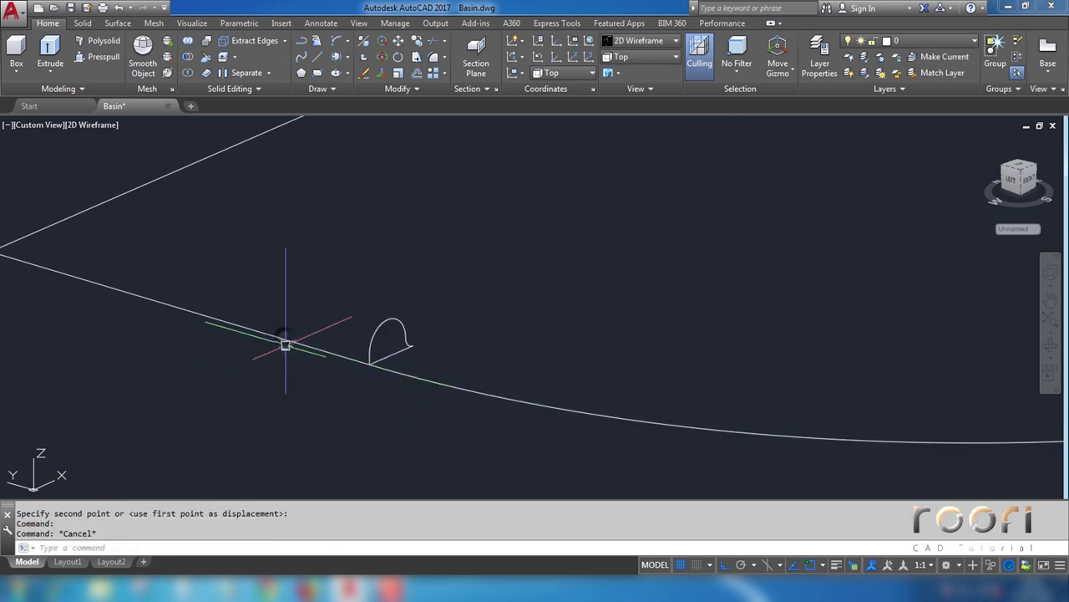
{"action": "key", "text": "Escape"}
{"action": "scroll", "coordinate": [172, 377], "scroll_direction": "down", "scroll_amount": 3}
{"action": "scroll", "coordinate": [234, 358], "scroll_direction": "down", "scroll_amount": 2}
{"action": "scroll", "coordinate": [255, 366], "scroll_direction": "up", "scroll_amount": 1}
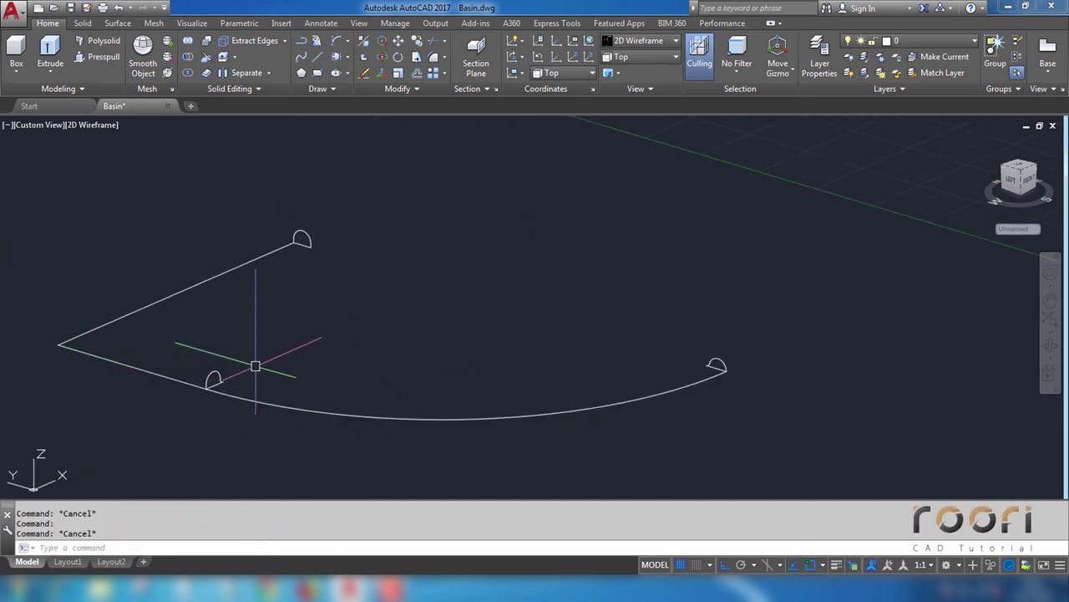
{"action": "middle_click_drag", "start_coordinate": [334, 358], "coordinate": [412, 302]}
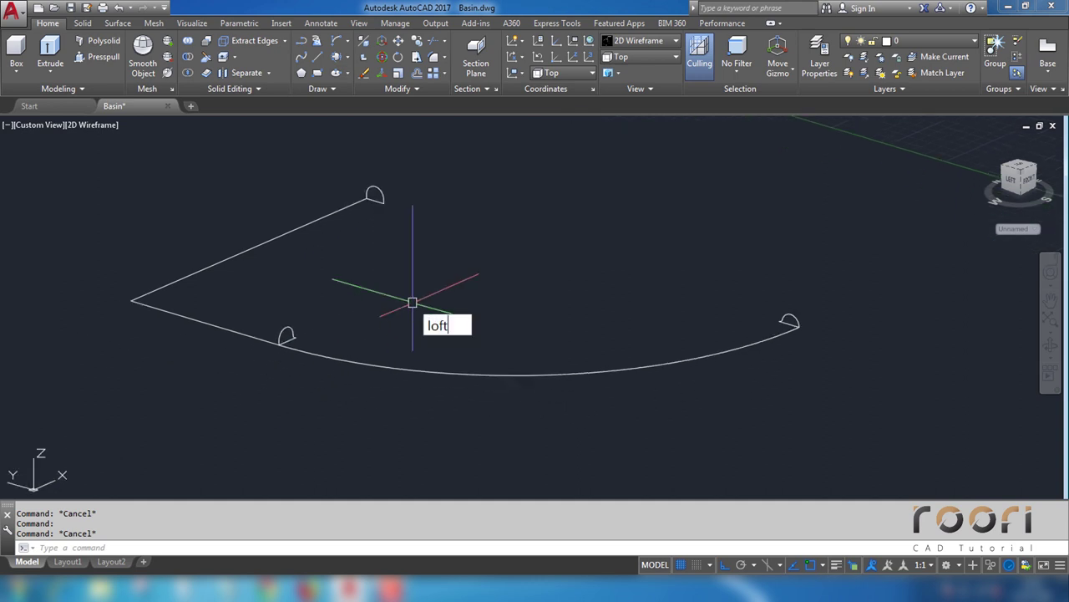
Step: Loft the two arc profiles using the arc as a guide curve
{"action": "key", "text": "Return"}
{"action": "left_click", "coordinate": [287, 335]}
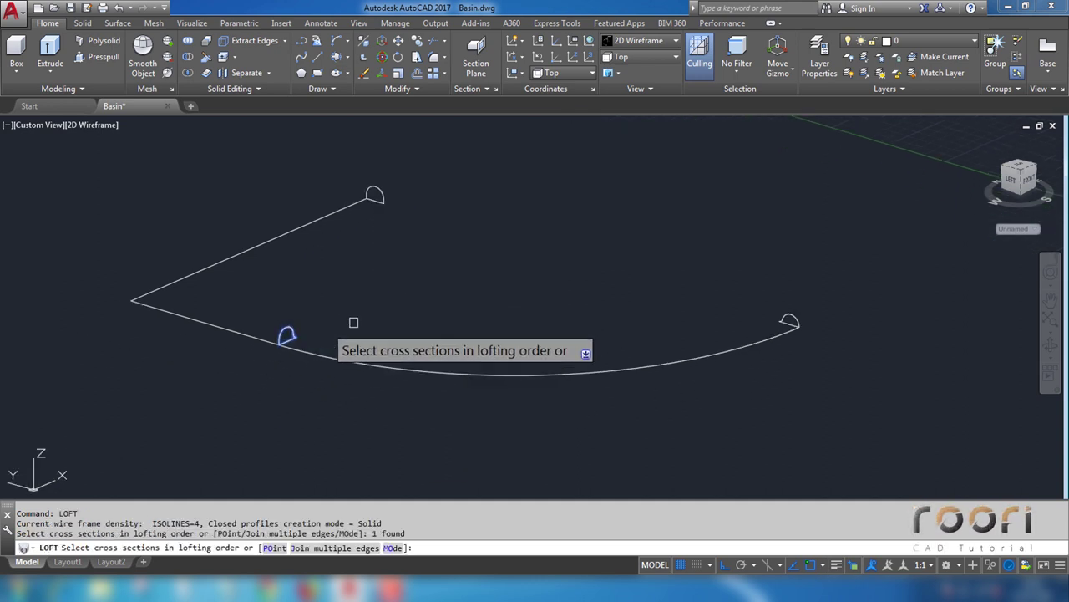
{"action": "key", "text": "Return"}
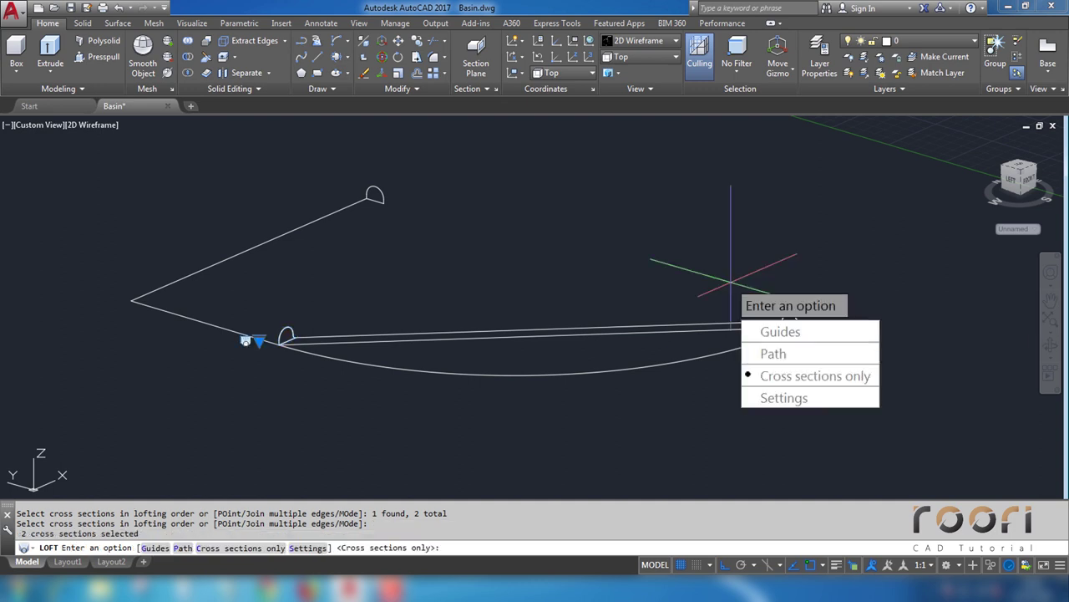
{"action": "left_click", "coordinate": [781, 331]}
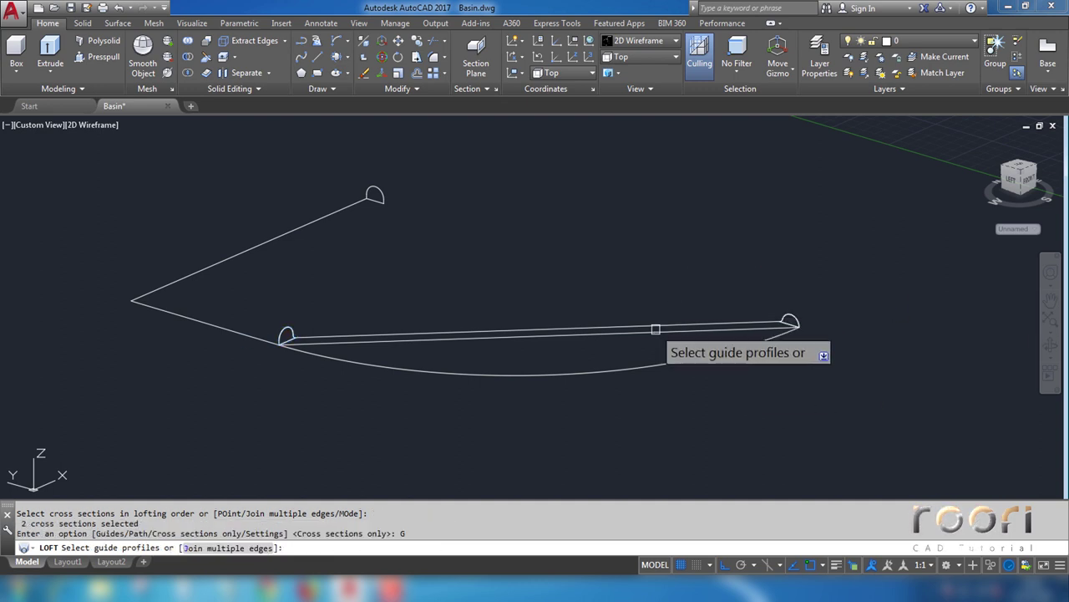
{"action": "left_click", "coordinate": [654, 364]}
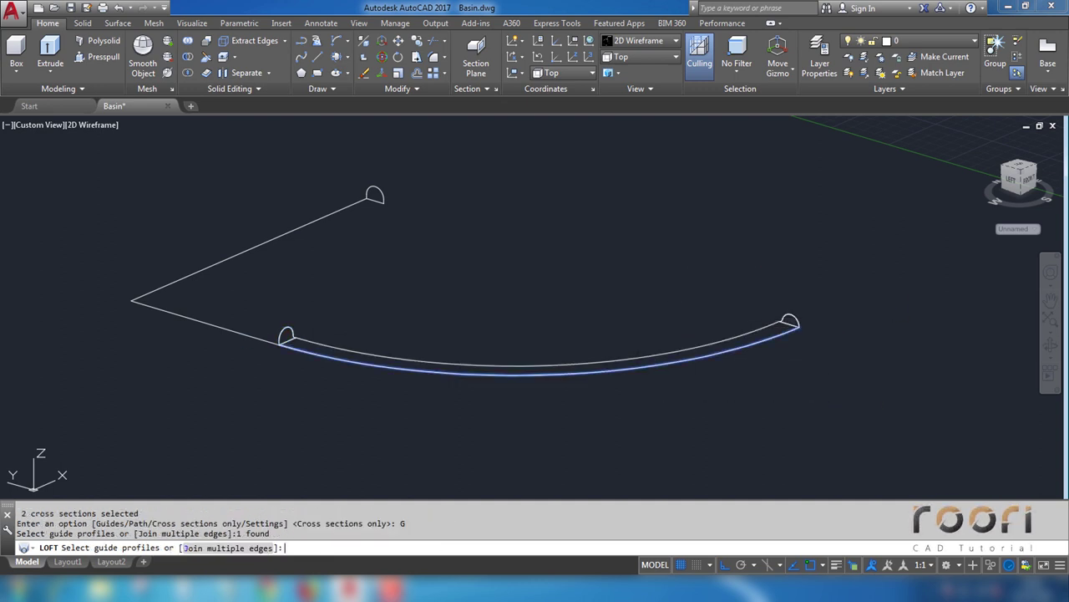
{"action": "key", "text": "Return"}
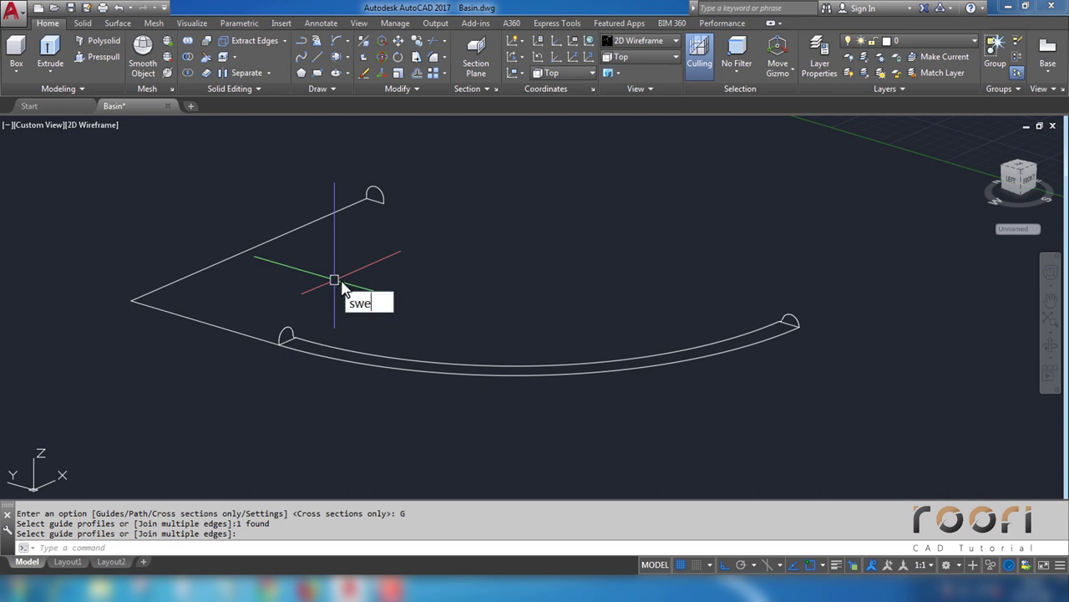
Step: Sweep the upper profile along the straight edges
{"action": "key", "text": "Return"}
{"action": "left_click", "coordinate": [372, 195]}
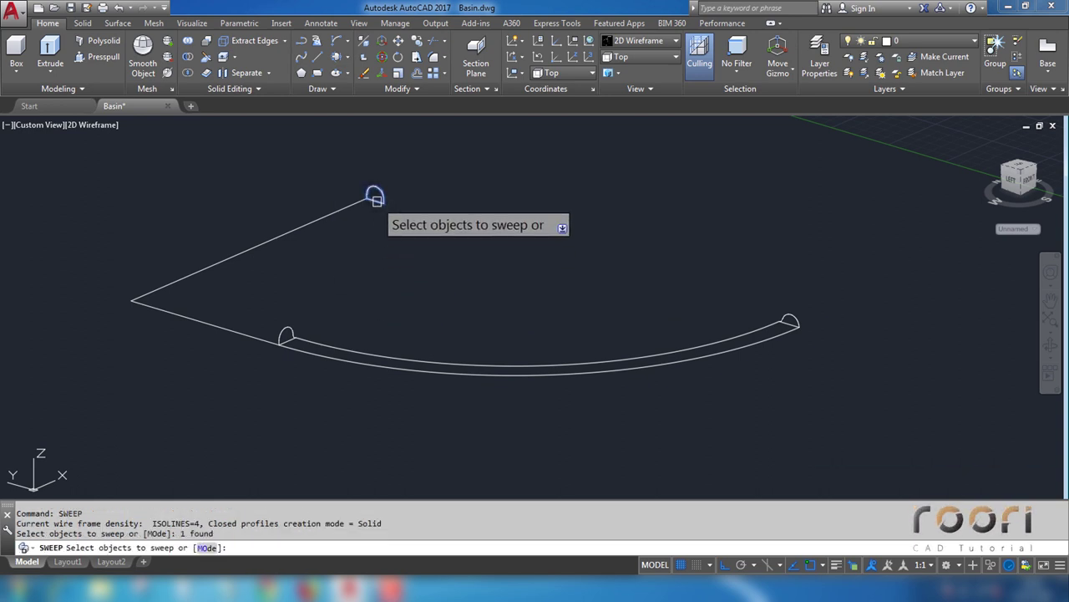
{"action": "key", "text": "Return"}
{"action": "left_click", "coordinate": [337, 215]}
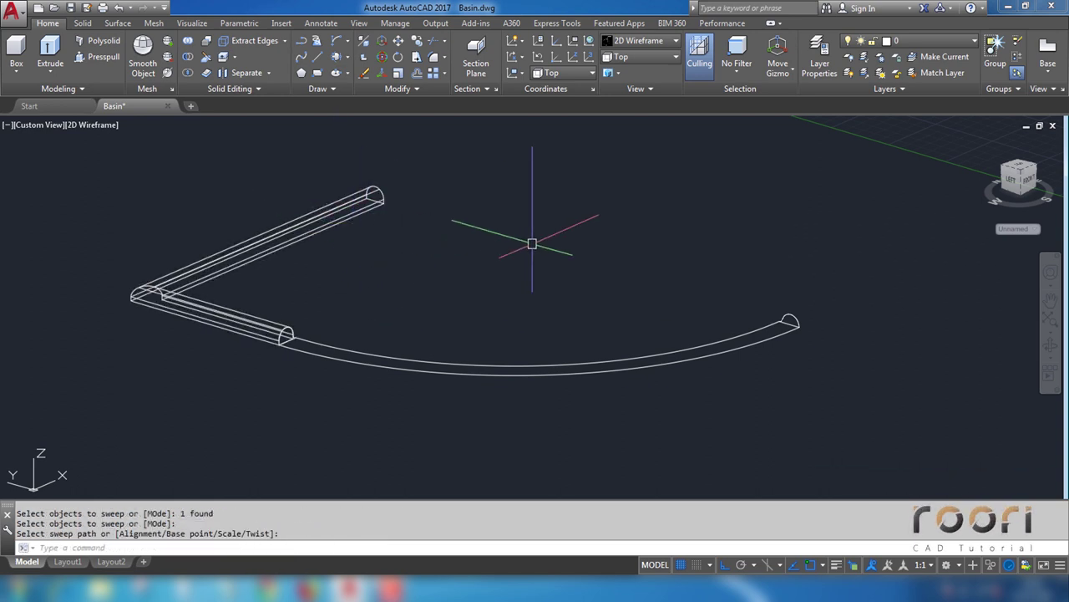
Step: Switch to the Realistic visual style and orbit to view the rim
{"action": "left_click", "coordinate": [669, 42]}
{"action": "left_click", "coordinate": [796, 75]}
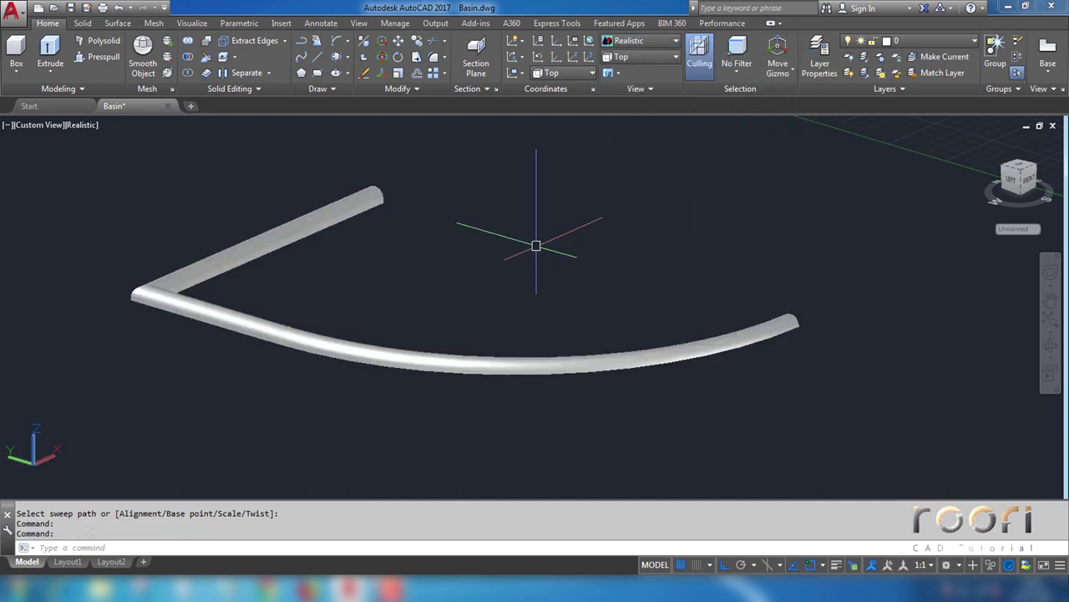
{"action": "mouse_move", "coordinate": [539, 220]}
{"action": "middle_mouse_down", "text": "shift"}
{"action": "mouse_move", "coordinate": [540, 231]}
{"action": "mouse_move", "coordinate": [408, 298]}
{"action": "mouse_move", "coordinate": [241, 237]}
{"action": "mouse_move", "coordinate": [248, 210]}
{"action": "mouse_move", "coordinate": [346, 192]}
{"action": "mouse_move", "coordinate": [396, 234]}
{"action": "mouse_move", "coordinate": [393, 215]}
{"action": "middle_mouse_up", "text": "shift"}
Step: Fillet the rim solid's sharp inner corner edge with radius 7
{"action": "scroll", "coordinate": [479, 222], "scroll_direction": "up", "scroll_amount": 2}
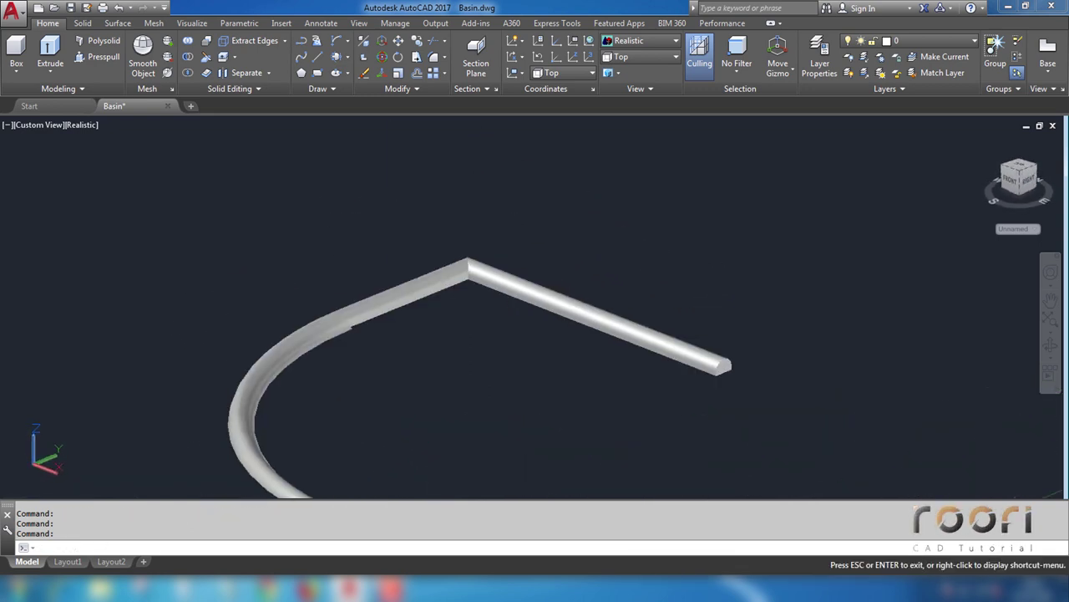
{"action": "scroll", "coordinate": [479, 222], "scroll_direction": "up", "scroll_amount": 3}
{"action": "scroll", "coordinate": [488, 272], "scroll_direction": "up", "scroll_amount": 1}
{"action": "scroll", "coordinate": [488, 271], "scroll_direction": "up", "scroll_amount": 1}
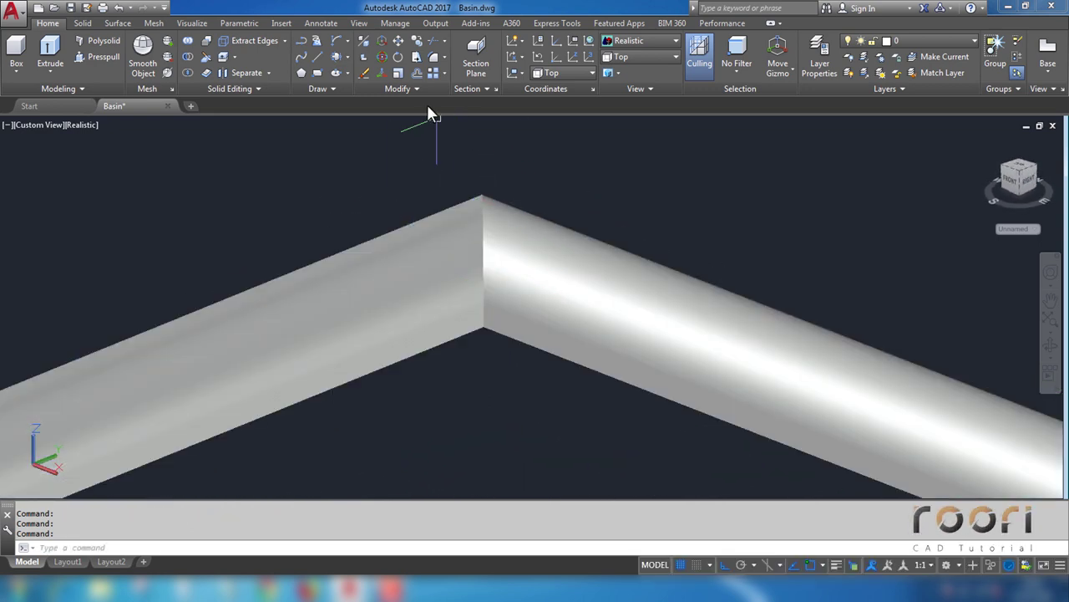
{"action": "left_click", "coordinate": [445, 59]}
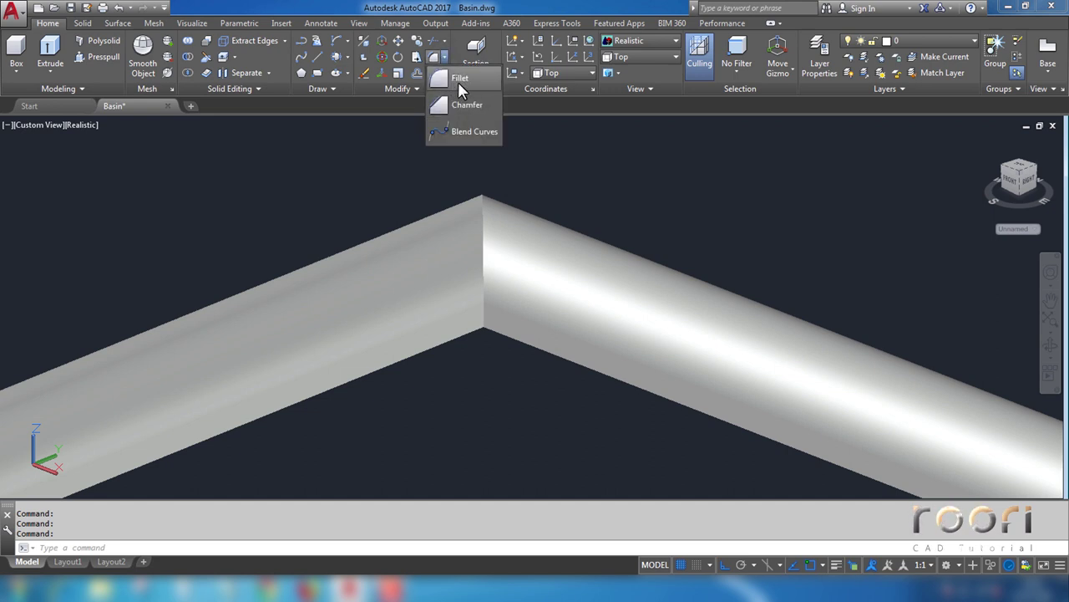
{"action": "left_click", "coordinate": [459, 80]}
{"action": "type", "text": "r"}
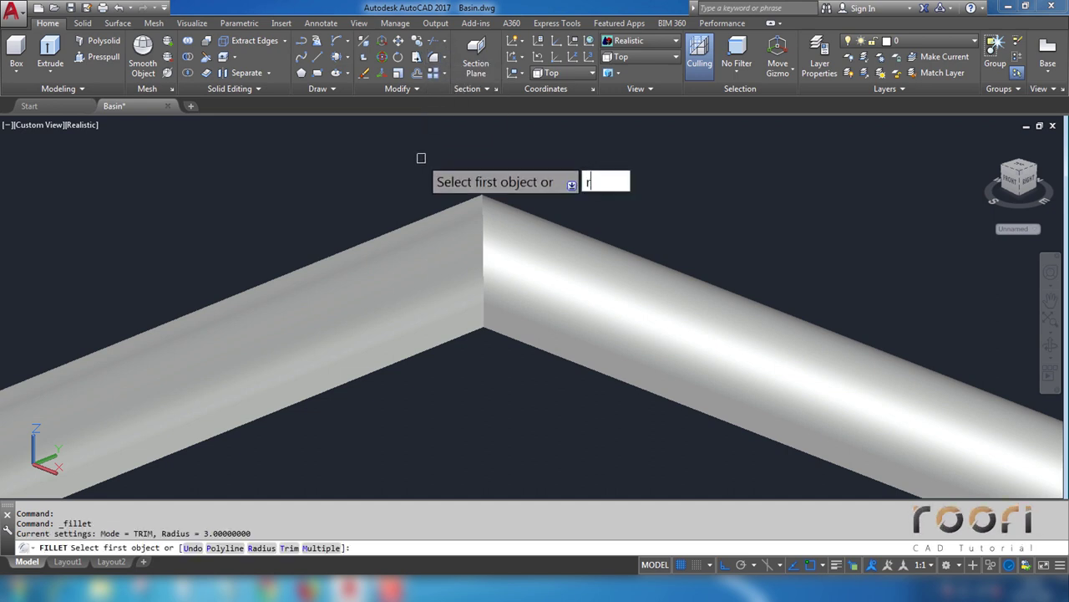
{"action": "key", "text": "Return"}
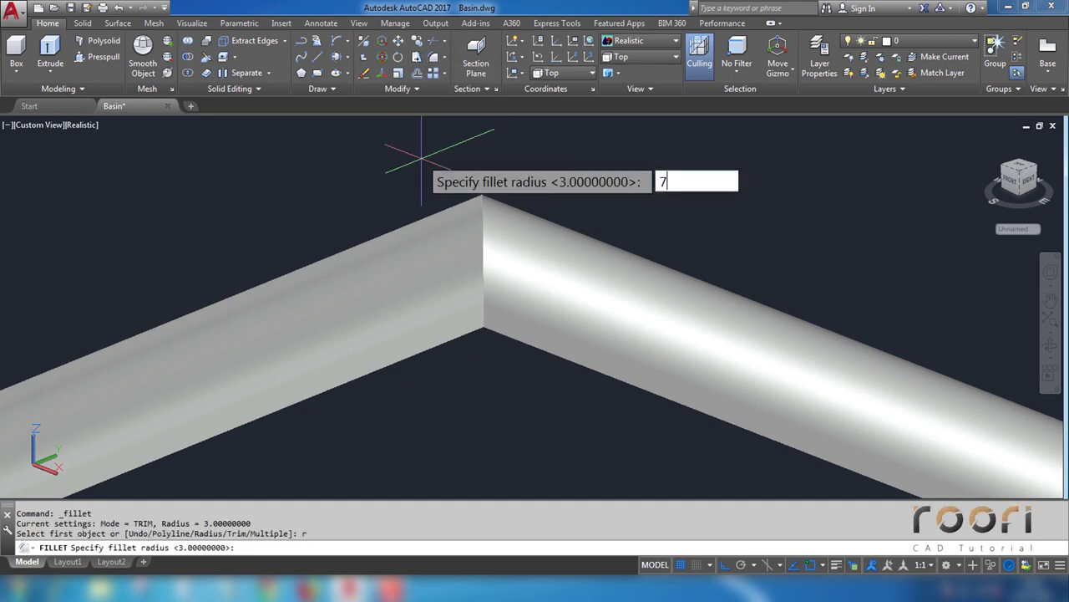
{"action": "key", "text": "Return"}
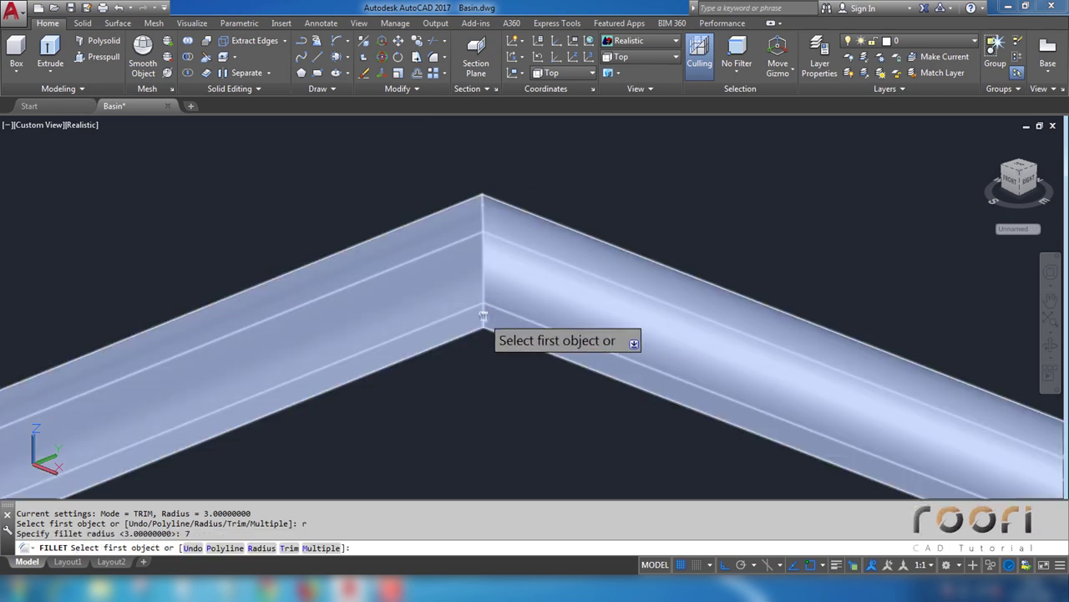
{"action": "left_click", "coordinate": [483, 316]}
{"action": "key", "text": "Return"}
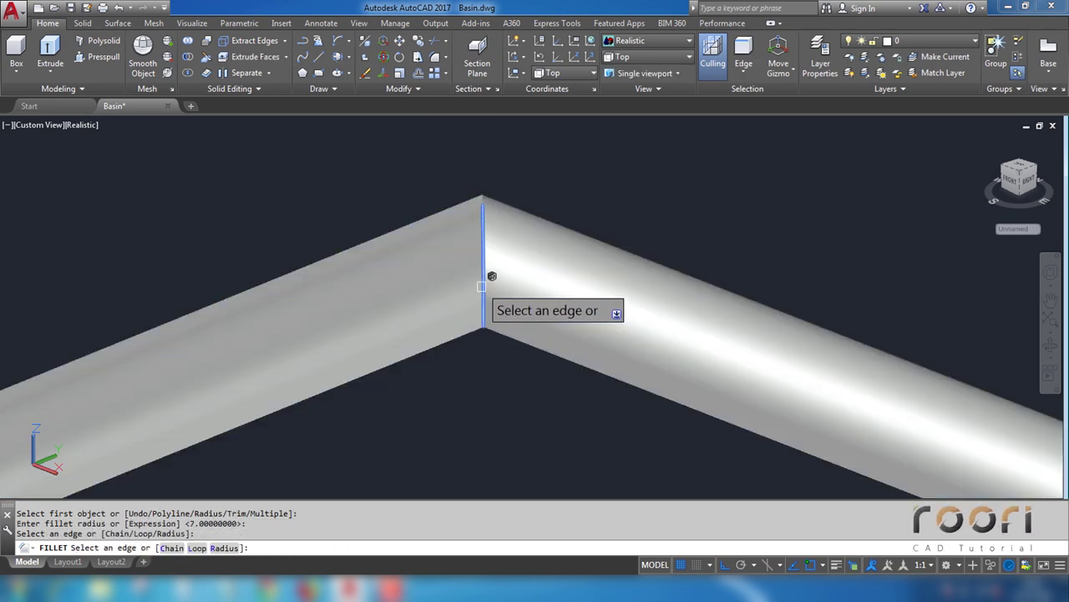
{"action": "left_click", "coordinate": [499, 262]}
{"action": "key", "text": "Return"}
{"action": "left_click", "coordinate": [491, 271]}
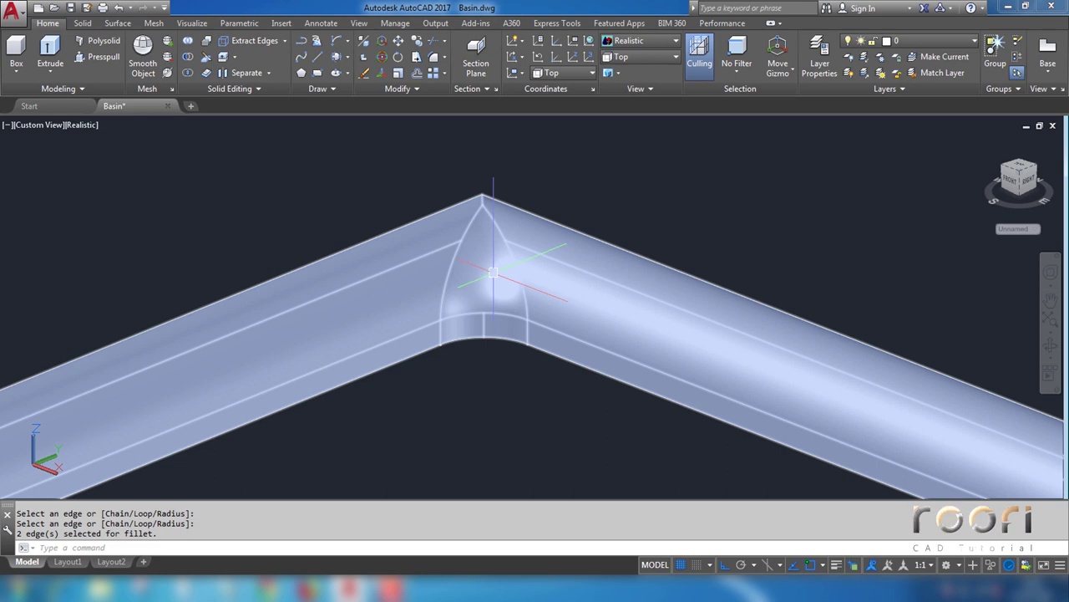
Step: Inspect the rounded corner, then orbit to look down on the model from above
{"action": "middle_click_drag", "start_coordinate": [504, 259], "coordinate": [529, 280], "text": "shift"}
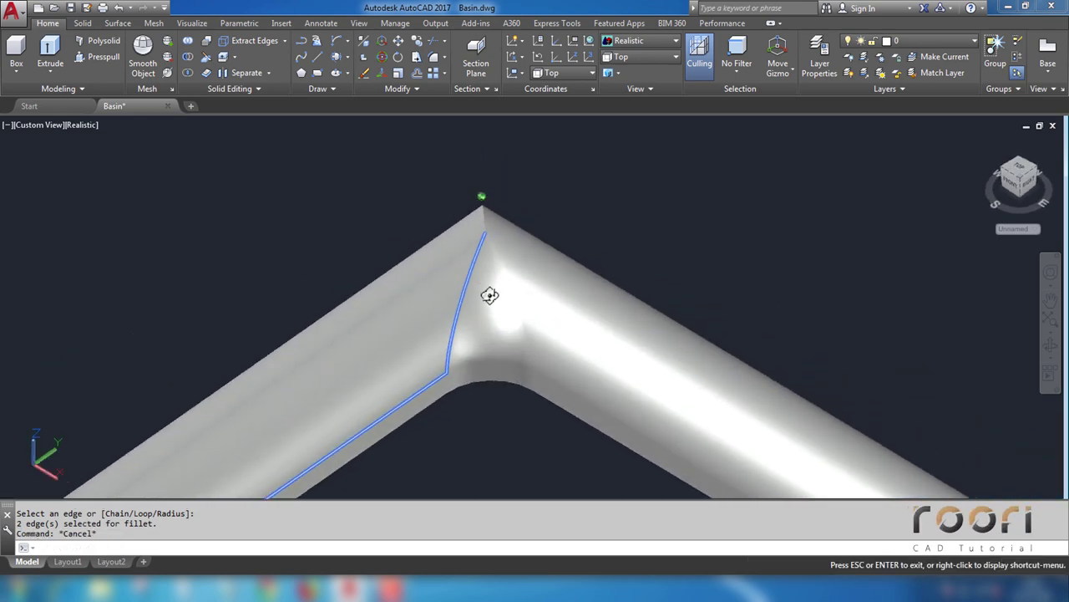
{"action": "left_click", "coordinate": [529, 278]}
{"action": "key", "text": "Escape"}
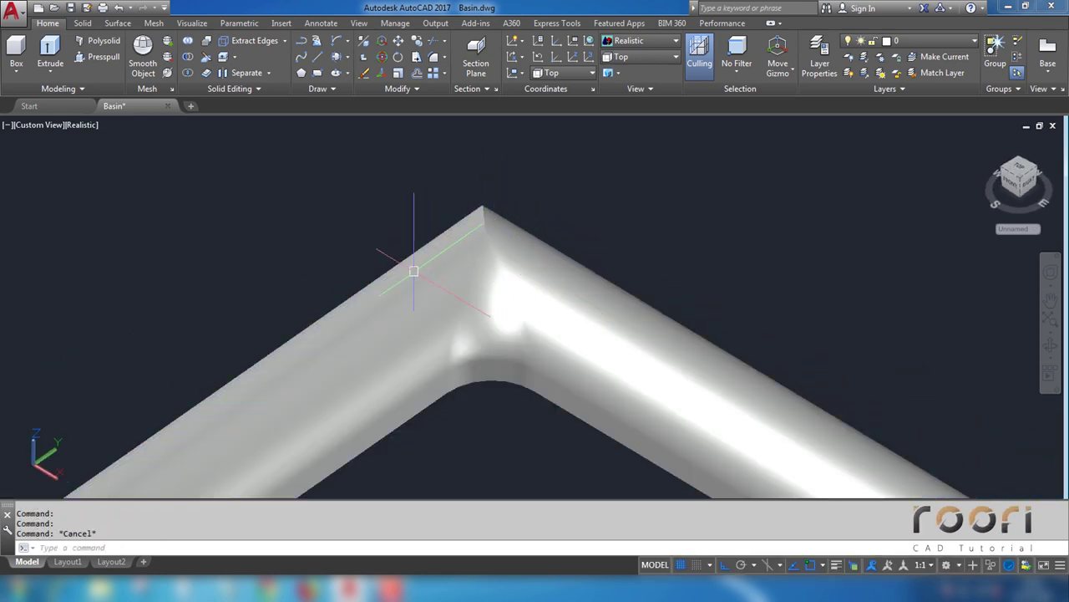
{"action": "scroll", "coordinate": [413, 270], "scroll_direction": "down", "scroll_amount": 4}
{"action": "mouse_move", "coordinate": [389, 248]}
{"action": "middle_mouse_down", "text": "shift"}
{"action": "mouse_move", "coordinate": [465, 329]}
{"action": "mouse_move", "coordinate": [540, 351]}
{"action": "middle_mouse_up", "text": "shift"}
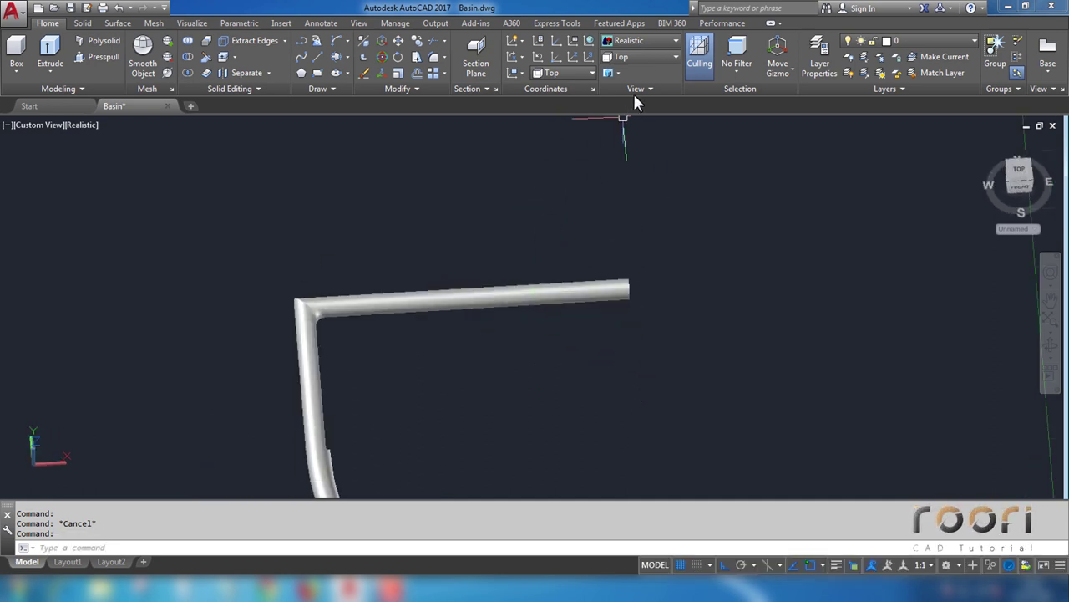
{"action": "left_click", "coordinate": [641, 45]}
Step: Show the model in 2D Wireframe from the Top view, centred on the half rim profile
{"action": "left_click", "coordinate": [625, 65]}
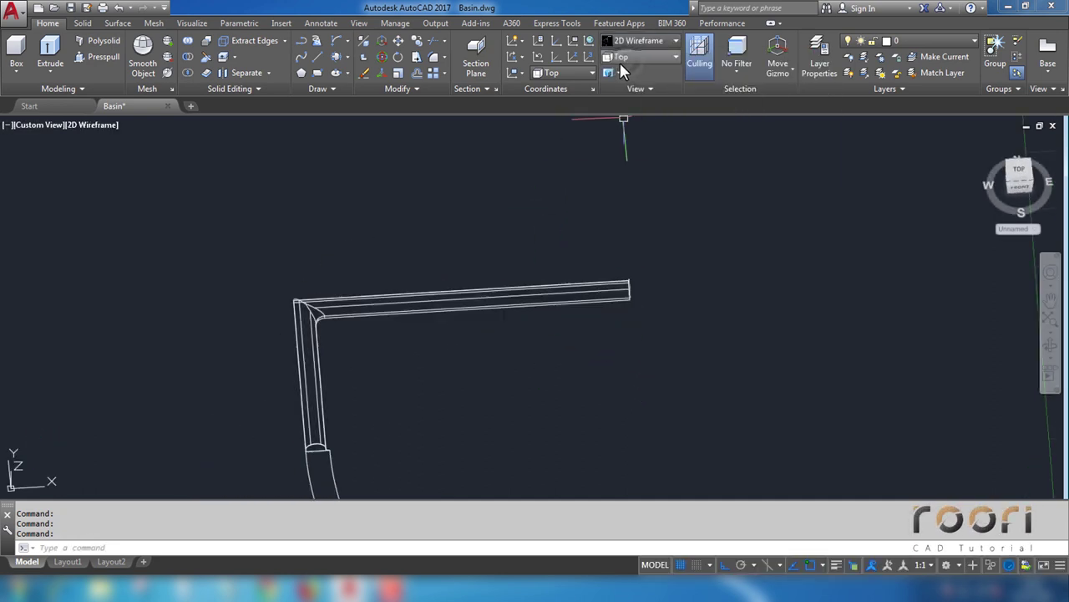
{"action": "left_click", "coordinate": [627, 59]}
{"action": "left_click", "coordinate": [626, 68]}
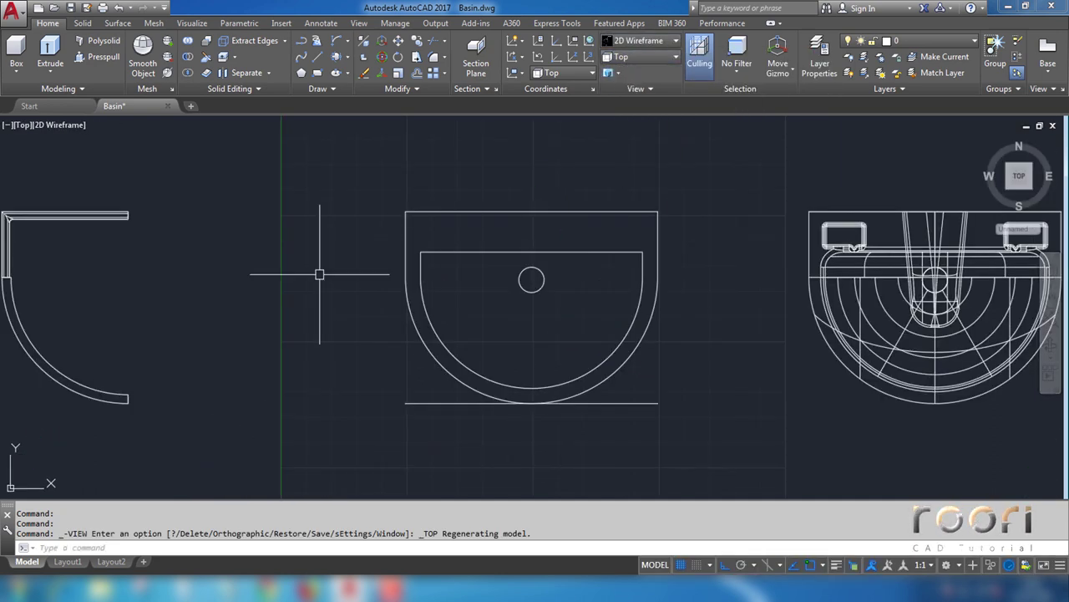
{"action": "middle_click_drag", "start_coordinate": [320, 274], "coordinate": [463, 276]}
Step: Start MIRROR and window-select the half rim's arc and line
{"action": "type", "text": "r"}
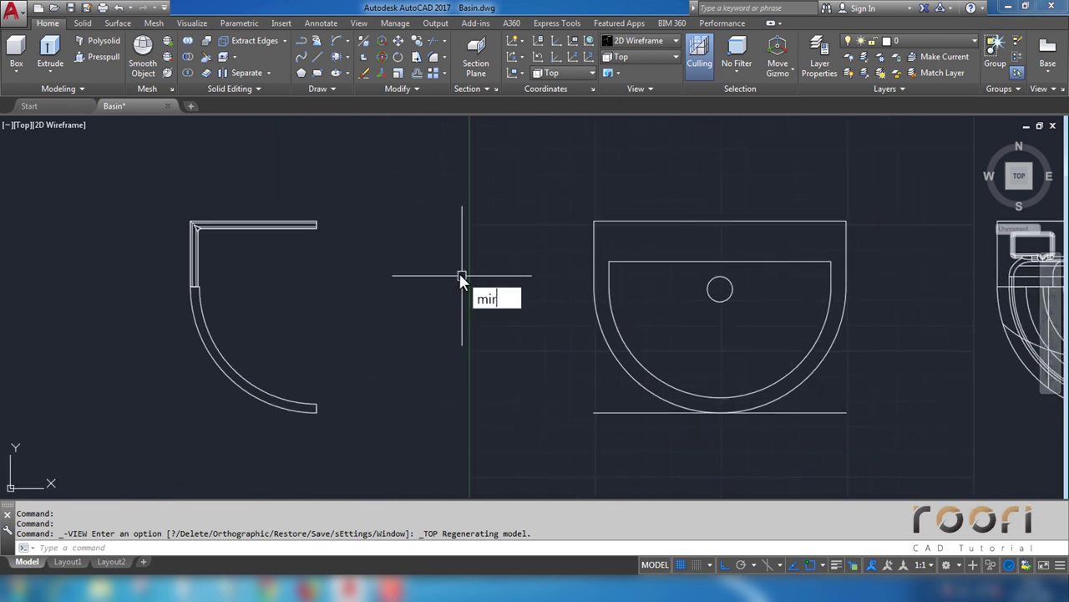
{"action": "type", "text": "ror"}
{"action": "key", "text": "Return"}
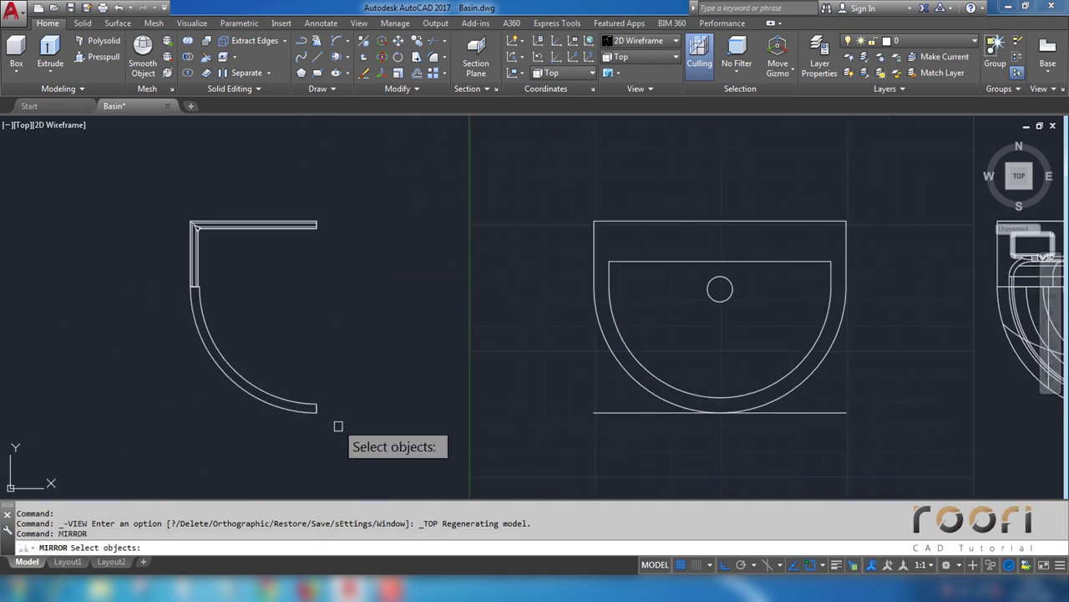
{"action": "left_click", "coordinate": [338, 427]}
{"action": "left_click", "coordinate": [293, 195]}
{"action": "key", "text": "Return"}
Step: Mirror them about a line through the arc end, keeping the original half
{"action": "scroll", "coordinate": [313, 393], "scroll_direction": "up", "scroll_amount": 5}
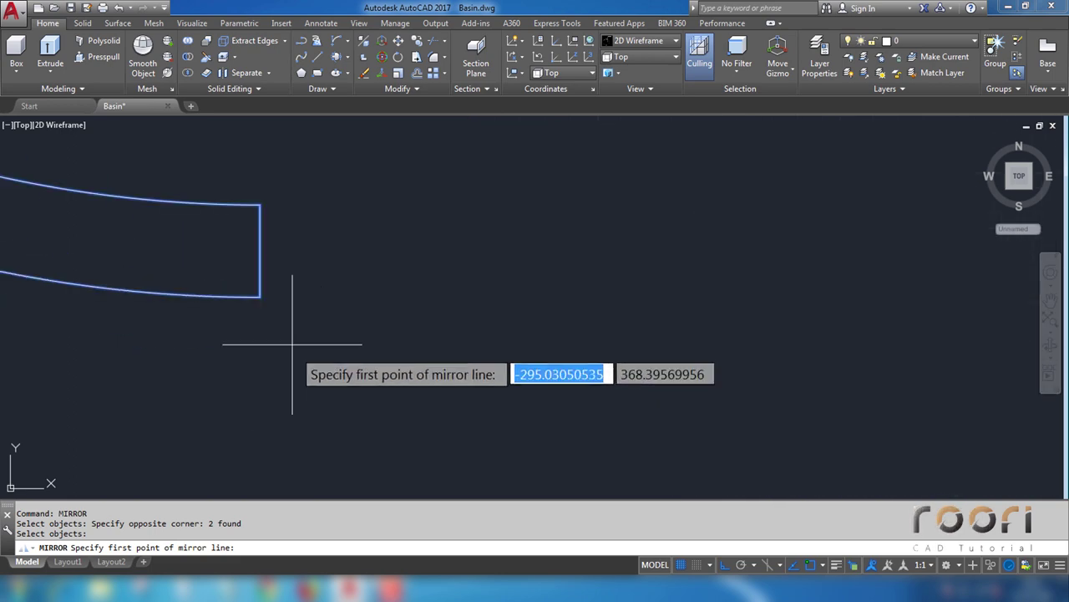
{"action": "scroll", "coordinate": [293, 341], "scroll_direction": "up", "scroll_amount": 3}
{"action": "left_click", "coordinate": [262, 206]}
{"action": "left_click", "coordinate": [266, 180]}
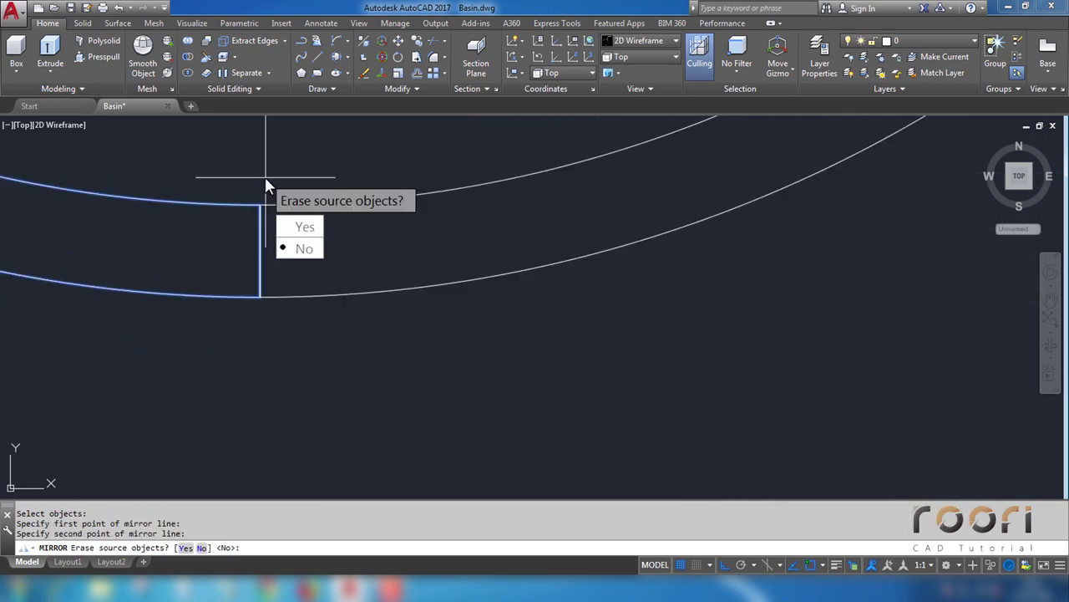
{"action": "key", "text": "Return"}
{"action": "scroll", "coordinate": [282, 195], "scroll_direction": "down", "scroll_amount": 3}
{"action": "scroll", "coordinate": [390, 382], "scroll_direction": "down", "scroll_amount": 3}
{"action": "scroll", "coordinate": [389, 365], "scroll_direction": "down", "scroll_amount": 3}
{"action": "scroll", "coordinate": [390, 365], "scroll_direction": "down", "scroll_amount": 3}
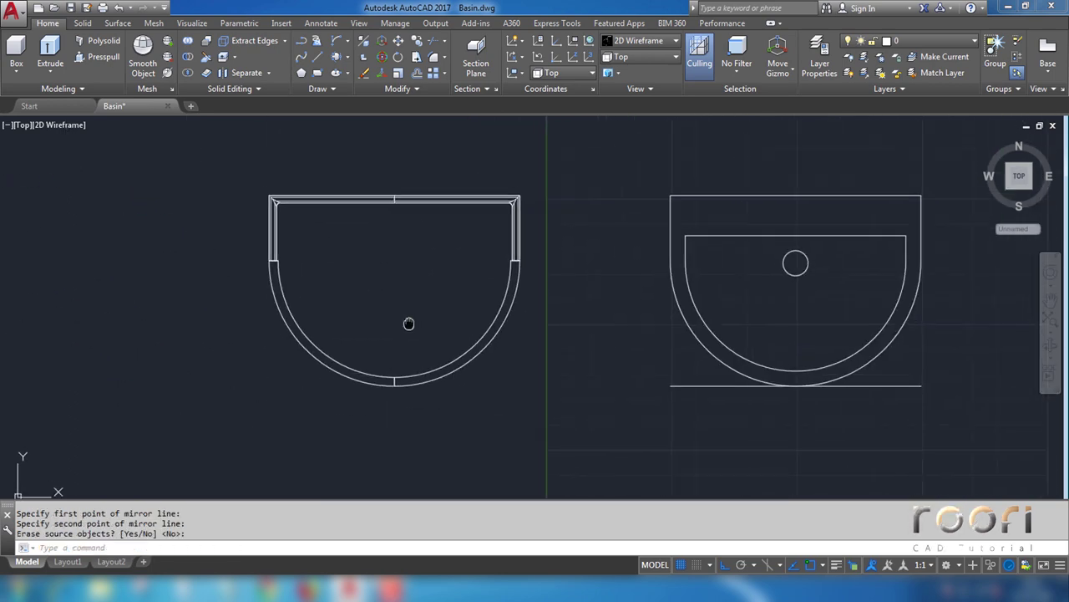
{"action": "scroll", "coordinate": [406, 327], "scroll_direction": "up", "scroll_amount": 2}
{"action": "middle_click_drag", "start_coordinate": [406, 327], "coordinate": [436, 317]}
{"action": "type", "text": "UNION"}
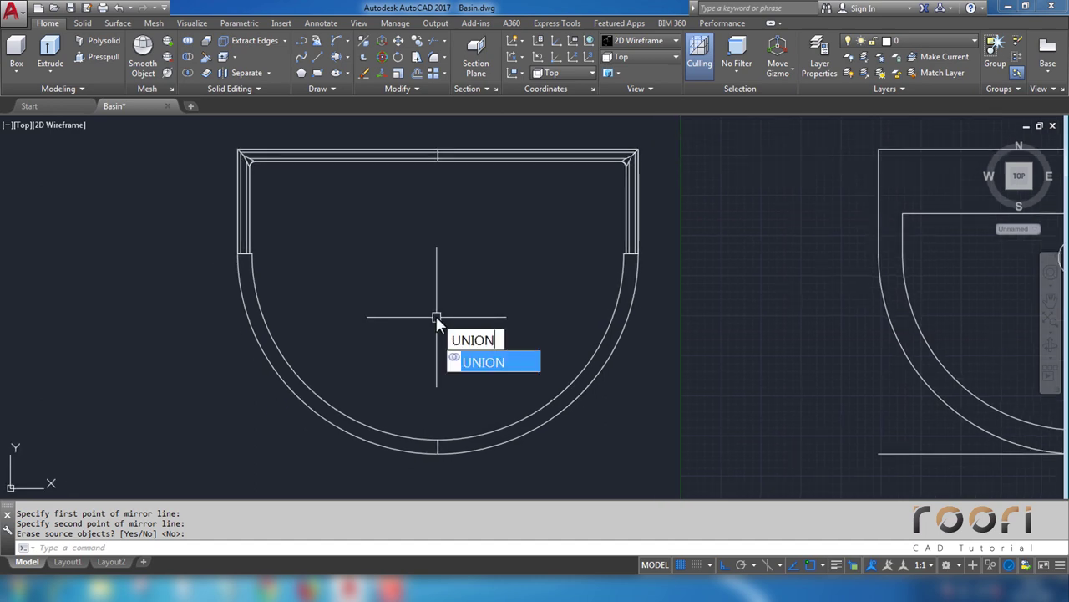
Step: Union the four rim pieces into a single solid
{"action": "key", "text": "Return"}
{"action": "left_click", "coordinate": [664, 425]}
{"action": "left_click", "coordinate": [213, 160]}
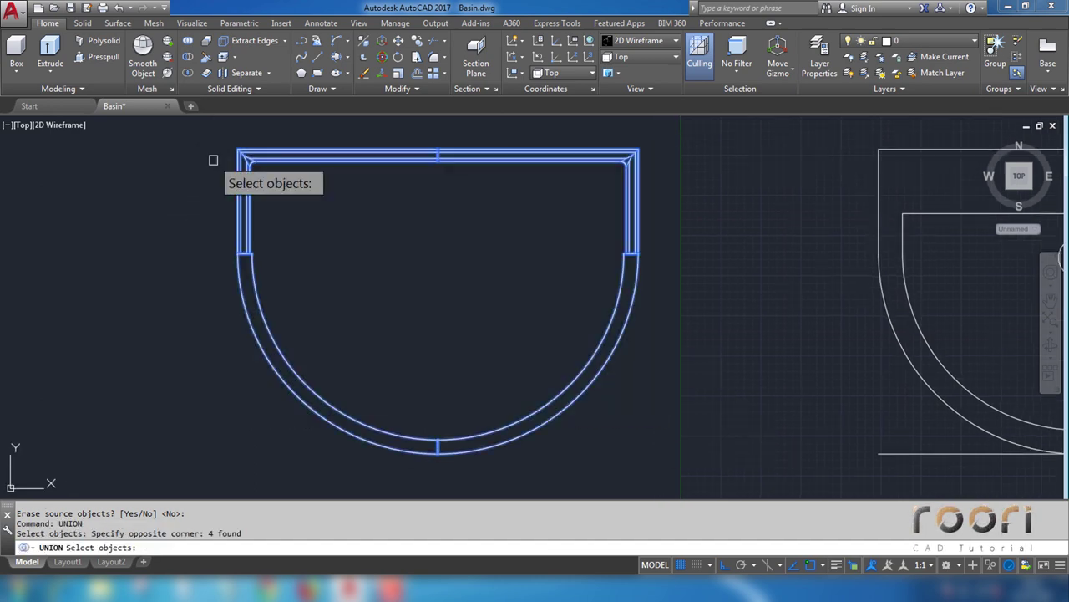
{"action": "key", "text": "Return"}
{"action": "scroll", "coordinate": [247, 194], "scroll_direction": "down", "scroll_amount": 2}
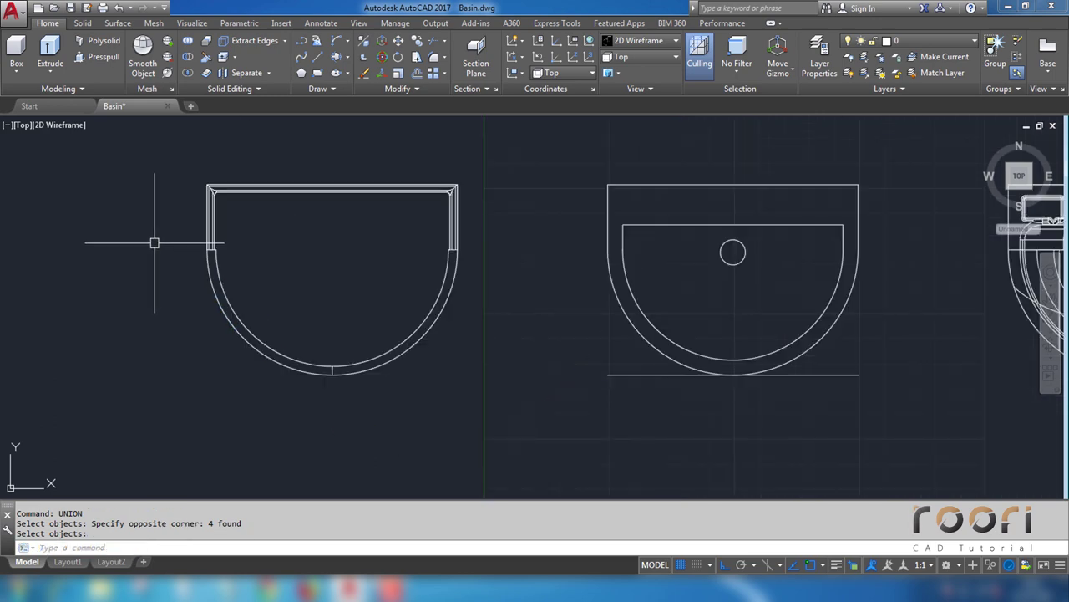
{"action": "scroll", "coordinate": [203, 215], "scroll_direction": "down", "scroll_amount": 2}
{"action": "type", "text": "M"}
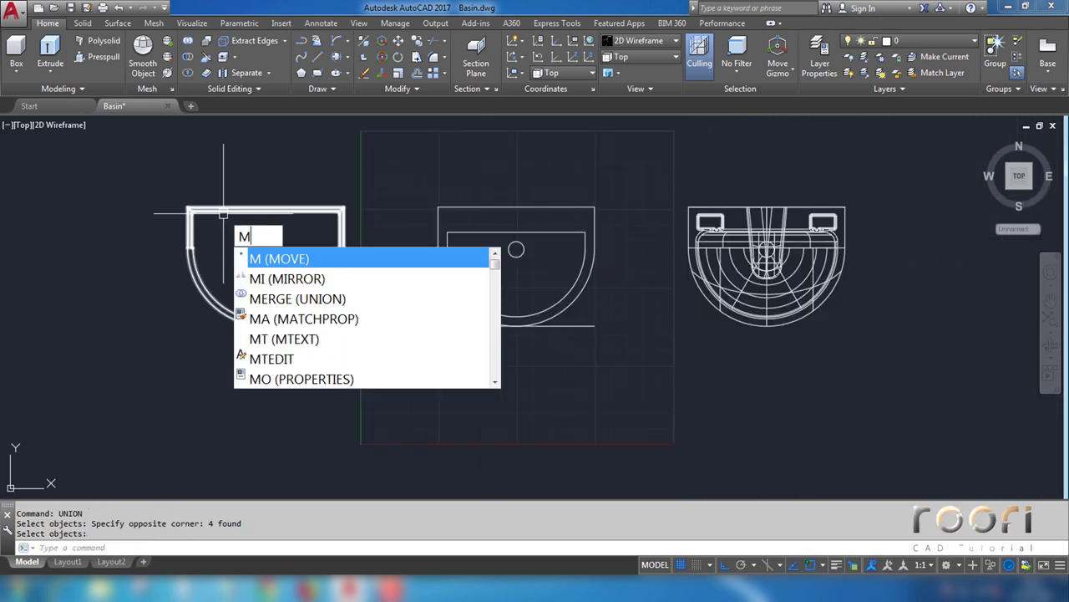
Step: Move the merged rim 1600 units to the right onto the basin
{"action": "key", "text": "Return"}
{"action": "left_click", "coordinate": [220, 207]}
{"action": "key", "text": "Return"}
{"action": "left_click", "coordinate": [196, 156]}
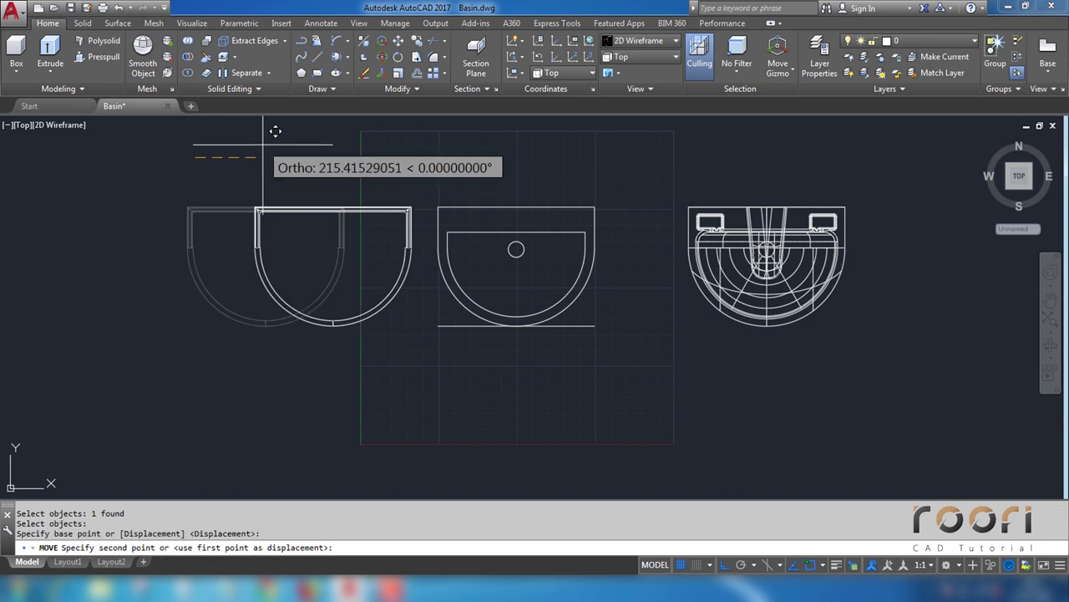
{"action": "type", "text": "1600"}
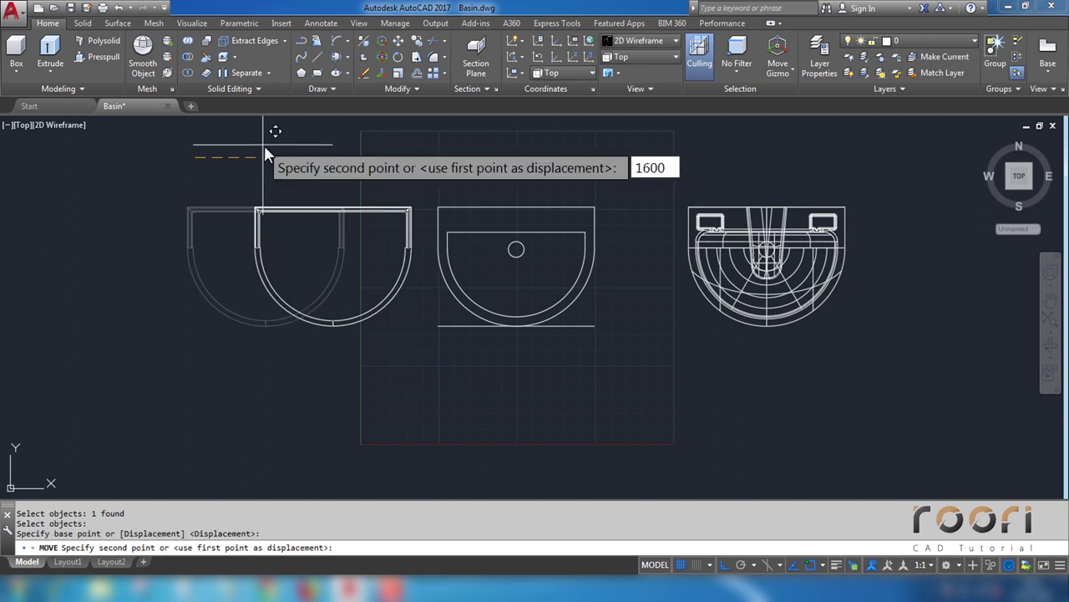
{"action": "key", "text": "Return"}
{"action": "middle_click_drag", "start_coordinate": [673, 254], "coordinate": [501, 262]}
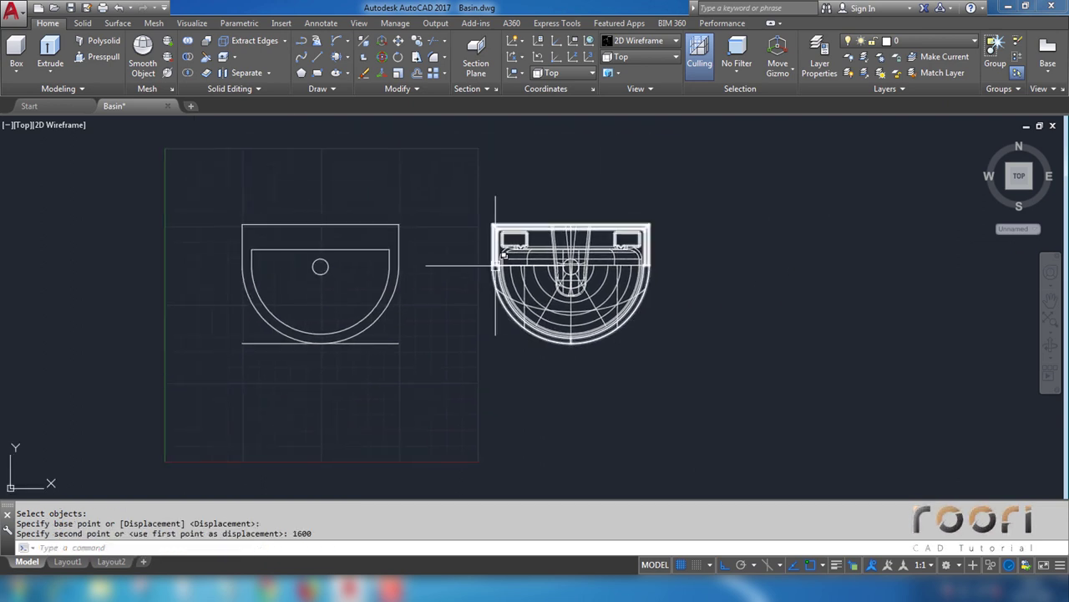
Step: Orbit from the top view into 3D and apply the Realistic visual style
{"action": "mouse_move", "coordinate": [508, 362]}
{"action": "middle_mouse_down", "text": "shift"}
{"action": "mouse_move", "coordinate": [577, 219]}
{"action": "mouse_move", "coordinate": [546, 299]}
{"action": "middle_mouse_up", "text": "shift"}
{"action": "scroll", "coordinate": [546, 299], "scroll_direction": "up", "scroll_amount": 2}
{"action": "scroll", "coordinate": [547, 299], "scroll_direction": "up", "scroll_amount": 3}
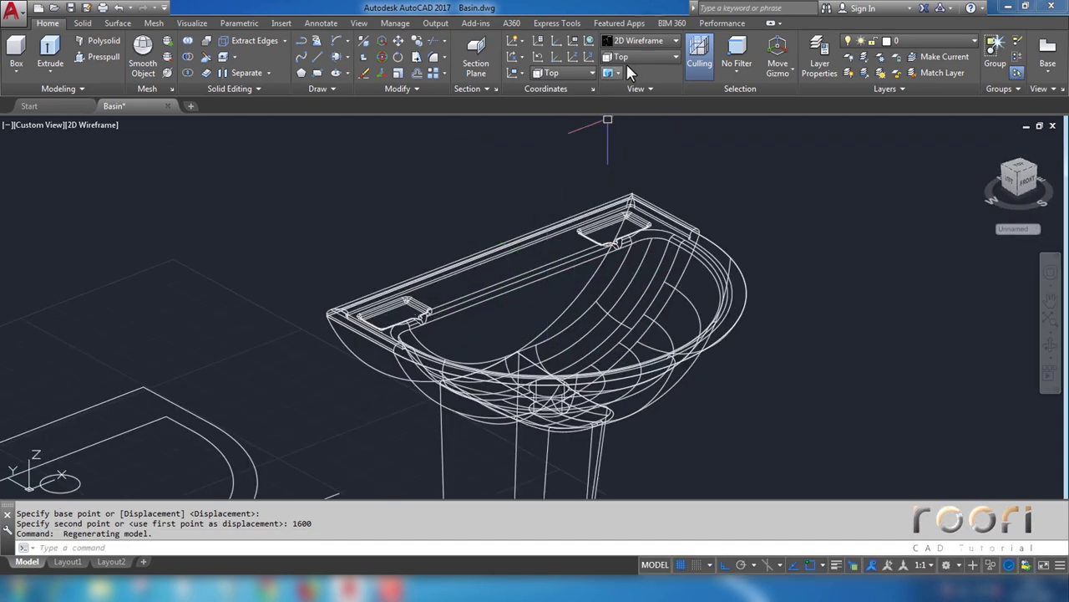
{"action": "left_click", "coordinate": [650, 38]}
{"action": "left_click", "coordinate": [798, 74]}
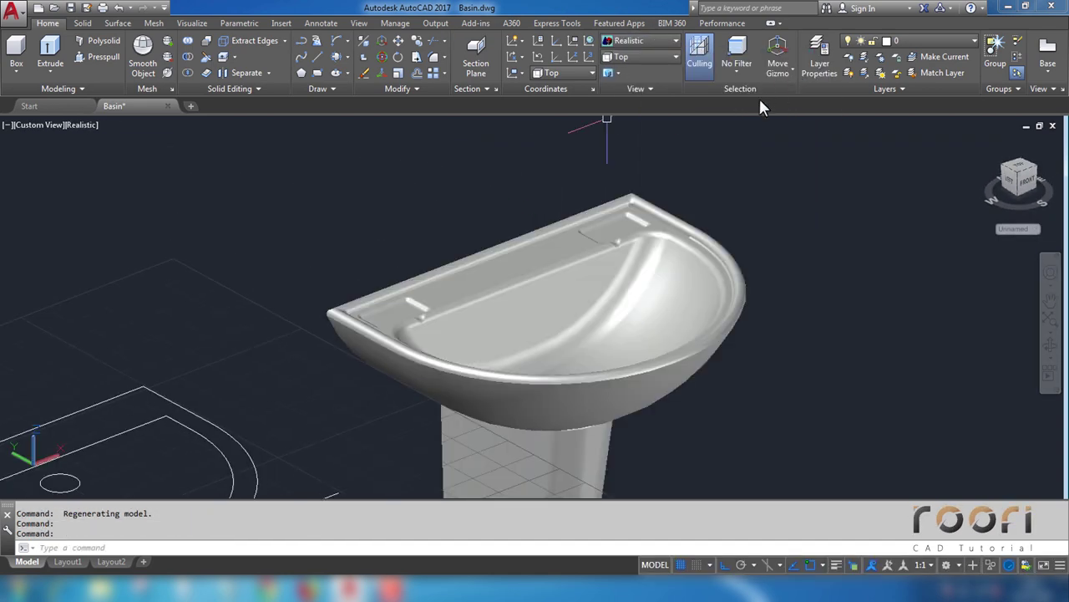
{"action": "scroll", "coordinate": [691, 211], "scroll_direction": "up", "scroll_amount": 2}
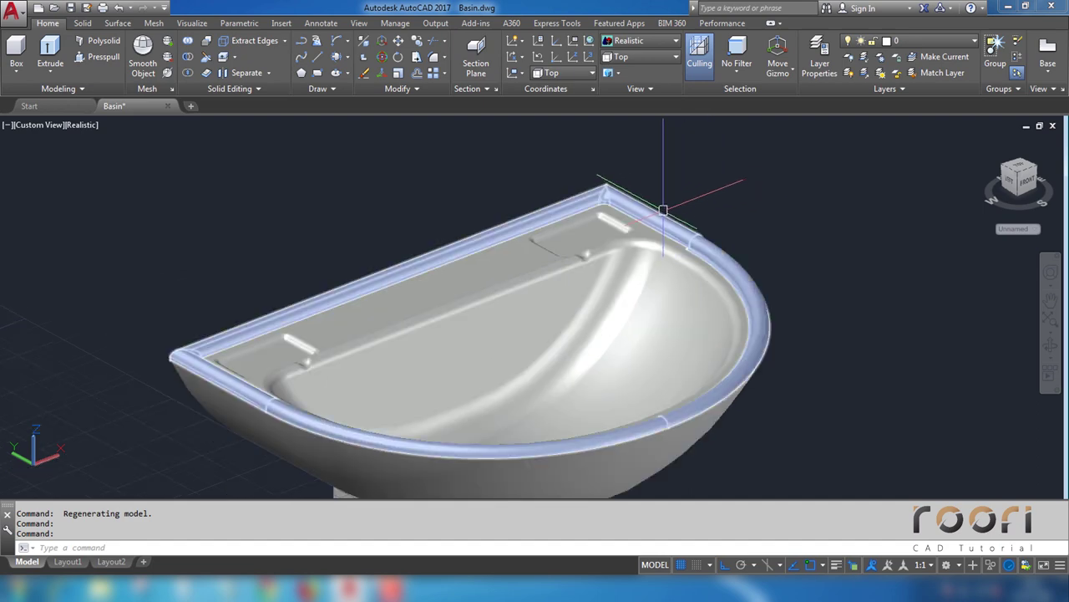
Step: Union the rim and basin solids into one body with UNION
{"action": "type", "text": "uni"}
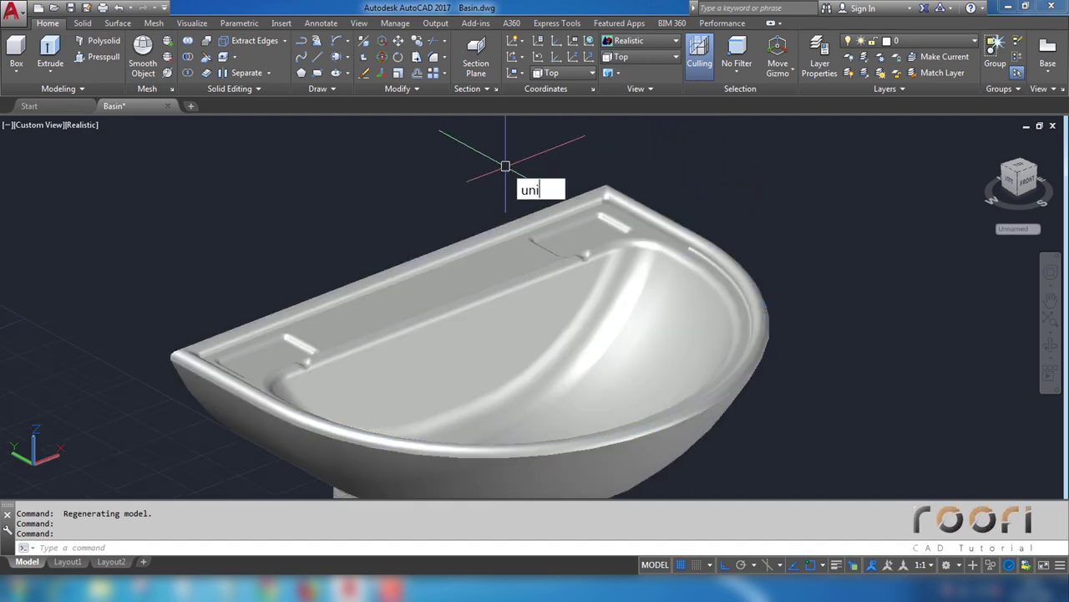
{"action": "type", "text": "on"}
{"action": "left_click", "coordinate": [643, 173]}
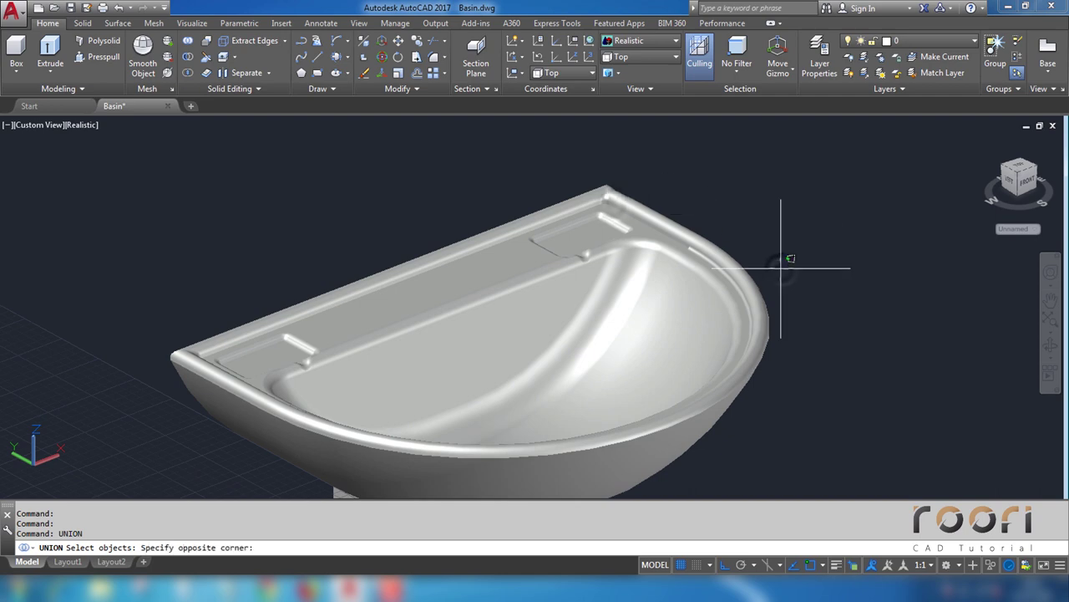
{"action": "left_click", "coordinate": [613, 203]}
{"action": "key", "text": "Return"}
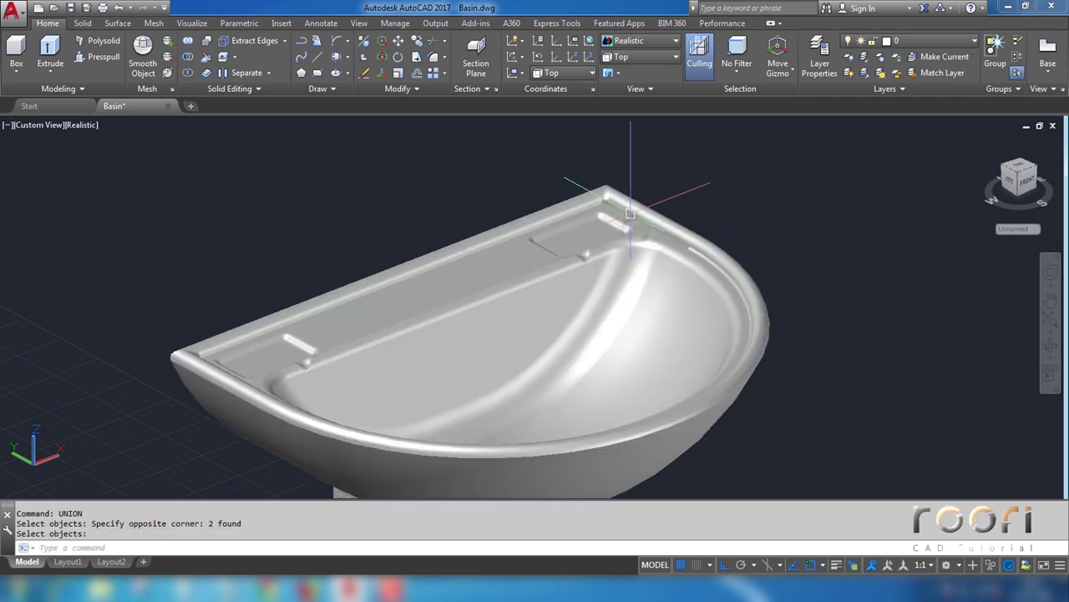
{"action": "left_click", "coordinate": [631, 213]}
{"action": "key", "text": "Escape"}
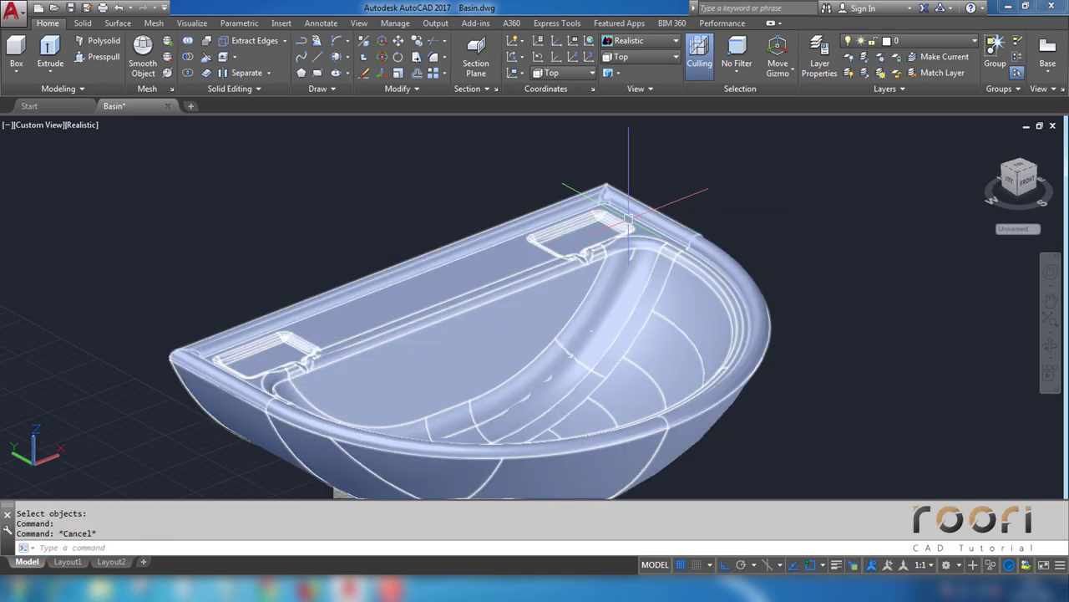
Step: Zoom in and orbit to inspect the basin's corner
{"action": "scroll", "coordinate": [617, 197], "scroll_direction": "up", "scroll_amount": 3}
{"action": "scroll", "coordinate": [617, 197], "scroll_direction": "up", "scroll_amount": 3}
{"action": "scroll", "coordinate": [616, 197], "scroll_direction": "up", "scroll_amount": 3}
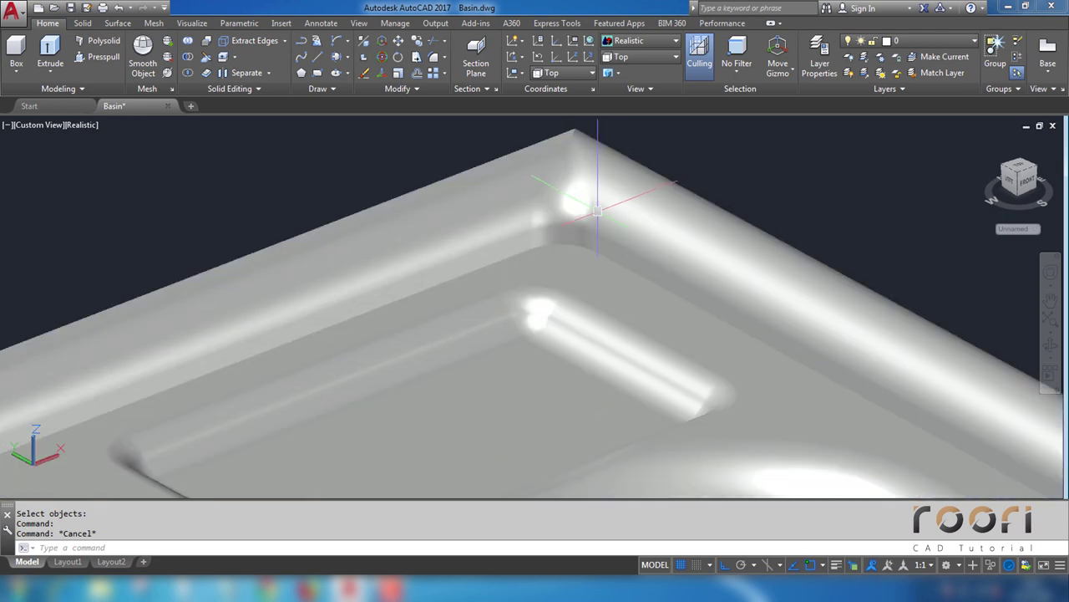
{"action": "scroll", "coordinate": [617, 197], "scroll_direction": "up", "scroll_amount": 3}
{"action": "middle_click_drag", "start_coordinate": [616, 197], "coordinate": [577, 259], "text": "shift"}
{"action": "scroll", "coordinate": [577, 258], "scroll_direction": "down", "scroll_amount": 3}
{"action": "scroll", "coordinate": [549, 239], "scroll_direction": "down", "scroll_amount": 2}
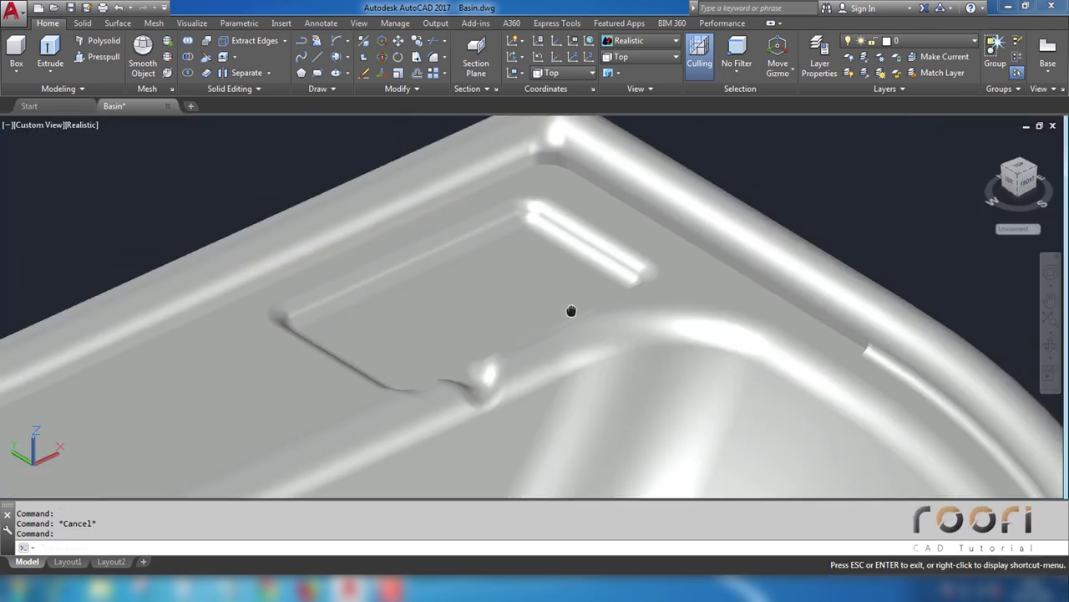
{"action": "scroll", "coordinate": [573, 310], "scroll_direction": "up", "scroll_amount": 1}
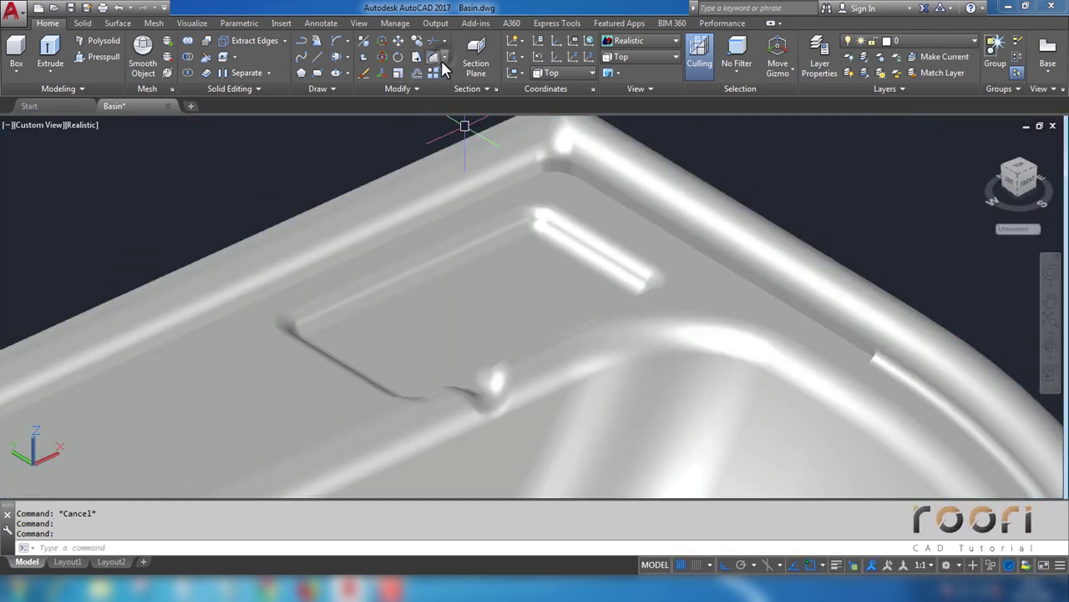
Step: Start a radius-3 fillet on the basin, picking the curved rim corner and long rim edge
{"action": "left_click", "coordinate": [444, 58]}
{"action": "left_click", "coordinate": [460, 80]}
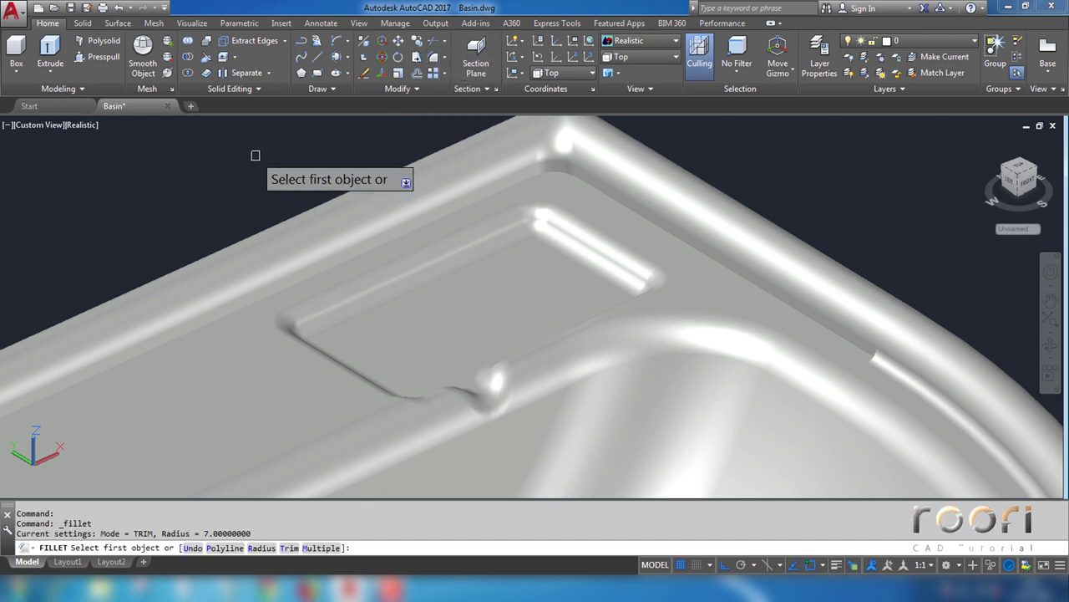
{"action": "type", "text": "r"}
{"action": "key", "text": "Return"}
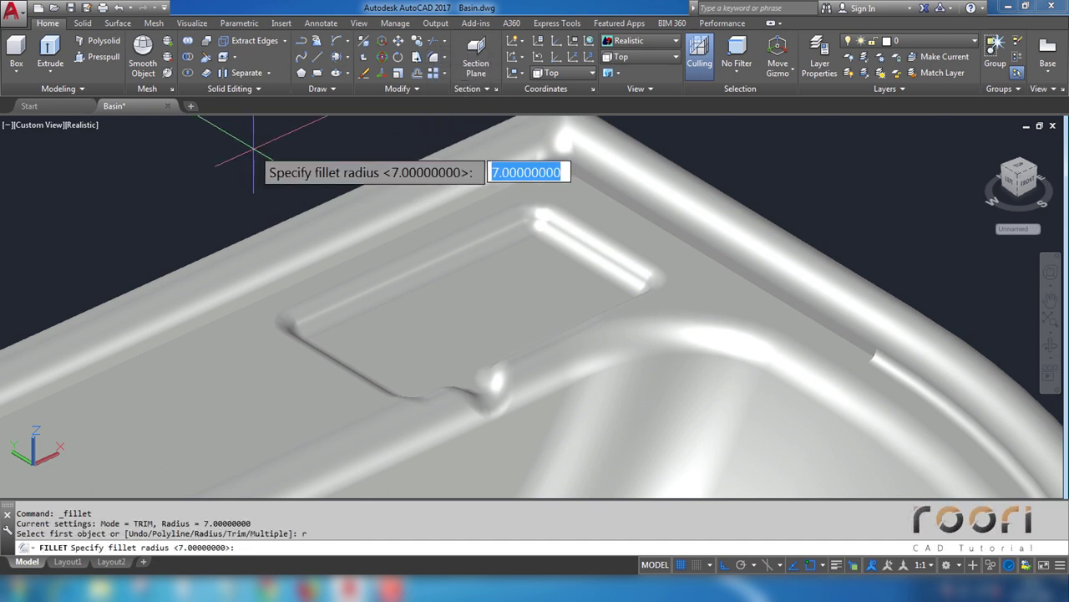
{"action": "type", "text": "3"}
{"action": "key", "text": "Return"}
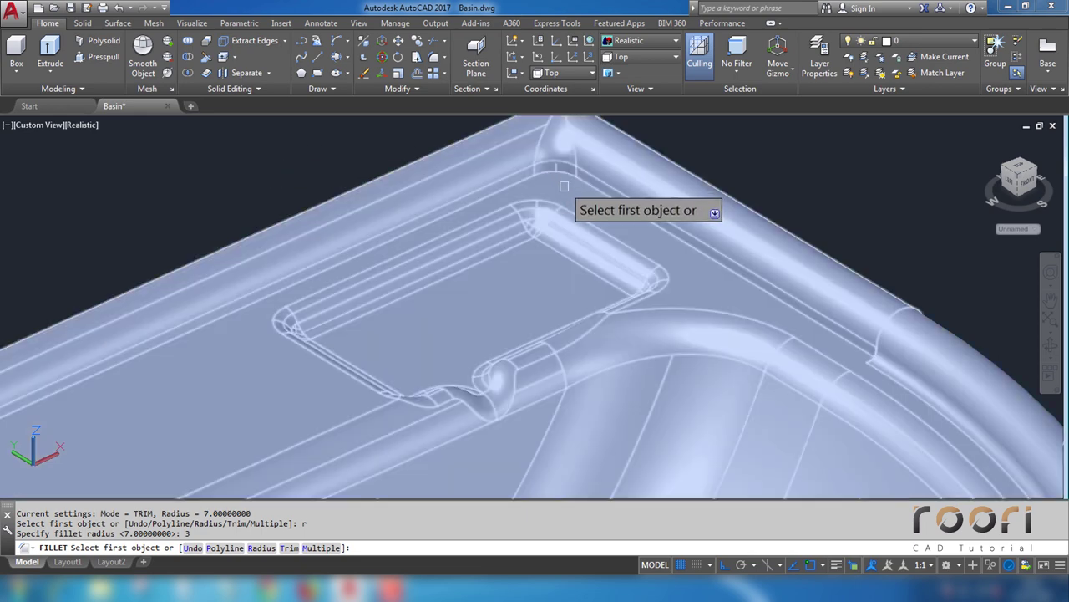
{"action": "left_click", "coordinate": [604, 197]}
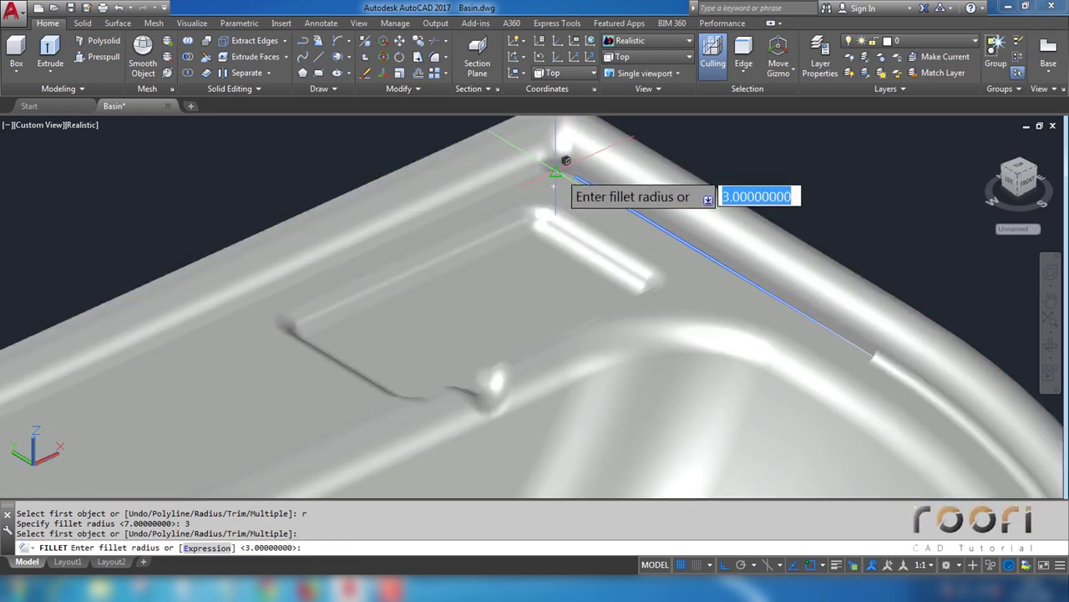
{"action": "key", "text": "Return"}
{"action": "left_click", "coordinate": [517, 183]}
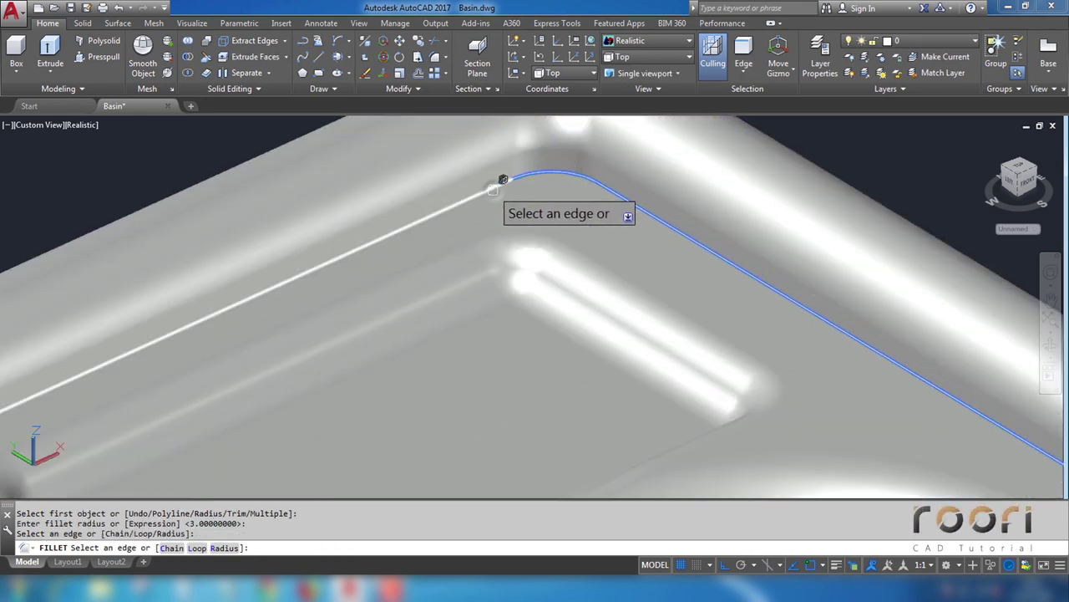
{"action": "left_click", "coordinate": [493, 190]}
Step: Orbit to add the remaining rim edges and apply the fillet to all five
{"action": "scroll", "coordinate": [597, 200], "scroll_direction": "down", "scroll_amount": 7}
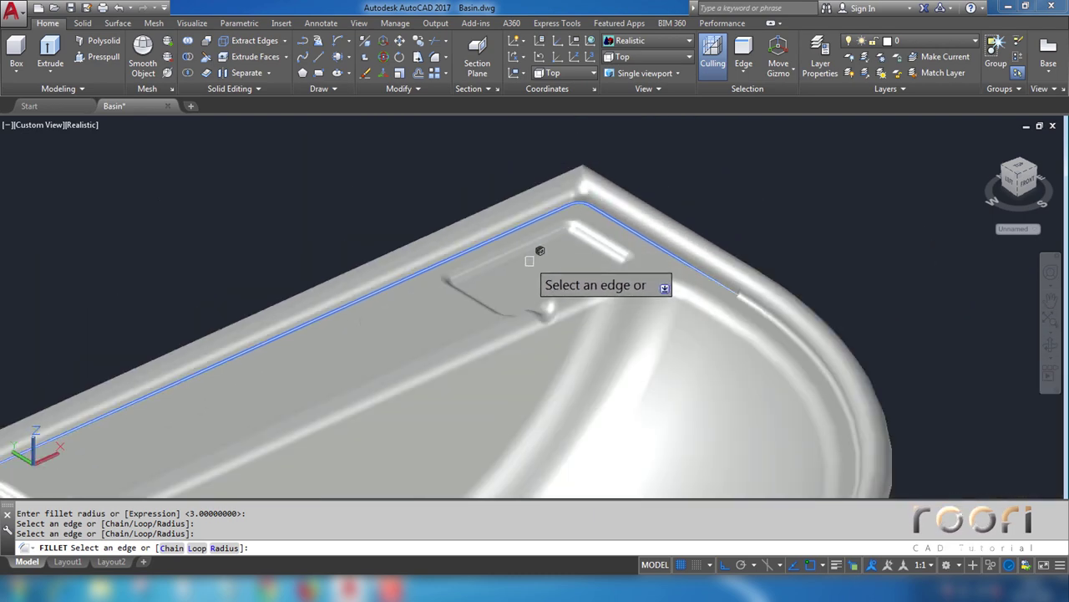
{"action": "mouse_move", "coordinate": [534, 270]}
{"action": "middle_mouse_down", "text": "shift"}
{"action": "mouse_move", "coordinate": [365, 270]}
{"action": "mouse_move", "coordinate": [605, 392]}
{"action": "middle_mouse_up", "text": "shift"}
{"action": "middle_click_drag", "start_coordinate": [274, 153], "coordinate": [344, 392], "text": "shift"}
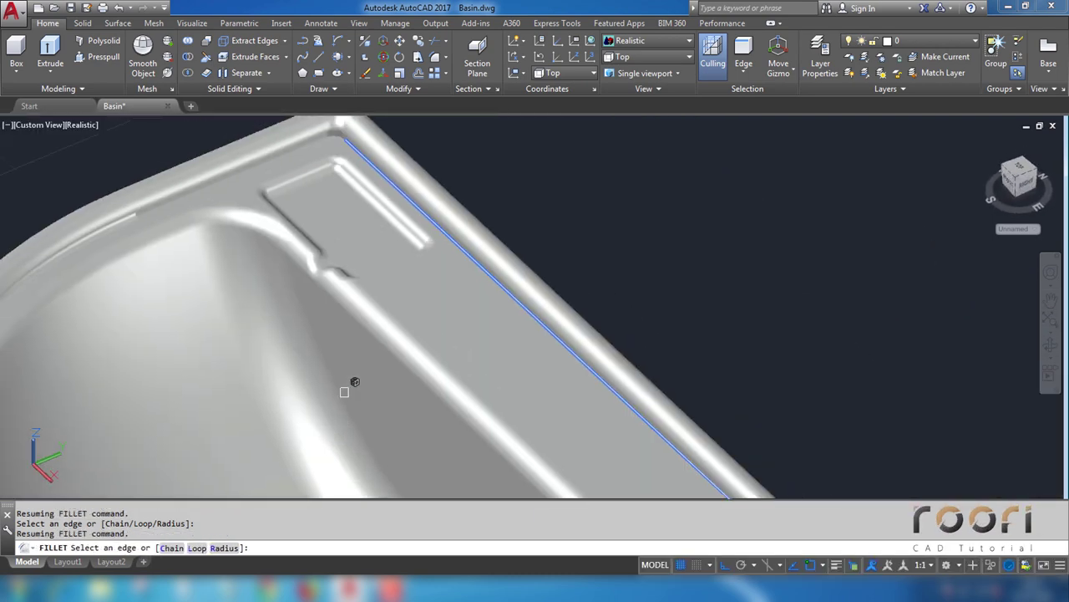
{"action": "scroll", "coordinate": [298, 134], "scroll_direction": "up", "scroll_amount": 3}
{"action": "left_click", "coordinate": [336, 148]}
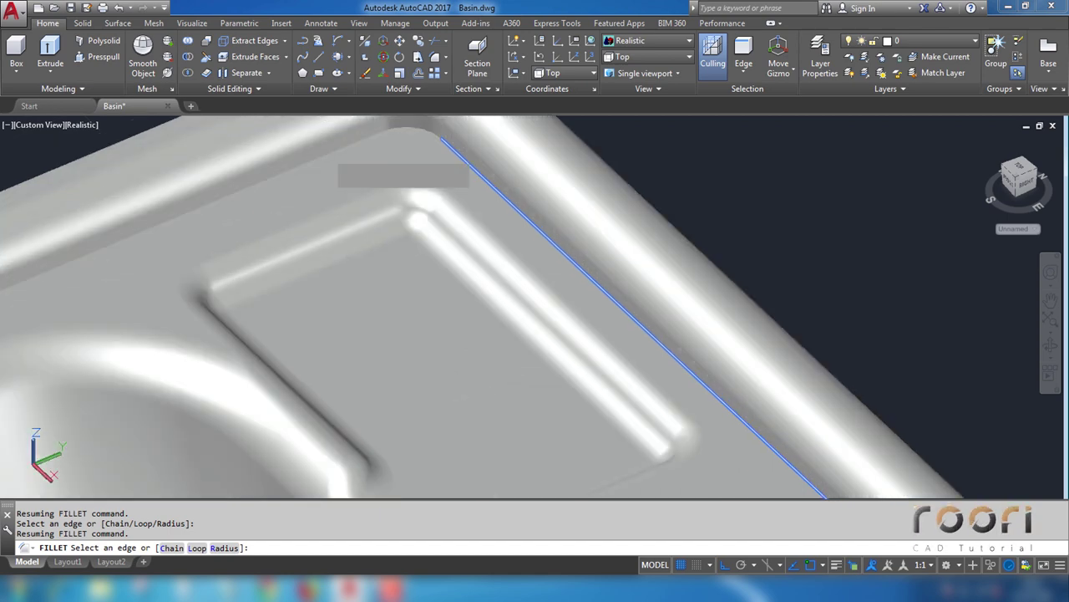
{"action": "middle_click_drag", "start_coordinate": [398, 148], "coordinate": [447, 240], "text": "shift"}
{"action": "scroll", "coordinate": [448, 240], "scroll_direction": "up", "scroll_amount": 1}
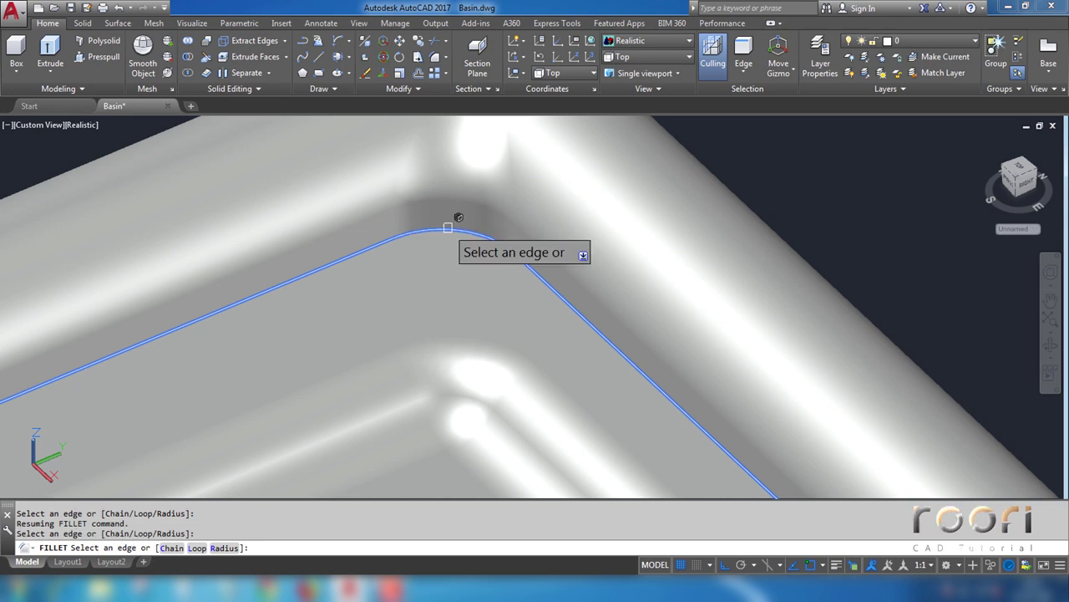
{"action": "scroll", "coordinate": [448, 224], "scroll_direction": "down", "scroll_amount": 3}
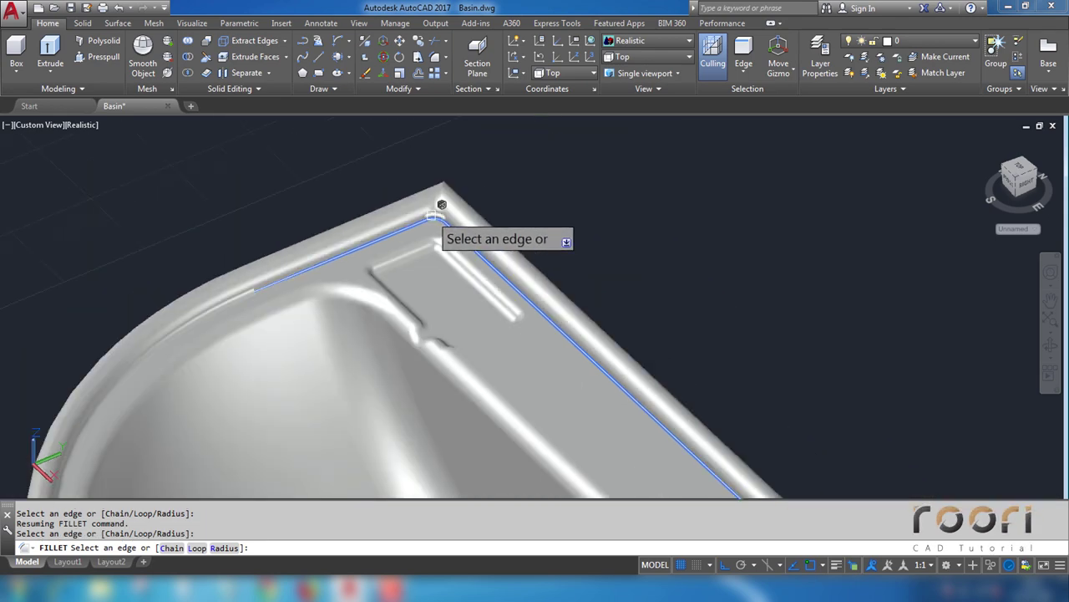
{"action": "key", "text": "Return"}
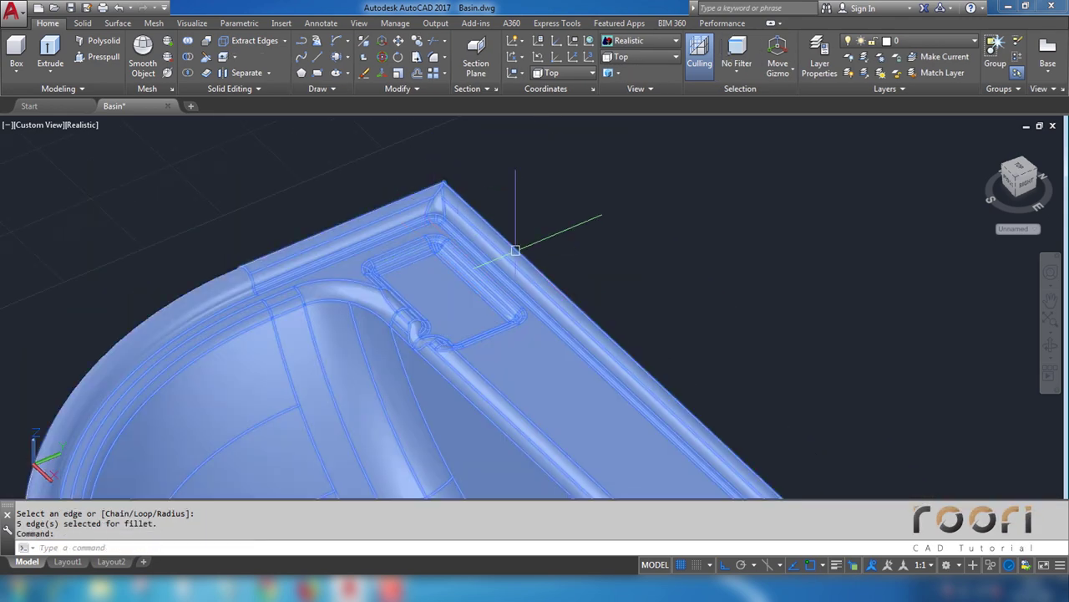
{"action": "key", "text": "Escape"}
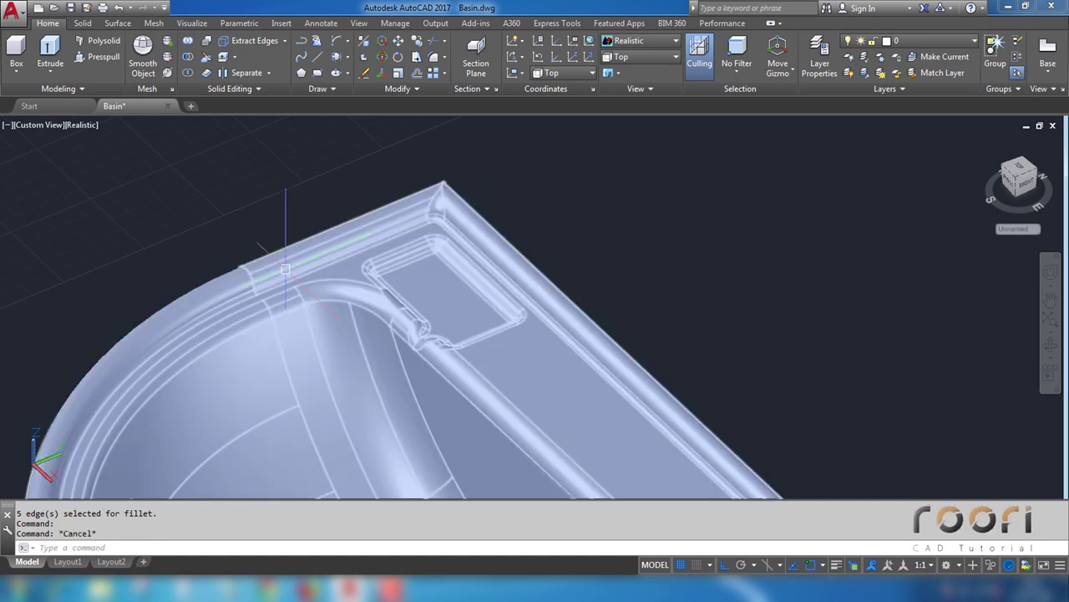
{"action": "mouse_move", "coordinate": [326, 274]}
{"action": "middle_mouse_down", "text": "shift"}
{"action": "mouse_move", "coordinate": [341, 299]}
{"action": "mouse_move", "coordinate": [382, 292]}
{"action": "mouse_move", "coordinate": [327, 275]}
{"action": "mouse_move", "coordinate": [222, 296]}
{"action": "mouse_move", "coordinate": [668, 295]}
{"action": "mouse_move", "coordinate": [277, 342]}
{"action": "mouse_move", "coordinate": [420, 334]}
{"action": "mouse_move", "coordinate": [387, 256]}
{"action": "mouse_move", "coordinate": [475, 250]}
{"action": "mouse_move", "coordinate": [365, 210]}
{"action": "middle_mouse_up", "text": "shift"}
{"action": "scroll", "coordinate": [402, 307], "scroll_direction": "down", "scroll_amount": 5}
Step: Start a radius-7 fillet and pick the first outer rim edge of the basin
{"action": "scroll", "coordinate": [342, 189], "scroll_direction": "up", "scroll_amount": 5}
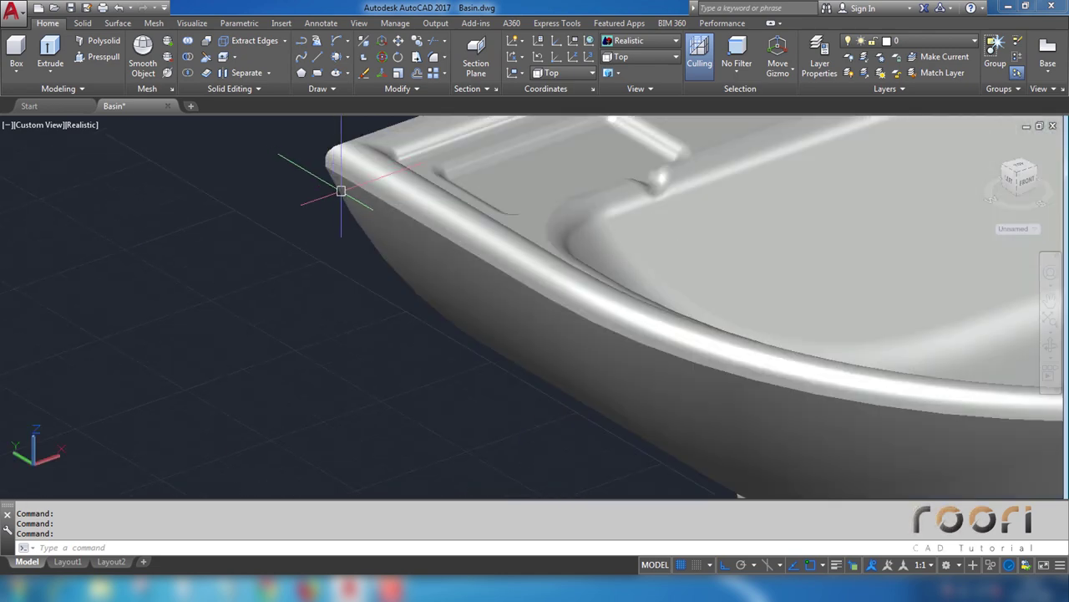
{"action": "scroll", "coordinate": [347, 172], "scroll_direction": "up", "scroll_amount": 3}
{"action": "scroll", "coordinate": [347, 171], "scroll_direction": "down", "scroll_amount": 2}
{"action": "left_click", "coordinate": [375, 215]}
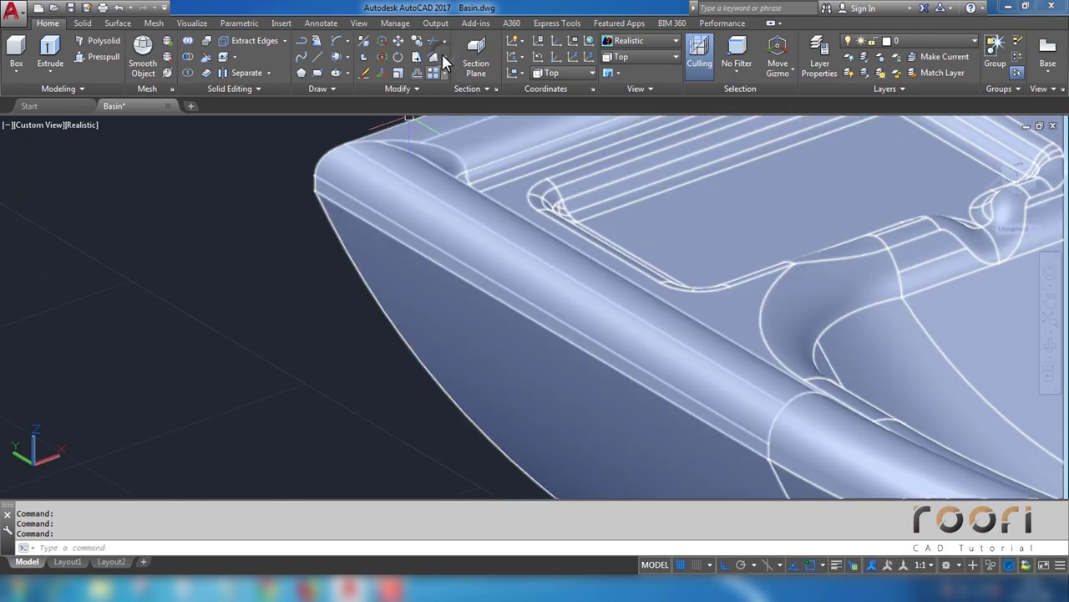
{"action": "left_click", "coordinate": [442, 55]}
{"action": "left_click", "coordinate": [456, 78]}
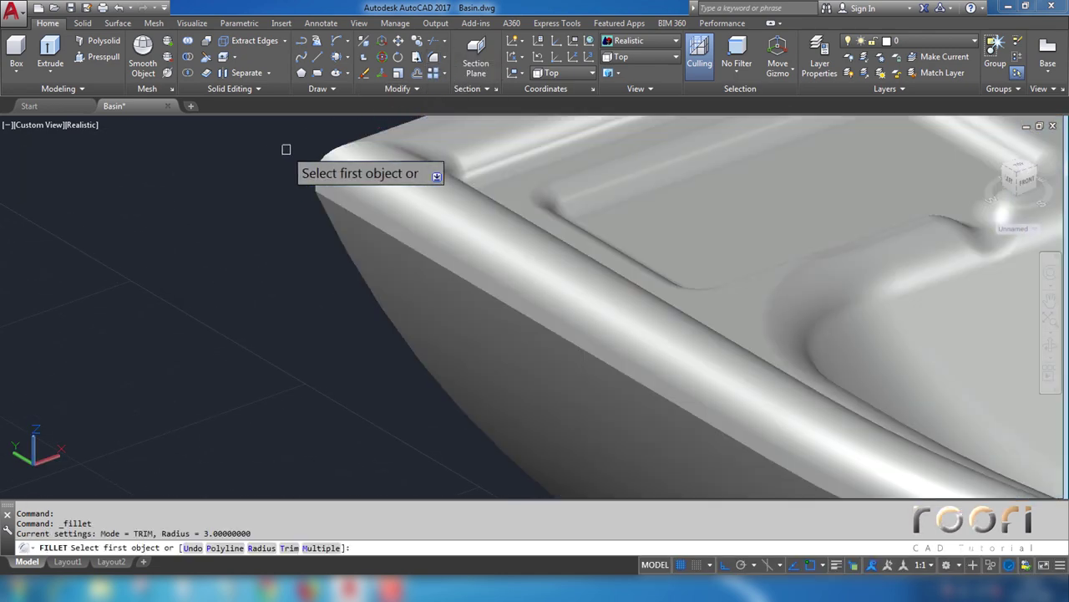
{"action": "type", "text": "r"}
{"action": "key", "text": "Return"}
{"action": "type", "text": "7"}
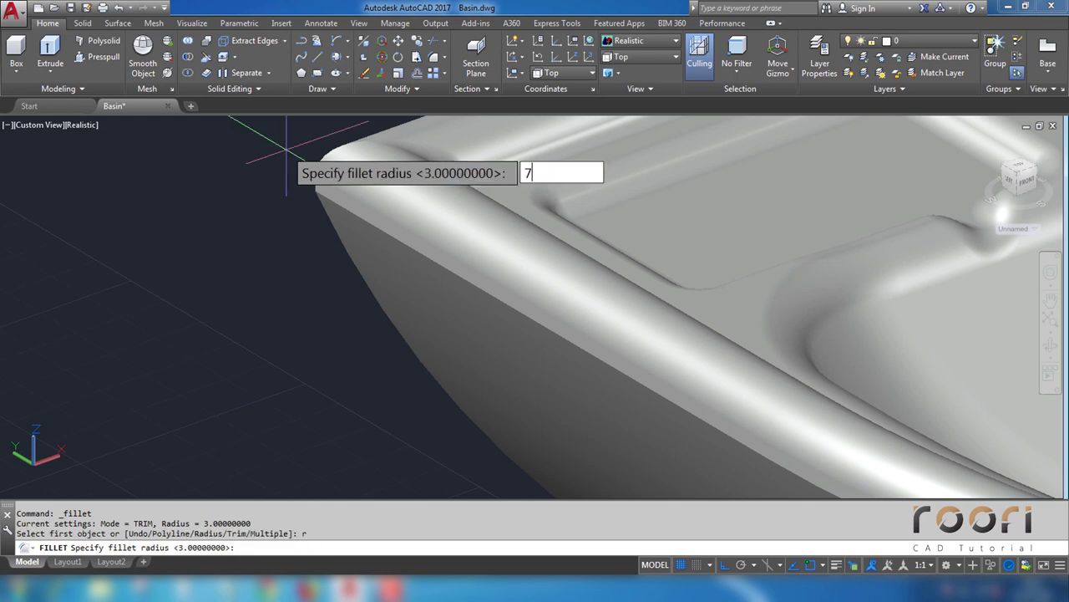
{"action": "key", "text": "Return"}
{"action": "left_click", "coordinate": [342, 209]}
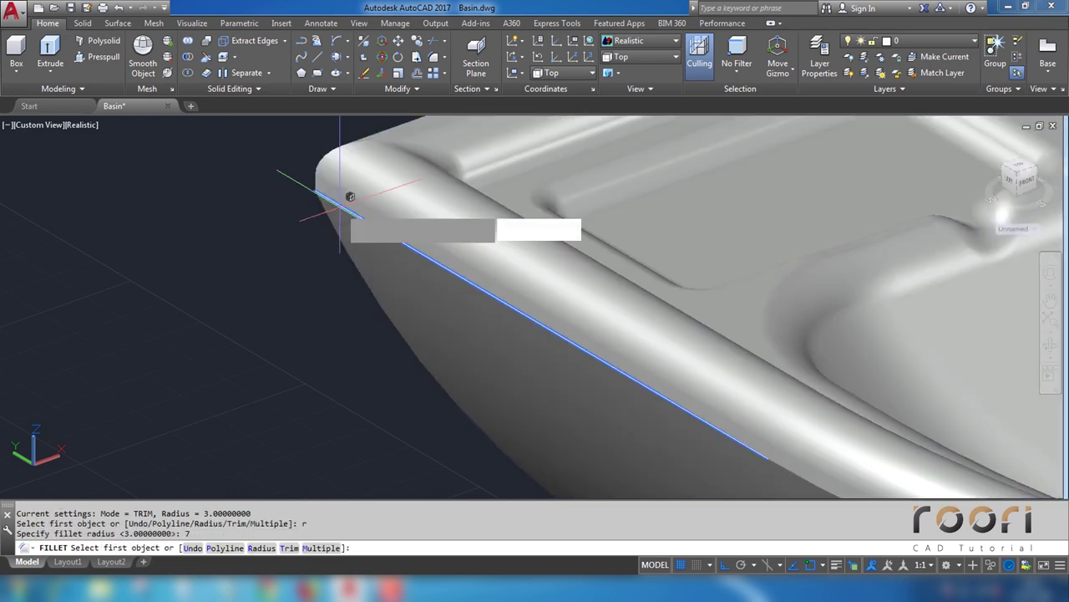
{"action": "key", "text": "Return"}
Step: Add the remaining outer rim edges and apply the fillet to all four
{"action": "scroll", "coordinate": [339, 206], "scroll_direction": "down", "scroll_amount": 2}
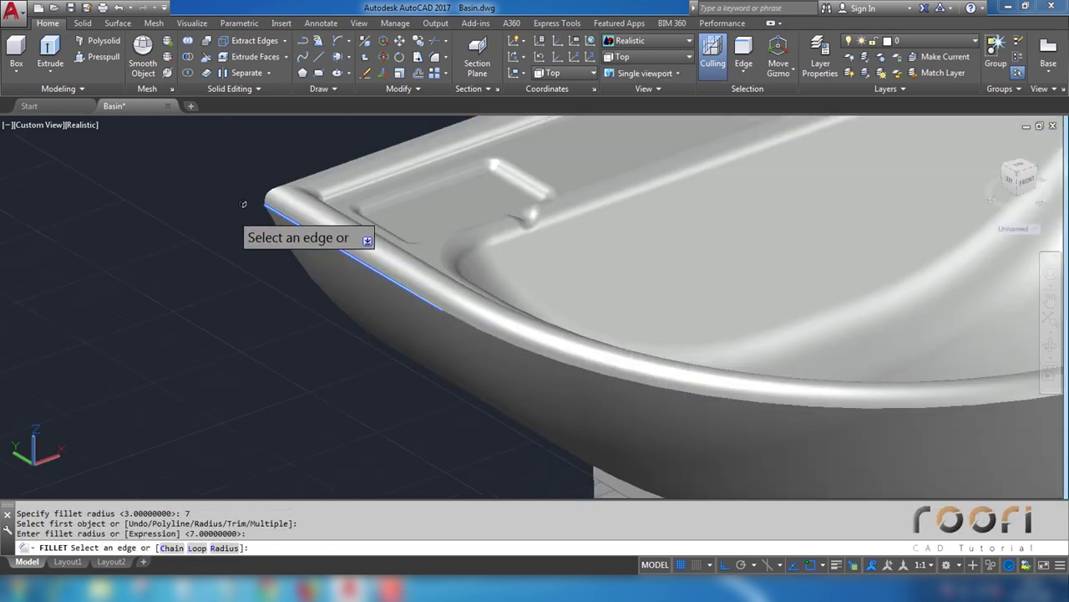
{"action": "scroll", "coordinate": [246, 229], "scroll_direction": "down", "scroll_amount": 2}
{"action": "scroll", "coordinate": [385, 280], "scroll_direction": "up", "scroll_amount": 5}
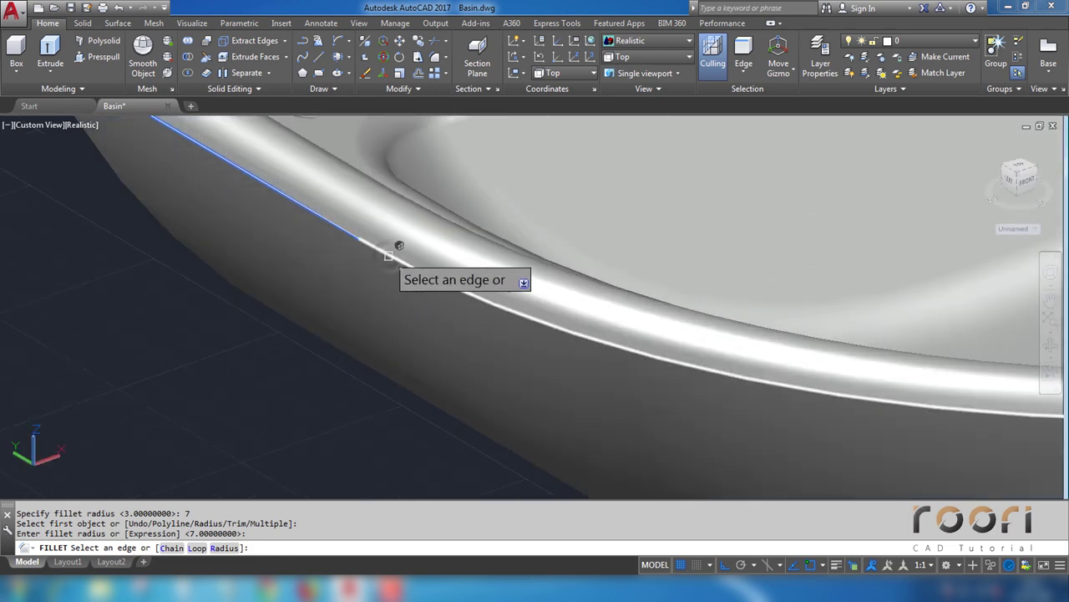
{"action": "left_click", "coordinate": [388, 253]}
{"action": "scroll", "coordinate": [250, 284], "scroll_direction": "down", "scroll_amount": 3}
{"action": "scroll", "coordinate": [225, 292], "scroll_direction": "down", "scroll_amount": 2}
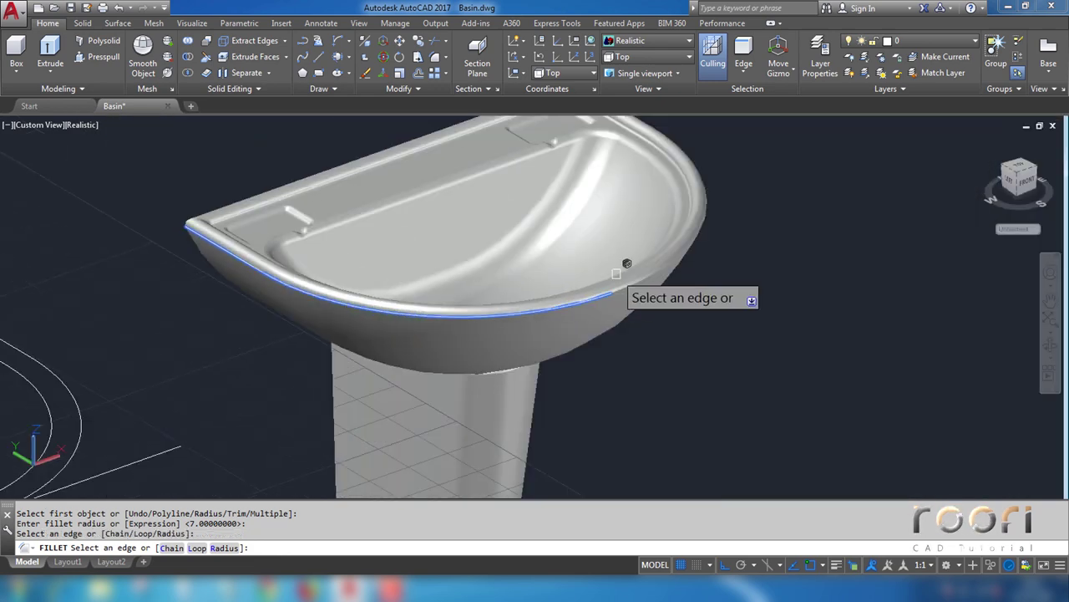
{"action": "scroll", "coordinate": [630, 287], "scroll_direction": "up", "scroll_amount": 3}
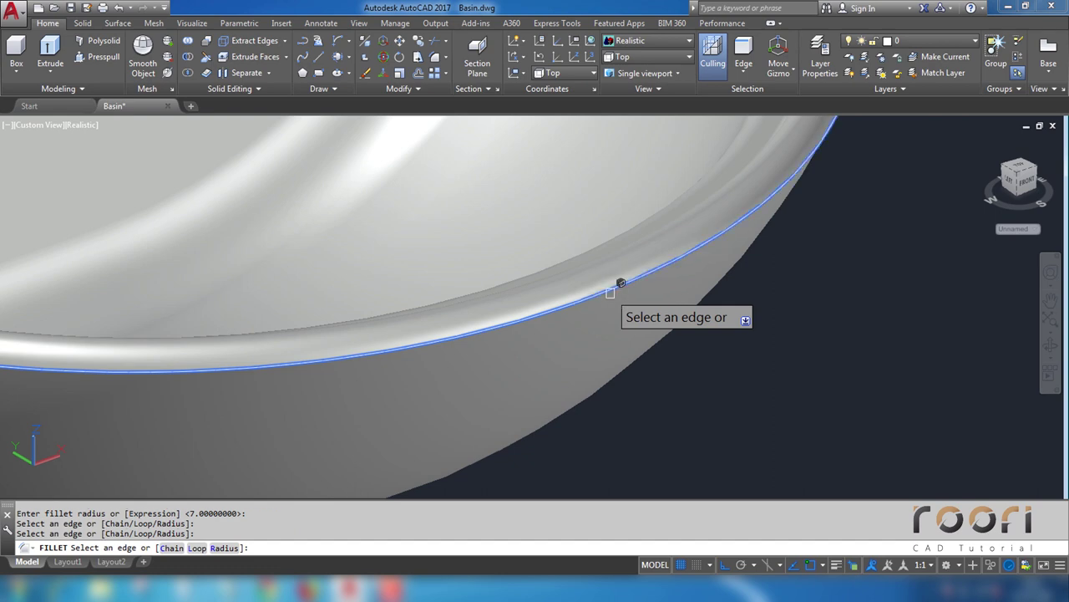
{"action": "scroll", "coordinate": [620, 282], "scroll_direction": "down", "scroll_amount": 1}
{"action": "scroll", "coordinate": [529, 300], "scroll_direction": "down", "scroll_amount": 3}
{"action": "scroll", "coordinate": [585, 276], "scroll_direction": "down", "scroll_amount": 1}
{"action": "middle_click_drag", "start_coordinate": [601, 263], "coordinate": [449, 241], "text": "shift"}
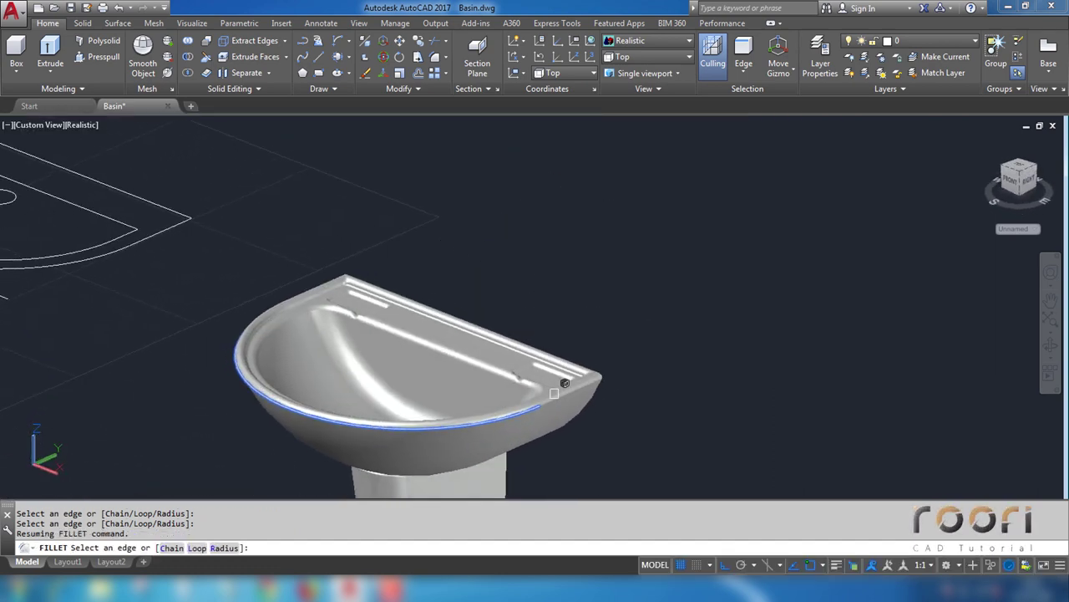
{"action": "scroll", "coordinate": [555, 381], "scroll_direction": "up", "scroll_amount": 2}
{"action": "scroll", "coordinate": [553, 379], "scroll_direction": "up", "scroll_amount": 3}
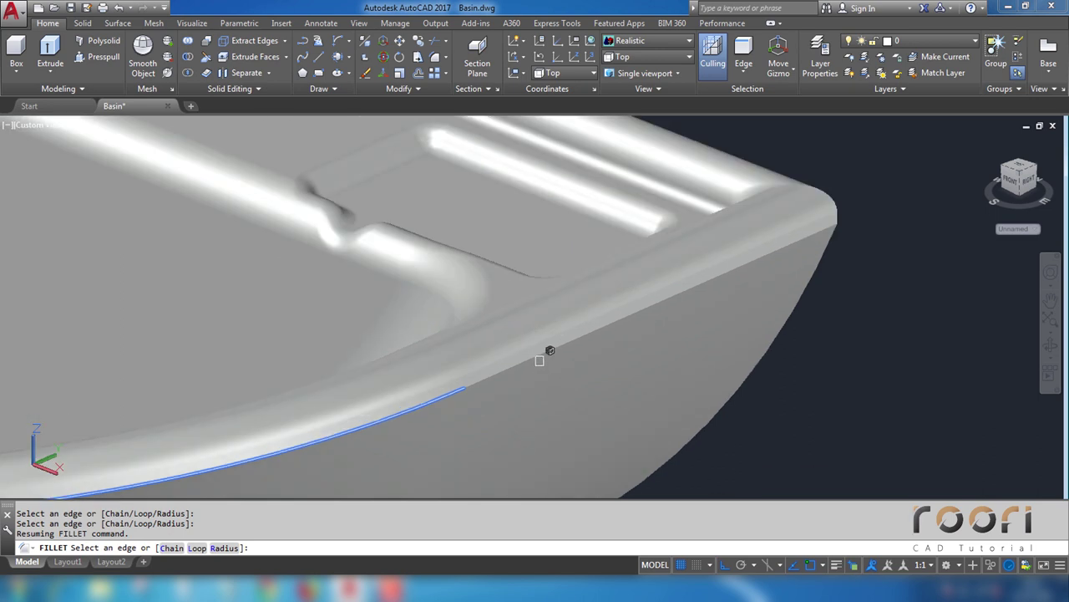
{"action": "left_click", "coordinate": [539, 357]}
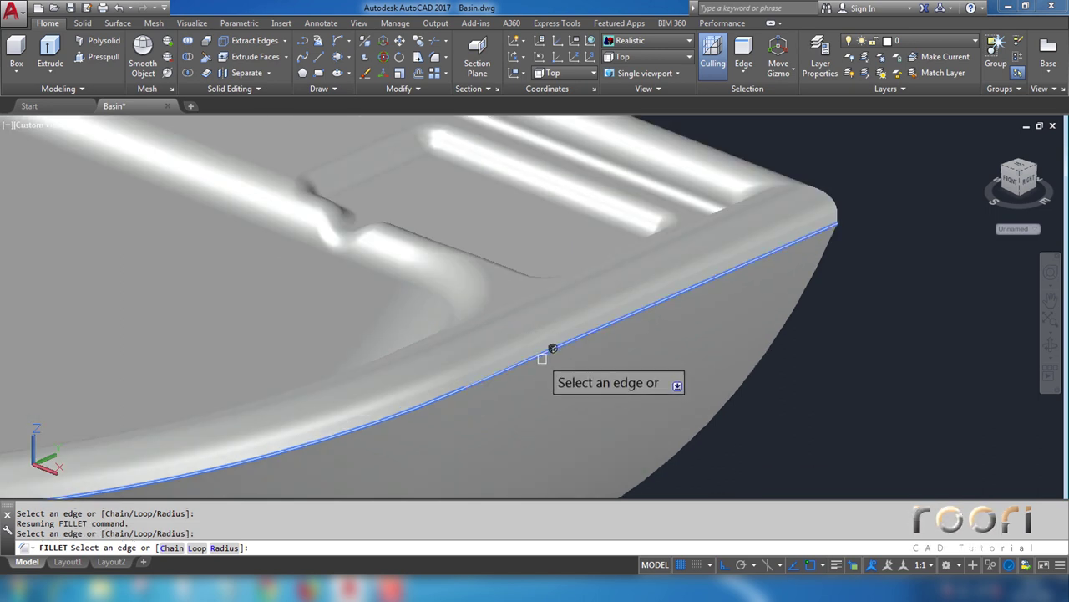
{"action": "key", "text": "Return"}
{"action": "key", "text": "Return"}
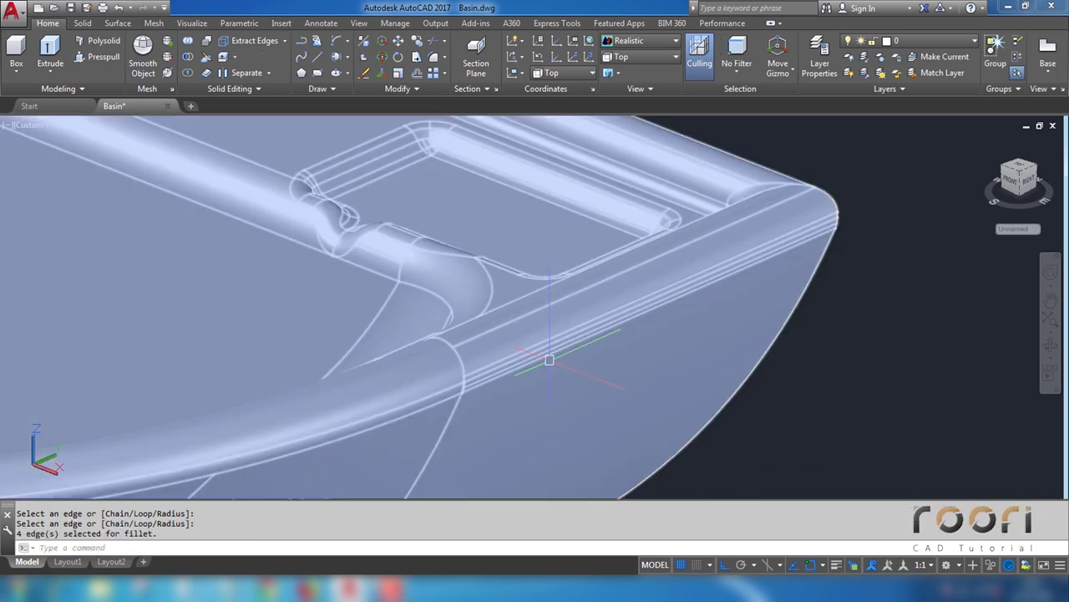
{"action": "key", "text": "Escape"}
Step: Zoom out and pan the whole filleted basin into view
{"action": "scroll", "coordinate": [632, 334], "scroll_direction": "down", "scroll_amount": 2}
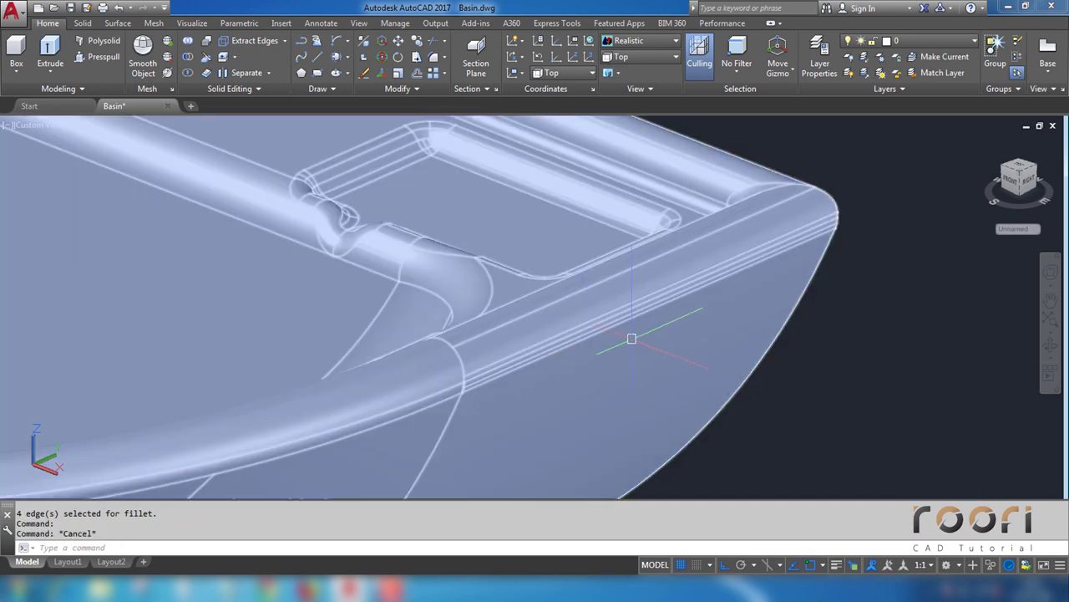
{"action": "scroll", "coordinate": [743, 291], "scroll_direction": "down", "scroll_amount": 1}
{"action": "scroll", "coordinate": [743, 291], "scroll_direction": "down", "scroll_amount": 3}
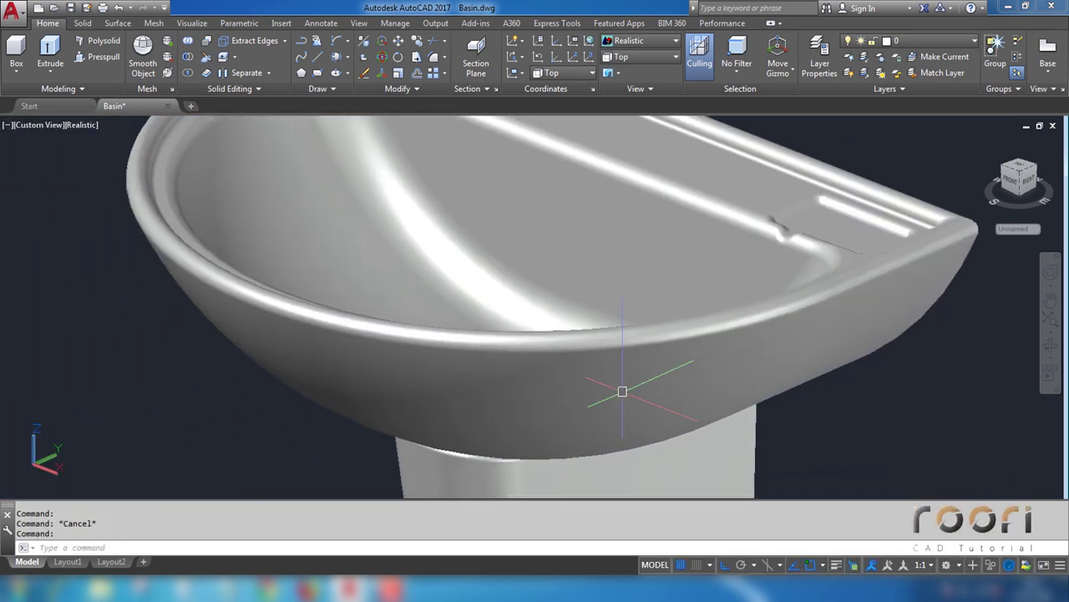
{"action": "mouse_move", "coordinate": [621, 389]}
{"action": "middle_mouse_down"}
{"action": "mouse_move", "coordinate": [303, 350]}
{"action": "mouse_move", "coordinate": [473, 320]}
{"action": "mouse_move", "coordinate": [409, 342]}
{"action": "mouse_move", "coordinate": [215, 362]}
{"action": "mouse_move", "coordinate": [158, 429]}
{"action": "mouse_move", "coordinate": [96, 363]}
{"action": "mouse_move", "coordinate": [108, 320]}
{"action": "mouse_move", "coordinate": [237, 308]}
{"action": "mouse_move", "coordinate": [350, 321]}
{"action": "mouse_move", "coordinate": [468, 362]}
{"action": "mouse_move", "coordinate": [437, 387]}
{"action": "mouse_move", "coordinate": [568, 403]}
{"action": "mouse_move", "coordinate": [671, 326]}
{"action": "mouse_move", "coordinate": [654, 350]}
{"action": "mouse_move", "coordinate": [418, 348]}
{"action": "mouse_move", "coordinate": [359, 374]}
{"action": "mouse_move", "coordinate": [385, 335]}
{"action": "middle_mouse_up"}
Step: Switch to 2D Wireframe in the Top view and pan the basin outline into view
{"action": "scroll", "coordinate": [429, 298], "scroll_direction": "down", "scroll_amount": 3}
{"action": "middle_click_drag", "start_coordinate": [430, 299], "coordinate": [449, 343], "text": "shift"}
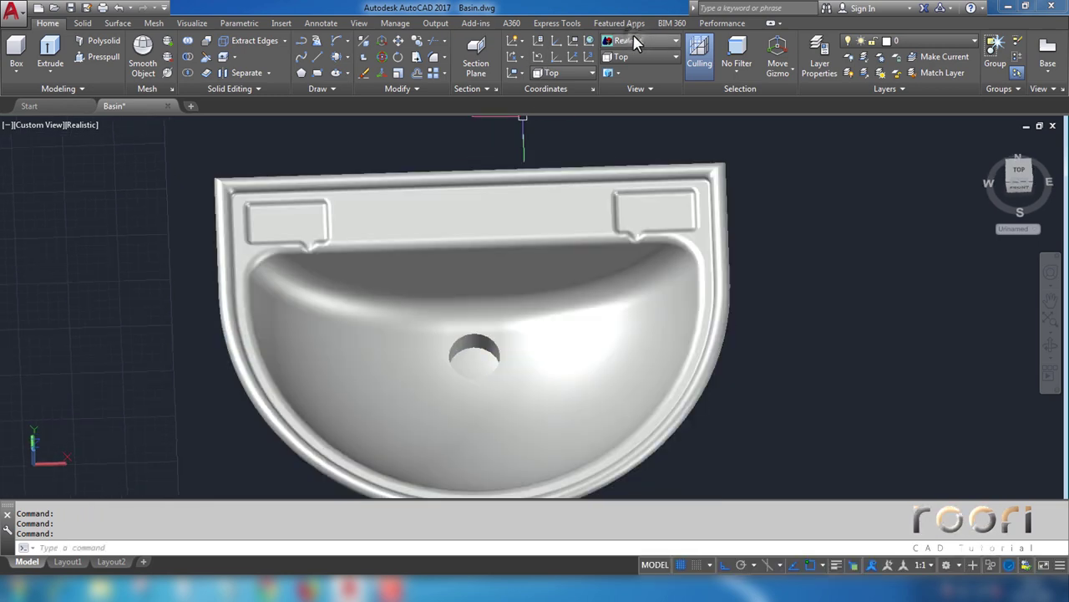
{"action": "left_click", "coordinate": [636, 42]}
{"action": "left_click", "coordinate": [630, 59]}
{"action": "left_click", "coordinate": [636, 56]}
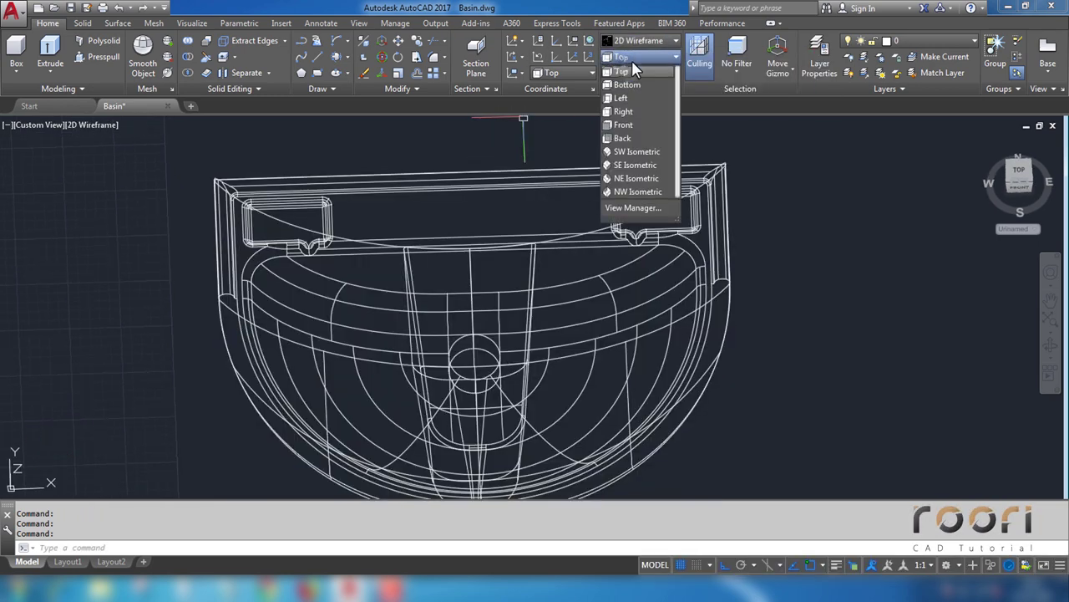
{"action": "left_click", "coordinate": [625, 71]}
{"action": "middle_click_drag", "start_coordinate": [239, 334], "coordinate": [421, 340]}
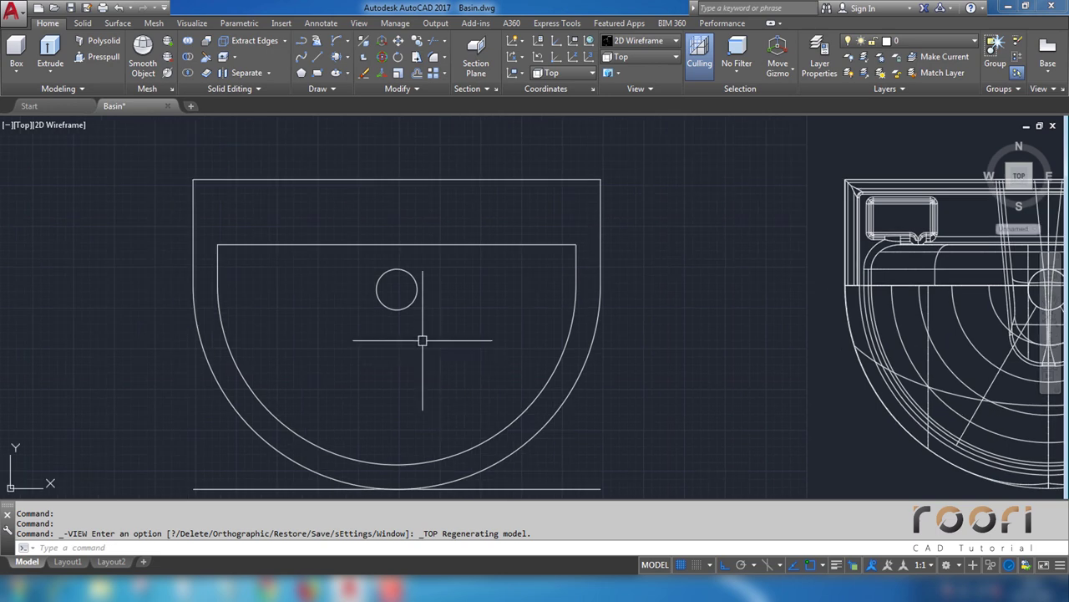
{"action": "type", "text": "CO"}
Step: Copy the drain-hole circle 800 units to the left
{"action": "key", "text": "Return"}
{"action": "left_click", "coordinate": [411, 302]}
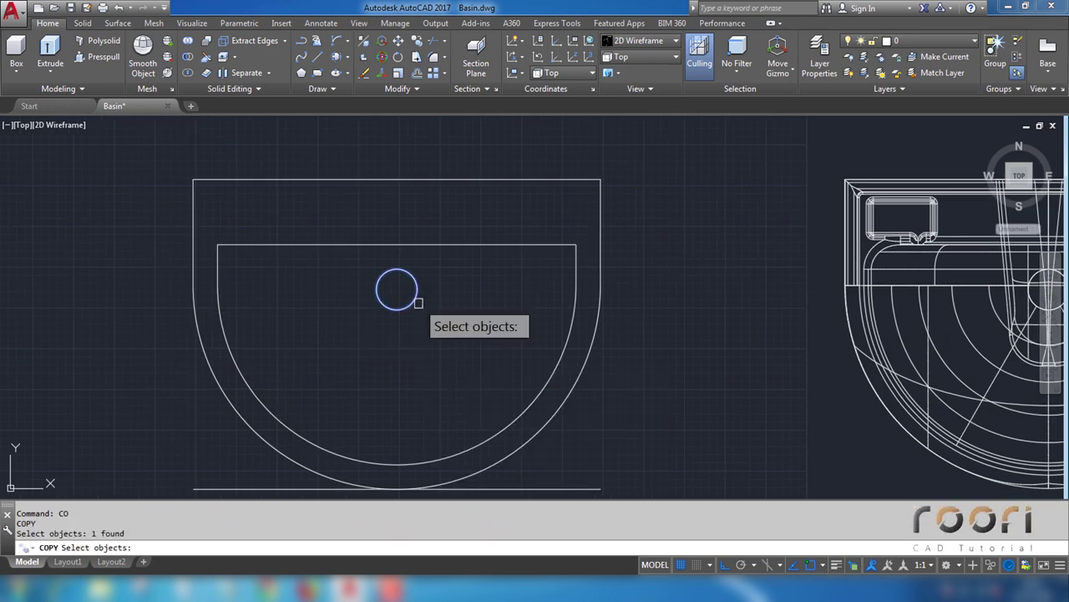
{"action": "key", "text": "Return"}
{"action": "left_click", "coordinate": [450, 338]}
{"action": "type", "text": "800"}
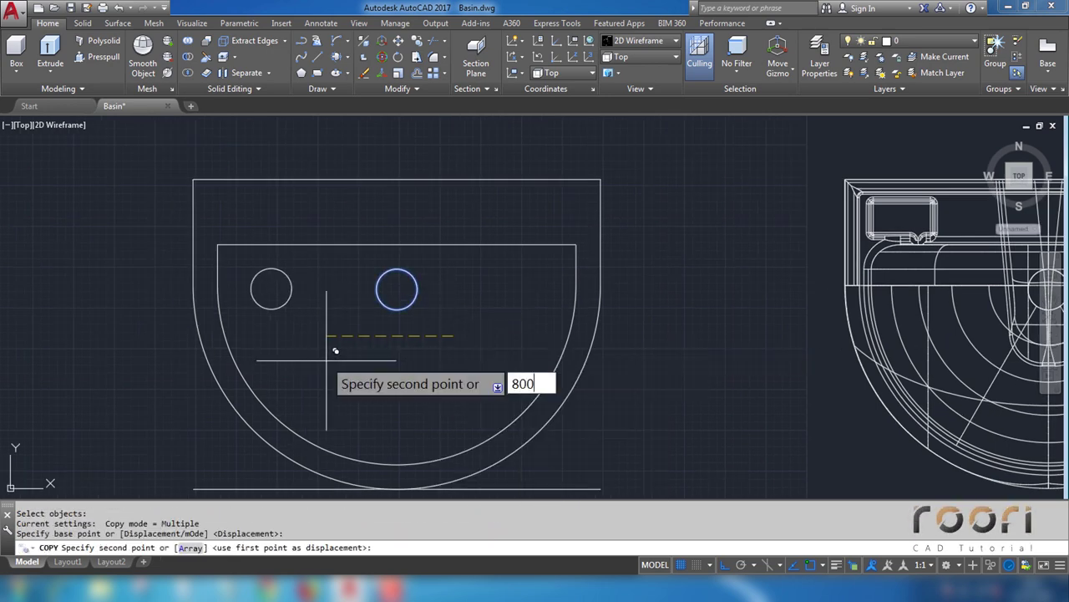
{"action": "key", "text": "Return"}
{"action": "key", "text": "Return"}
{"action": "scroll", "coordinate": [312, 373], "scroll_direction": "down", "scroll_amount": 2}
{"action": "middle_click_drag", "start_coordinate": [312, 373], "coordinate": [430, 330]}
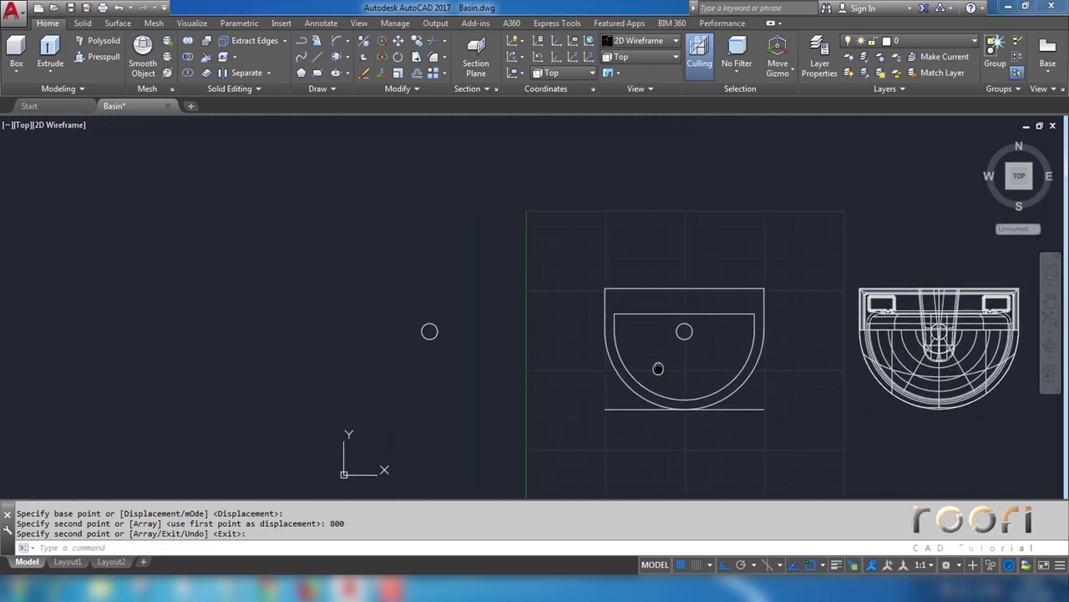
{"action": "scroll", "coordinate": [430, 330], "scroll_direction": "down", "scroll_amount": 2}
{"action": "scroll", "coordinate": [430, 329], "scroll_direction": "up", "scroll_amount": 5}
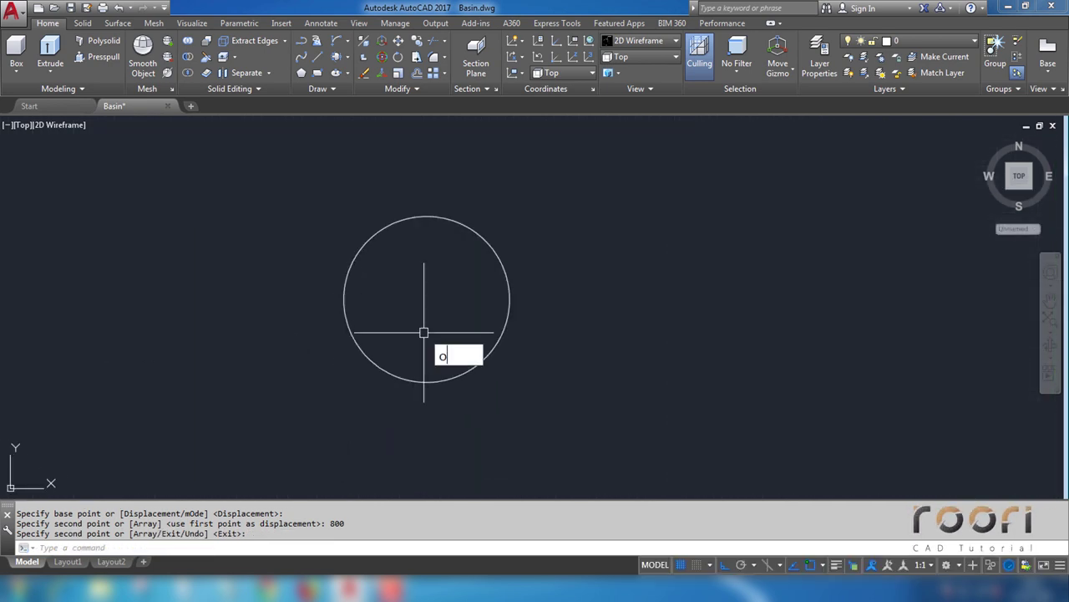
Step: Offset the circle 8 units inward, then offset that copy 1 unit further inward
{"action": "key", "text": "Return"}
{"action": "type", "text": "8"}
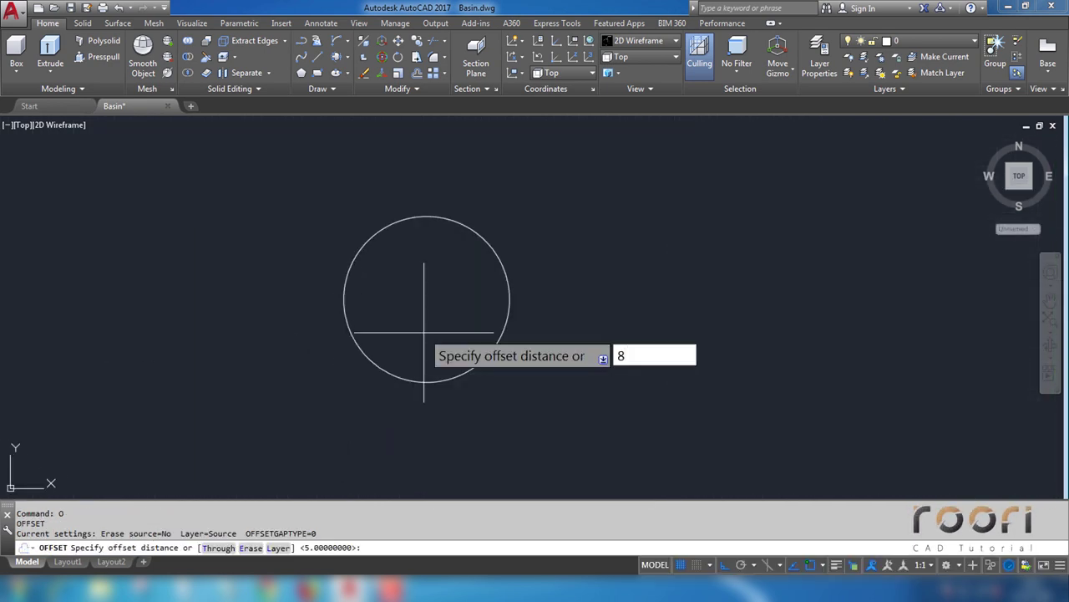
{"action": "key", "text": "Return"}
{"action": "left_click", "coordinate": [370, 235]}
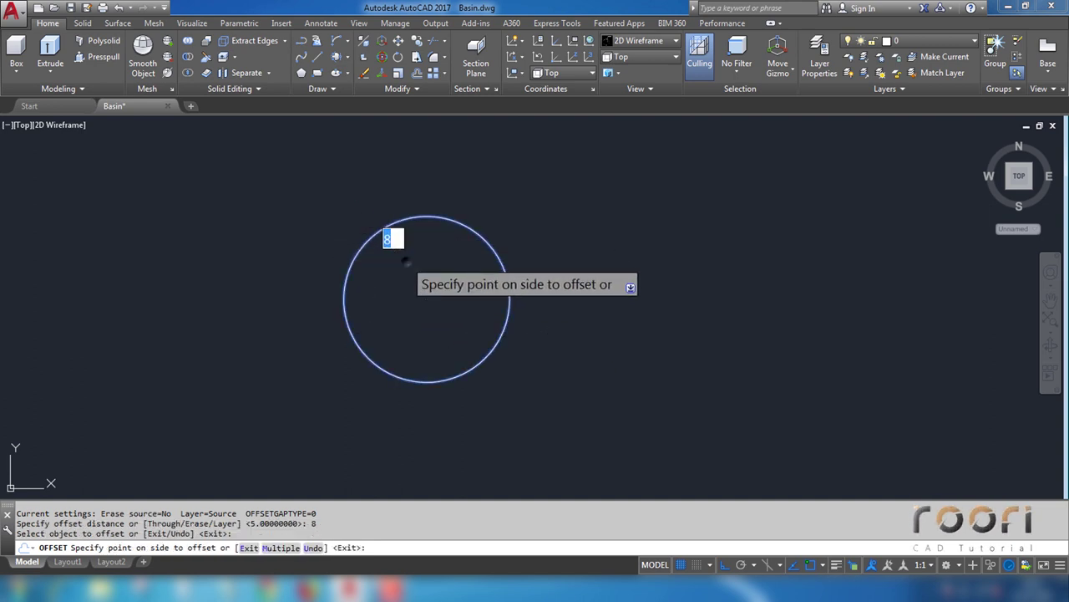
{"action": "left_click", "coordinate": [405, 261]}
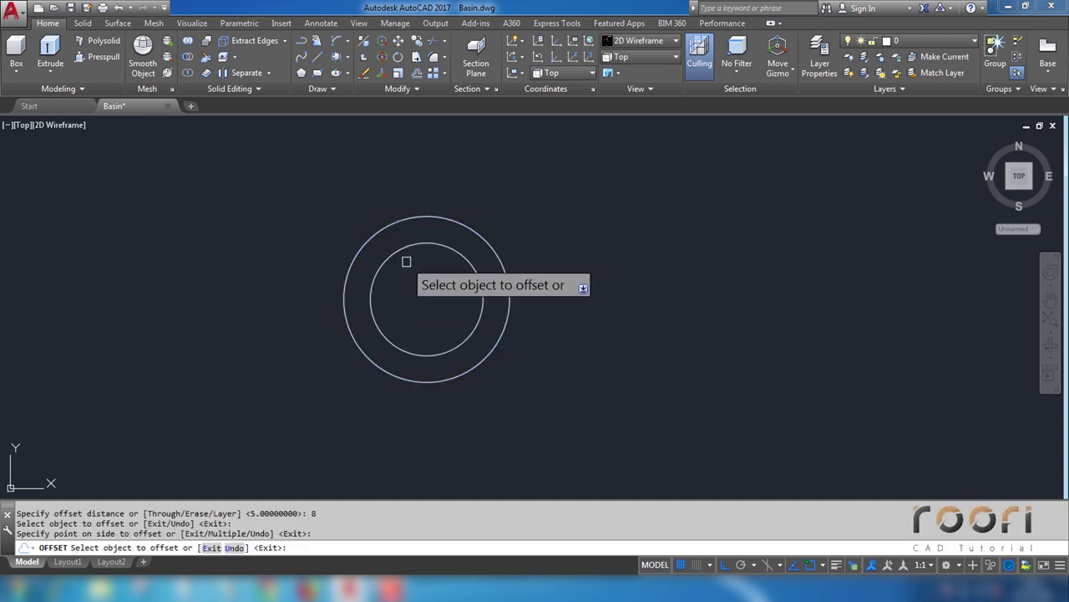
{"action": "key", "text": "Return"}
{"action": "key", "text": "Return"}
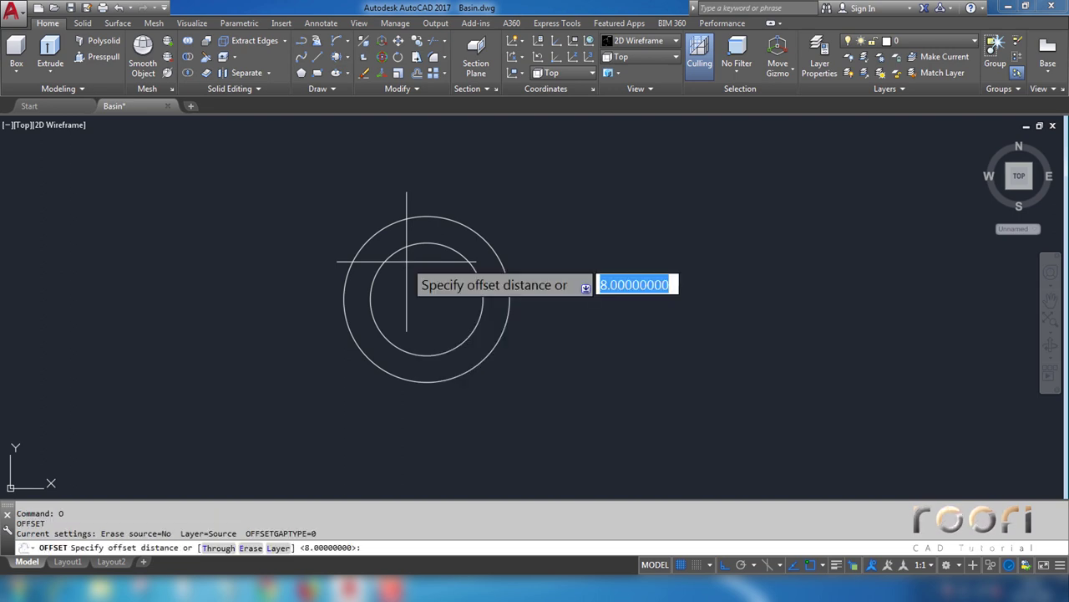
{"action": "type", "text": "1"}
{"action": "key", "text": "Return"}
{"action": "left_click", "coordinate": [404, 248]}
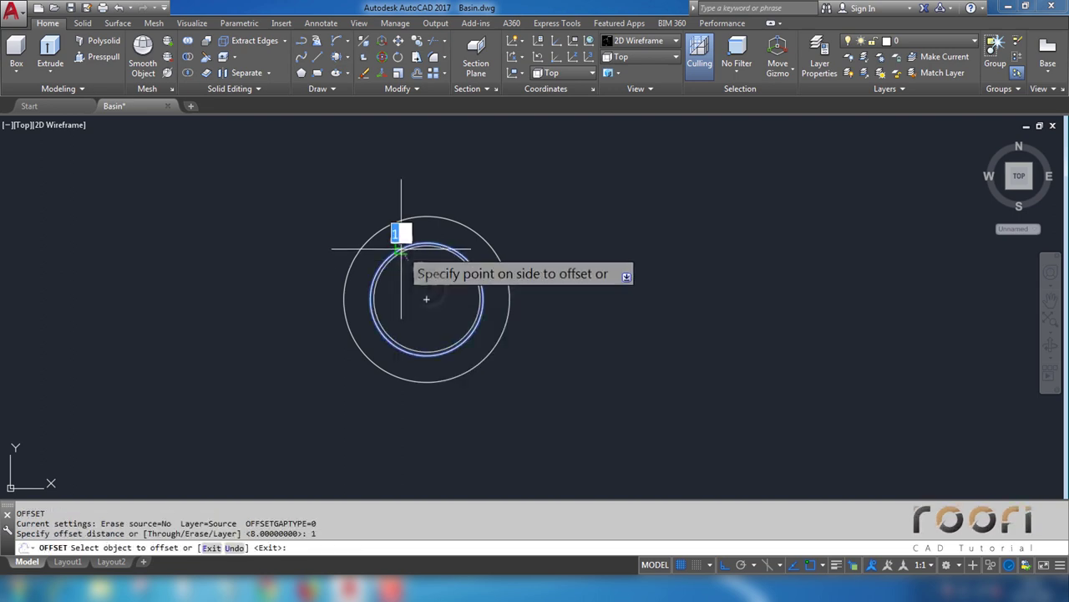
{"action": "left_click", "coordinate": [427, 286]}
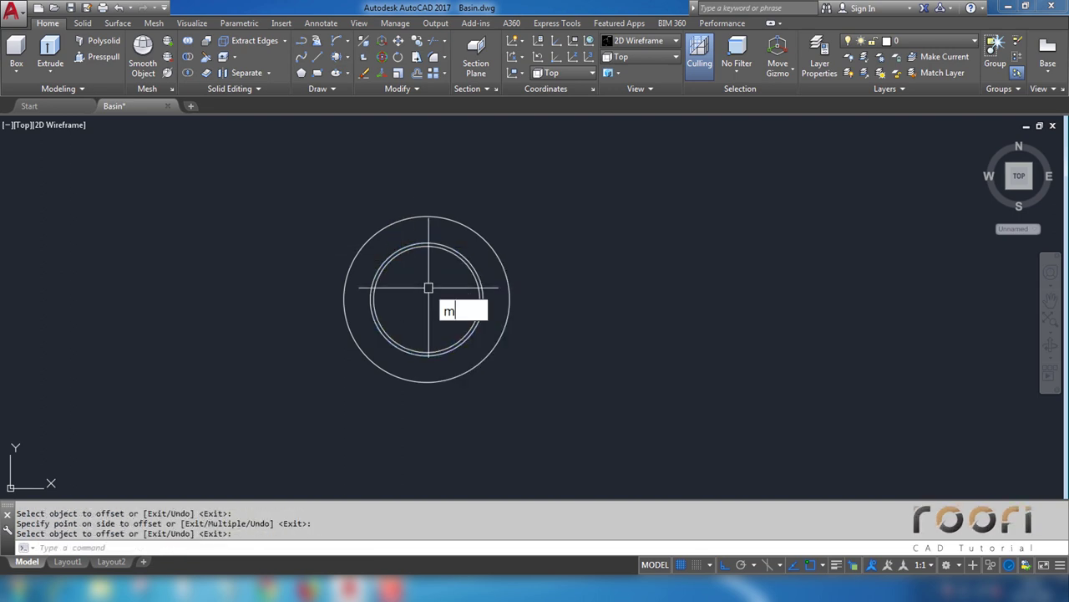
Step: Move the innermost circle out to the left of the ring
{"action": "key", "text": "Return"}
{"action": "scroll", "coordinate": [383, 309], "scroll_direction": "up", "scroll_amount": 5}
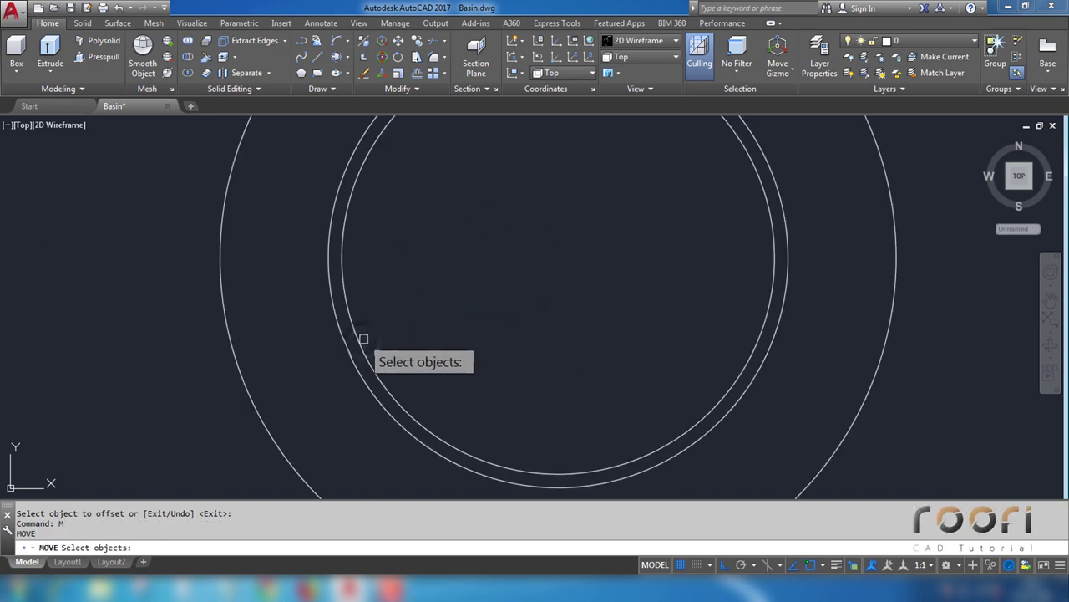
{"action": "left_click", "coordinate": [364, 339]}
{"action": "key", "text": "Return"}
{"action": "scroll", "coordinate": [602, 279], "scroll_direction": "down", "scroll_amount": 4}
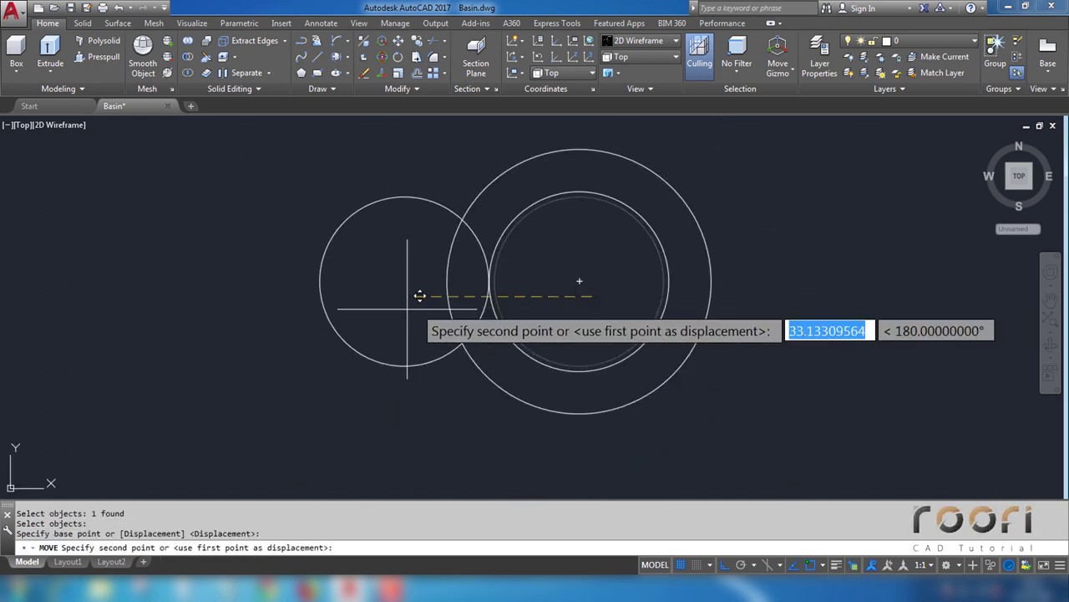
{"action": "left_click", "coordinate": [284, 314]}
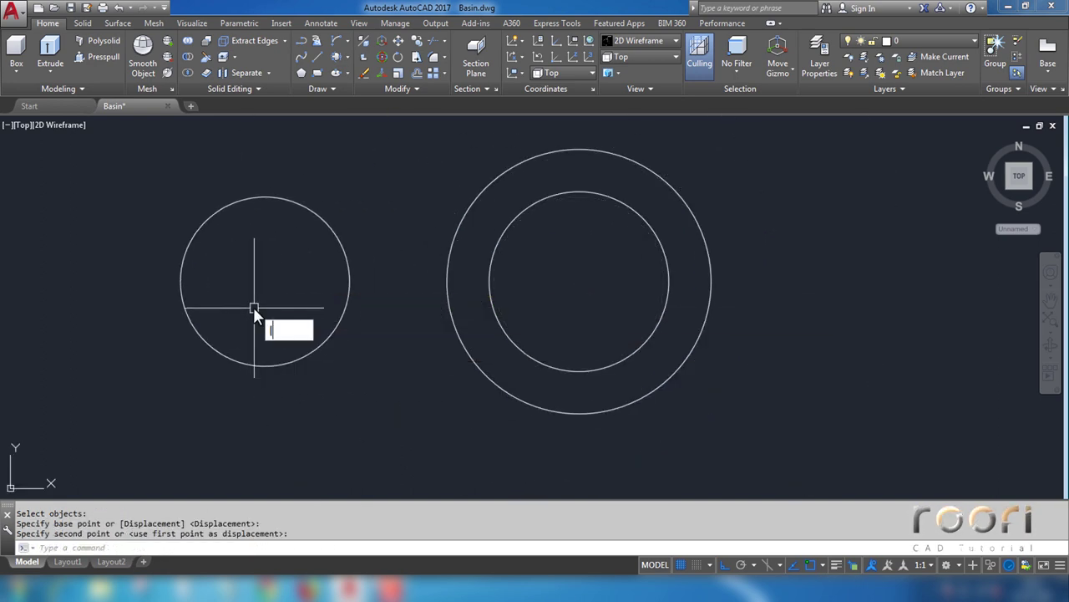
{"action": "type", "text": "L"}
Step: Draw a horizontal line from the small circle's left quadrant to its centre, then erase the circle
{"action": "key", "text": "Return"}
{"action": "left_click", "coordinate": [182, 281]}
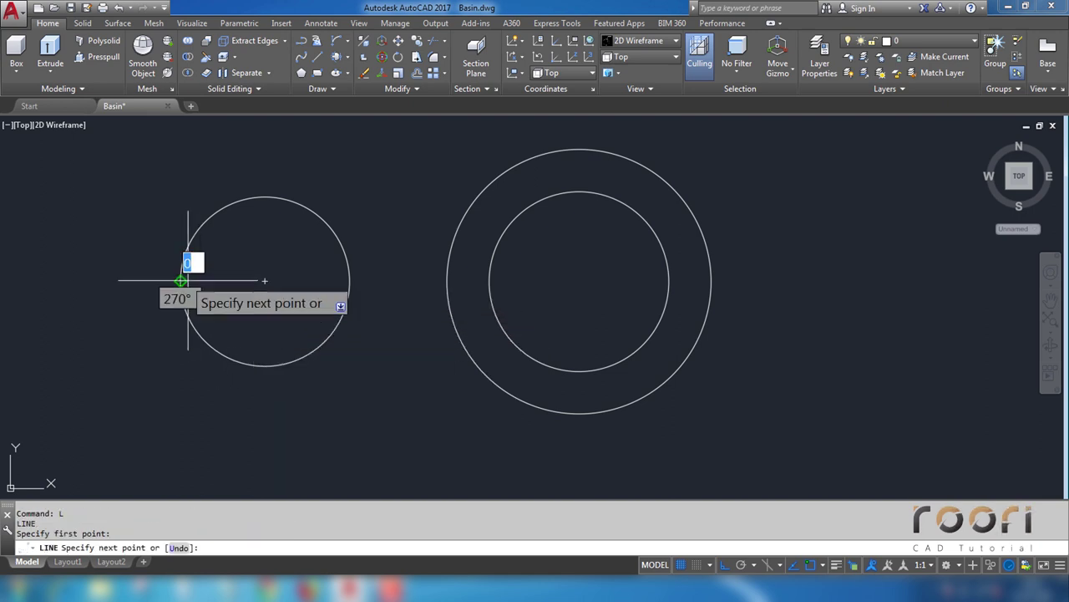
{"action": "left_click", "coordinate": [265, 281]}
{"action": "key", "text": "Return"}
{"action": "left_click_drag", "start_coordinate": [305, 239], "coordinate": [283, 198]}
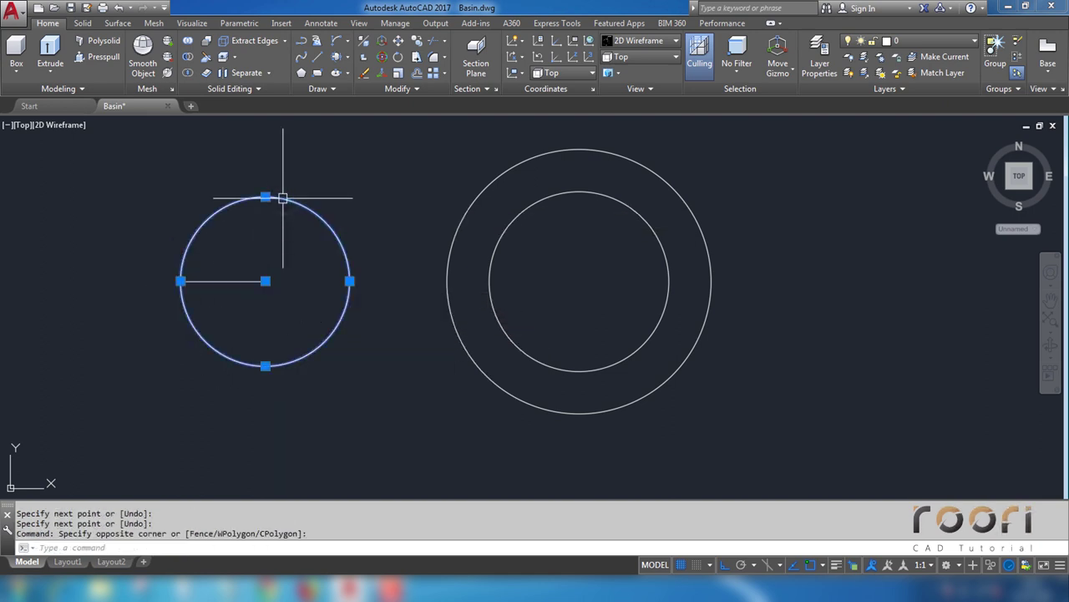
{"action": "key", "text": "Delete"}
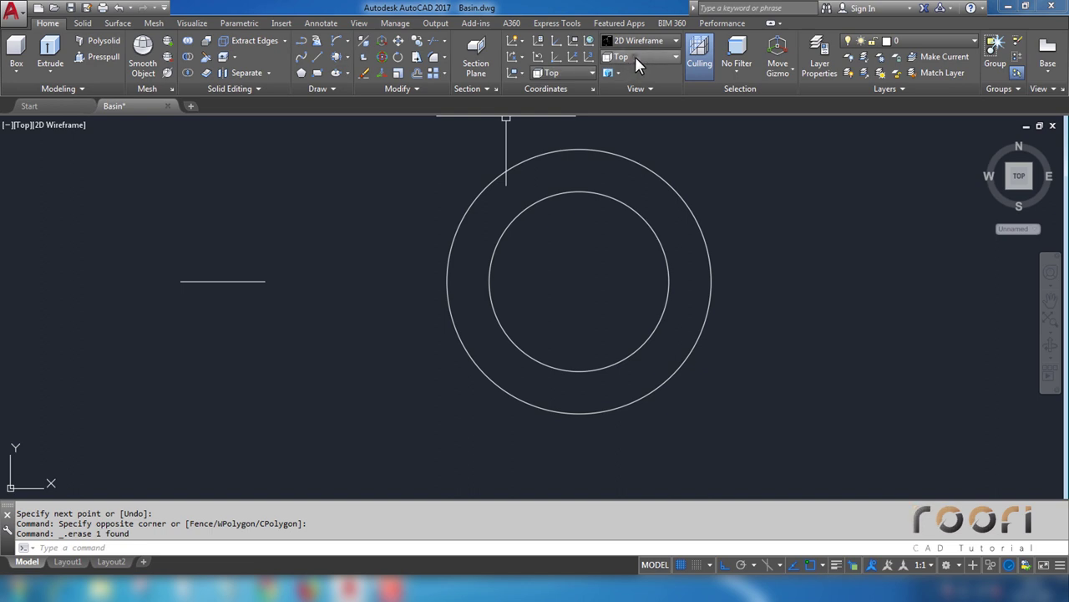
Step: Switch to the Front view and offset the horizontal line 5 units upward
{"action": "left_click", "coordinate": [635, 56]}
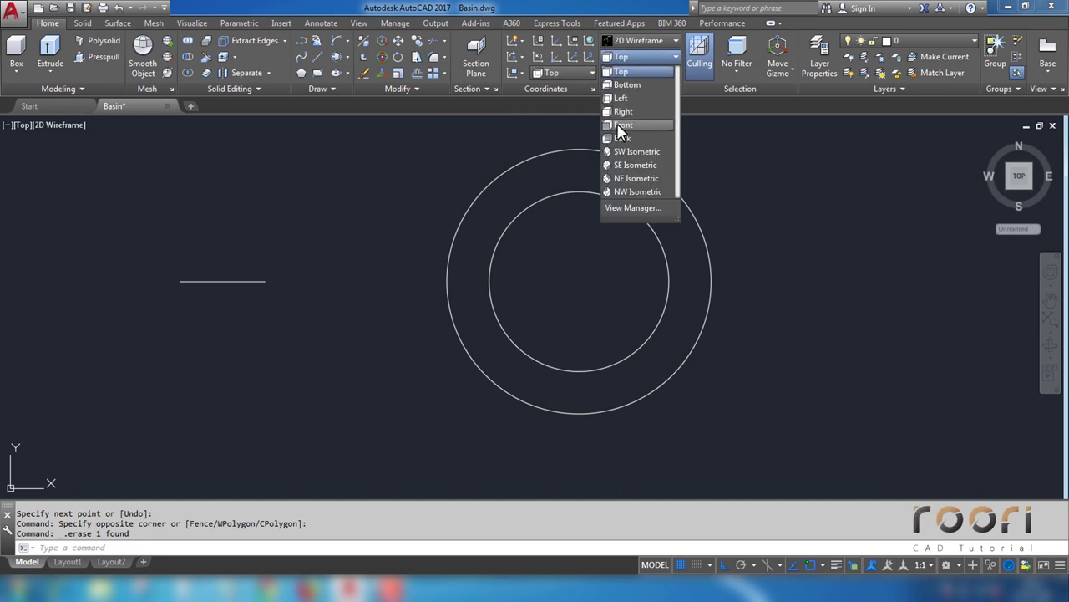
{"action": "left_click", "coordinate": [620, 126]}
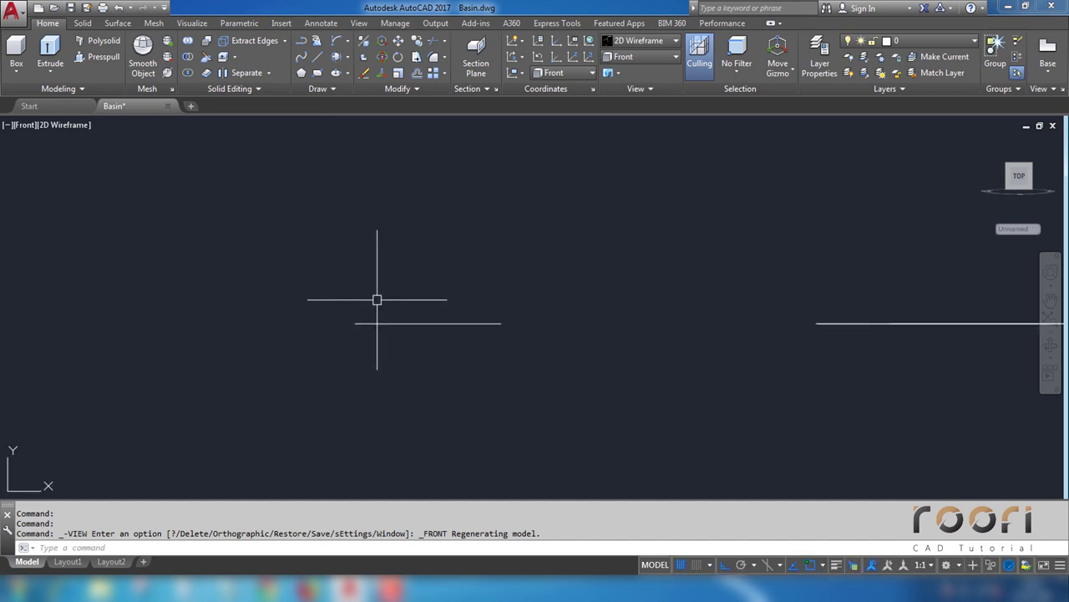
{"action": "type", "text": "O"}
{"action": "key", "text": "Return"}
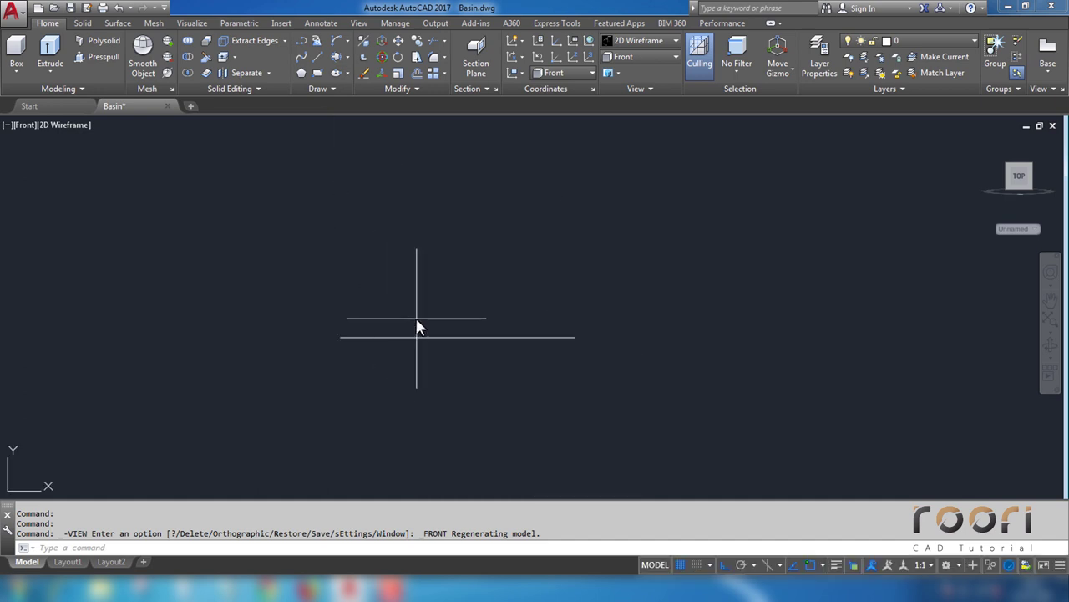
{"action": "type", "text": "5"}
{"action": "key", "text": "Return"}
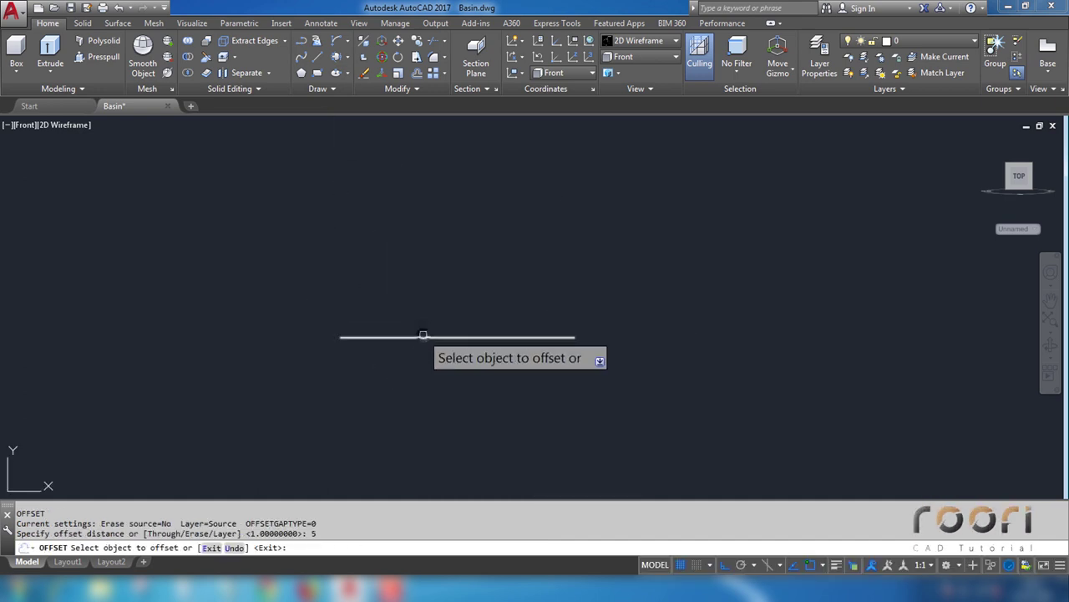
{"action": "left_click", "coordinate": [424, 337]}
{"action": "left_click", "coordinate": [438, 294]}
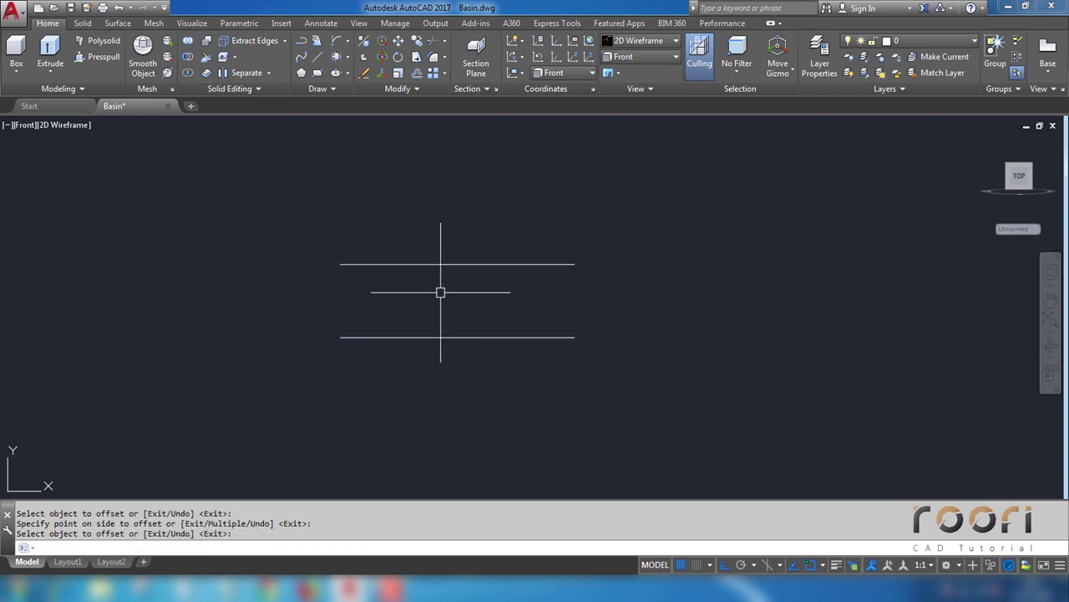
{"action": "type", "text": "O"}
Step: Offset the bottom line 3 units upward to make a middle line
{"action": "key", "text": "Return"}
{"action": "type", "text": "O"}
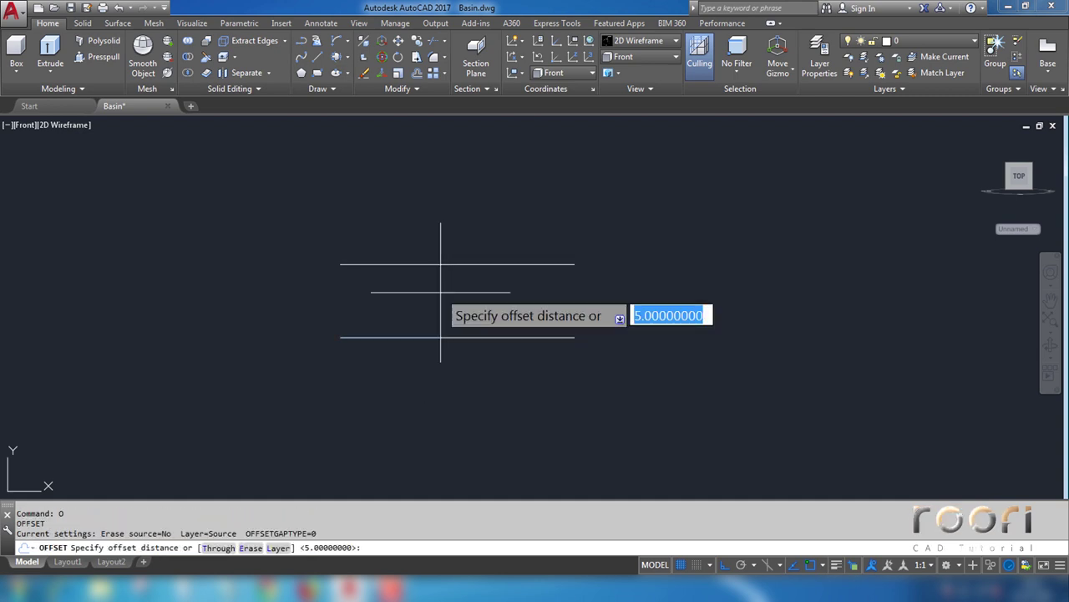
{"action": "type", "text": "3"}
{"action": "key", "text": "Return"}
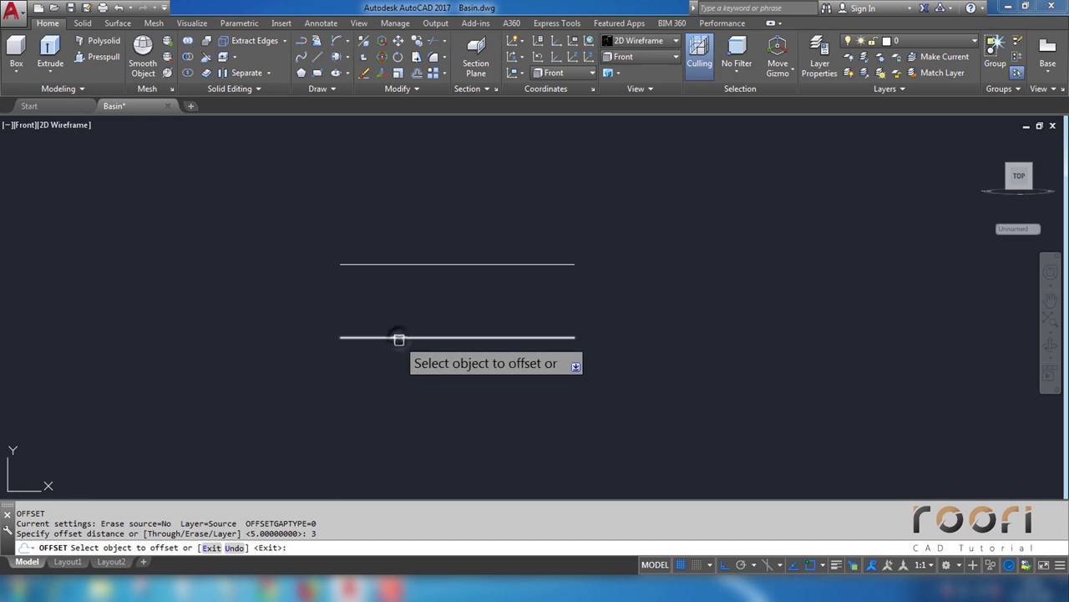
{"action": "left_click", "coordinate": [401, 337]}
{"action": "left_click", "coordinate": [406, 310]}
{"action": "key", "text": "Return"}
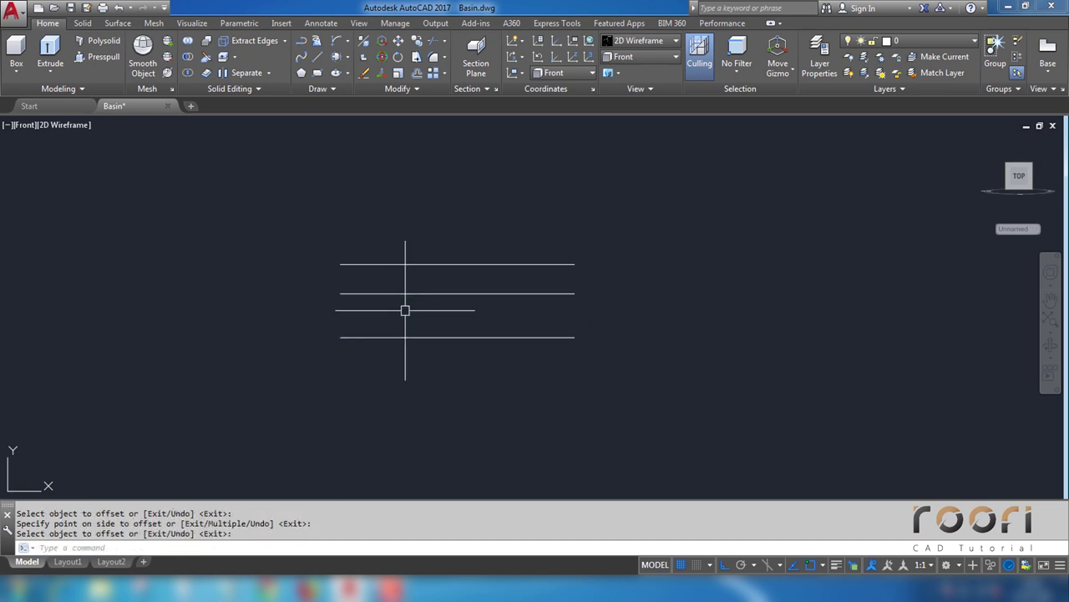
{"action": "left_click", "coordinate": [349, 41]}
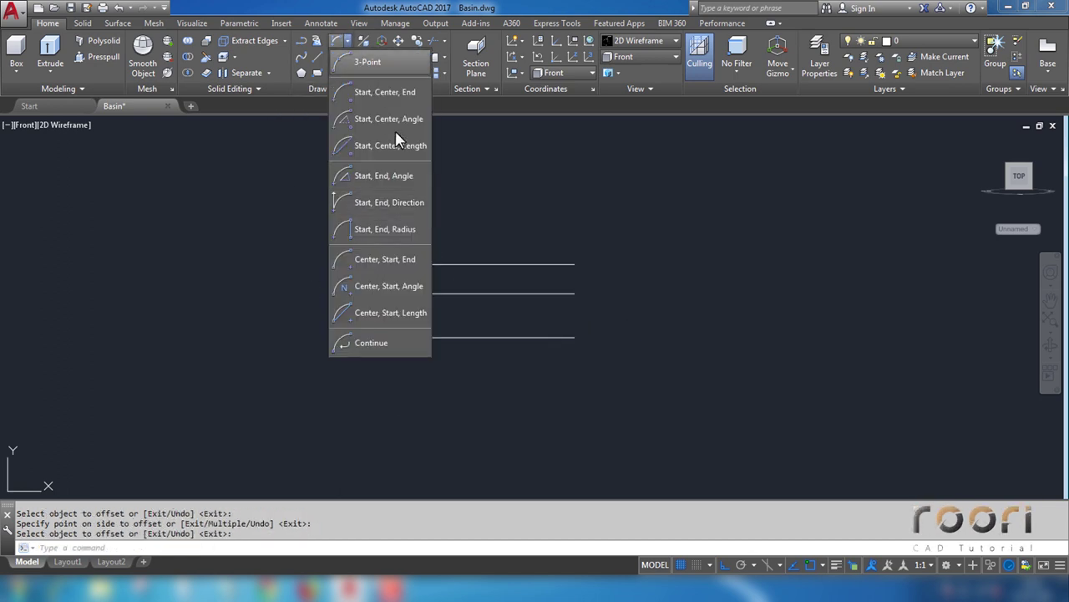
Step: Draw a start-end-direction arc from the top line's right end to the middle line's left end, then erase both helper lines
{"action": "left_click", "coordinate": [382, 209]}
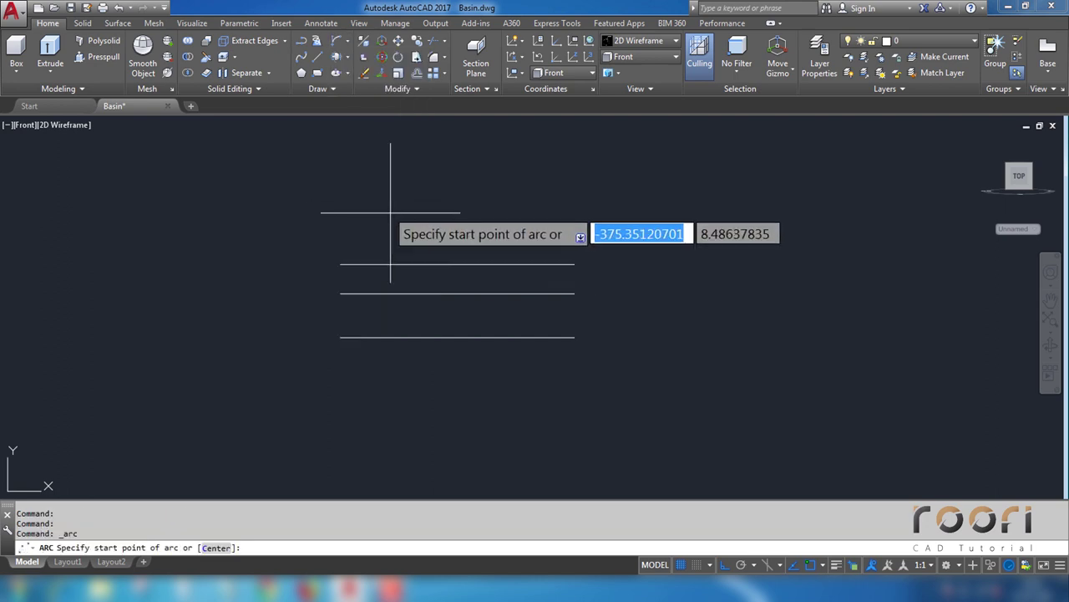
{"action": "left_click", "coordinate": [574, 264]}
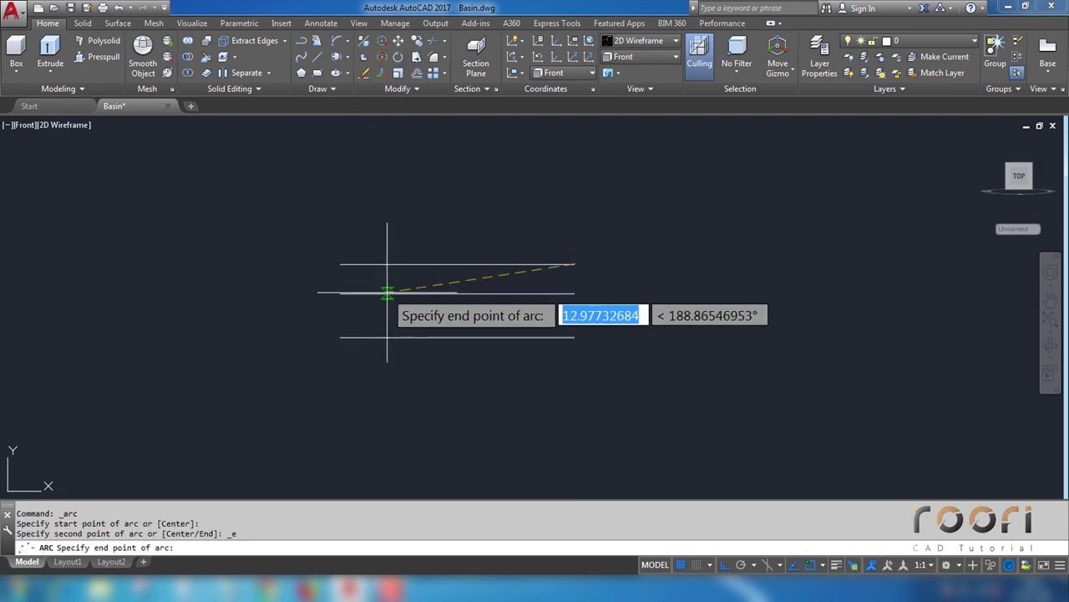
{"action": "left_click", "coordinate": [342, 292]}
{"action": "left_click", "coordinate": [276, 268]}
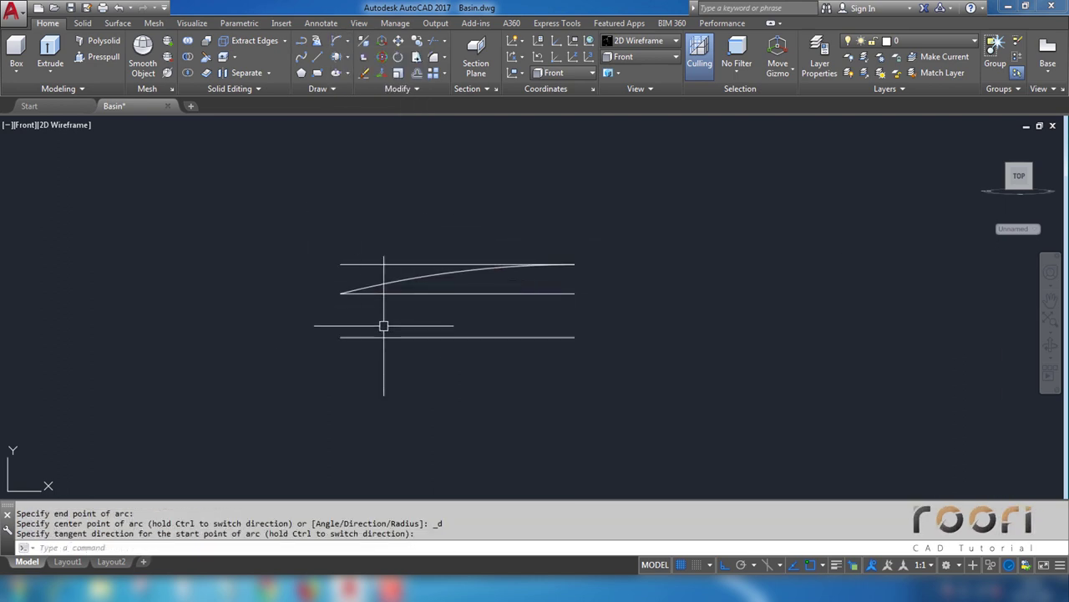
{"action": "left_click", "coordinate": [464, 293]}
{"action": "left_click", "coordinate": [410, 264]}
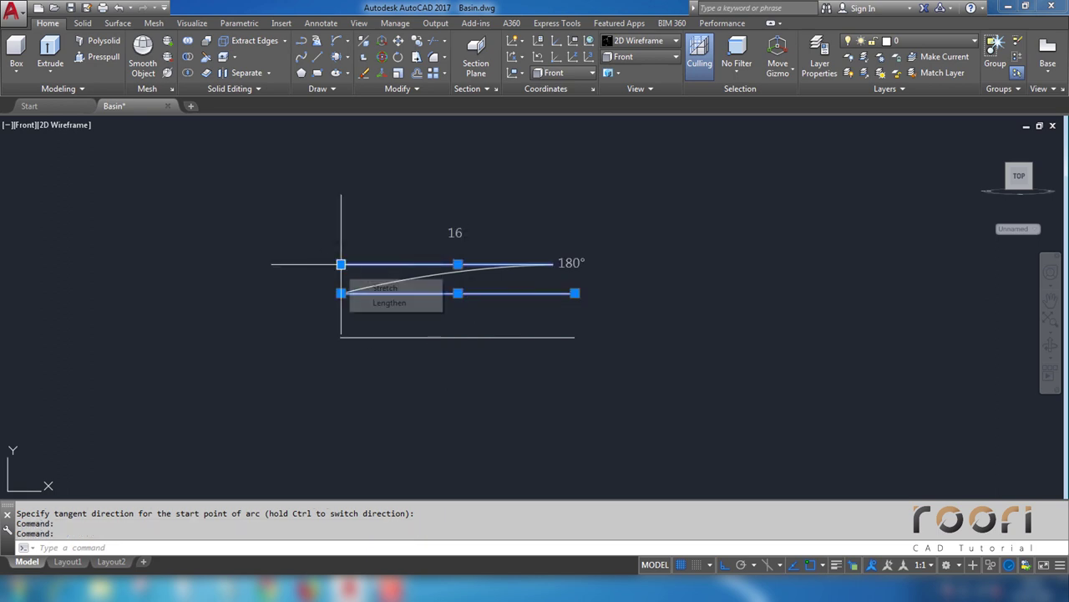
{"action": "key", "text": "Delete"}
Step: Draw vertical lines from both arc ends down to the bottom line
{"action": "type", "text": "l"}
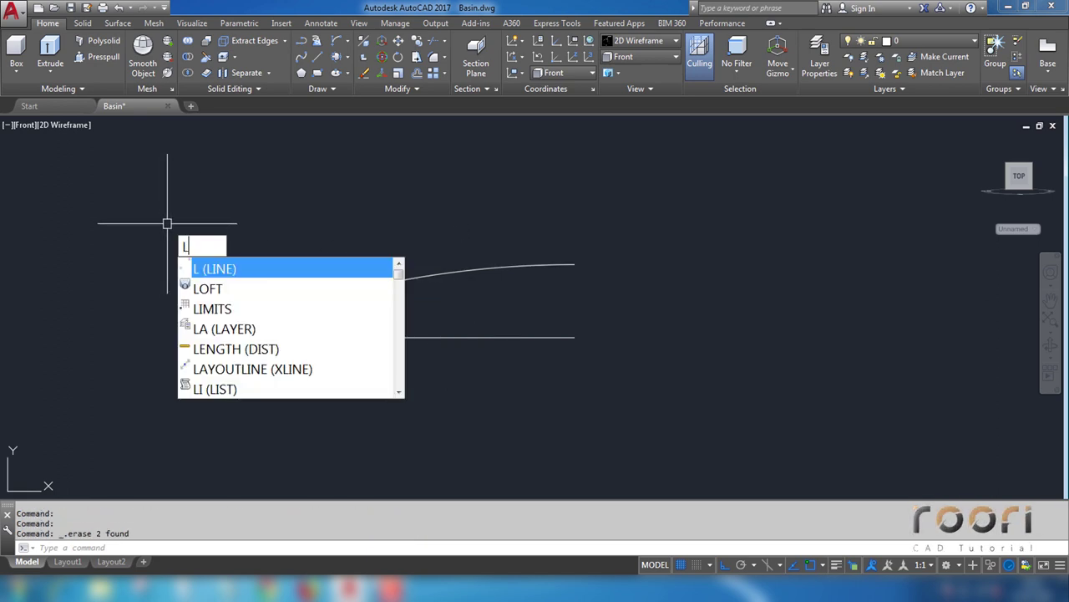
{"action": "key", "text": "Return"}
{"action": "left_click", "coordinate": [340, 292]}
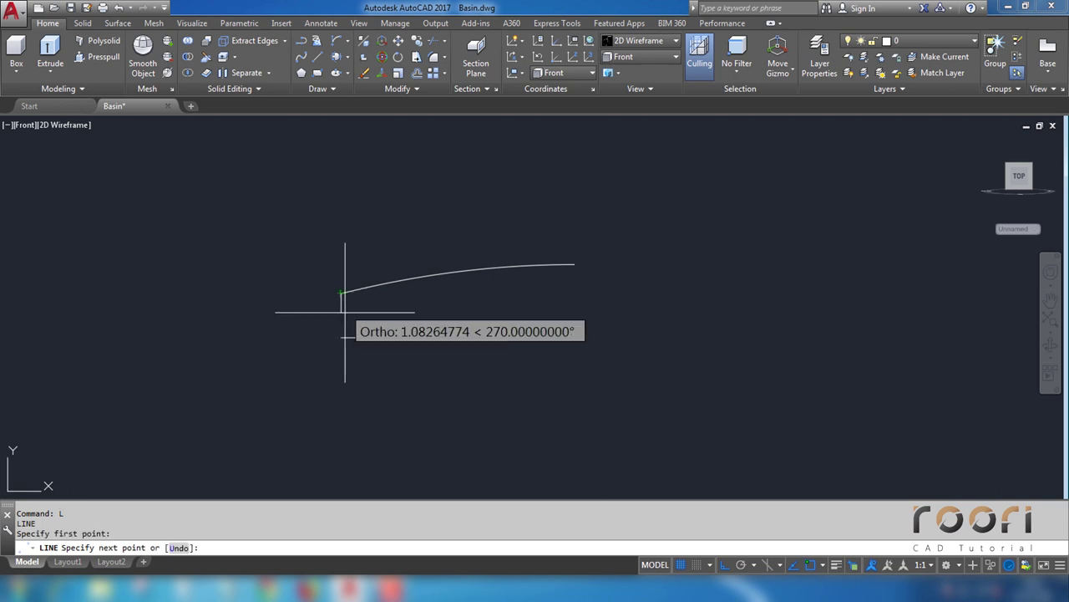
{"action": "left_click", "coordinate": [340, 336]}
{"action": "key", "text": "Return"}
{"action": "key", "text": "Return"}
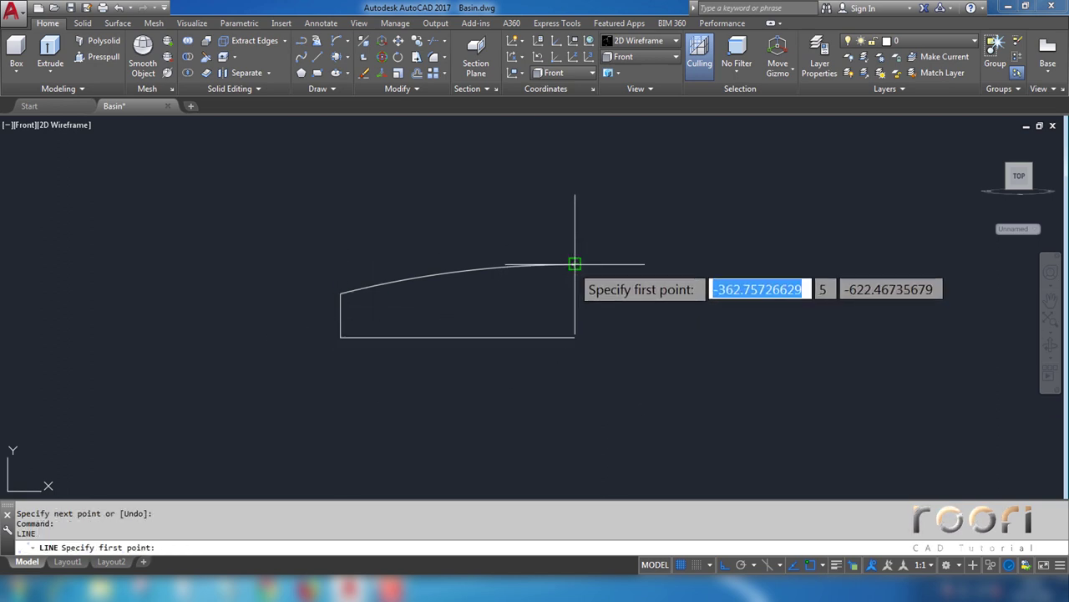
{"action": "left_click", "coordinate": [574, 266]}
{"action": "left_click", "coordinate": [574, 337]}
{"action": "key", "text": "Return"}
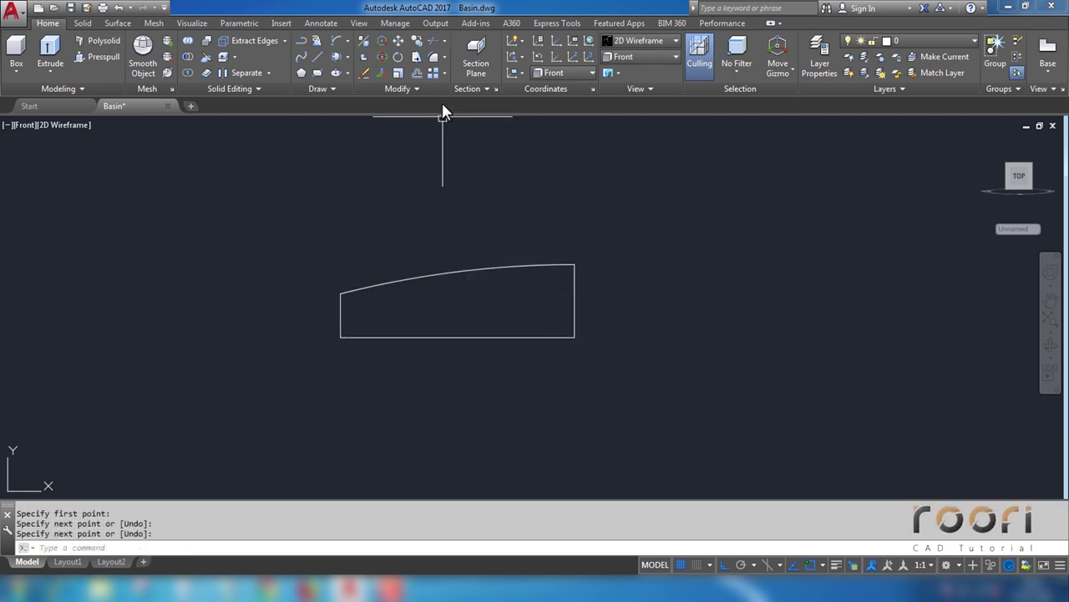
{"action": "left_click", "coordinate": [446, 59]}
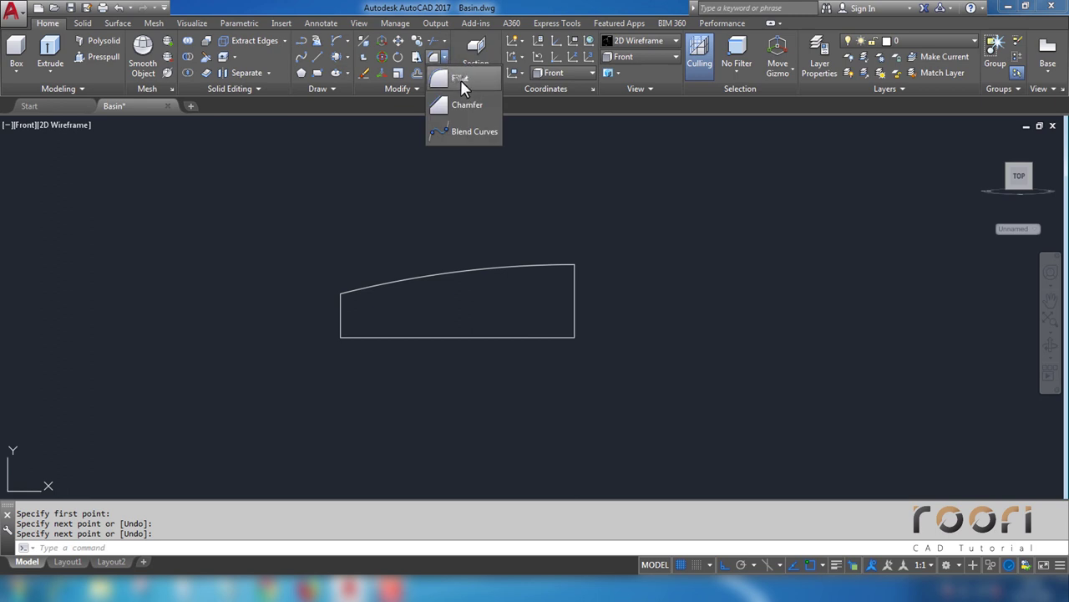
Step: Fillet the corner between the arc and the left vertical line with radius 1
{"action": "left_click", "coordinate": [461, 79]}
{"action": "key", "text": "Return"}
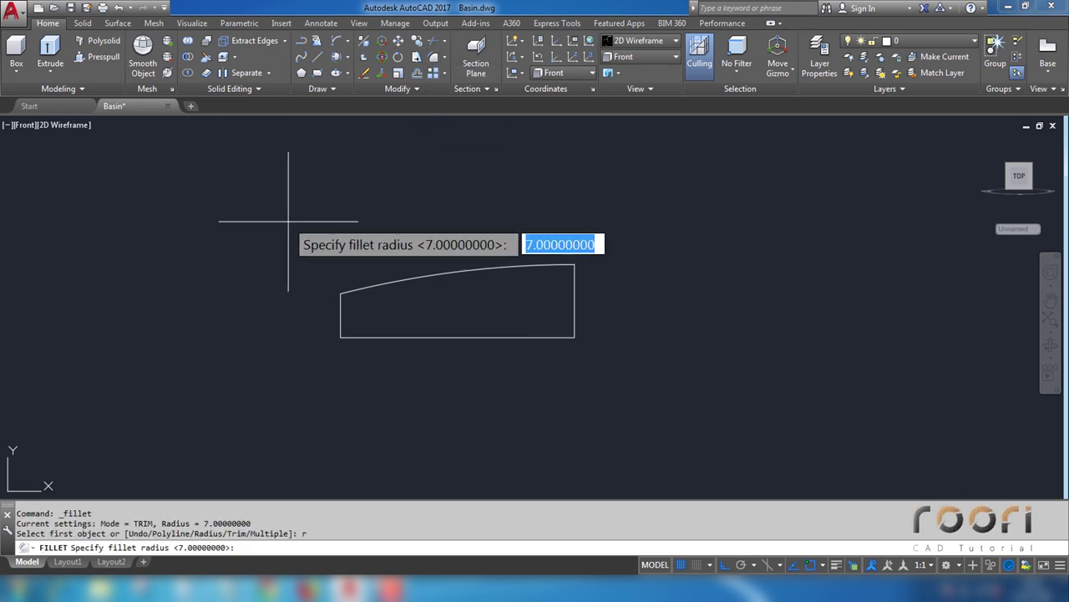
{"action": "key", "text": "Return"}
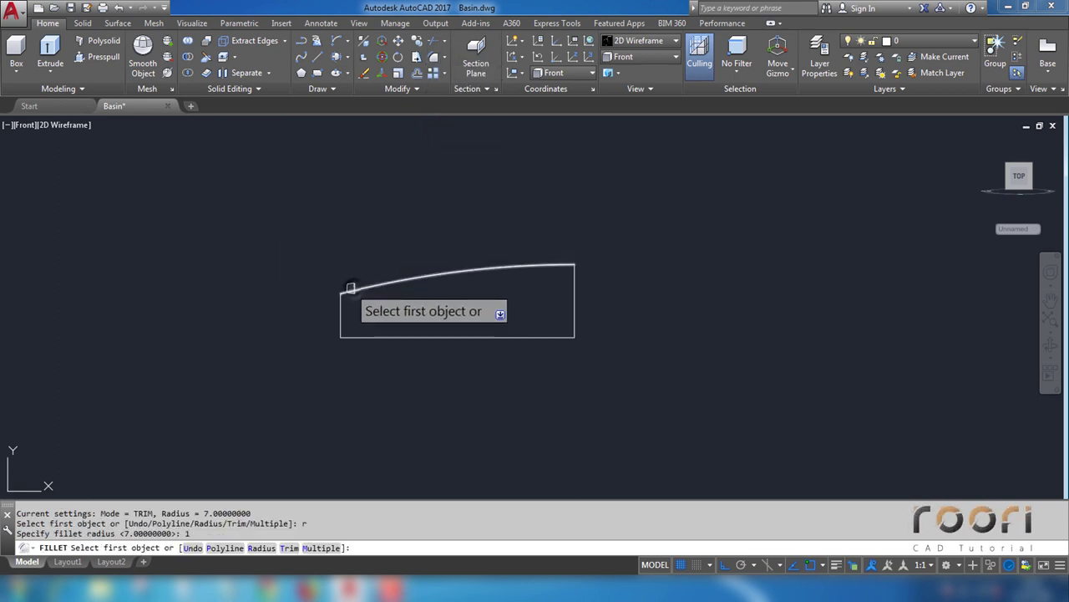
{"action": "left_click", "coordinate": [351, 288]}
{"action": "left_click", "coordinate": [343, 304]}
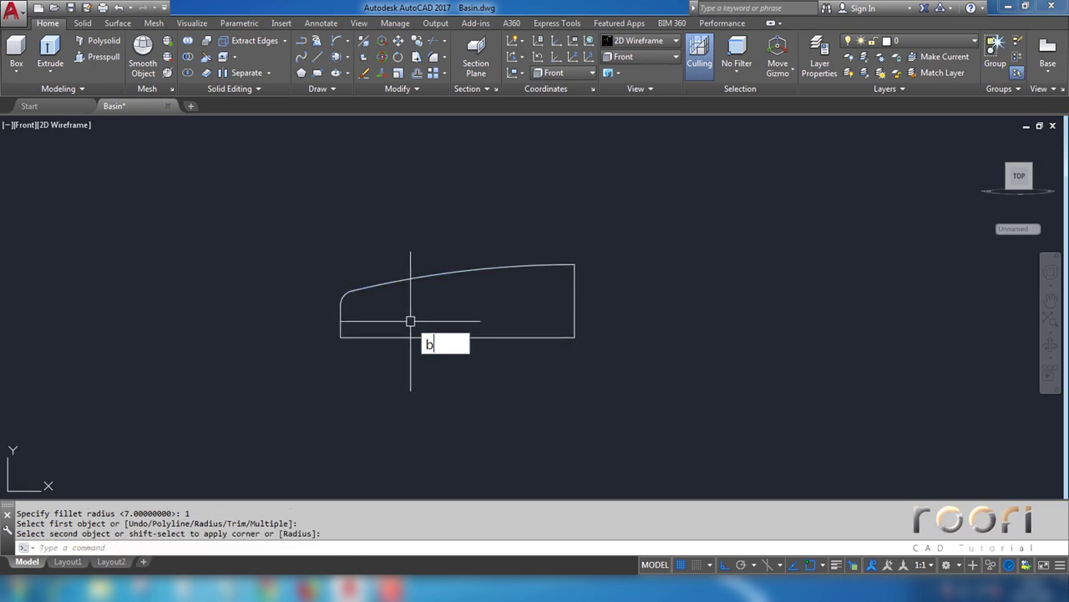
Step: Create a closed boundary polyline from inside the profile and move it to the left
{"action": "key", "text": "Return"}
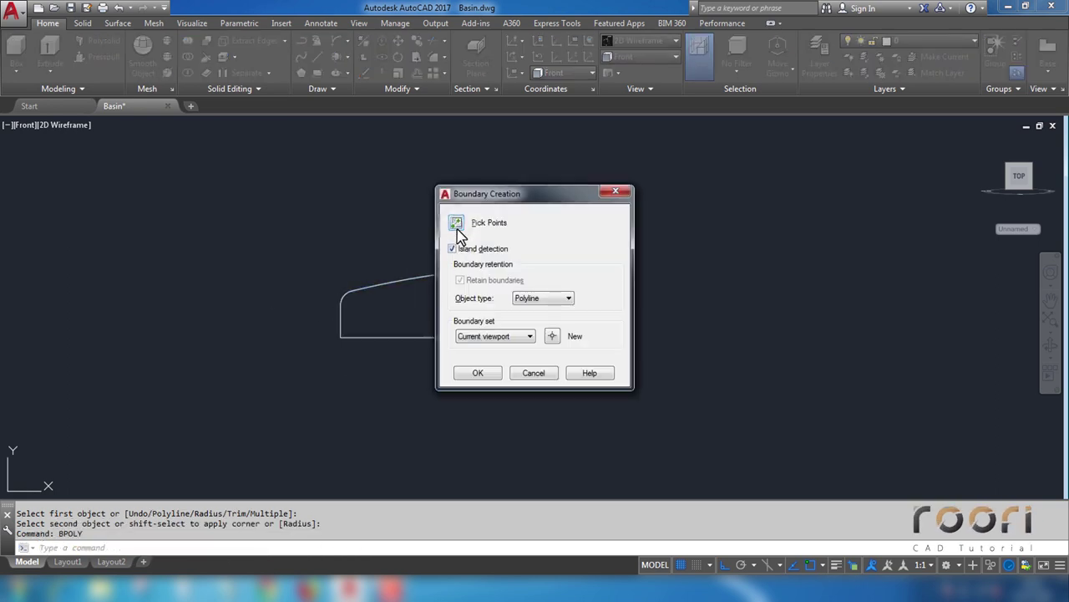
{"action": "left_click", "coordinate": [458, 228]}
{"action": "left_click", "coordinate": [489, 288]}
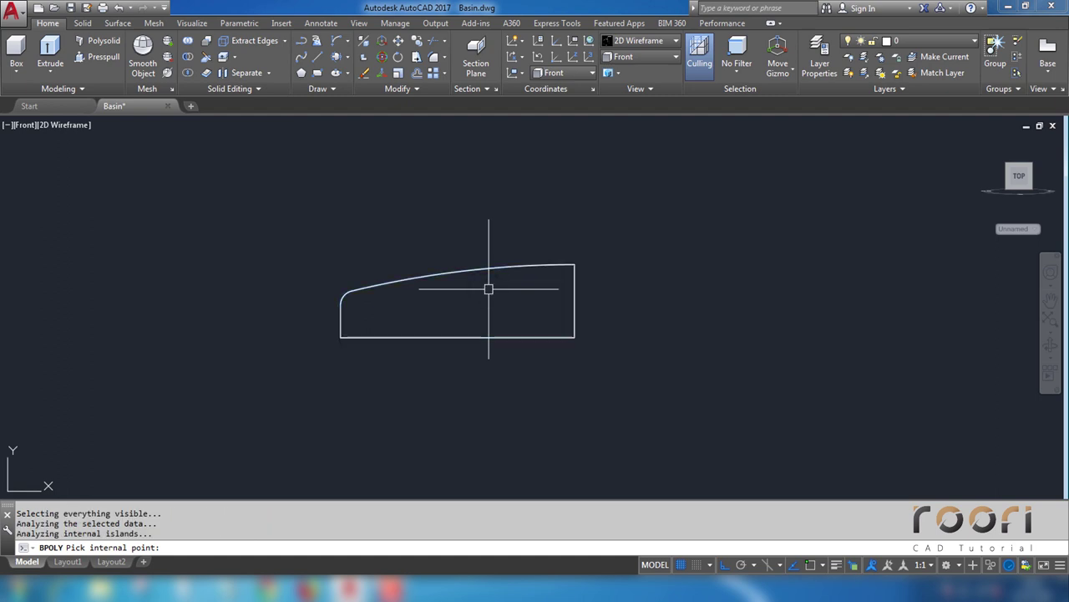
{"action": "key", "text": "Return"}
{"action": "key", "text": "Return"}
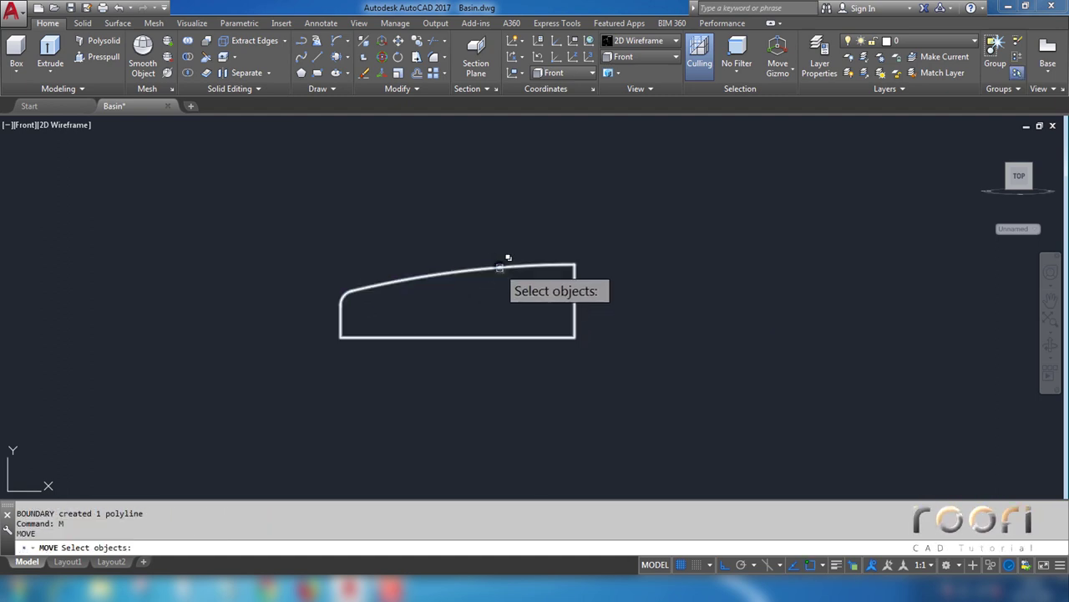
{"action": "left_click", "coordinate": [502, 267]}
{"action": "left_click", "coordinate": [558, 324]}
{"action": "key", "text": "Return"}
{"action": "left_click", "coordinate": [595, 200]}
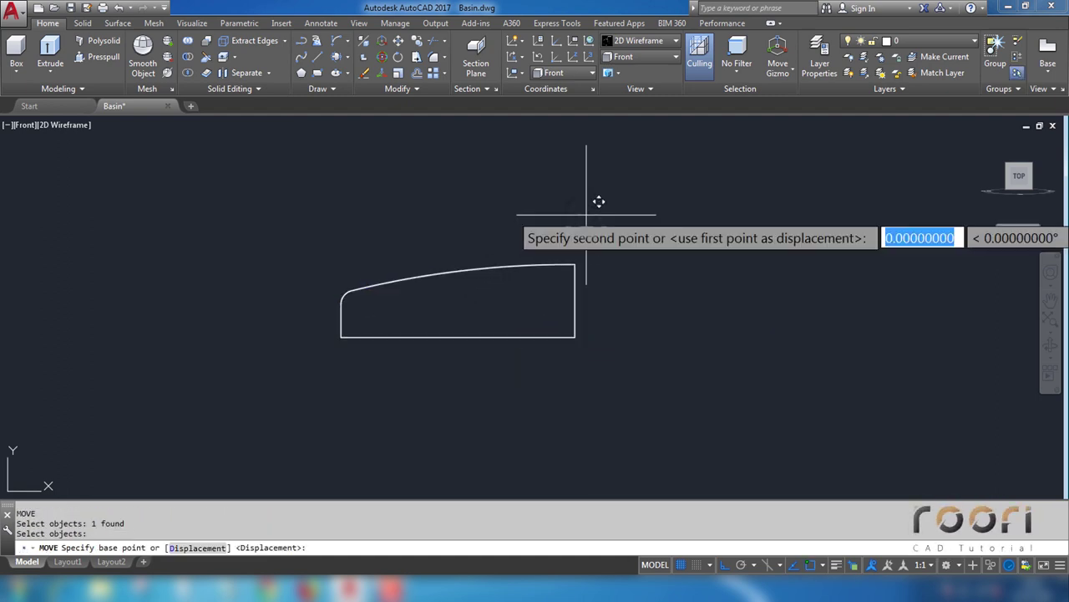
{"action": "left_click", "coordinate": [282, 203]}
Step: Erase the leftover loose lines of the original profile
{"action": "left_click", "coordinate": [587, 360]}
{"action": "left_click", "coordinate": [328, 224]}
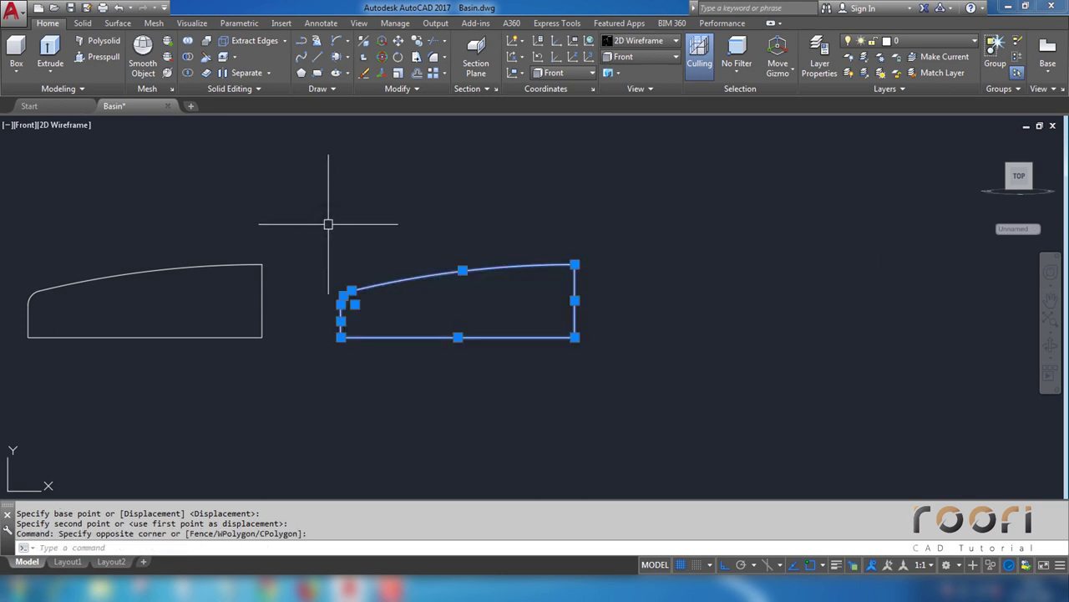
{"action": "key", "text": "Delete"}
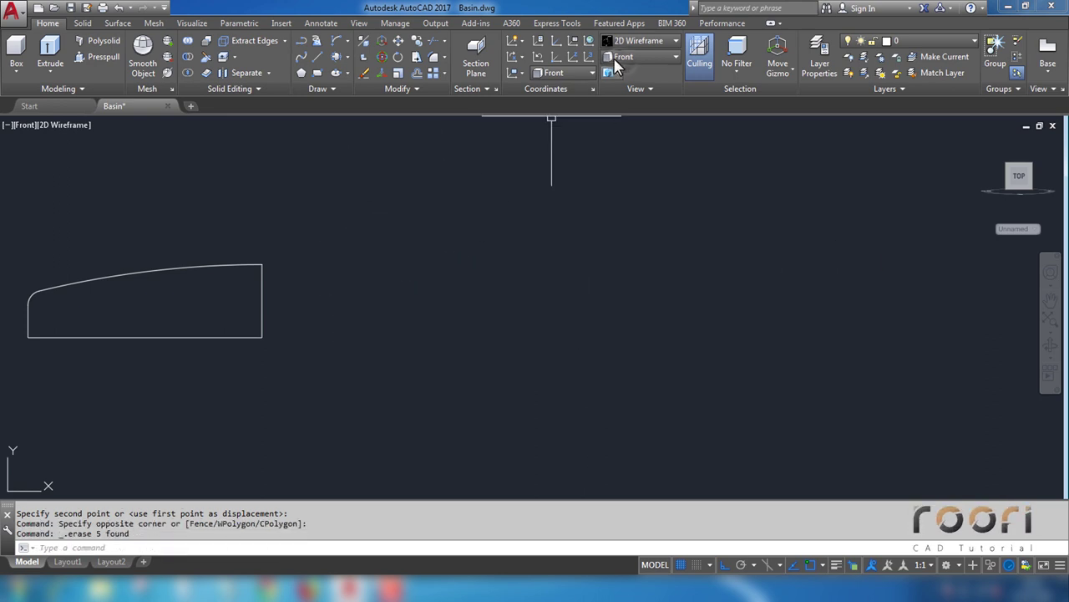
{"action": "left_click", "coordinate": [621, 57]}
Step: Switch to the Top view and move the profile near the small circles
{"action": "left_click", "coordinate": [632, 72]}
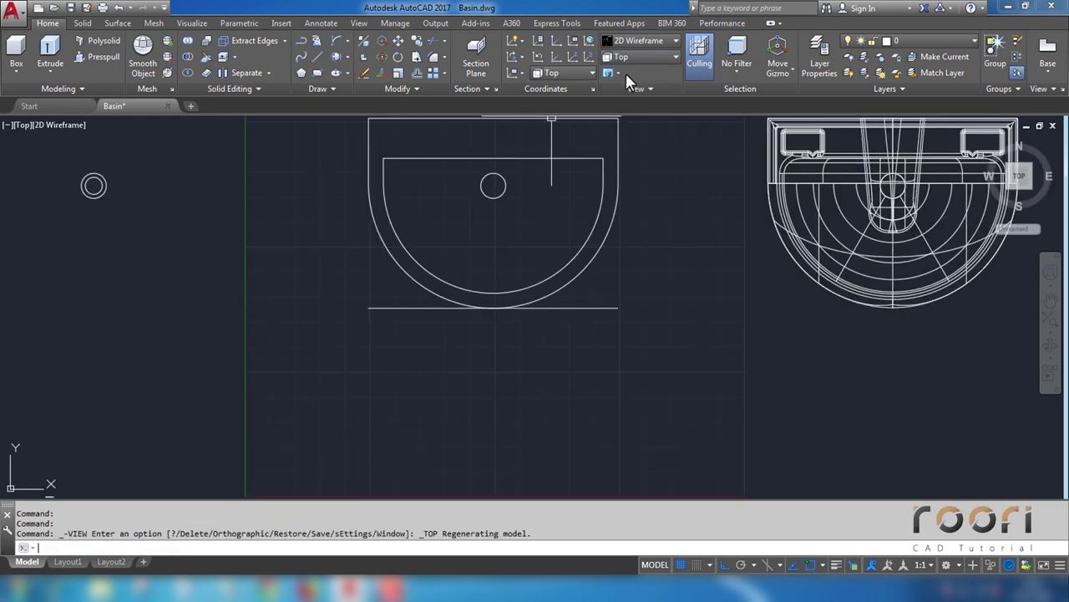
{"action": "middle_click_drag", "start_coordinate": [333, 313], "coordinate": [492, 309]}
{"action": "type", "text": "m"}
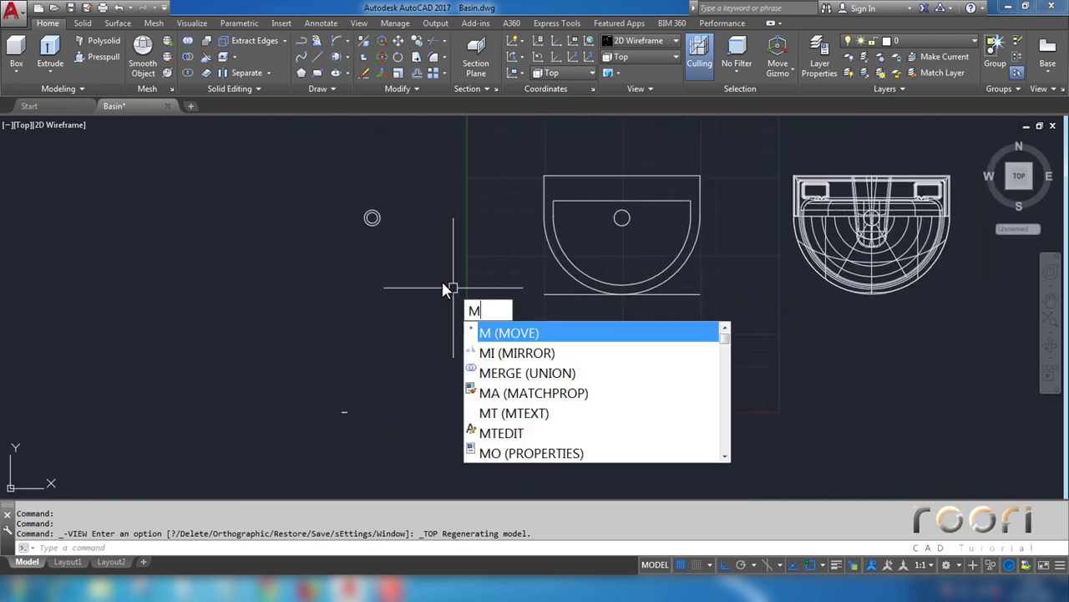
{"action": "key", "text": "Return"}
{"action": "left_click", "coordinate": [381, 430]}
{"action": "left_click", "coordinate": [292, 412]}
{"action": "key", "text": "Return"}
{"action": "left_click", "coordinate": [298, 418]}
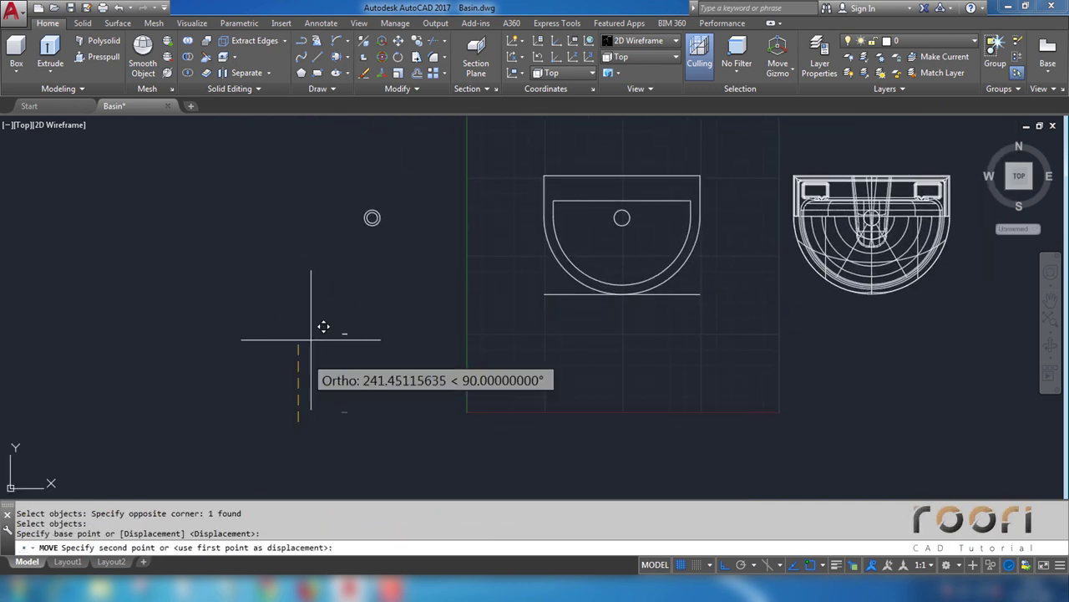
{"action": "left_click", "coordinate": [323, 225]}
Step: Move the profile again so its base point lands on the circles' centre
{"action": "scroll", "coordinate": [341, 214], "scroll_direction": "up", "scroll_amount": 10}
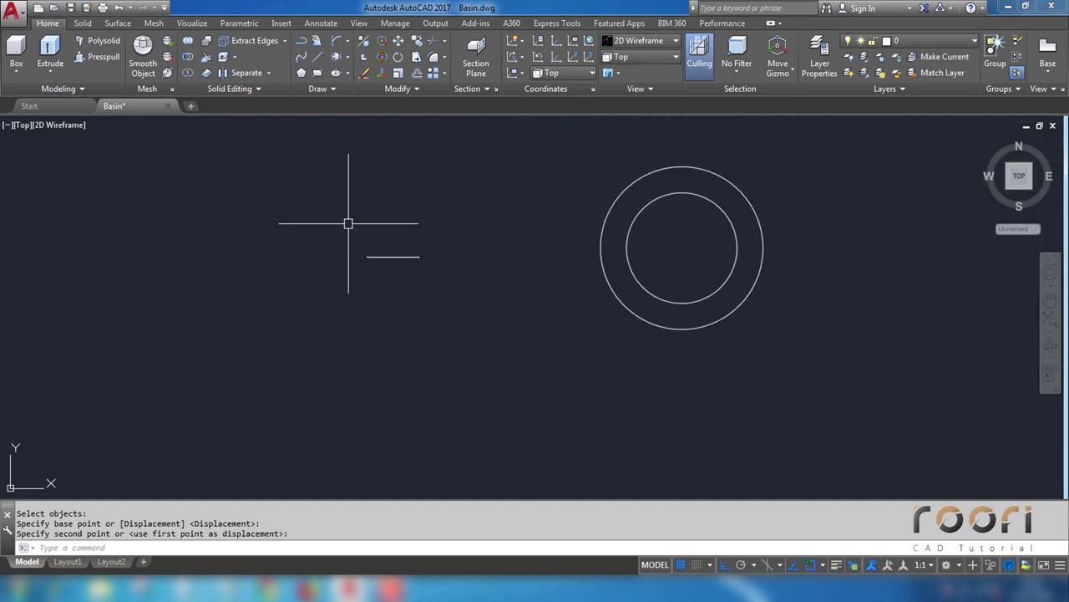
{"action": "mouse_move", "coordinate": [359, 263]}
{"action": "middle_mouse_down"}
{"action": "mouse_move", "coordinate": [353, 330]}
{"action": "mouse_move", "coordinate": [479, 260]}
{"action": "middle_mouse_up"}
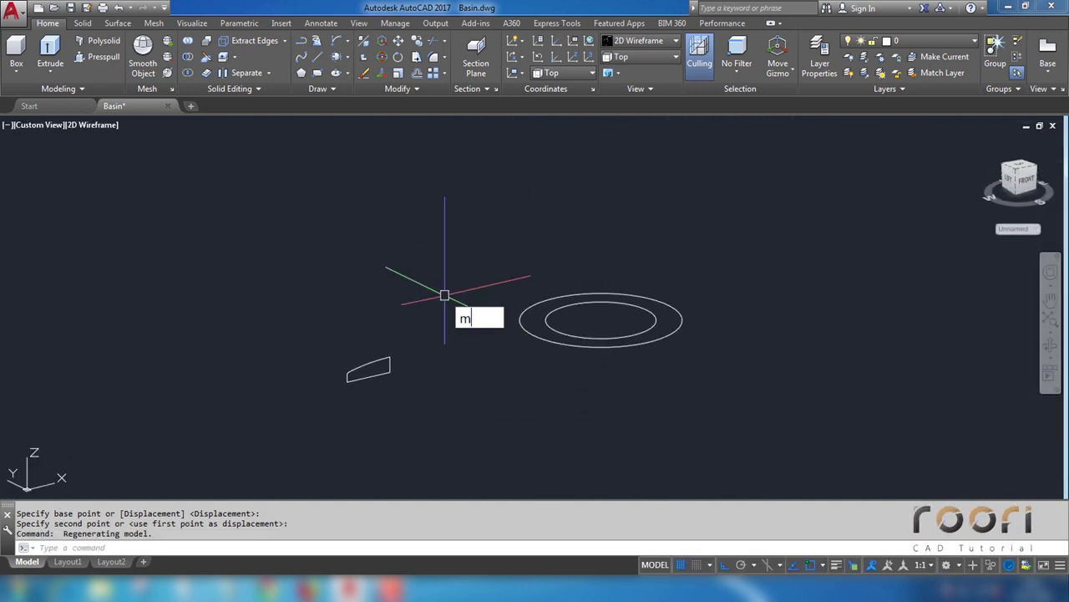
{"action": "key", "text": "Return"}
{"action": "left_click", "coordinate": [393, 358]}
{"action": "left_click", "coordinate": [366, 365]}
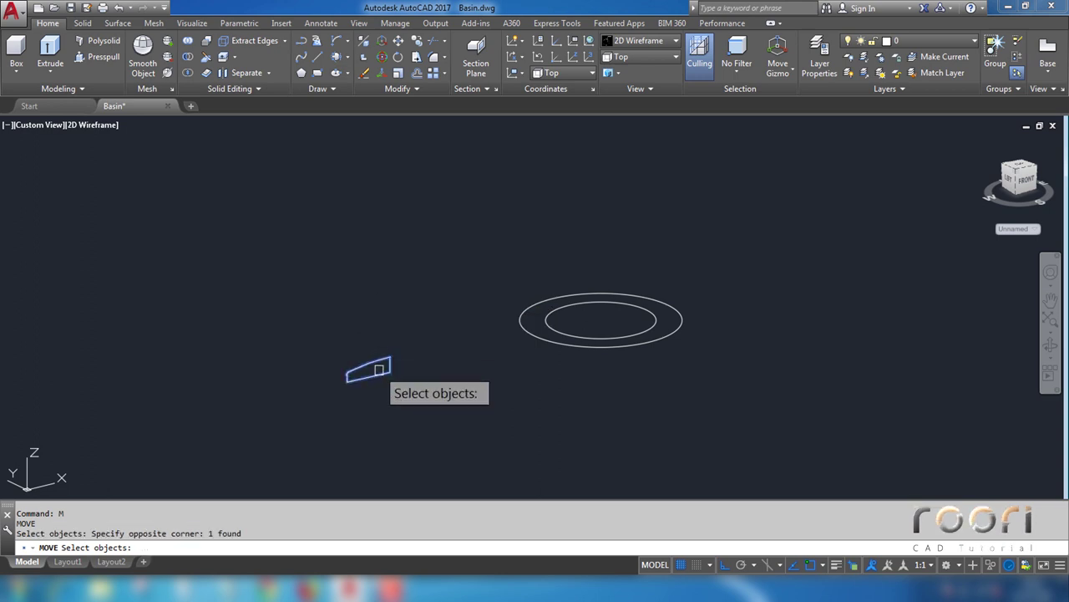
{"action": "scroll", "coordinate": [380, 368], "scroll_direction": "up", "scroll_amount": 5}
{"action": "key", "text": "Return"}
{"action": "left_click", "coordinate": [447, 377]}
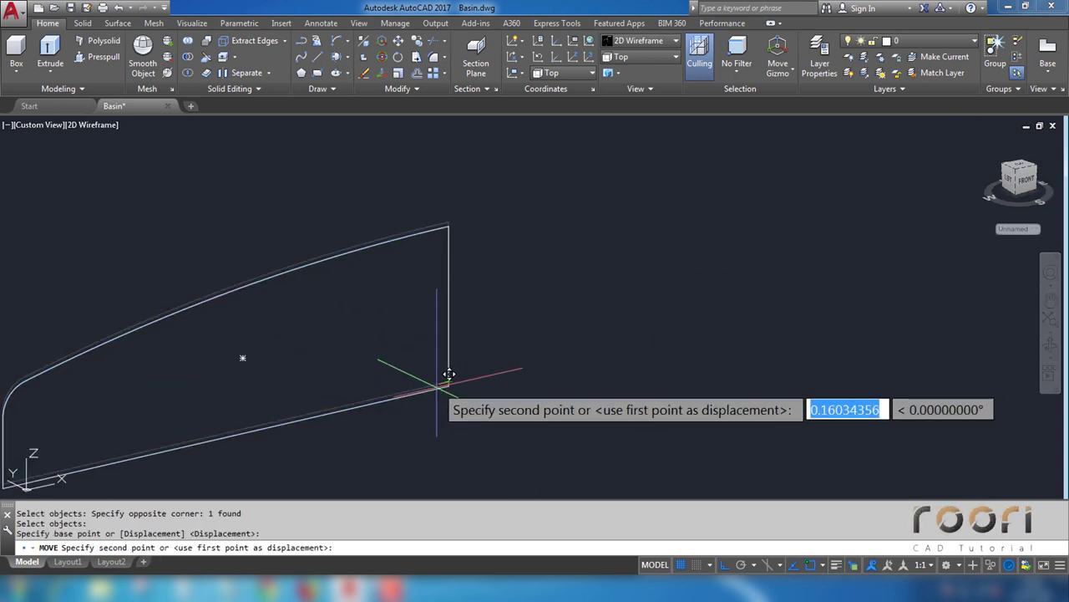
{"action": "scroll", "coordinate": [449, 375], "scroll_direction": "down", "scroll_amount": 3}
{"action": "scroll", "coordinate": [332, 396], "scroll_direction": "down", "scroll_amount": 2}
{"action": "scroll", "coordinate": [382, 402], "scroll_direction": "up", "scroll_amount": 3}
{"action": "scroll", "coordinate": [354, 396], "scroll_direction": "up", "scroll_amount": 2}
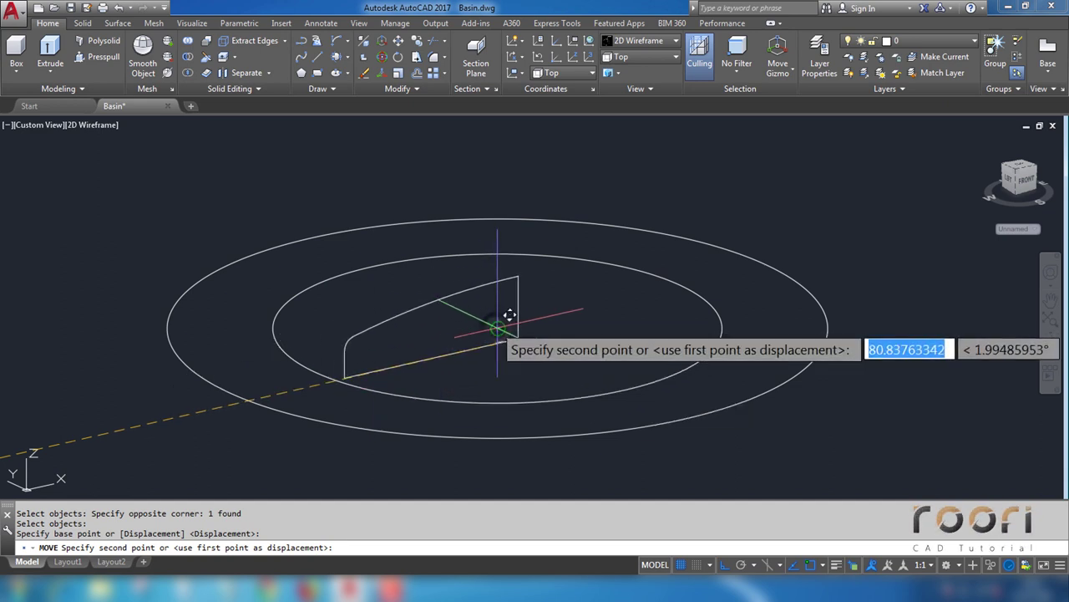
{"action": "left_click", "coordinate": [498, 329]}
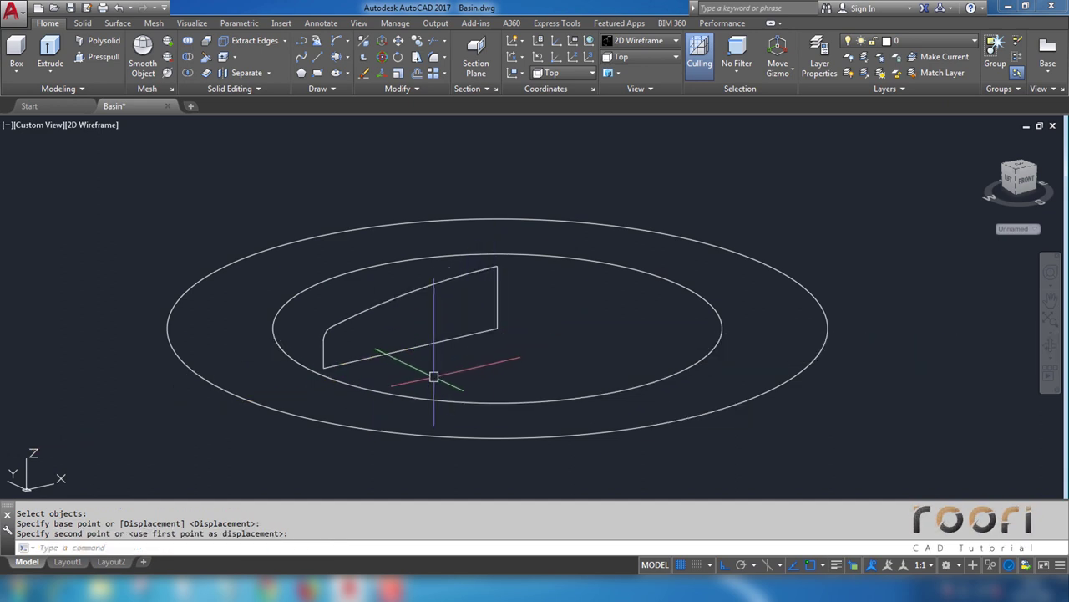
{"action": "type", "text": "revol"}
{"action": "key", "text": "Return"}
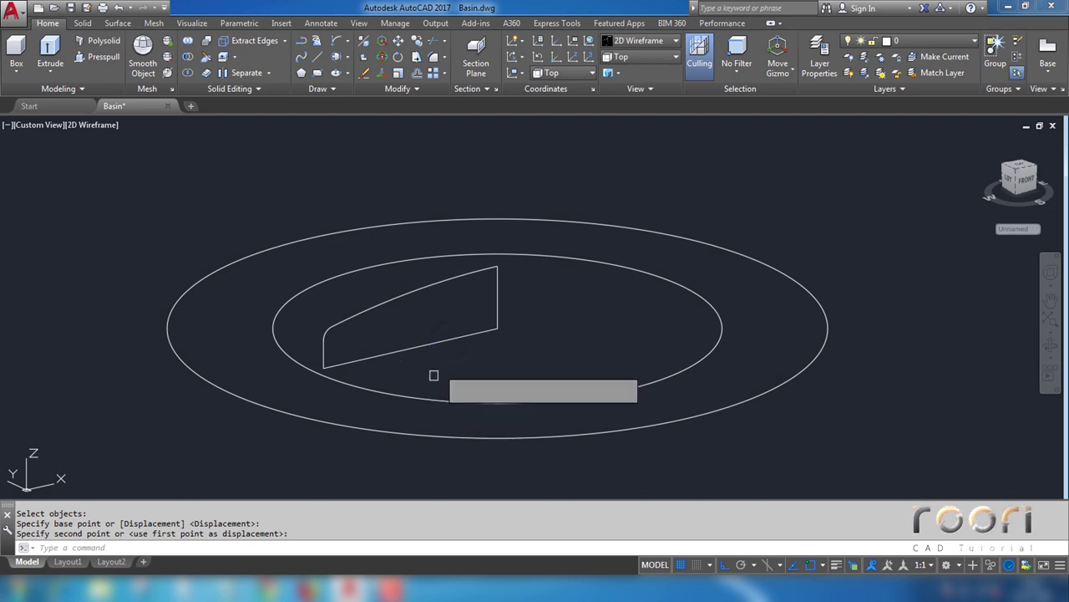
Step: Revolve the profile 360° about a vertical axis and shade the view Realistic
{"action": "left_click", "coordinate": [449, 339]}
{"action": "key", "text": "Return"}
{"action": "left_click", "coordinate": [498, 319]}
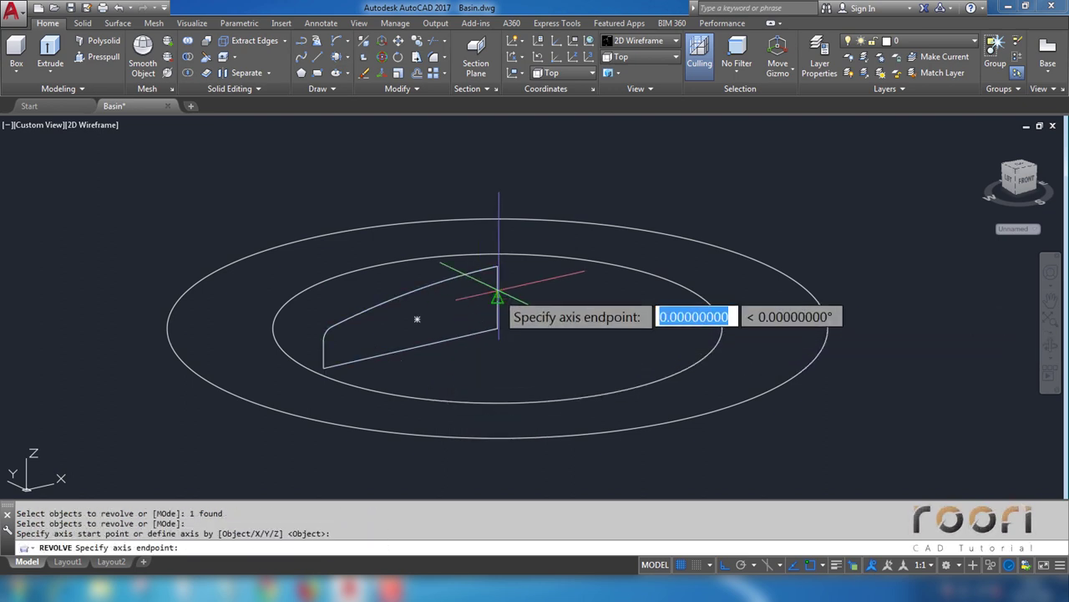
{"action": "left_click", "coordinate": [493, 137]}
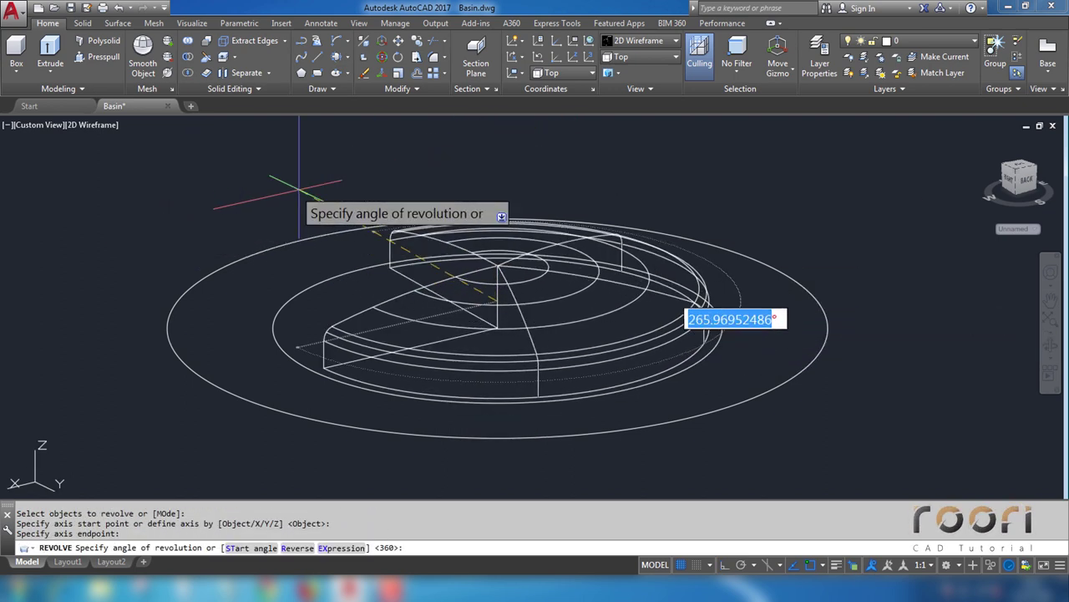
{"action": "type", "text": "360"}
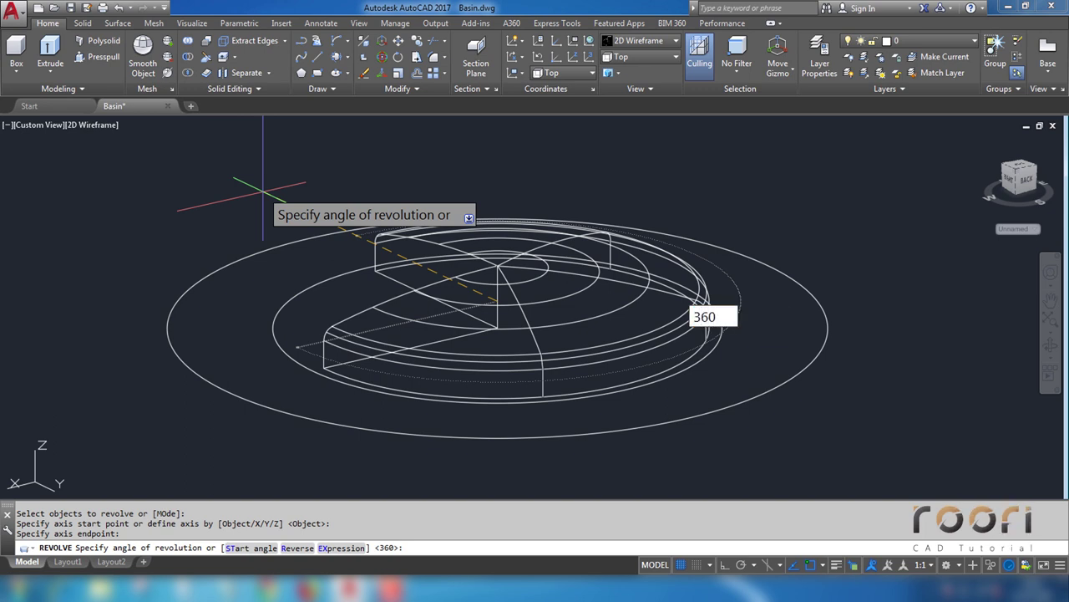
{"action": "key", "text": "Return"}
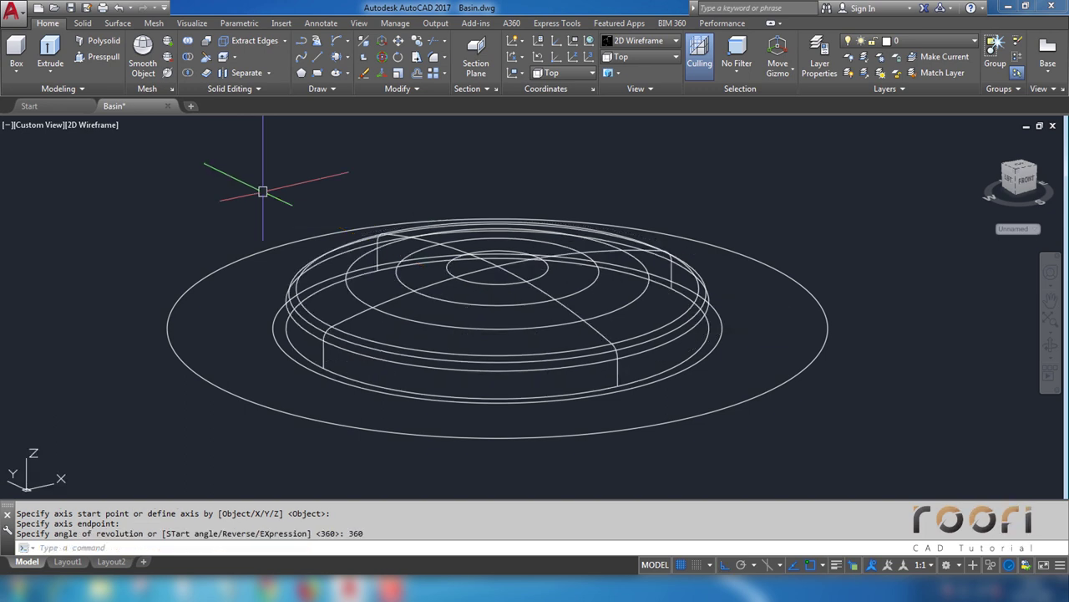
{"action": "left_click", "coordinate": [652, 42]}
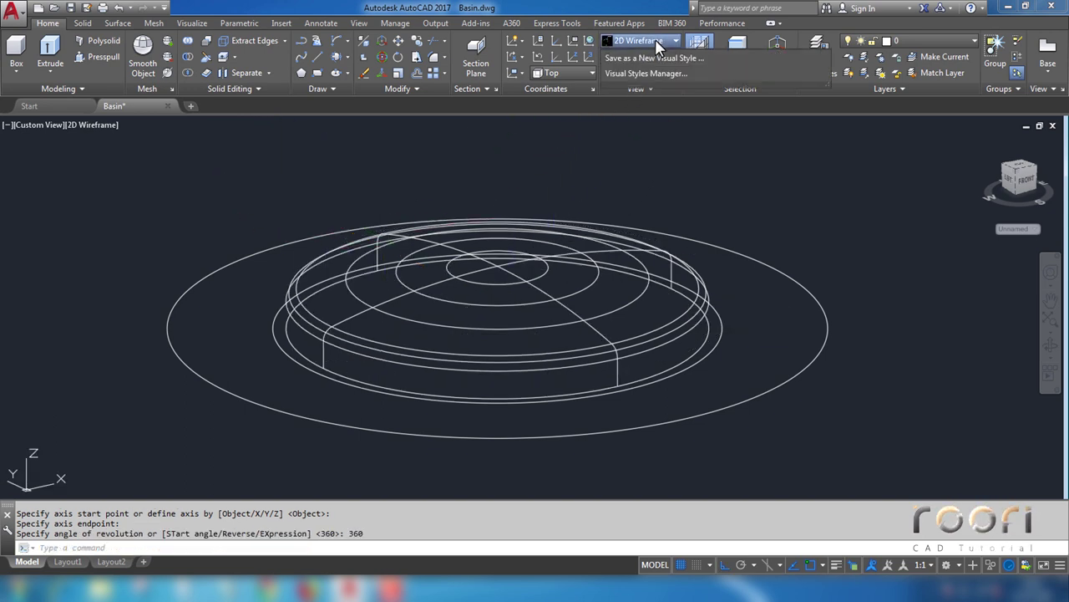
{"action": "left_click", "coordinate": [800, 71]}
{"action": "type", "text": "ext"}
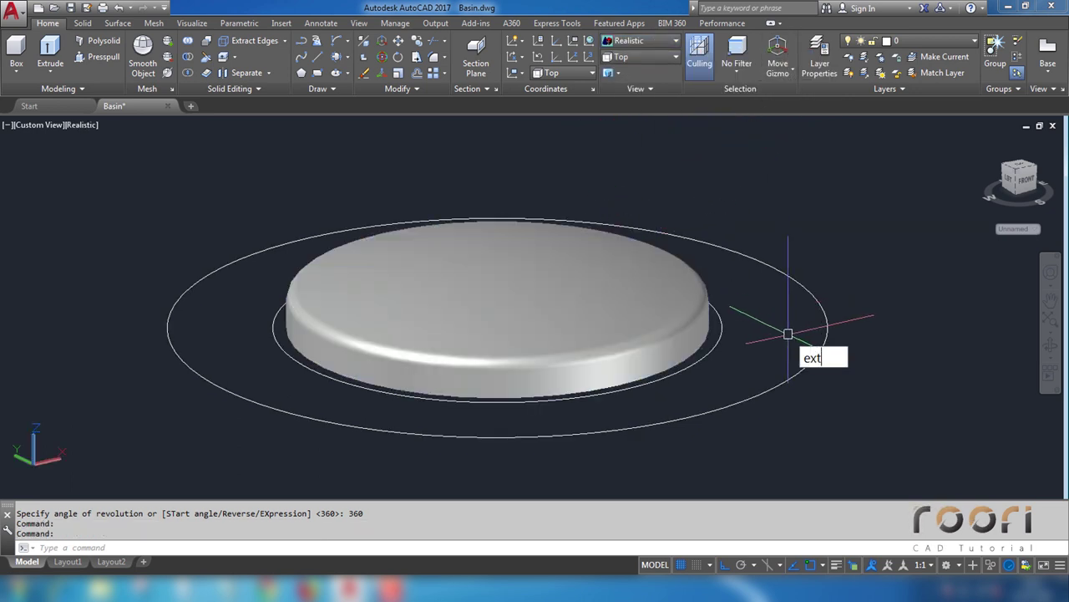
Step: Extrude both the outer and inner circles 5 units high
{"action": "type", "text": "ru"}
{"action": "key", "text": "Return"}
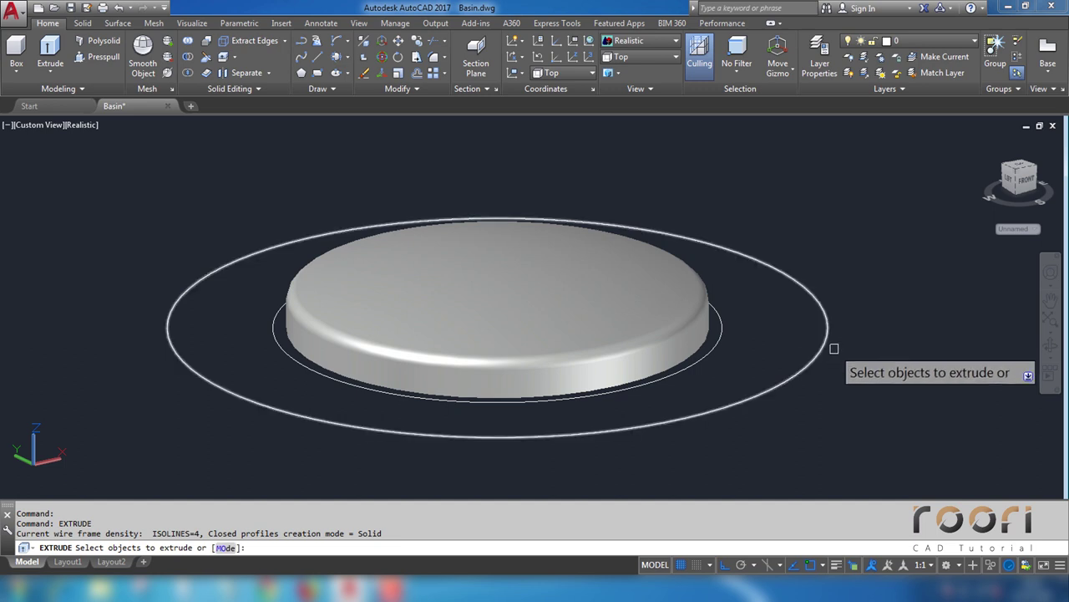
{"action": "left_click", "coordinate": [826, 340]}
{"action": "left_click", "coordinate": [722, 330]}
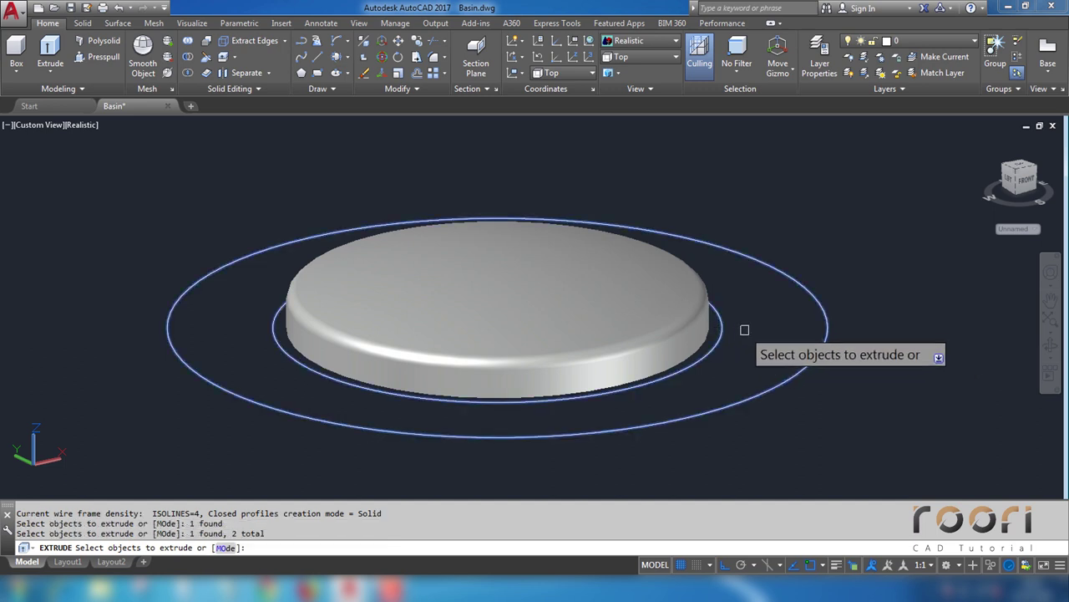
{"action": "key", "text": "Return"}
{"action": "type", "text": "5"}
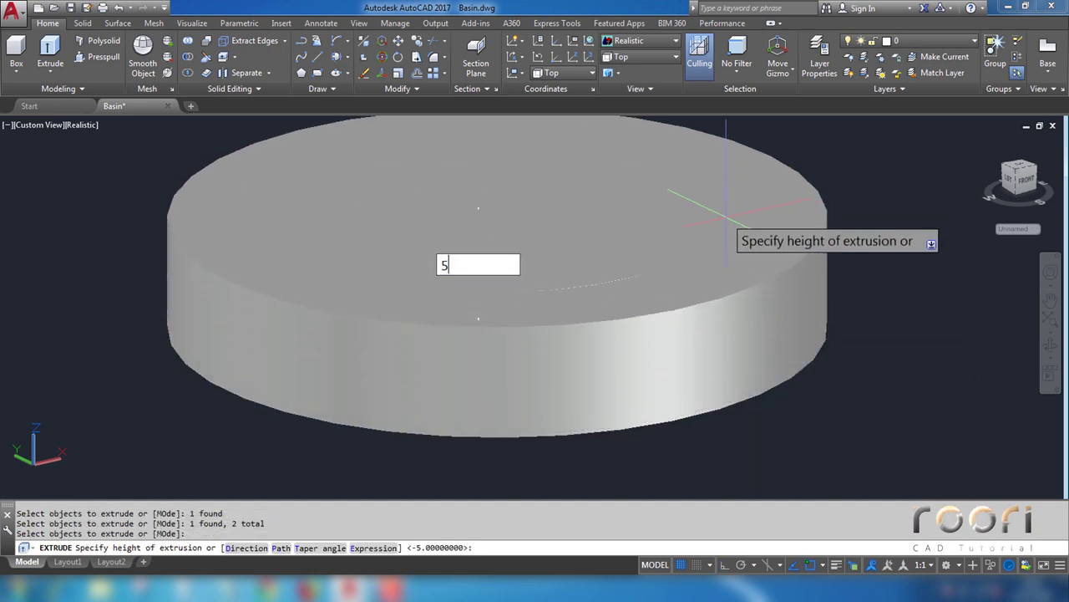
{"action": "key", "text": "Return"}
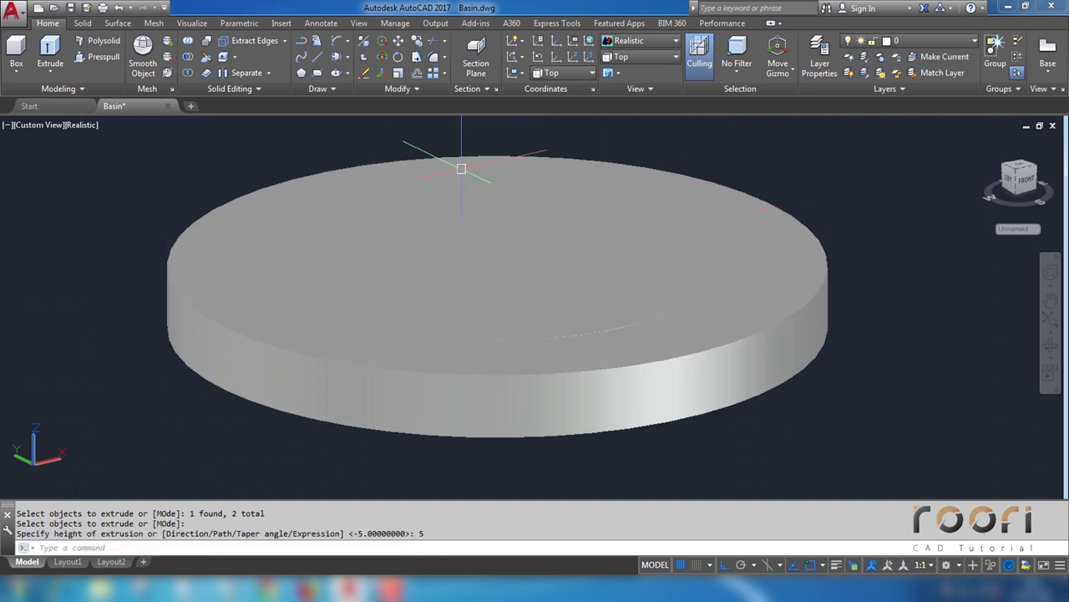
Step: Subtract the inner cylinder from the outer solid to form a ring
{"action": "type", "text": "subtr"}
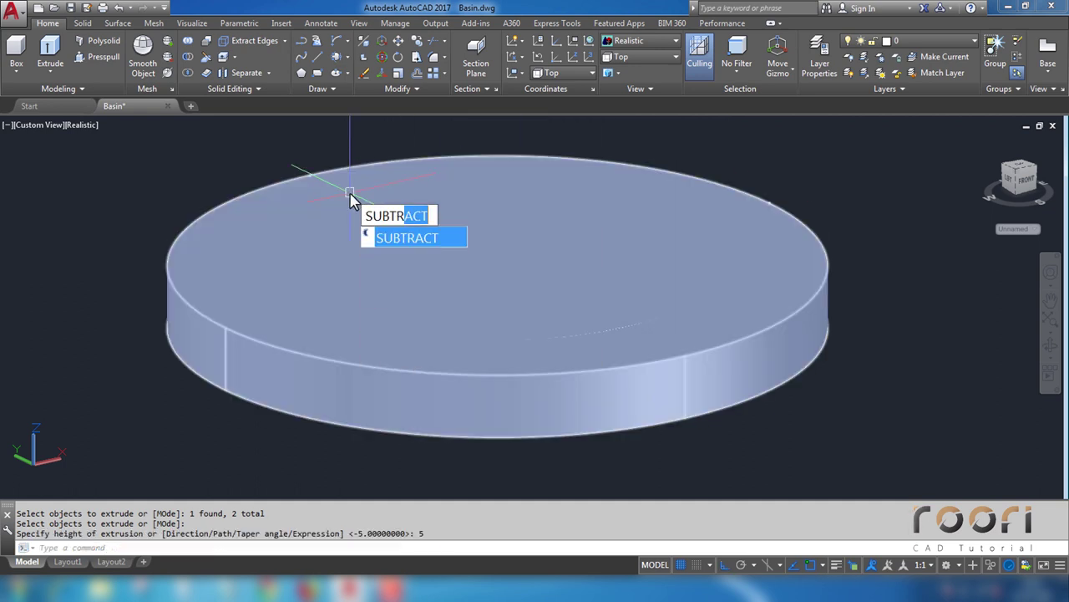
{"action": "key", "text": "Return"}
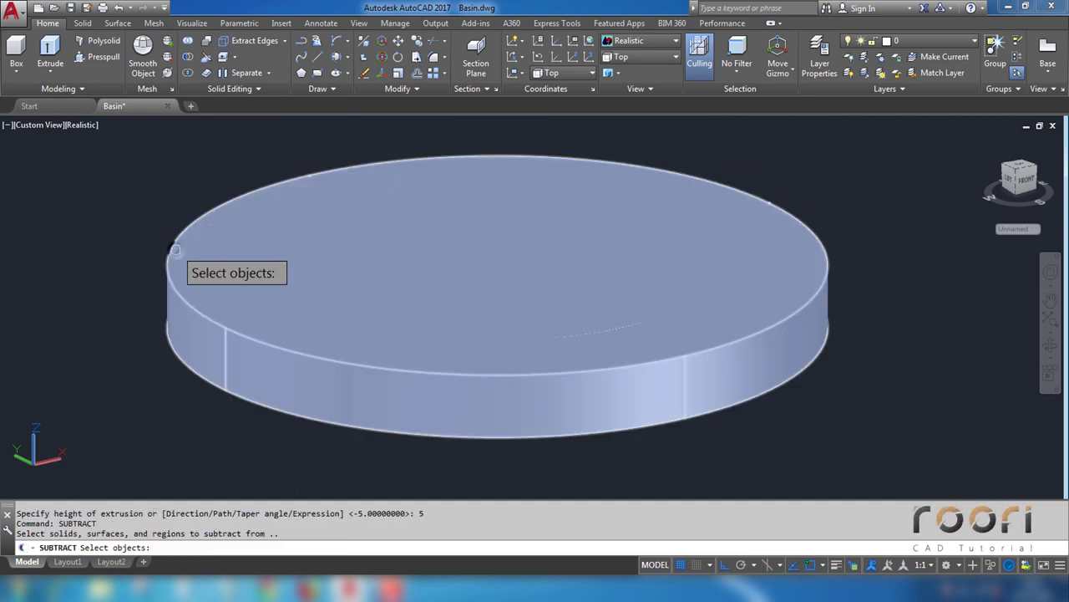
{"action": "left_click", "coordinate": [175, 249]}
{"action": "key", "text": "Return"}
{"action": "left_click", "coordinate": [345, 266]}
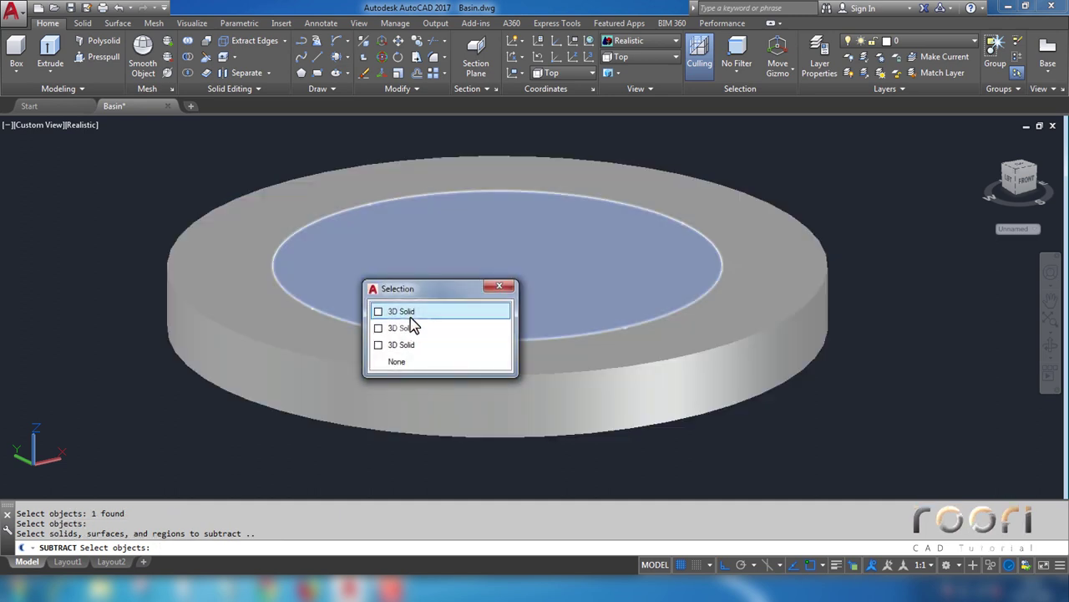
{"action": "left_click", "coordinate": [408, 311]}
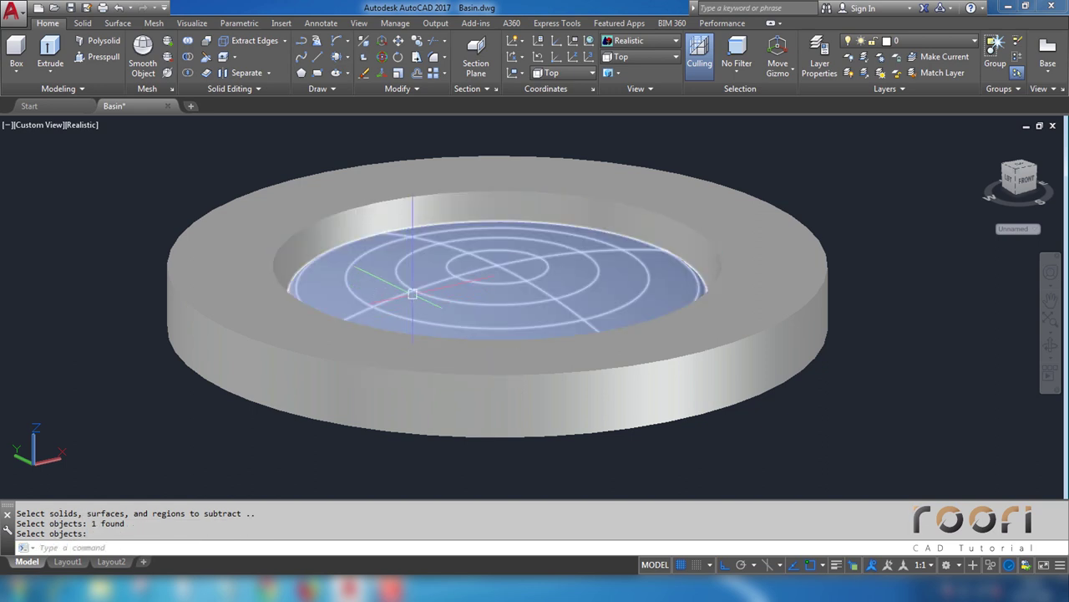
Step: Fillet the ring's inner top edge with a radius of 1
{"action": "left_click", "coordinate": [445, 55]}
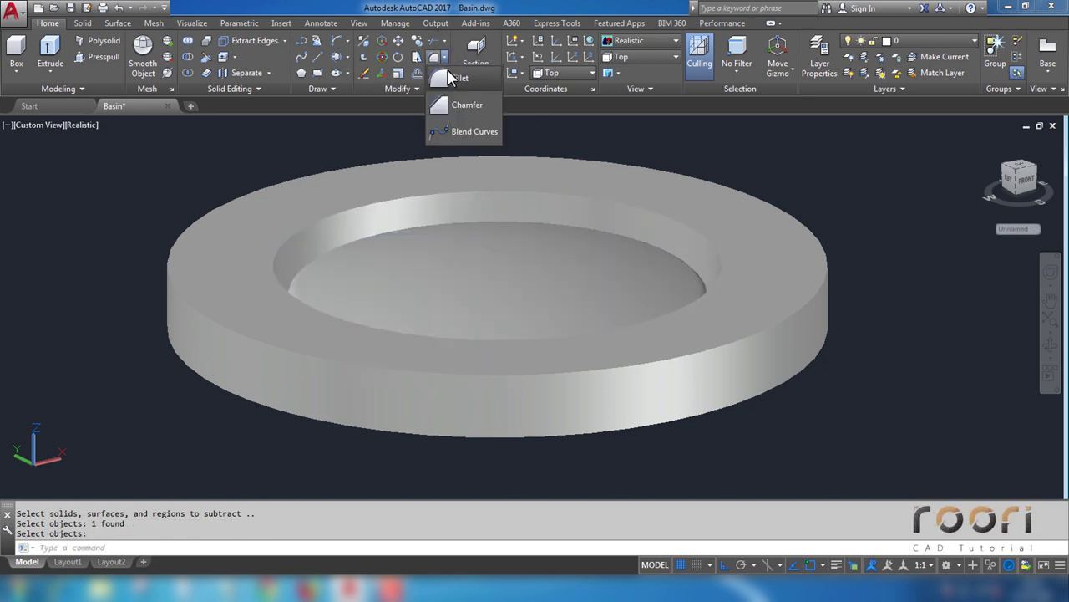
{"action": "left_click", "coordinate": [447, 84]}
{"action": "type", "text": "r"}
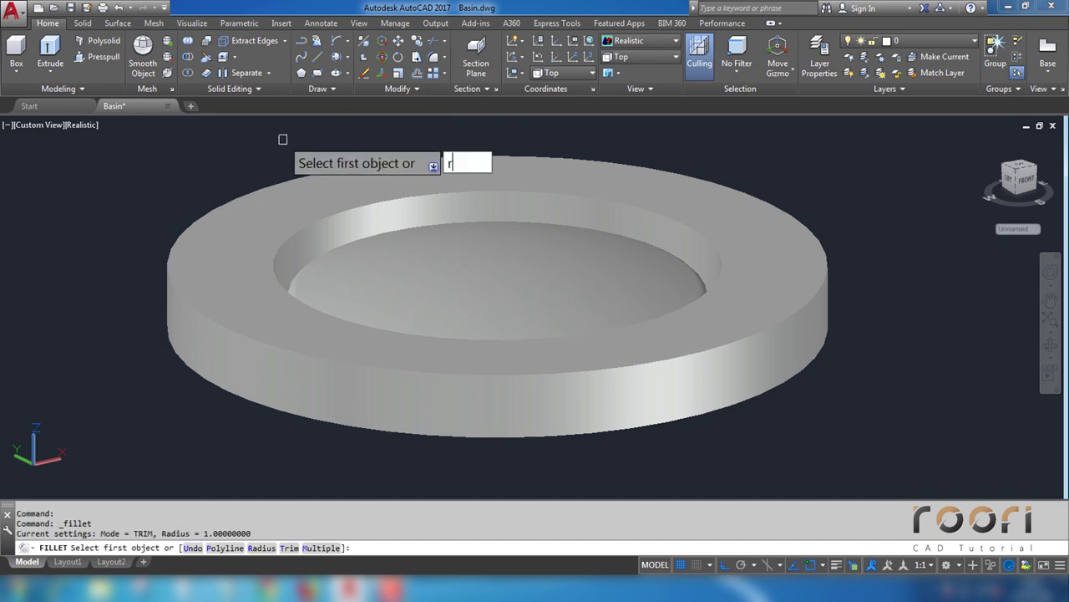
{"action": "key", "text": "Return"}
{"action": "type", "text": "1"}
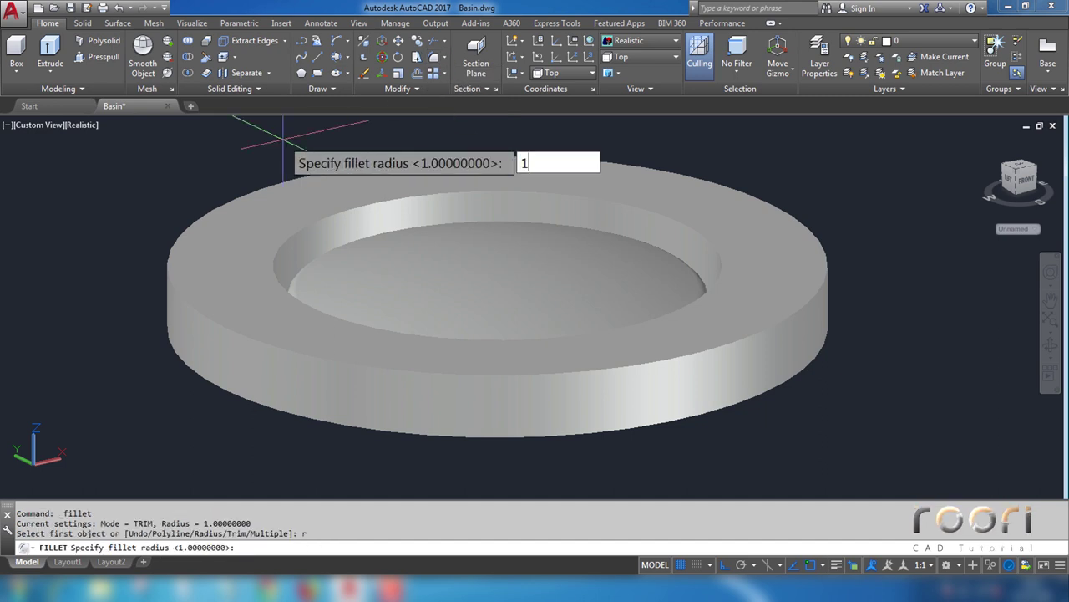
{"action": "key", "text": "Return"}
{"action": "left_click", "coordinate": [325, 216]}
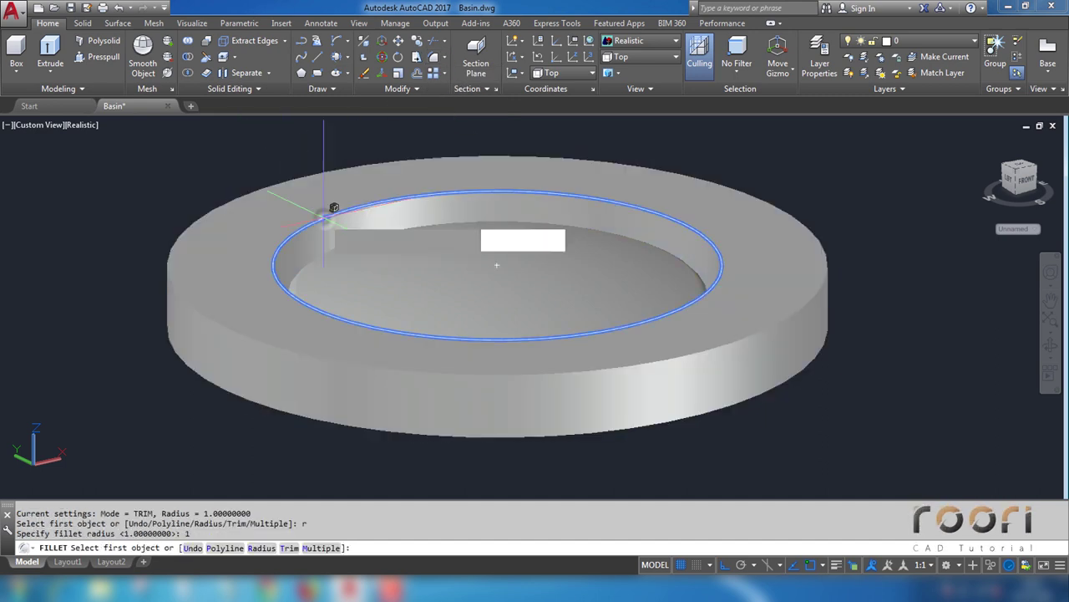
{"action": "key", "text": "Return"}
{"action": "key", "text": "Return"}
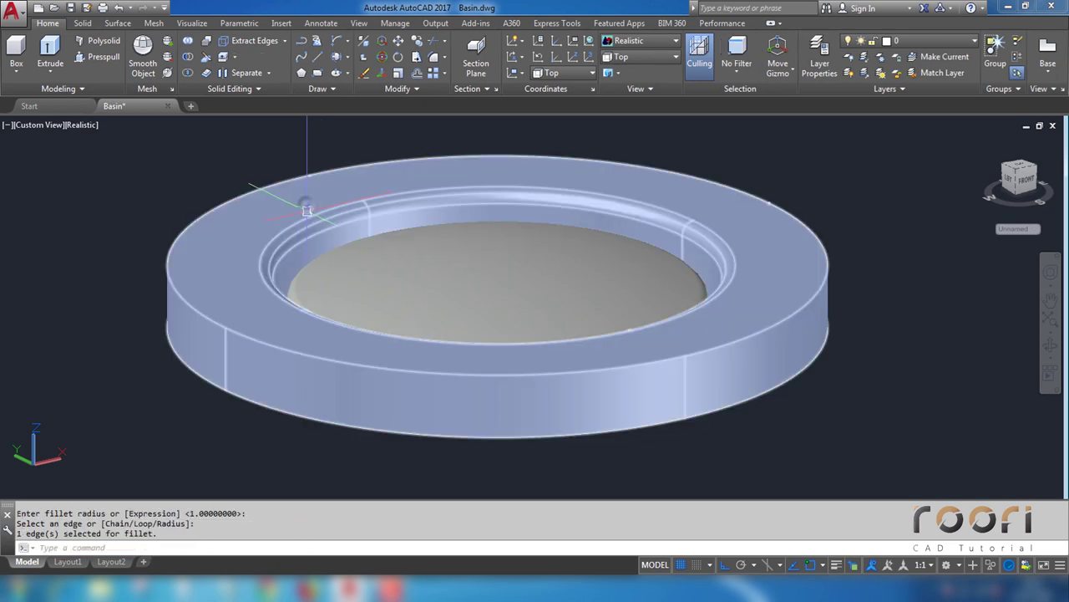
{"action": "left_click", "coordinate": [306, 203]}
{"action": "key", "text": "Escape"}
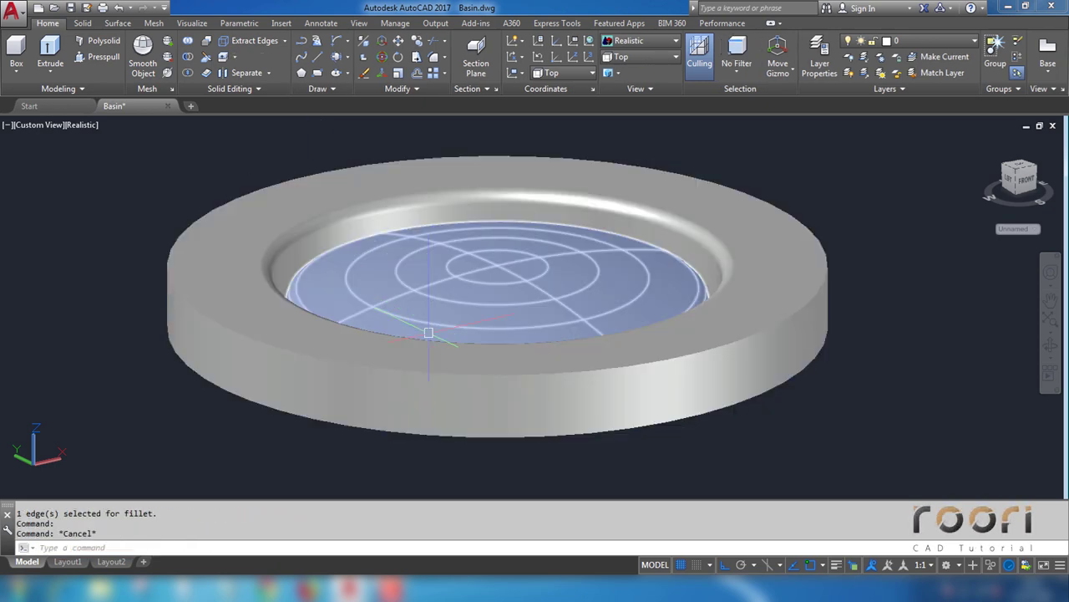
{"action": "scroll", "coordinate": [433, 339], "scroll_direction": "down", "scroll_amount": 2}
{"action": "mouse_move", "coordinate": [434, 339]}
{"action": "middle_mouse_down", "text": "shift"}
{"action": "mouse_move", "coordinate": [453, 322]}
{"action": "mouse_move", "coordinate": [483, 249]}
{"action": "middle_mouse_up", "text": "shift"}
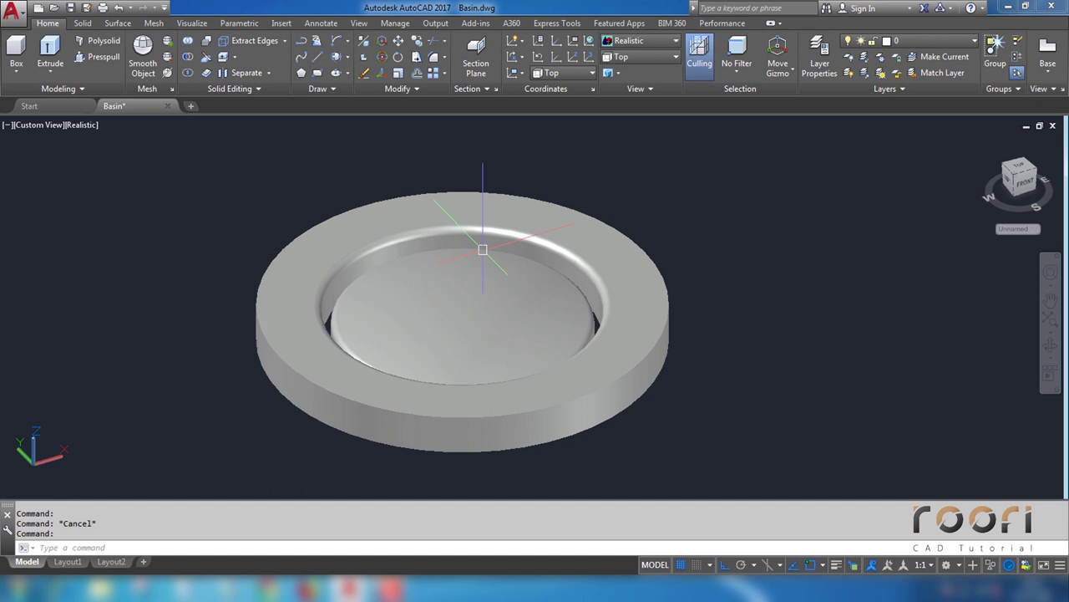
Step: Switch the model to 2D Wireframe display and the Front view
{"action": "left_click", "coordinate": [620, 46]}
{"action": "left_click", "coordinate": [619, 62]}
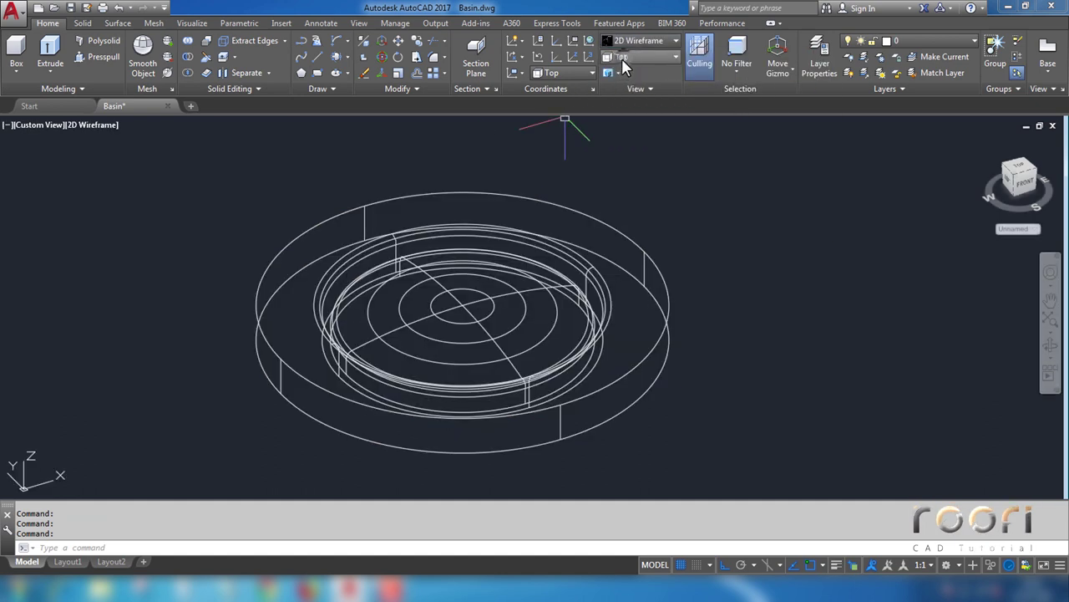
{"action": "left_click", "coordinate": [623, 59]}
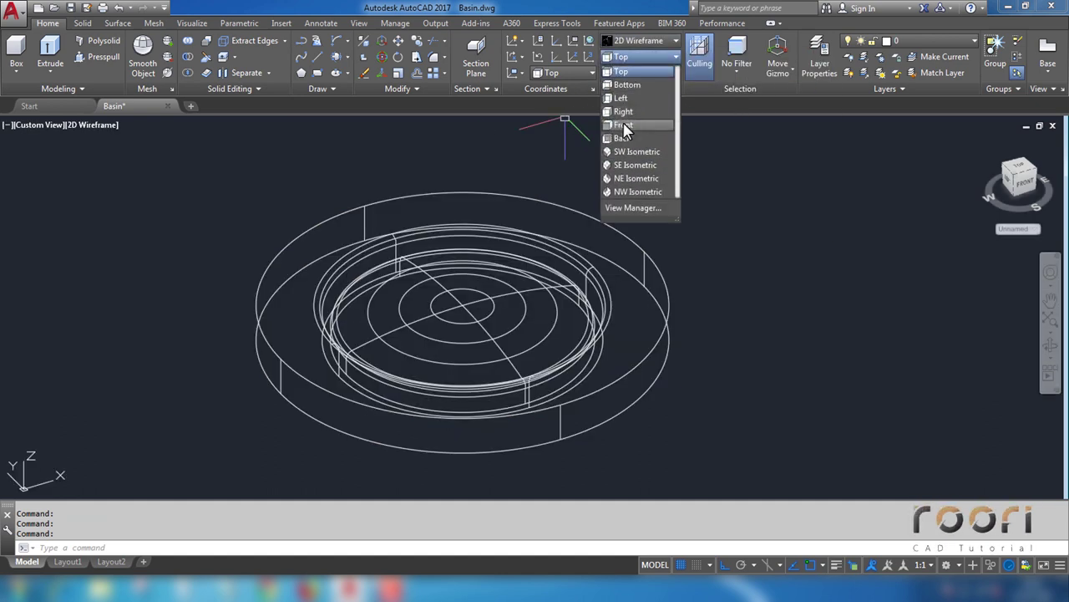
{"action": "left_click", "coordinate": [625, 127]}
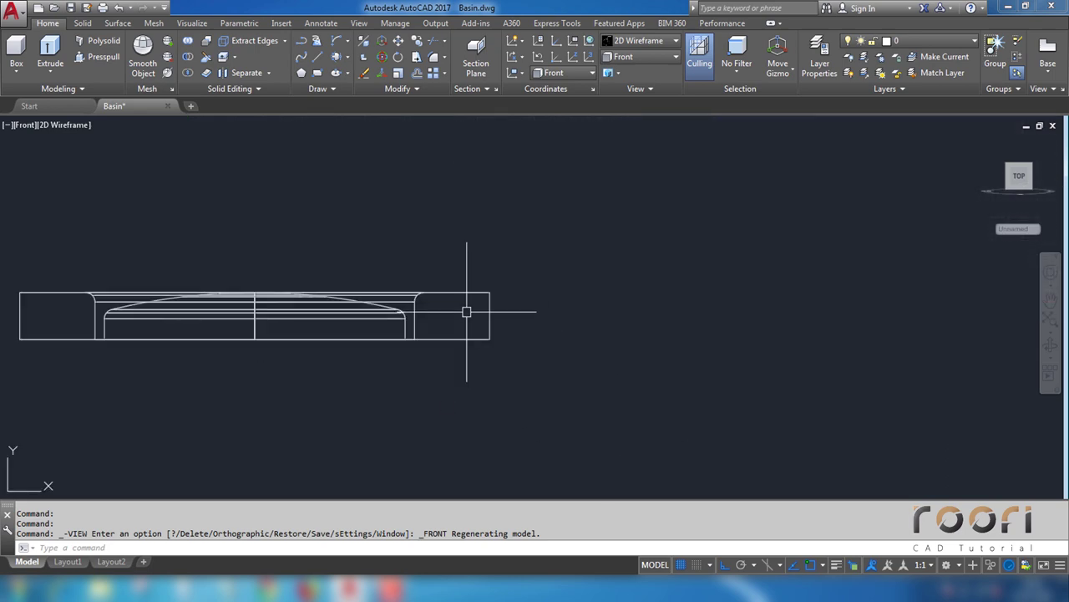
{"action": "type", "text": "M"}
Step: Move the domed top up 3 units so it sits on the cap ring
{"action": "key", "text": "Return"}
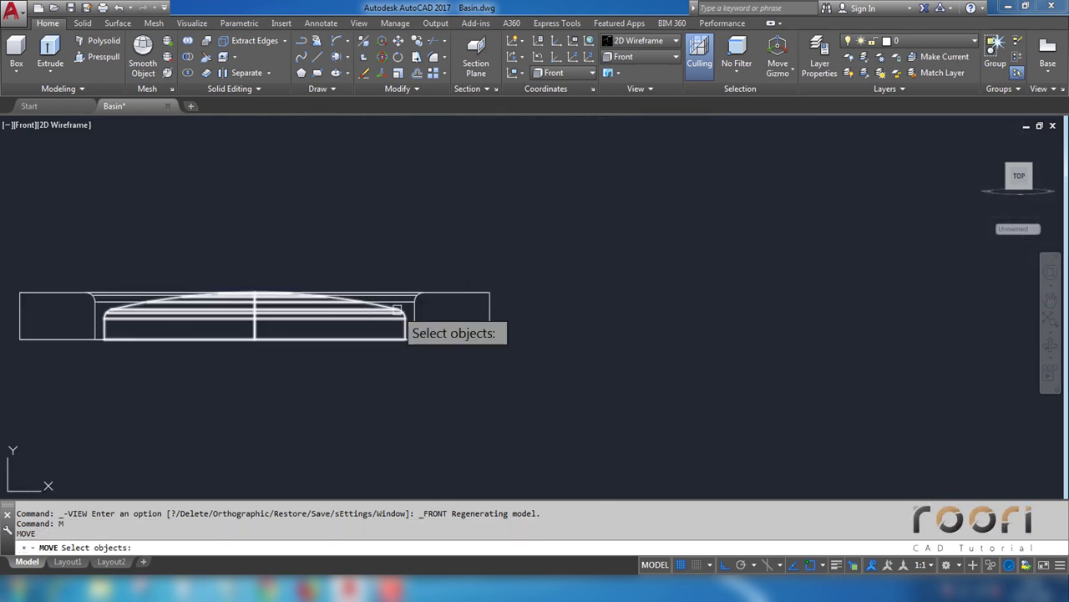
{"action": "left_click", "coordinate": [401, 326]}
{"action": "key", "text": "Return"}
{"action": "left_click", "coordinate": [544, 350]}
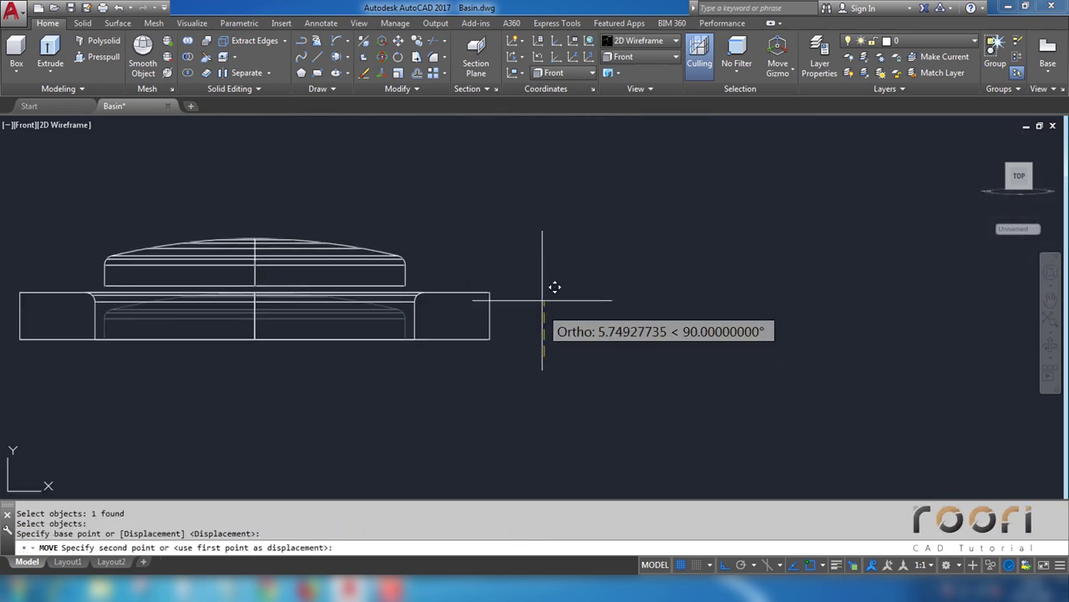
{"action": "type", "text": "3"}
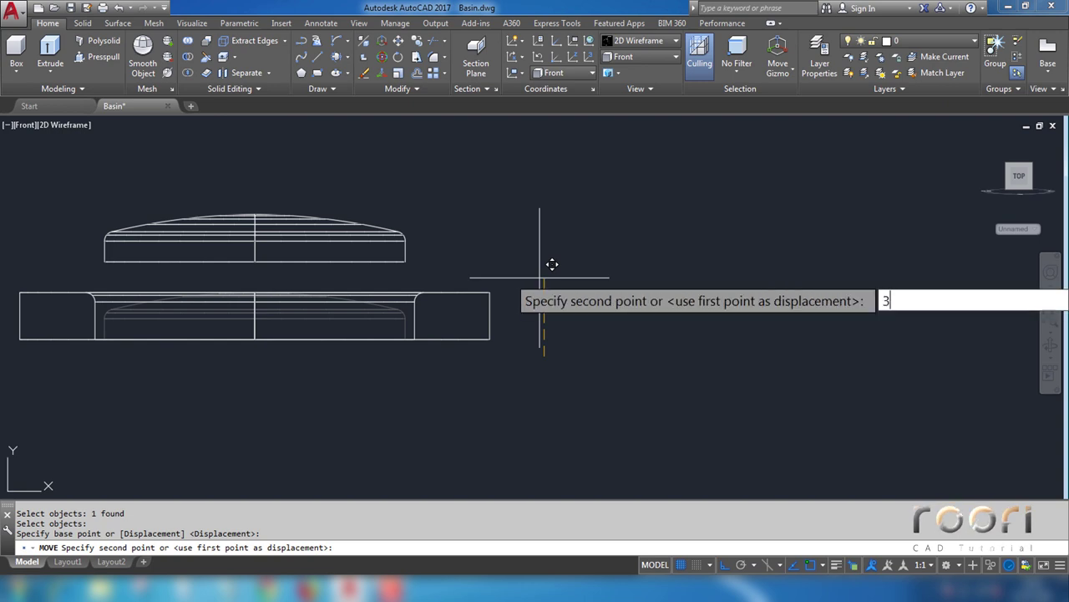
{"action": "key", "text": "Return"}
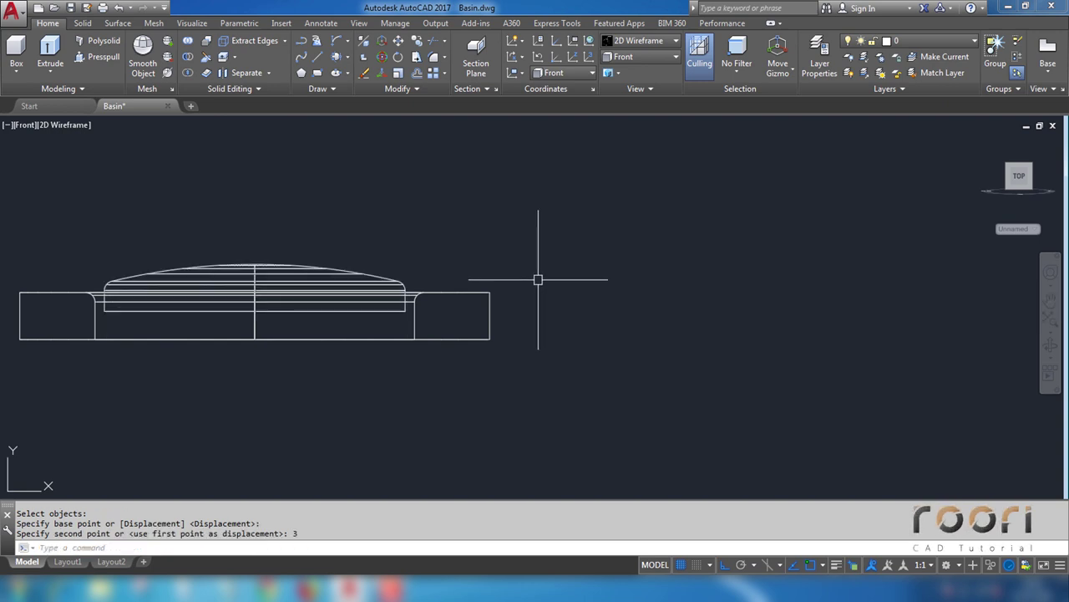
Step: From the Top view, union the dome and ring into one solid using a crossing window
{"action": "left_click", "coordinate": [641, 58]}
{"action": "left_click", "coordinate": [628, 67]}
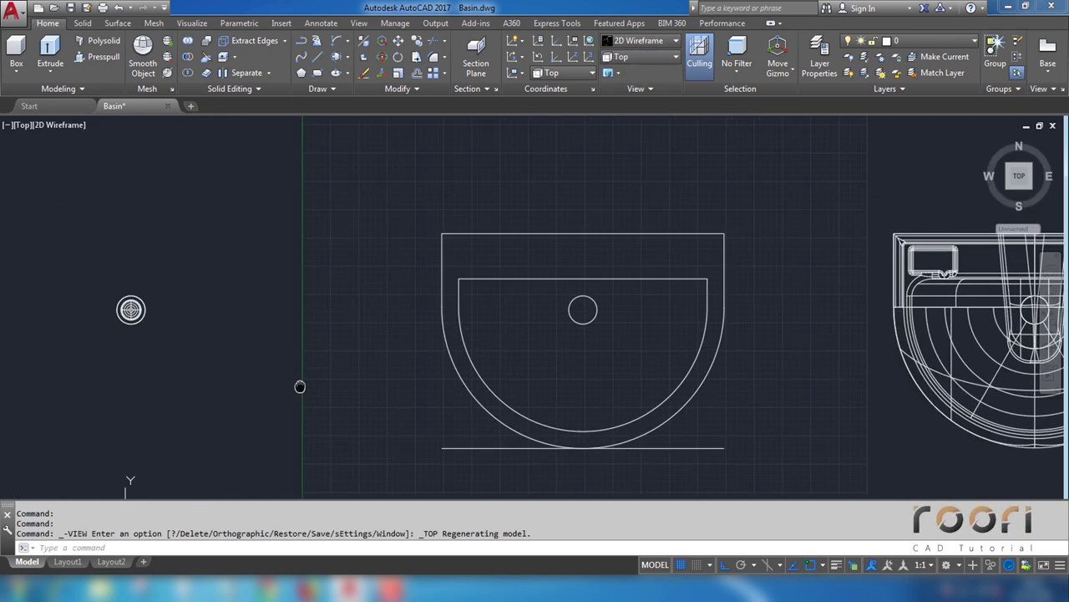
{"action": "middle_click_drag", "start_coordinate": [298, 382], "coordinate": [406, 358]}
{"action": "scroll", "coordinate": [381, 334], "scroll_direction": "up", "scroll_amount": 3}
{"action": "scroll", "coordinate": [402, 328], "scroll_direction": "up", "scroll_amount": 2}
{"action": "type", "text": "u"}
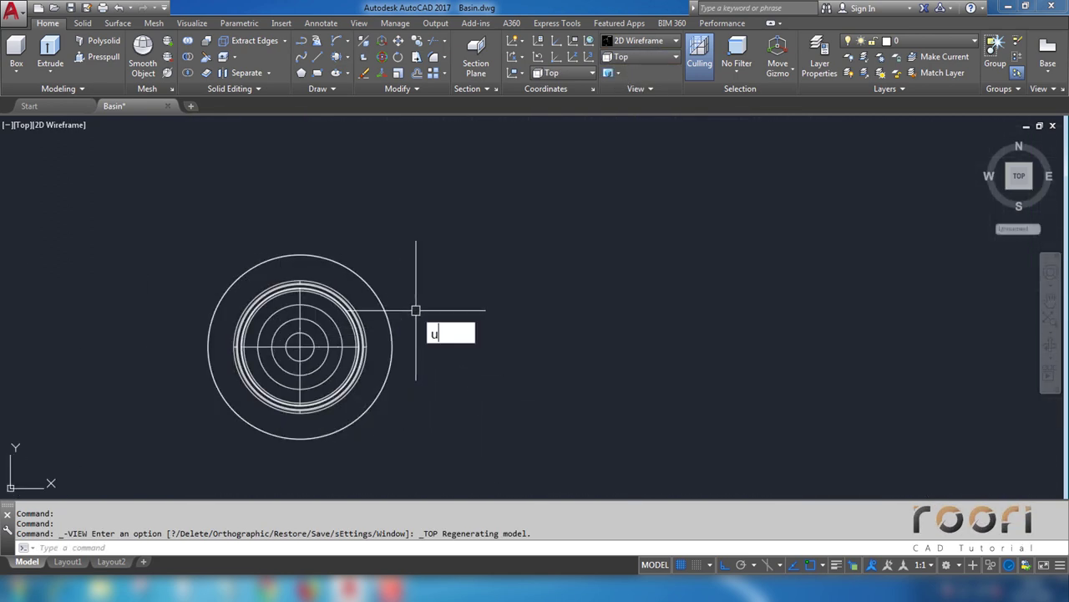
{"action": "type", "text": "io"}
{"action": "key", "text": "Return"}
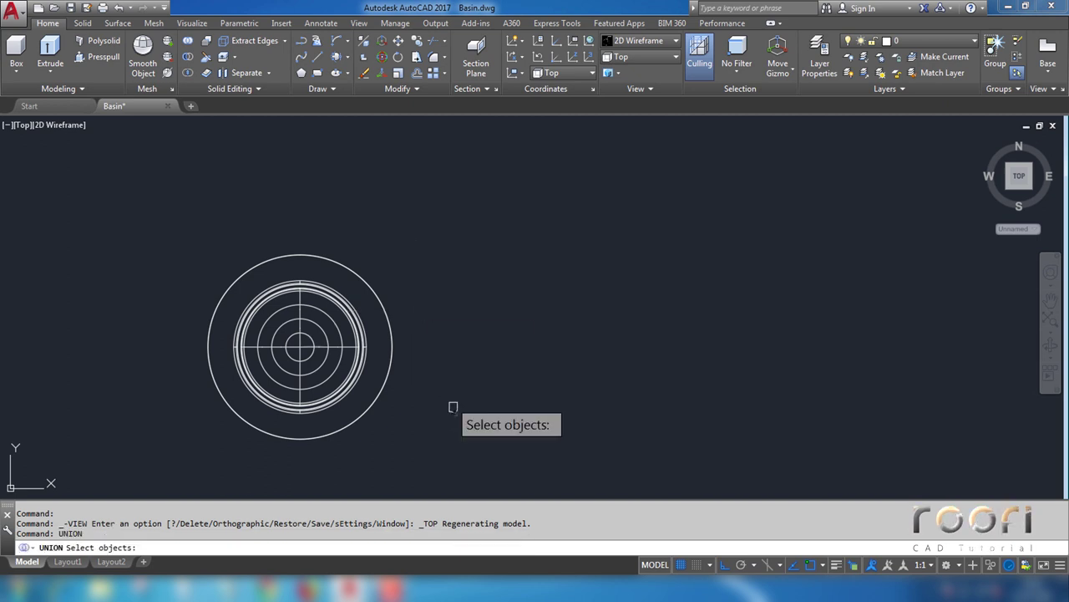
{"action": "left_click", "coordinate": [453, 410]}
{"action": "left_click", "coordinate": [315, 315]}
{"action": "key", "text": "Return"}
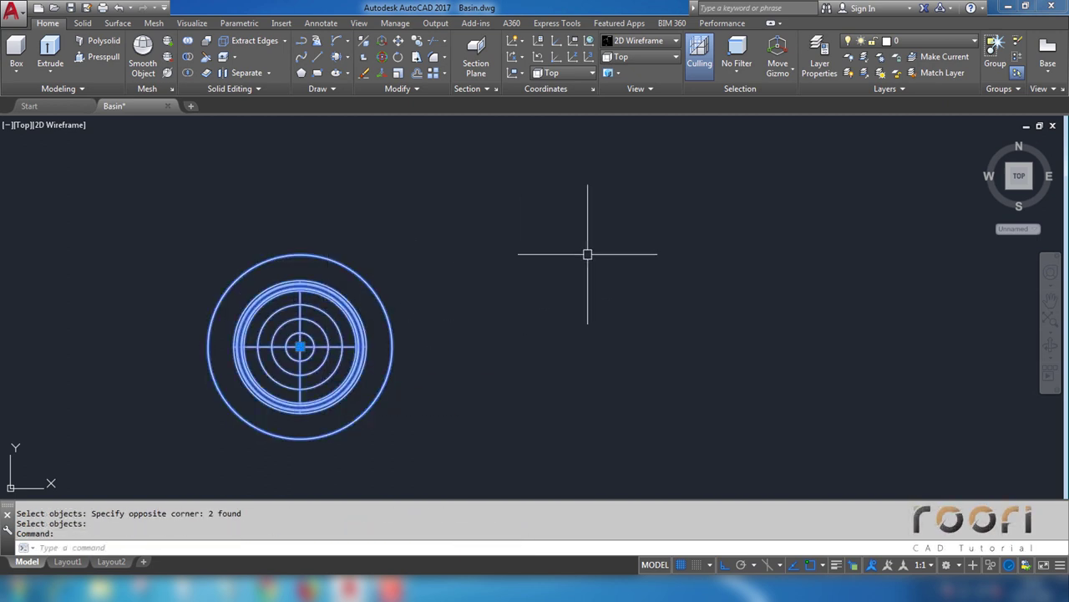
Step: Put the drain cap on the Steel layer and switch to the Realistic visual style
{"action": "left_click", "coordinate": [927, 41]}
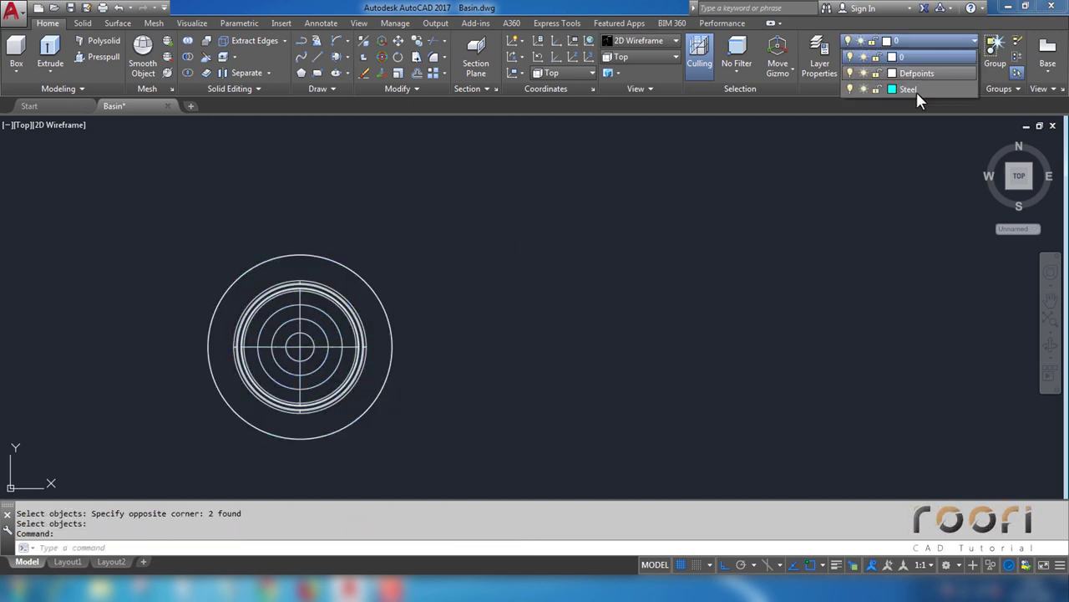
{"action": "left_click", "coordinate": [914, 87]}
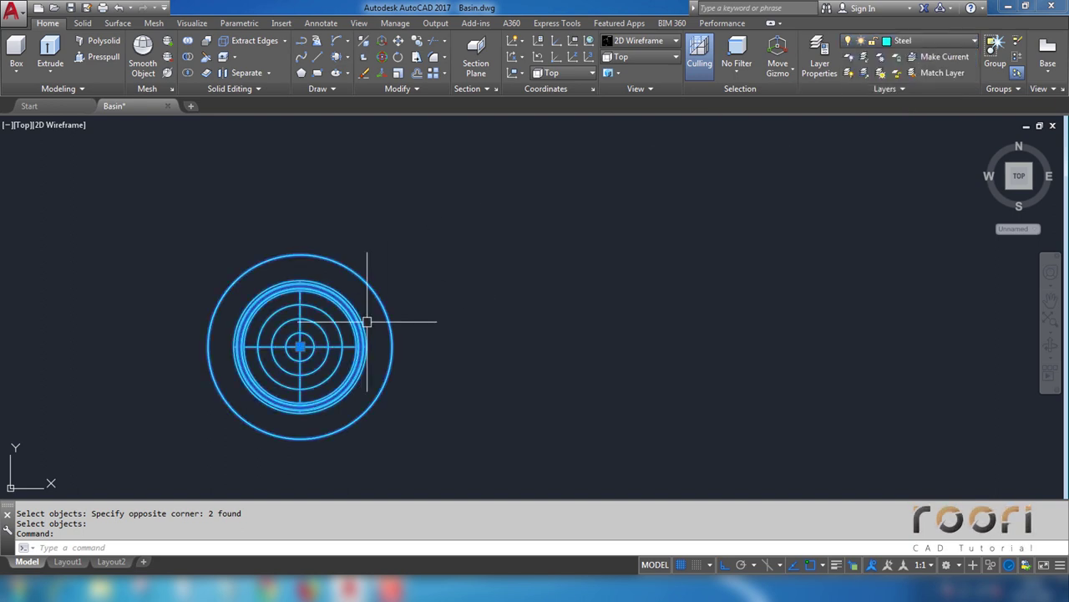
{"action": "key", "text": "Escape"}
{"action": "key", "text": "Escape"}
{"action": "left_click", "coordinate": [667, 38]}
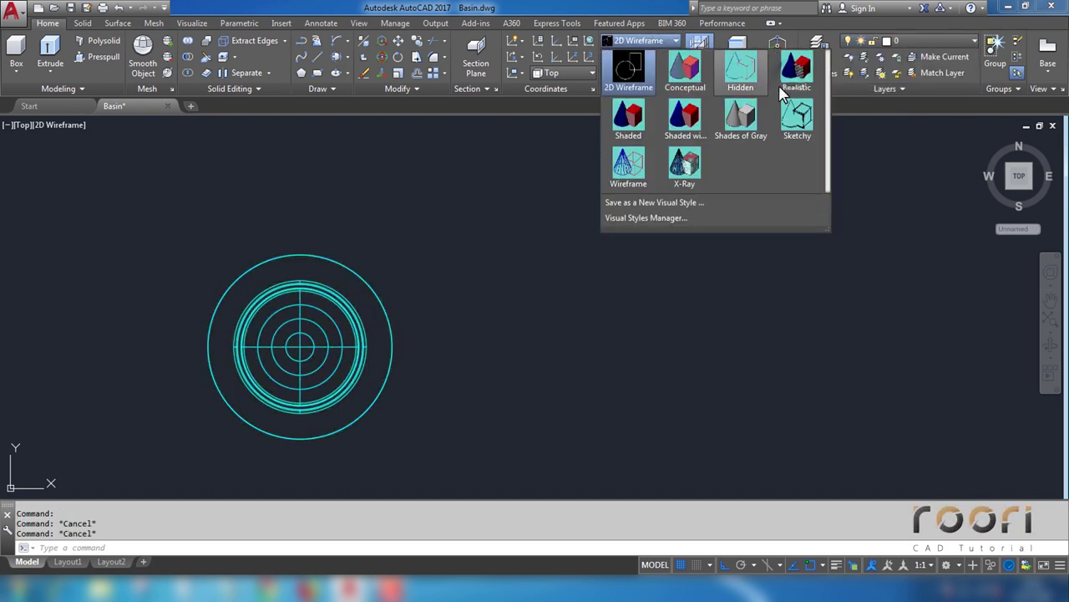
{"action": "left_click", "coordinate": [780, 73]}
{"action": "type", "text": "M"}
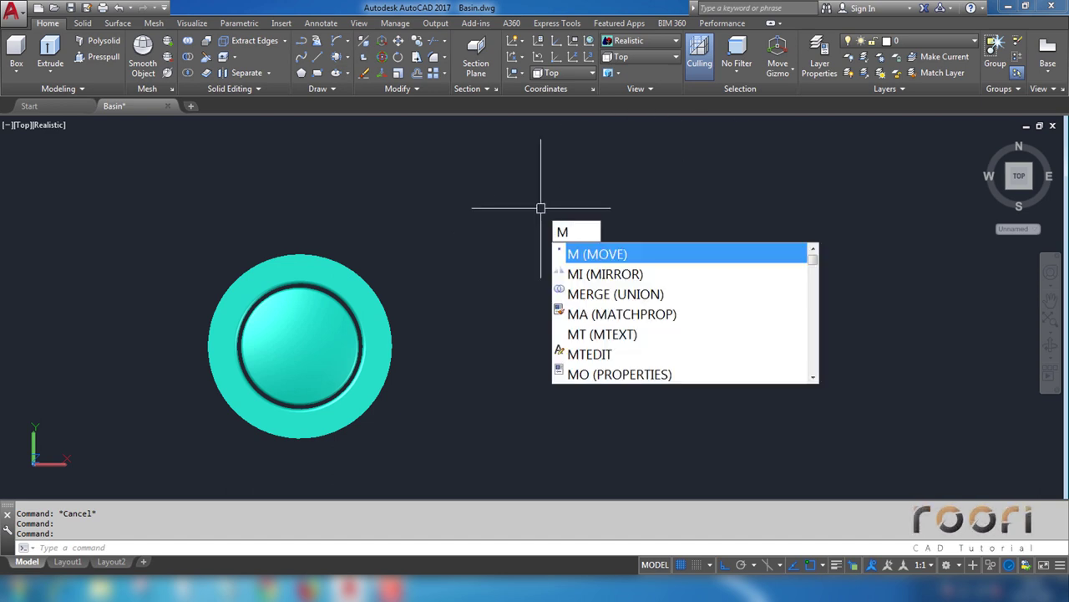
Step: Move the drain cap 1600 units into the basin's bowl
{"action": "key", "text": "Return"}
{"action": "left_click", "coordinate": [359, 280]}
{"action": "key", "text": "Return"}
{"action": "left_click", "coordinate": [219, 188]}
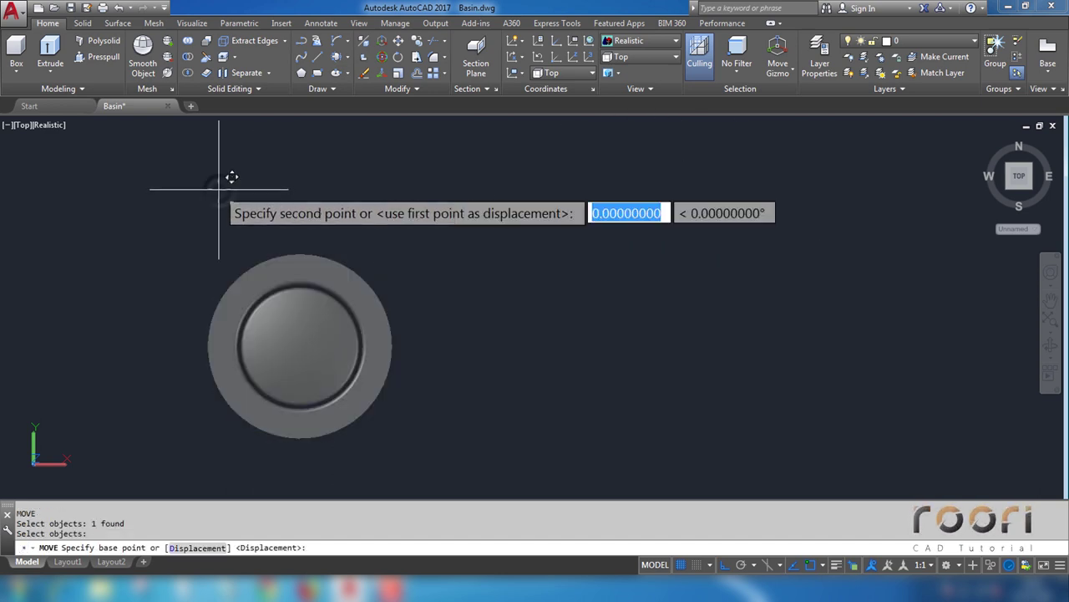
{"action": "type", "text": "1600"}
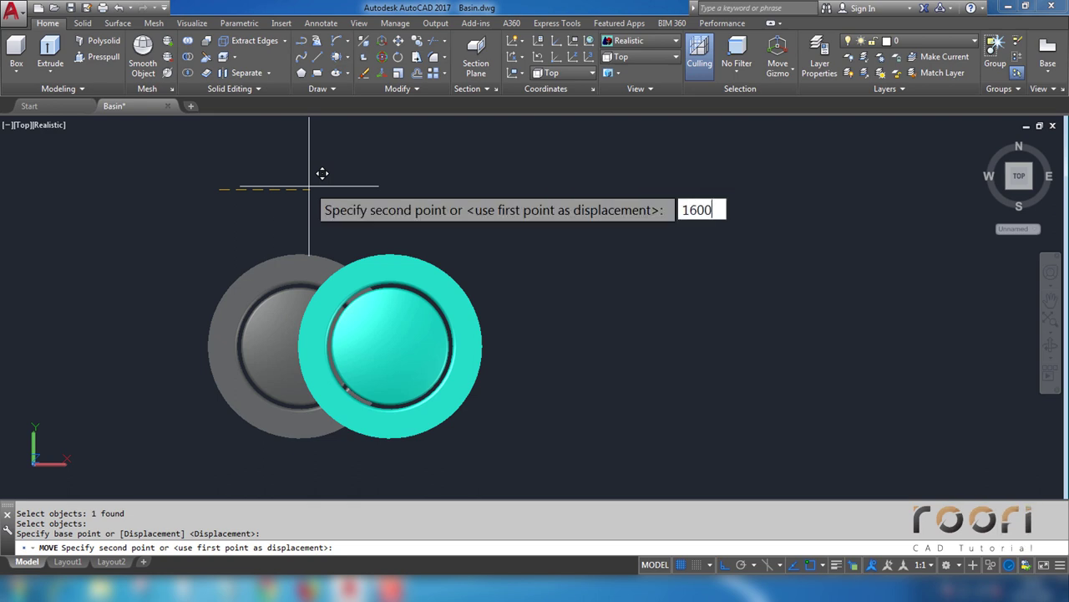
{"action": "key", "text": "Return"}
Step: Orbit to view the basin on its pedestal and select the basin solid
{"action": "scroll", "coordinate": [334, 251], "scroll_direction": "down", "scroll_amount": 5}
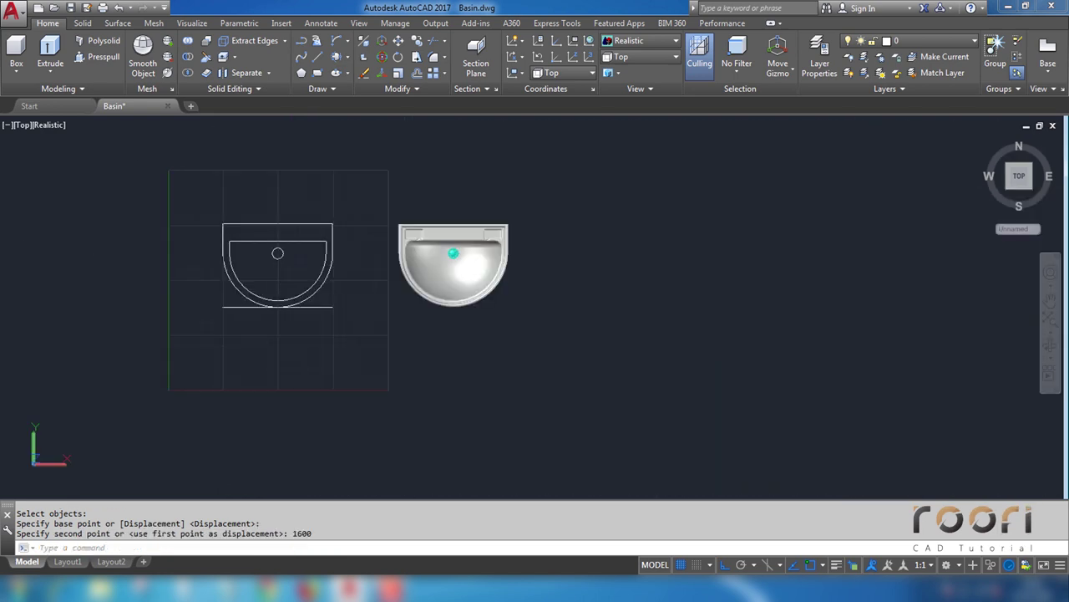
{"action": "scroll", "coordinate": [453, 265], "scroll_direction": "up", "scroll_amount": 5}
{"action": "scroll", "coordinate": [462, 288], "scroll_direction": "down", "scroll_amount": 3}
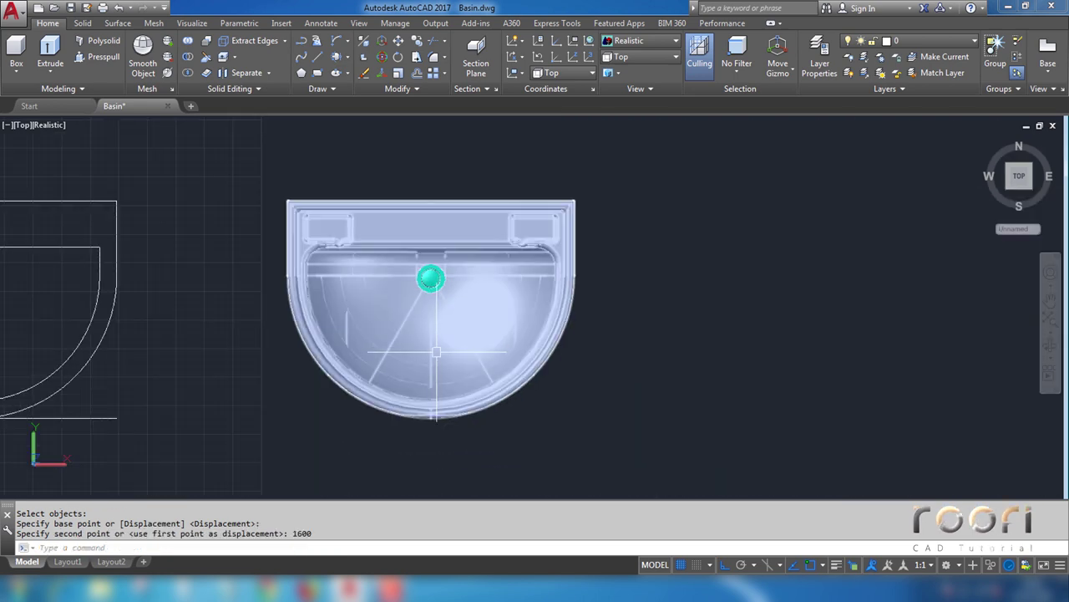
{"action": "middle_click_drag", "start_coordinate": [410, 382], "coordinate": [460, 272], "text": "shift"}
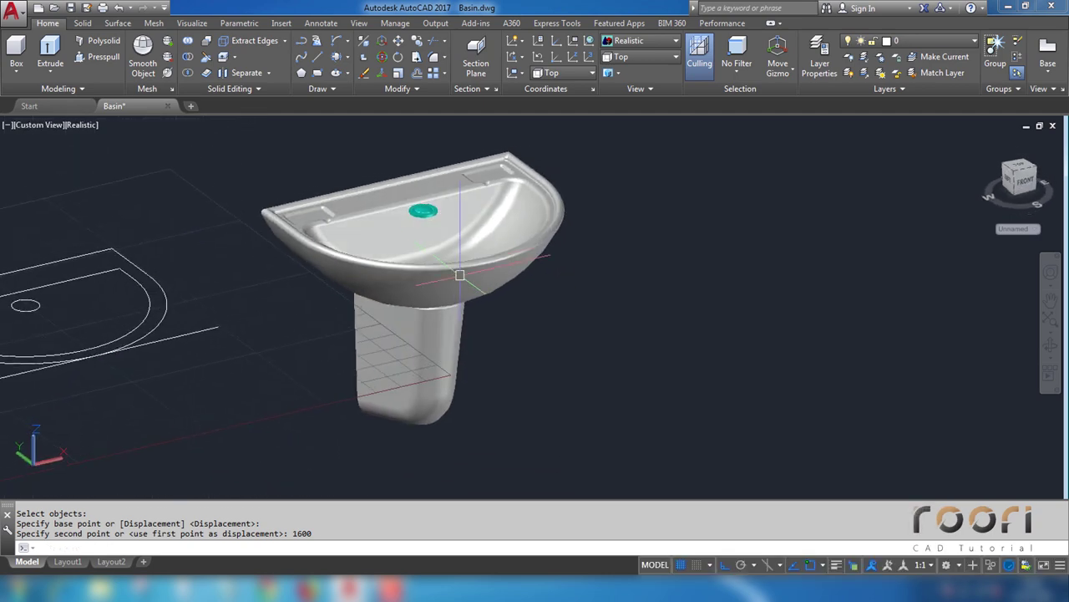
{"action": "scroll", "coordinate": [421, 231], "scroll_direction": "up", "scroll_amount": 3}
{"action": "left_click", "coordinate": [484, 192]}
Step: Show the basin in wireframe from the Front view, centred on screen
{"action": "left_click", "coordinate": [633, 44]}
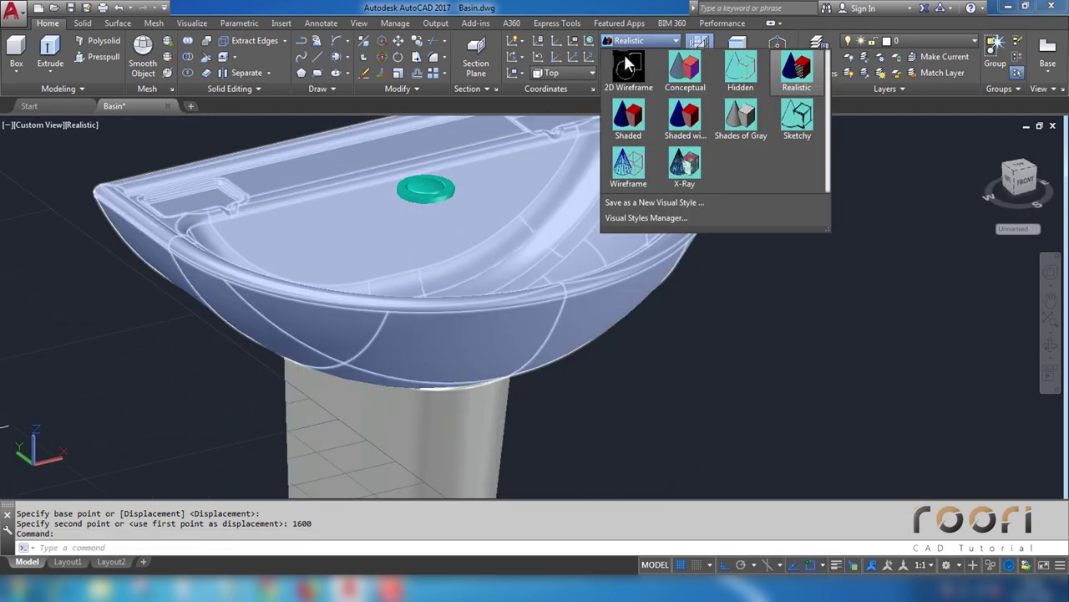
{"action": "left_click", "coordinate": [622, 60]}
{"action": "left_click", "coordinate": [625, 58]}
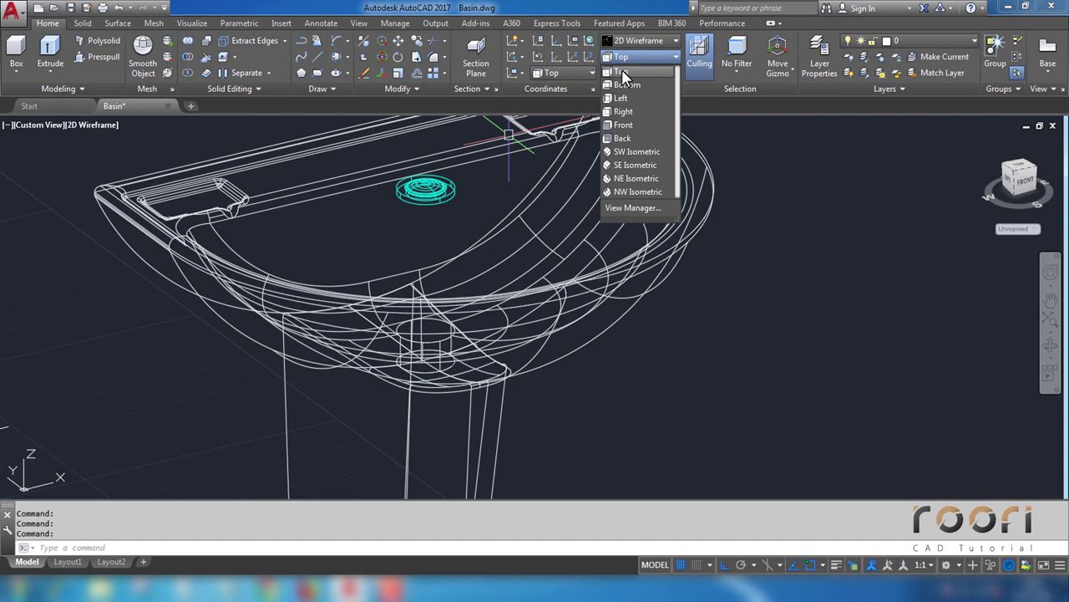
{"action": "left_click", "coordinate": [633, 126]}
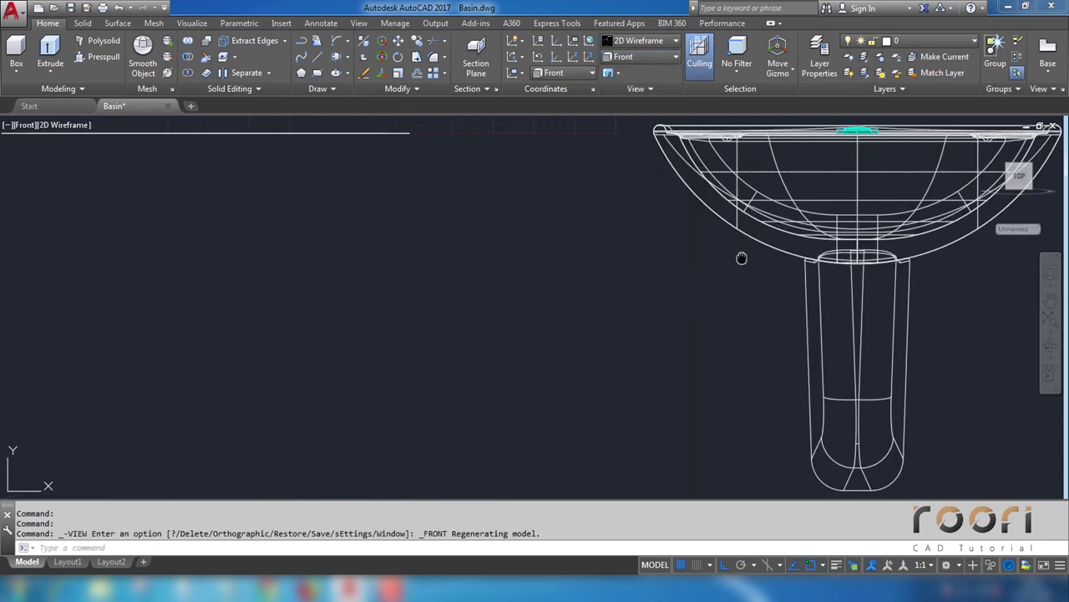
{"action": "middle_click_drag", "start_coordinate": [741, 257], "coordinate": [393, 324]}
Step: Measure the bowl depth from rim to bottom with a linear dimension (135)
{"action": "left_click", "coordinate": [323, 24]}
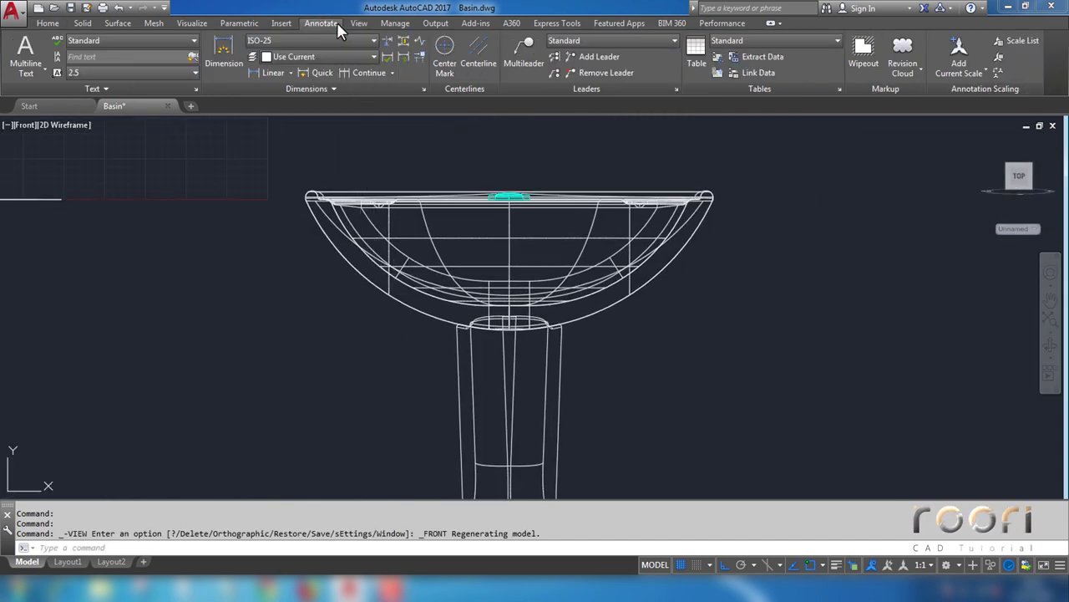
{"action": "left_click", "coordinate": [283, 75]}
{"action": "scroll", "coordinate": [493, 192], "scroll_direction": "up", "scroll_amount": 3}
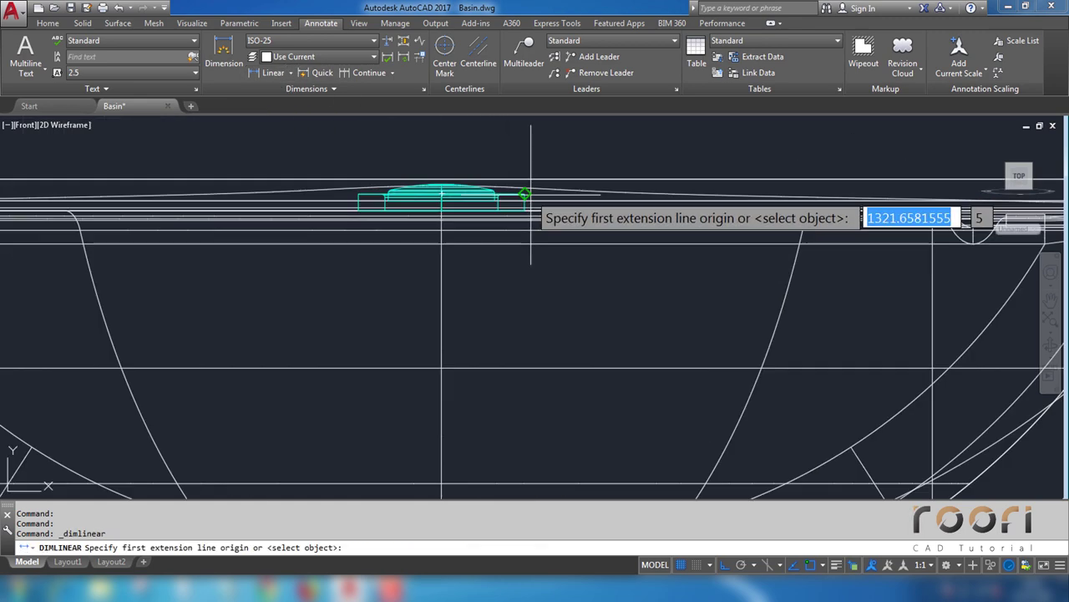
{"action": "scroll", "coordinate": [514, 194], "scroll_direction": "up", "scroll_amount": 3}
{"action": "scroll", "coordinate": [494, 189], "scroll_direction": "up", "scroll_amount": 3}
{"action": "left_click", "coordinate": [494, 189]}
{"action": "scroll", "coordinate": [494, 190], "scroll_direction": "down", "scroll_amount": 4}
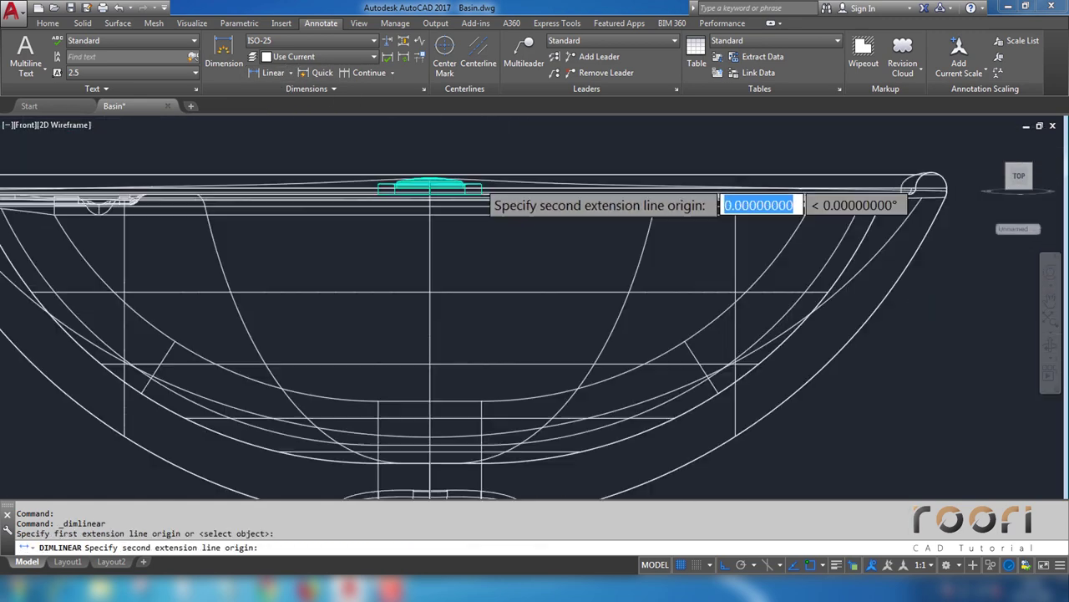
{"action": "scroll", "coordinate": [489, 201], "scroll_direction": "down", "scroll_amount": 2}
{"action": "scroll", "coordinate": [479, 368], "scroll_direction": "up", "scroll_amount": 5}
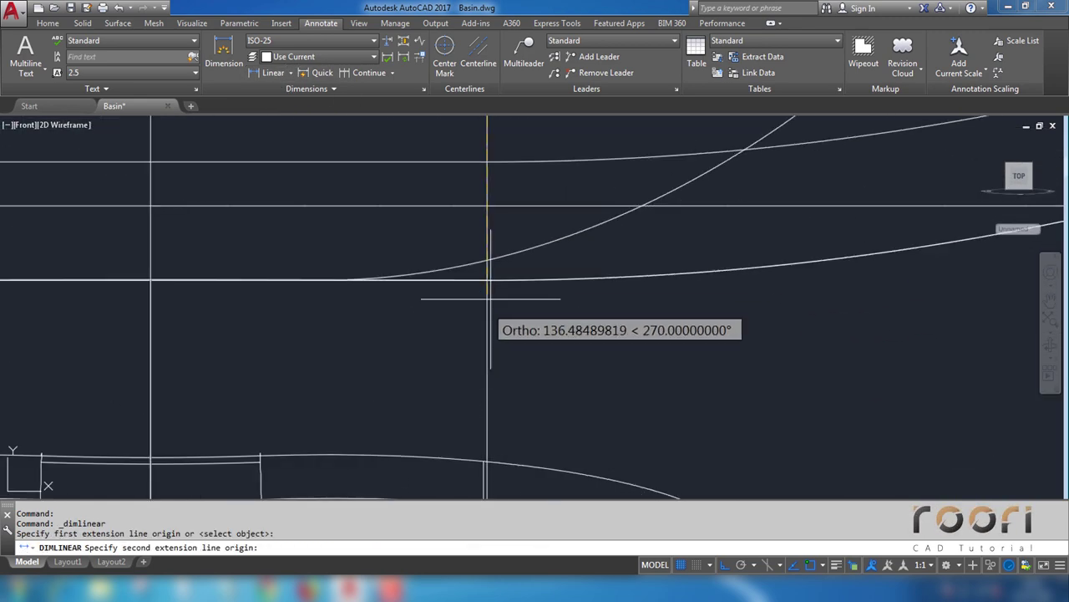
{"action": "left_click", "coordinate": [487, 280]}
{"action": "scroll", "coordinate": [392, 242], "scroll_direction": "down", "scroll_amount": 5}
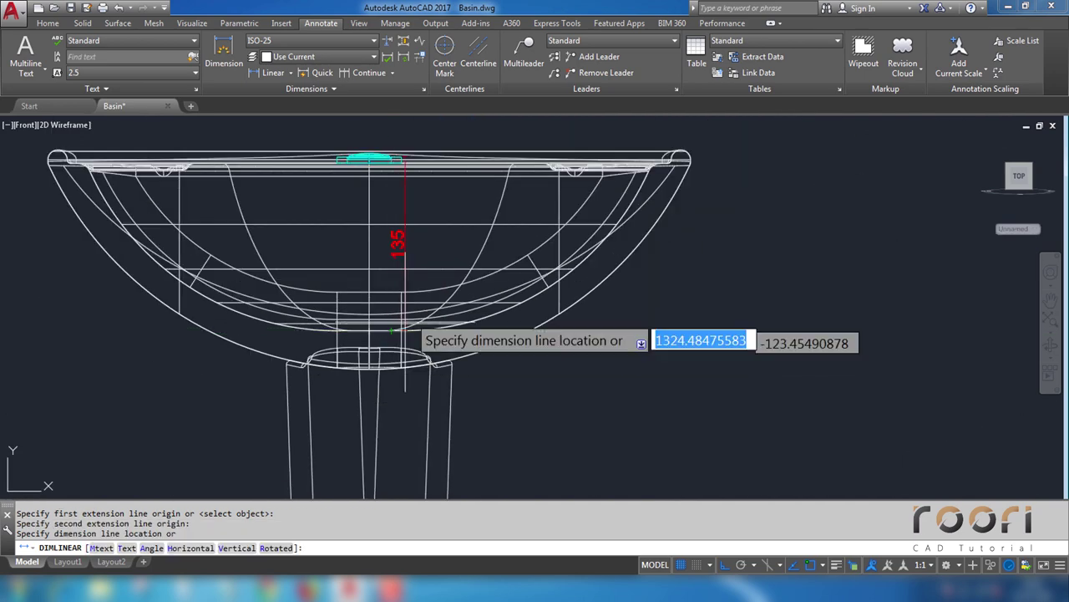
{"action": "left_click", "coordinate": [734, 242]}
Step: Erase the 135 dimension and move the drain cap 135 units down
{"action": "left_click", "coordinate": [707, 294]}
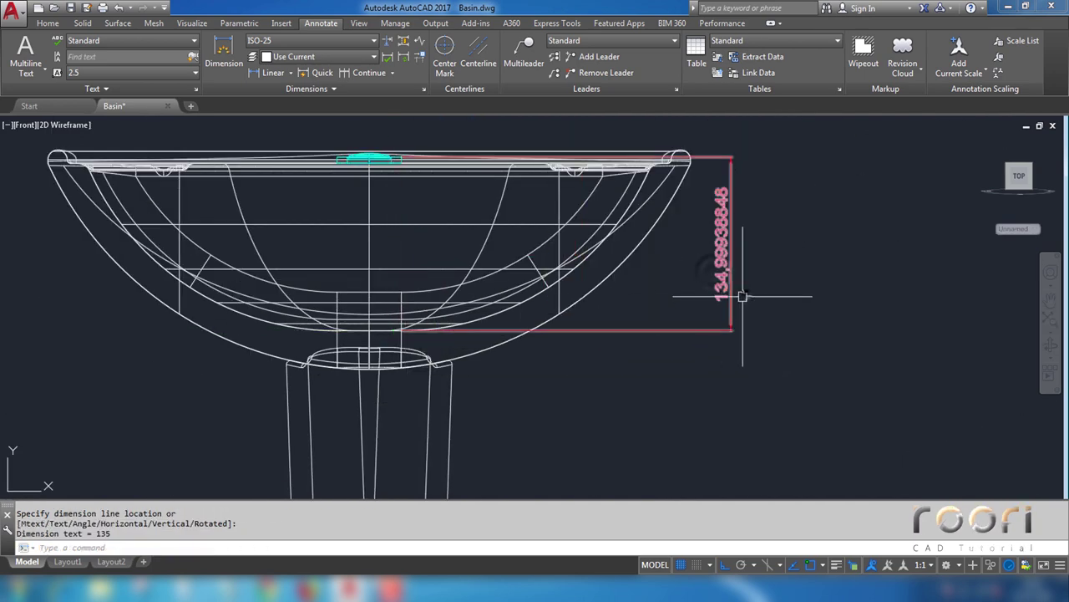
{"action": "left_click", "coordinate": [713, 271]}
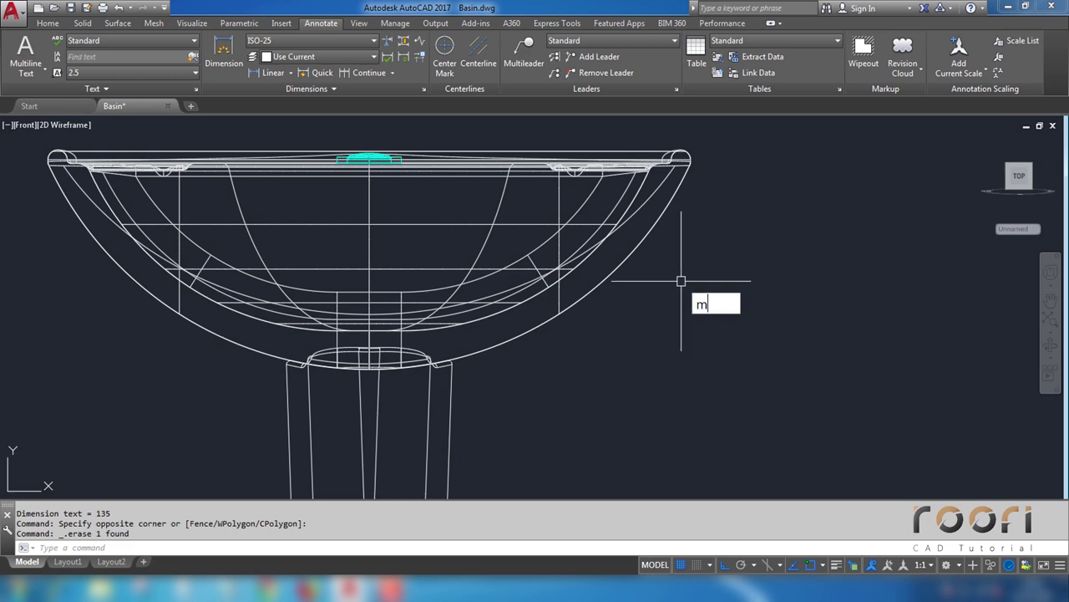
{"action": "key", "text": "Return"}
{"action": "scroll", "coordinate": [379, 150], "scroll_direction": "up", "scroll_amount": 4}
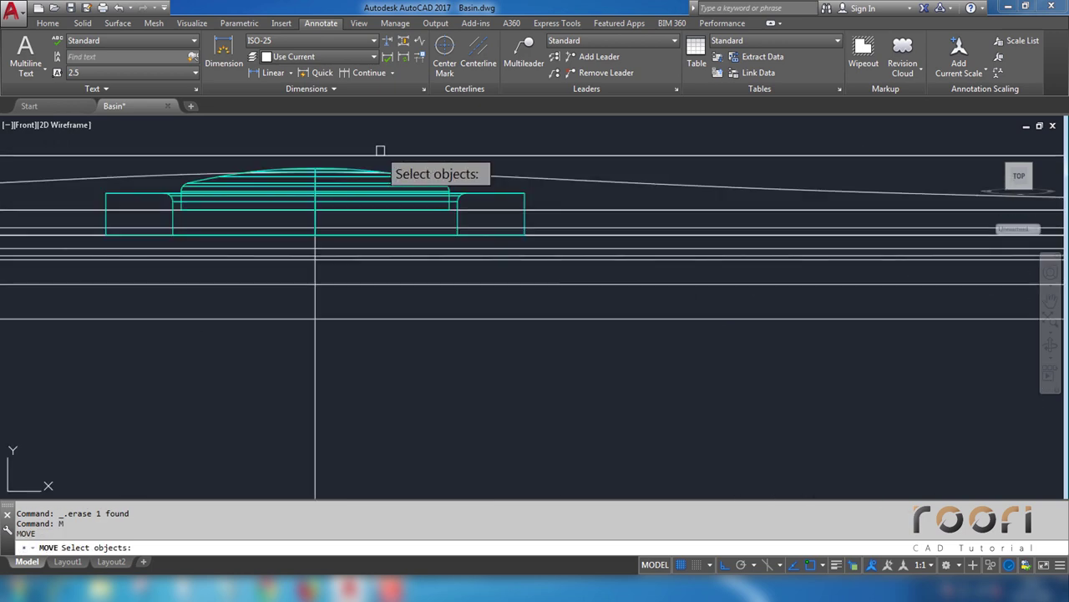
{"action": "left_click", "coordinate": [373, 181]}
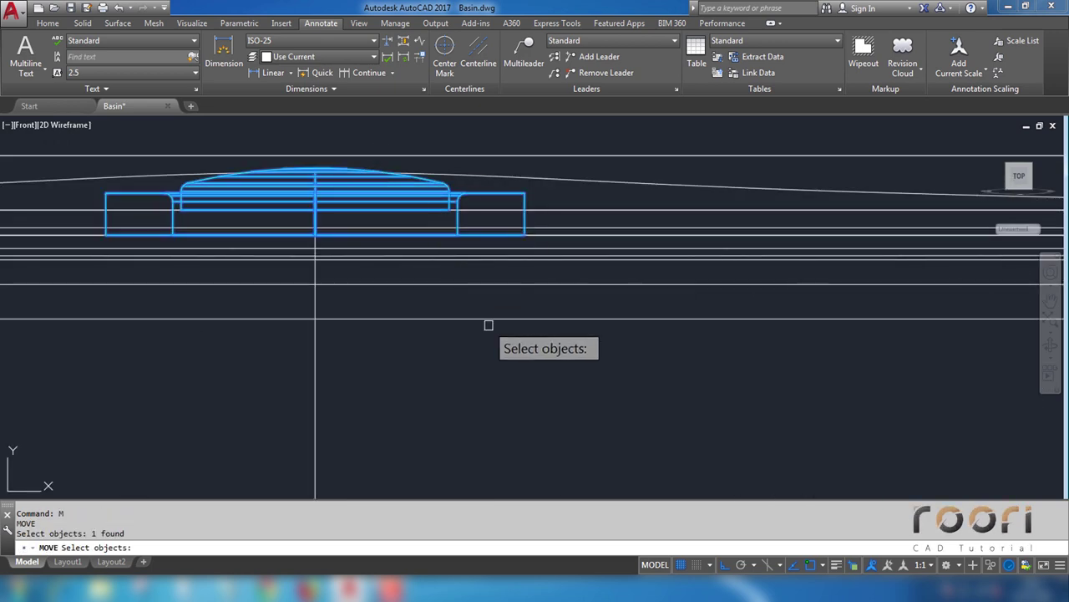
{"action": "key", "text": "Return"}
{"action": "left_click", "coordinate": [541, 330]}
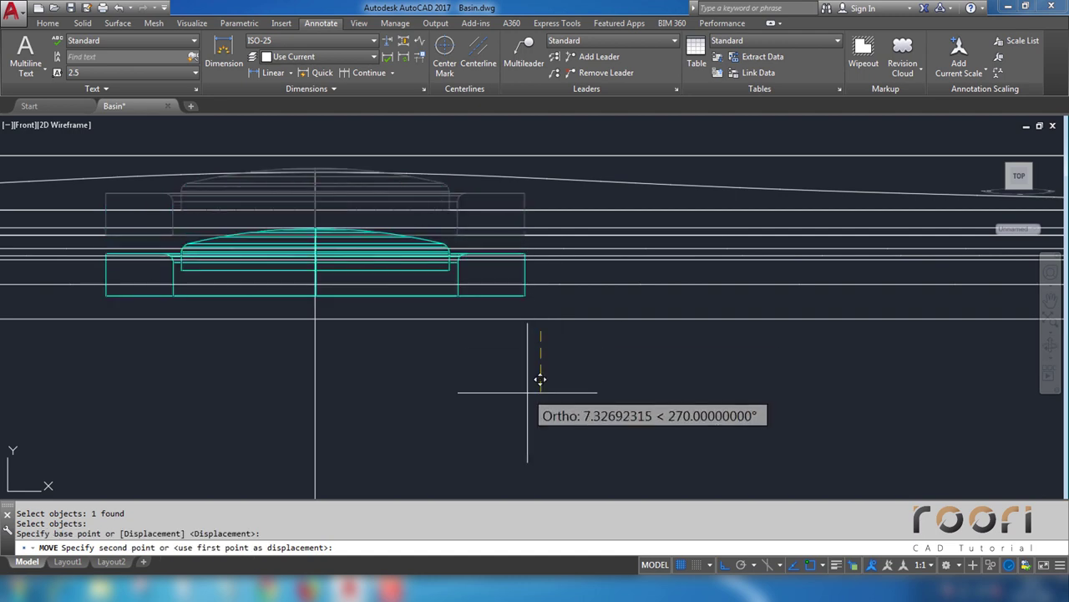
{"action": "type", "text": "135"}
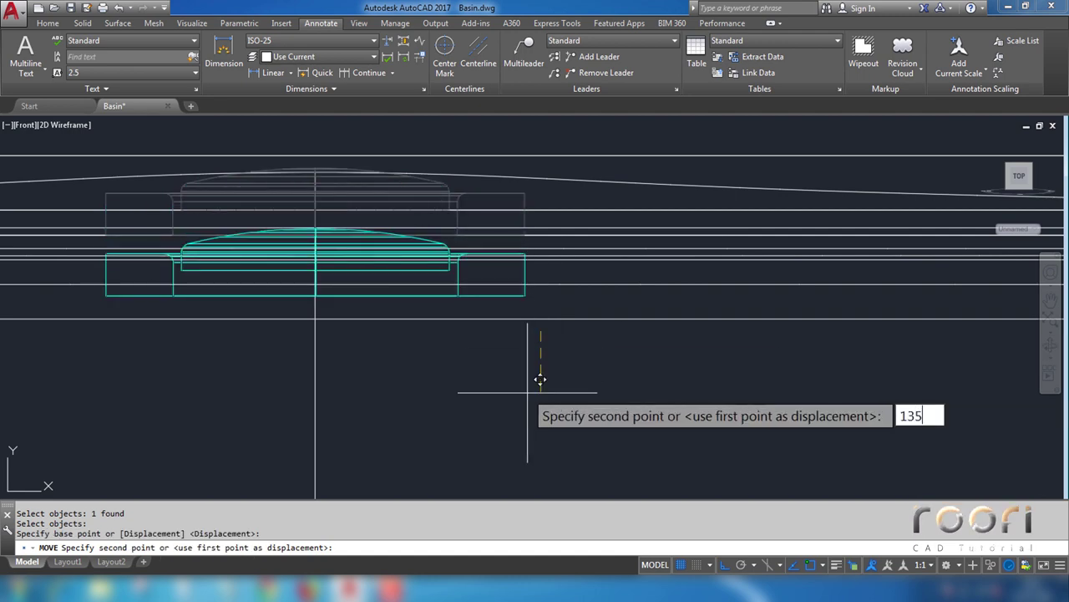
{"action": "key", "text": "Return"}
{"action": "scroll", "coordinate": [513, 341], "scroll_direction": "down", "scroll_amount": 3}
Step: Set the Top view and recentre the basin on screen
{"action": "scroll", "coordinate": [566, 282], "scroll_direction": "down", "scroll_amount": 2}
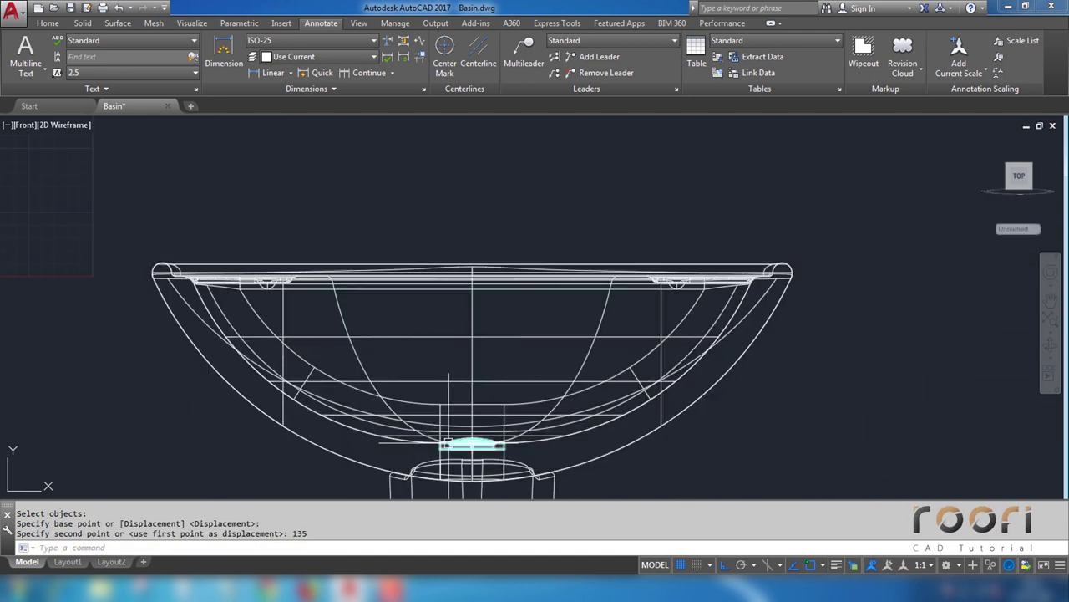
{"action": "middle_click_drag", "start_coordinate": [449, 441], "coordinate": [467, 410]}
{"action": "left_click", "coordinate": [48, 25]}
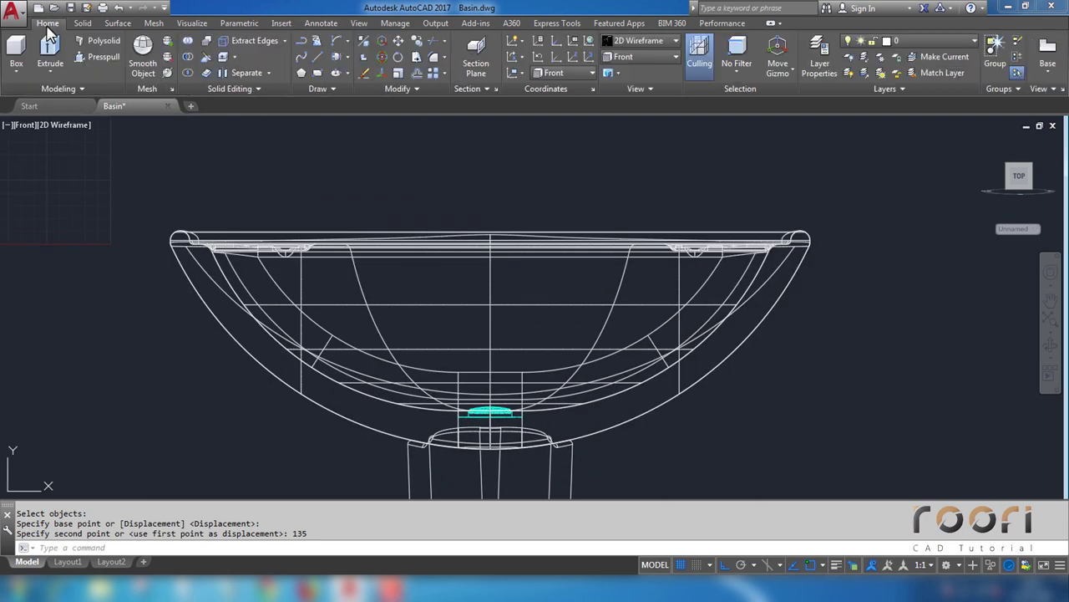
{"action": "left_click", "coordinate": [666, 56]}
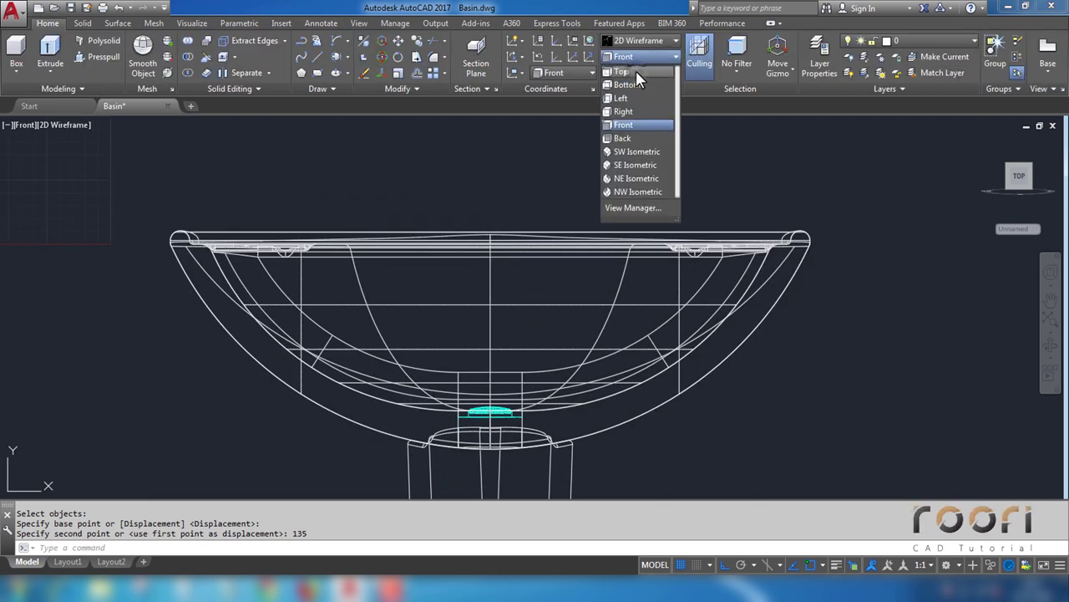
{"action": "left_click", "coordinate": [635, 70]}
{"action": "middle_click_drag", "start_coordinate": [643, 295], "coordinate": [328, 337]}
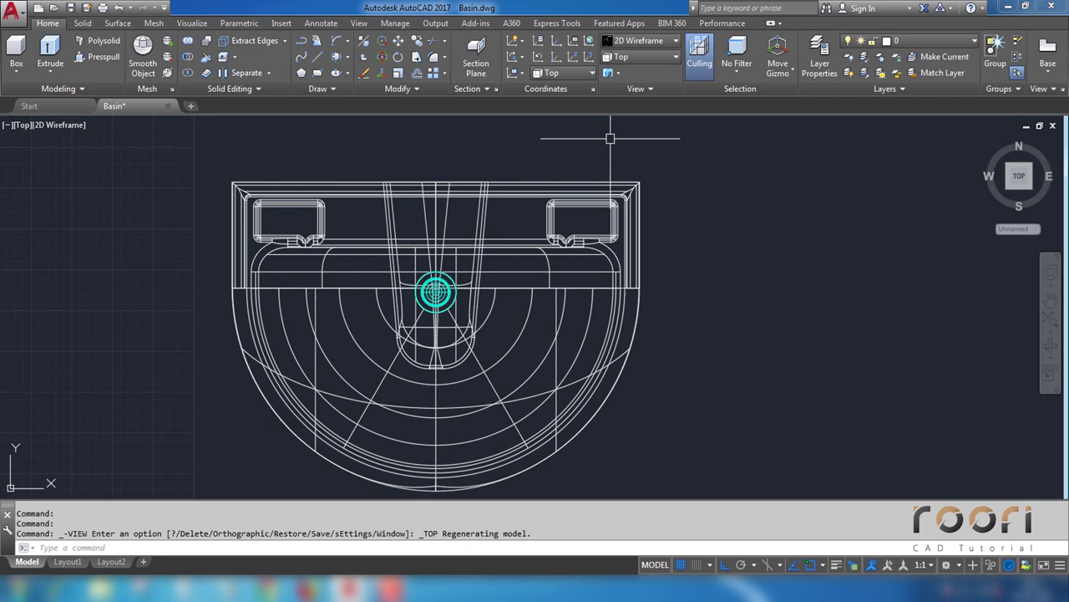
Step: Shade the basin Realistic and orbit to inspect it at an angle
{"action": "left_click", "coordinate": [655, 40]}
{"action": "left_click", "coordinate": [802, 68]}
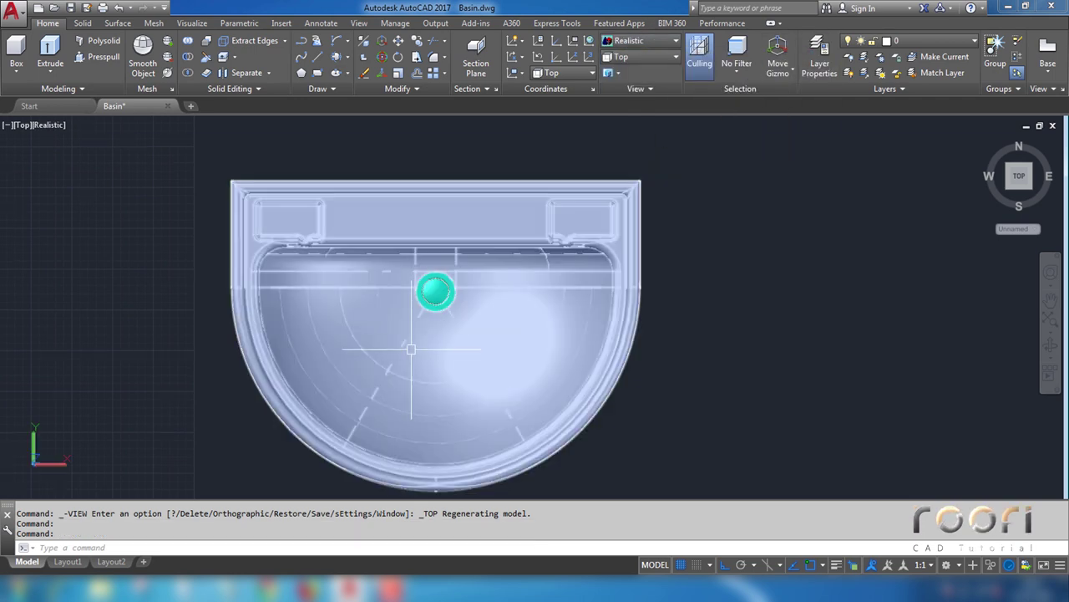
{"action": "mouse_move", "coordinate": [411, 349]}
{"action": "middle_mouse_down", "text": "shift"}
{"action": "mouse_move", "coordinate": [479, 265]}
{"action": "mouse_move", "coordinate": [468, 259]}
{"action": "mouse_move", "coordinate": [358, 312]}
{"action": "mouse_move", "coordinate": [299, 244]}
{"action": "mouse_move", "coordinate": [375, 275]}
{"action": "mouse_move", "coordinate": [604, 262]}
{"action": "mouse_move", "coordinate": [591, 288]}
{"action": "mouse_move", "coordinate": [607, 337]}
{"action": "mouse_move", "coordinate": [527, 375]}
{"action": "mouse_move", "coordinate": [348, 329]}
{"action": "mouse_move", "coordinate": [477, 298]}
{"action": "mouse_move", "coordinate": [551, 217]}
{"action": "middle_mouse_up", "text": "shift"}
{"action": "scroll", "coordinate": [450, 251], "scroll_direction": "up", "scroll_amount": 3}
{"action": "scroll", "coordinate": [450, 251], "scroll_direction": "down", "scroll_amount": 4}
Step: Switch the display back to 2D Wireframe
{"action": "left_click", "coordinate": [635, 40]}
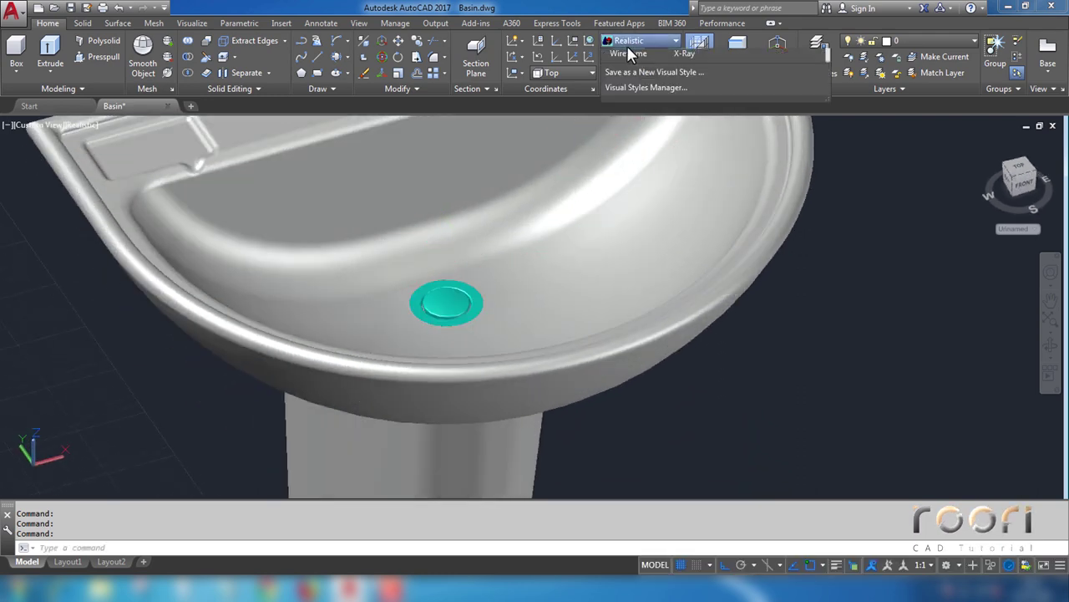
{"action": "left_click", "coordinate": [628, 69]}
{"action": "left_click", "coordinate": [633, 58]}
Step: In Top view, draw a guide line across the top rim band at its midpoint
{"action": "left_click", "coordinate": [630, 71]}
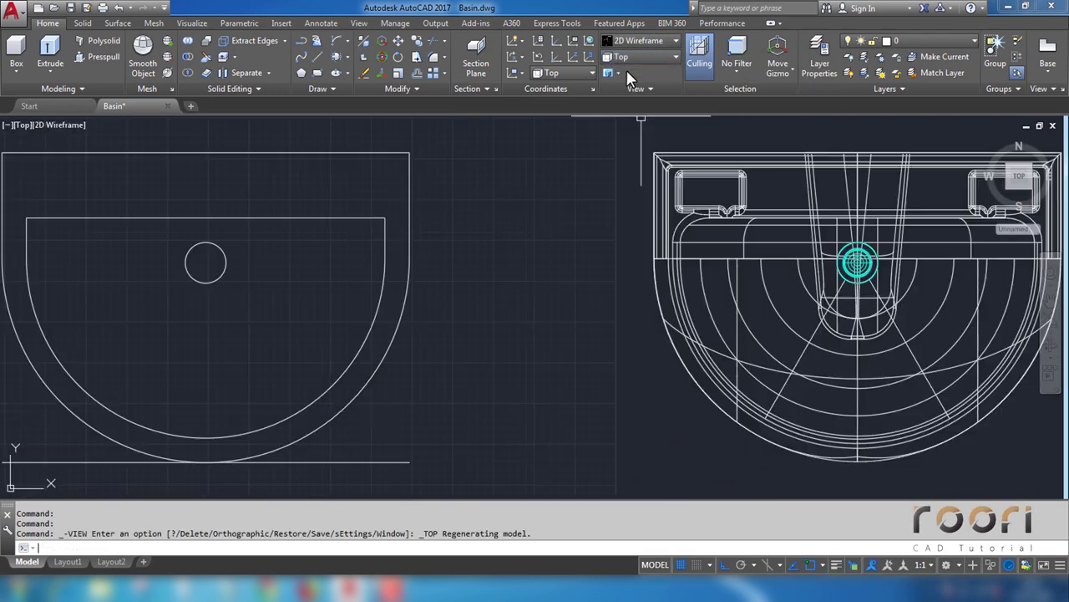
{"action": "scroll", "coordinate": [378, 385], "scroll_direction": "up", "scroll_amount": 2}
{"action": "type", "text": "l"}
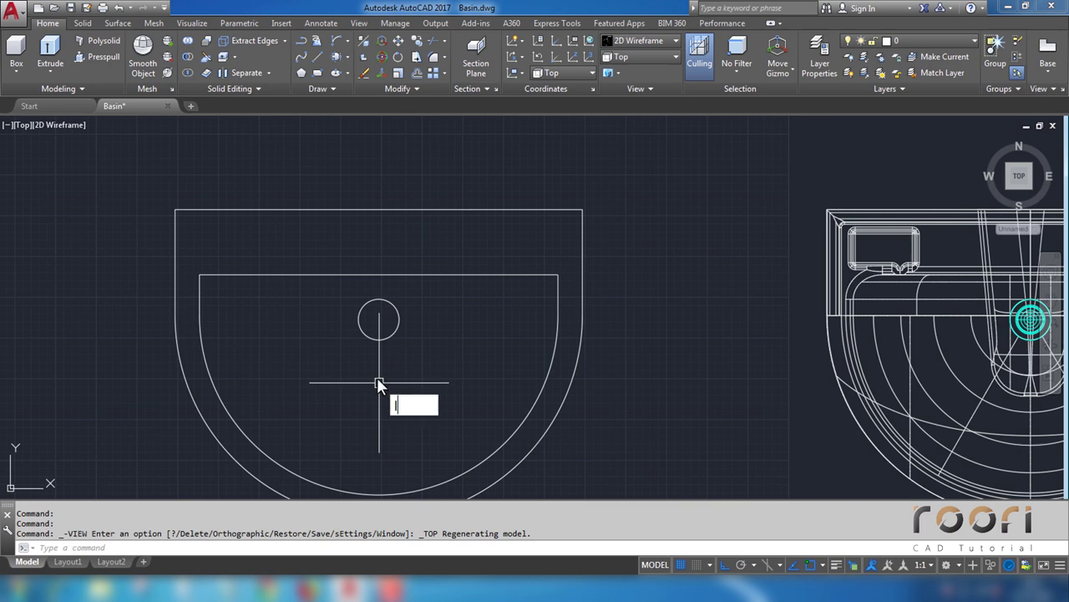
{"action": "key", "text": "Return"}
{"action": "left_click", "coordinate": [379, 210]}
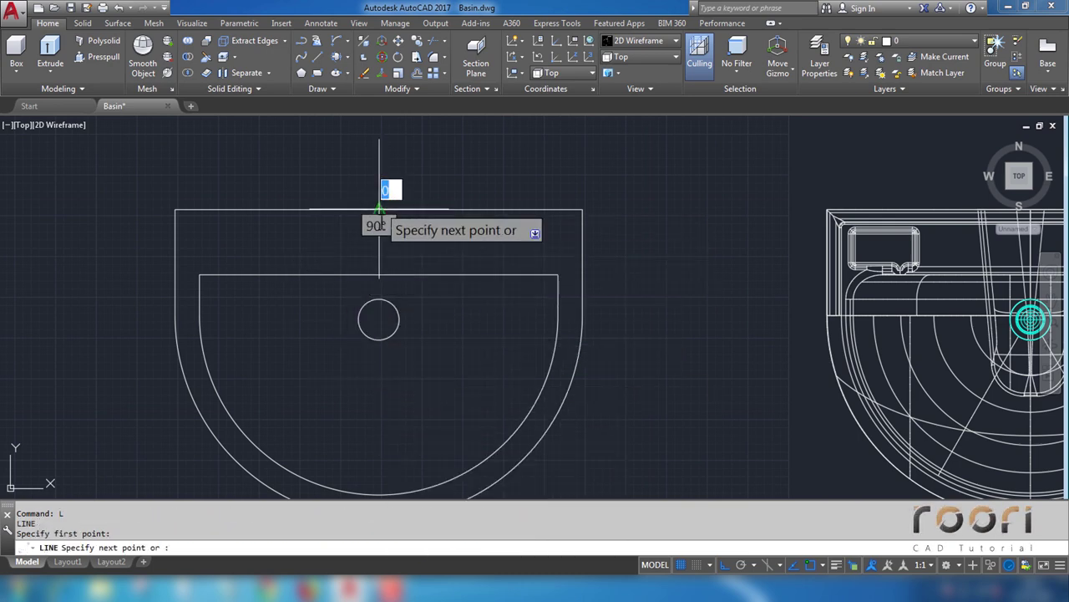
{"action": "left_click", "coordinate": [378, 274]}
{"action": "key", "text": "Return"}
Step: Draw a 40-diameter circle centred at the guide line's midpoint
{"action": "middle_click_drag", "start_coordinate": [400, 249], "coordinate": [429, 275]}
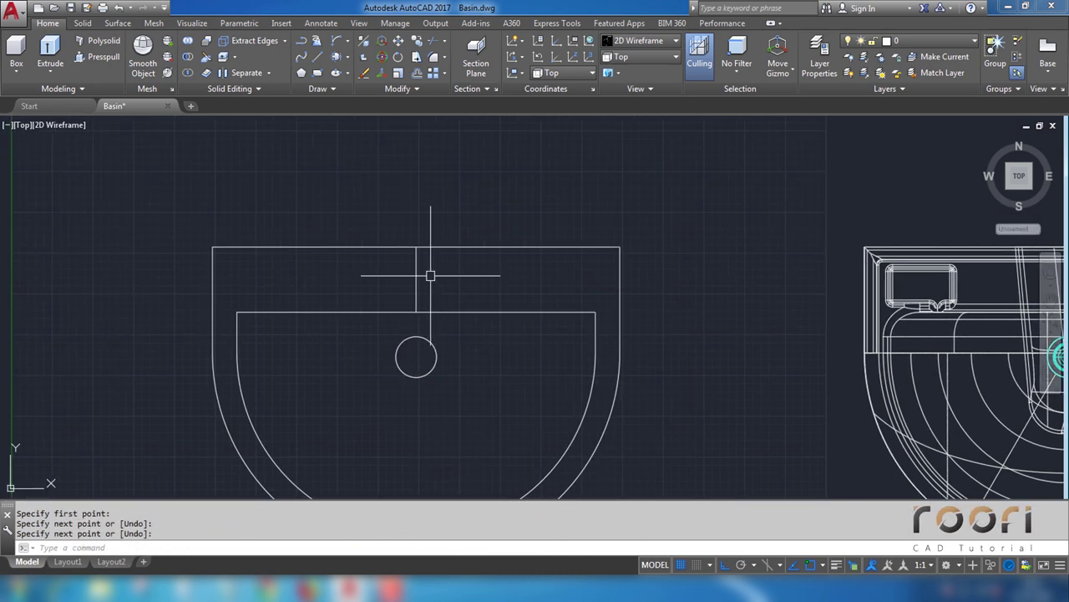
{"action": "scroll", "coordinate": [428, 275], "scroll_direction": "up", "scroll_amount": 3}
{"action": "type", "text": "C"}
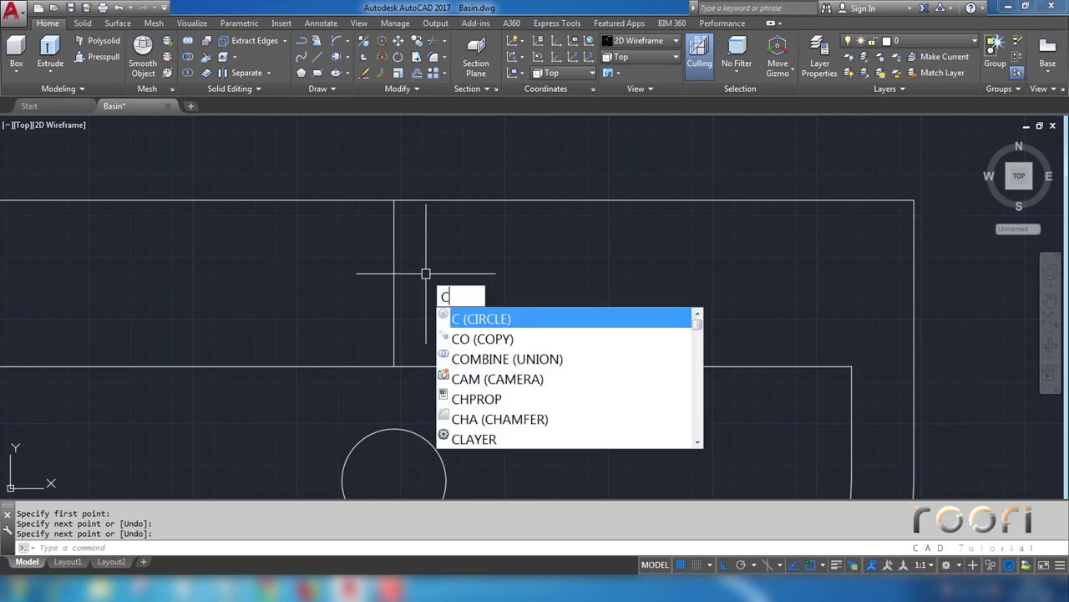
{"action": "key", "text": "Return"}
{"action": "left_click", "coordinate": [393, 282]}
{"action": "type", "text": "d"}
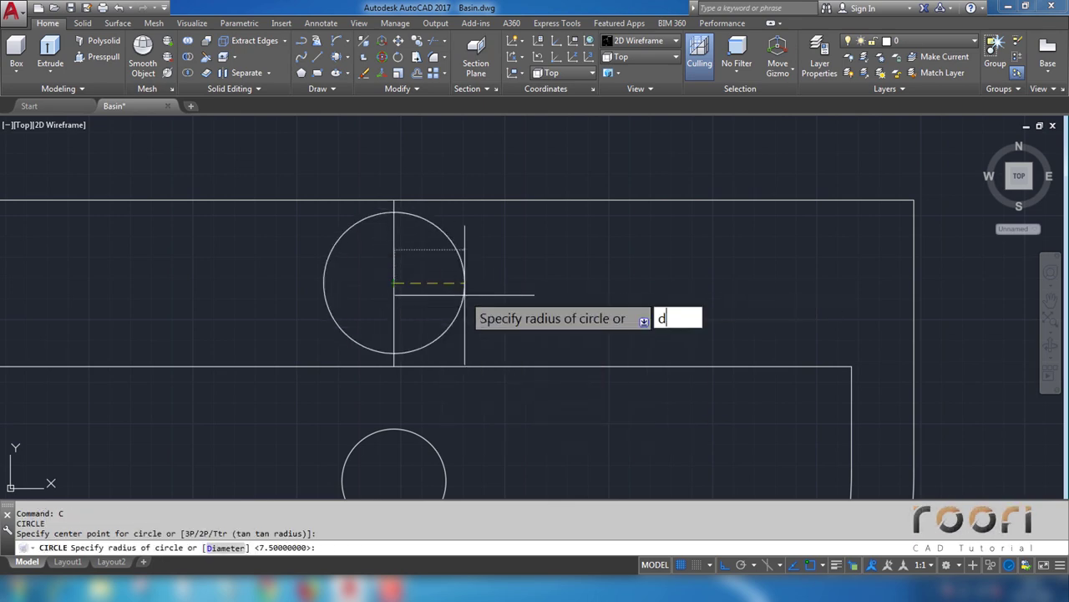
{"action": "key", "text": "Return"}
{"action": "type", "text": "40"}
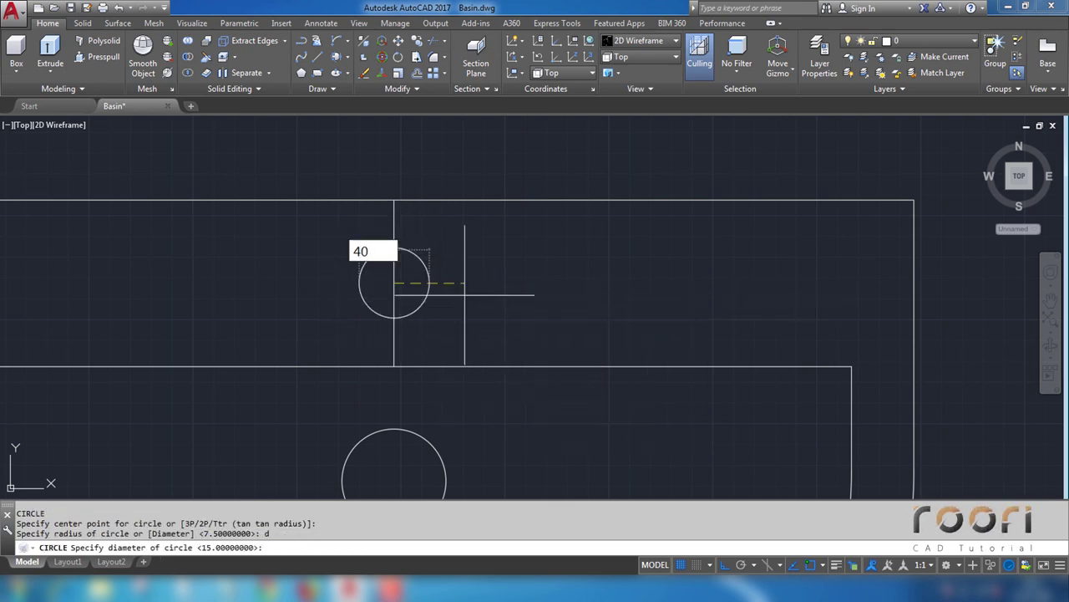
{"action": "key", "text": "Return"}
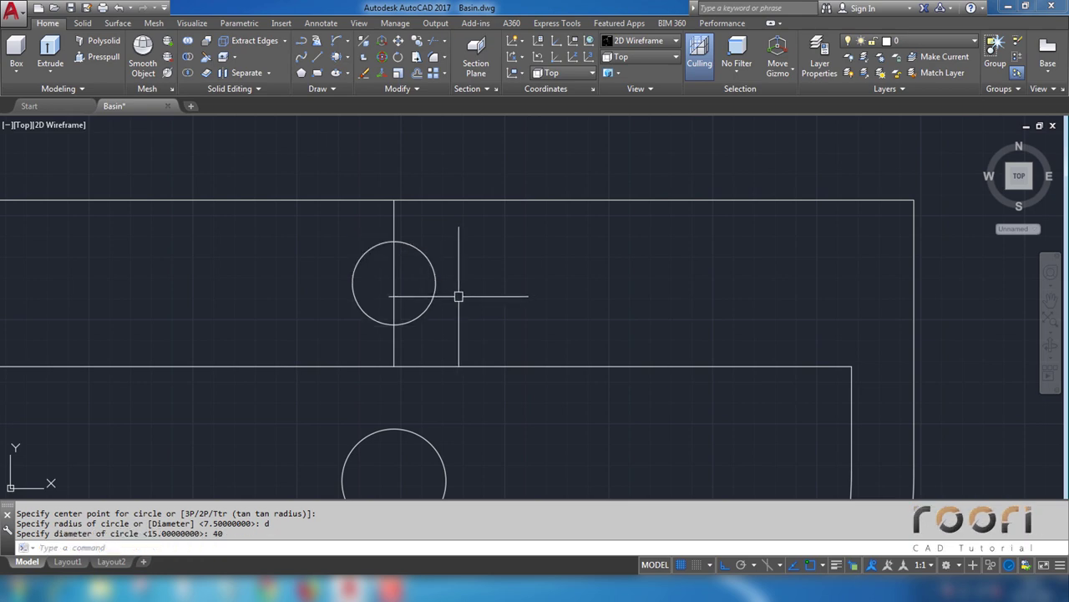
{"action": "type", "text": "M"}
Step: Move the circle 5 units down and erase the guide line
{"action": "key", "text": "Return"}
{"action": "left_click", "coordinate": [436, 284]}
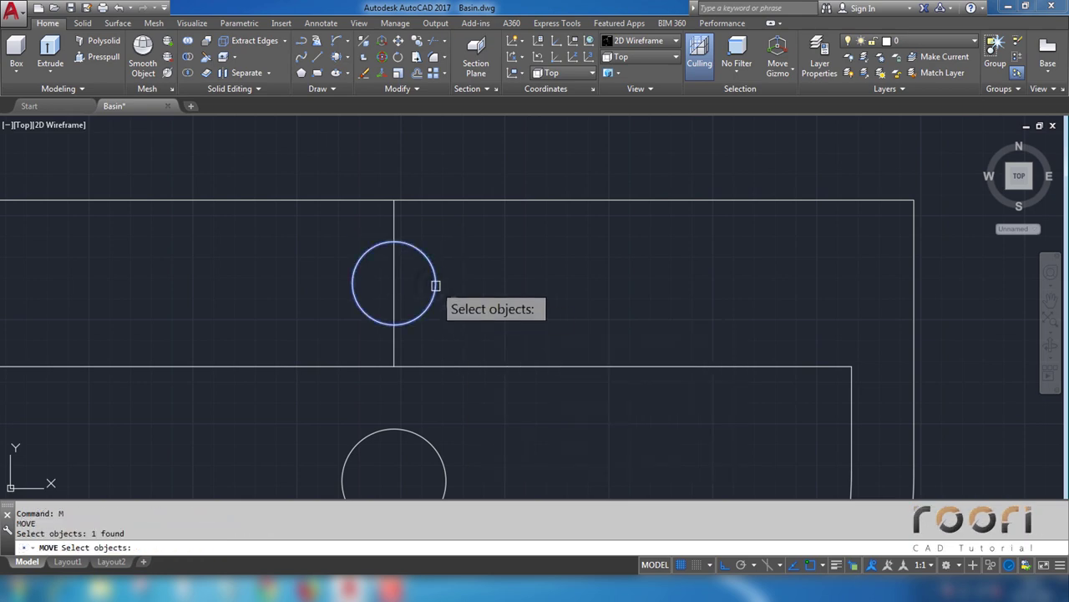
{"action": "key", "text": "Return"}
{"action": "left_click", "coordinate": [473, 225]}
{"action": "type", "text": "5"}
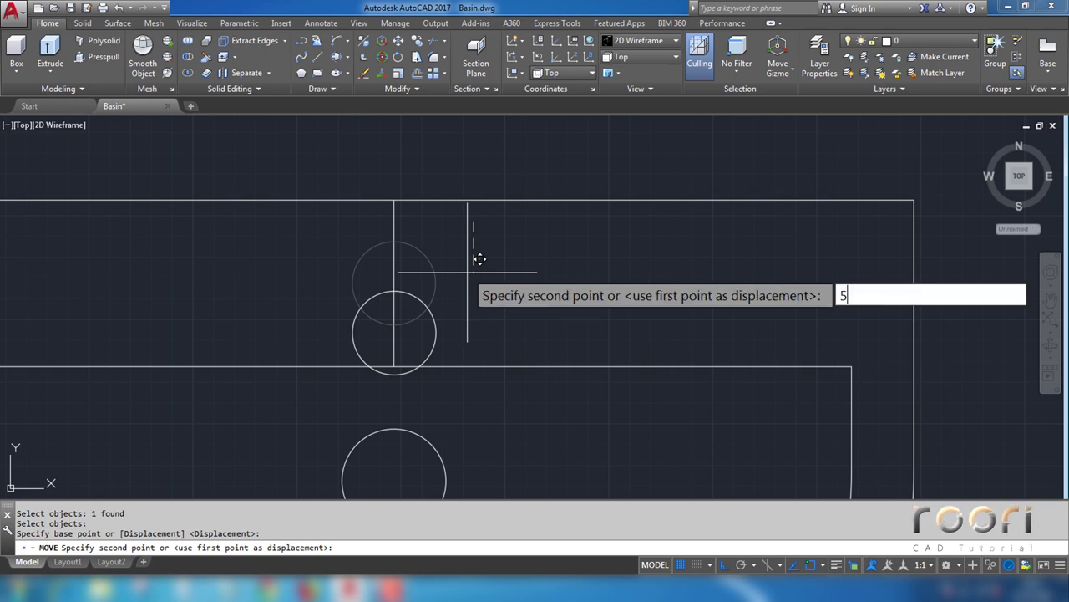
{"action": "key", "text": "Return"}
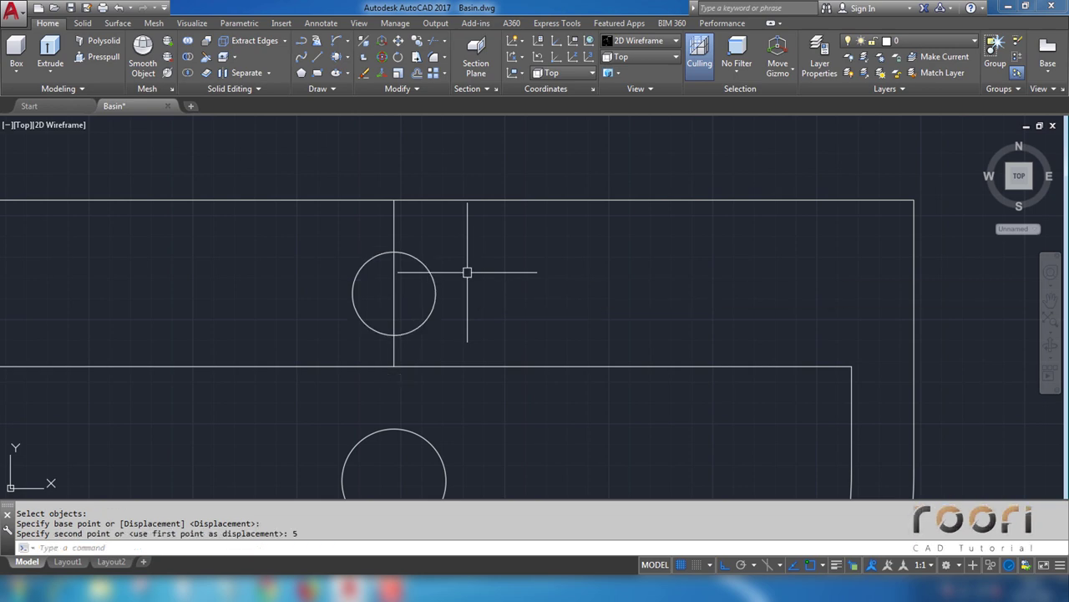
{"action": "left_click", "coordinate": [432, 239]}
{"action": "left_click", "coordinate": [359, 225]}
{"action": "key", "text": "Delete"}
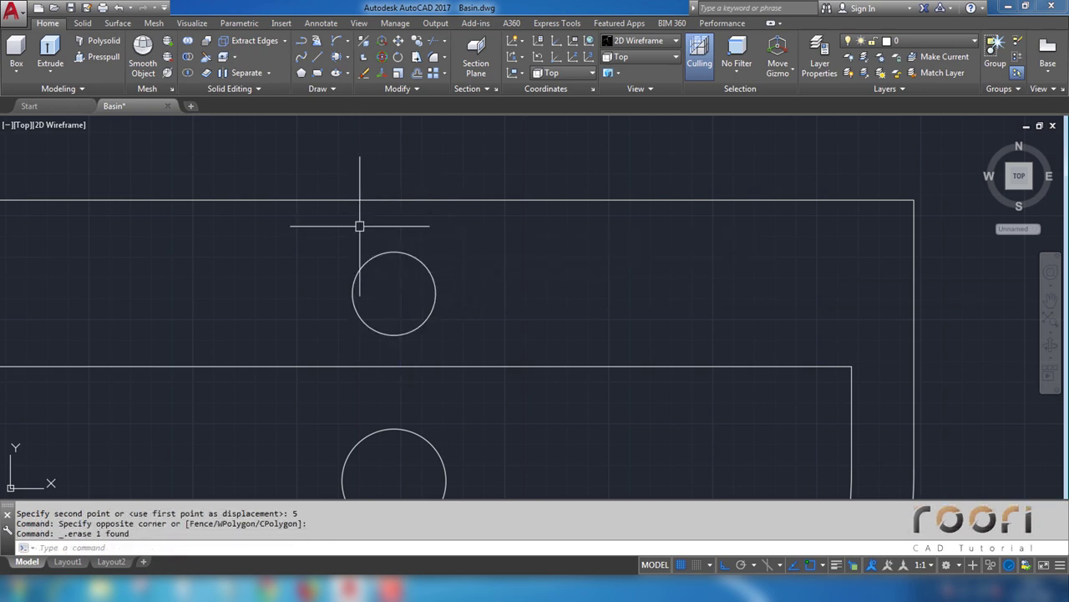
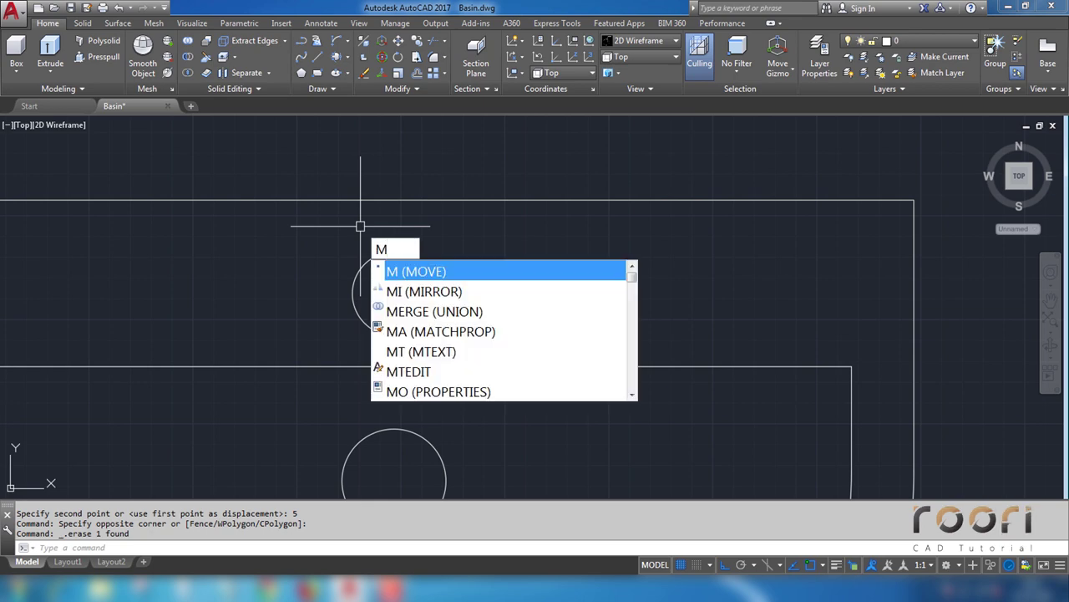
Step: Move the upper circle 500 units straight up with Ortho on, then pan to locate it
{"action": "key", "text": "Return"}
{"action": "left_click", "coordinate": [384, 253]}
{"action": "key", "text": "Return"}
{"action": "left_click", "coordinate": [483, 311]}
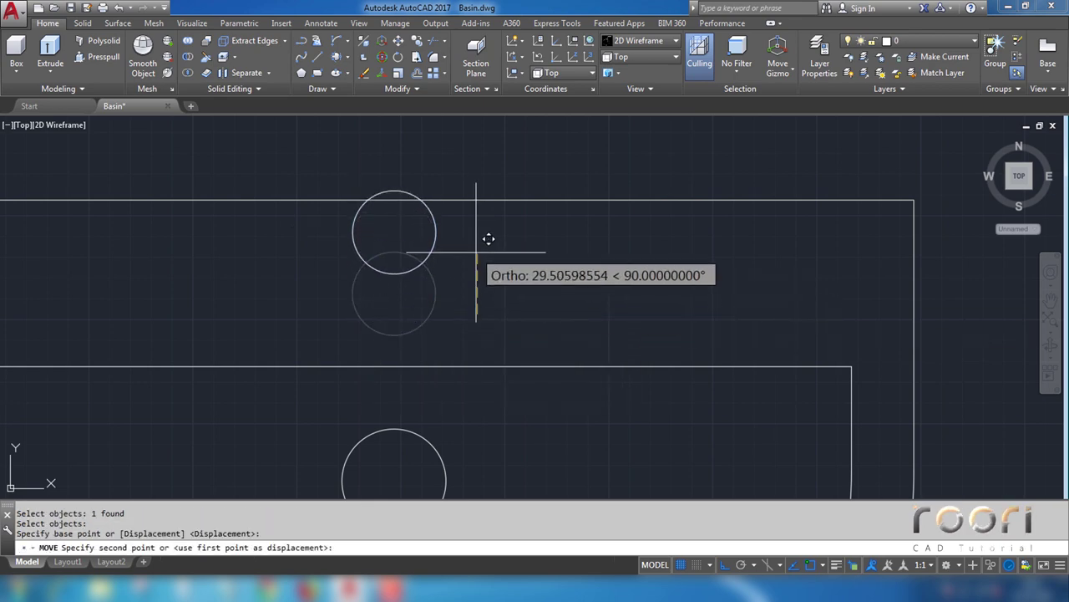
{"action": "type", "text": "500"}
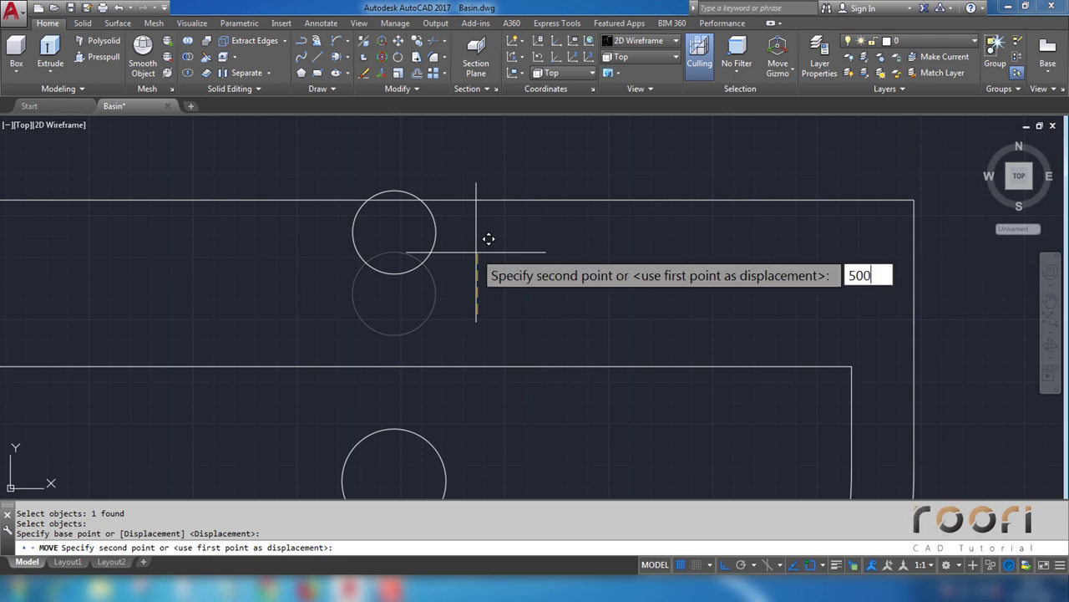
{"action": "key", "text": "Return"}
{"action": "scroll", "coordinate": [477, 251], "scroll_direction": "down", "scroll_amount": 3}
{"action": "middle_click_drag", "start_coordinate": [477, 251], "coordinate": [440, 265]}
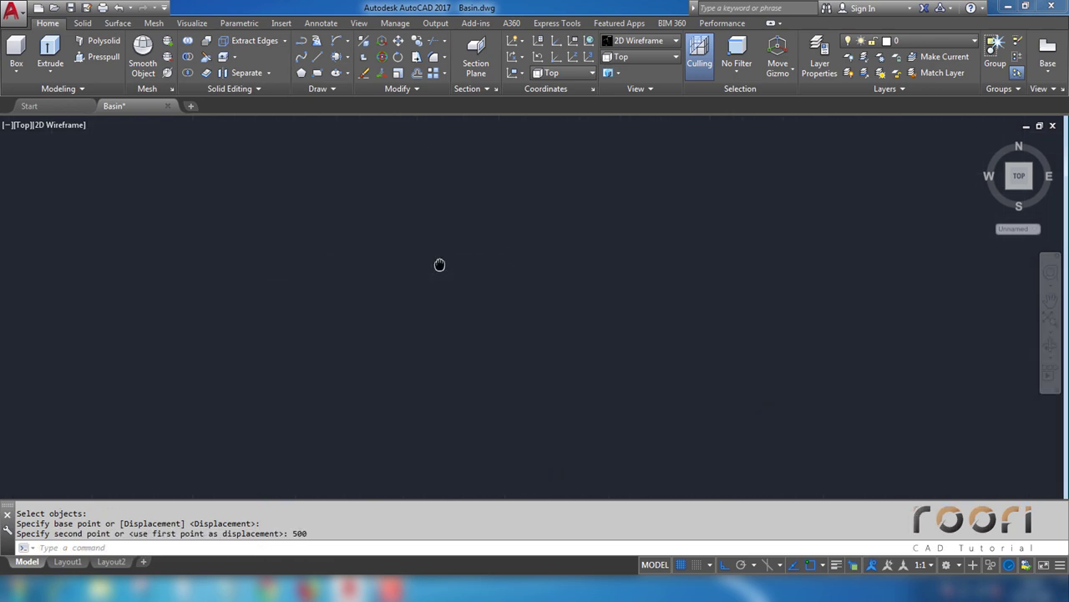
{"action": "scroll", "coordinate": [430, 266], "scroll_direction": "down", "scroll_amount": 3}
{"action": "scroll", "coordinate": [475, 316], "scroll_direction": "up", "scroll_amount": 3}
{"action": "scroll", "coordinate": [475, 309], "scroll_direction": "up", "scroll_amount": 2}
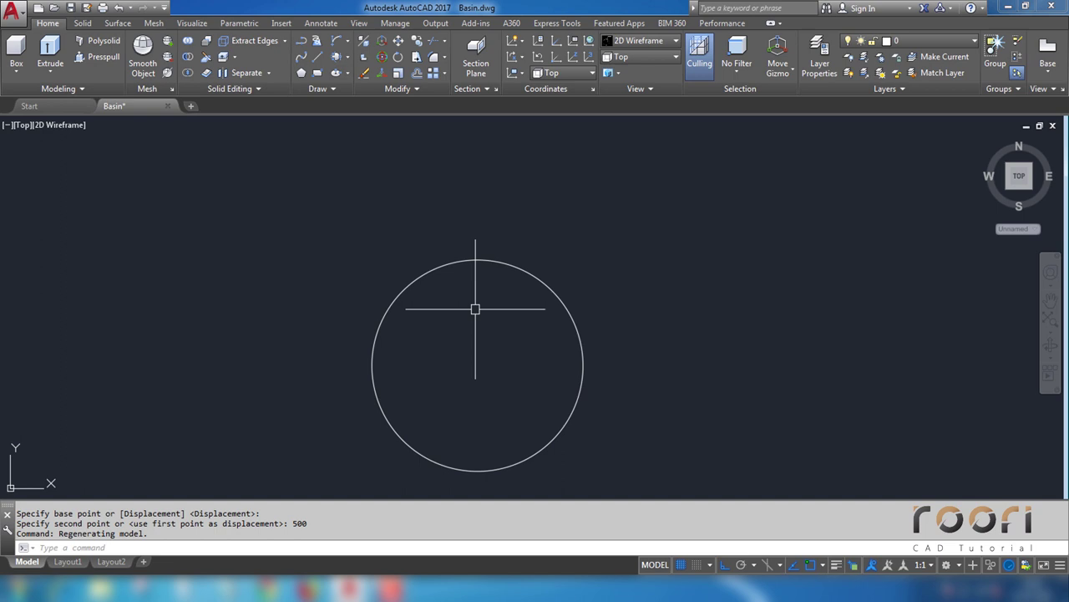
Step: Offset the moved circle 2 units outward with O, then orbit to view both circles in 3D
{"action": "type", "text": "o"}
{"action": "key", "text": "Return"}
{"action": "type", "text": "2"}
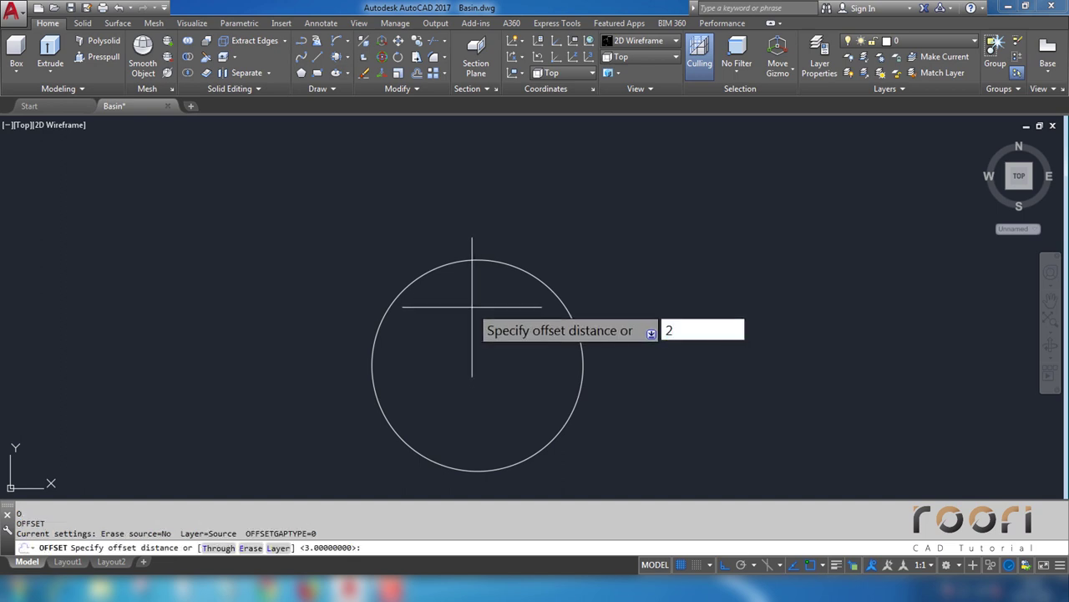
{"action": "key", "text": "Return"}
{"action": "left_click", "coordinate": [431, 269]}
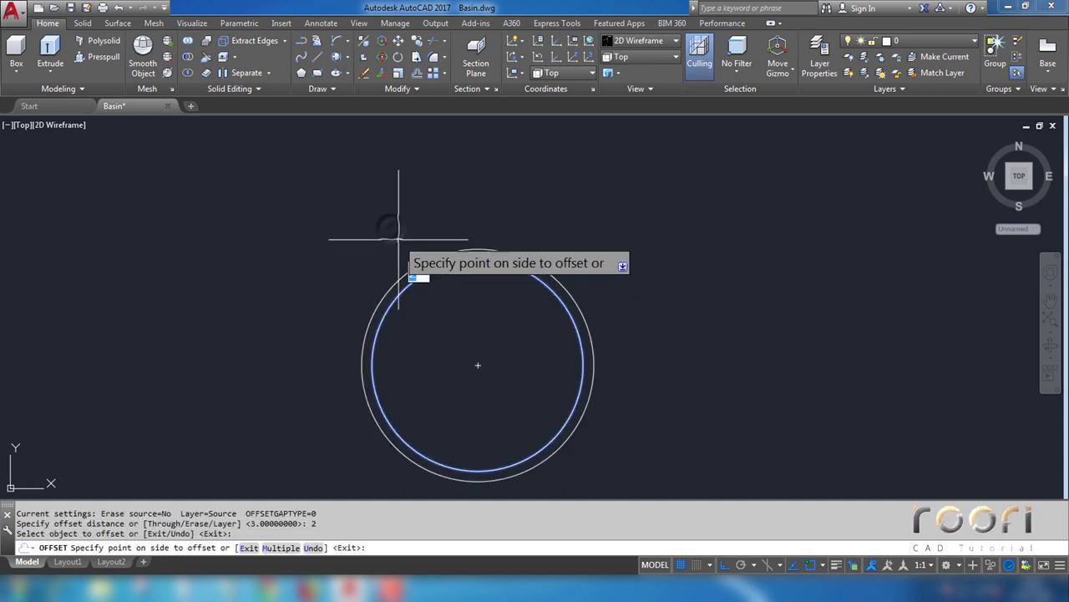
{"action": "left_click", "coordinate": [391, 226]}
{"action": "key", "text": "Return"}
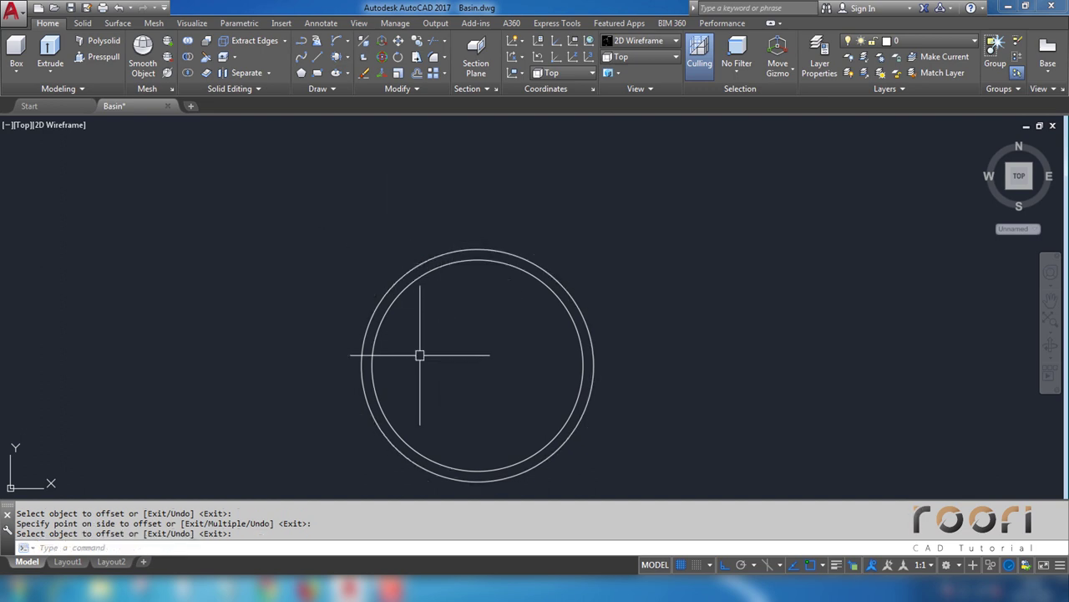
{"action": "scroll", "coordinate": [420, 355], "scroll_direction": "down", "scroll_amount": 2}
{"action": "mouse_move", "coordinate": [406, 370]}
{"action": "middle_mouse_down", "text": "shift"}
{"action": "mouse_move", "coordinate": [410, 401]}
{"action": "mouse_move", "coordinate": [490, 326]}
{"action": "mouse_move", "coordinate": [498, 277]}
{"action": "middle_mouse_up", "text": "shift"}
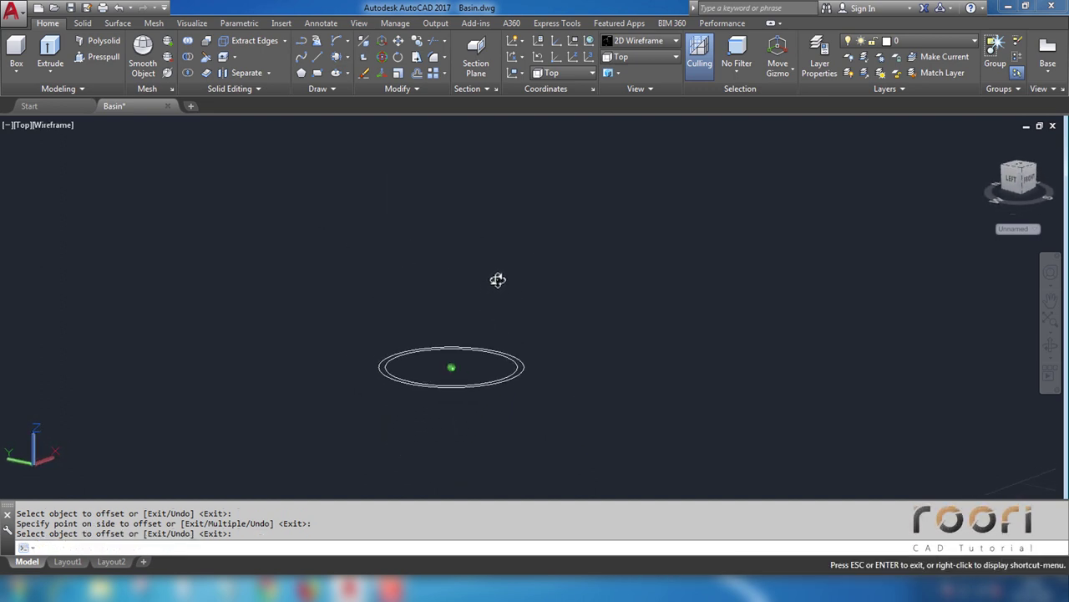
{"action": "scroll", "coordinate": [477, 365], "scroll_direction": "up", "scroll_amount": 3}
{"action": "scroll", "coordinate": [475, 368], "scroll_direction": "up", "scroll_amount": 2}
{"action": "type", "text": "EXTRUDE"}
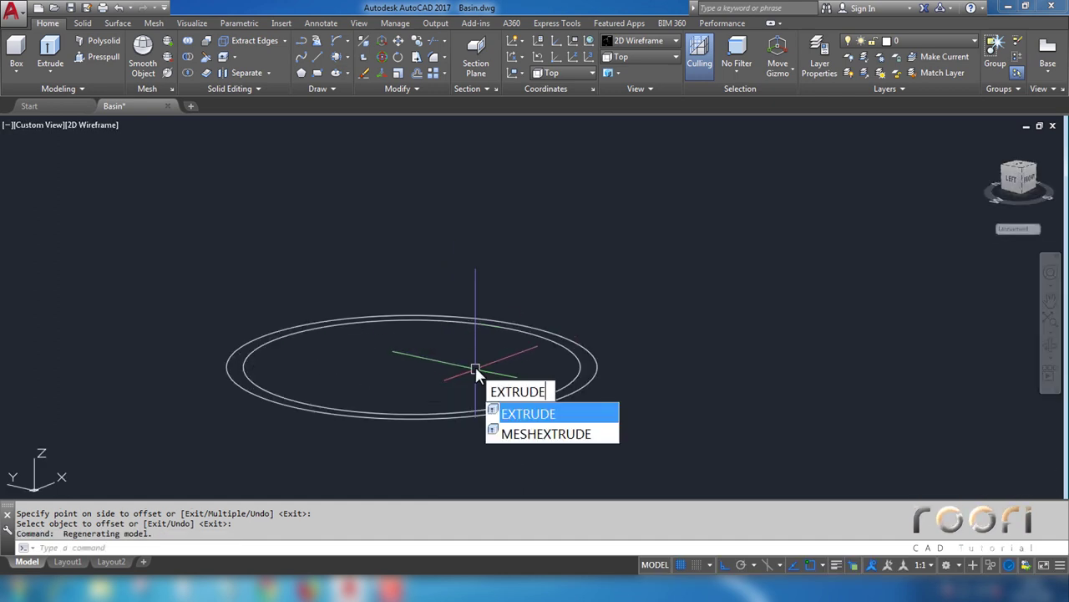
Step: Extrude the inner circle into a 120-unit tall cylinder
{"action": "key", "text": "Return"}
{"action": "left_click", "coordinate": [575, 358]}
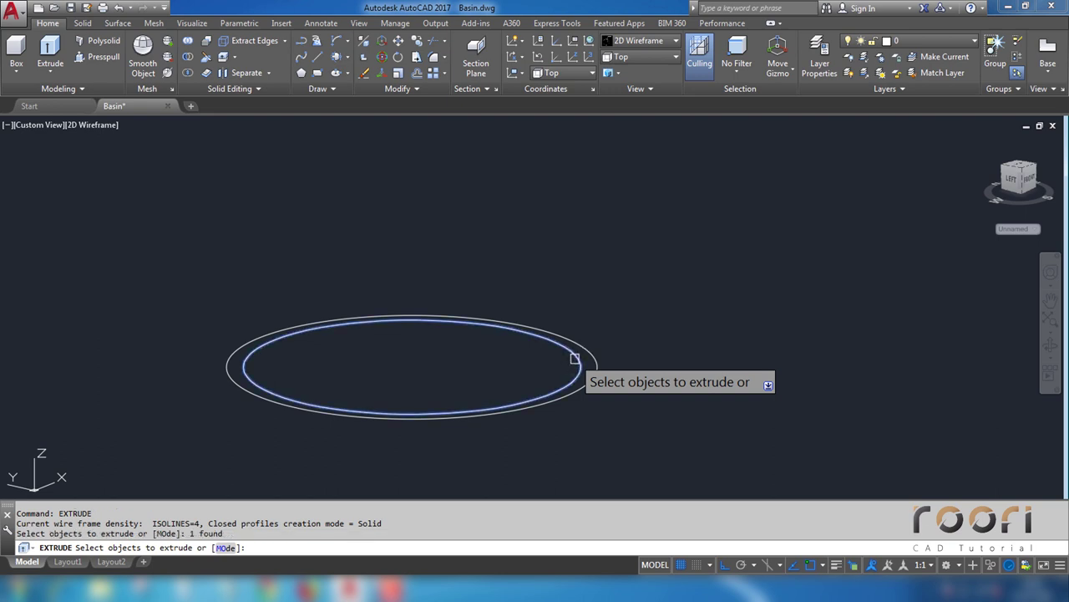
{"action": "key", "text": "Return"}
{"action": "type", "text": "120"}
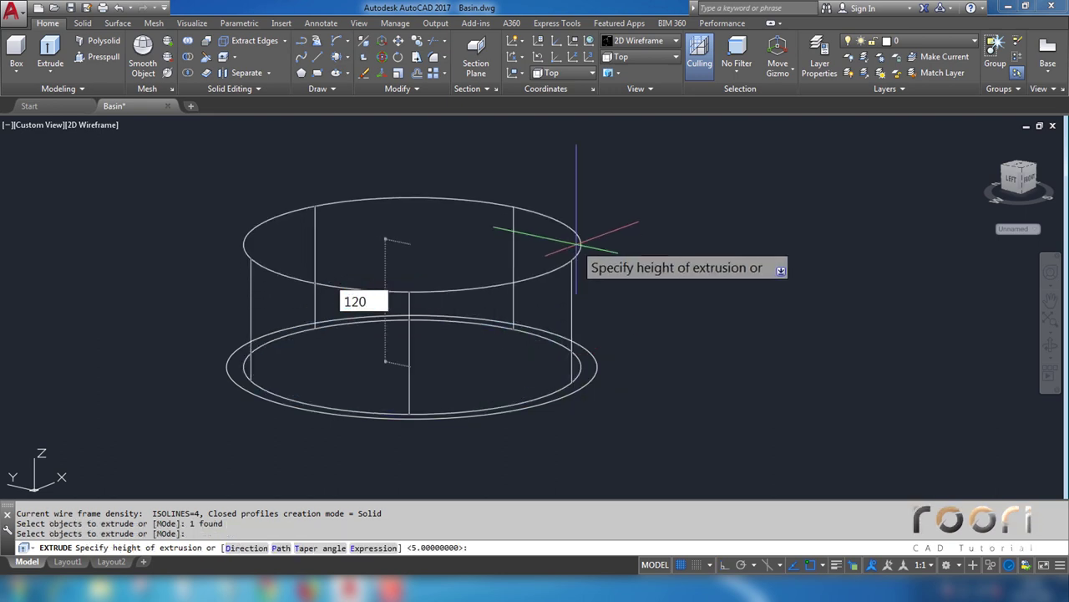
{"action": "key", "text": "Return"}
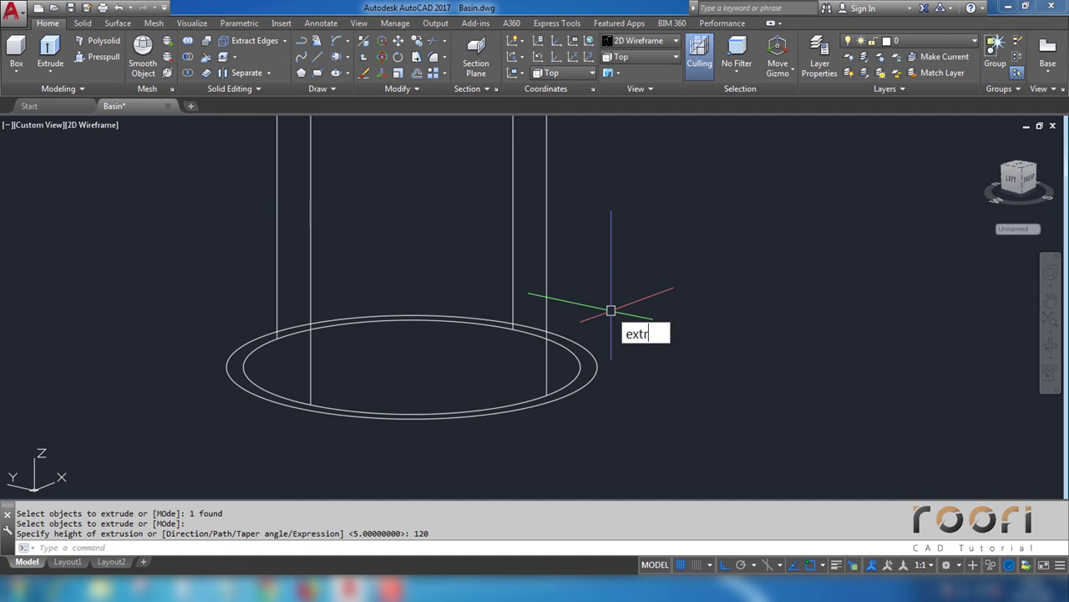
Step: Extrude the outer circle 2 units into a thin base disc
{"action": "key", "text": "Return"}
{"action": "left_click", "coordinate": [596, 368]}
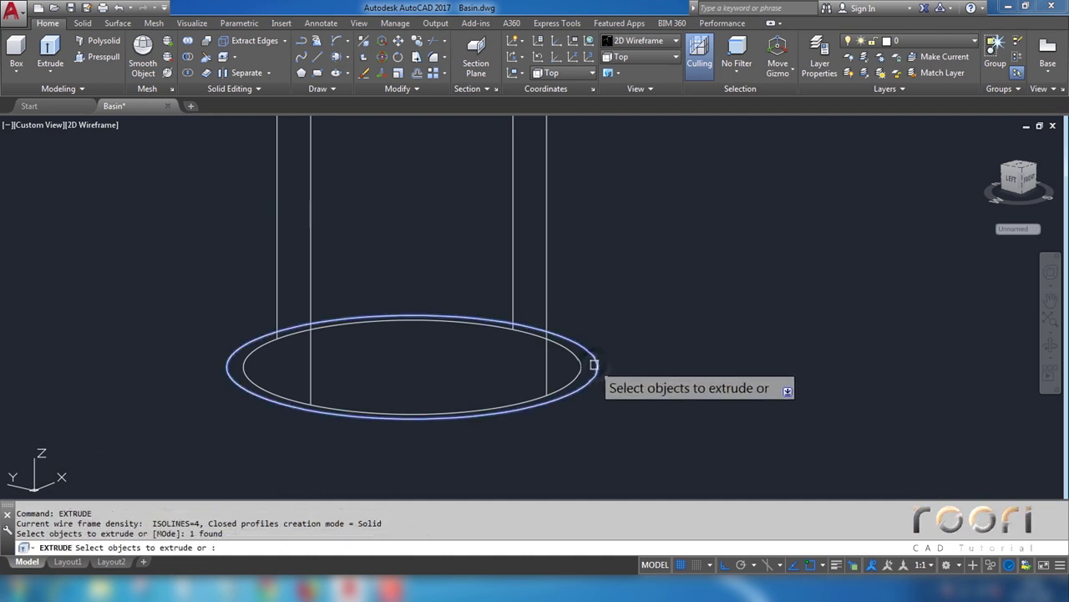
{"action": "key", "text": "Return"}
{"action": "type", "text": "2"}
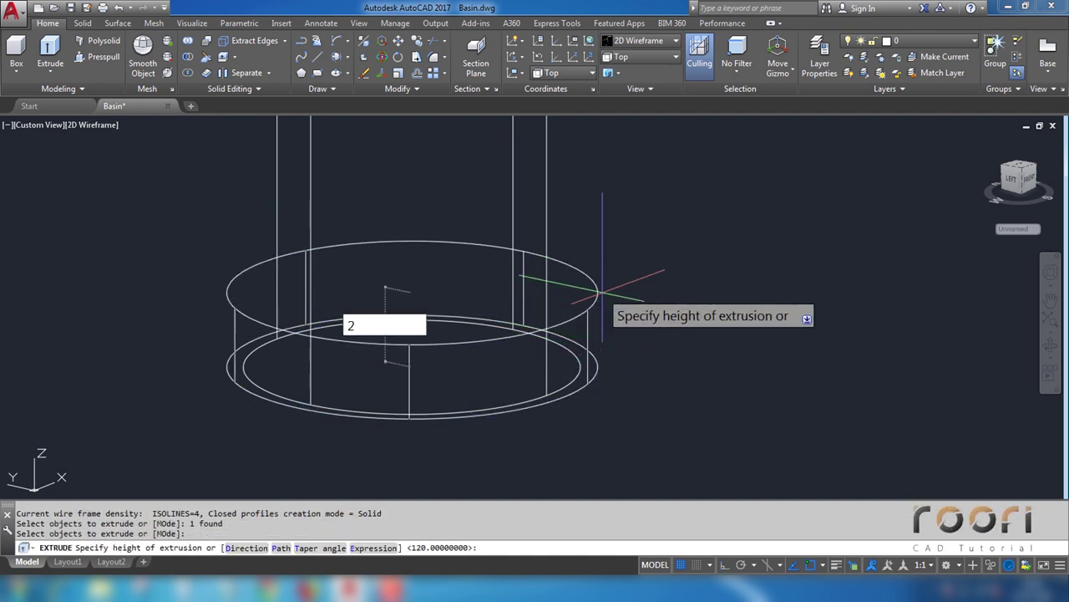
{"action": "key", "text": "Return"}
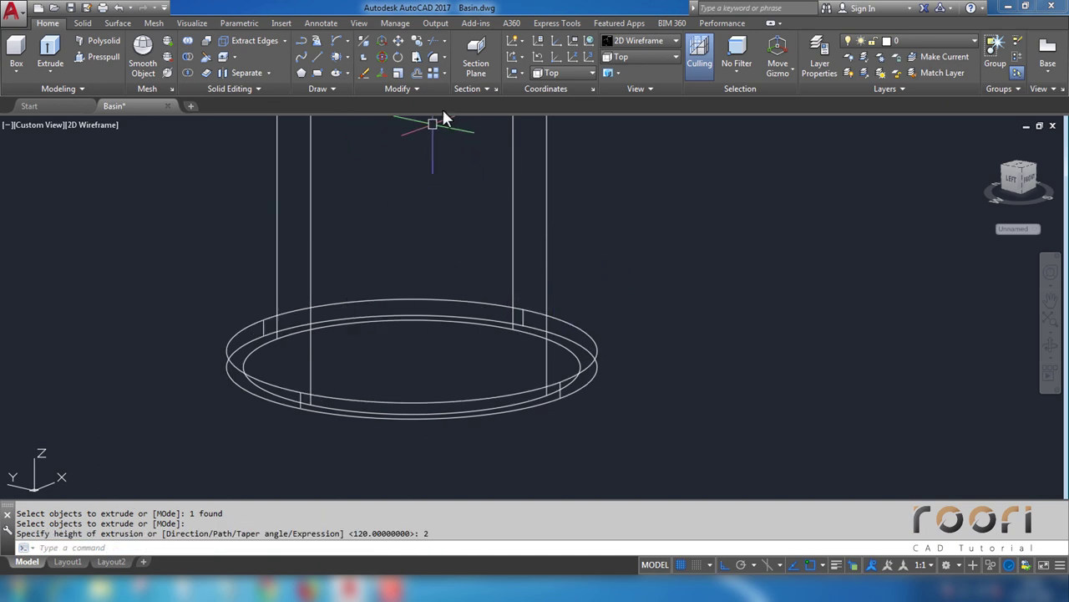
{"action": "left_click", "coordinate": [446, 58]}
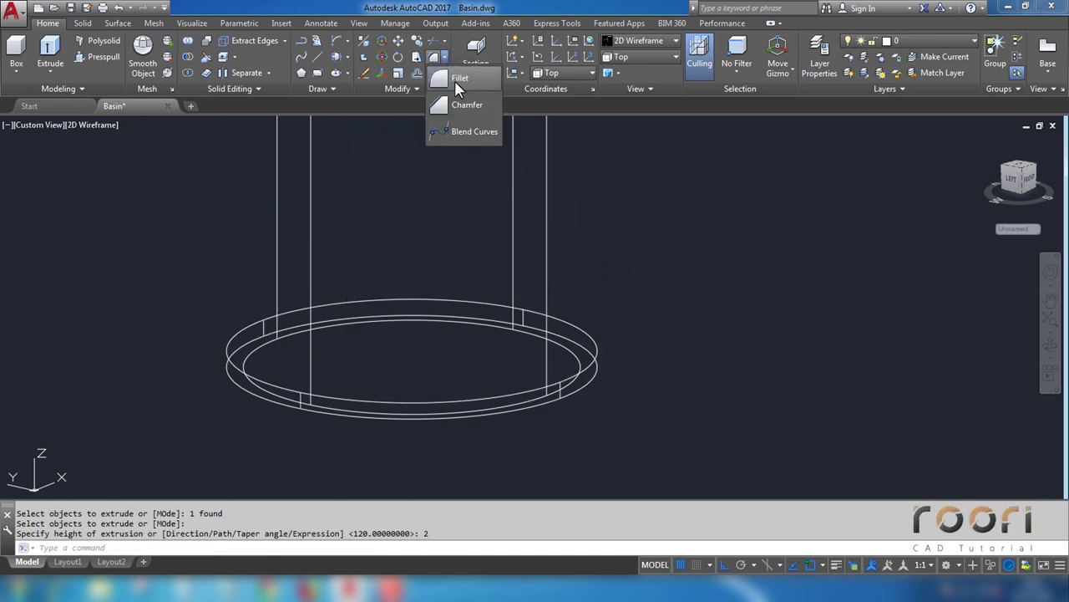
Step: Fillet the base ring's top edge with a radius of 2
{"action": "left_click", "coordinate": [462, 78]}
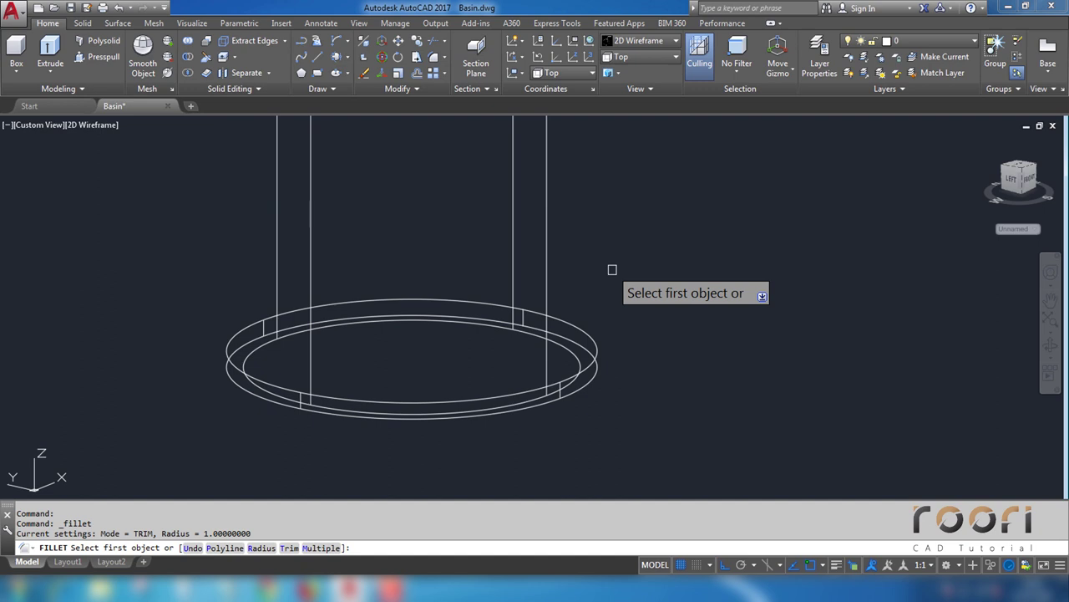
{"action": "type", "text": "r"}
{"action": "key", "text": "Return"}
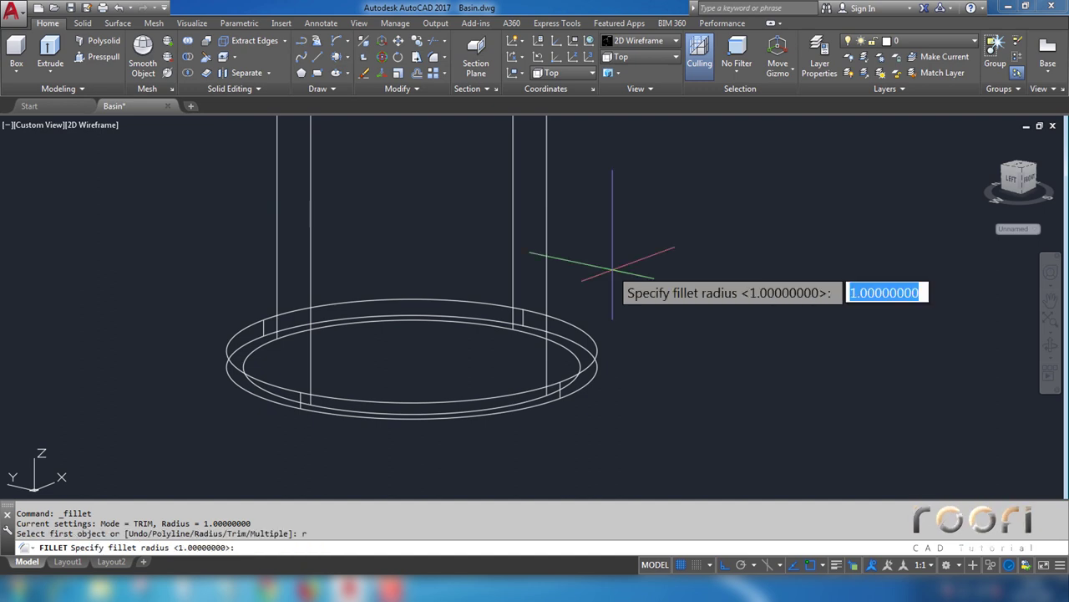
{"action": "type", "text": "2"}
{"action": "key", "text": "Return"}
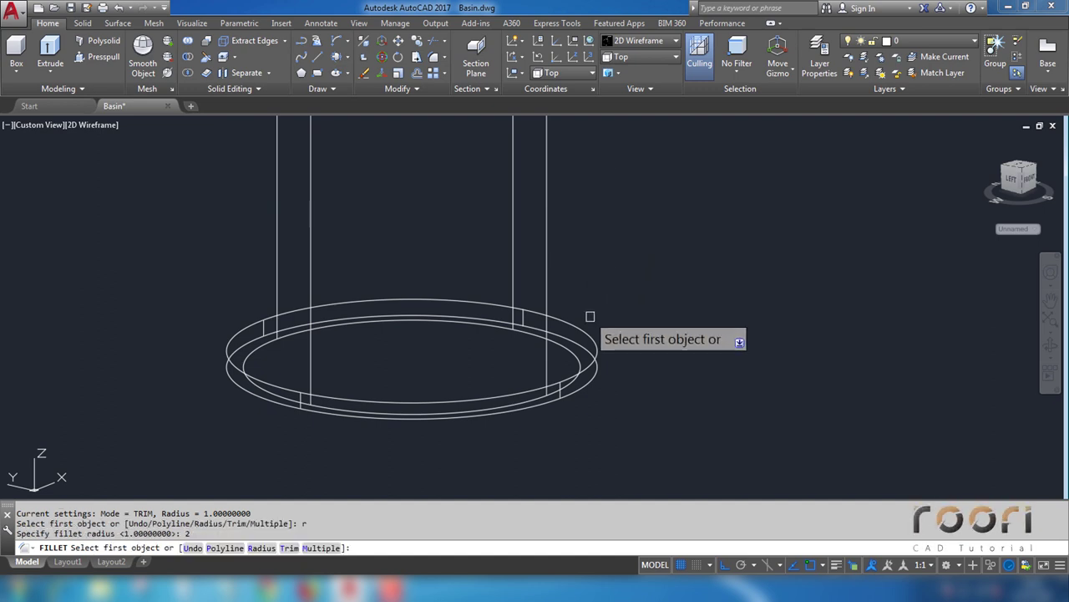
{"action": "left_click", "coordinate": [588, 331]}
{"action": "key", "text": "Return"}
{"action": "key", "text": "Return"}
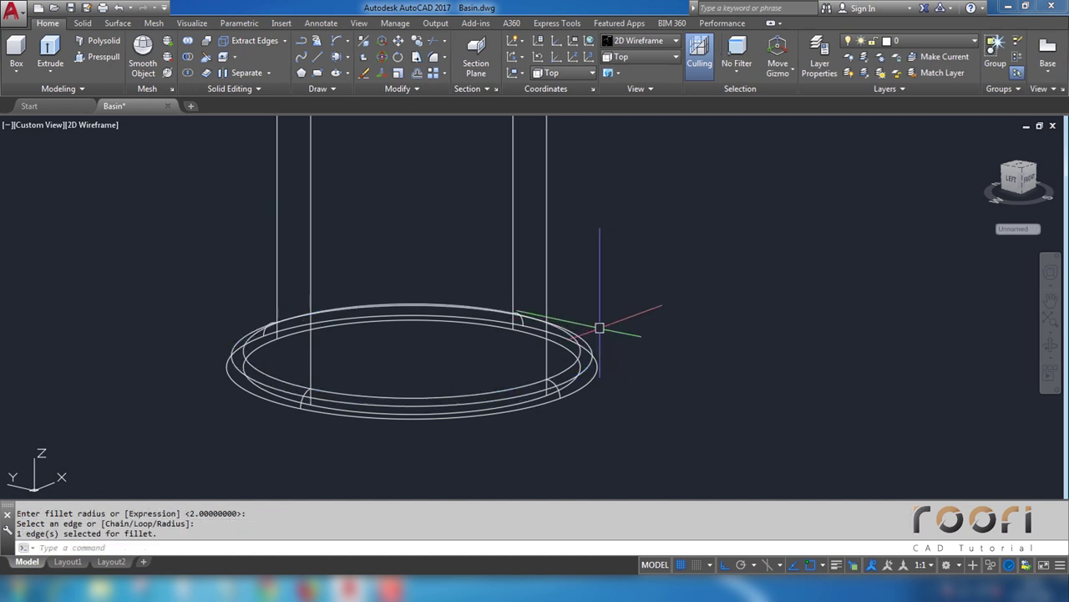
{"action": "left_click", "coordinate": [655, 41]}
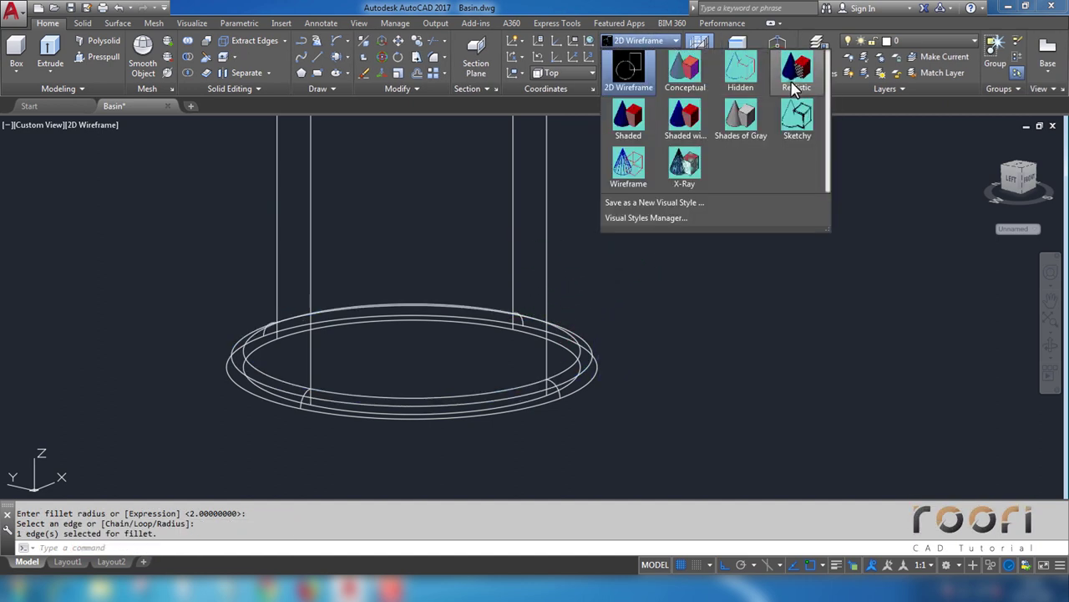
Step: Union the 120-unit cylinder and 2-unit base disc in Realistic style, then return to 2D Wireframe
{"action": "left_click", "coordinate": [791, 77]}
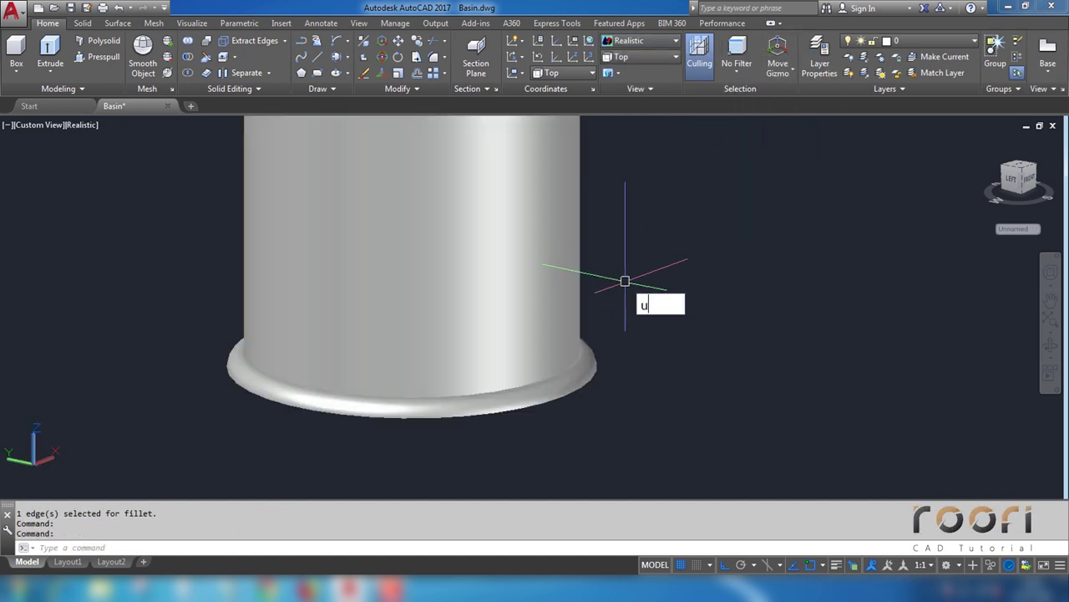
{"action": "key", "text": "Return"}
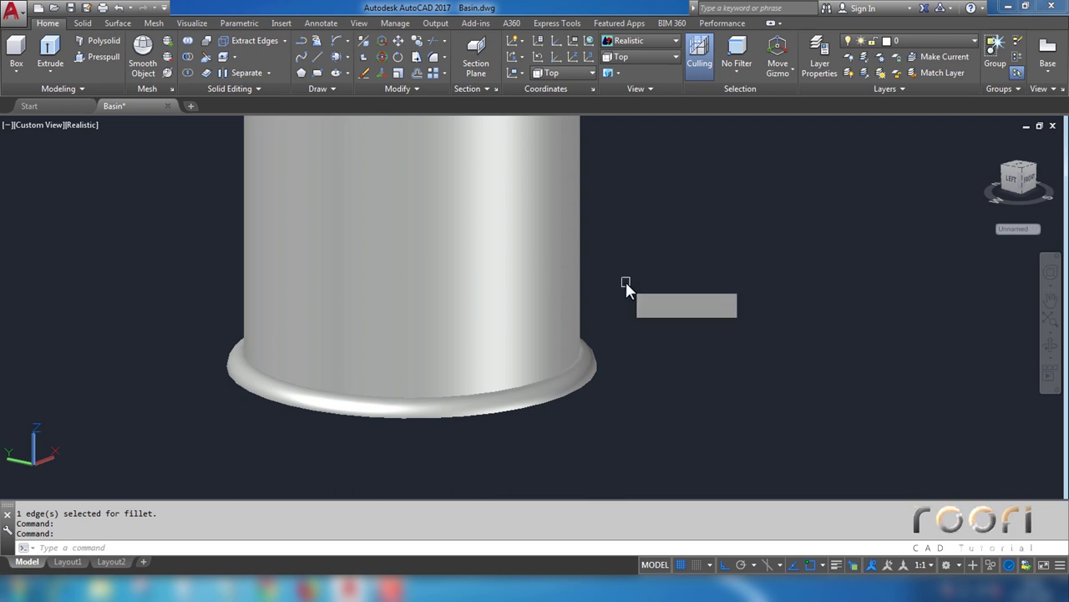
{"action": "left_click", "coordinate": [639, 423]}
{"action": "left_click", "coordinate": [529, 311]}
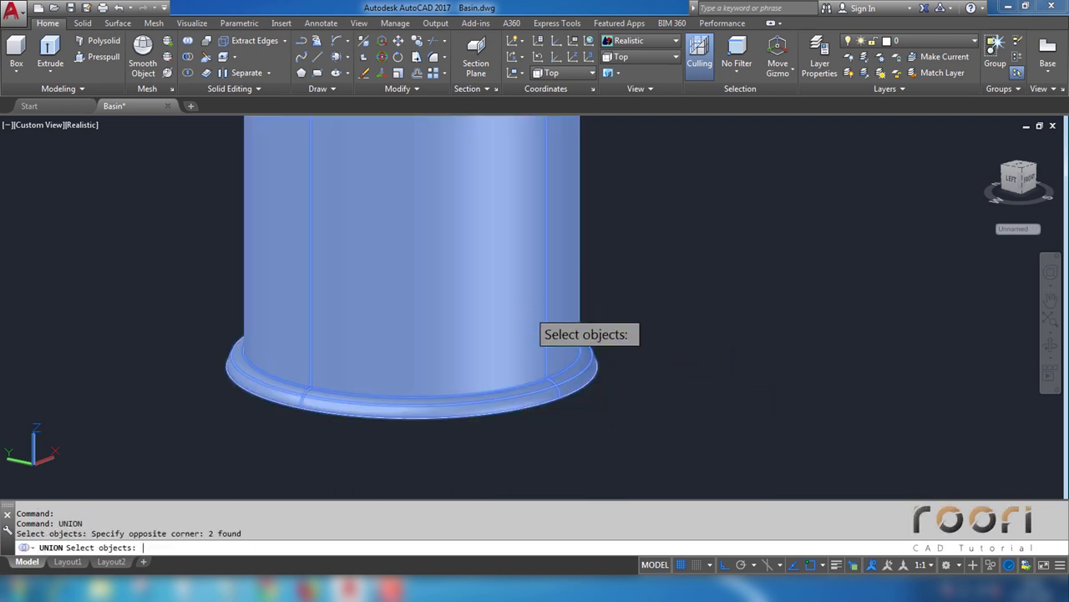
{"action": "key", "text": "Return"}
{"action": "key", "text": "Escape"}
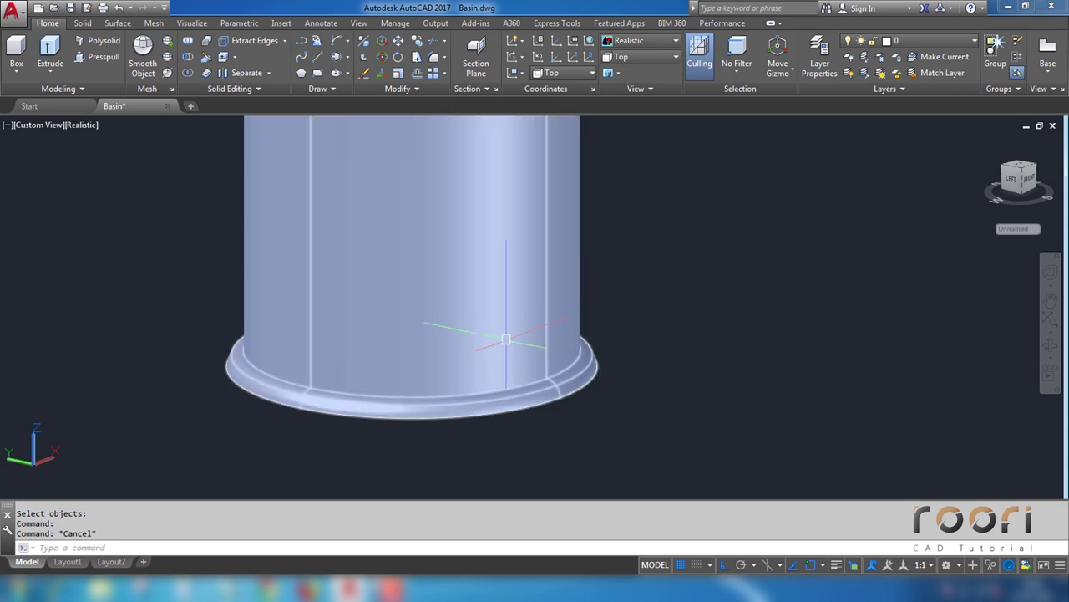
{"action": "scroll", "coordinate": [515, 322], "scroll_direction": "down", "scroll_amount": 5}
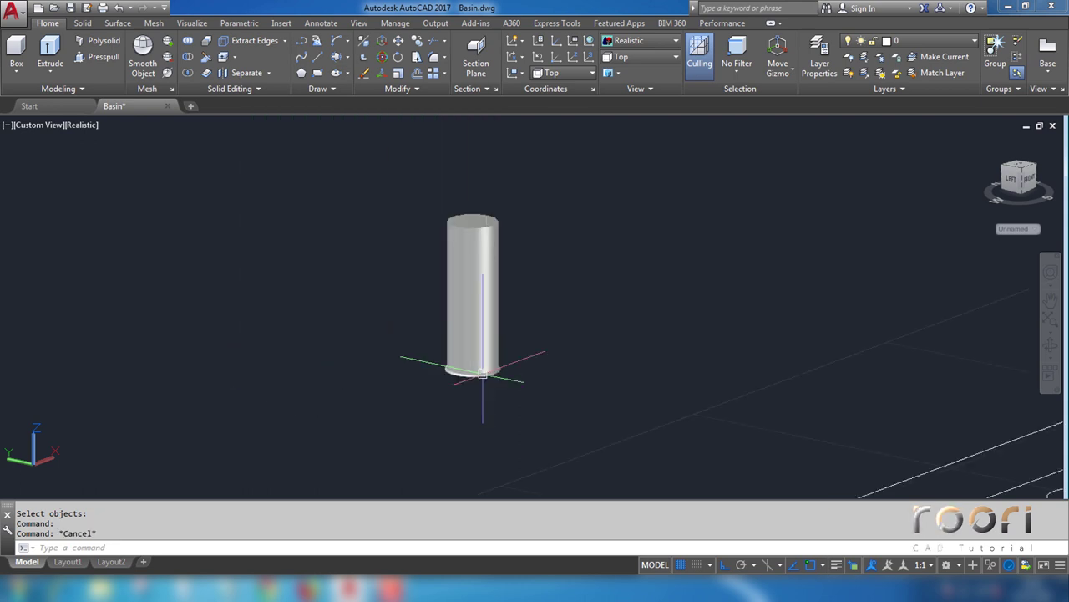
{"action": "left_click", "coordinate": [661, 43]}
{"action": "left_click", "coordinate": [629, 66]}
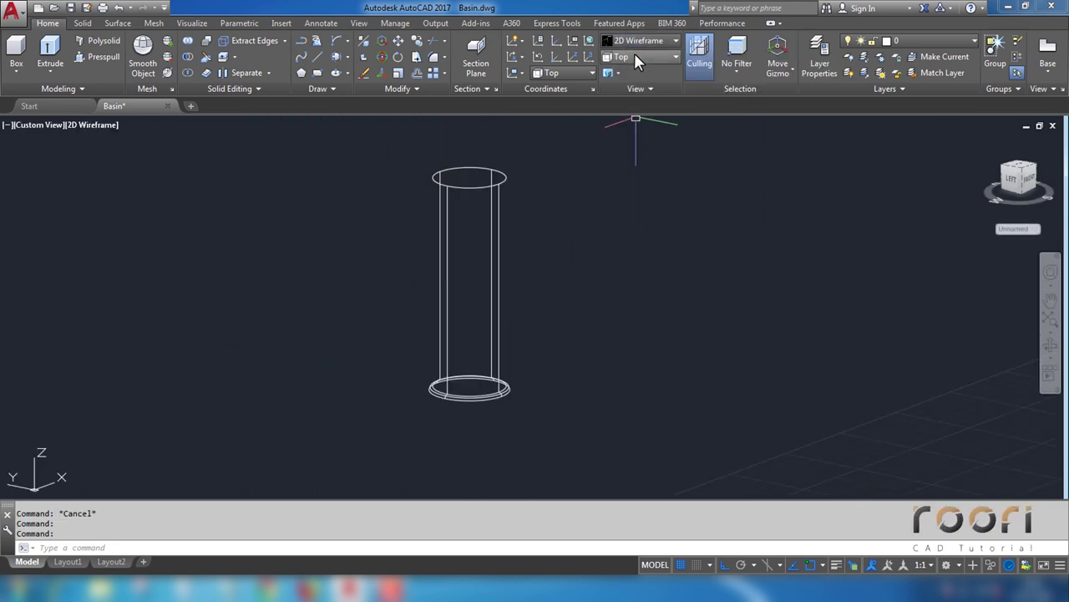
Step: Switch to the Left view and centre the cylinder's side profile
{"action": "left_click", "coordinate": [635, 56]}
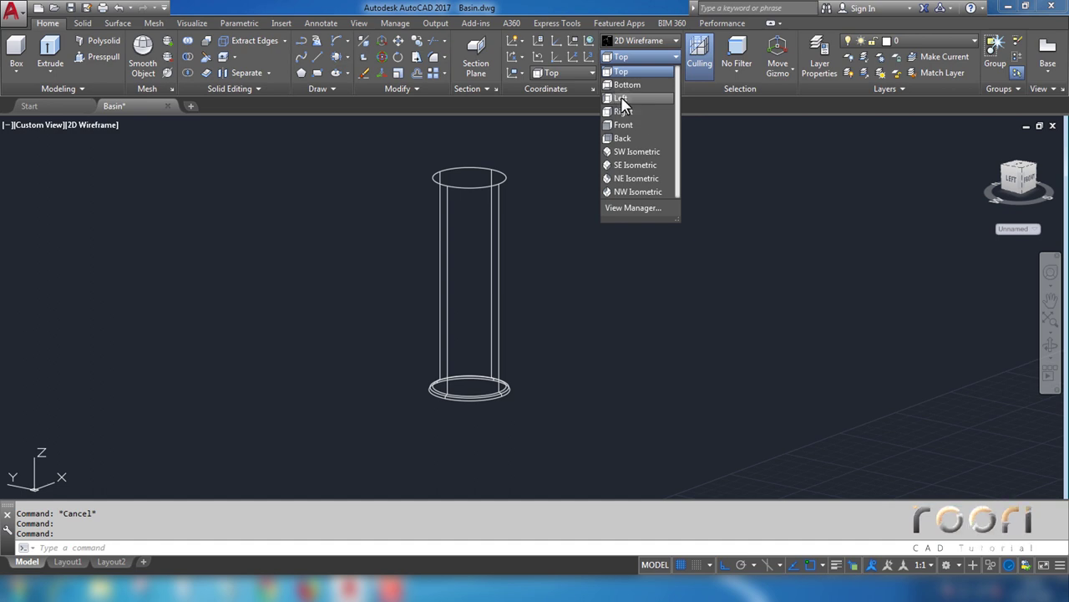
{"action": "left_click", "coordinate": [620, 98]}
{"action": "middle_click_drag", "start_coordinate": [313, 267], "coordinate": [481, 421]}
{"action": "scroll", "coordinate": [443, 318], "scroll_direction": "up", "scroll_amount": 6}
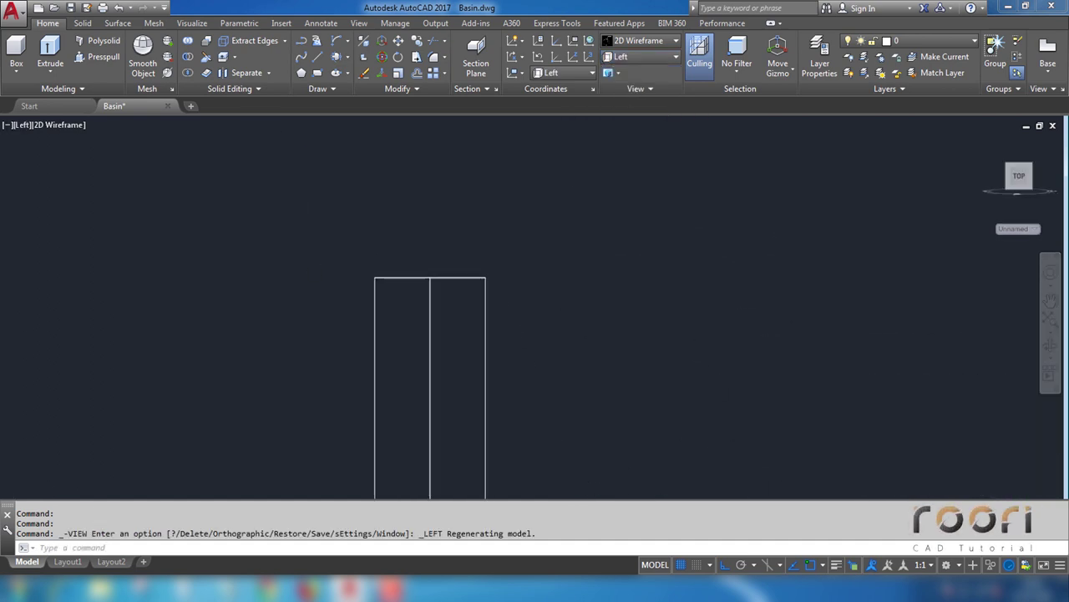
{"action": "scroll", "coordinate": [436, 299], "scroll_direction": "up", "scroll_amount": 4}
Step: Draw a vertical line extending the centre line upward above the rectangle
{"action": "type", "text": "l"}
{"action": "key", "text": "Return"}
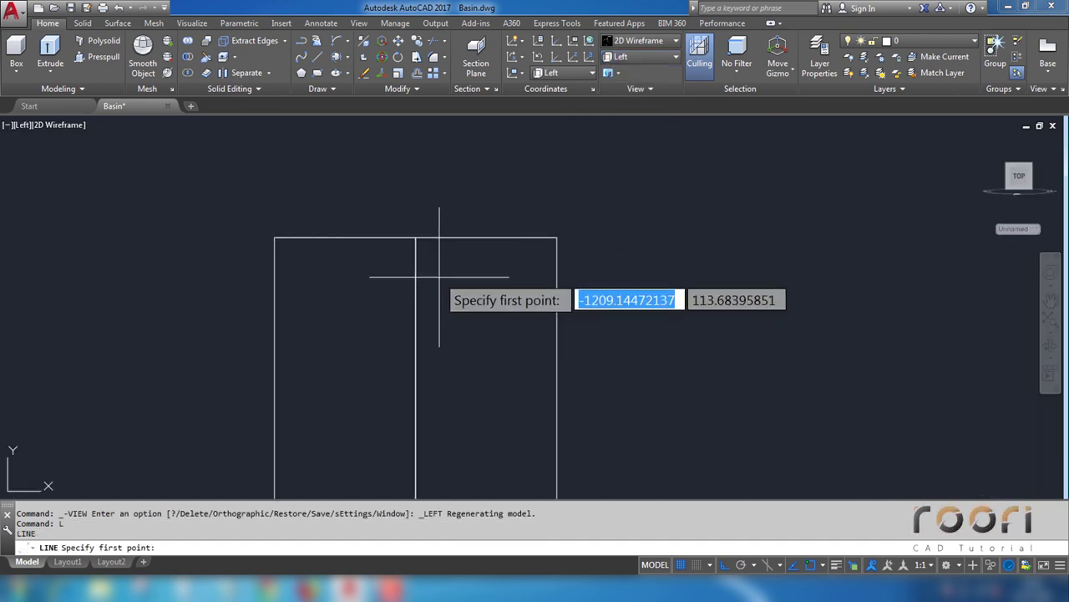
{"action": "left_click", "coordinate": [416, 238]}
{"action": "scroll", "coordinate": [417, 238], "scroll_direction": "down", "scroll_amount": 4}
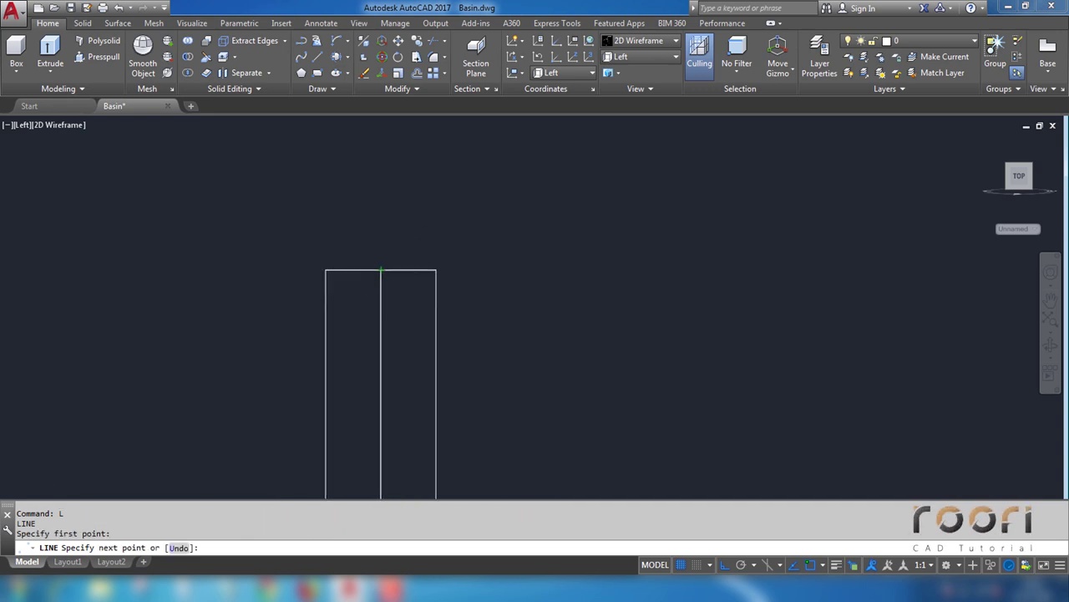
{"action": "left_click", "coordinate": [389, 192]}
{"action": "key", "text": "Return"}
Step: Draw a short horizontal line running right from the rectangle's top-right corner
{"action": "key", "text": "Return"}
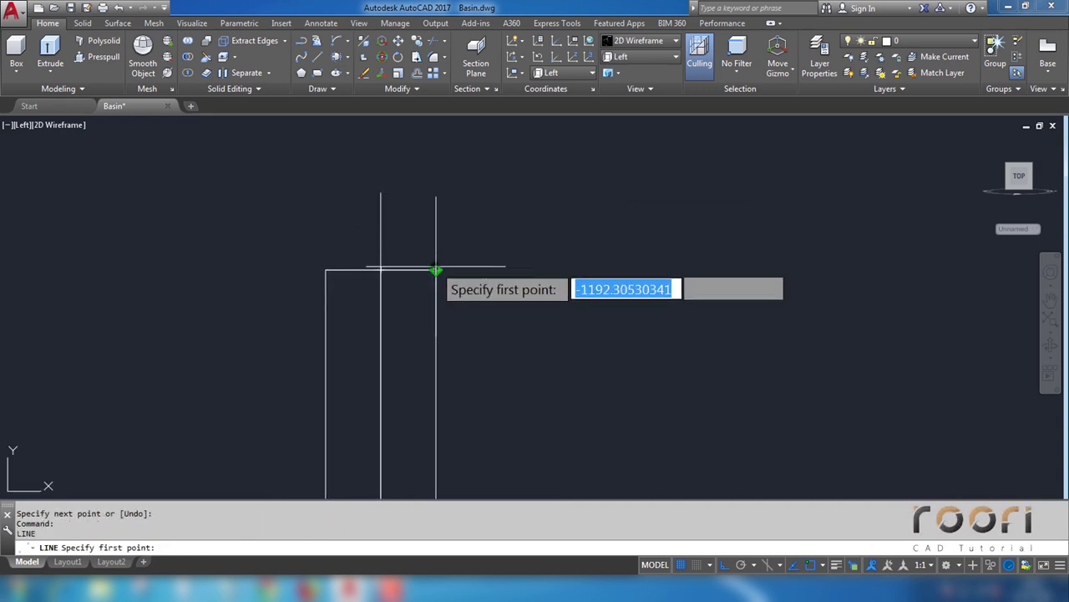
{"action": "left_click", "coordinate": [435, 270]}
{"action": "left_click", "coordinate": [497, 278]}
{"action": "key", "text": "Return"}
{"action": "scroll", "coordinate": [468, 292], "scroll_direction": "down", "scroll_amount": 3}
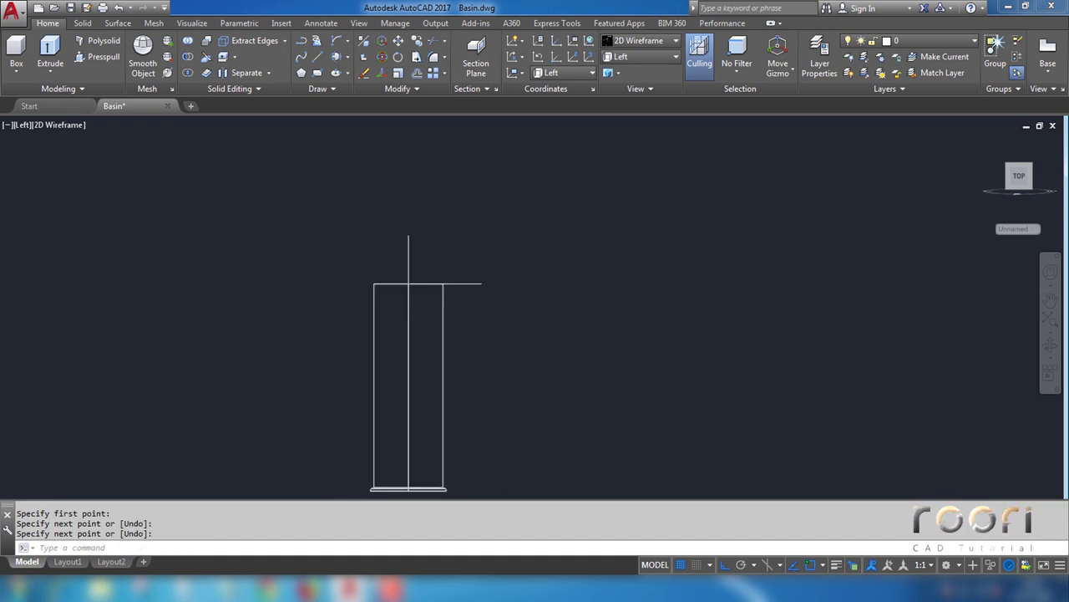
{"action": "middle_click_drag", "start_coordinate": [454, 310], "coordinate": [448, 290]}
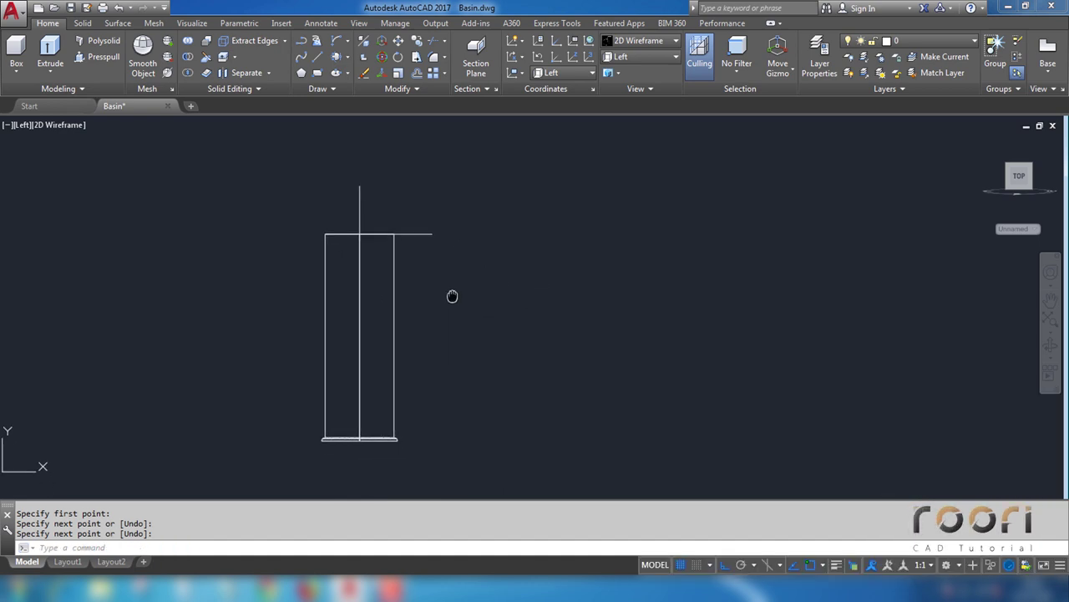
{"action": "type", "text": "O"}
{"action": "key", "text": "Return"}
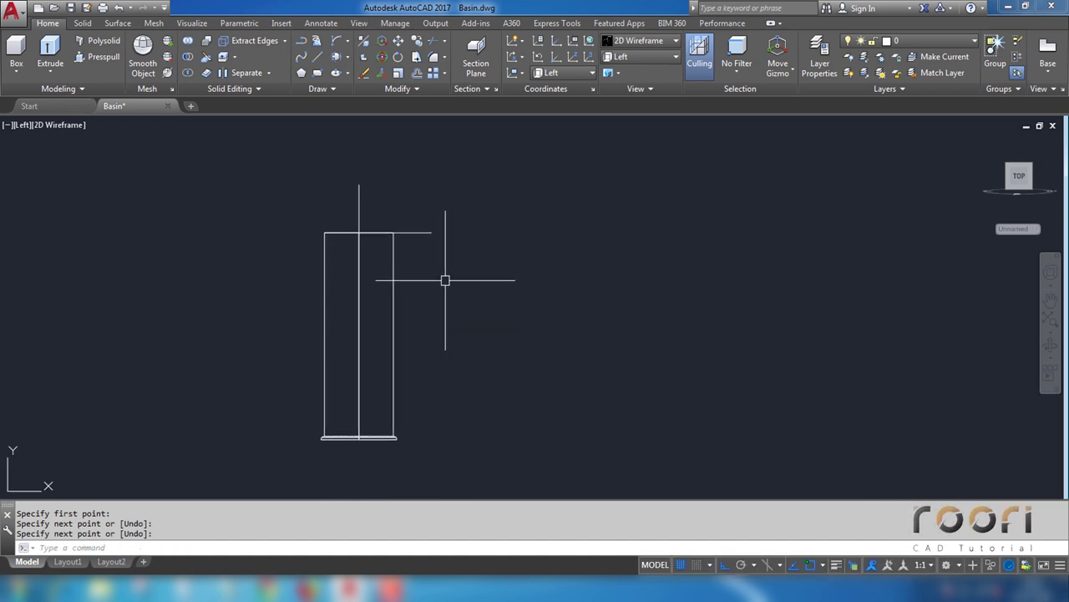
Step: Offset the vertical centre line 110 to the right and lengthen the copy downward
{"action": "type", "text": "110"}
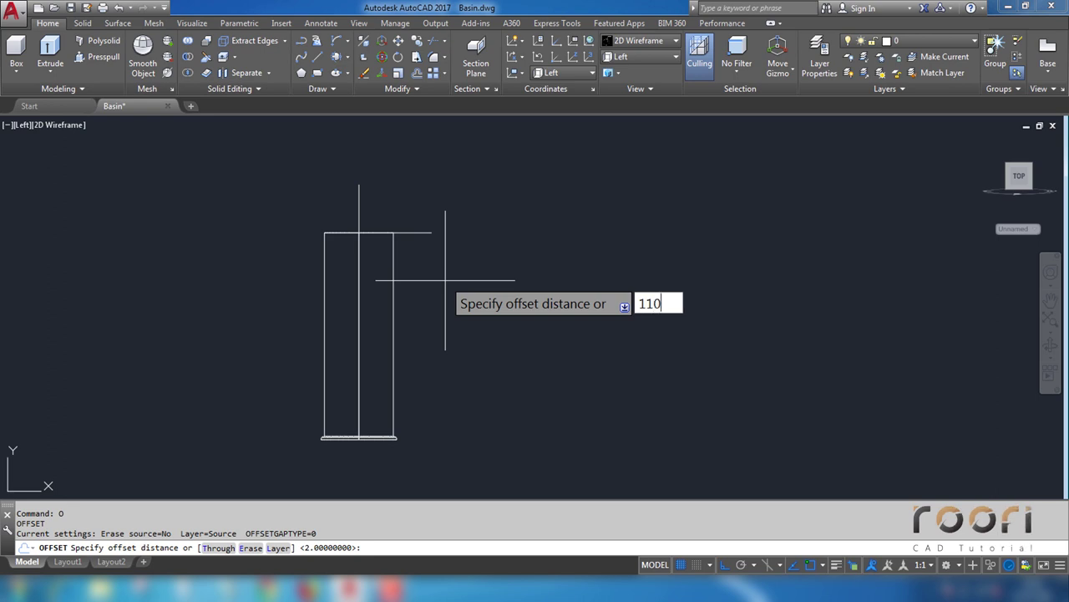
{"action": "key", "text": "Return"}
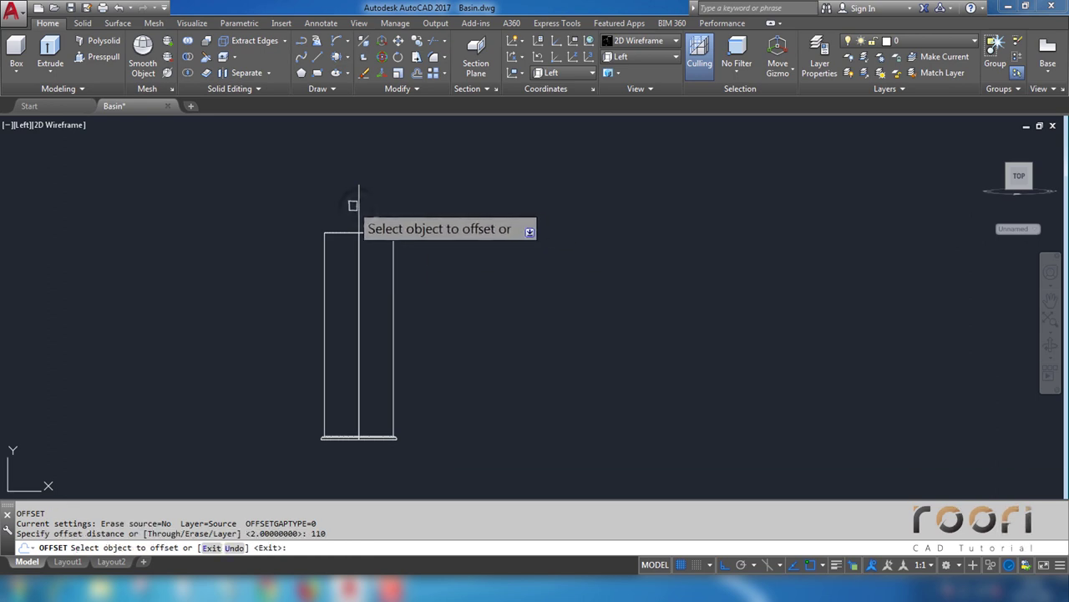
{"action": "left_click", "coordinate": [360, 207]}
{"action": "left_click", "coordinate": [459, 201]}
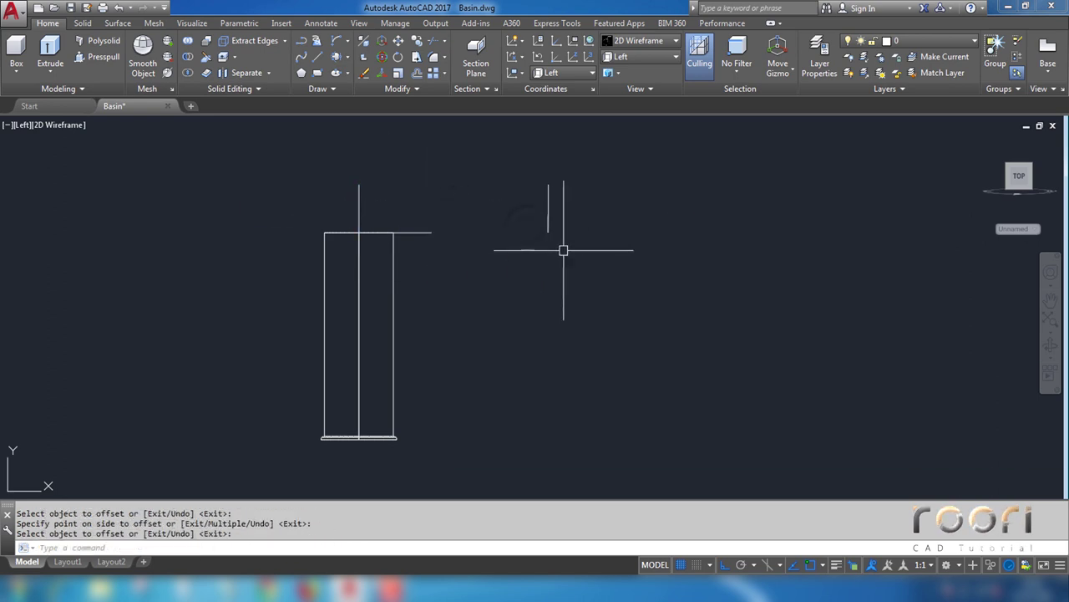
{"action": "key", "text": "Return"}
{"action": "left_click_drag", "start_coordinate": [563, 246], "coordinate": [527, 226]}
{"action": "left_click", "coordinate": [547, 232]}
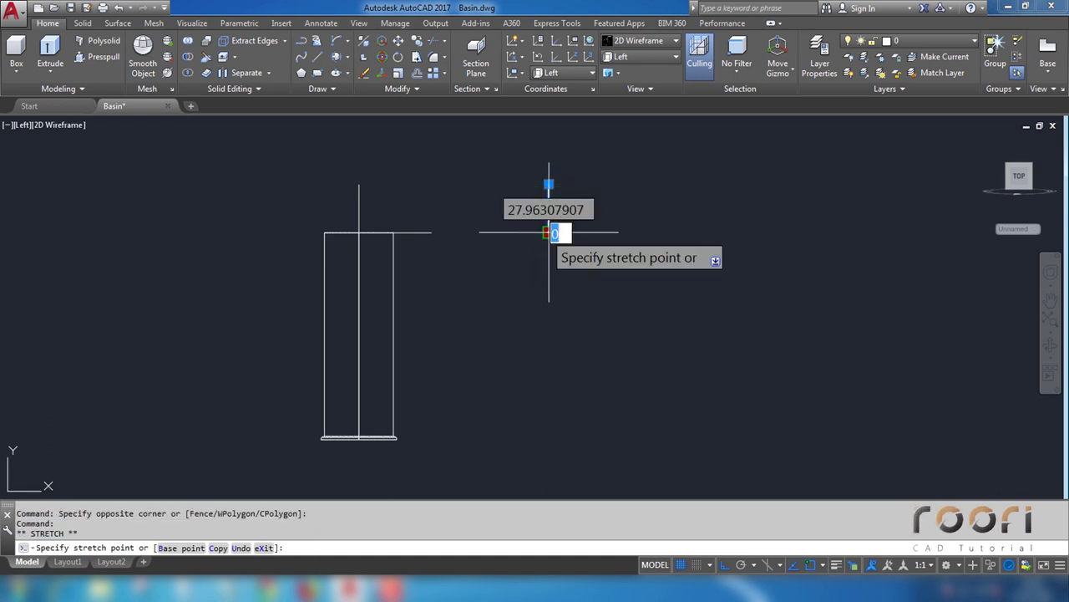
{"action": "left_click", "coordinate": [547, 454]}
{"action": "key", "text": "Escape"}
{"action": "key", "text": "Escape"}
{"action": "type", "text": "O"}
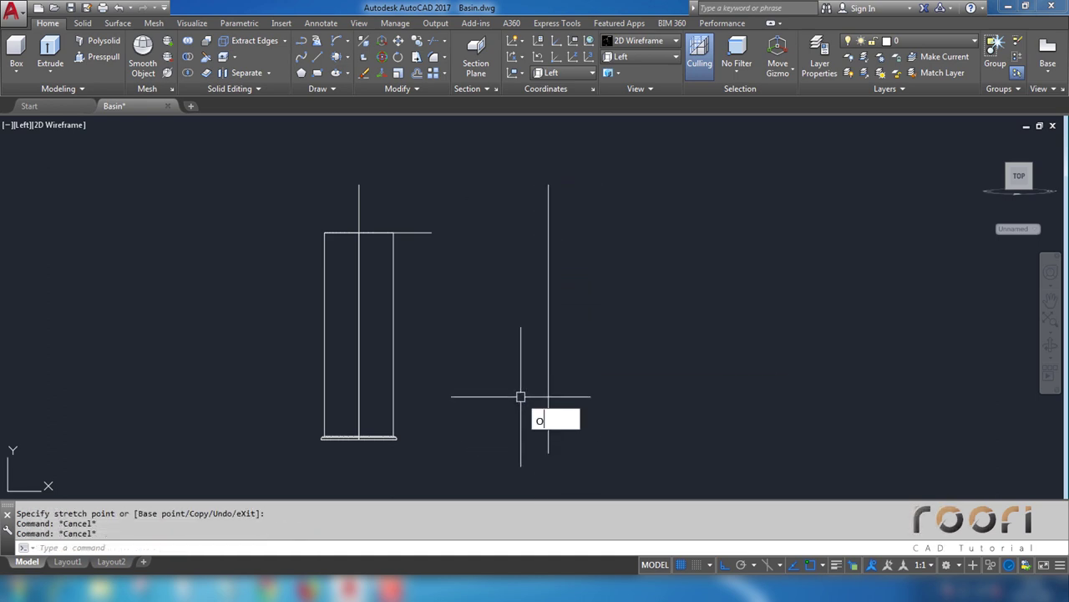
Step: Offset the right vertical 30 to the left and make three stacked copies of the top horizontal
{"action": "key", "text": "Return"}
{"action": "type", "text": "30"}
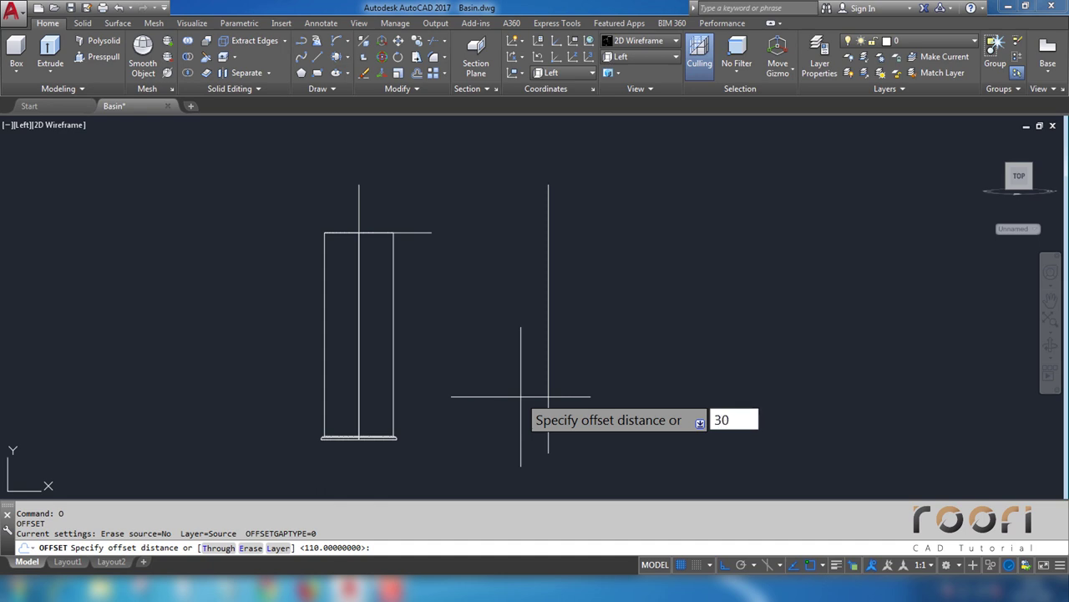
{"action": "key", "text": "Return"}
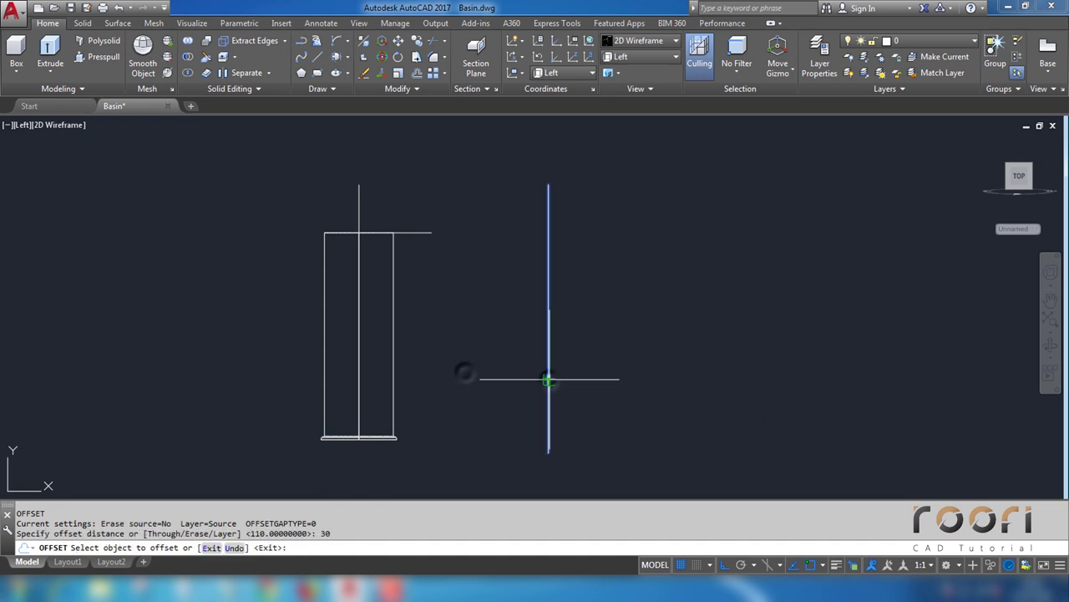
{"action": "left_click", "coordinate": [548, 376]}
{"action": "left_click", "coordinate": [465, 370]}
{"action": "left_click", "coordinate": [412, 233]}
{"action": "left_click", "coordinate": [429, 315]}
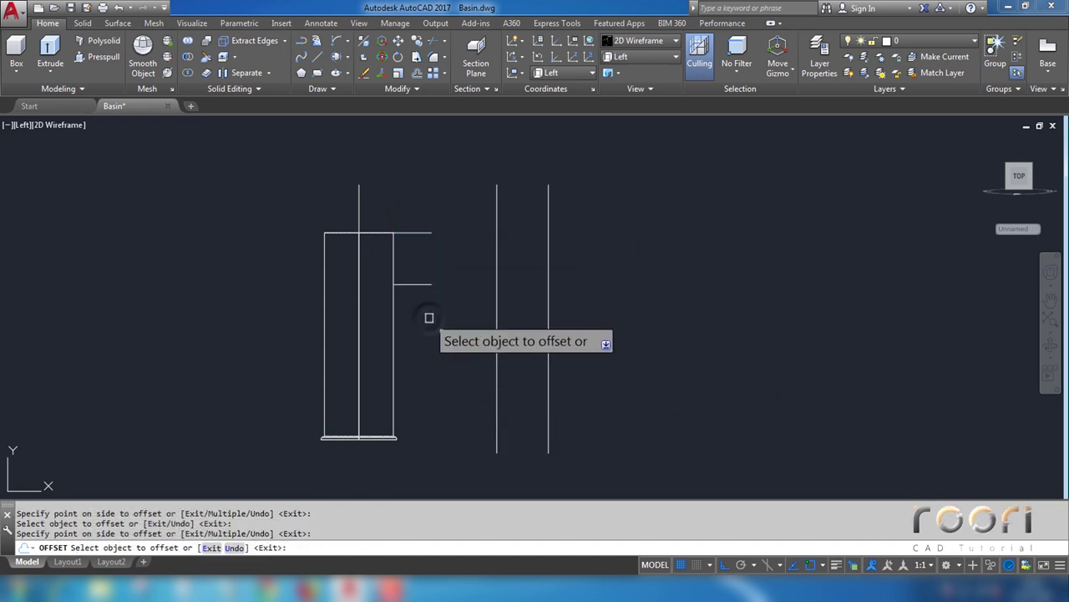
{"action": "left_click", "coordinate": [416, 284]}
{"action": "left_click", "coordinate": [416, 332]}
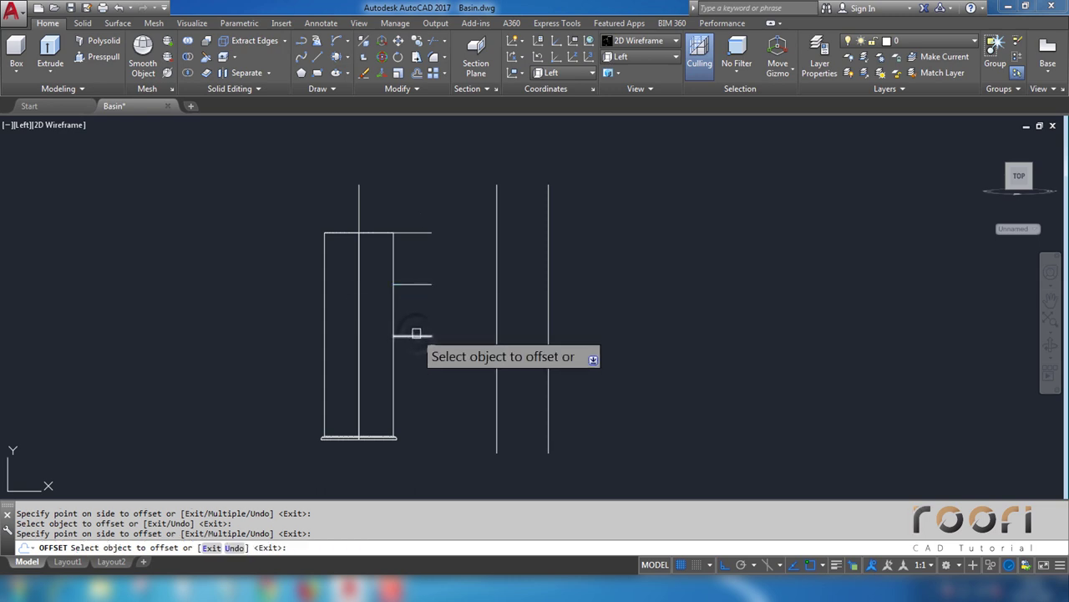
{"action": "left_click", "coordinate": [416, 333]}
{"action": "left_click", "coordinate": [424, 377]}
{"action": "key", "text": "Return"}
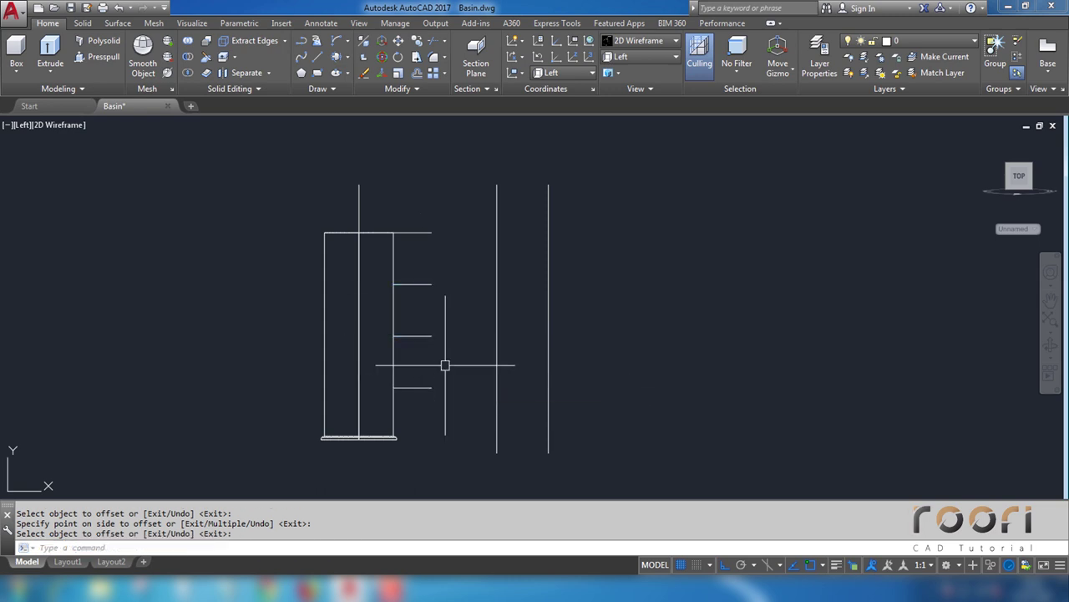
{"action": "type", "text": "ex"}
Step: Extend the lowest horizontal to the right vertical and the third horizontal to the left vertical
{"action": "key", "text": "Return"}
{"action": "left_click", "coordinate": [548, 401]}
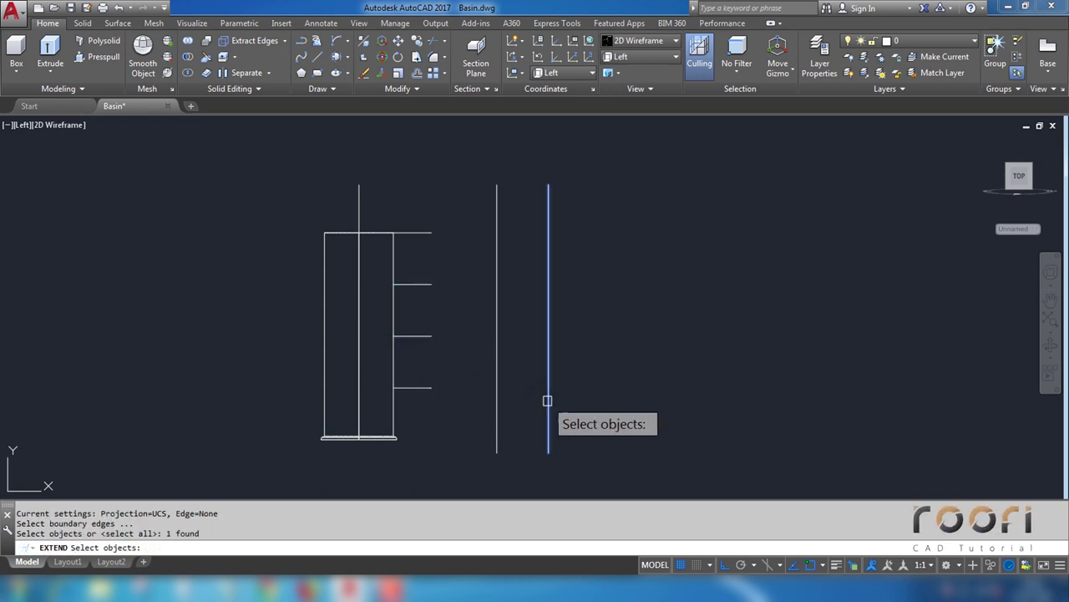
{"action": "key", "text": "Return"}
{"action": "left_click", "coordinate": [430, 387]}
{"action": "key", "text": "Return"}
{"action": "key", "text": "Return"}
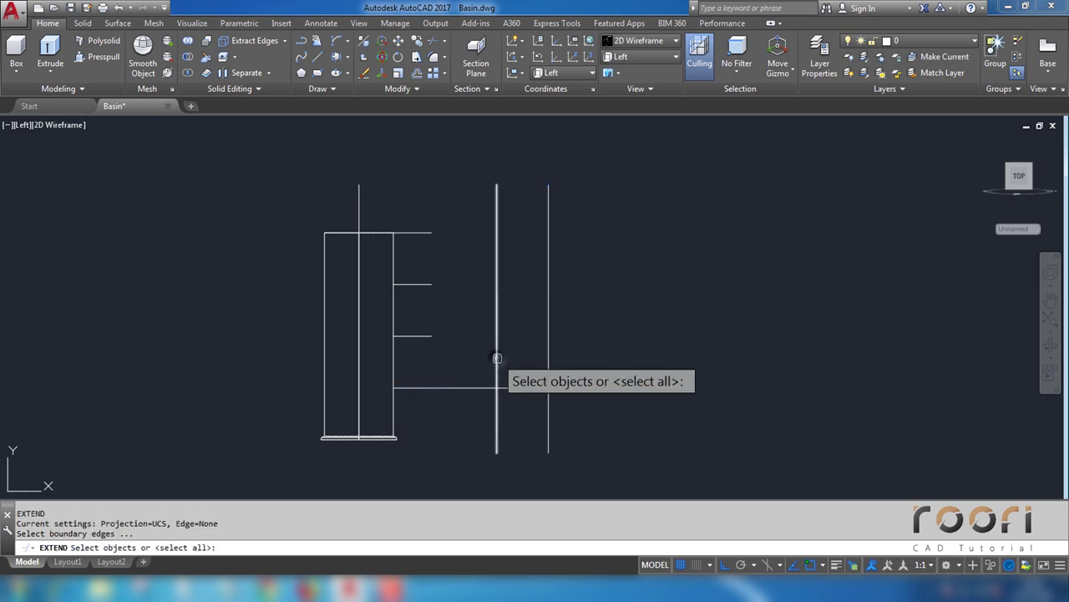
{"action": "left_click", "coordinate": [497, 358]}
{"action": "left_click", "coordinate": [426, 335]}
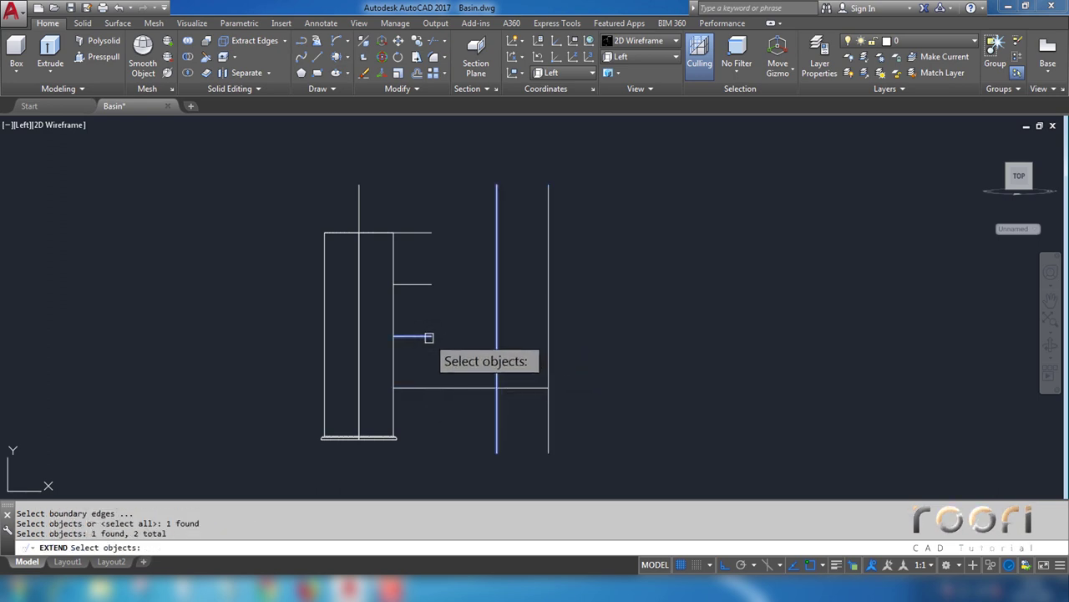
{"action": "key", "text": "Return"}
{"action": "key", "text": "Return"}
{"action": "key", "text": "Return"}
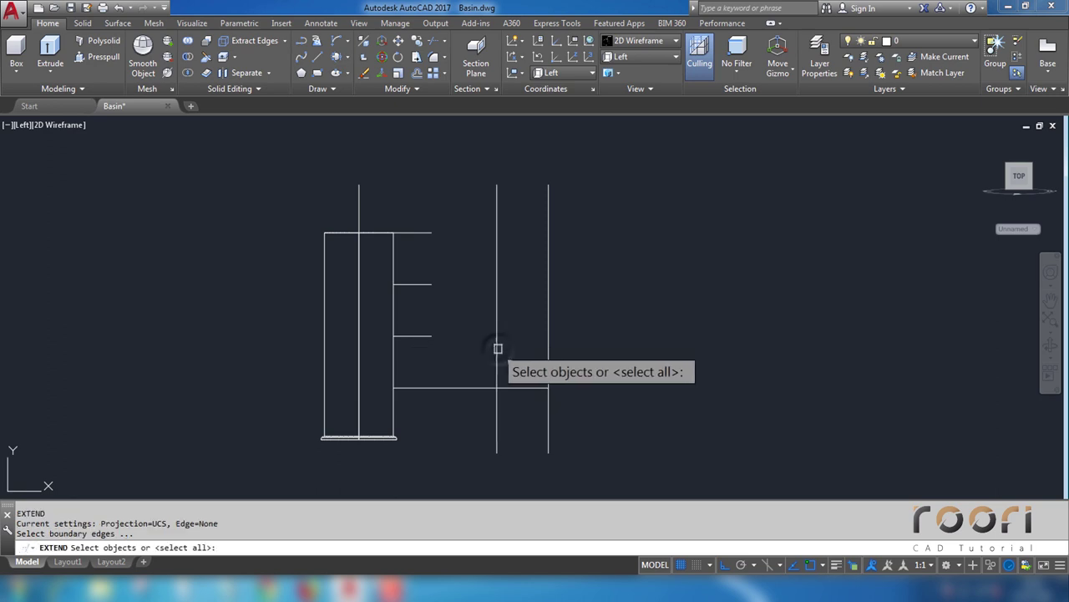
{"action": "left_click", "coordinate": [496, 346]}
{"action": "key", "text": "Return"}
{"action": "left_click", "coordinate": [435, 335]}
{"action": "key", "text": "Return"}
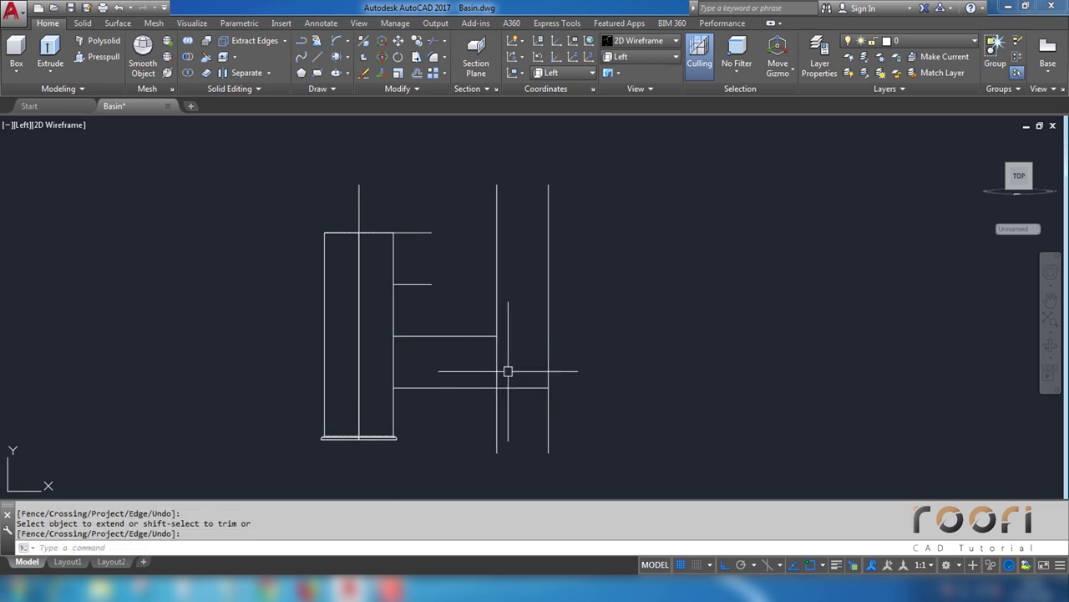
{"action": "type", "text": "L"}
{"action": "key", "text": "Return"}
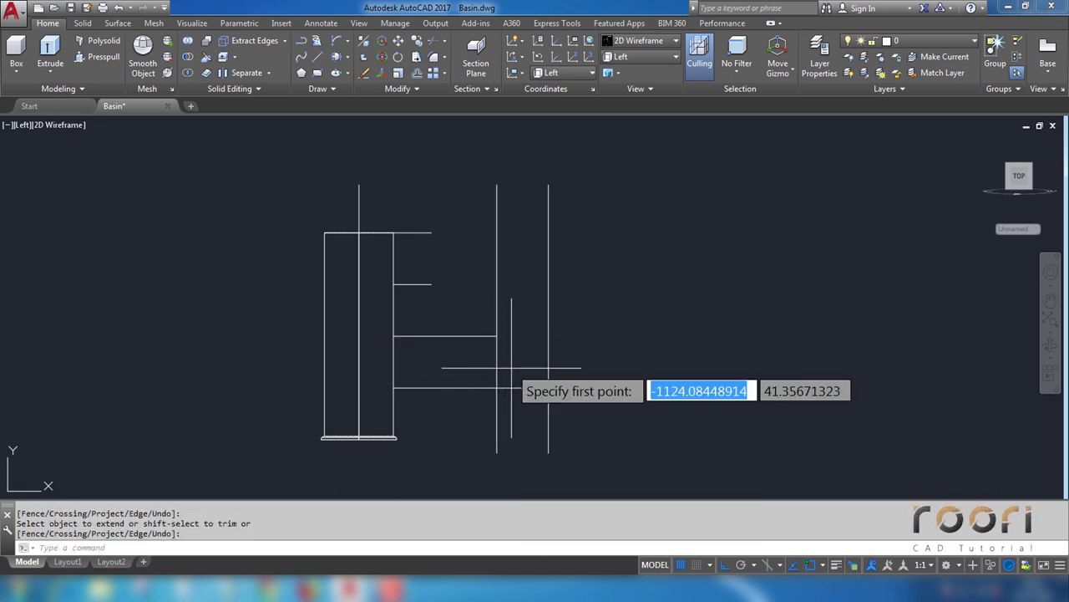
Step: Draw a diagonal from the arm's right end down to the lower-right intersection
{"action": "left_click", "coordinate": [497, 335]}
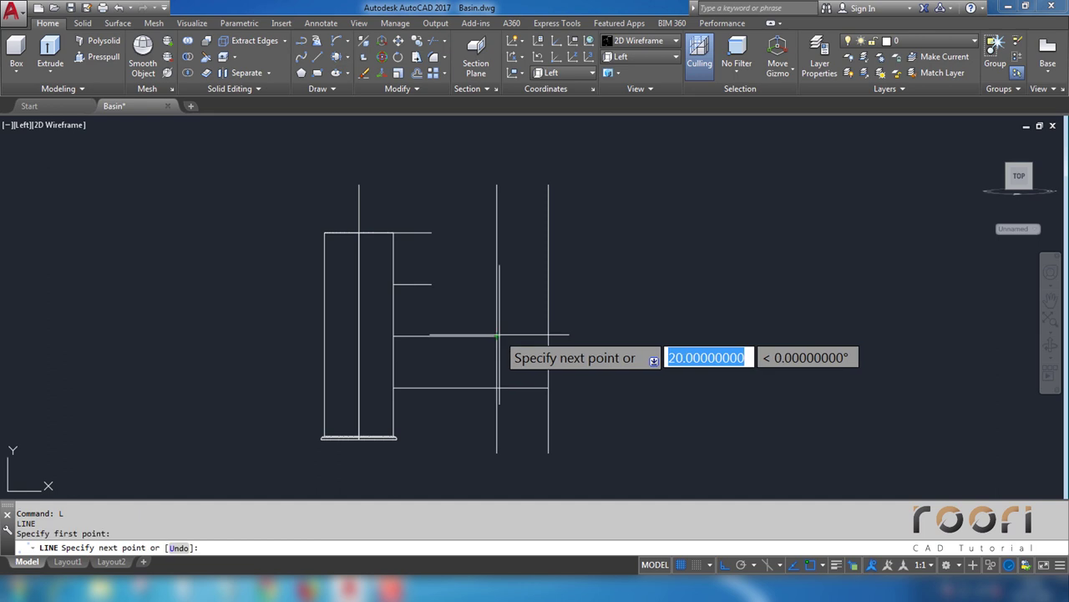
{"action": "left_click", "coordinate": [548, 387]}
{"action": "key", "text": "Return"}
Step: Delete the three construction lines
{"action": "left_click", "coordinate": [516, 411]}
{"action": "left_click", "coordinate": [484, 386]}
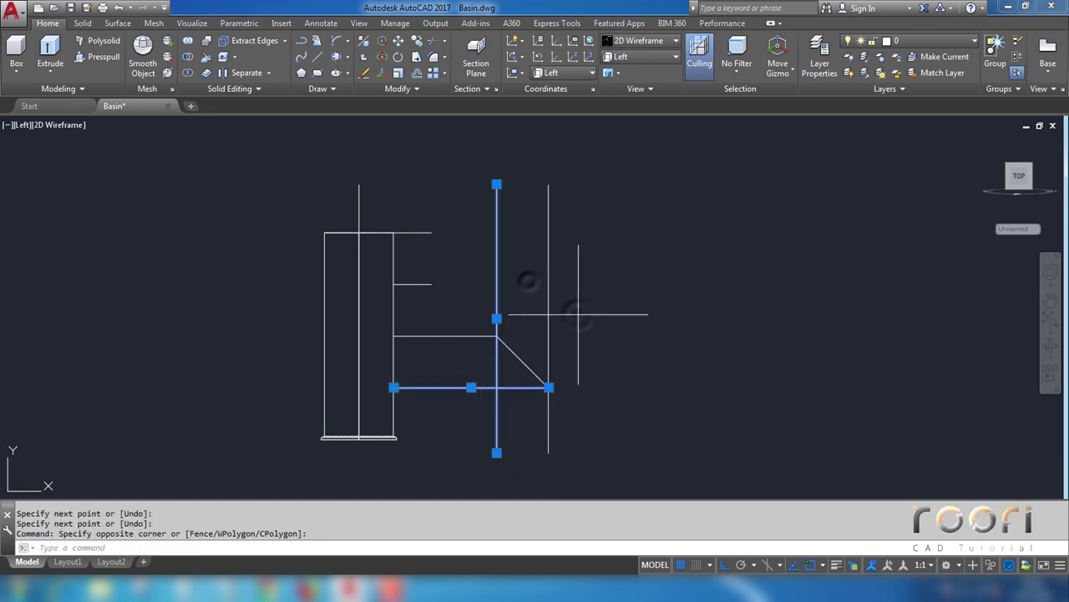
{"action": "left_click", "coordinate": [575, 310]}
{"action": "left_click", "coordinate": [529, 282]}
{"action": "key", "text": "Delete"}
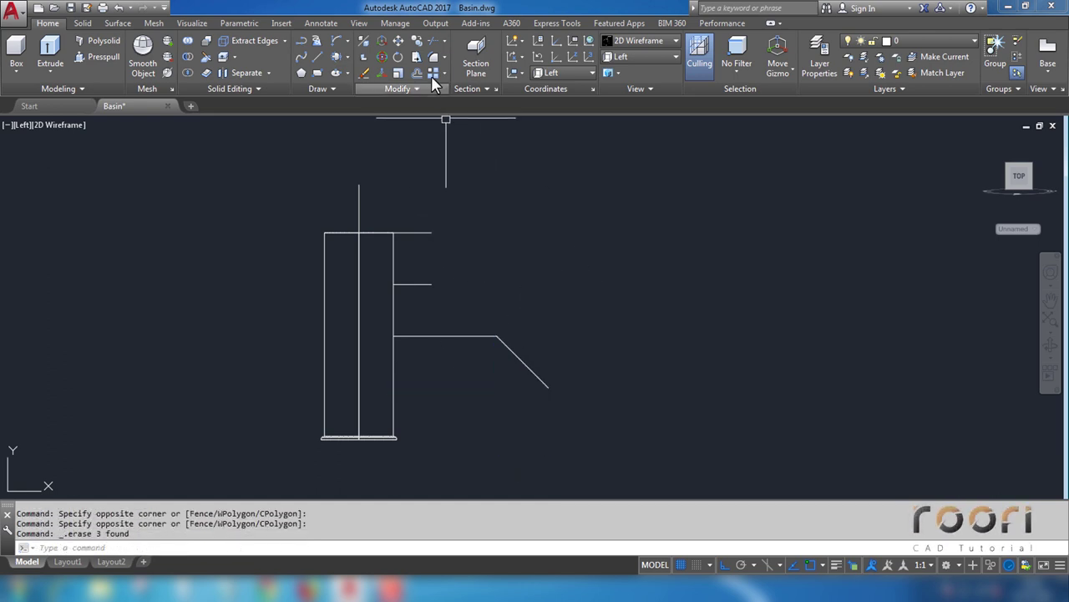
Step: Round the corner between the horizontal spout arm and the diagonal with a 40-unit fillet
{"action": "left_click", "coordinate": [443, 57]}
{"action": "left_click", "coordinate": [458, 81]}
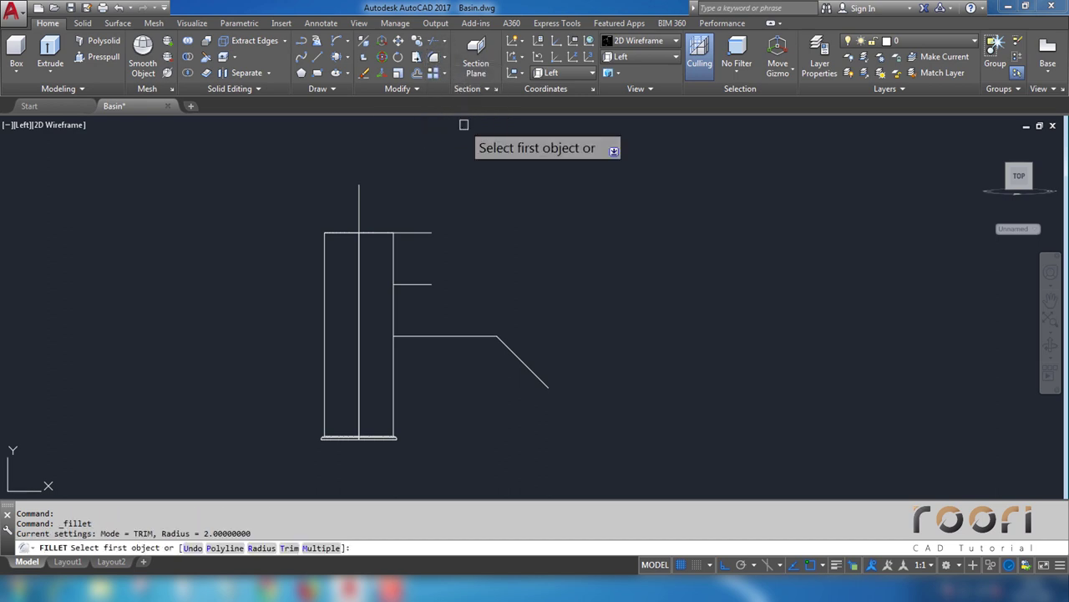
{"action": "type", "text": "r"}
{"action": "key", "text": "Return"}
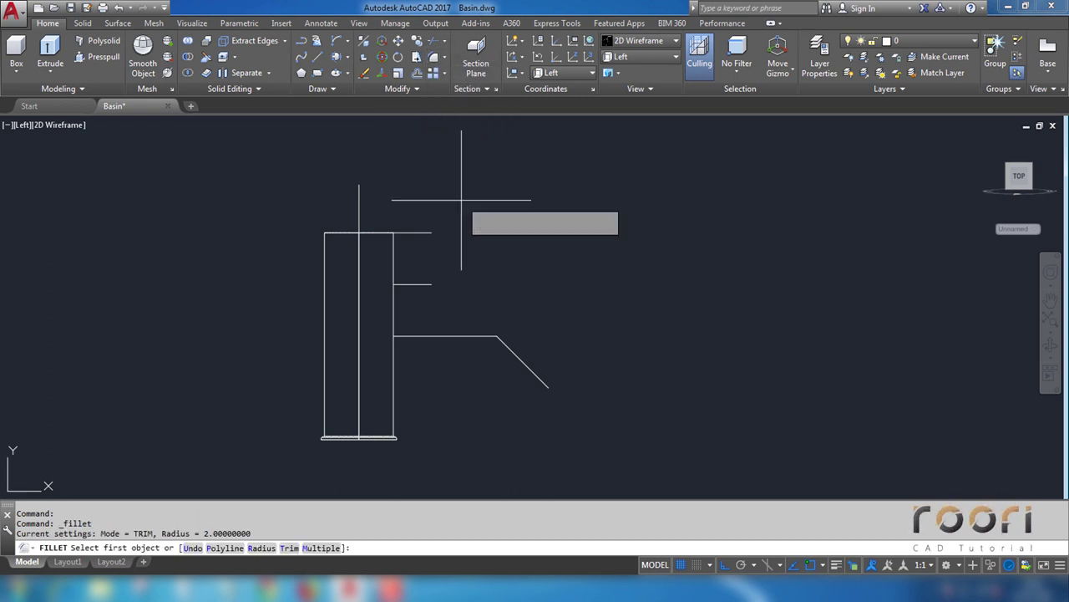
{"action": "type", "text": "40"}
{"action": "key", "text": "Return"}
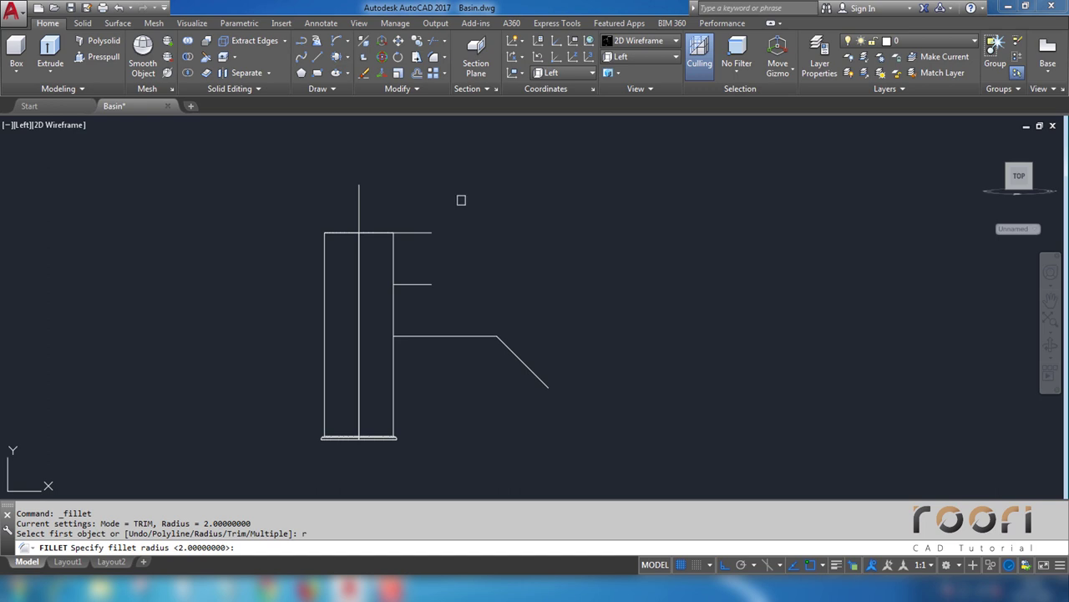
{"action": "left_click", "coordinate": [483, 336]}
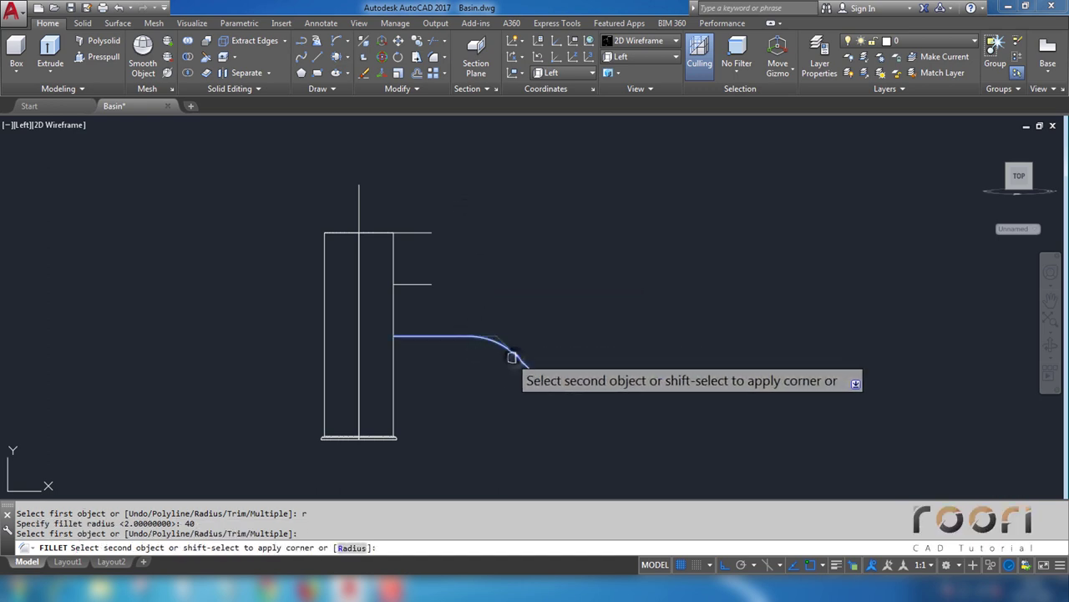
{"action": "left_click", "coordinate": [516, 354]}
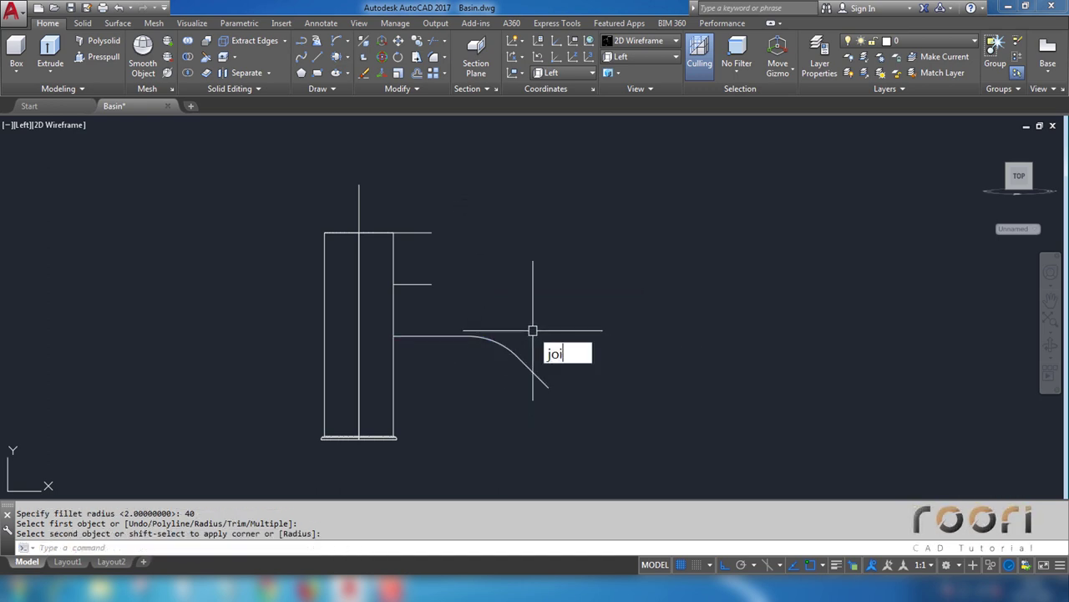
Step: Join the diagonal, arm and arc into one polyline and check the result
{"action": "key", "text": "Return"}
{"action": "left_click", "coordinate": [529, 365]}
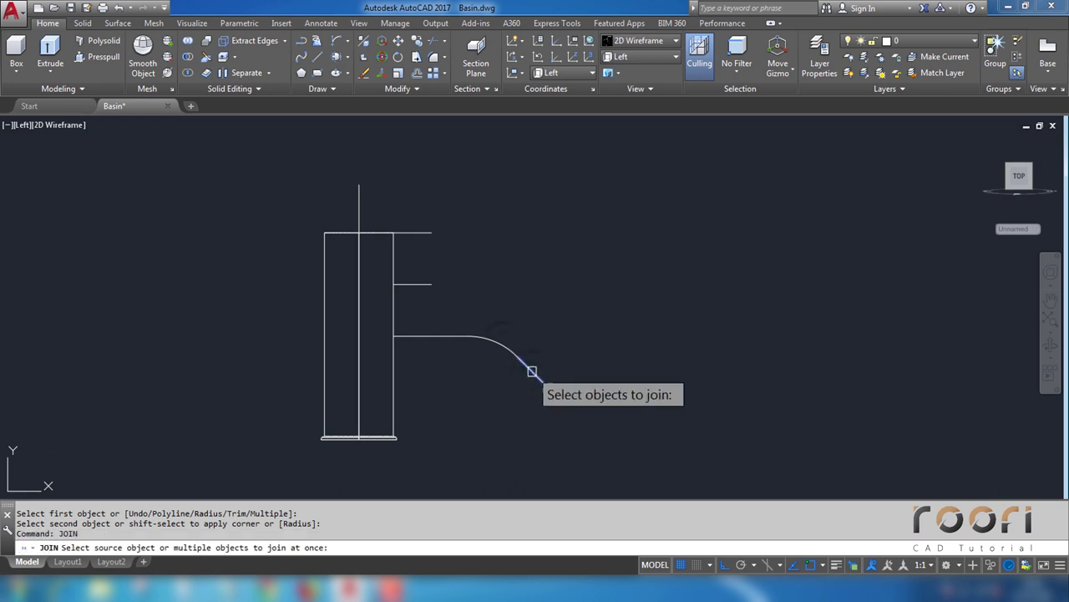
{"action": "left_click", "coordinate": [448, 336]}
{"action": "left_click", "coordinate": [448, 336]}
{"action": "key", "text": "Return"}
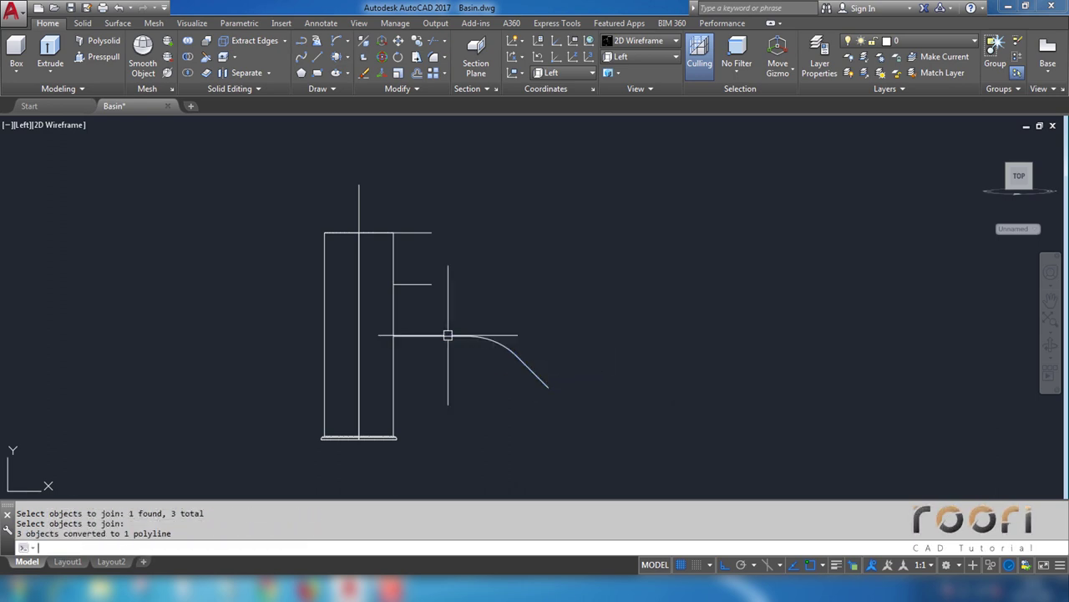
{"action": "left_click", "coordinate": [451, 338]}
{"action": "key", "text": "Escape"}
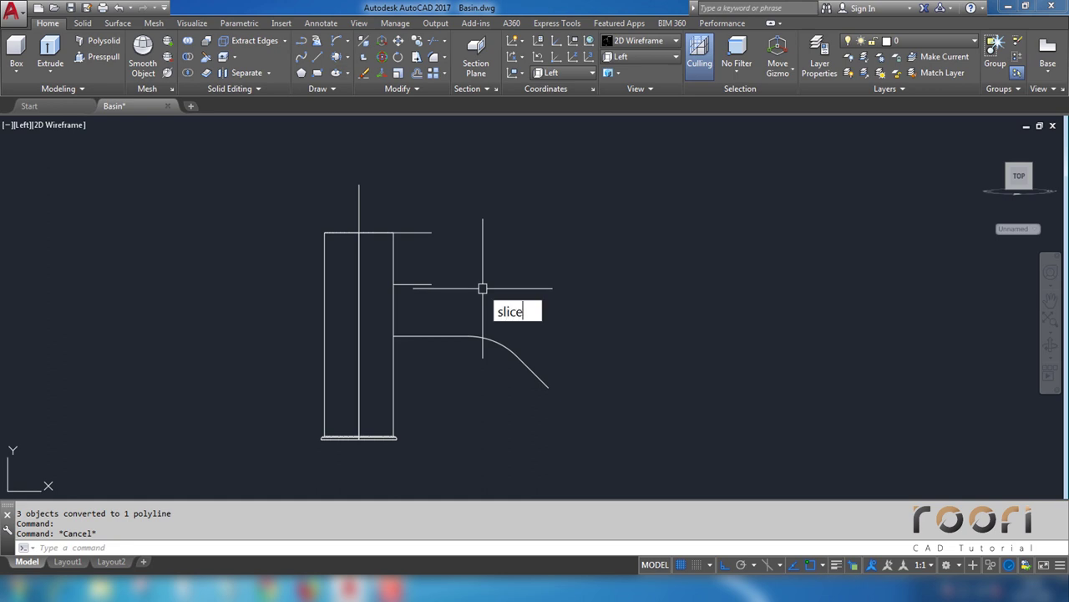
Step: Slice the faucet body with a horizontal plane near its top, keeping both halves
{"action": "key", "text": "Return"}
{"action": "left_click", "coordinate": [395, 318]}
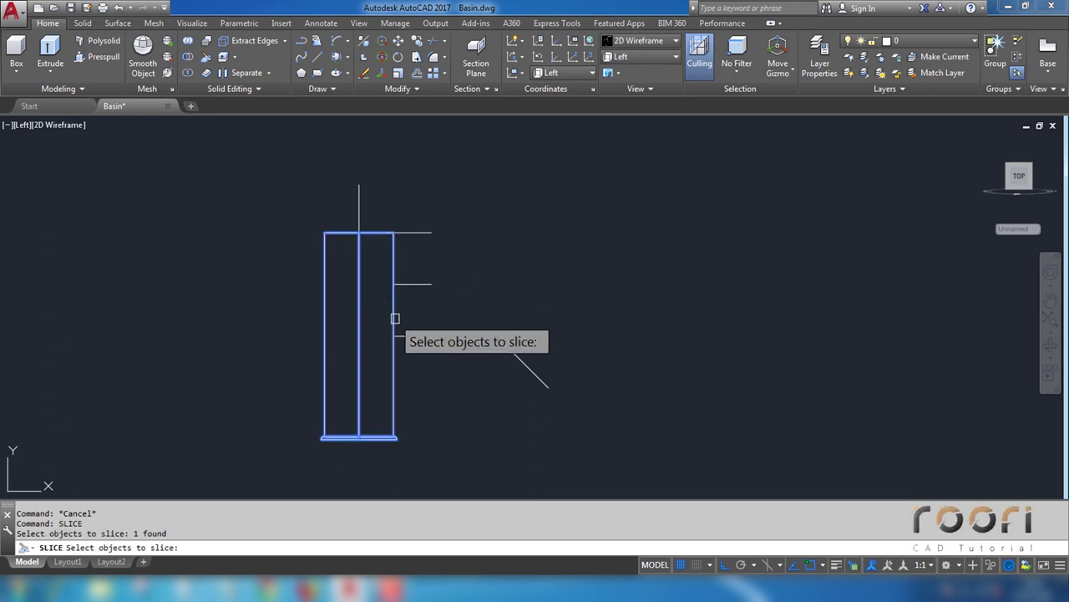
{"action": "key", "text": "Return"}
{"action": "left_click", "coordinate": [418, 286]}
{"action": "left_click", "coordinate": [360, 285]}
{"action": "key", "text": "Return"}
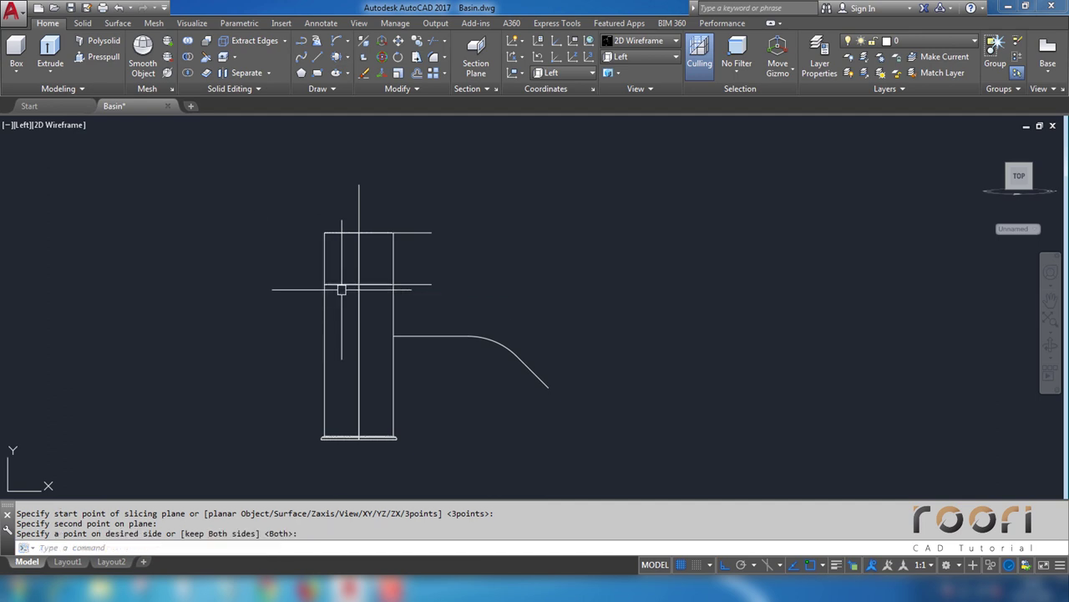
Step: Erase the two leftover horizontal lines and the short vertical guide line
{"action": "left_click", "coordinate": [490, 294]}
{"action": "left_click", "coordinate": [408, 211]}
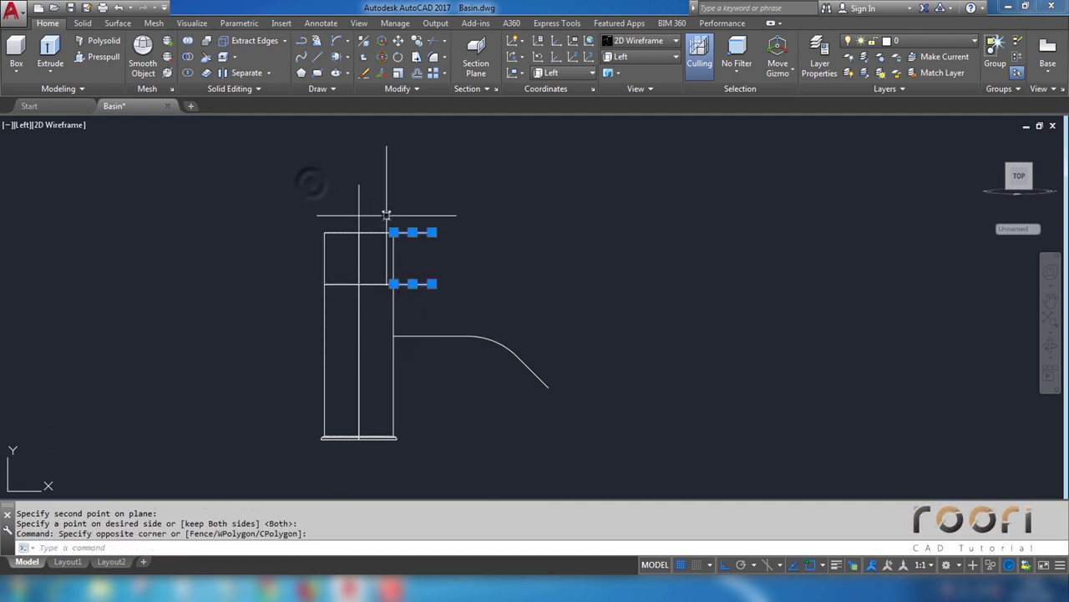
{"action": "left_click", "coordinate": [386, 215]}
{"action": "left_click", "coordinate": [311, 182]}
{"action": "key", "text": "Delete"}
{"action": "scroll", "coordinate": [377, 279], "scroll_direction": "up", "scroll_amount": 2}
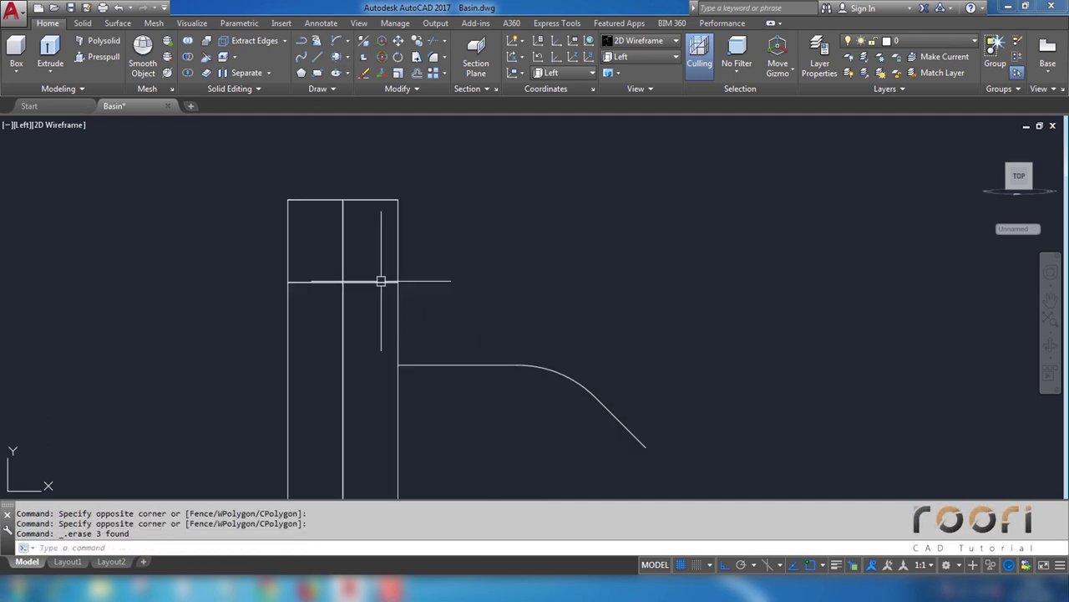
{"action": "key", "text": "Escape"}
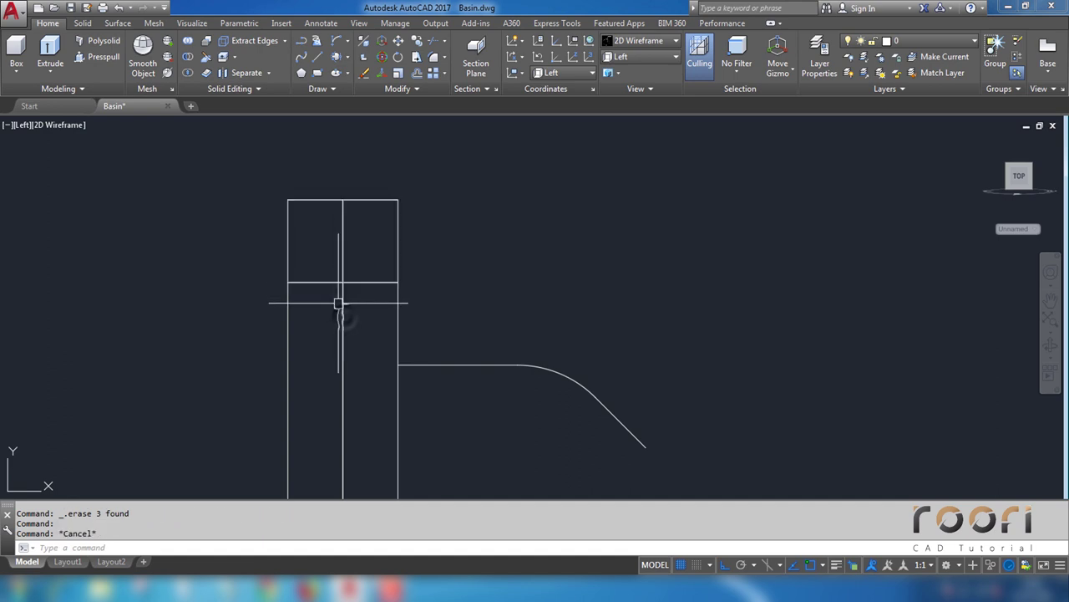
{"action": "left_click", "coordinate": [342, 310]}
{"action": "key", "text": "Escape"}
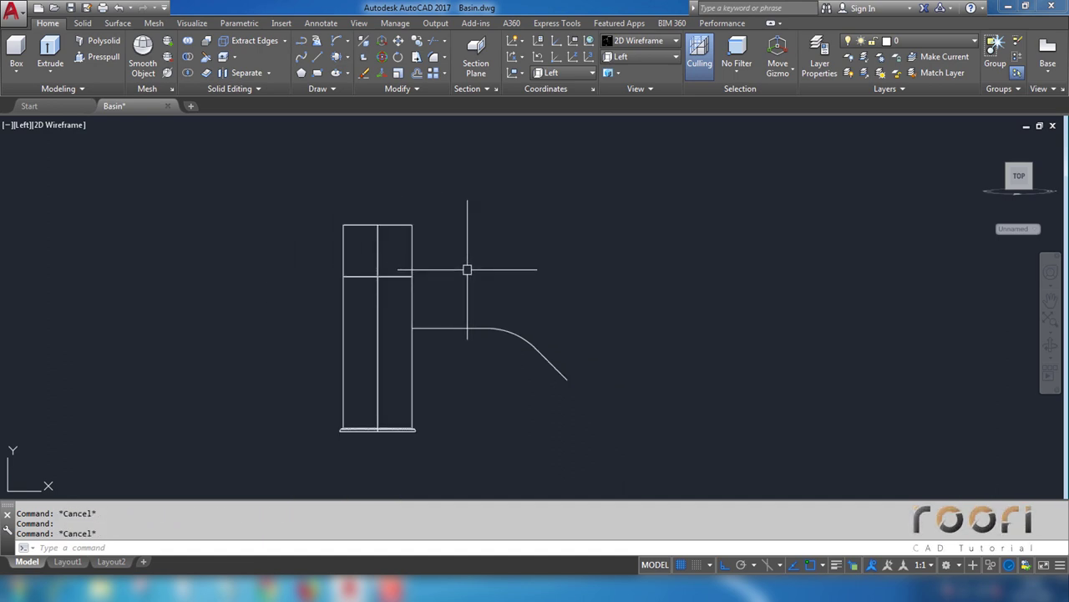
Step: Orbit and zoom the faucet into a 3D view
{"action": "middle_click_drag", "start_coordinate": [465, 269], "coordinate": [418, 314], "text": "shift"}
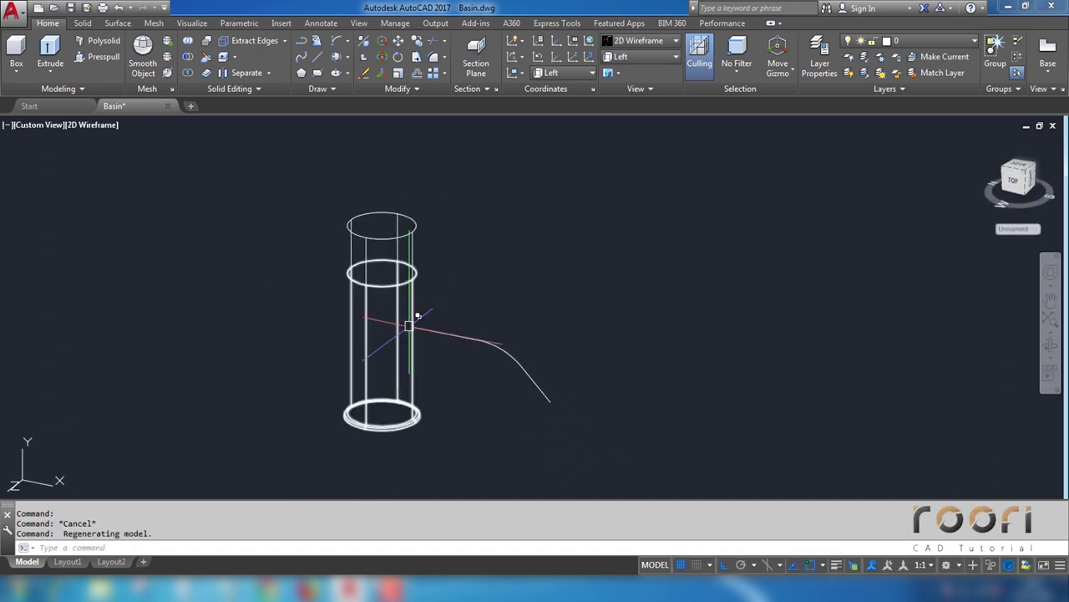
{"action": "scroll", "coordinate": [418, 314], "scroll_direction": "up", "scroll_amount": 4}
{"action": "scroll", "coordinate": [418, 321], "scroll_direction": "up", "scroll_amount": 3}
{"action": "scroll", "coordinate": [422, 313], "scroll_direction": "up", "scroll_amount": 3}
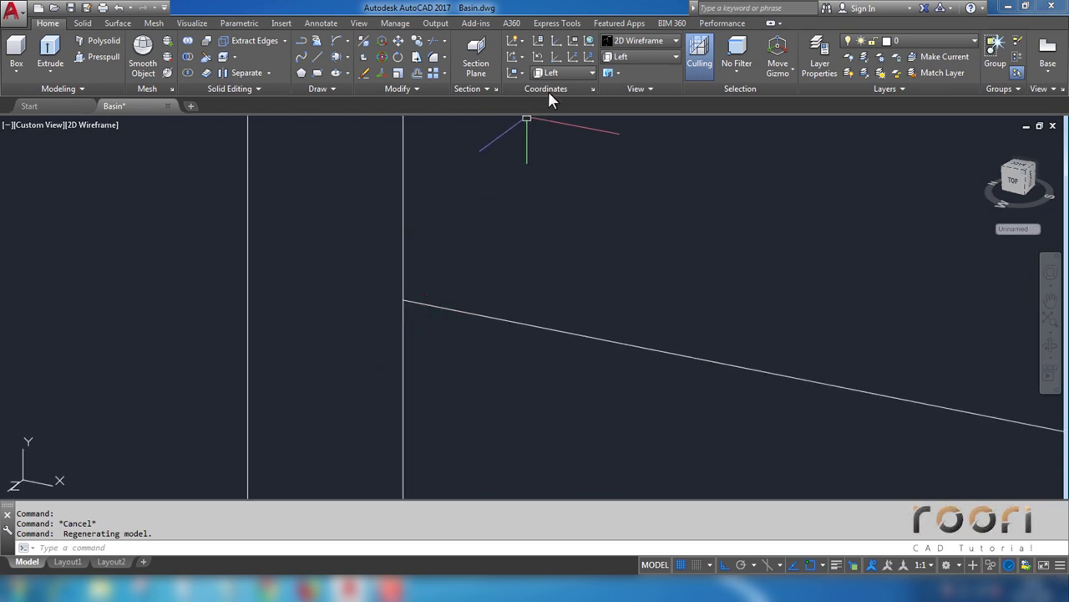
Step: Switch the UCS to Front and draw a 20-diameter circle at the spout path's start
{"action": "left_click", "coordinate": [565, 73]}
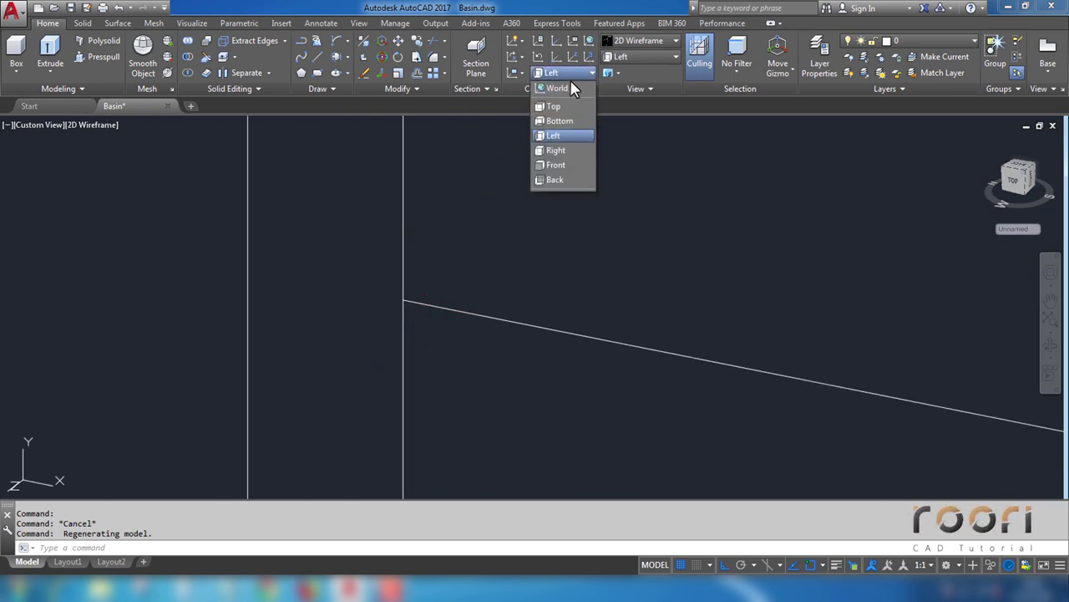
{"action": "left_click", "coordinate": [556, 166]}
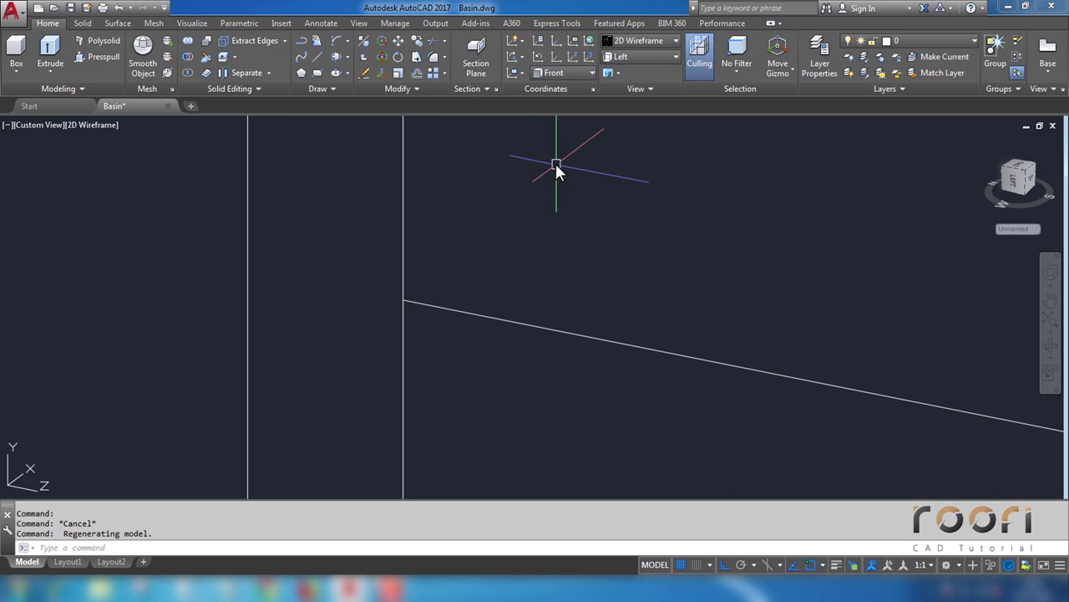
{"action": "type", "text": "c"}
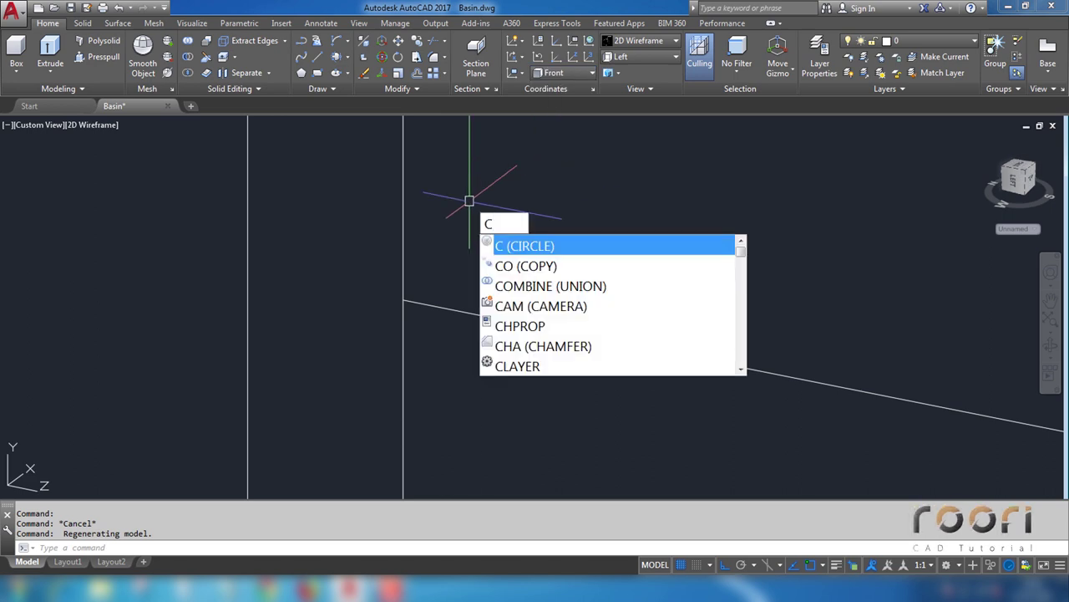
{"action": "key", "text": "Return"}
{"action": "left_click", "coordinate": [403, 299]}
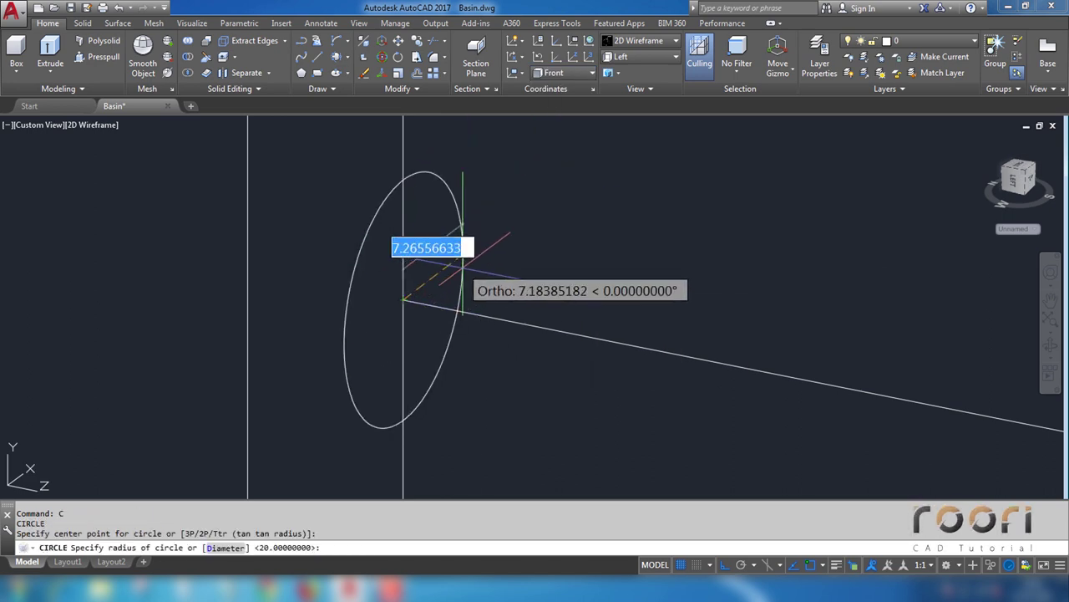
{"action": "type", "text": "d"}
{"action": "key", "text": "Return"}
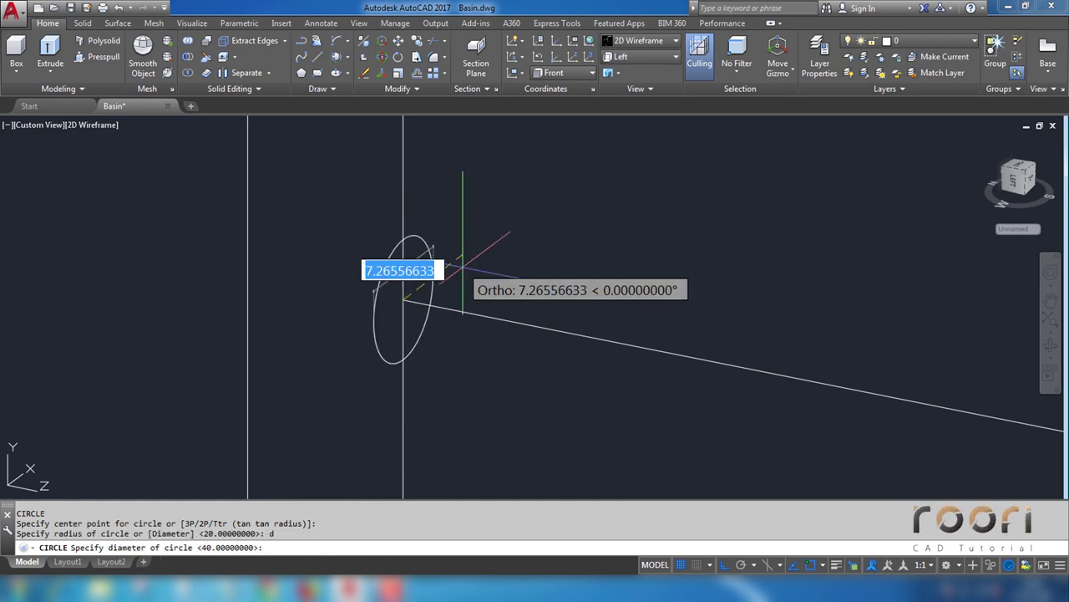
{"action": "type", "text": "20"}
{"action": "key", "text": "Return"}
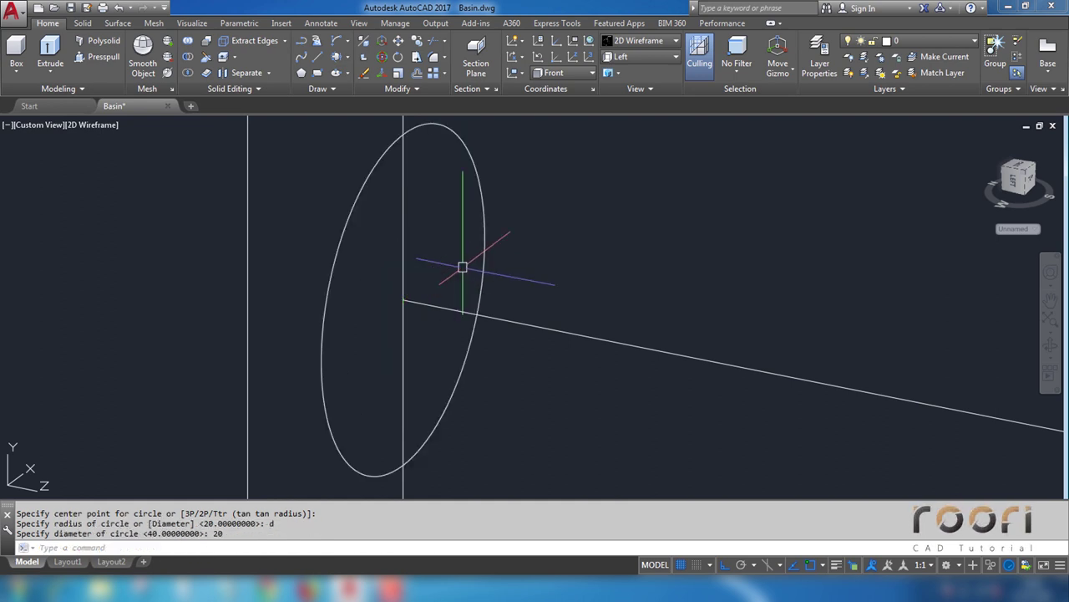
Step: Start the SWEEP command with the SP alias
{"action": "scroll", "coordinate": [353, 282], "scroll_direction": "down", "scroll_amount": 4}
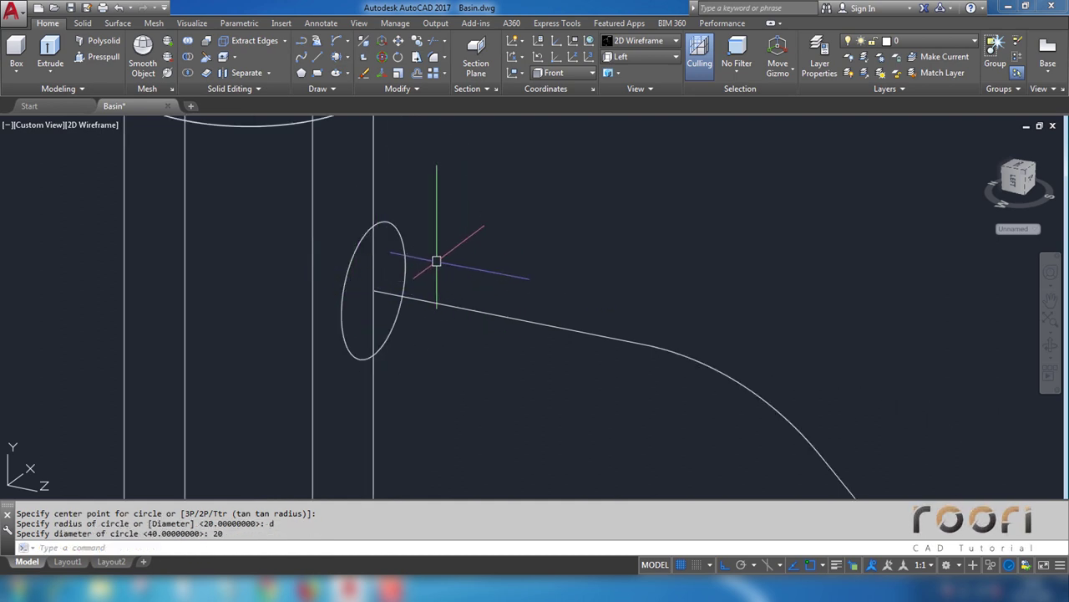
{"action": "type", "text": "sp"}
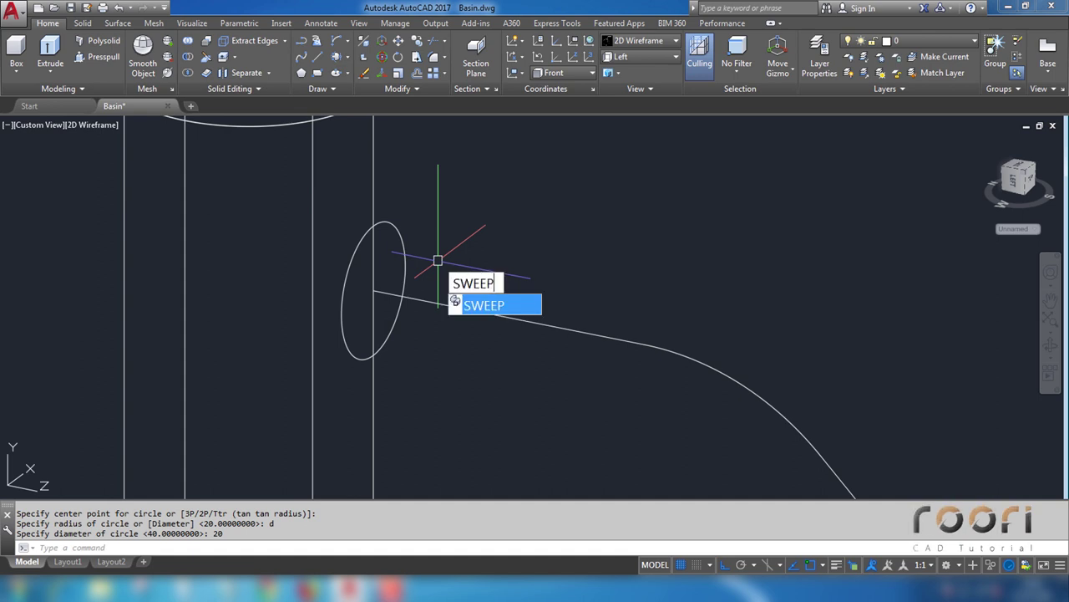
{"action": "key", "text": "Return"}
Step: Sweep the 20-diameter circle along the spout path to form the tube
{"action": "left_click", "coordinate": [406, 252]}
{"action": "key", "text": "Return"}
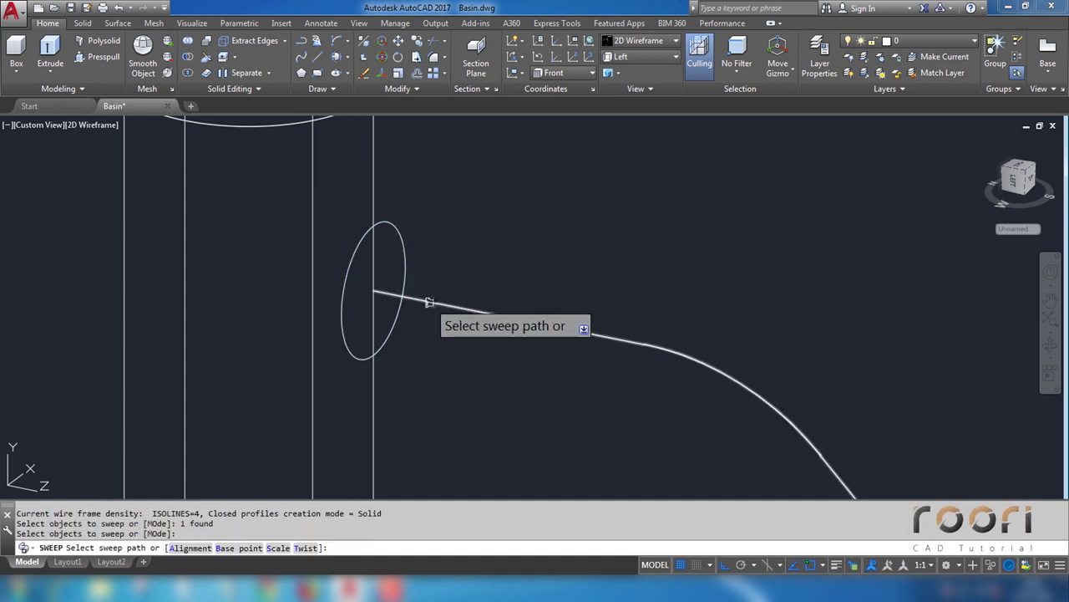
{"action": "left_click", "coordinate": [429, 301]}
{"action": "scroll", "coordinate": [430, 300], "scroll_direction": "down", "scroll_amount": 3}
{"action": "scroll", "coordinate": [401, 234], "scroll_direction": "up", "scroll_amount": 3}
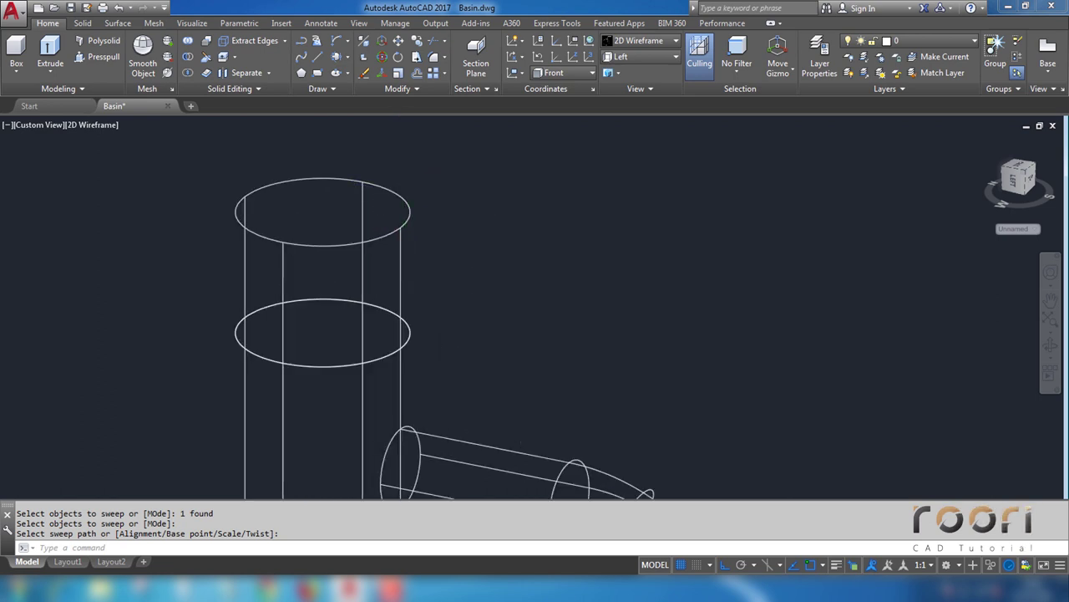
{"action": "scroll", "coordinate": [406, 218], "scroll_direction": "up", "scroll_amount": 3}
Step: Draw an 8-diameter circle centred on the faucet body's top edge
{"action": "type", "text": "c"}
{"action": "key", "text": "Return"}
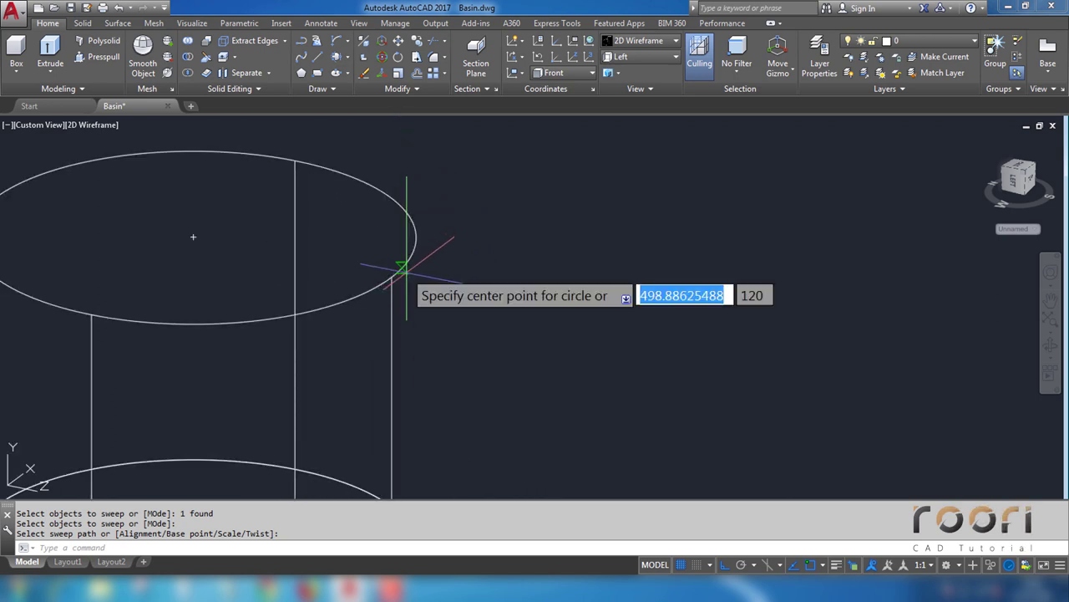
{"action": "left_click", "coordinate": [391, 276]}
{"action": "type", "text": "d"}
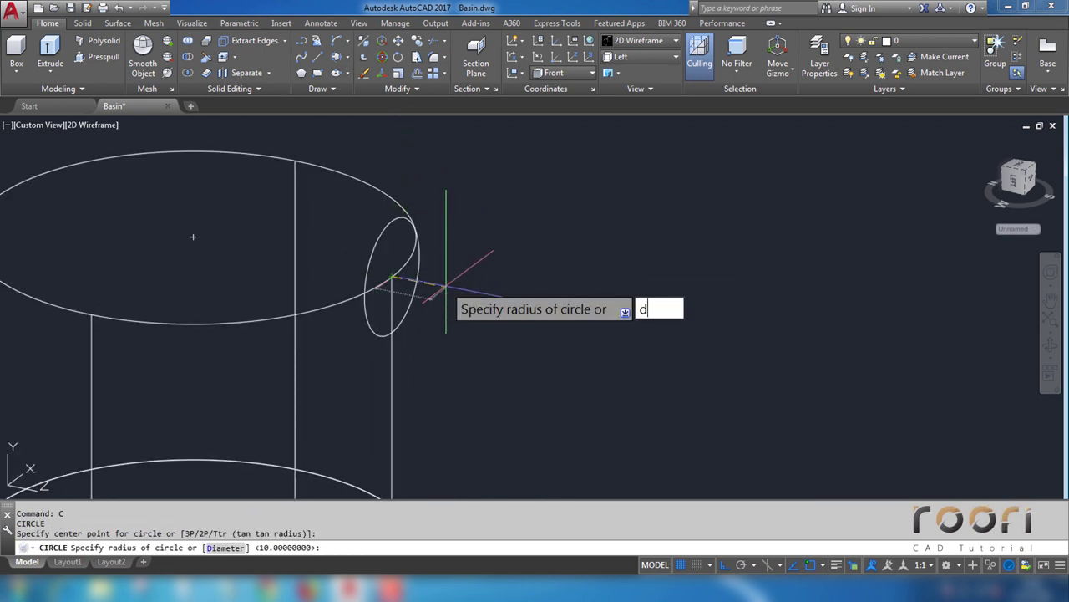
{"action": "key", "text": "Return"}
{"action": "type", "text": "8"}
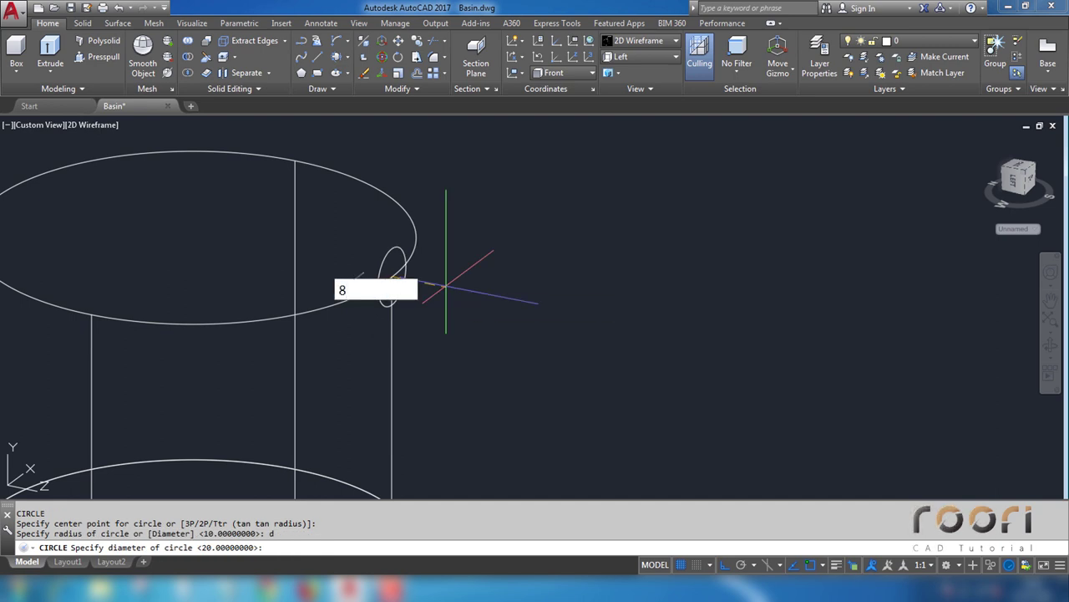
{"action": "key", "text": "Return"}
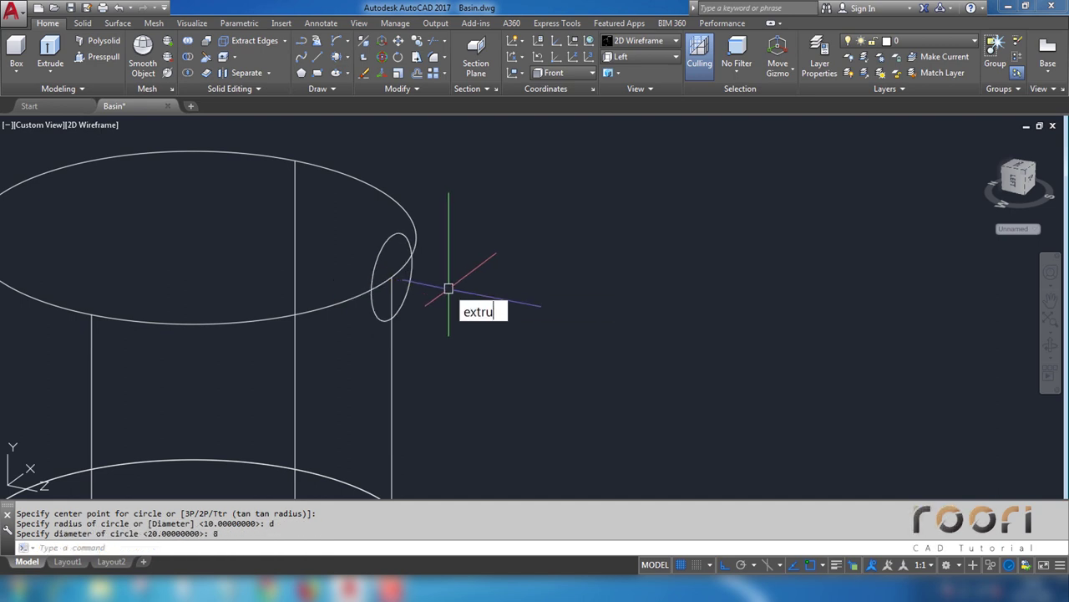
Step: Extrude the 8-diameter circle 25 units into a small rod
{"action": "key", "text": "Return"}
{"action": "left_click", "coordinate": [415, 287]}
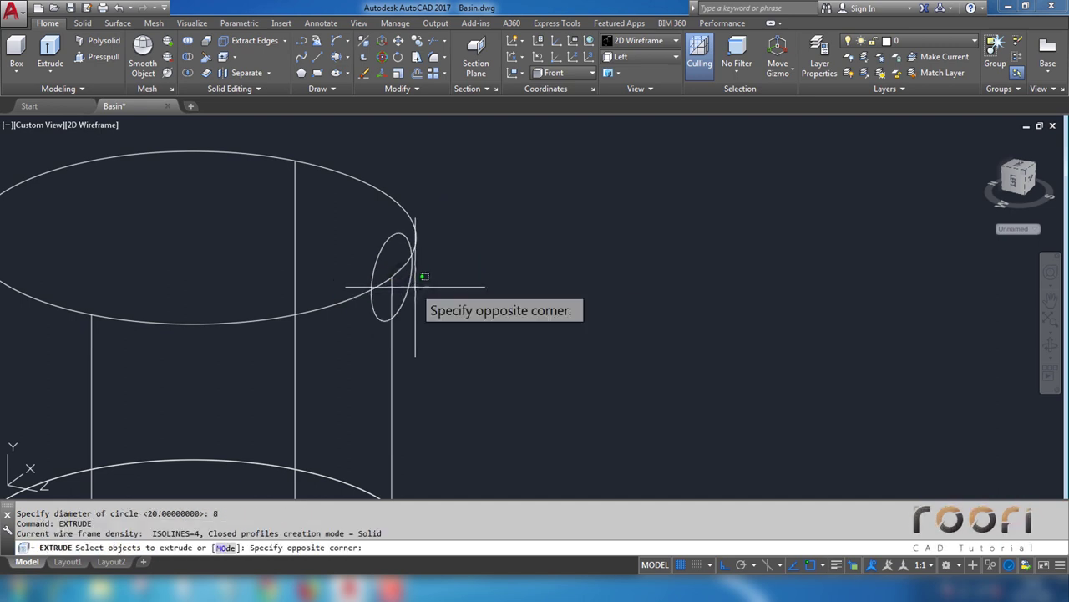
{"action": "left_click", "coordinate": [407, 282]}
{"action": "key", "text": "Return"}
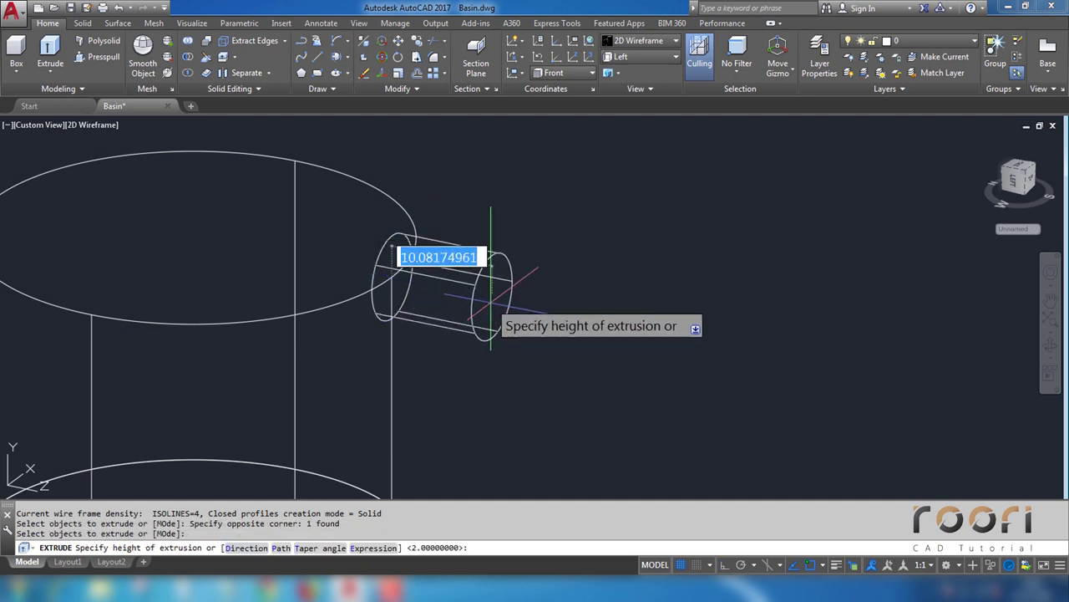
{"action": "type", "text": "25"}
{"action": "key", "text": "Return"}
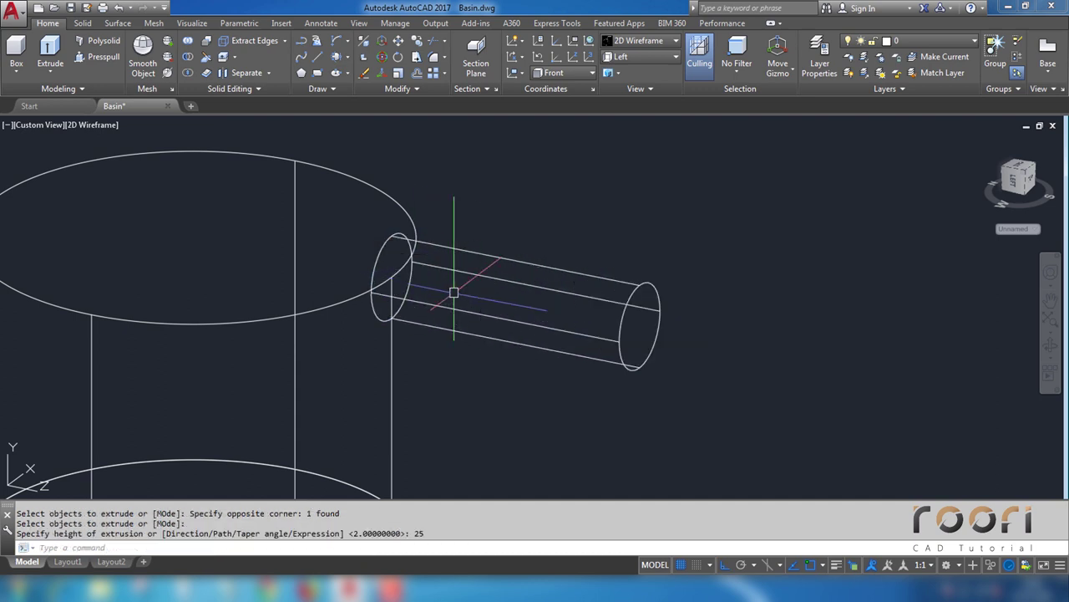
{"action": "scroll", "coordinate": [435, 267], "scroll_direction": "down", "scroll_amount": 3}
{"action": "type", "text": "M"}
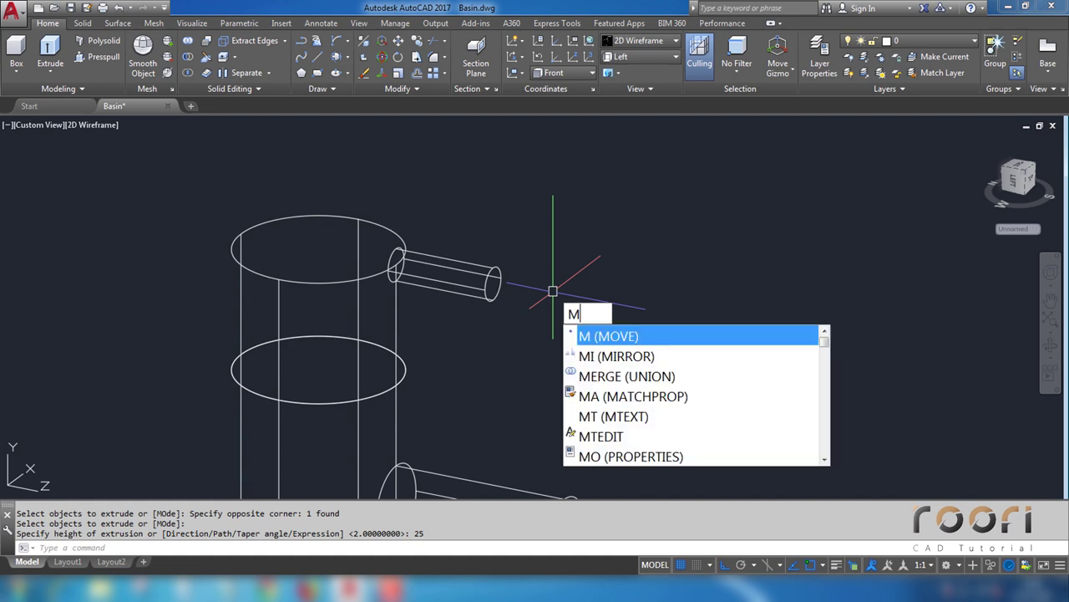
Step: Move the small rod 15 units along its axis and zoom out to see the faucet
{"action": "key", "text": "Return"}
{"action": "left_click", "coordinate": [494, 279]}
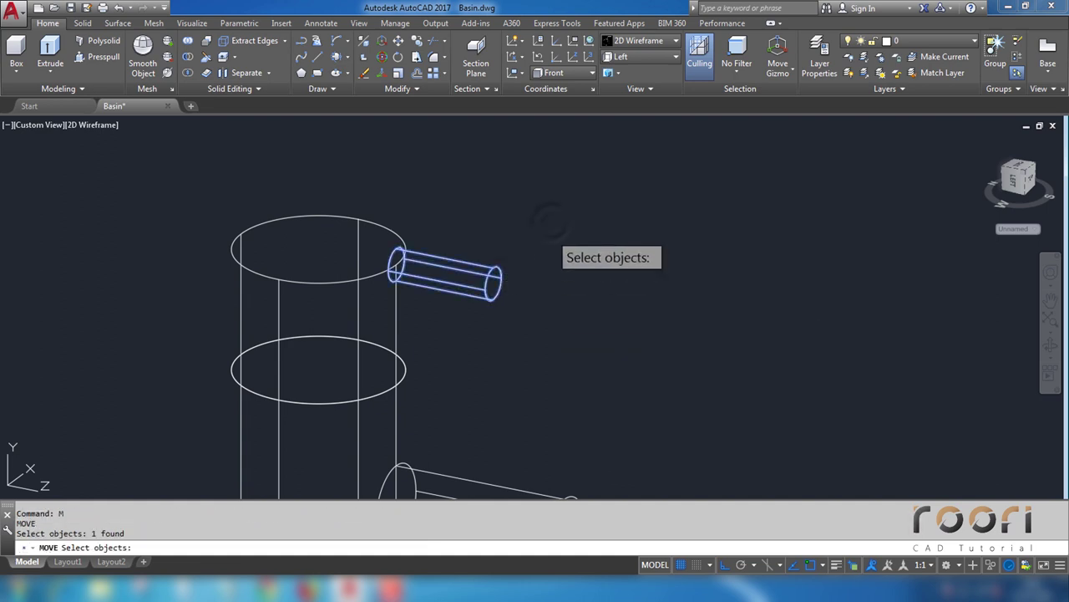
{"action": "key", "text": "Return"}
{"action": "left_click", "coordinate": [564, 209]}
{"action": "type", "text": "1"}
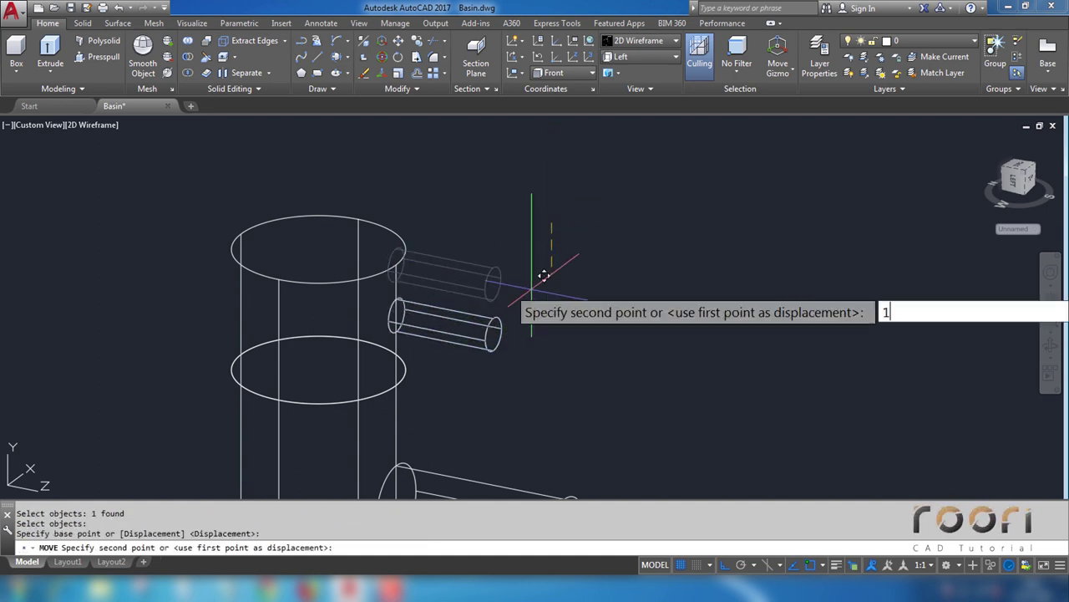
{"action": "type", "text": "5"}
{"action": "key", "text": "Return"}
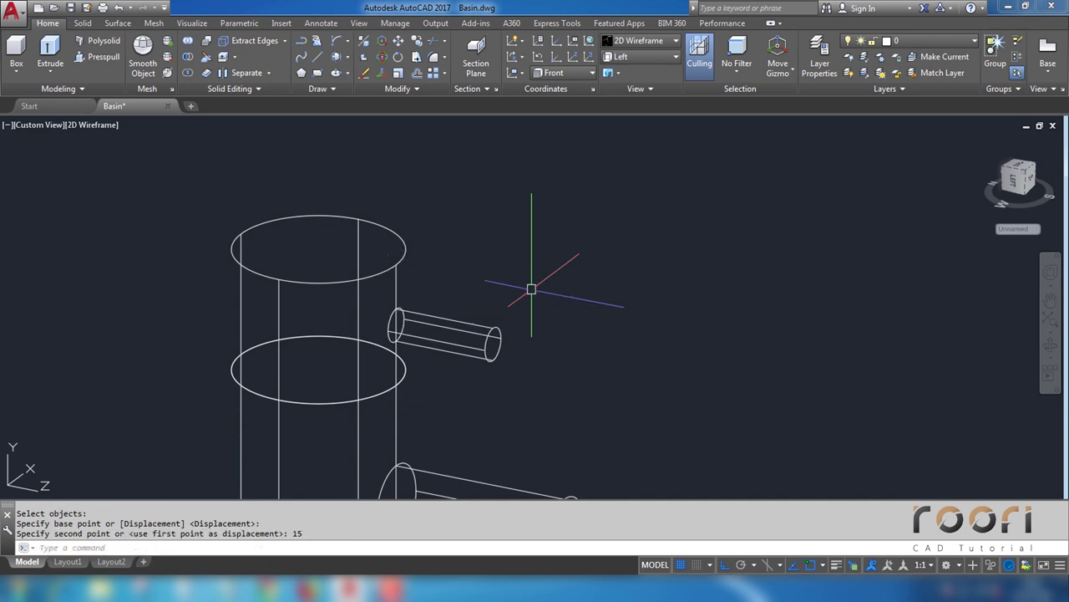
{"action": "scroll", "coordinate": [532, 288], "scroll_direction": "down", "scroll_amount": 3}
{"action": "scroll", "coordinate": [513, 281], "scroll_direction": "down", "scroll_amount": 1}
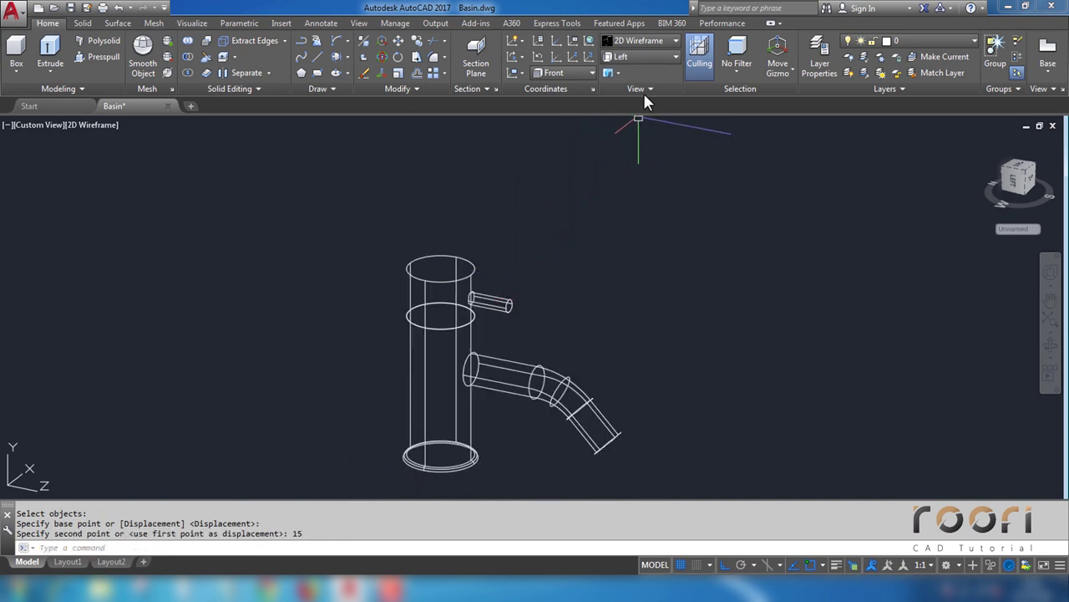
Step: Switch to the Top view and centre the faucet on screen
{"action": "left_click", "coordinate": [643, 56]}
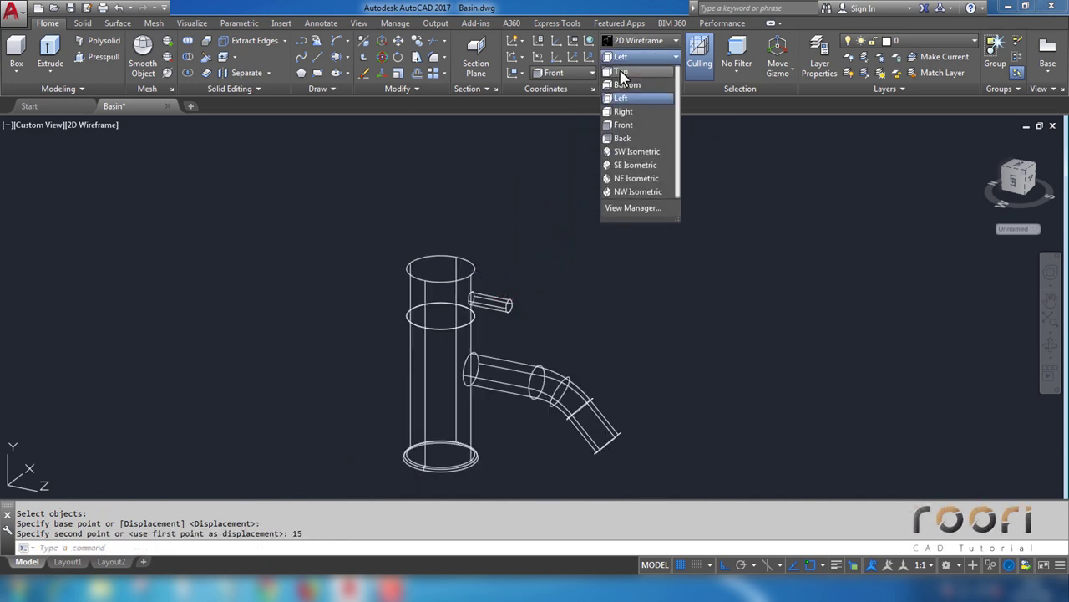
{"action": "left_click", "coordinate": [623, 72]}
{"action": "middle_click_drag", "start_coordinate": [372, 243], "coordinate": [423, 375]}
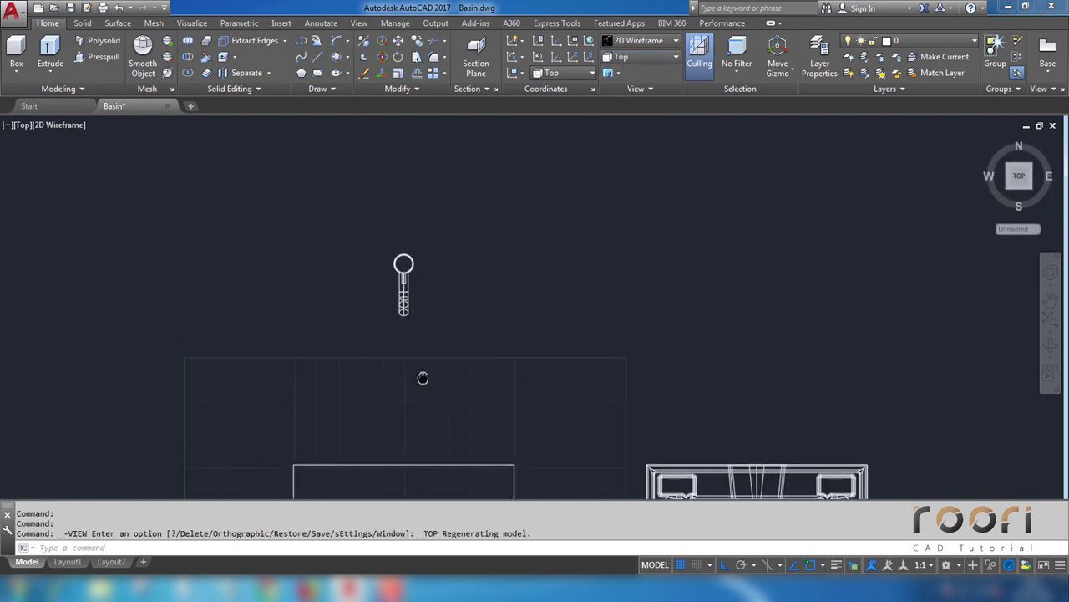
{"action": "scroll", "coordinate": [397, 268], "scroll_direction": "up", "scroll_amount": 4}
{"action": "scroll", "coordinate": [397, 268], "scroll_direction": "down", "scroll_amount": 1}
{"action": "scroll", "coordinate": [451, 267], "scroll_direction": "up", "scroll_amount": 5}
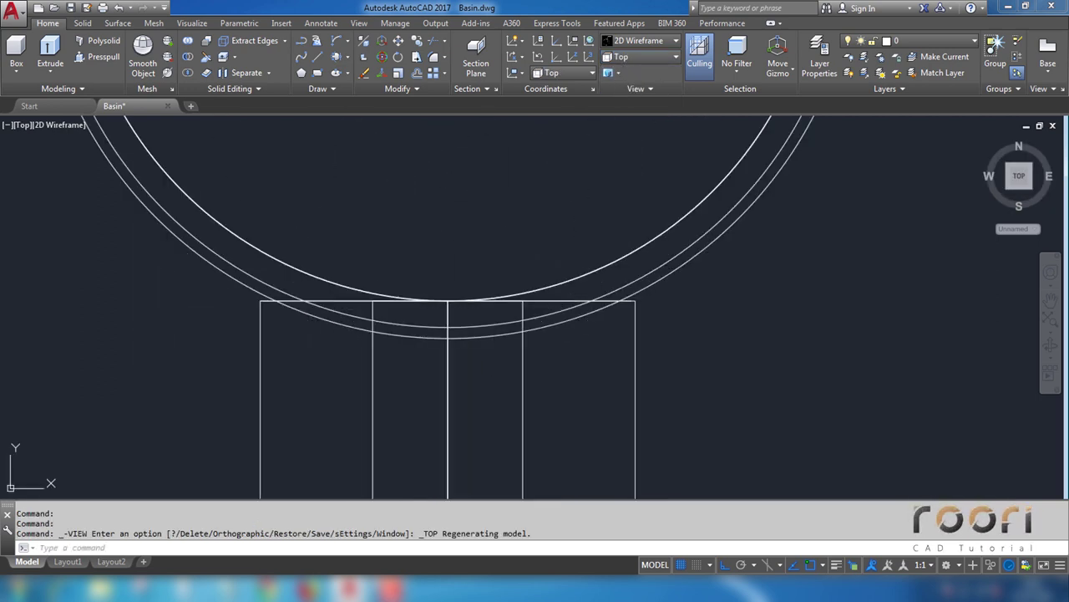
Step: Move the narrow faucet rectangle 0.64 units upward
{"action": "type", "text": "m"}
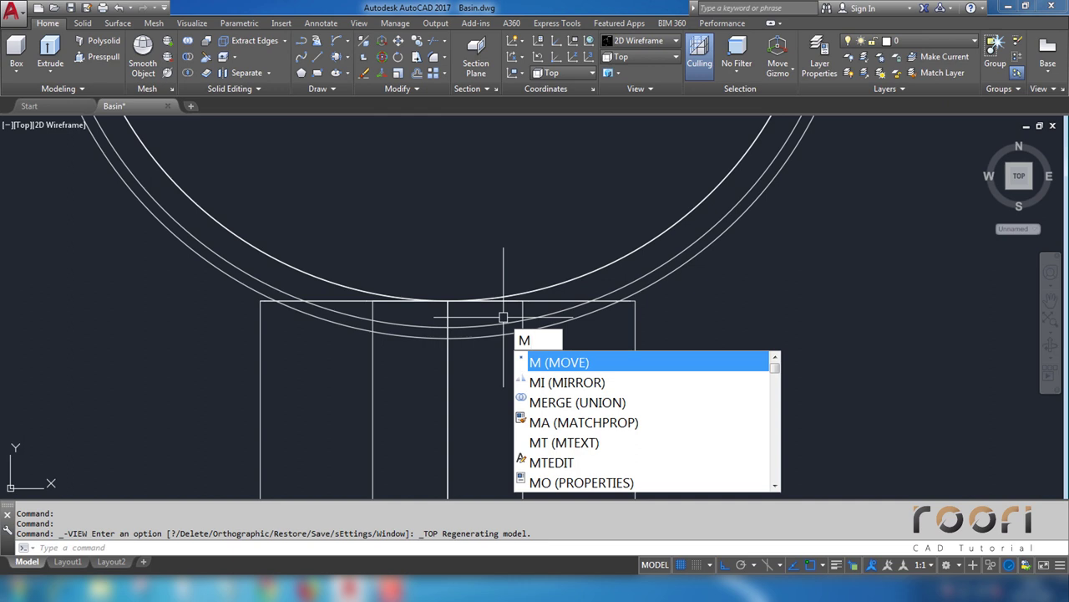
{"action": "key", "text": "Return"}
{"action": "left_click", "coordinate": [523, 359]}
{"action": "key", "text": "Return"}
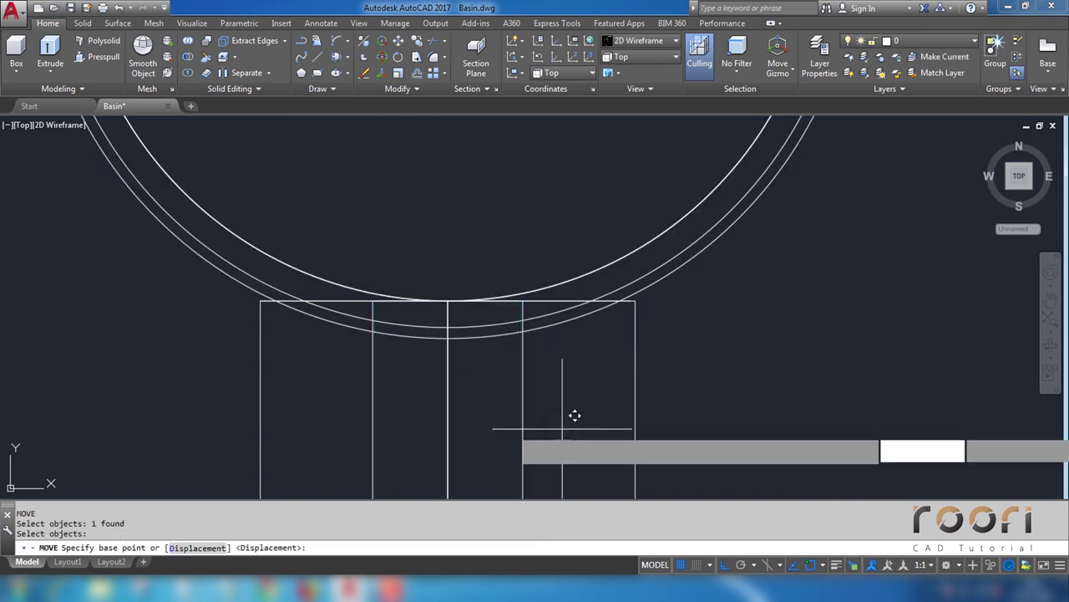
{"action": "left_click", "coordinate": [562, 429]}
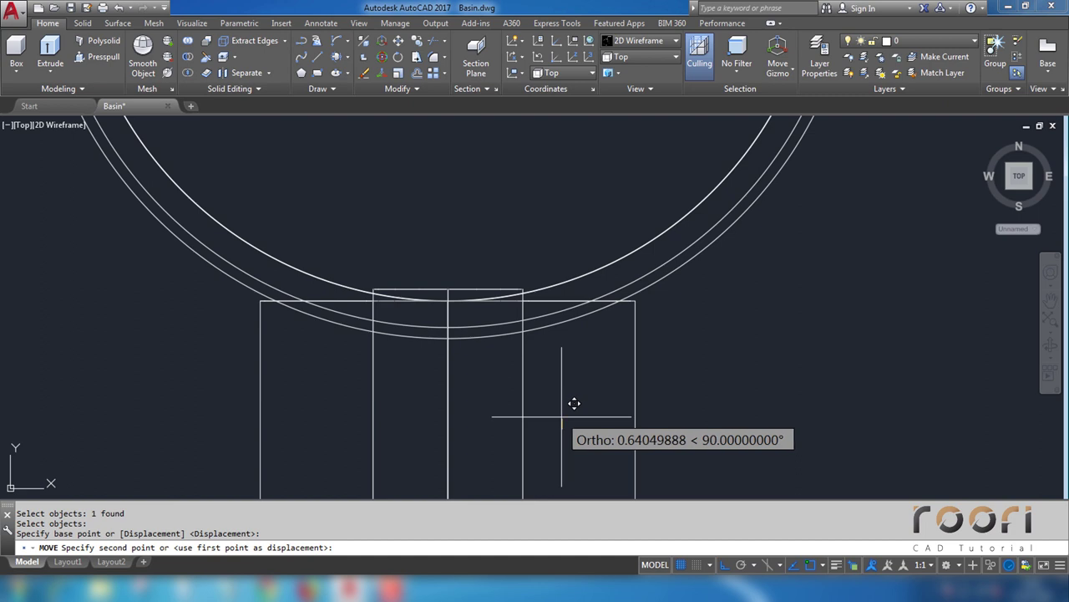
{"action": "type", "text": "0.64"}
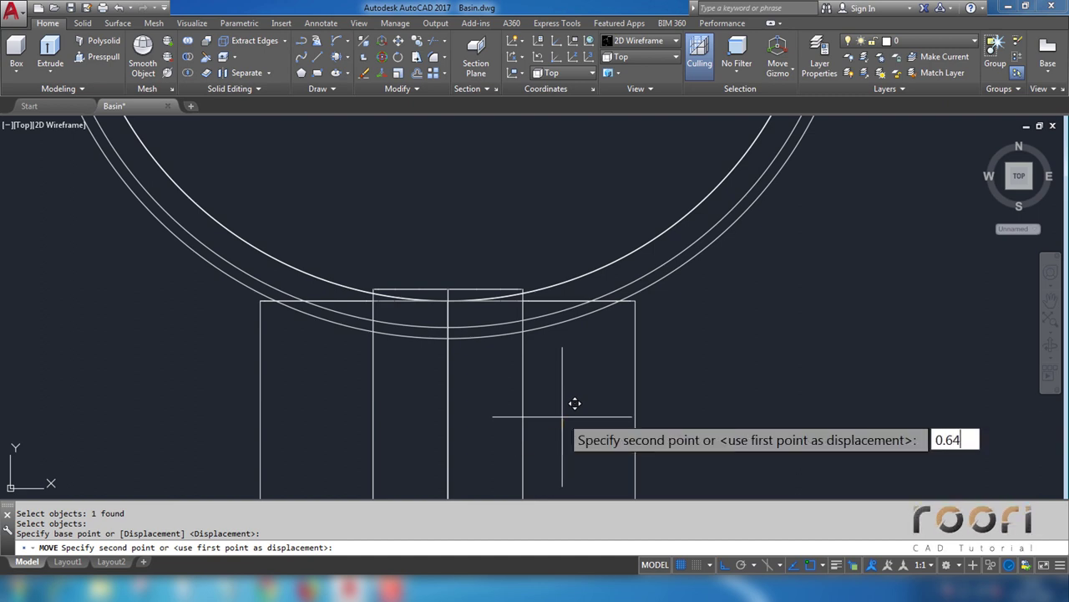
{"action": "key", "text": "Return"}
Step: Move the wider faucet rectangle 3 units upward, then orbit into 3D
{"action": "key", "text": "Return"}
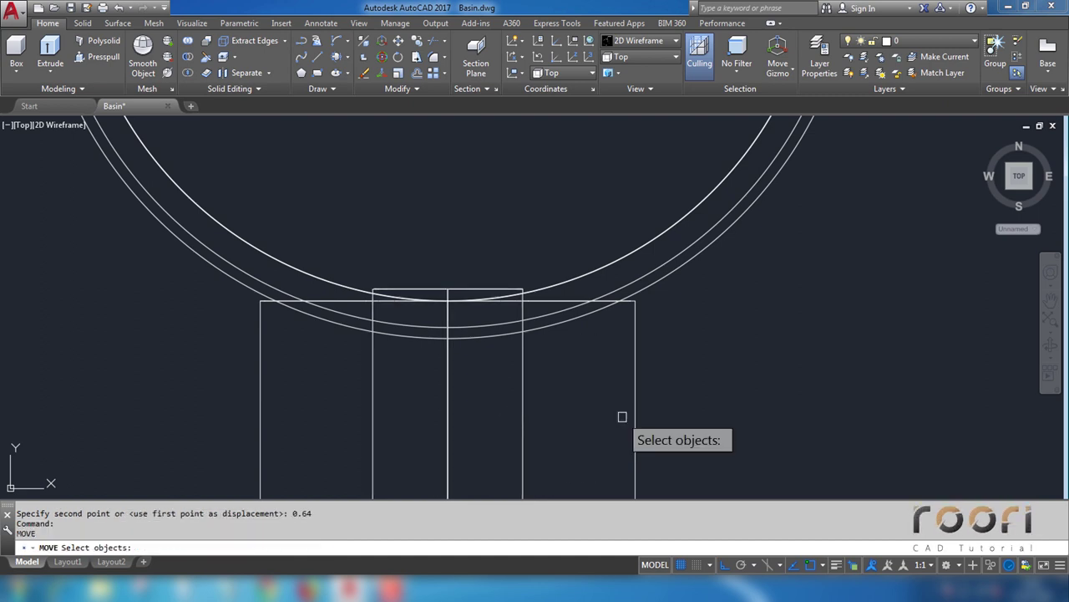
{"action": "left_click", "coordinate": [635, 418]}
{"action": "key", "text": "Return"}
{"action": "left_click", "coordinate": [680, 430]}
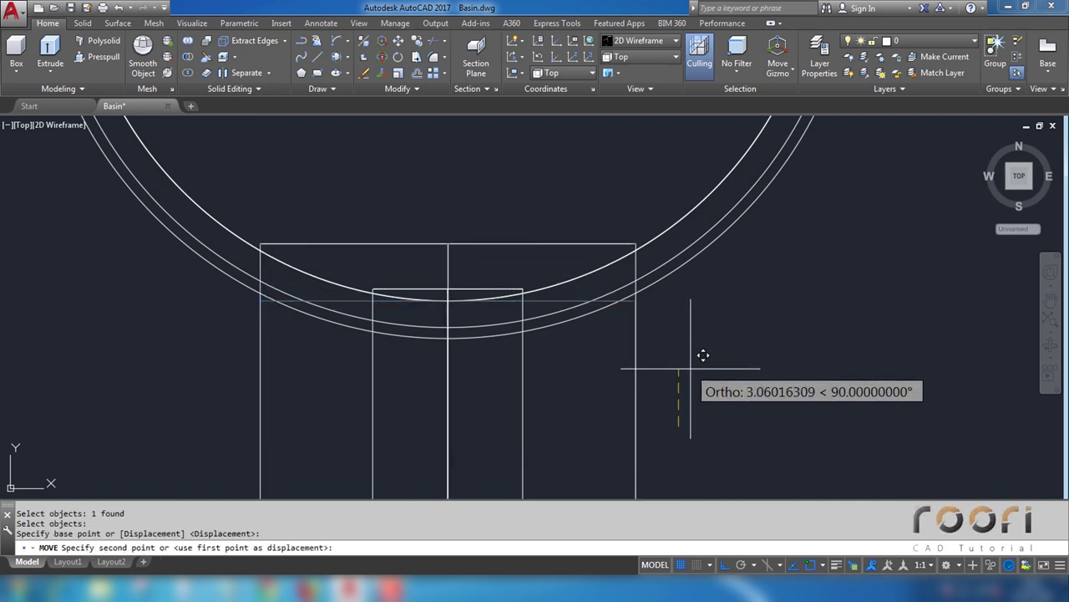
{"action": "type", "text": "3"}
{"action": "key", "text": "Return"}
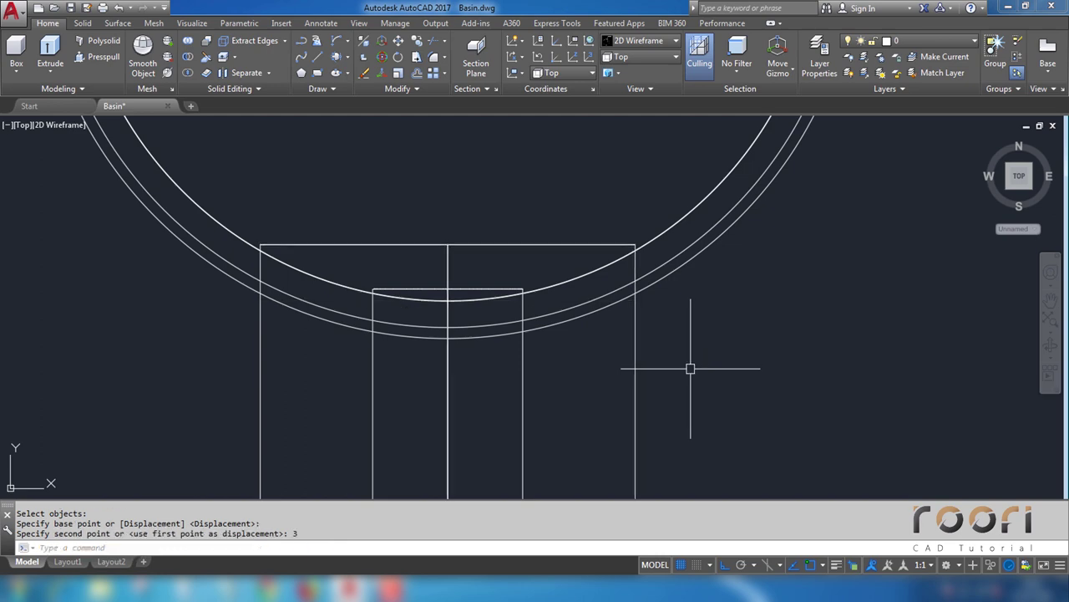
{"action": "scroll", "coordinate": [584, 269], "scroll_direction": "down", "scroll_amount": 2}
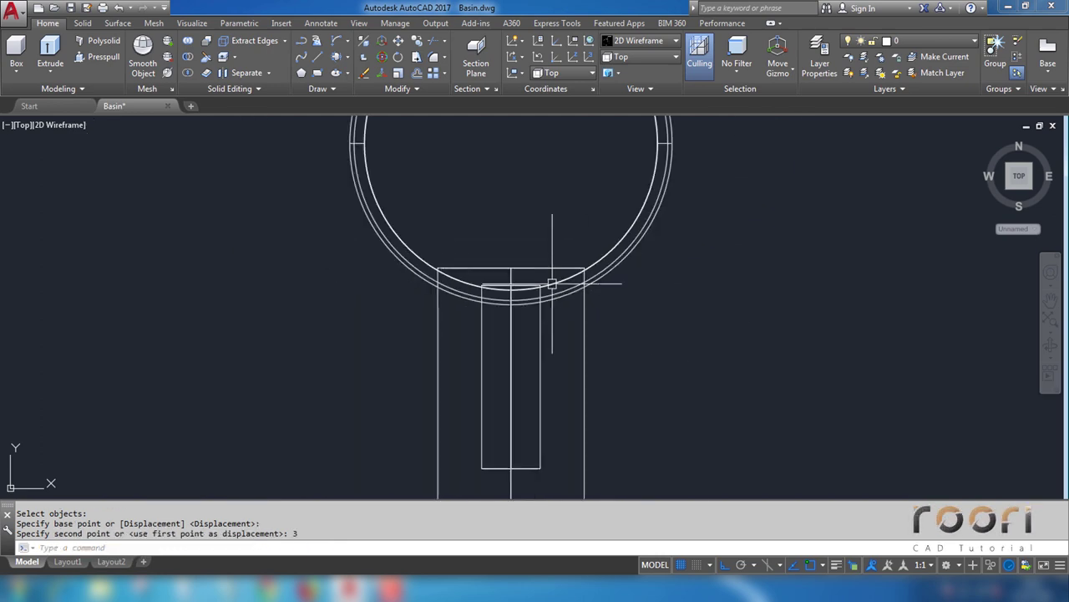
{"action": "scroll", "coordinate": [527, 351], "scroll_direction": "down", "scroll_amount": 2}
{"action": "mouse_move", "coordinate": [508, 375]}
{"action": "middle_mouse_down", "text": "shift"}
{"action": "mouse_move", "coordinate": [560, 298]}
{"action": "mouse_move", "coordinate": [540, 342]}
{"action": "mouse_move", "coordinate": [490, 382]}
{"action": "mouse_move", "coordinate": [508, 389]}
{"action": "mouse_move", "coordinate": [490, 418]}
{"action": "middle_mouse_up", "text": "shift"}
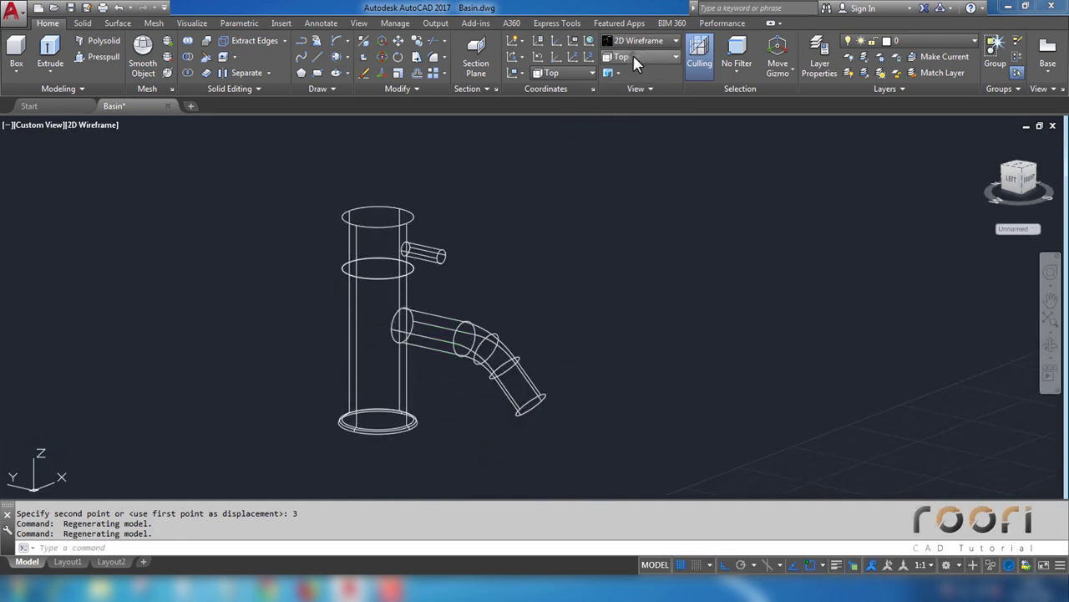
Step: Switch to the Left view and zoom in on the spout's elbow
{"action": "left_click", "coordinate": [632, 55]}
{"action": "left_click", "coordinate": [618, 99]}
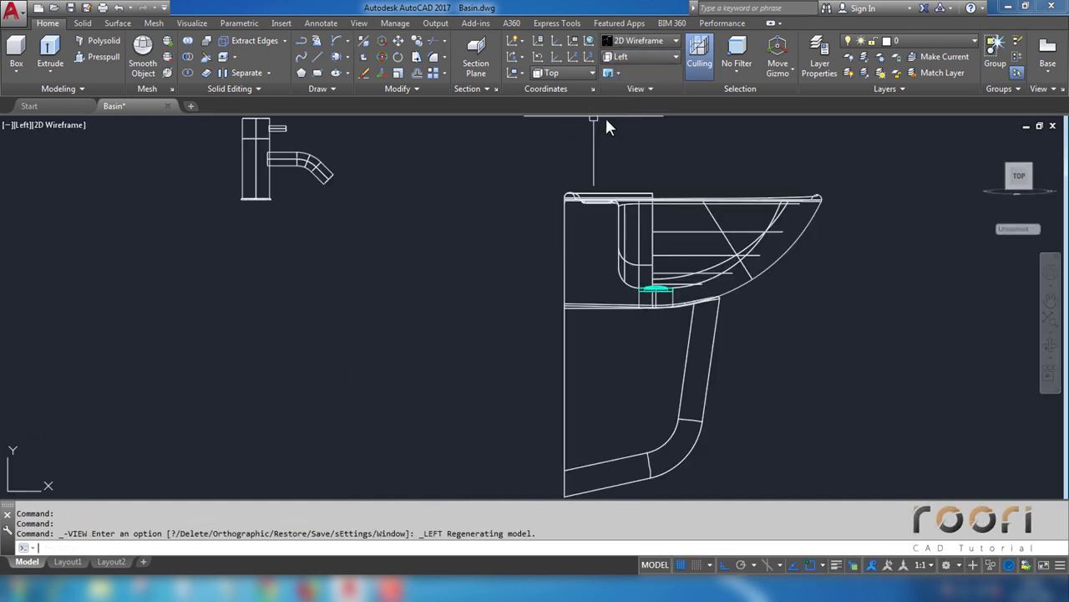
{"action": "middle_click_drag", "start_coordinate": [360, 234], "coordinate": [401, 341]}
{"action": "scroll", "coordinate": [387, 309], "scroll_direction": "up", "scroll_amount": 2}
{"action": "scroll", "coordinate": [386, 309], "scroll_direction": "up", "scroll_amount": 2}
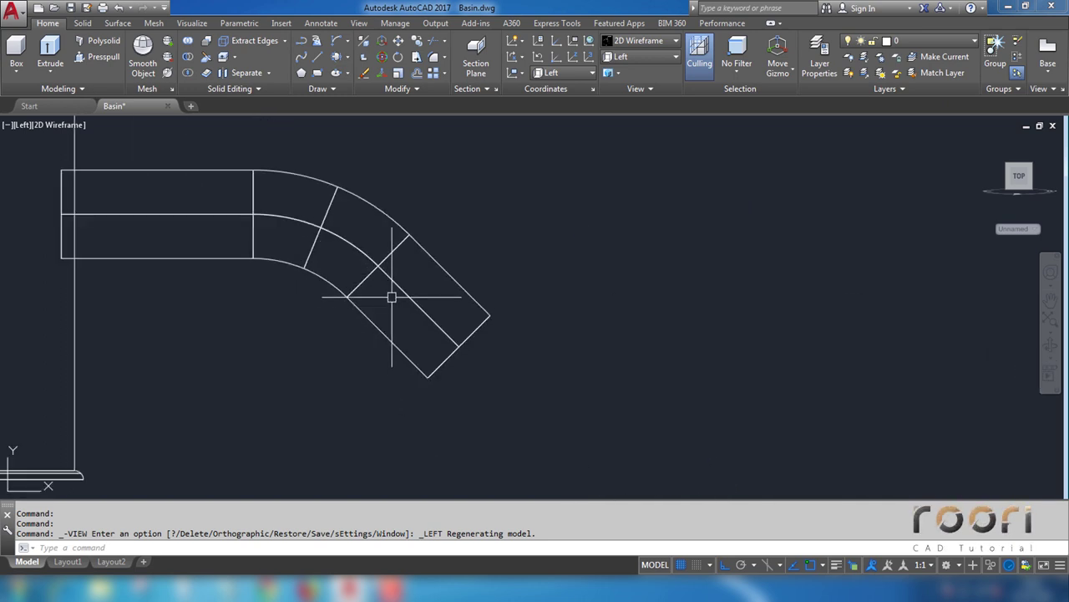
{"action": "scroll", "coordinate": [389, 296], "scroll_direction": "up", "scroll_amount": 2}
{"action": "scroll", "coordinate": [399, 273], "scroll_direction": "up", "scroll_amount": 2}
{"action": "scroll", "coordinate": [403, 317], "scroll_direction": "up", "scroll_amount": 2}
Step: SLICE the spout along its joint line from inner to outer edge, keeping both pieces
{"action": "type", "text": "s"}
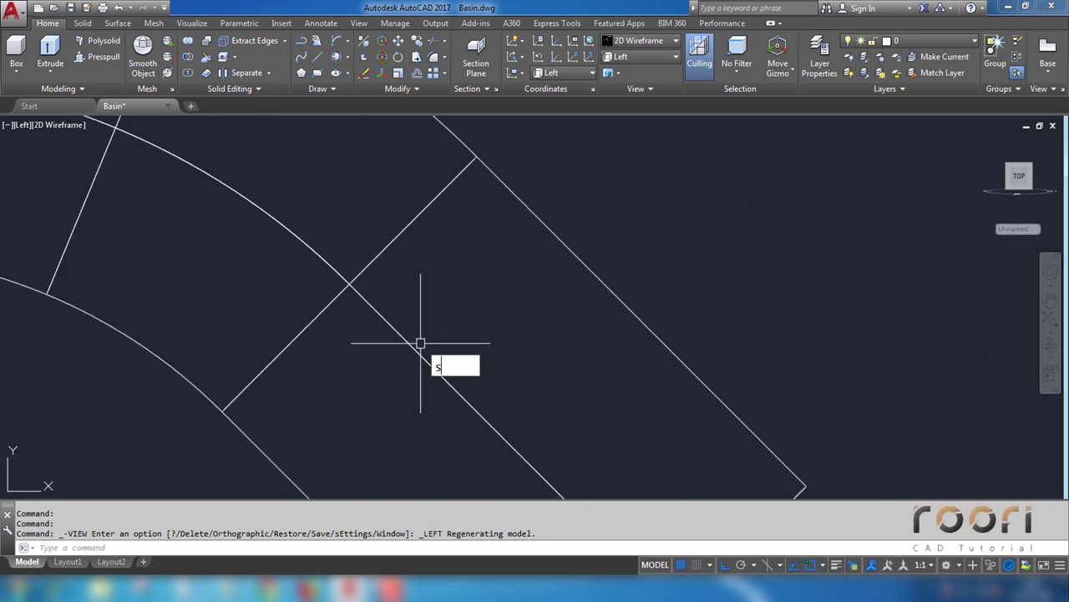
{"action": "key", "text": "BackSpace"}
{"action": "key", "text": "BackSpace"}
{"action": "type", "text": "ic"}
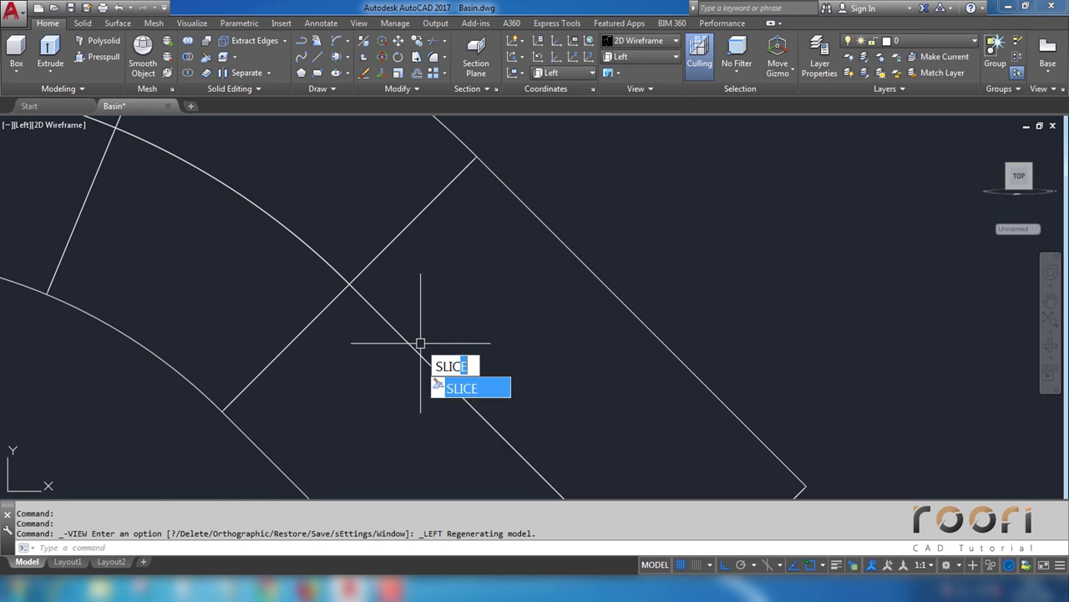
{"action": "key", "text": "Return"}
{"action": "left_click", "coordinate": [408, 342]}
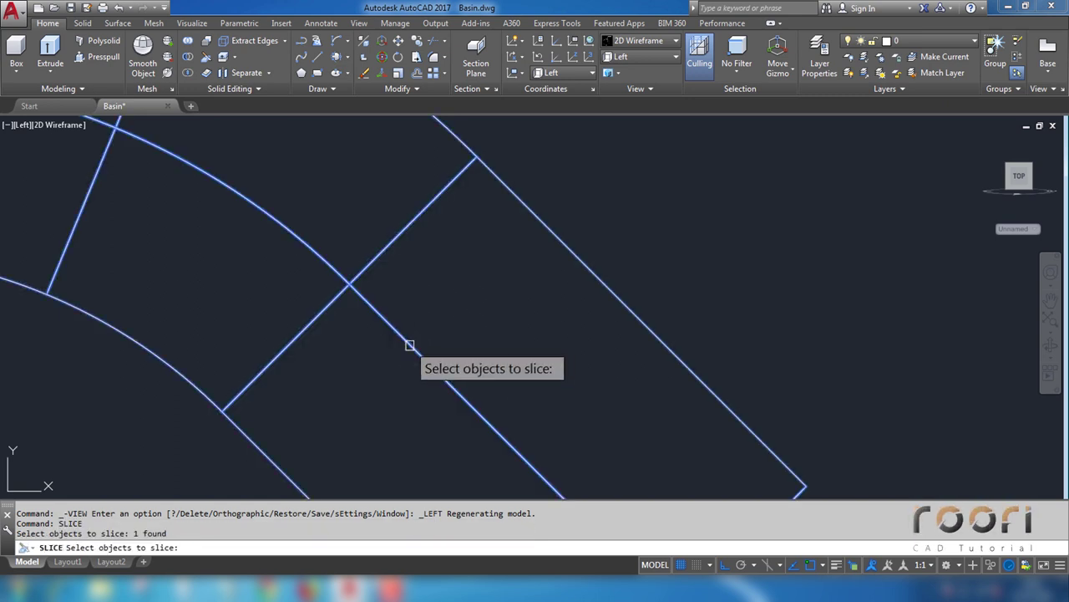
{"action": "key", "text": "Return"}
{"action": "left_click", "coordinate": [350, 284]}
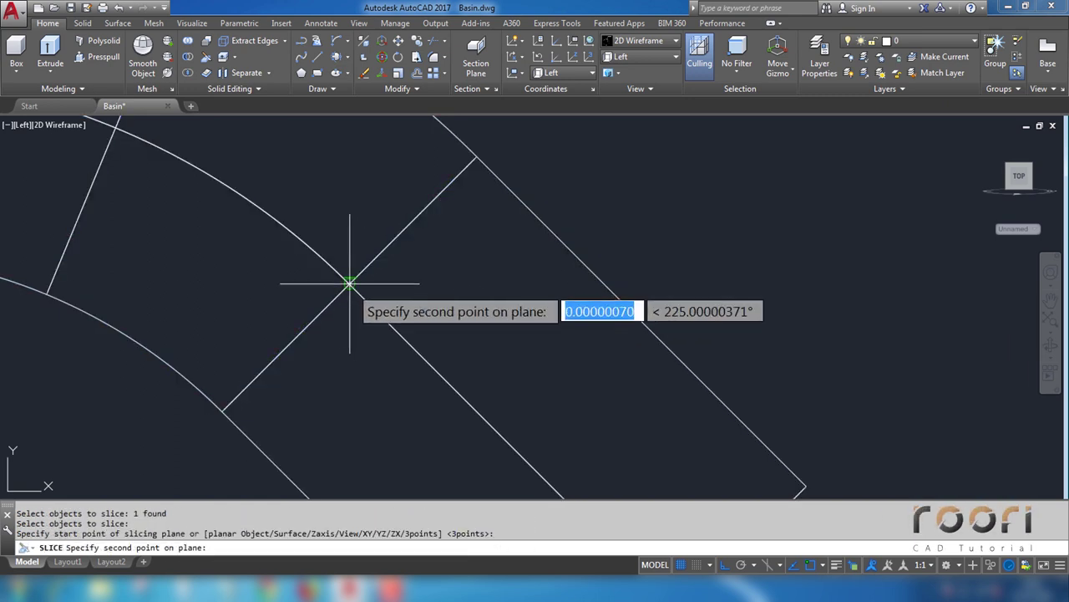
{"action": "left_click", "coordinate": [477, 157]}
{"action": "left_click", "coordinate": [480, 188]}
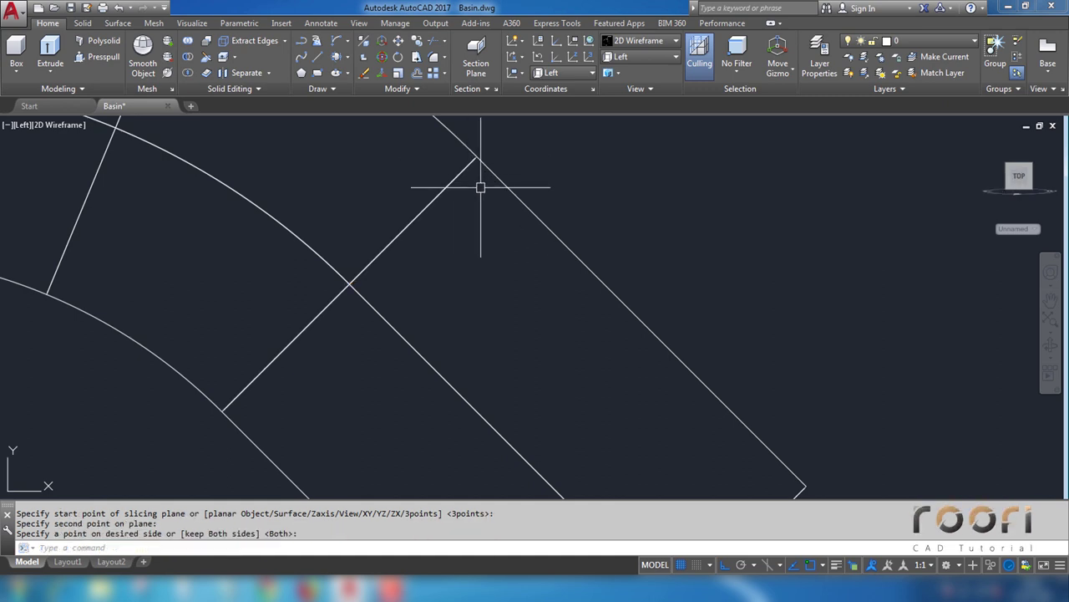
Step: Check the separated end section and orbit to a 3D view
{"action": "left_click", "coordinate": [494, 184]}
{"action": "scroll", "coordinate": [408, 251], "scroll_direction": "down", "scroll_amount": 3}
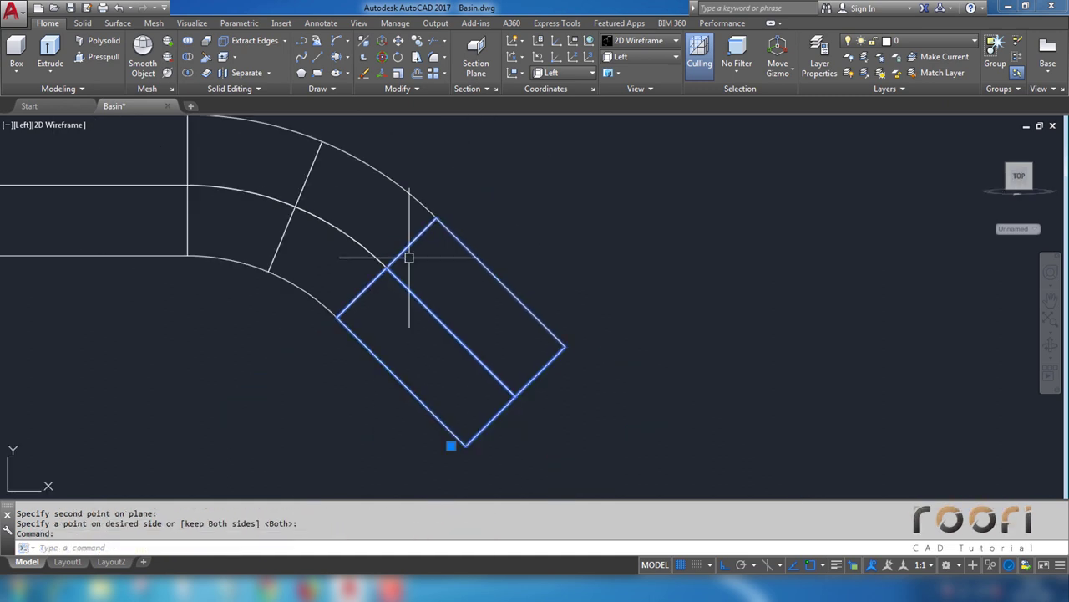
{"action": "key", "text": "Escape"}
{"action": "left_click", "coordinate": [414, 191]}
{"action": "key", "text": "Escape"}
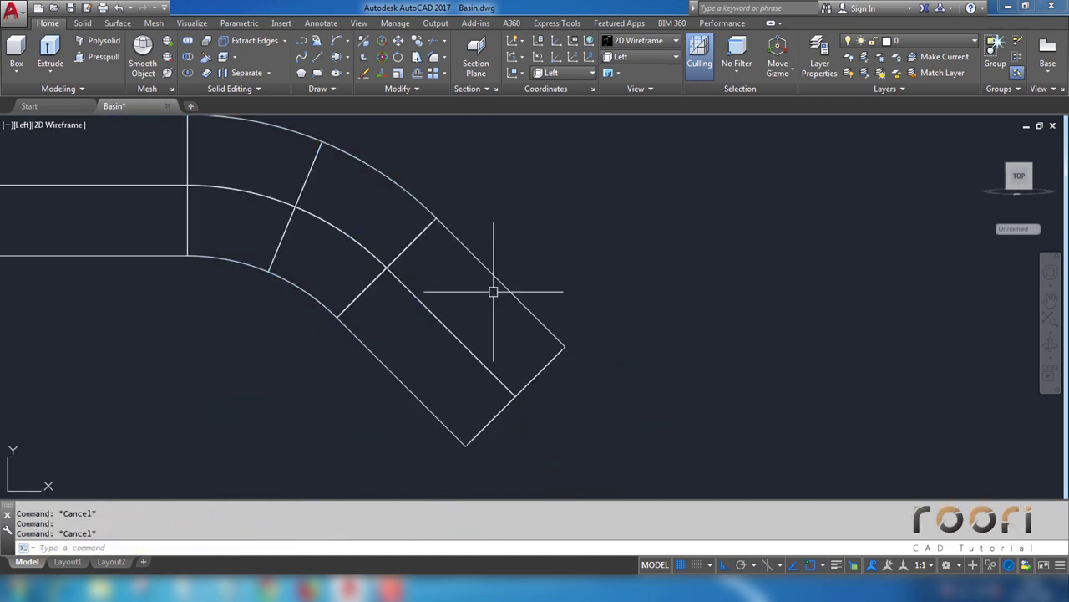
{"action": "middle_click_drag", "start_coordinate": [494, 289], "coordinate": [434, 310], "text": "shift"}
{"action": "type", "text": "solidedi"}
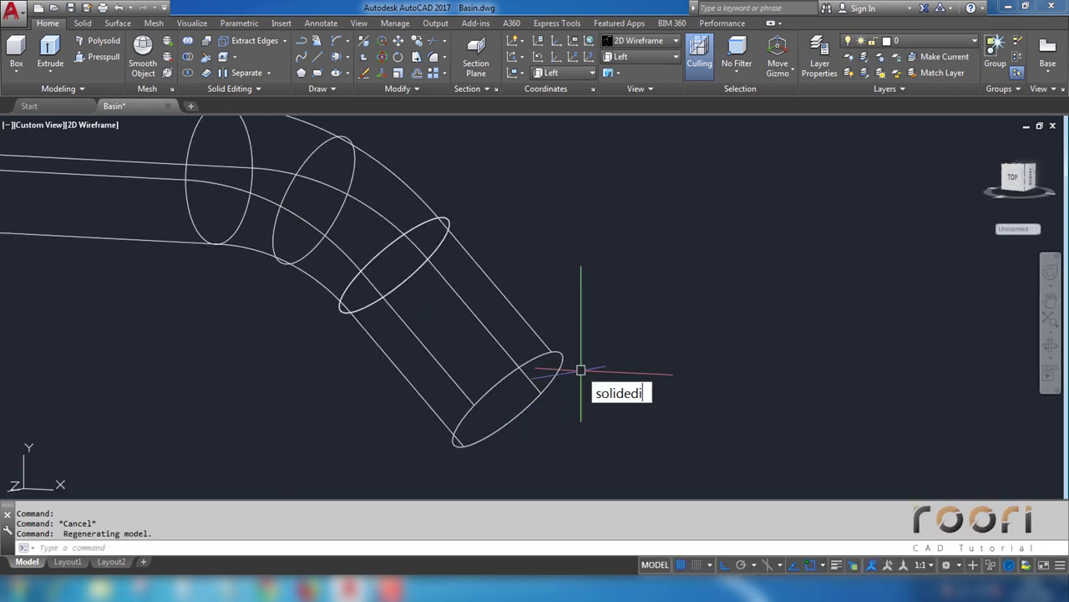
Step: Extrude the spout's circular end face by 3 with no taper
{"action": "type", "text": "t"}
{"action": "key", "text": "Return"}
{"action": "type", "text": "f"}
{"action": "key", "text": "Return"}
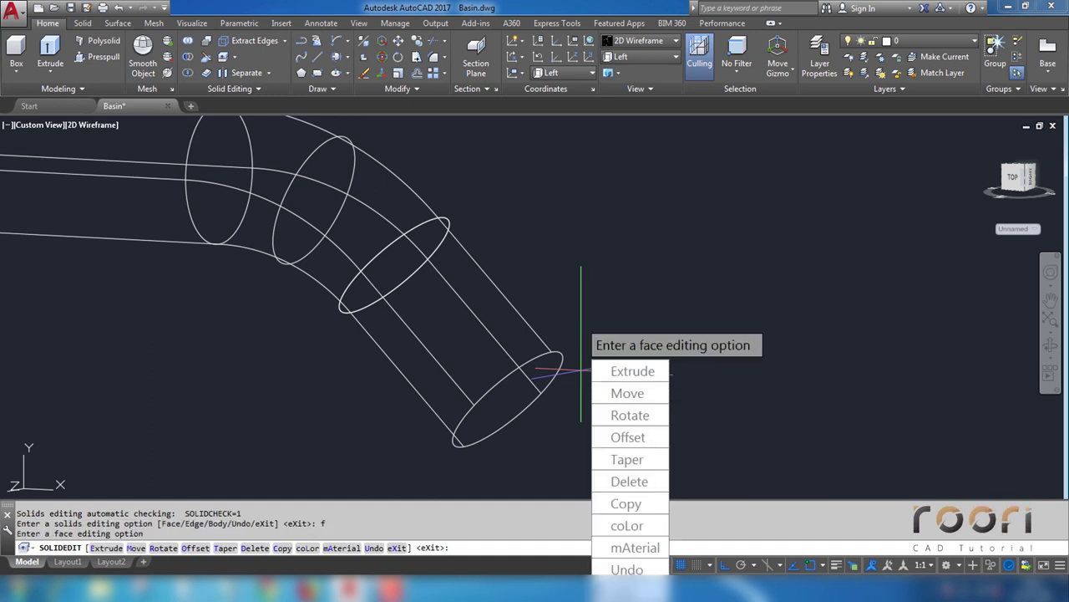
{"action": "key", "text": "Return"}
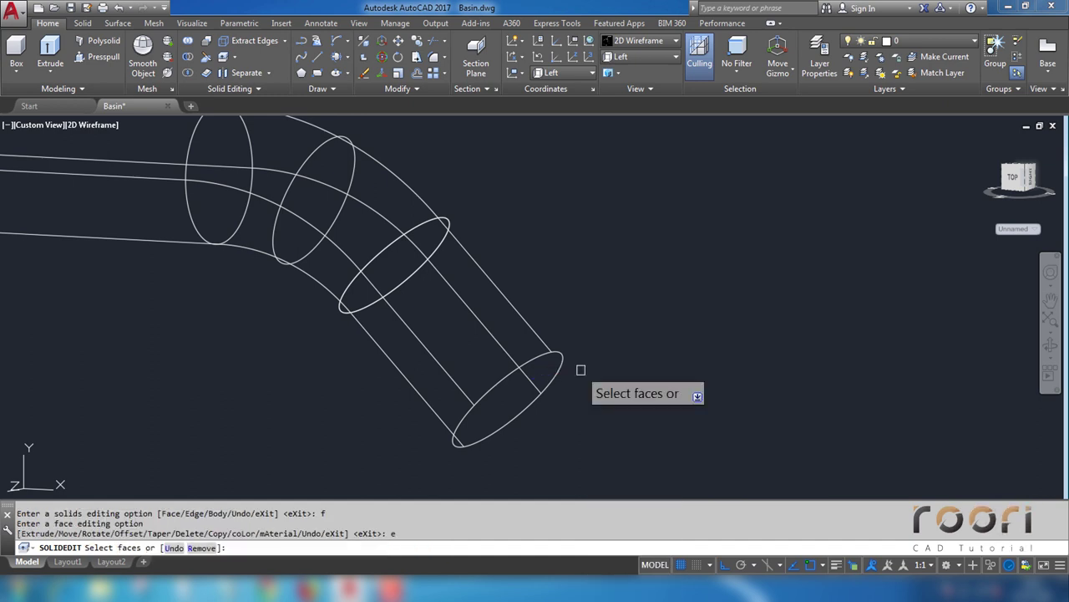
{"action": "left_click", "coordinate": [519, 397]}
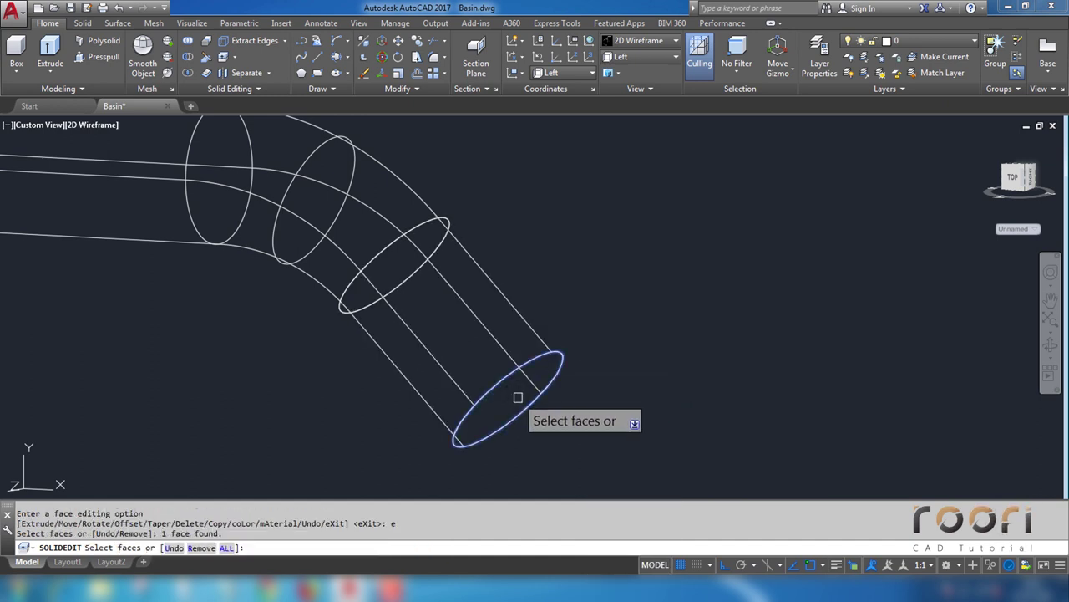
{"action": "key", "text": "Return"}
{"action": "type", "text": "3"}
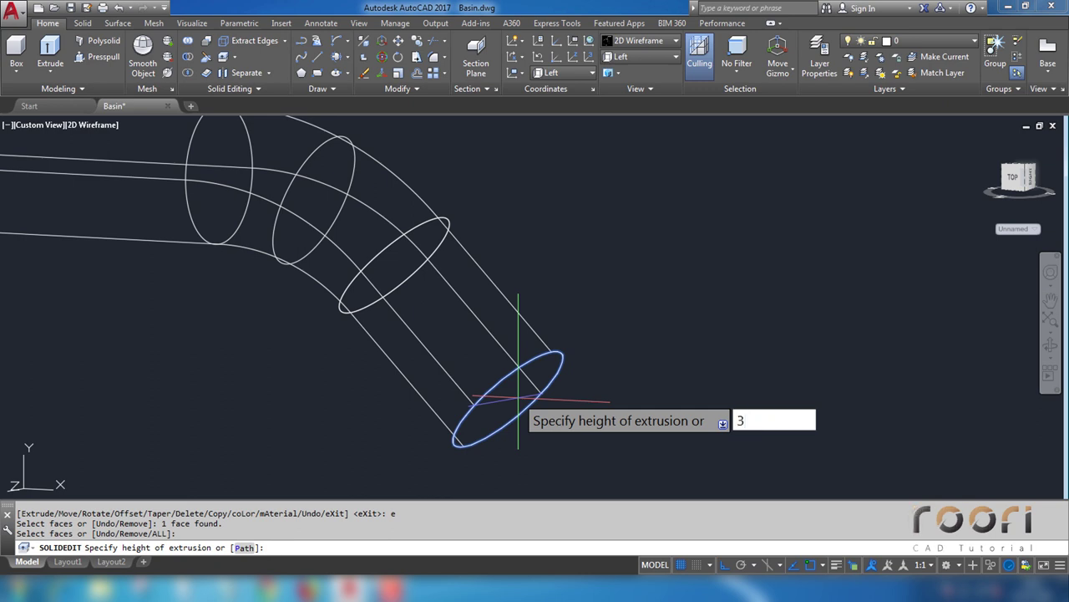
{"action": "key", "text": "Return"}
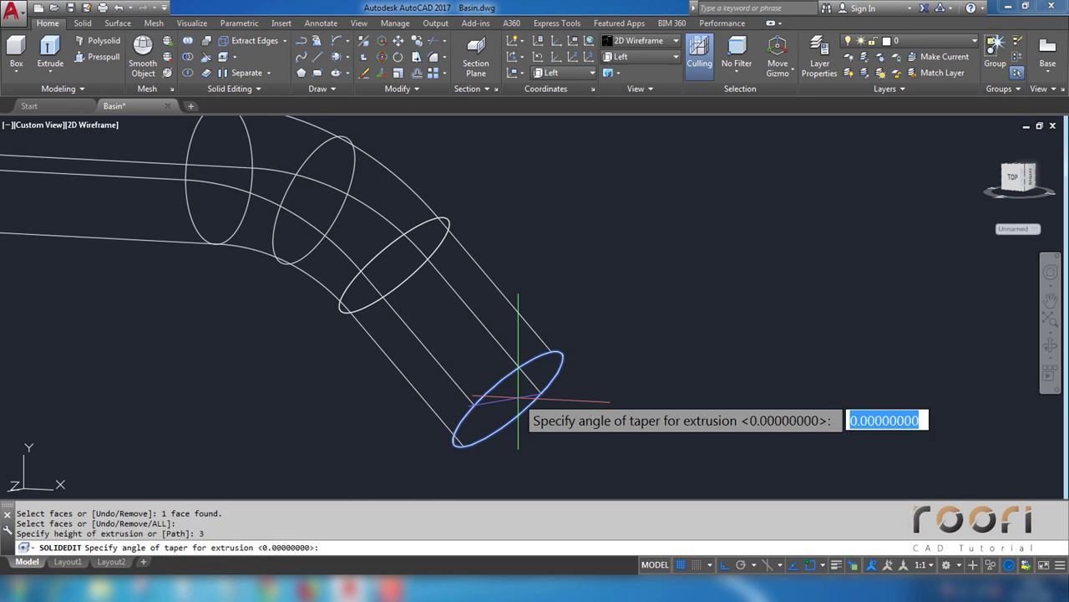
{"action": "key", "text": "Return"}
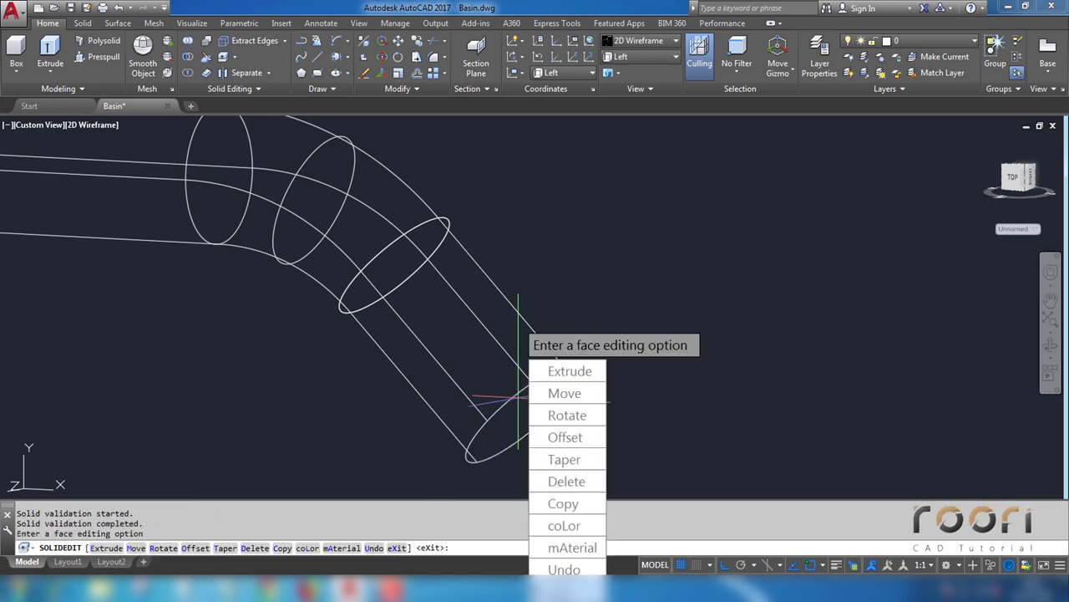
Step: Shell the spout end cylinder with a 3-unit wall, removing no faces
{"action": "key", "text": "Return"}
{"action": "type", "text": "b"}
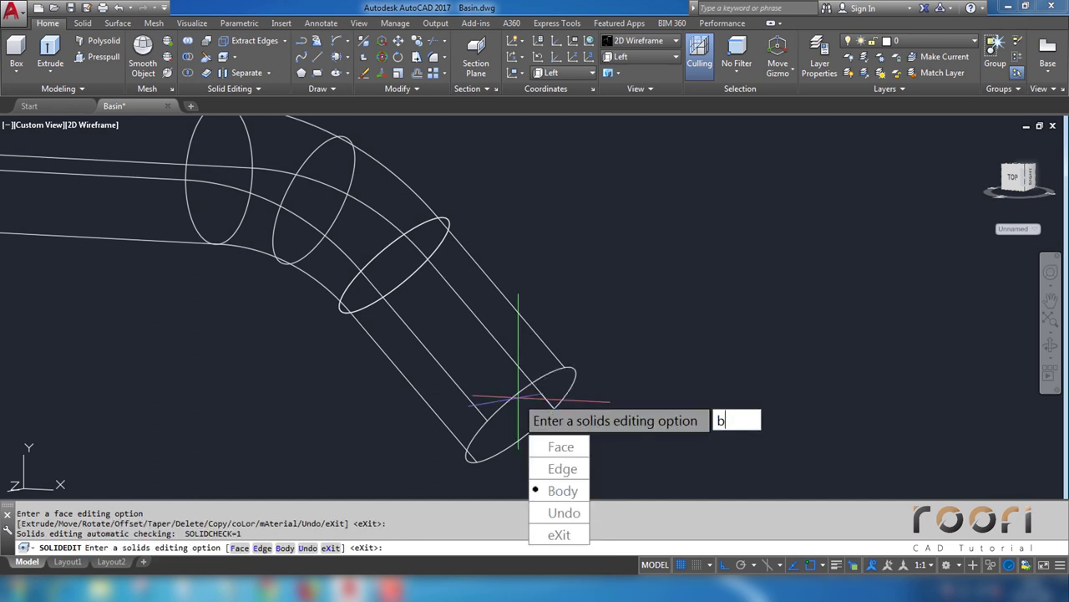
{"action": "key", "text": "Return"}
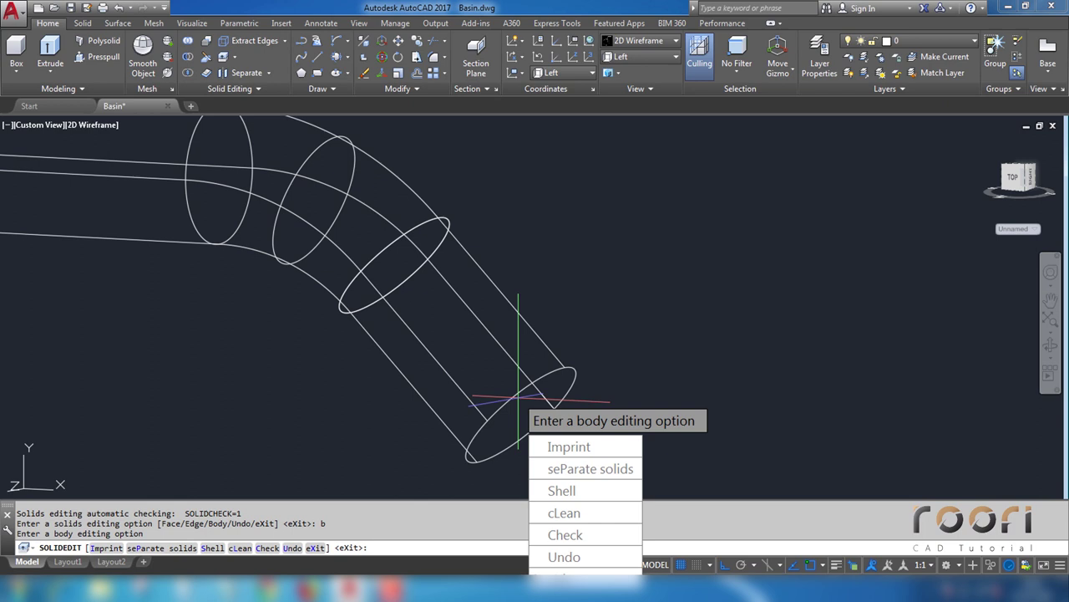
{"action": "type", "text": "s"}
{"action": "key", "text": "Return"}
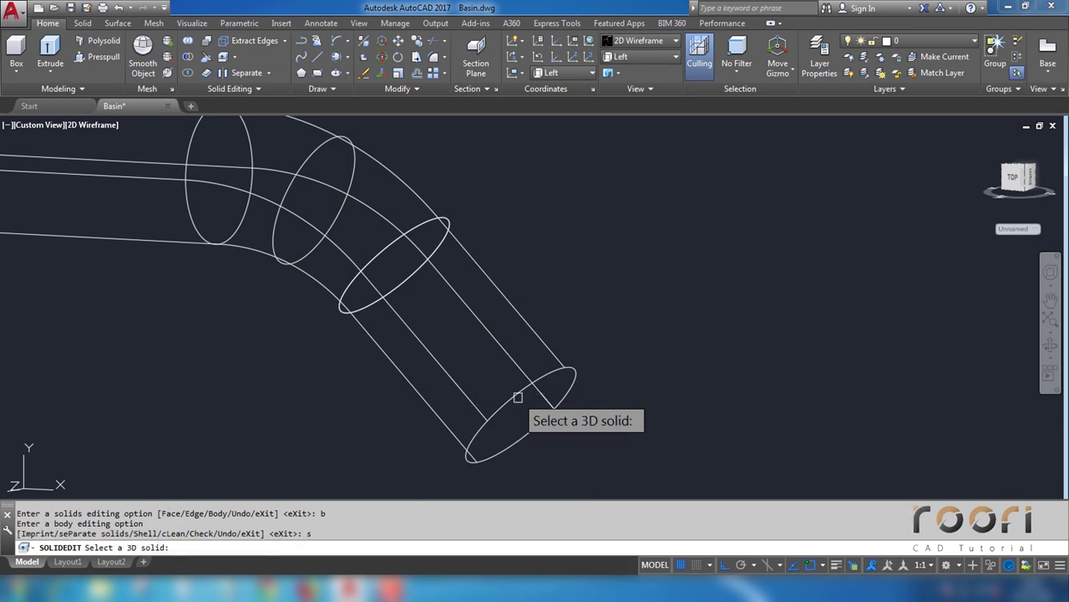
{"action": "left_click", "coordinate": [517, 396]}
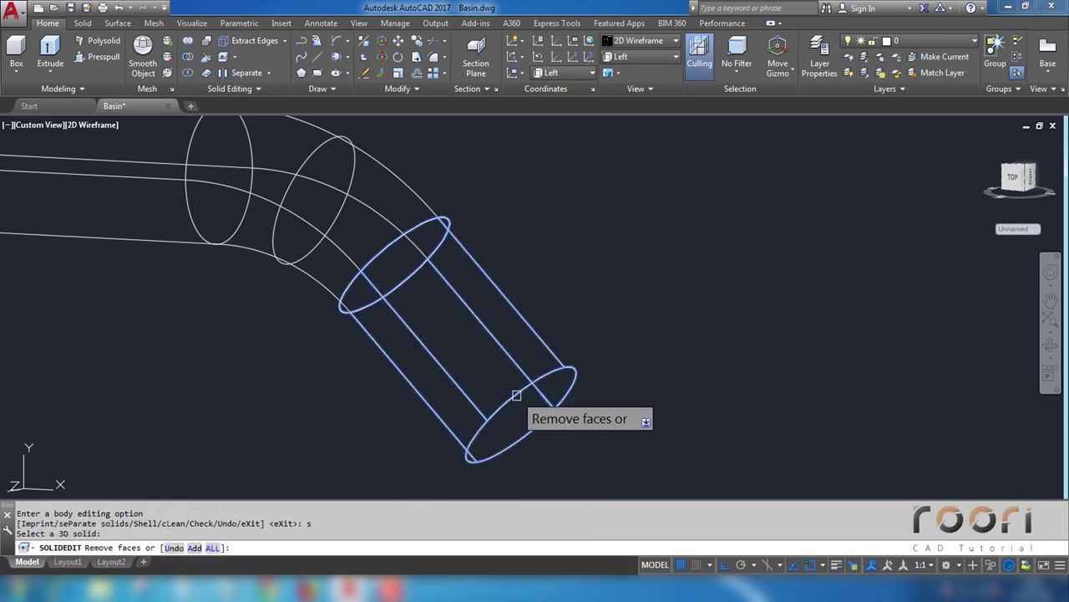
{"action": "key", "text": "Return"}
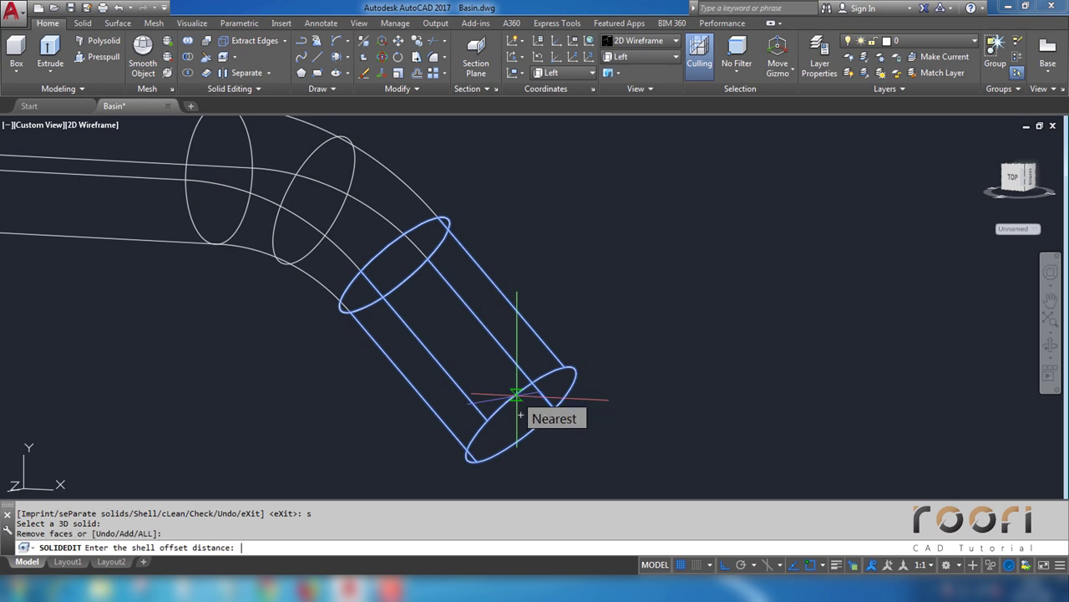
{"action": "type", "text": "3"}
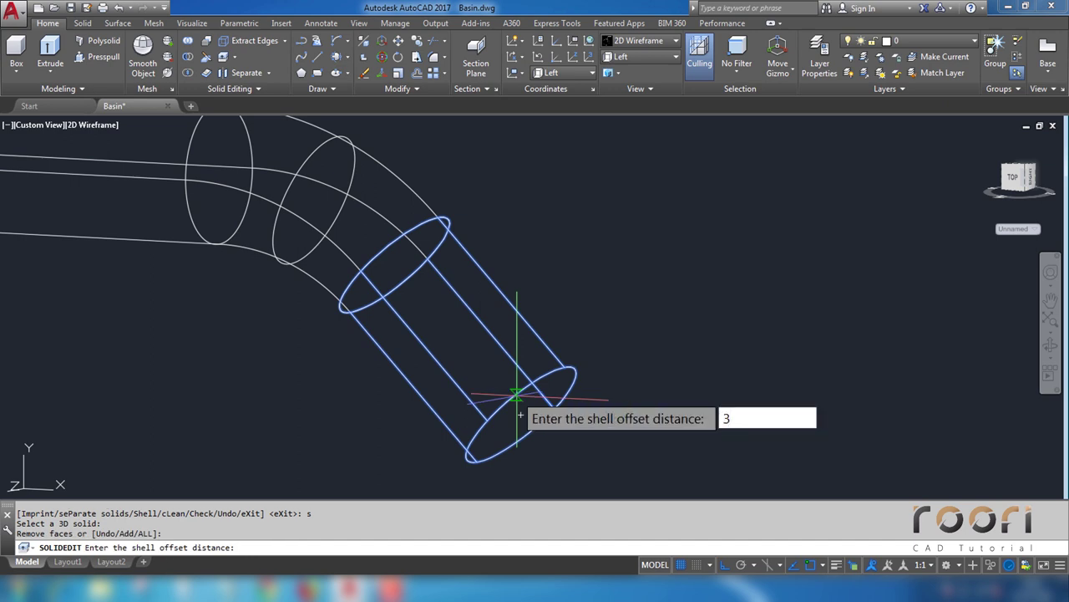
{"action": "key", "text": "Return"}
{"action": "key", "text": "Return"}
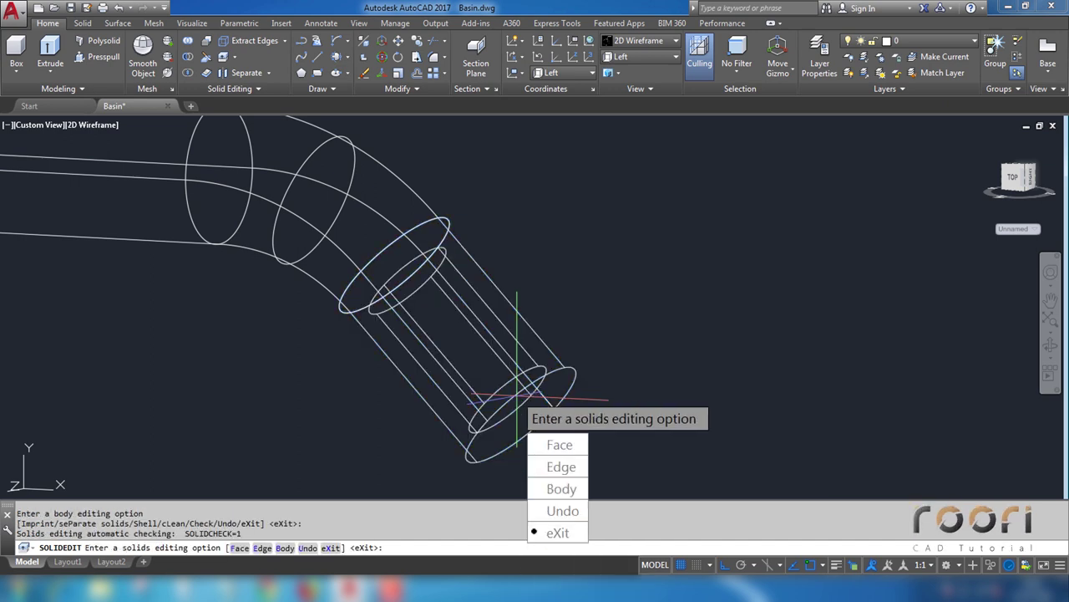
{"action": "key", "text": "Return"}
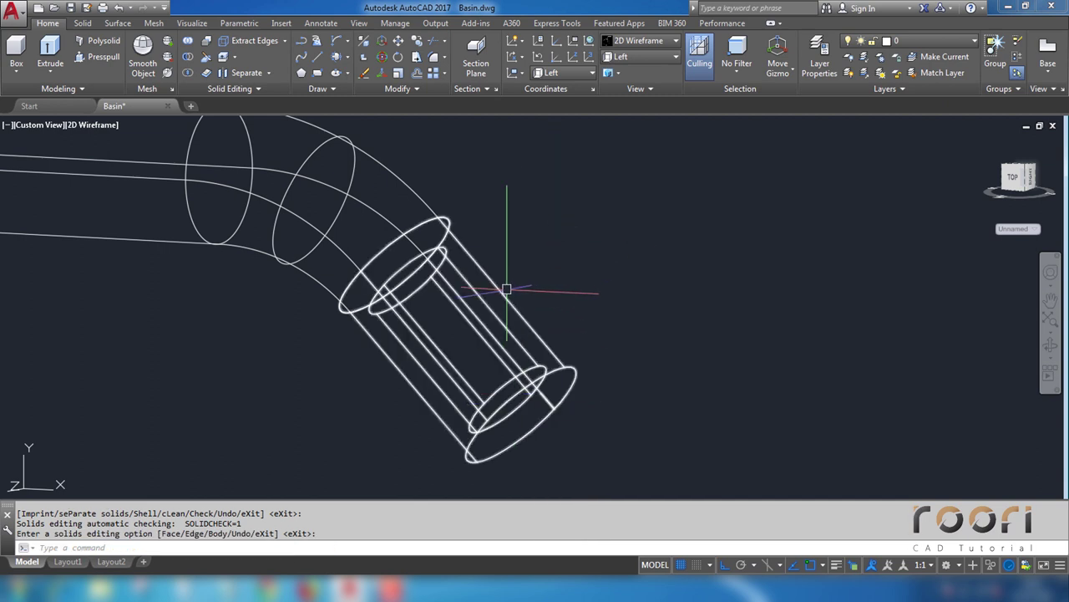
{"action": "left_click", "coordinate": [502, 296]}
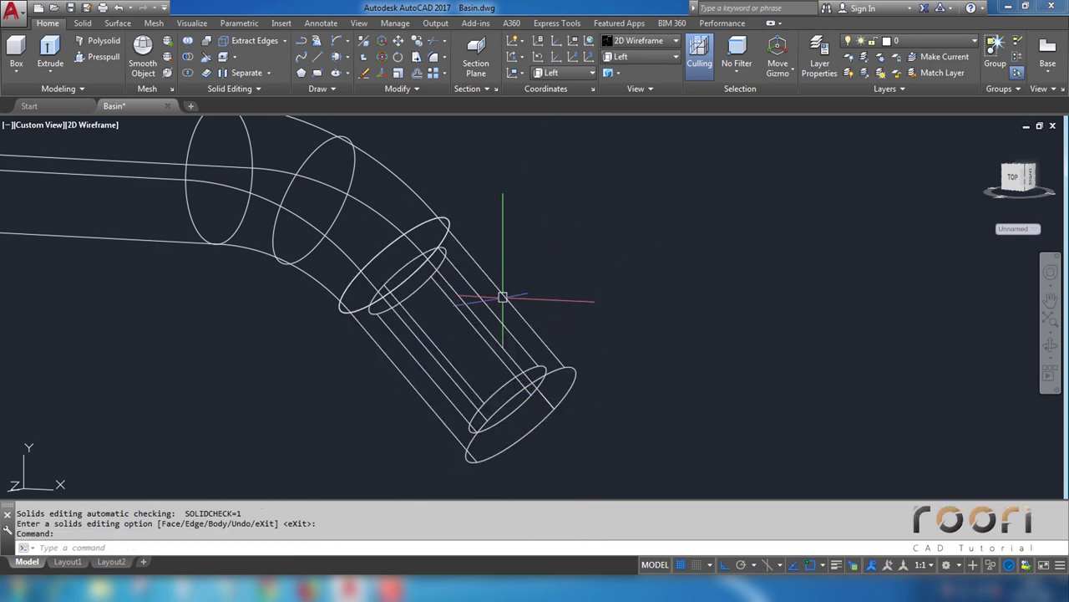
Step: Switch to the Left view and zoom in on the hollow spout end
{"action": "key", "text": "Escape"}
{"action": "left_click", "coordinate": [668, 55]}
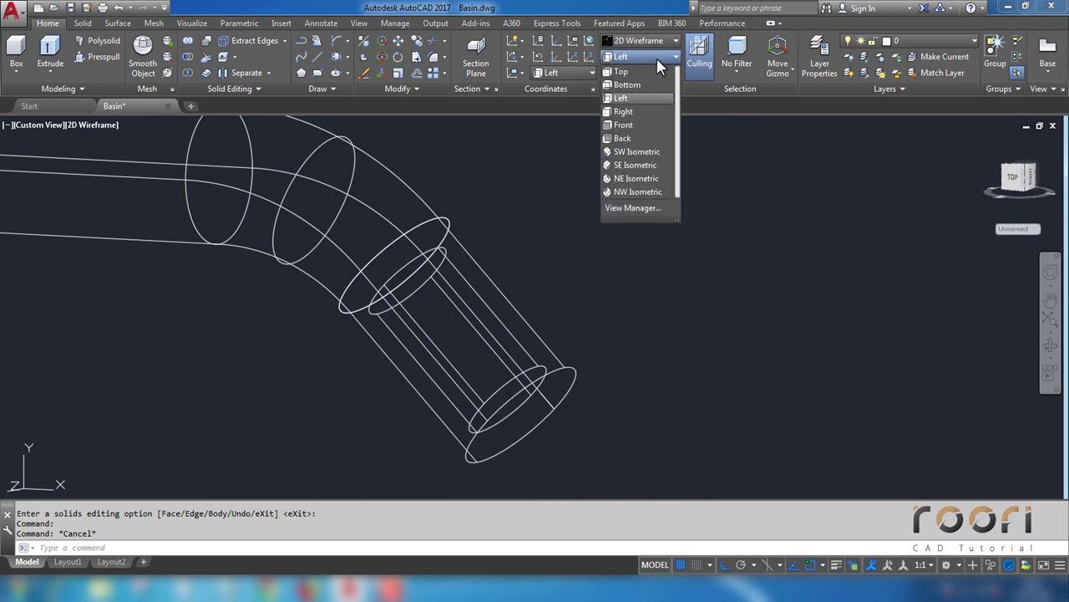
{"action": "left_click", "coordinate": [619, 99]}
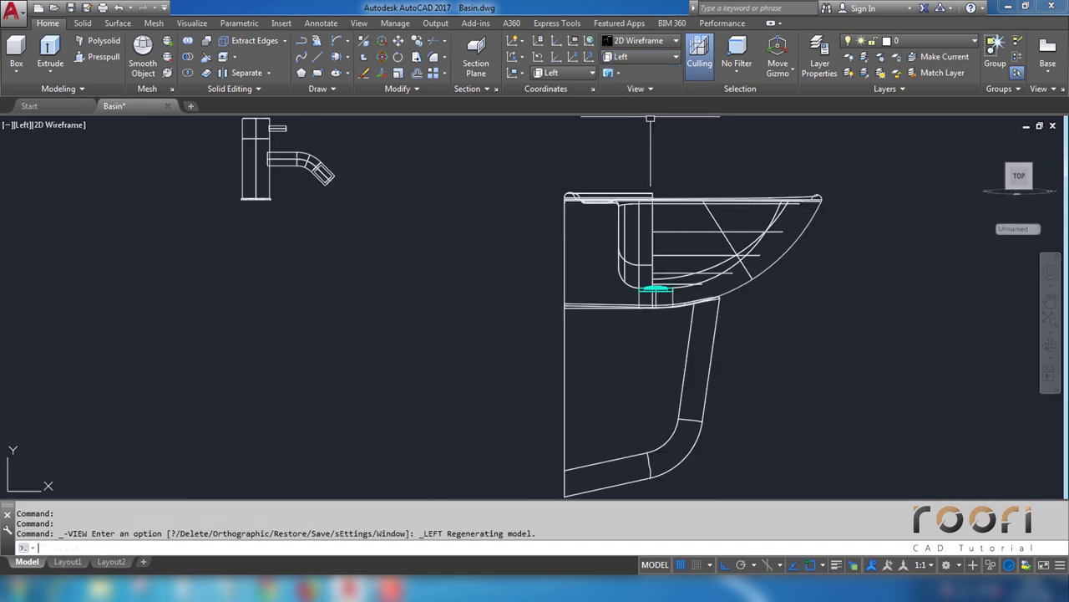
{"action": "scroll", "coordinate": [396, 224], "scroll_direction": "up", "scroll_amount": 5}
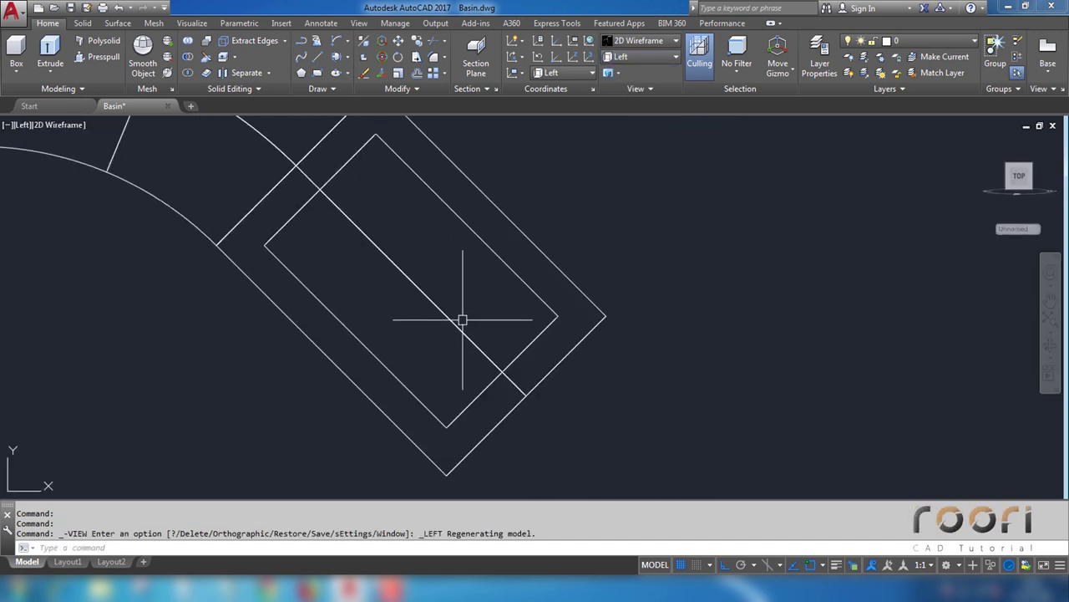
{"action": "middle_click_drag", "start_coordinate": [513, 382], "coordinate": [516, 360]}
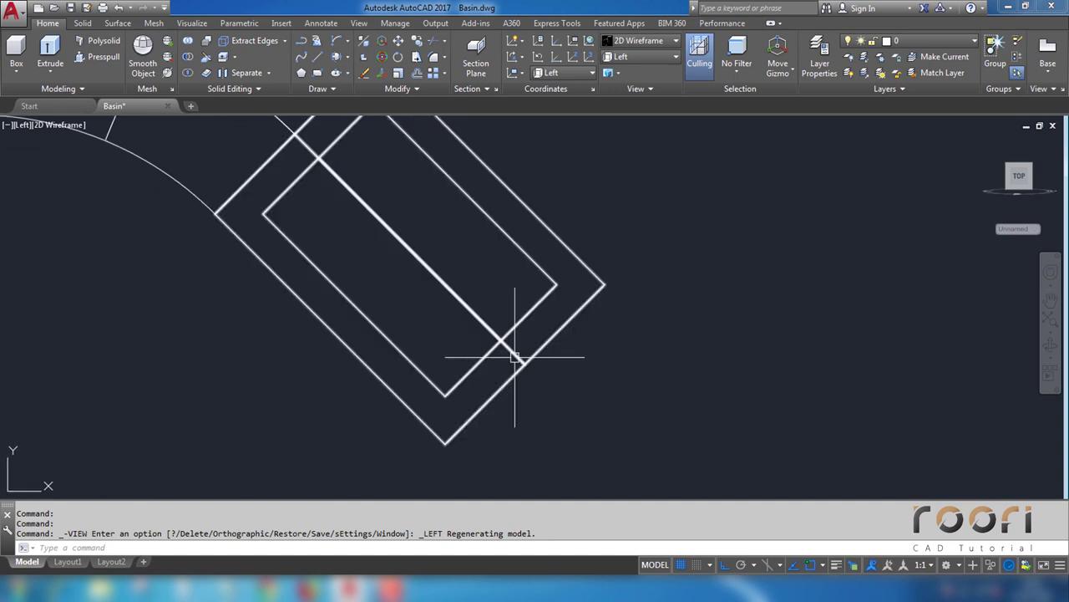
Step: SLICE the hollow spout piece at its inner wall end, keeping both sides
{"action": "type", "text": "slice"}
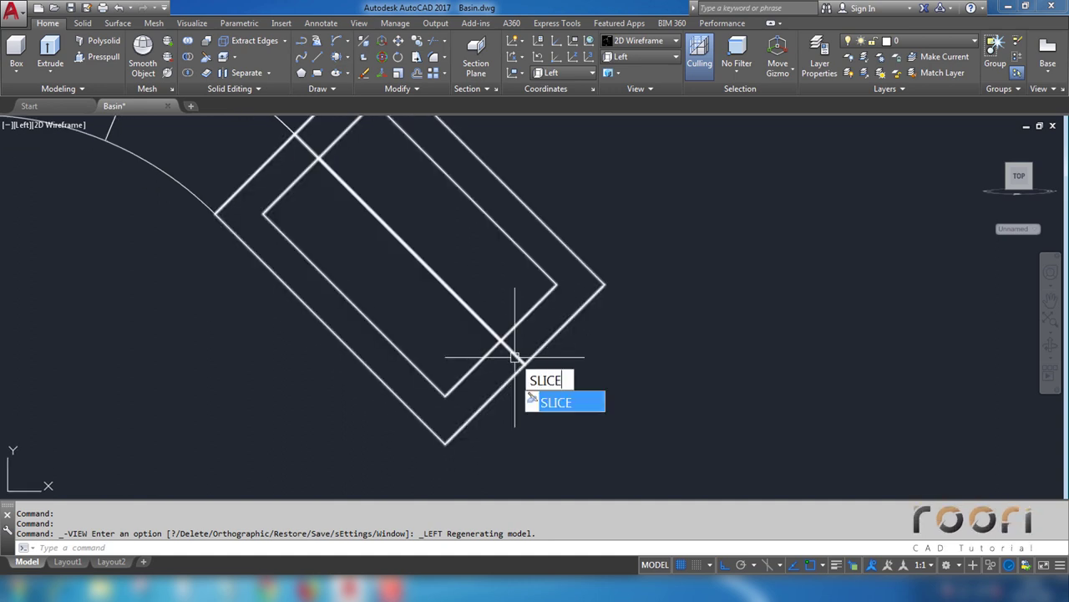
{"action": "key", "text": "Return"}
{"action": "left_click", "coordinate": [522, 365]}
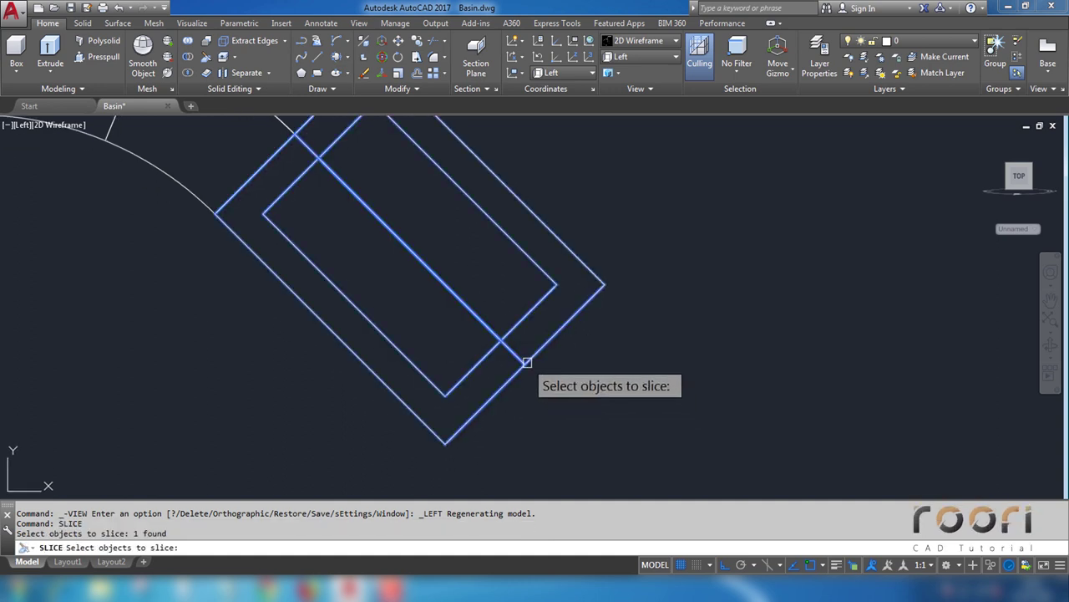
{"action": "key", "text": "Return"}
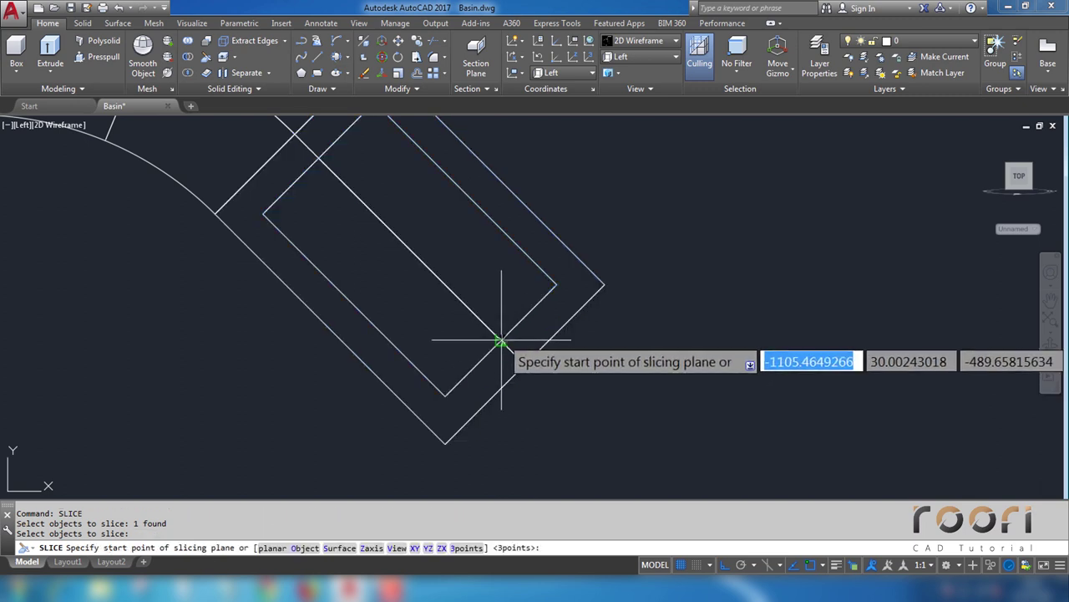
{"action": "left_click", "coordinate": [501, 340]}
{"action": "left_click", "coordinate": [554, 285]}
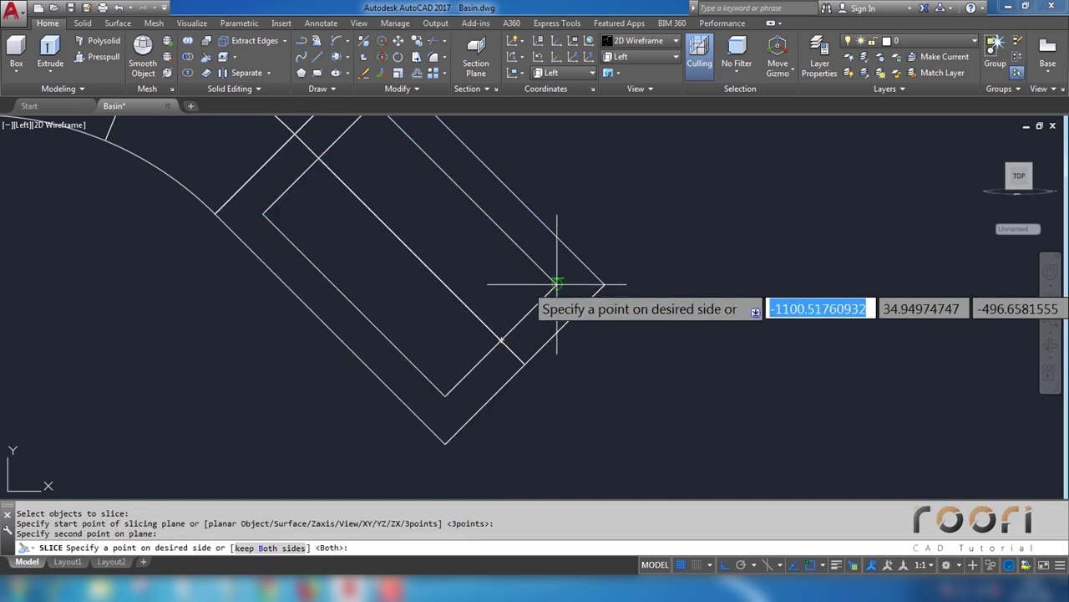
{"action": "key", "text": "Return"}
{"action": "key", "text": "Return"}
Step: Erase the thin cut-off end cap to open the outlet
{"action": "left_click", "coordinate": [576, 313]}
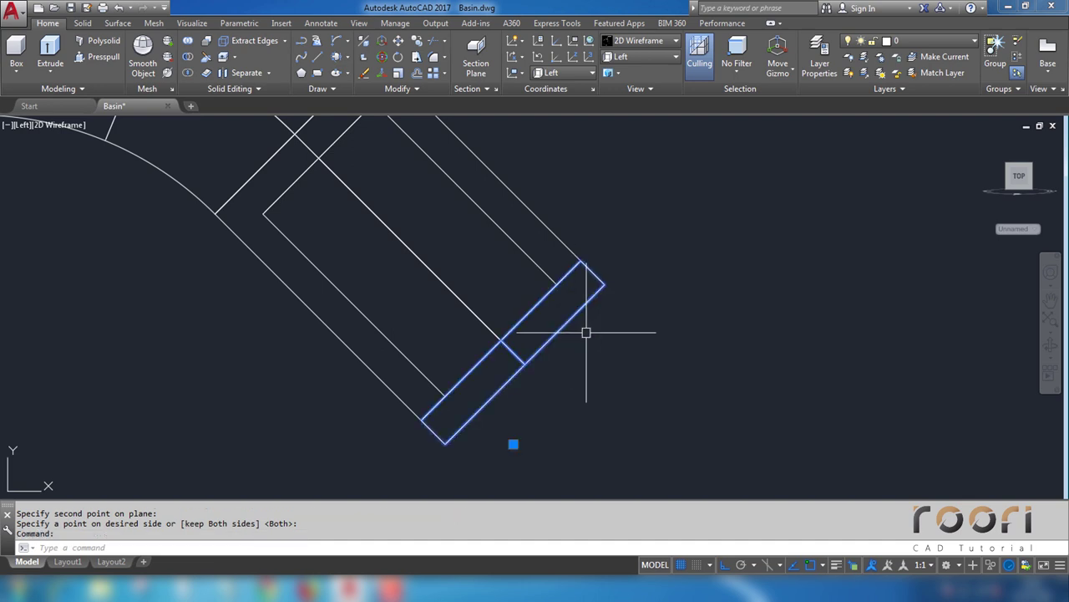
{"action": "key", "text": "Delete"}
{"action": "scroll", "coordinate": [501, 311], "scroll_direction": "down", "scroll_amount": 4}
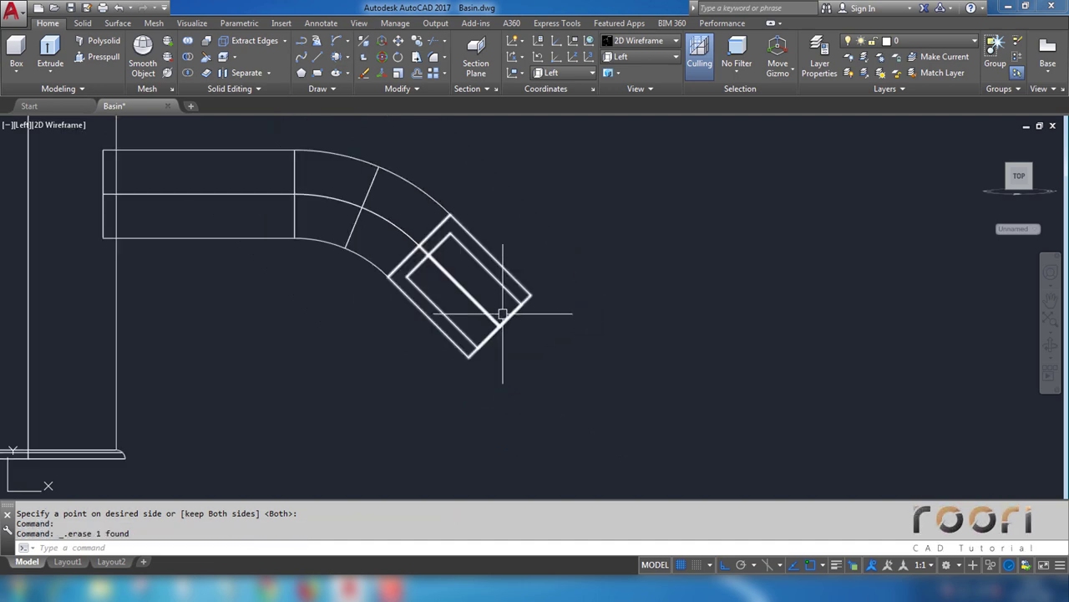
Step: Apply the Realistic visual style and orbit to show the whole faucet and open spout tip
{"action": "left_click", "coordinate": [641, 46]}
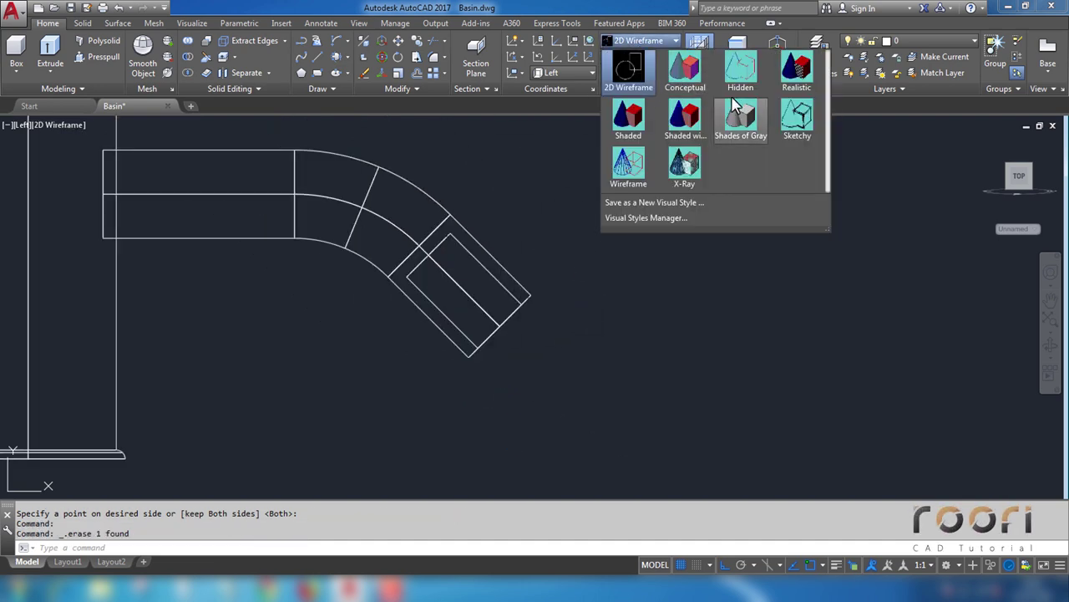
{"action": "left_click", "coordinate": [796, 76]}
{"action": "mouse_move", "coordinate": [537, 243]}
{"action": "middle_mouse_down", "text": "shift"}
{"action": "mouse_move", "coordinate": [424, 250]}
{"action": "mouse_move", "coordinate": [435, 281]}
{"action": "middle_mouse_up", "text": "shift"}
{"action": "left_click", "coordinate": [448, 289]}
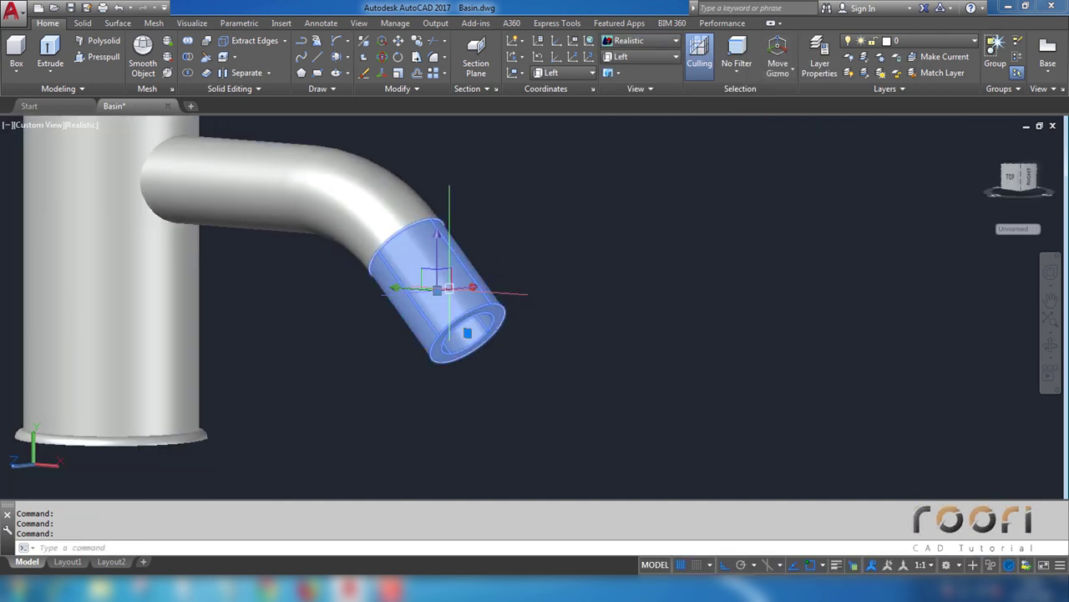
{"action": "middle_click_drag", "start_coordinate": [500, 307], "coordinate": [499, 298], "text": "shift"}
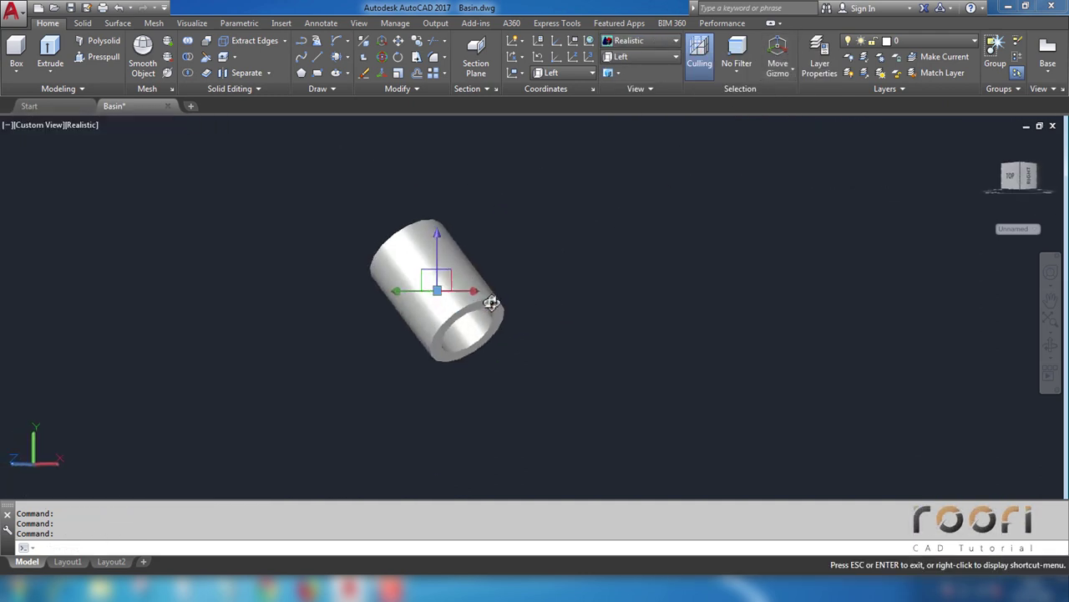
{"action": "scroll", "coordinate": [499, 298], "scroll_direction": "down", "scroll_amount": 2}
{"action": "key", "text": "Escape"}
{"action": "mouse_move", "coordinate": [426, 227]}
{"action": "middle_mouse_down", "text": "shift"}
{"action": "mouse_move", "coordinate": [375, 264]}
{"action": "mouse_move", "coordinate": [417, 376]}
{"action": "middle_mouse_up", "text": "shift"}
{"action": "scroll", "coordinate": [376, 264], "scroll_direction": "down", "scroll_amount": 2}
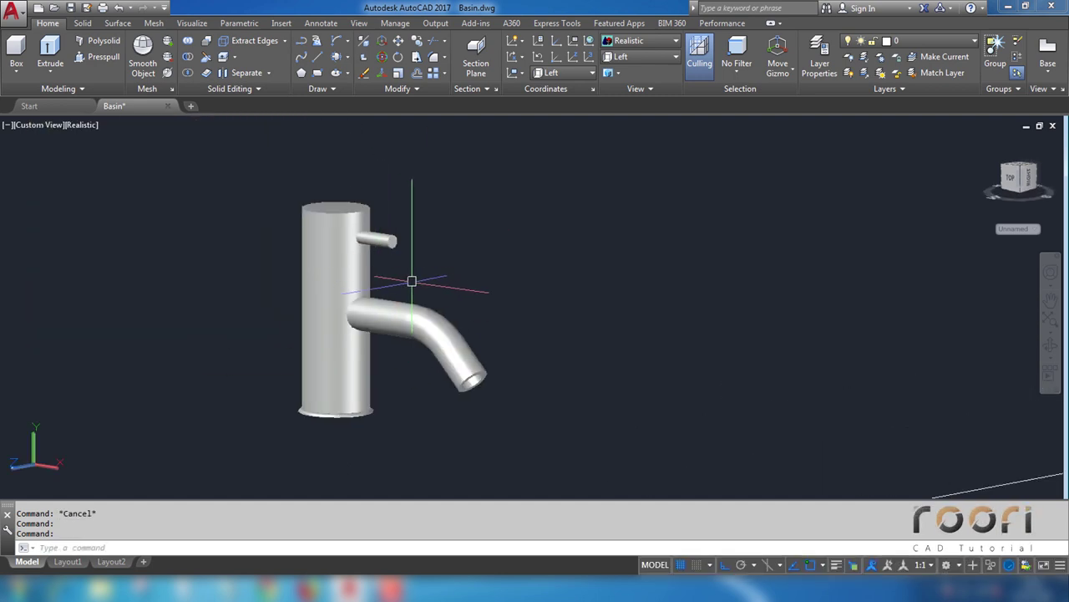
{"action": "middle_click_drag", "start_coordinate": [412, 281], "coordinate": [441, 263], "text": "shift"}
{"action": "scroll", "coordinate": [424, 230], "scroll_direction": "up", "scroll_amount": 2}
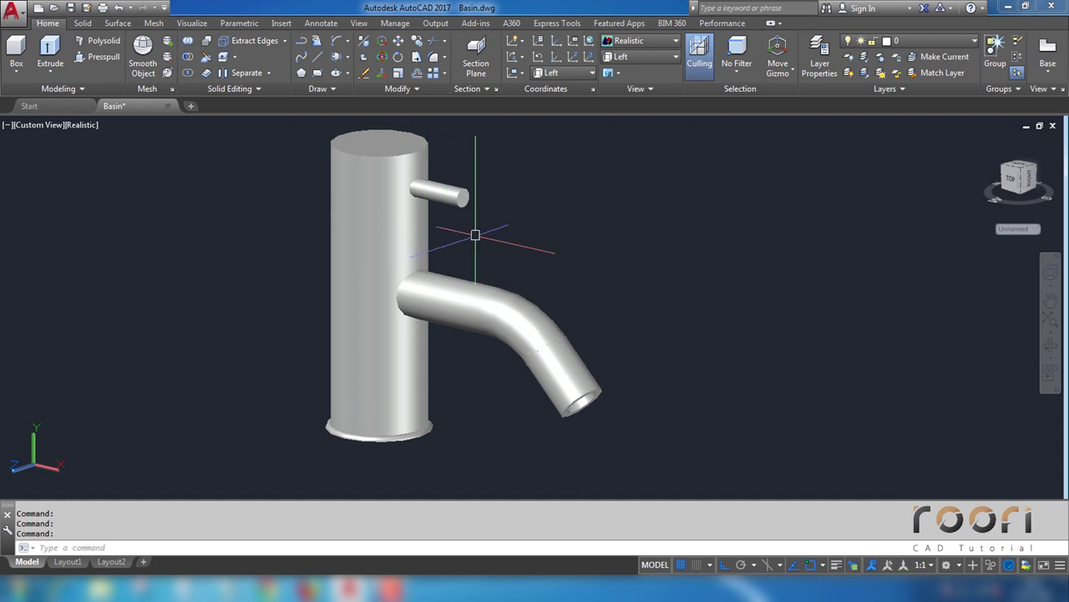
Step: Union the faucet's lower body cylinder with the spout into one solid
{"action": "type", "text": "unn"}
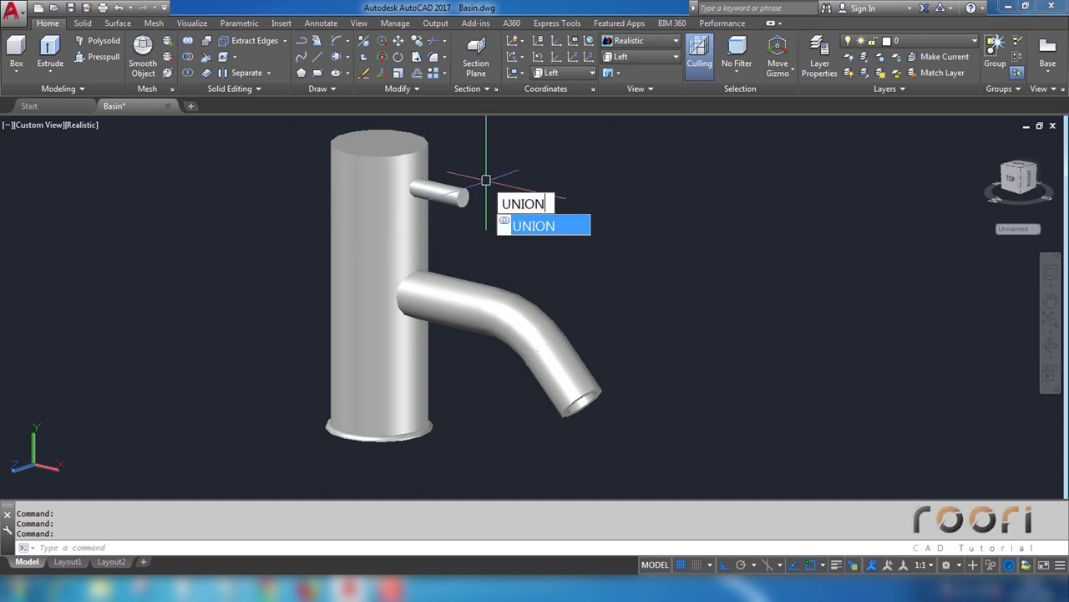
{"action": "key", "text": "Return"}
{"action": "left_click", "coordinate": [447, 195]}
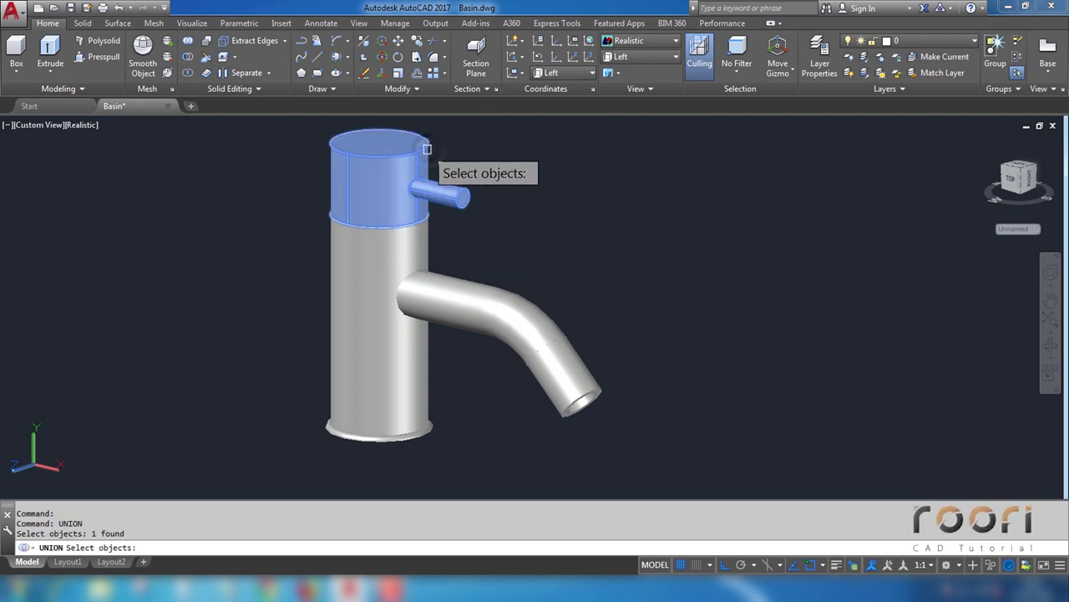
{"action": "key", "text": "Return"}
{"action": "key", "text": "Return"}
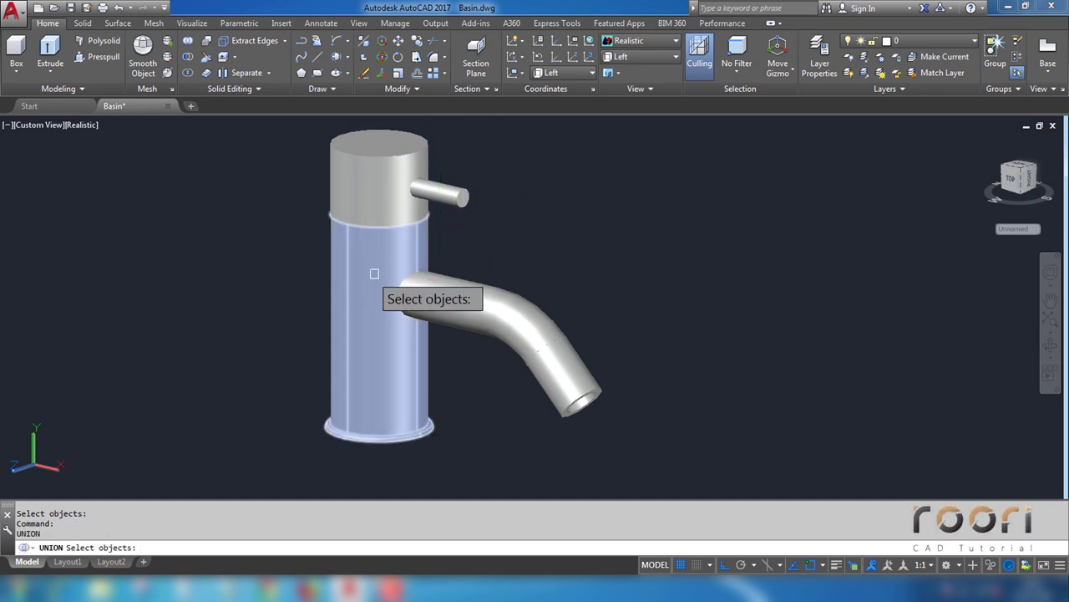
{"action": "left_click", "coordinate": [340, 294]}
{"action": "left_click", "coordinate": [459, 303]}
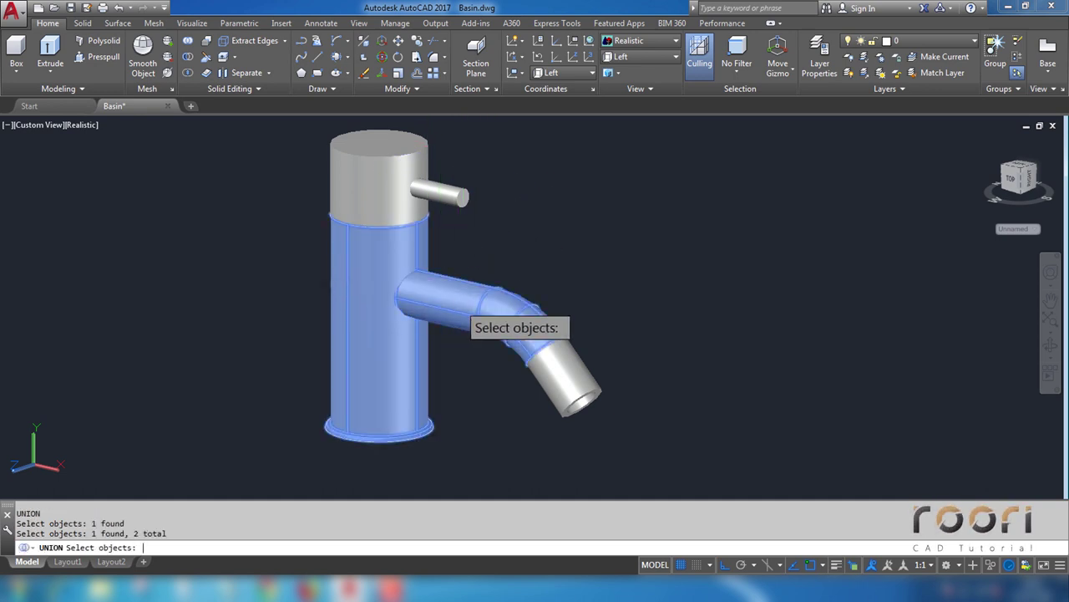
{"action": "key", "text": "Return"}
{"action": "left_click", "coordinate": [447, 294]}
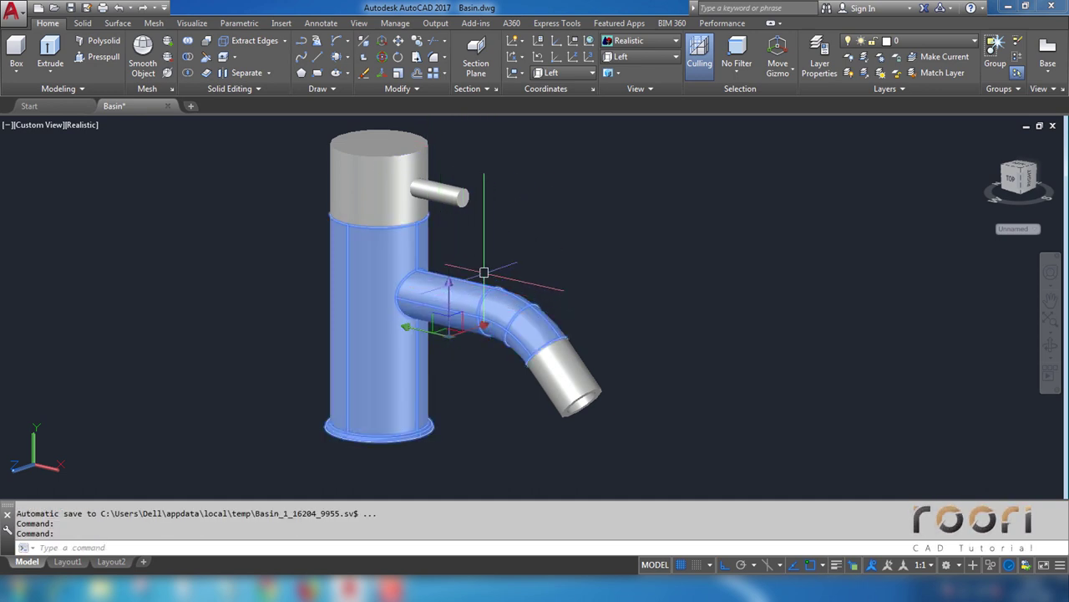
{"action": "key", "text": "Escape"}
{"action": "left_click", "coordinate": [447, 200]}
{"action": "key", "text": "Escape"}
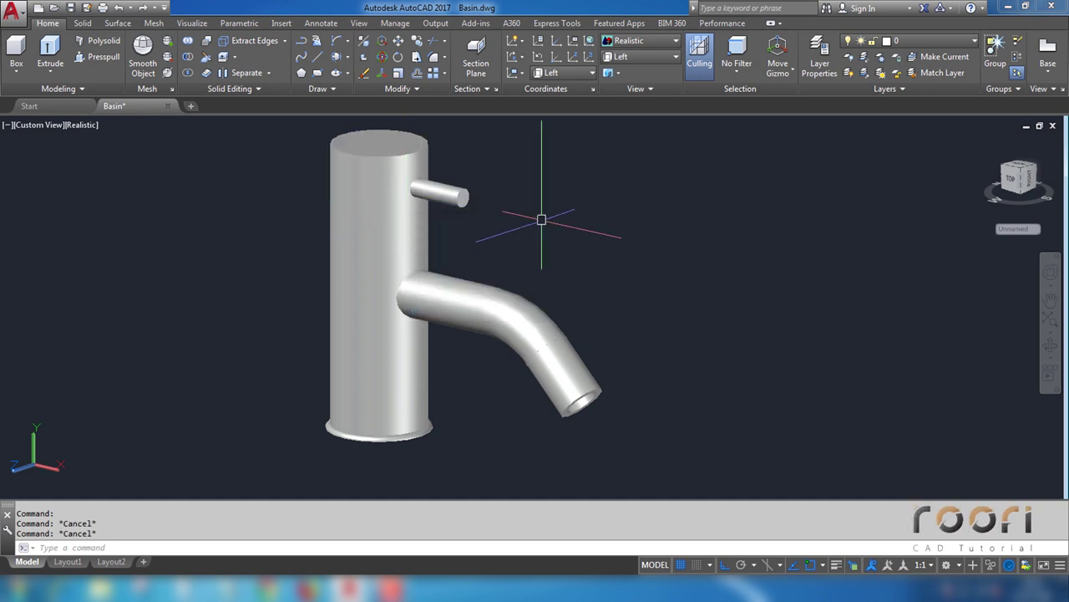
{"action": "type", "text": "M"}
Step: Move the top cap with its lever and the spout-end piece 50 units away
{"action": "key", "text": "Return"}
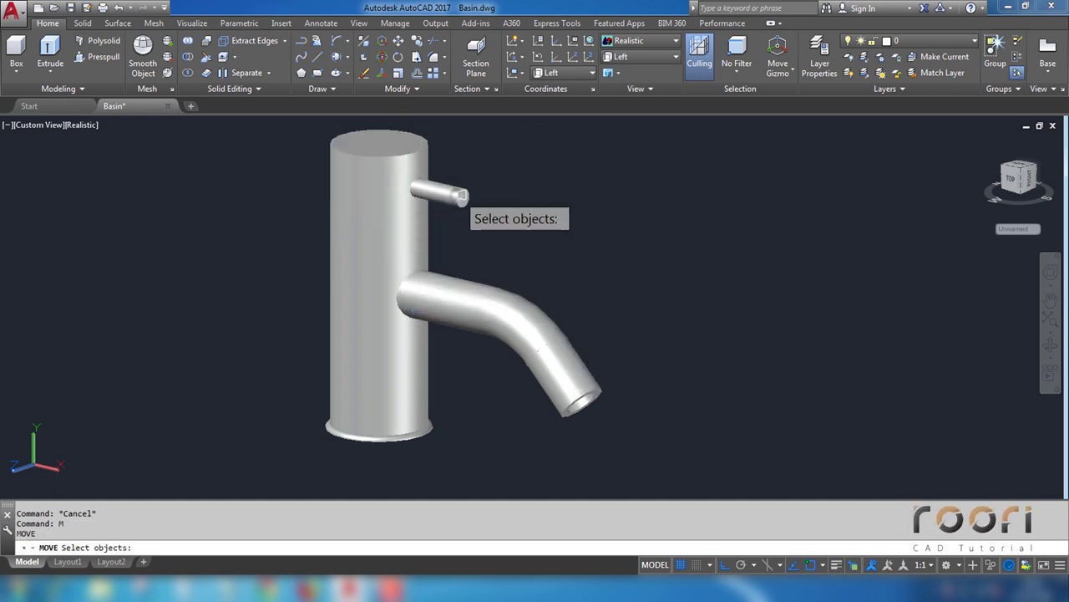
{"action": "left_click", "coordinate": [456, 194]}
{"action": "left_click", "coordinate": [590, 392]}
{"action": "key", "text": "Return"}
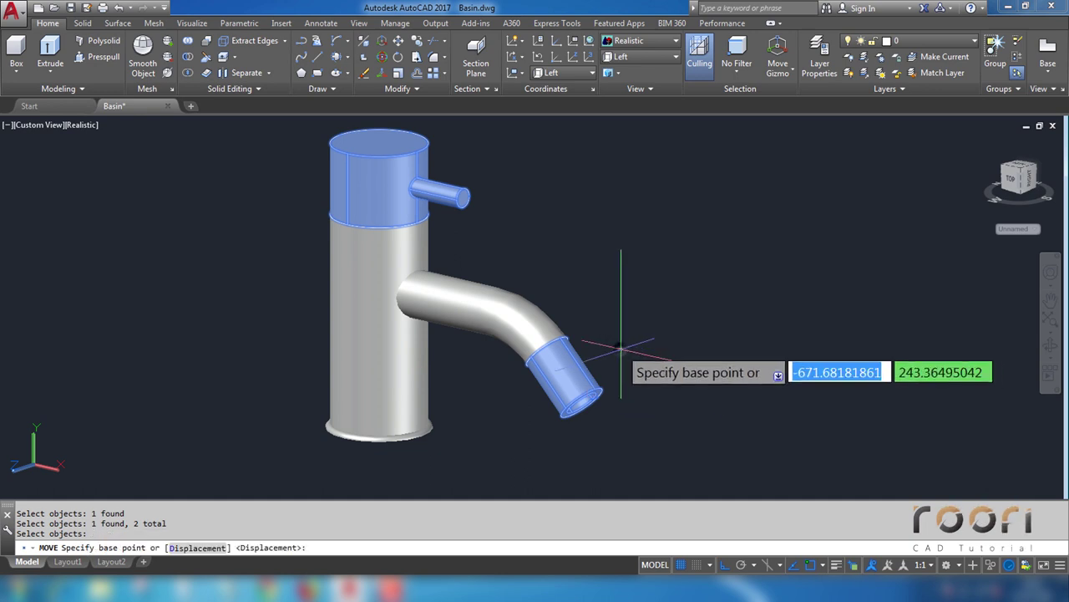
{"action": "left_click", "coordinate": [628, 343]}
{"action": "type", "text": "50"}
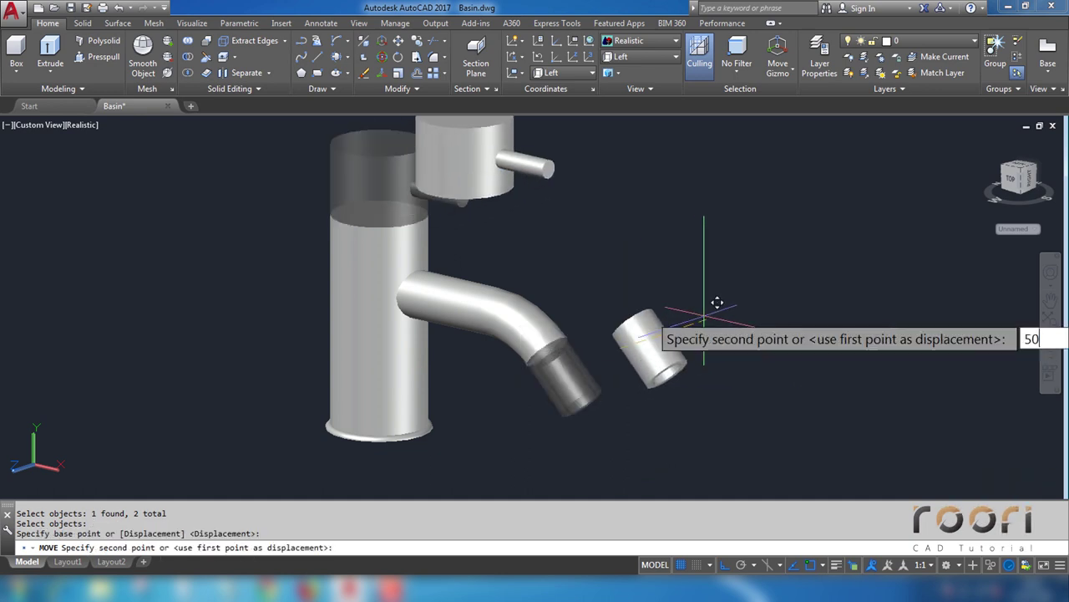
{"action": "key", "text": "Return"}
{"action": "middle_click_drag", "start_coordinate": [542, 218], "coordinate": [494, 293], "text": "shift"}
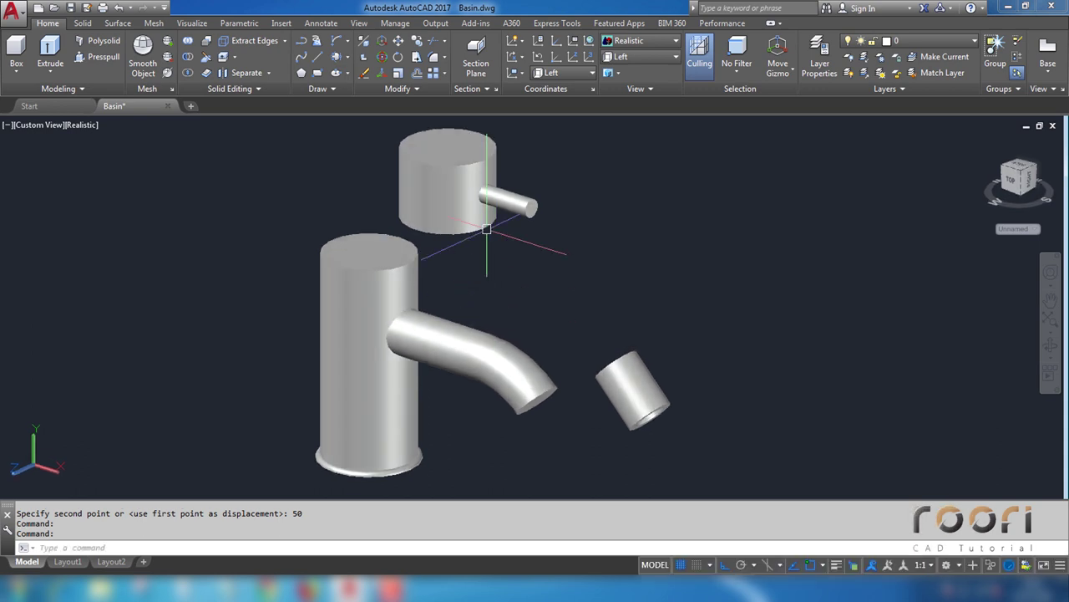
Step: Start a fillet with the radius set to 1
{"action": "left_click", "coordinate": [443, 56]}
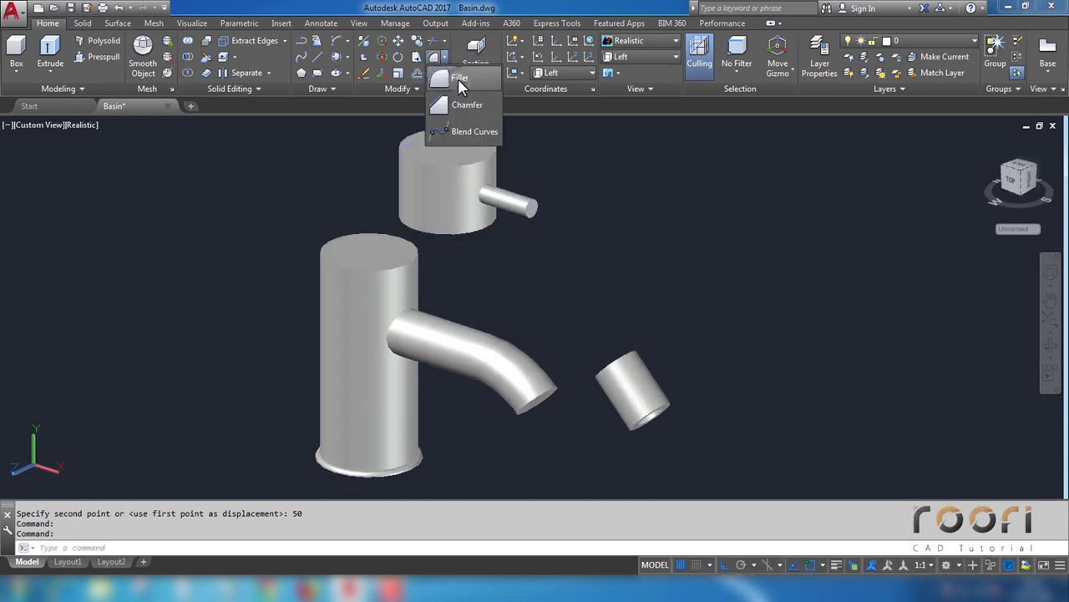
{"action": "left_click", "coordinate": [458, 79]}
{"action": "type", "text": "r"}
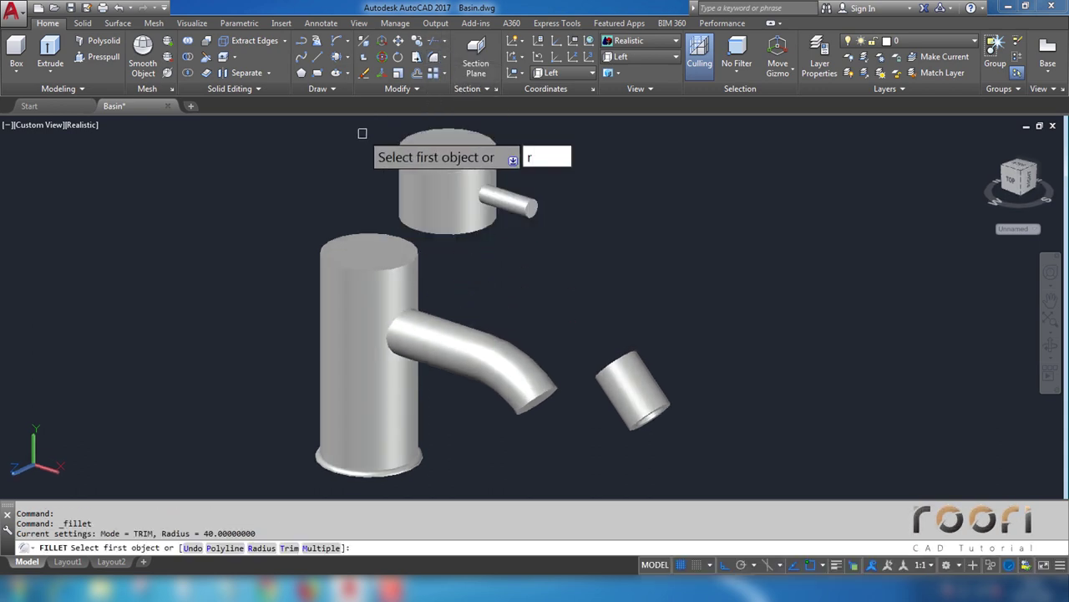
{"action": "key", "text": "Return"}
{"action": "type", "text": "1"}
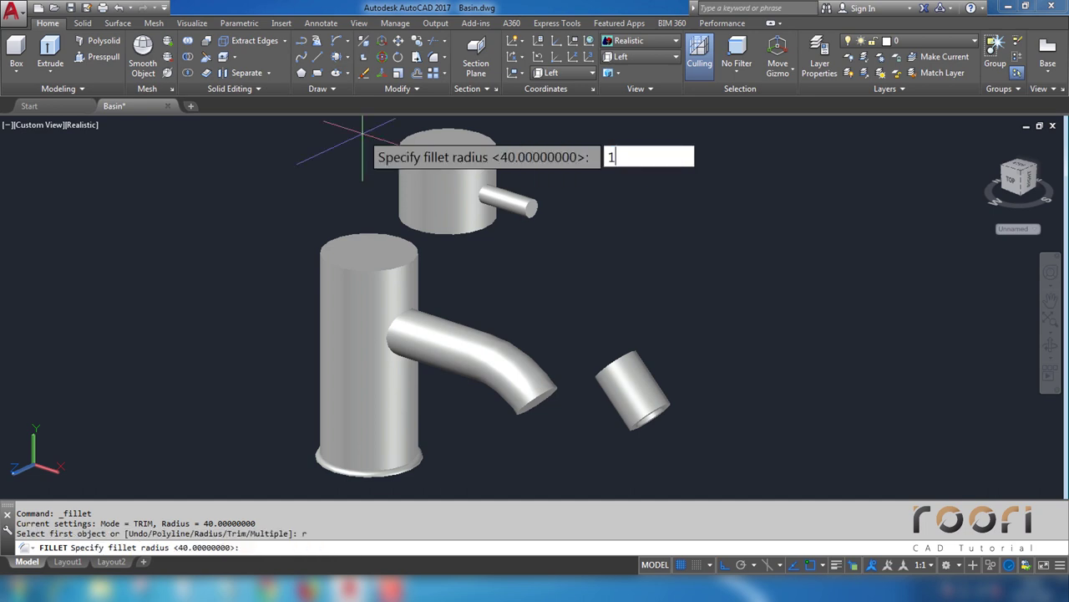
{"action": "key", "text": "Return"}
Step: Fillet the cap's top and bottom edges and the lever's junction and end rims
{"action": "scroll", "coordinate": [445, 170], "scroll_direction": "up", "scroll_amount": 5}
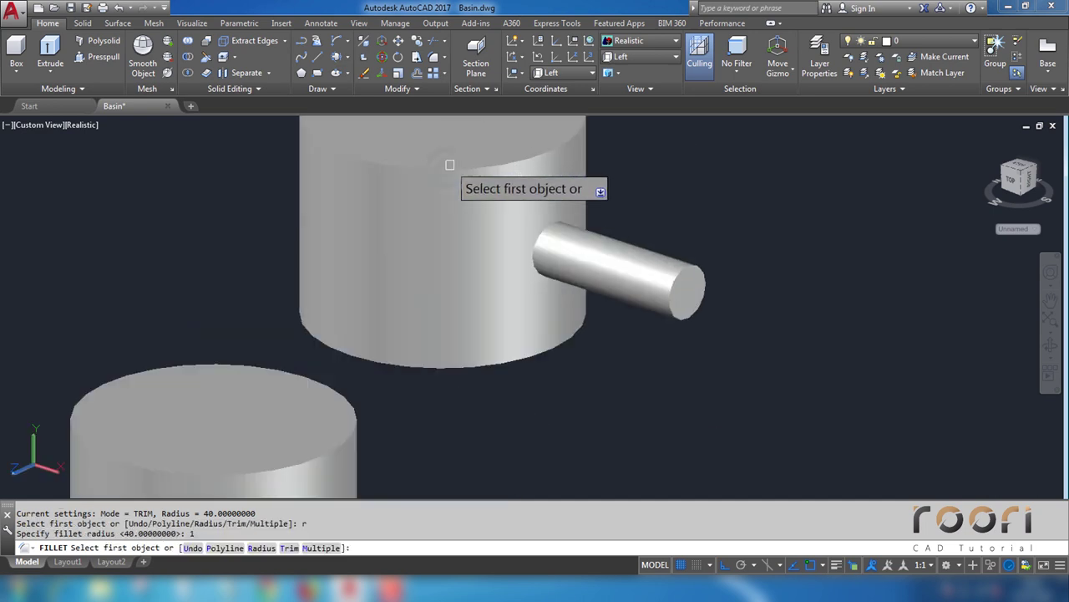
{"action": "left_click", "coordinate": [443, 169]}
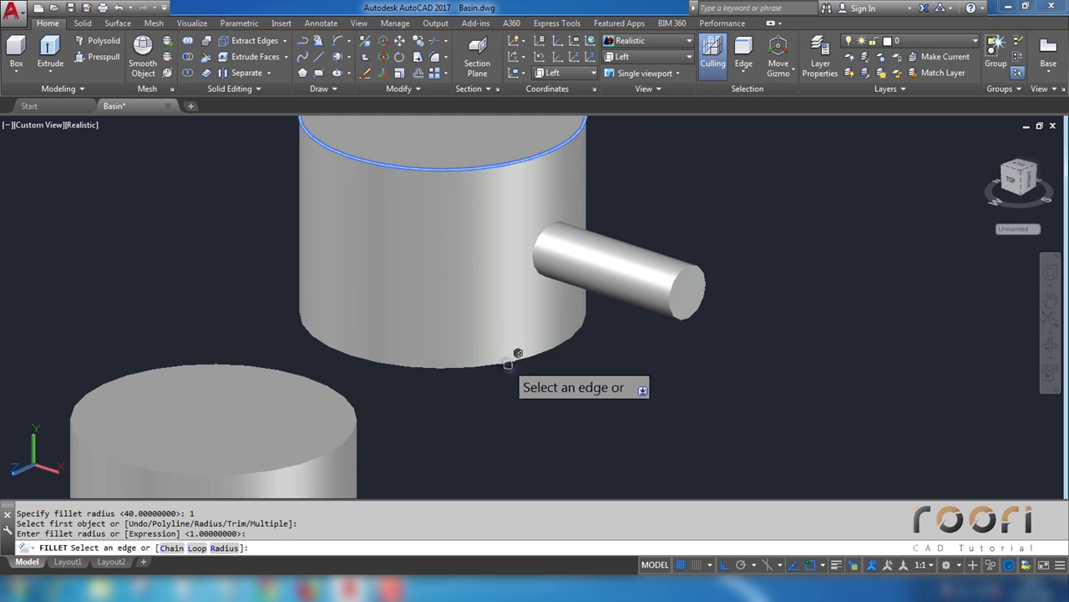
{"action": "left_click", "coordinate": [516, 356]}
{"action": "left_click", "coordinate": [543, 261]}
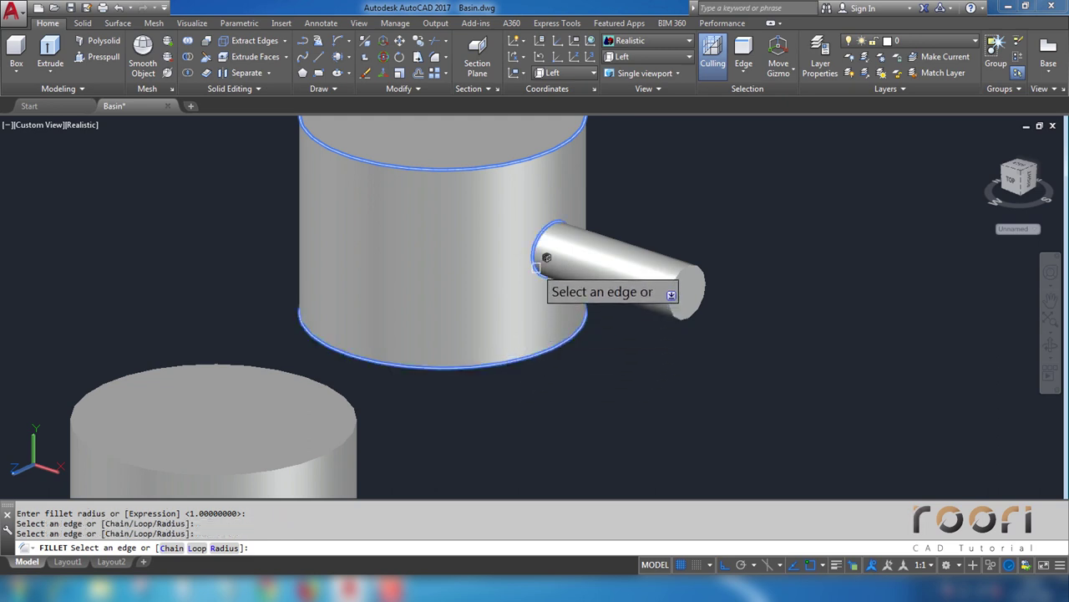
{"action": "left_click", "coordinate": [687, 300]}
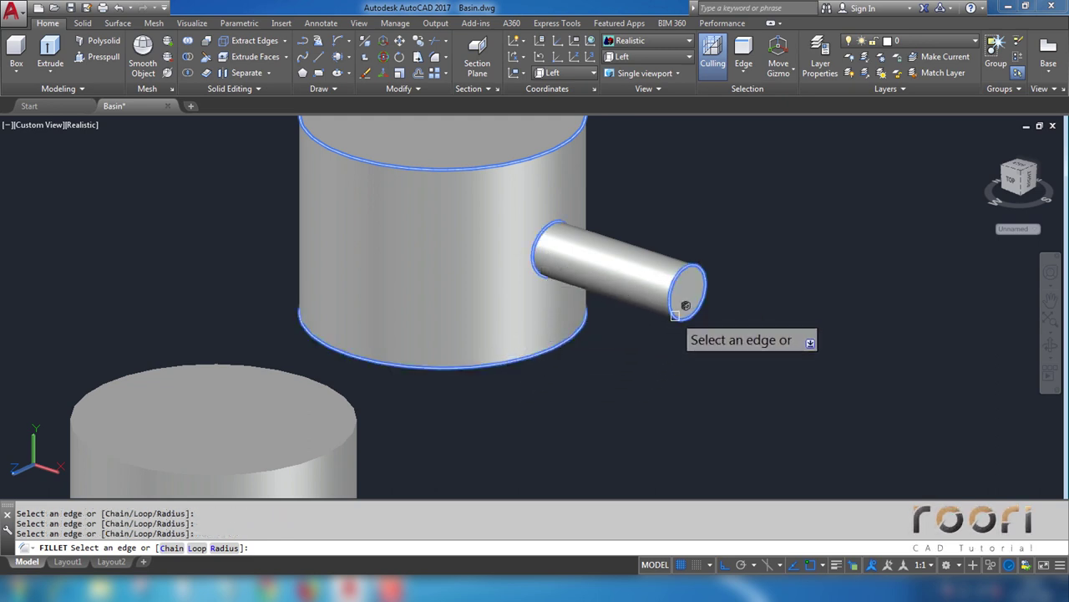
{"action": "key", "text": "Return"}
{"action": "left_click", "coordinate": [541, 315]}
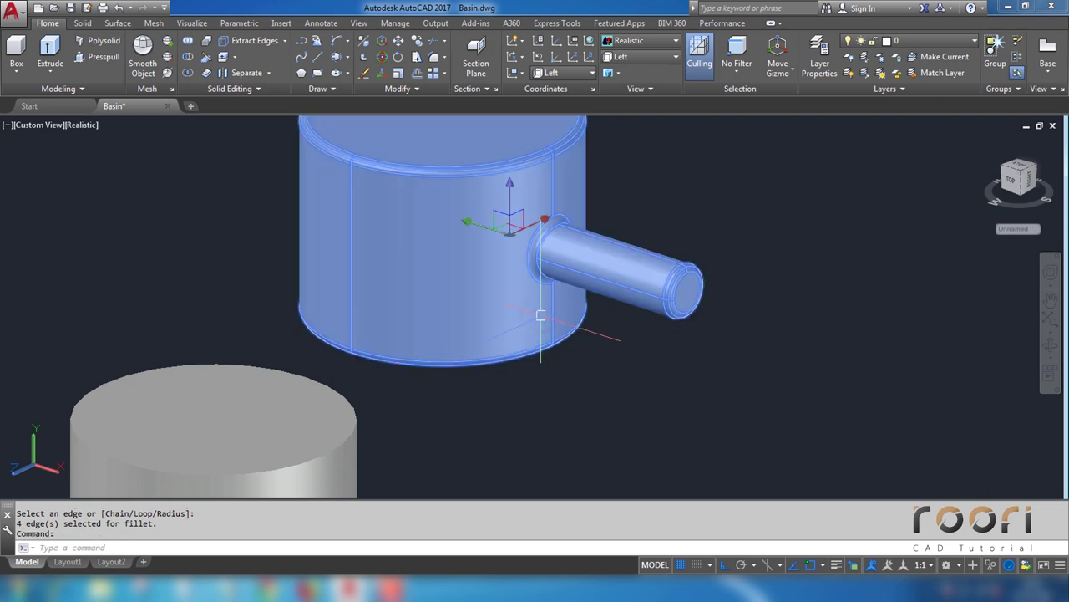
{"action": "key", "text": "Escape"}
{"action": "scroll", "coordinate": [434, 250], "scroll_direction": "down", "scroll_amount": 2}
{"action": "middle_click_drag", "start_coordinate": [467, 357], "coordinate": [442, 292]}
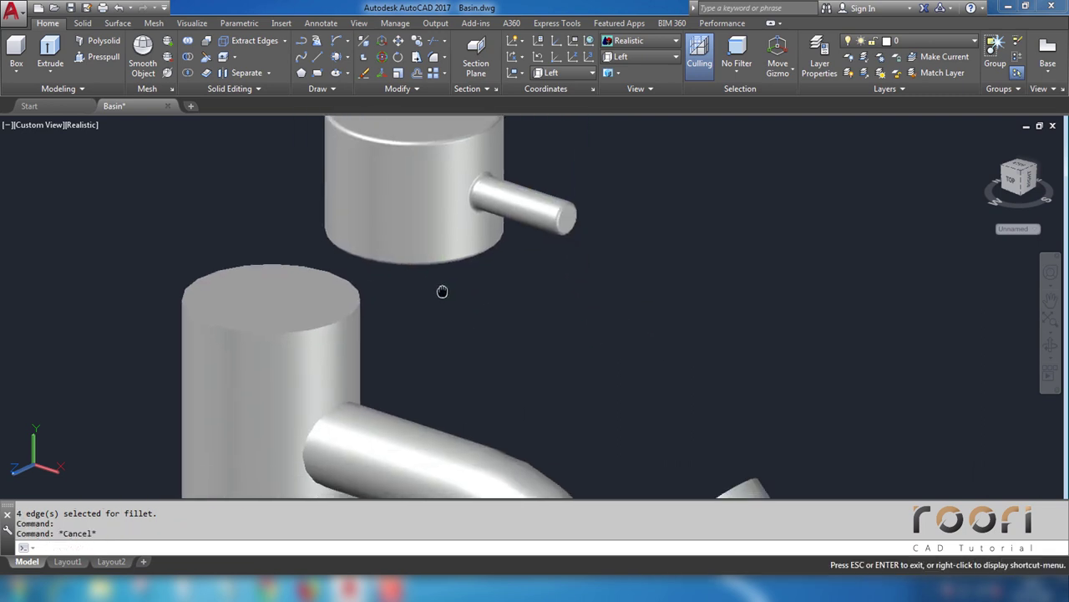
{"action": "left_click", "coordinate": [422, 193]}
Step: Fillet the faucet body's top edge and the spout junction with radius 1
{"action": "left_click", "coordinate": [443, 58]}
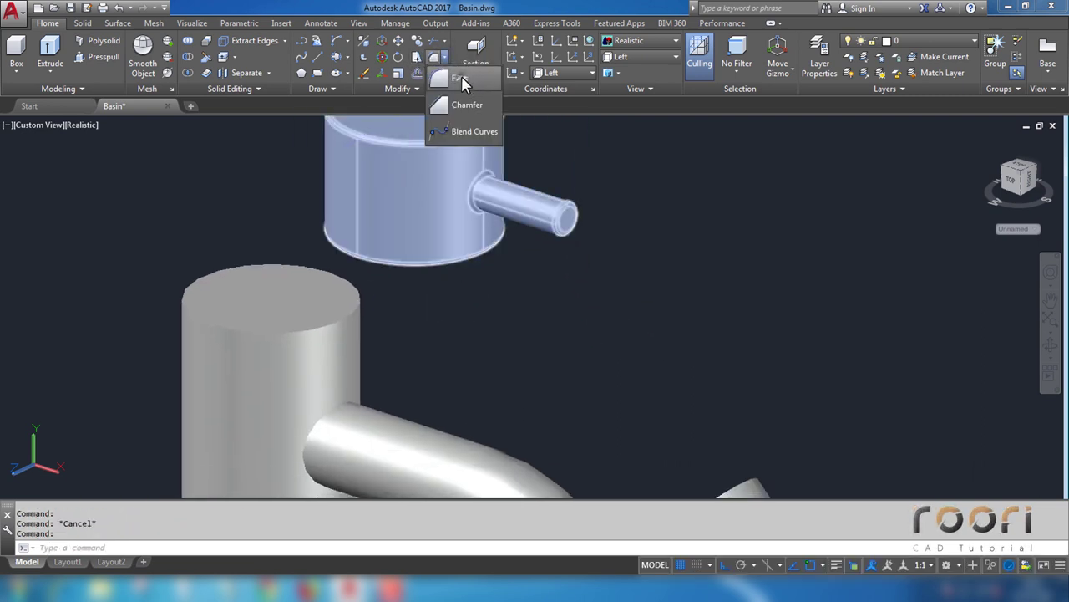
{"action": "left_click", "coordinate": [461, 77]}
{"action": "type", "text": "r"}
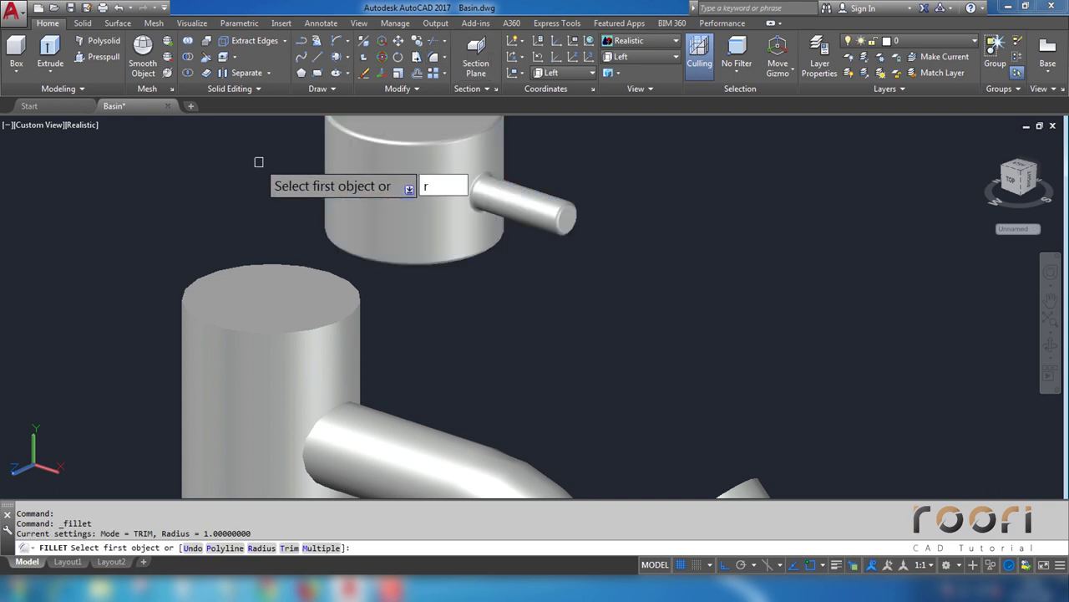
{"action": "key", "text": "Return"}
{"action": "type", "text": "1"}
{"action": "key", "text": "Return"}
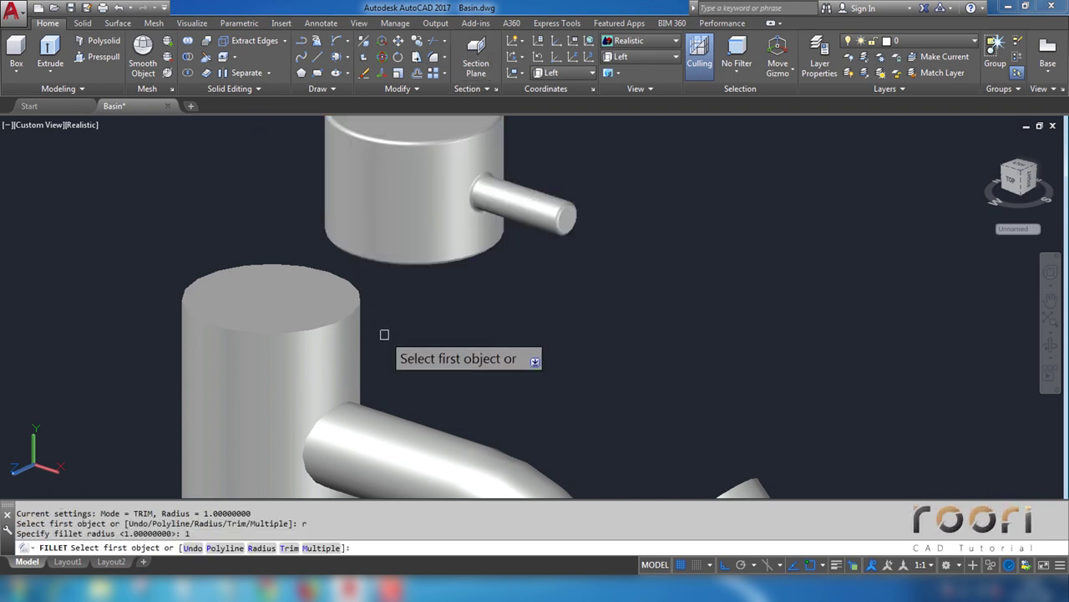
{"action": "scroll", "coordinate": [385, 317], "scroll_direction": "up", "scroll_amount": 2}
{"action": "left_click", "coordinate": [352, 268]}
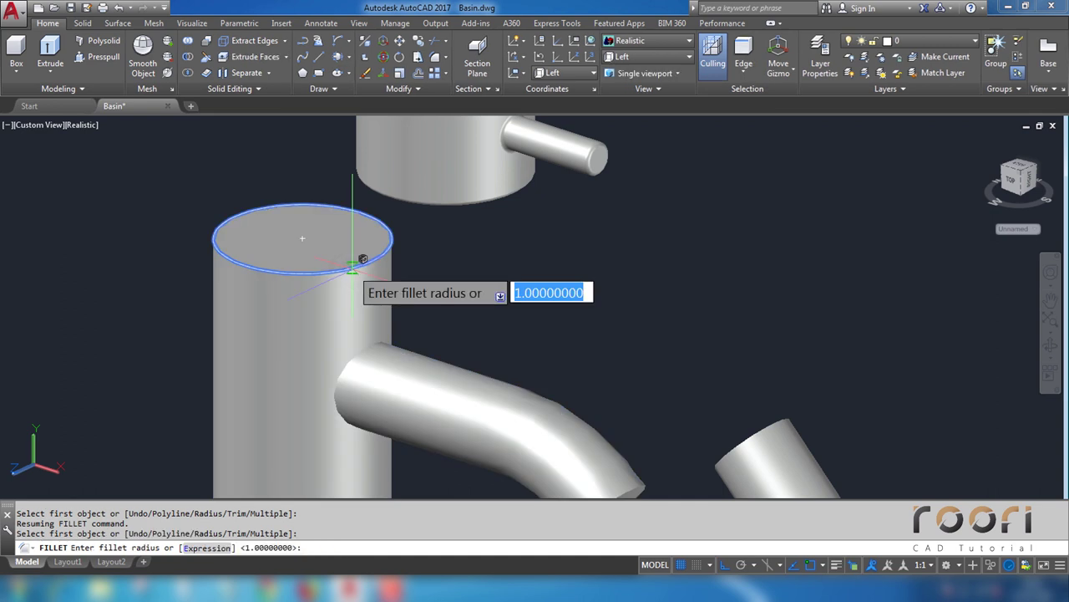
{"action": "key", "text": "Return"}
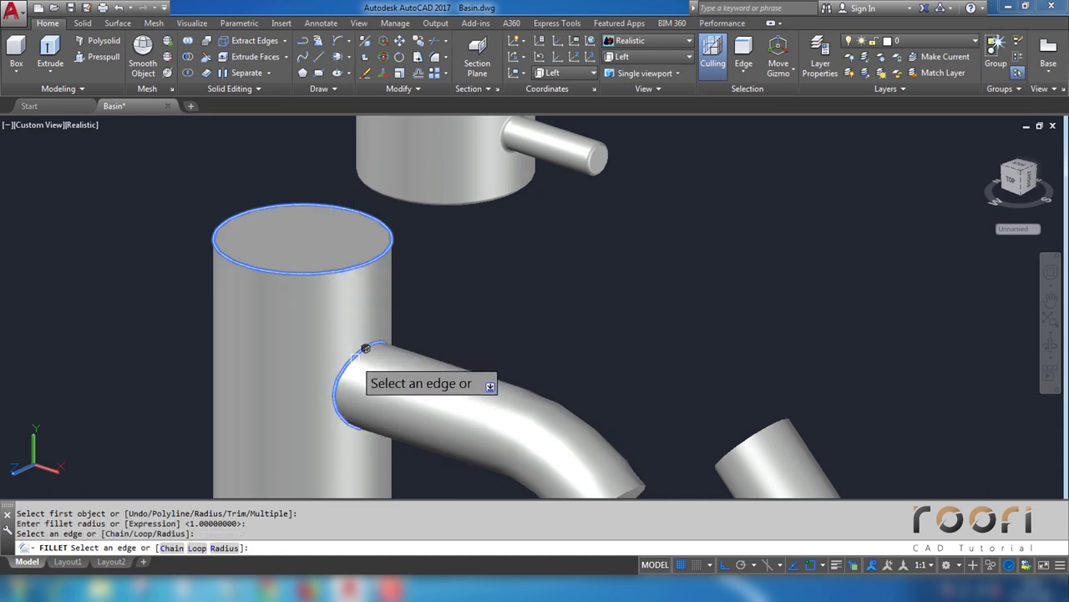
{"action": "left_click", "coordinate": [365, 349]}
{"action": "key", "text": "Return"}
{"action": "middle_click_drag", "start_coordinate": [530, 384], "coordinate": [443, 291]}
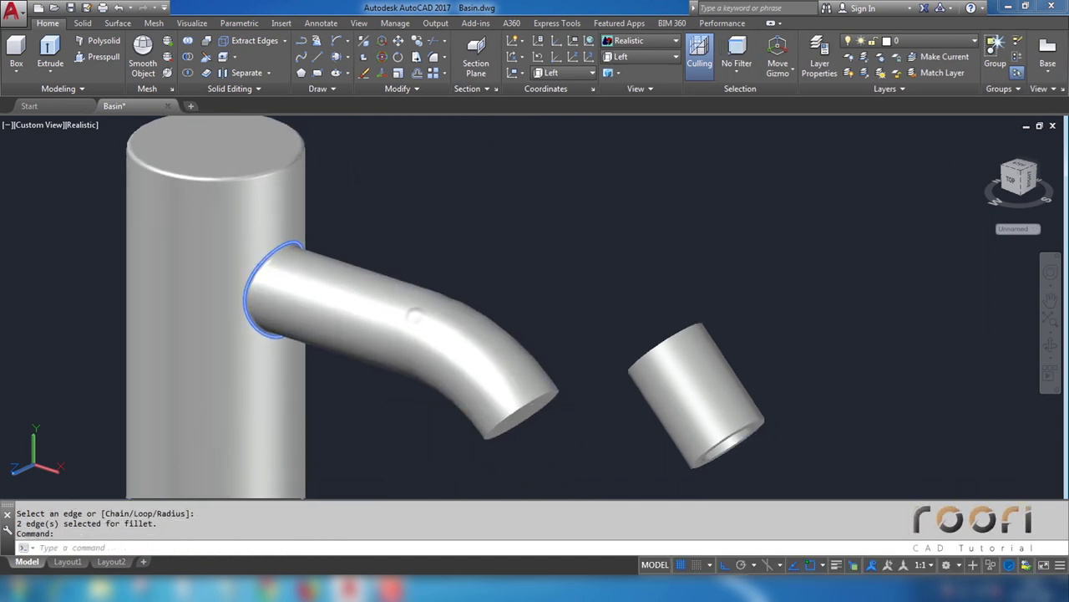
{"action": "key", "text": "Return"}
{"action": "key", "text": "Escape"}
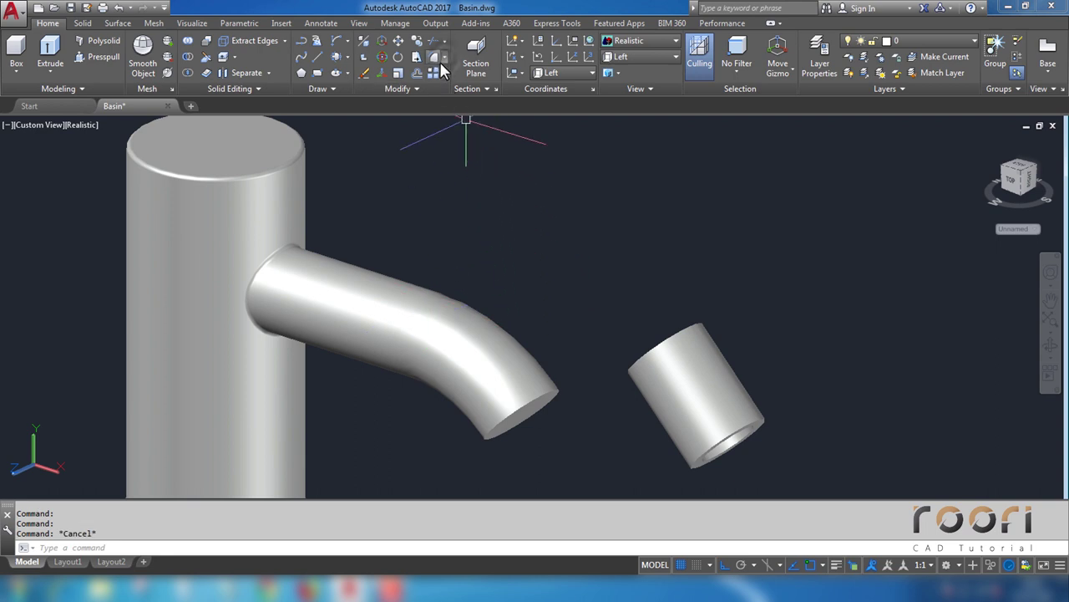
Step: Round the rim at the spout's mouth with a 0.5 fillet
{"action": "left_click", "coordinate": [445, 59]}
{"action": "left_click", "coordinate": [459, 81]}
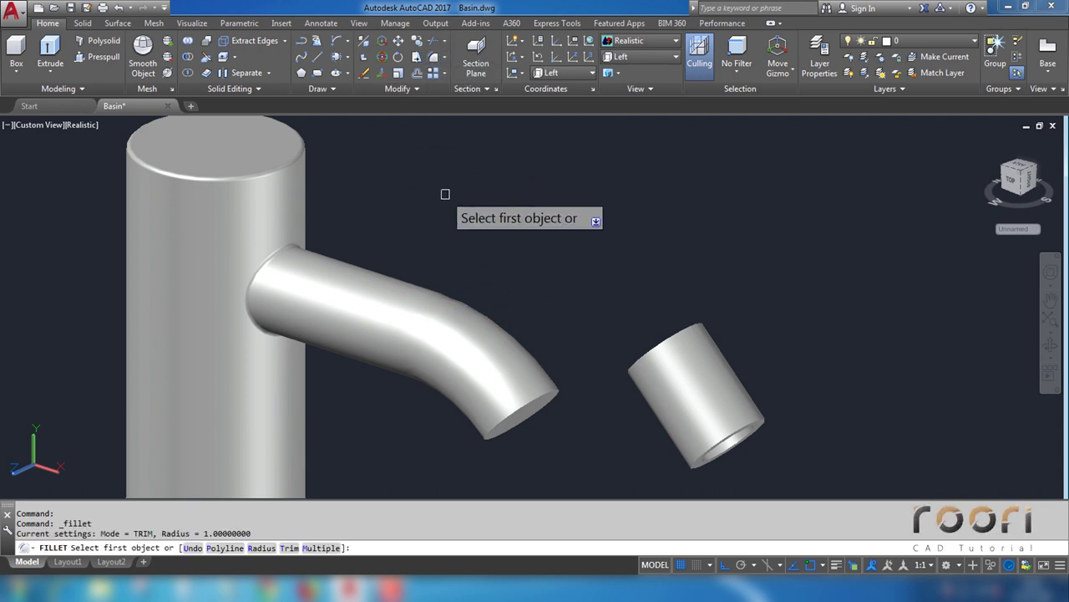
{"action": "type", "text": "r"}
{"action": "key", "text": "Return"}
{"action": "type", "text": "0.5"}
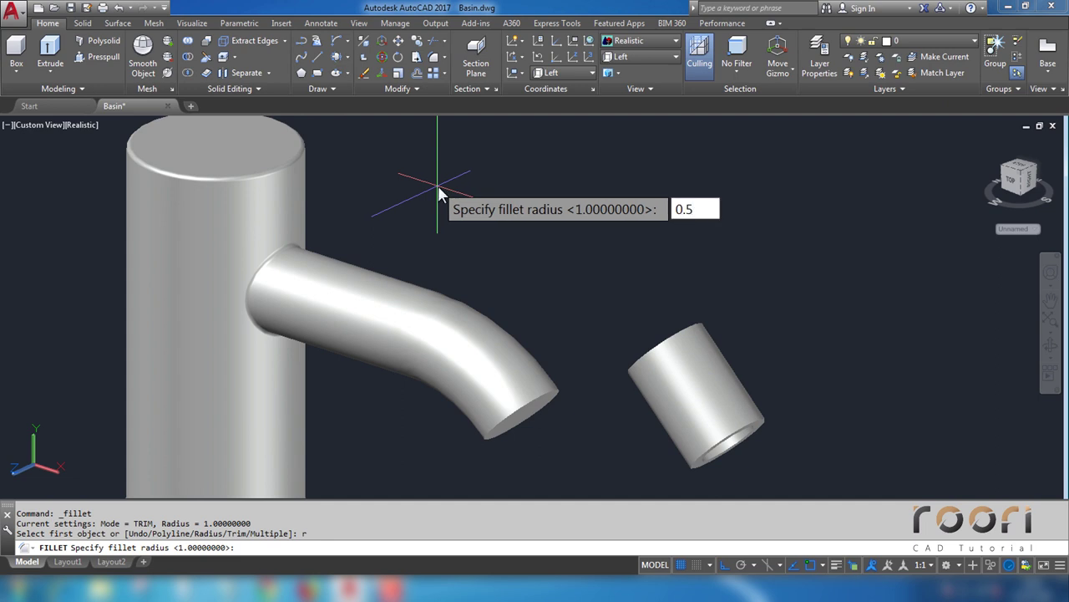
{"action": "key", "text": "Return"}
{"action": "scroll", "coordinate": [527, 384], "scroll_direction": "up", "scroll_amount": 3}
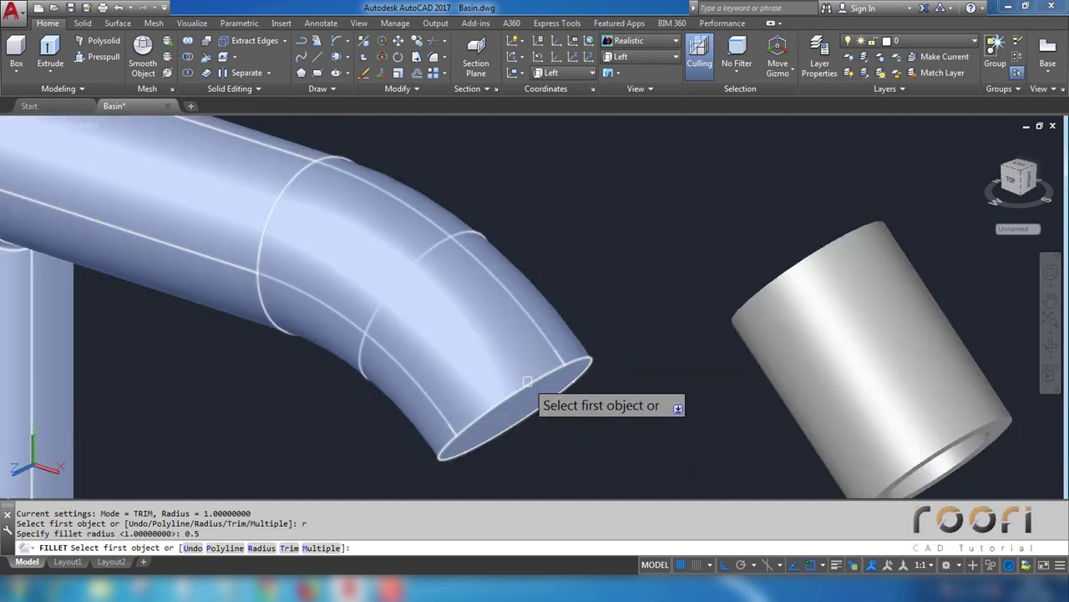
{"action": "left_click", "coordinate": [528, 382]}
{"action": "key", "text": "Return"}
{"action": "key", "text": "Return"}
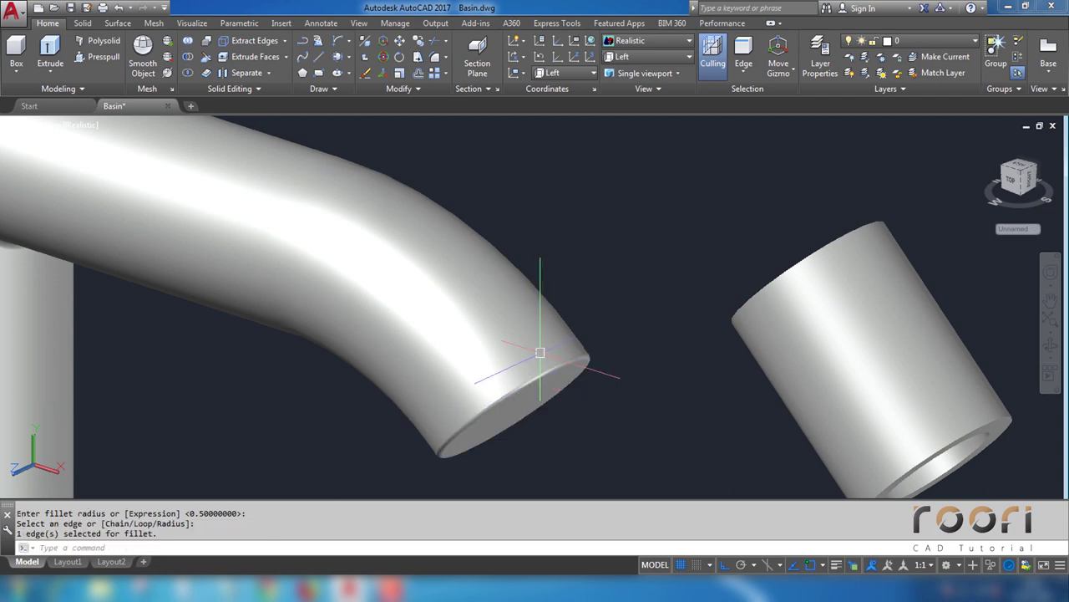
{"action": "key", "text": "Escape"}
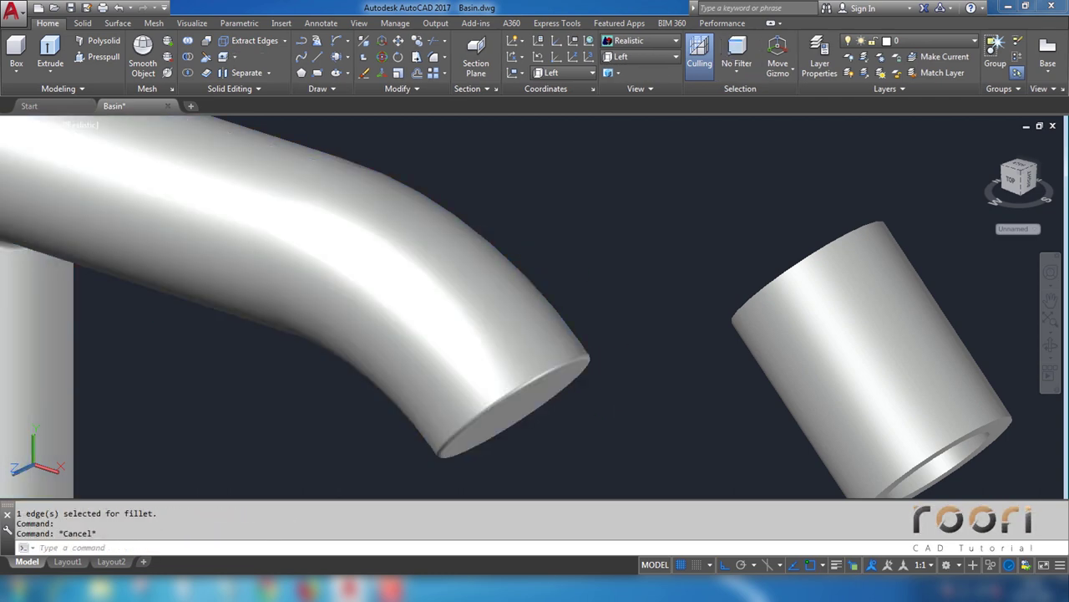
Step: Fillet the loose spout tip's cylinder end edge with radius 0.5
{"action": "middle_click_drag", "start_coordinate": [534, 351], "coordinate": [410, 298]}
{"action": "middle_click_drag", "start_coordinate": [729, 353], "coordinate": [754, 368], "text": "shift"}
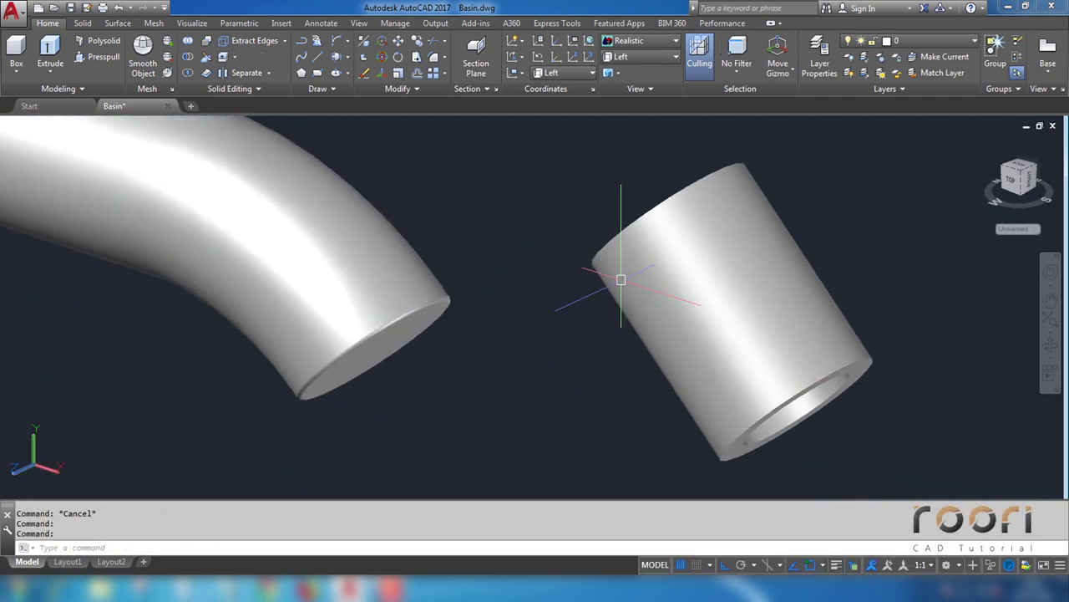
{"action": "middle_click_drag", "start_coordinate": [626, 275], "coordinate": [664, 330], "text": "shift"}
{"action": "key", "text": "Escape"}
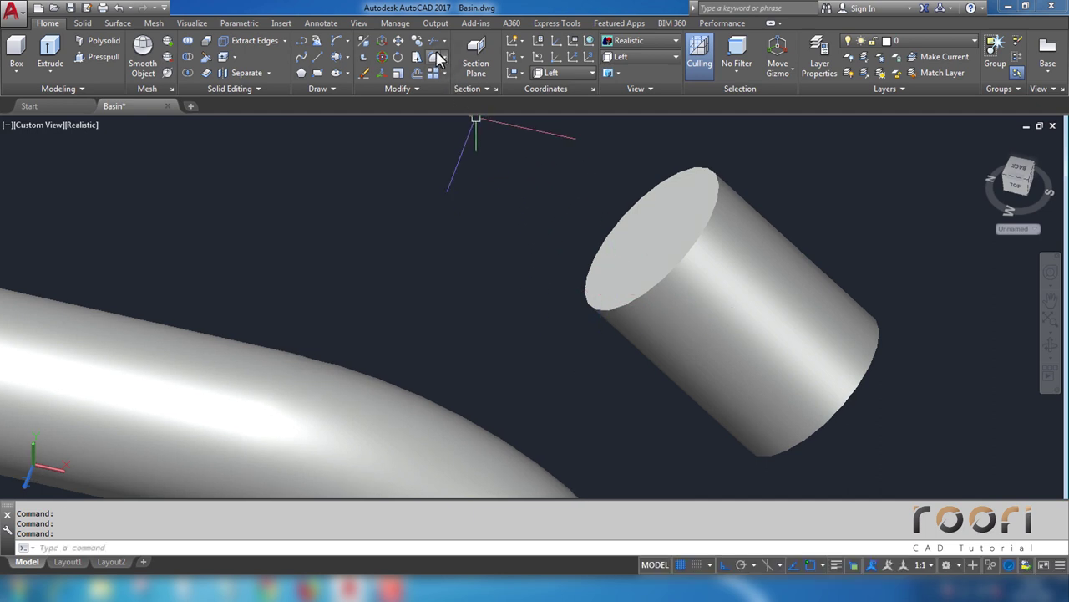
{"action": "left_click", "coordinate": [445, 58]}
{"action": "left_click", "coordinate": [483, 84]}
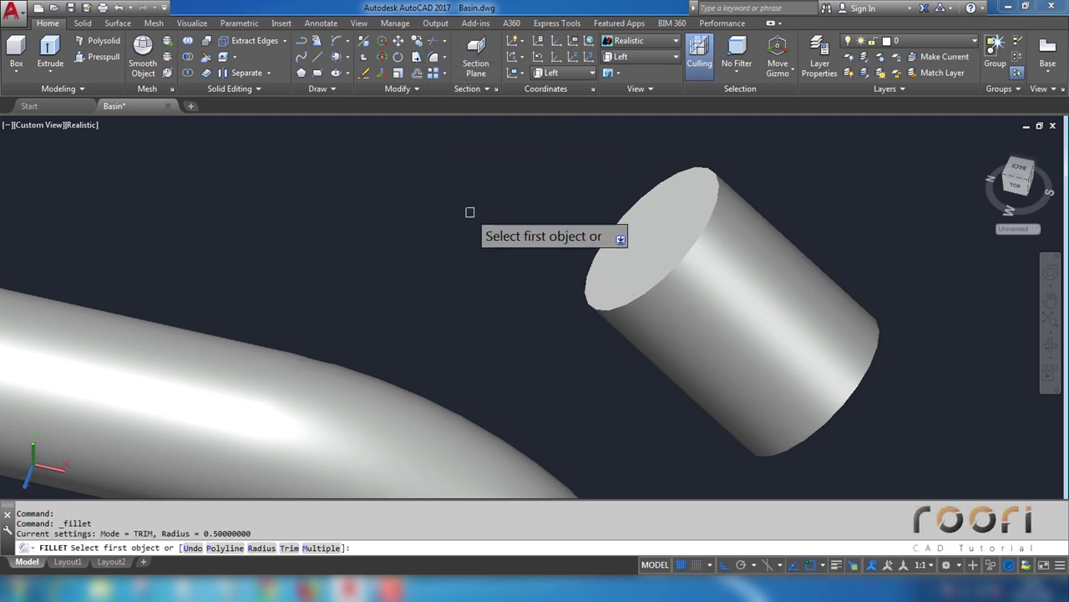
{"action": "type", "text": "r"}
{"action": "key", "text": "Return"}
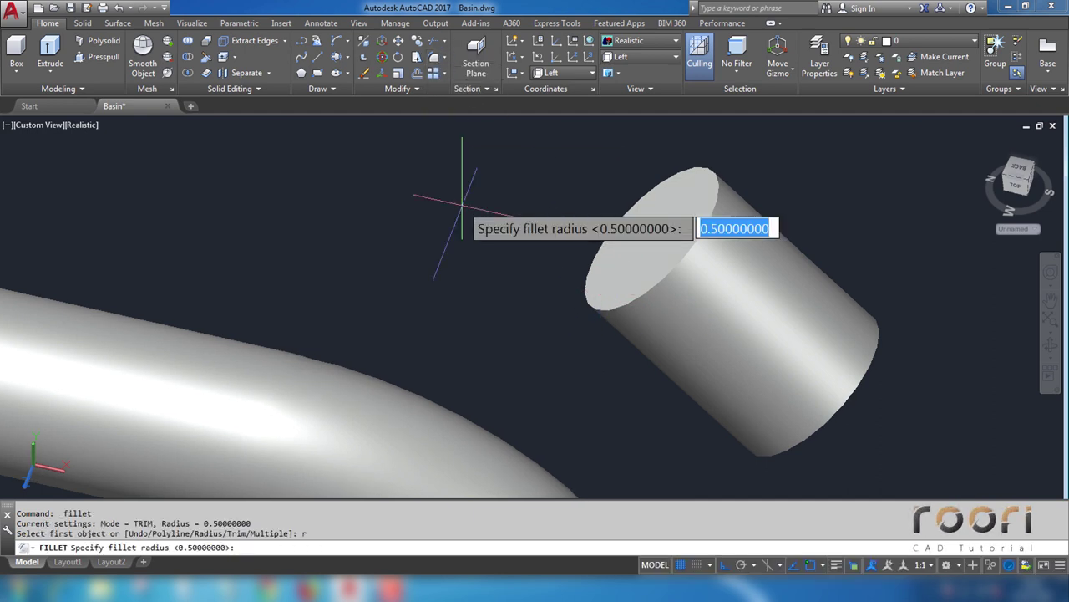
{"action": "type", "text": "0.5"}
{"action": "key", "text": "Return"}
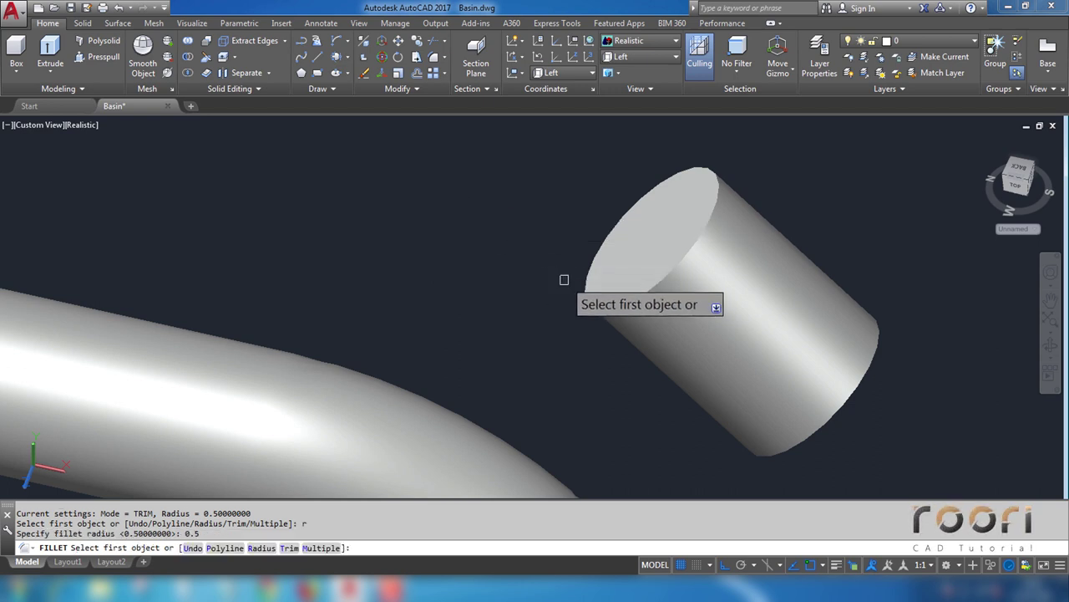
{"action": "left_click", "coordinate": [637, 292]}
{"action": "key", "text": "Return"}
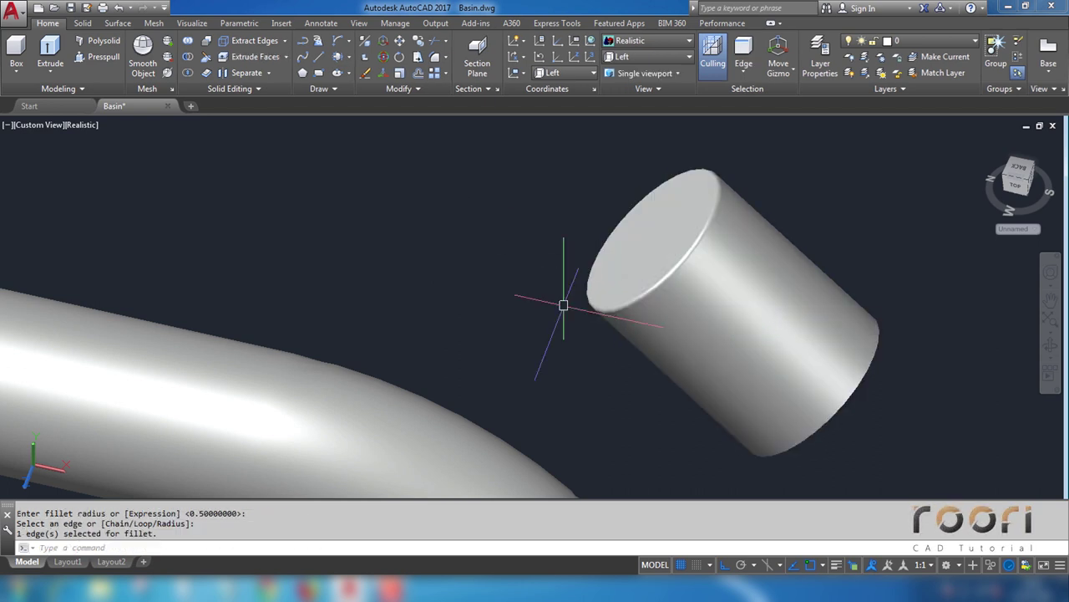
{"action": "mouse_move", "coordinate": [644, 313]}
{"action": "middle_mouse_down"}
{"action": "mouse_move", "coordinate": [578, 294]}
{"action": "mouse_move", "coordinate": [640, 287]}
{"action": "mouse_move", "coordinate": [712, 303]}
{"action": "mouse_move", "coordinate": [573, 248]}
{"action": "middle_mouse_up"}
{"action": "key", "text": "Return"}
{"action": "left_click", "coordinate": [637, 290]}
{"action": "key", "text": "Escape"}
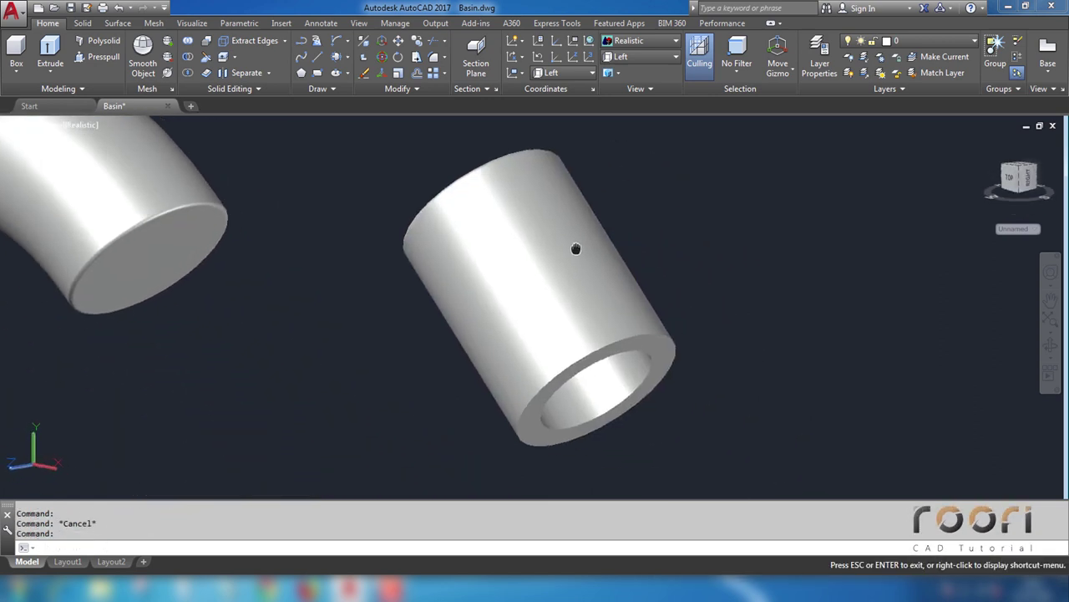
Step: Round the hollow cylinder's rim edge with a radius 3 fillet
{"action": "left_click", "coordinate": [444, 58]}
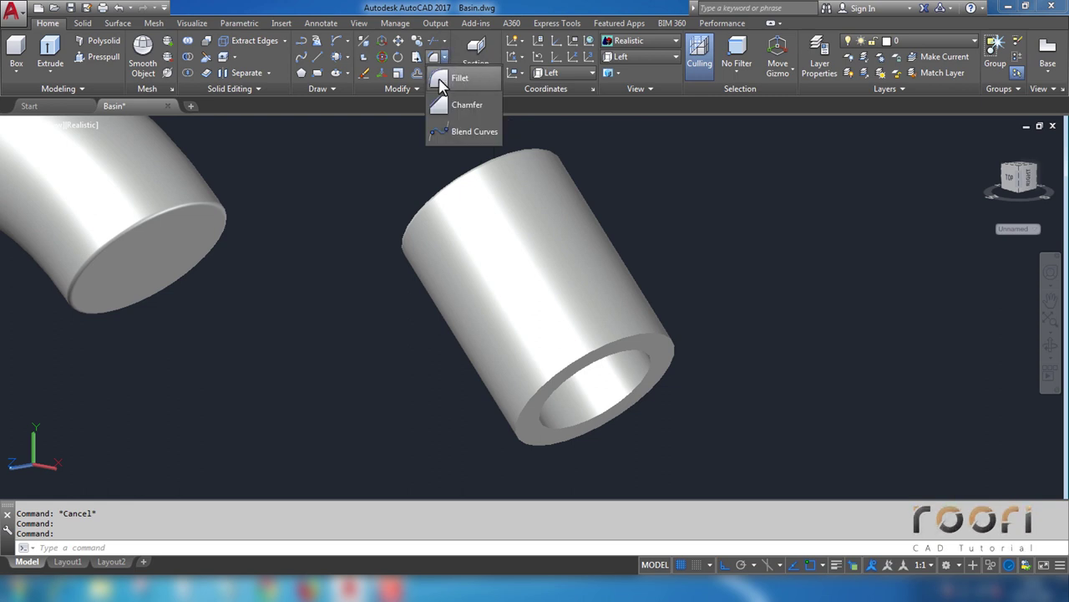
{"action": "left_click", "coordinate": [472, 83]}
{"action": "type", "text": "r"}
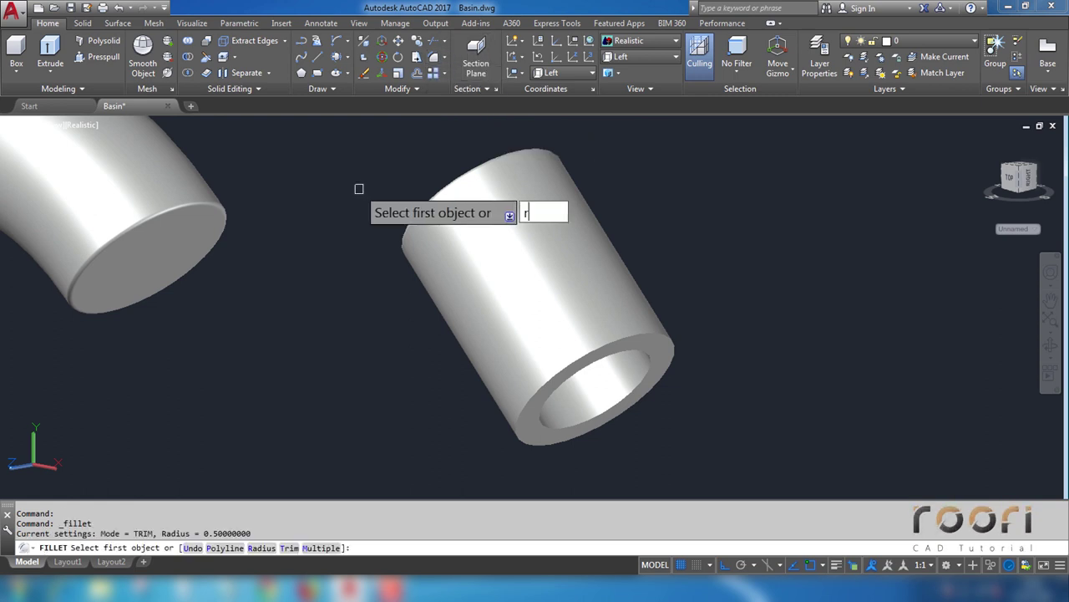
{"action": "key", "text": "Return"}
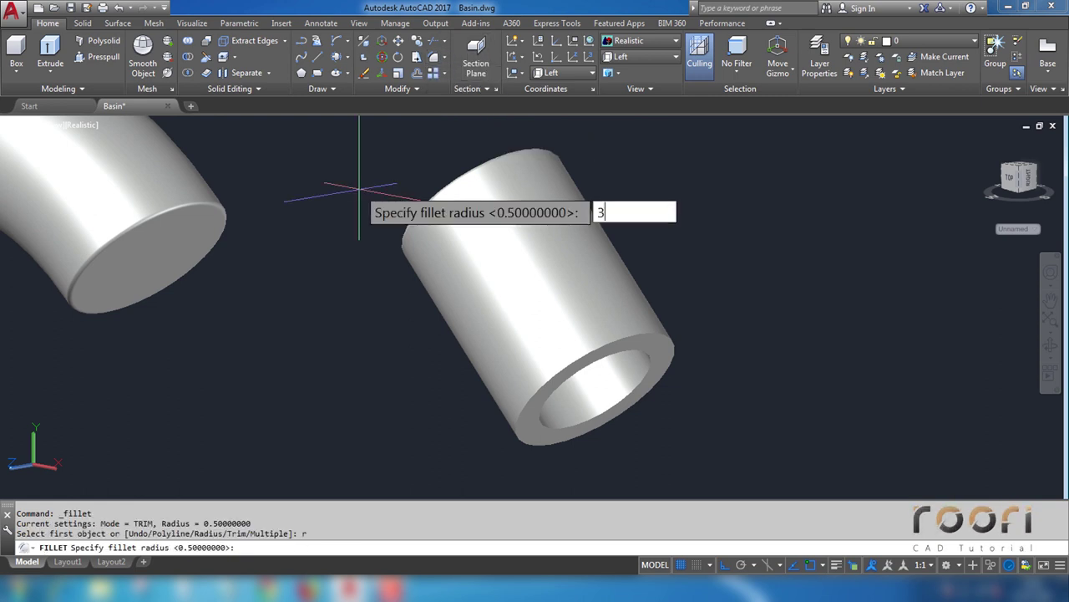
{"action": "key", "text": "Return"}
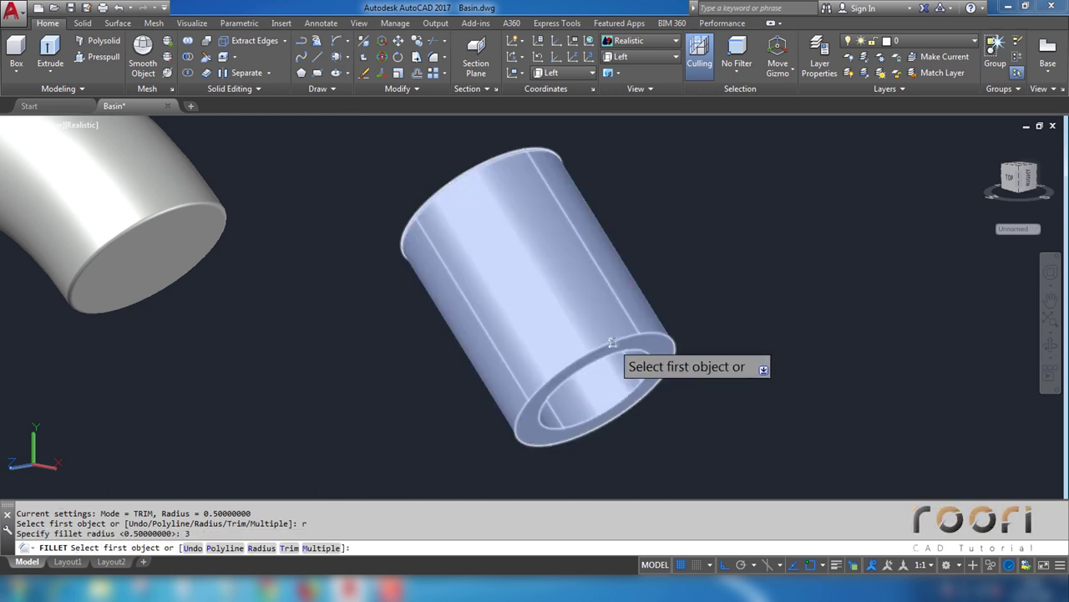
{"action": "left_click", "coordinate": [612, 342]}
{"action": "key", "text": "Return"}
{"action": "key", "text": "Return"}
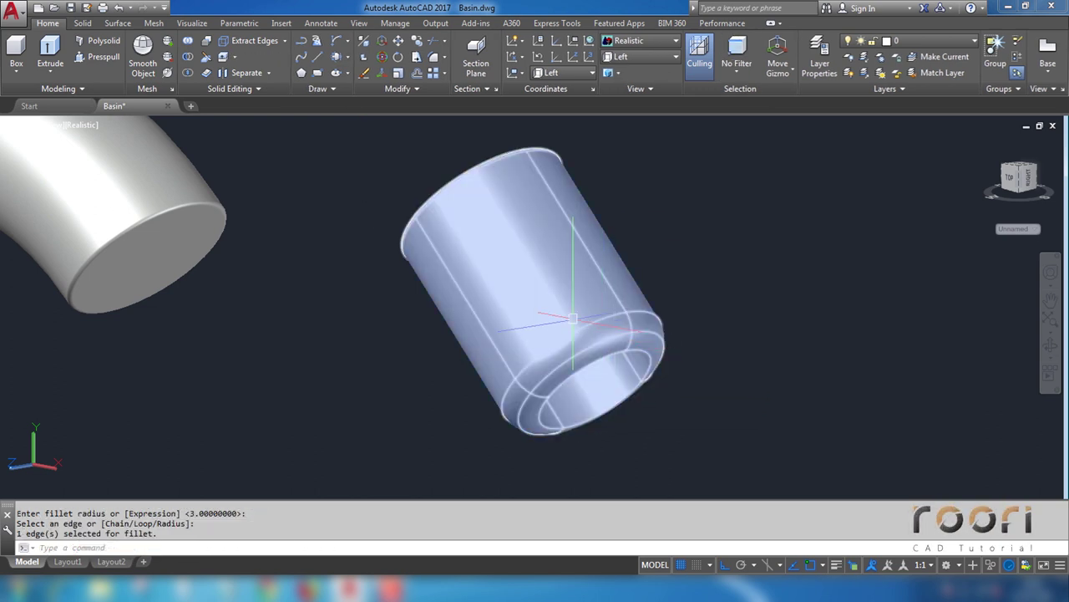
{"action": "key", "text": "Escape"}
{"action": "scroll", "coordinate": [461, 334], "scroll_direction": "down", "scroll_amount": 3}
{"action": "scroll", "coordinate": [426, 314], "scroll_direction": "down", "scroll_amount": 2}
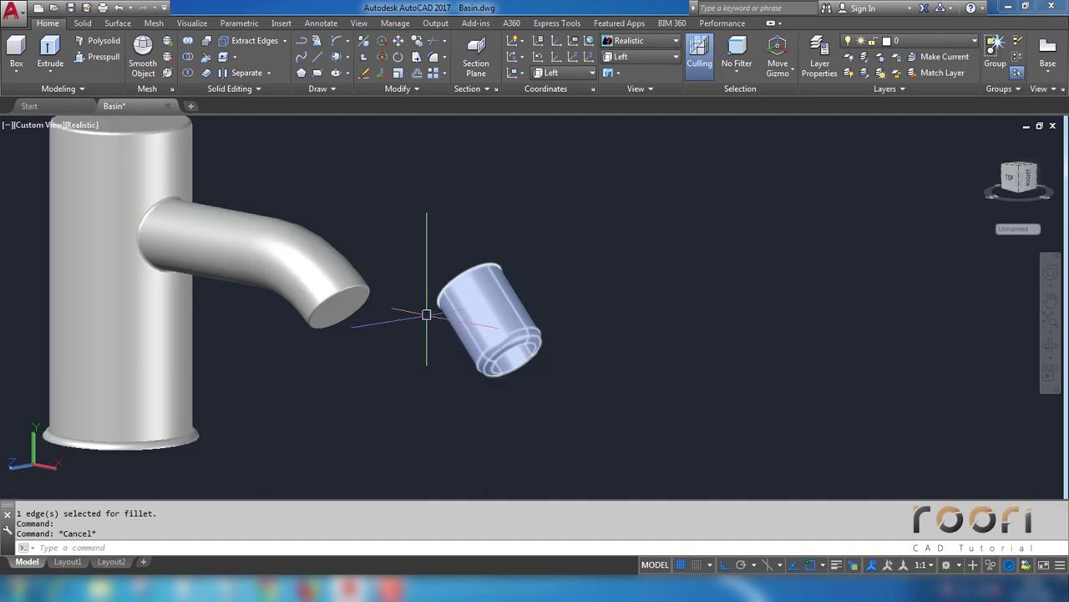
{"action": "mouse_move", "coordinate": [426, 314]}
{"action": "middle_mouse_down", "text": "shift"}
{"action": "mouse_move", "coordinate": [370, 298]}
{"action": "mouse_move", "coordinate": [407, 324]}
{"action": "middle_mouse_up", "text": "shift"}
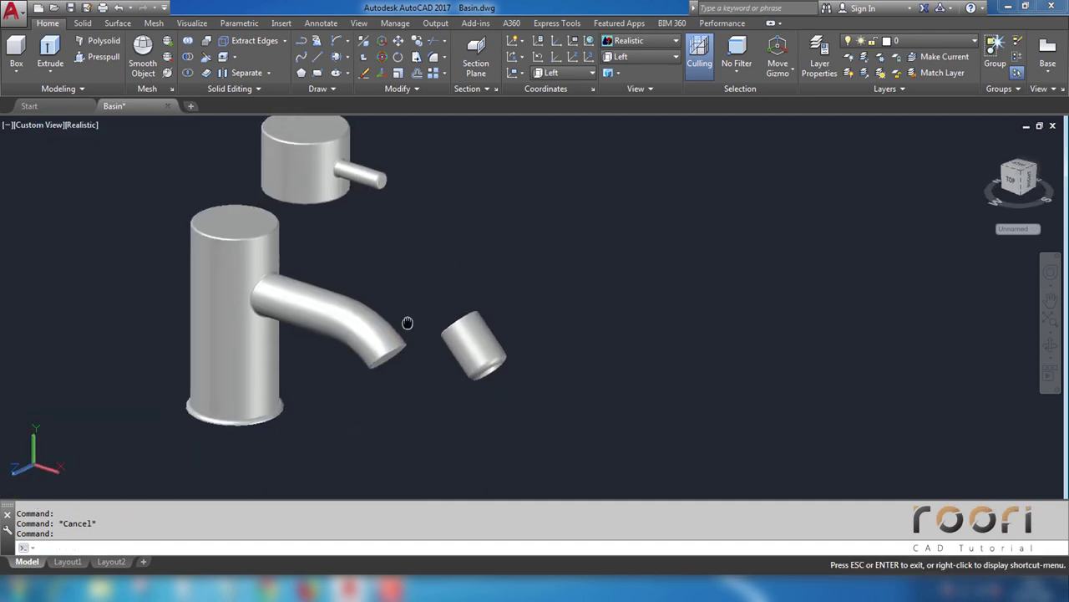
Step: Move the nozzle and handle 50 units back onto the faucet body
{"action": "scroll", "coordinate": [407, 323], "scroll_direction": "down", "scroll_amount": 2}
{"action": "type", "text": "M"}
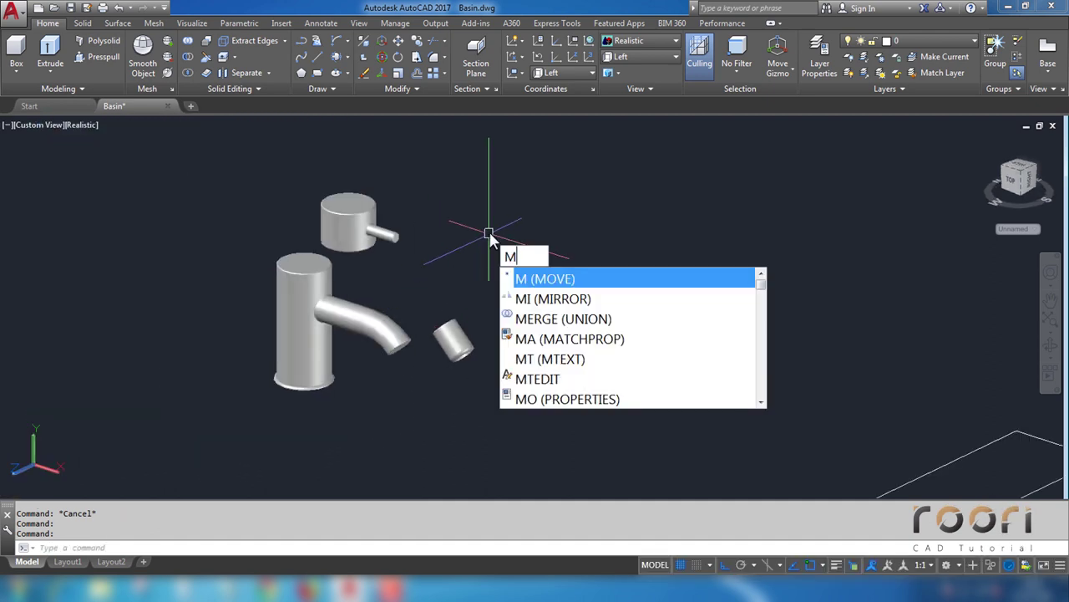
{"action": "key", "text": "Return"}
{"action": "left_click", "coordinate": [469, 354]}
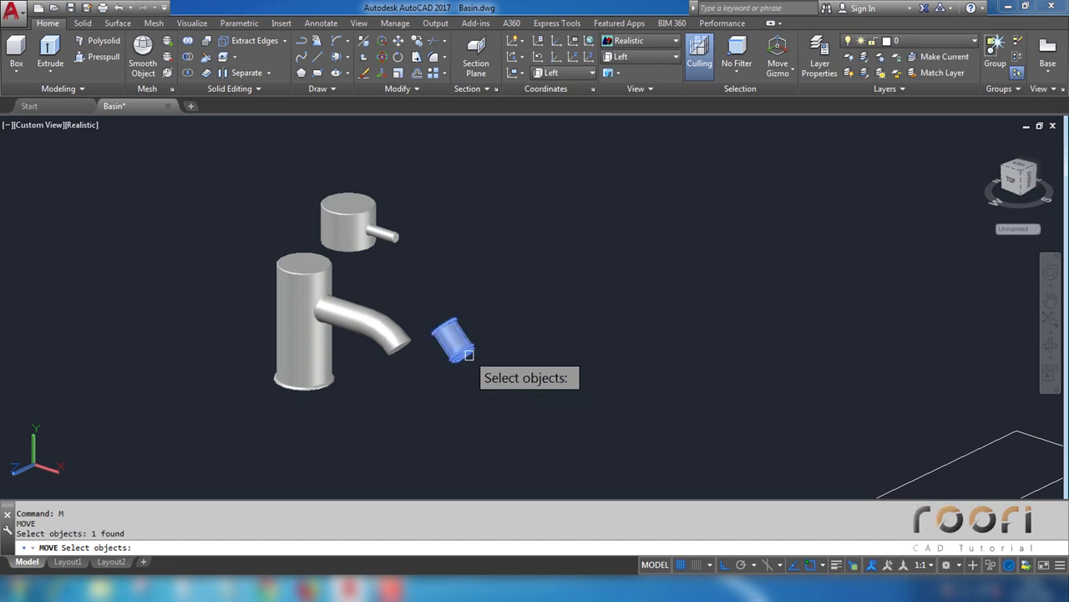
{"action": "left_click", "coordinate": [389, 243]}
{"action": "key", "text": "Return"}
{"action": "left_click", "coordinate": [547, 224]}
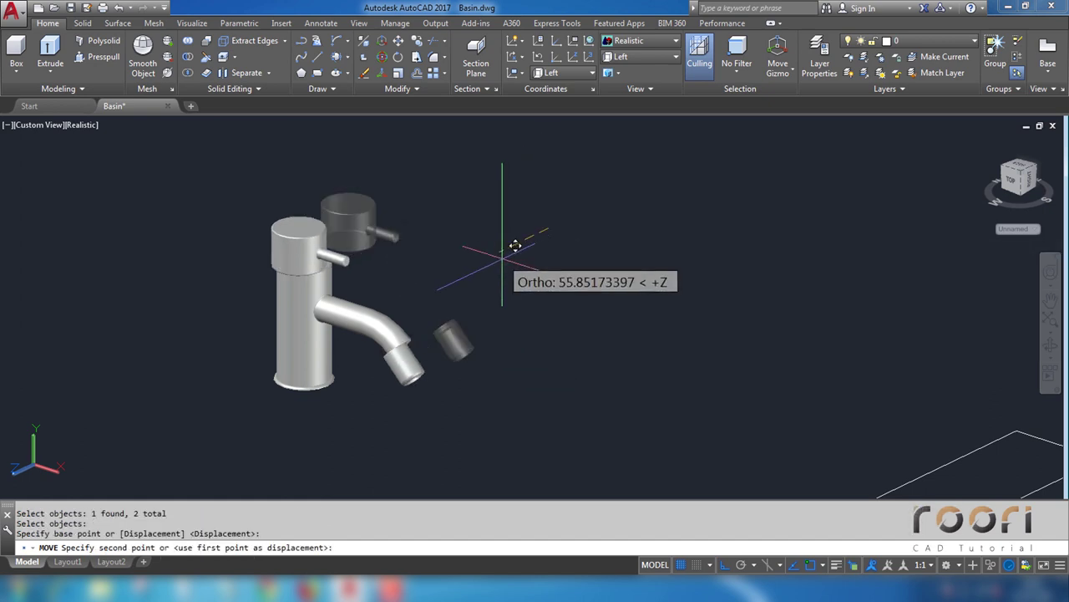
{"action": "type", "text": "50"}
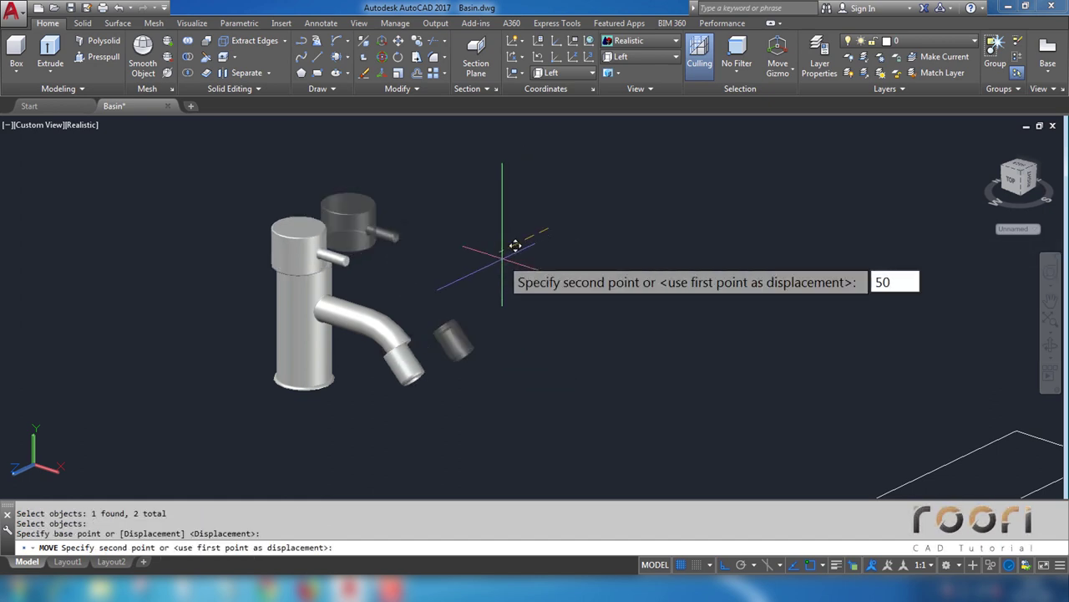
{"action": "key", "text": "Return"}
Step: Union the three faucet solids into one and put it on the Steel layer
{"action": "type", "text": "u"}
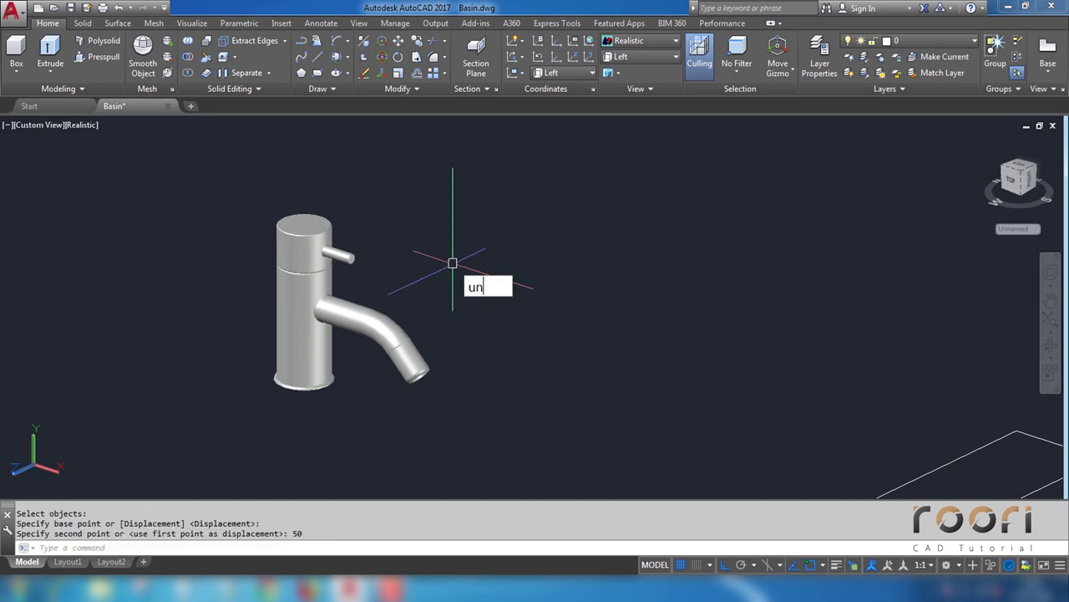
{"action": "type", "text": "n"}
{"action": "key", "text": "Return"}
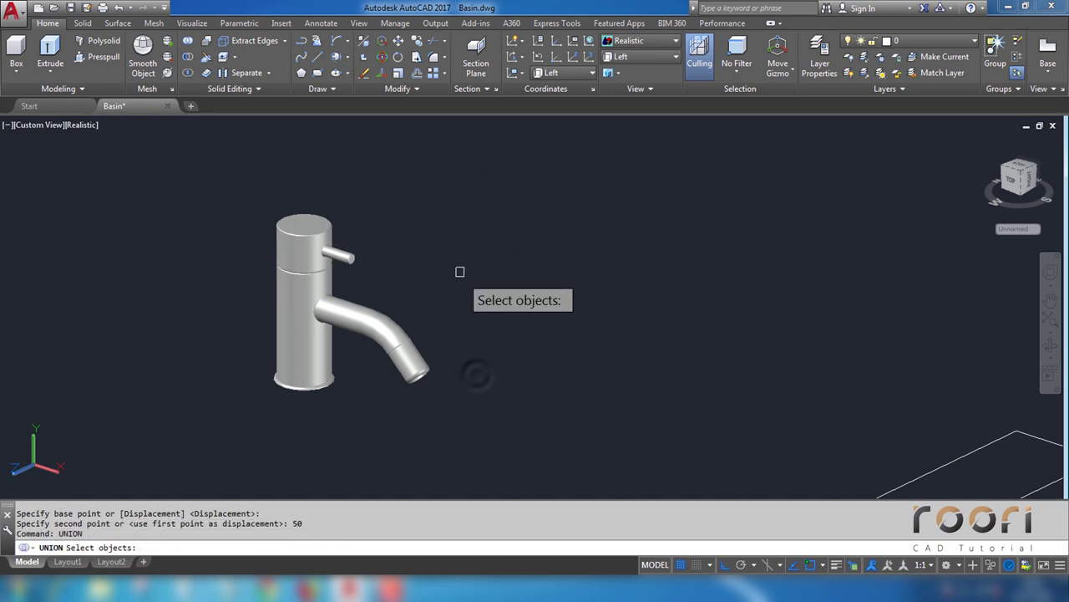
{"action": "left_click", "coordinate": [478, 375]}
{"action": "left_click", "coordinate": [283, 245]}
{"action": "key", "text": "Return"}
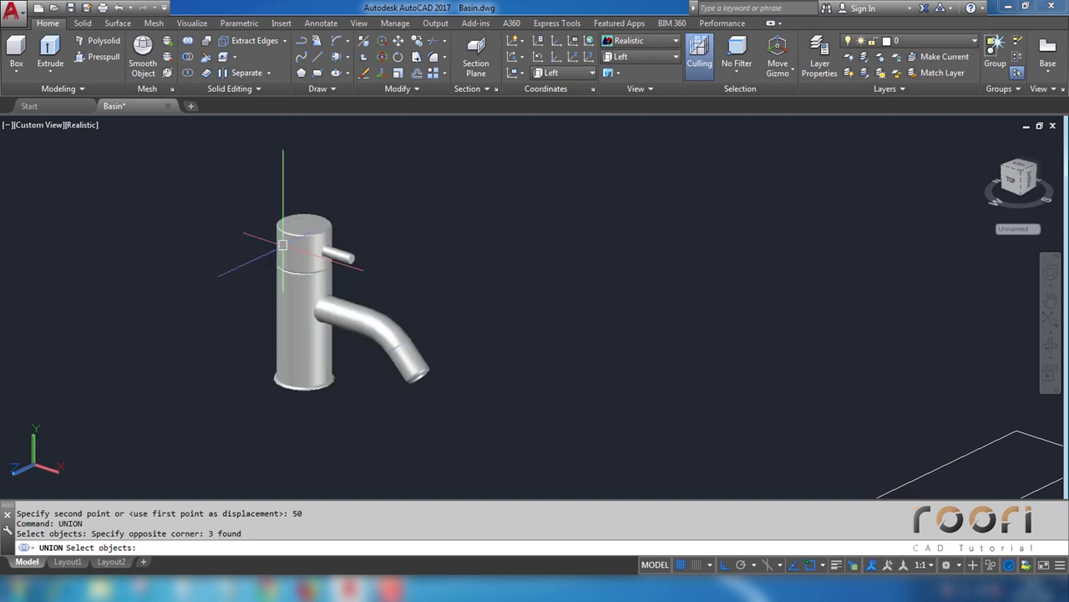
{"action": "left_click", "coordinate": [283, 245]}
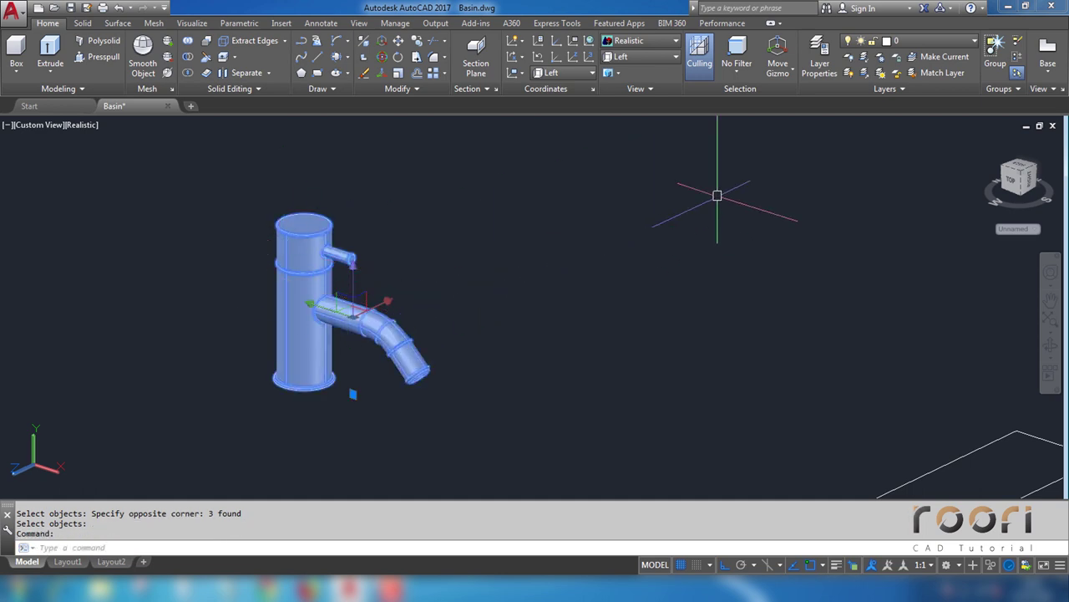
{"action": "left_click", "coordinate": [919, 40]}
{"action": "left_click", "coordinate": [906, 89]}
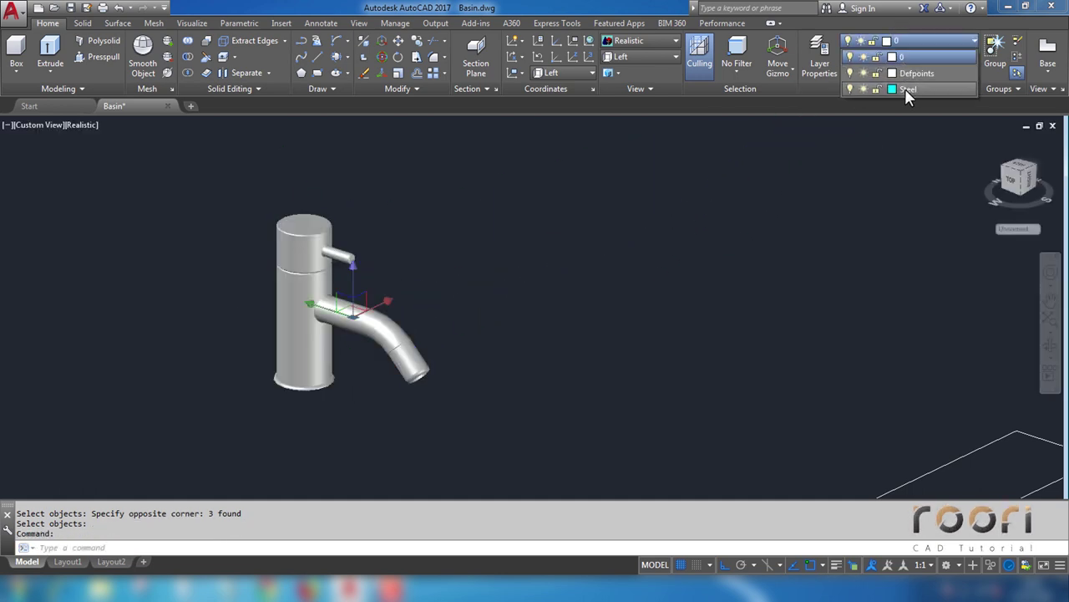
{"action": "left_click", "coordinate": [907, 89]}
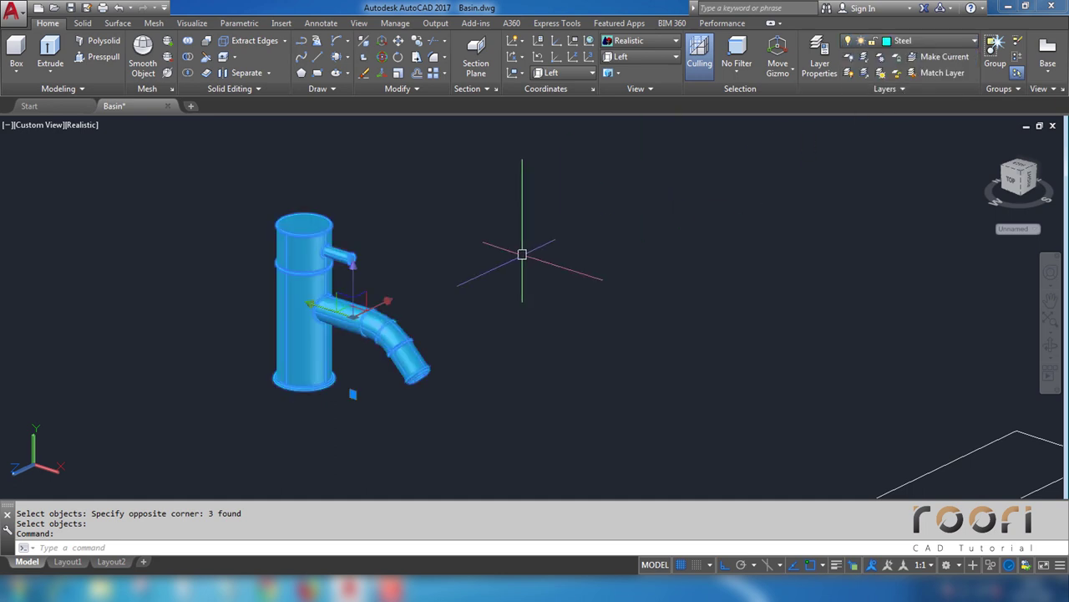
{"action": "key", "text": "Escape"}
{"action": "key", "text": "Escape"}
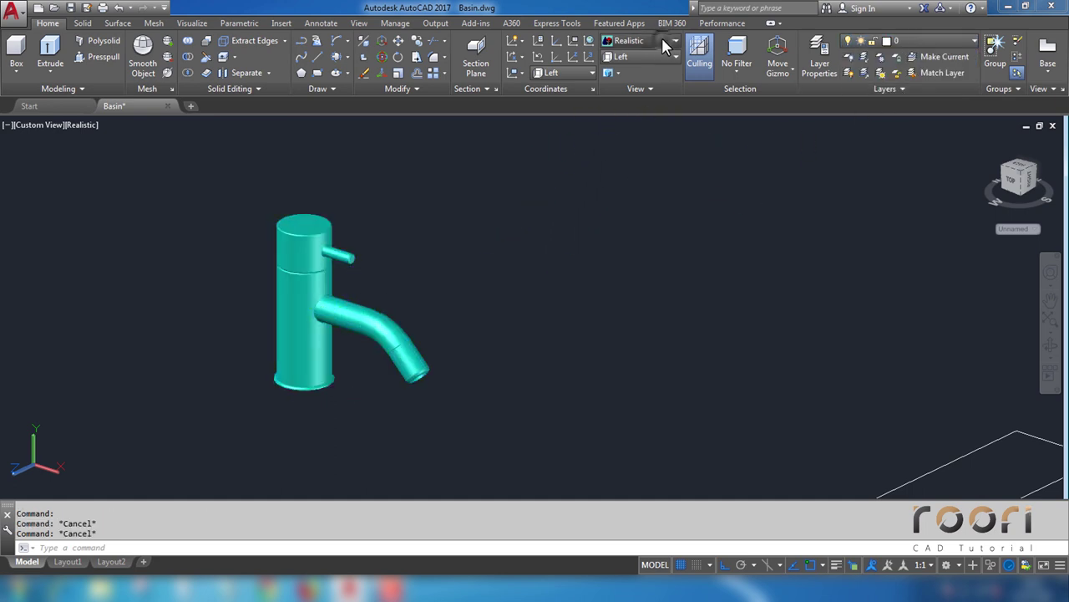
Step: Switch to the 2D Wireframe visual style and the Top view
{"action": "left_click", "coordinate": [665, 40]}
{"action": "left_click", "coordinate": [627, 65]}
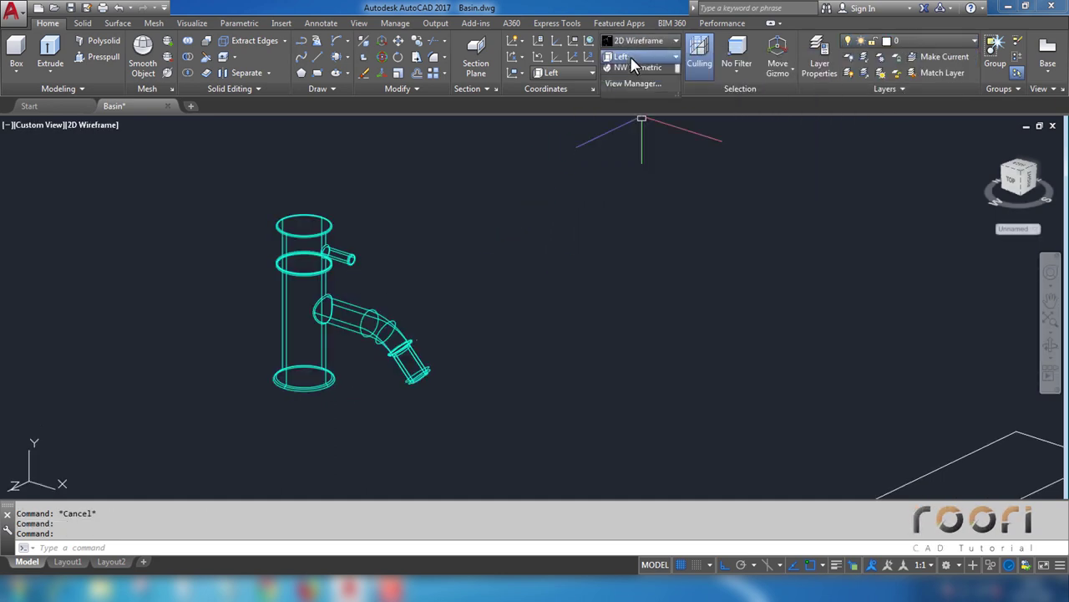
{"action": "left_click", "coordinate": [630, 56]}
{"action": "left_click", "coordinate": [627, 74]}
{"action": "type", "text": "M"}
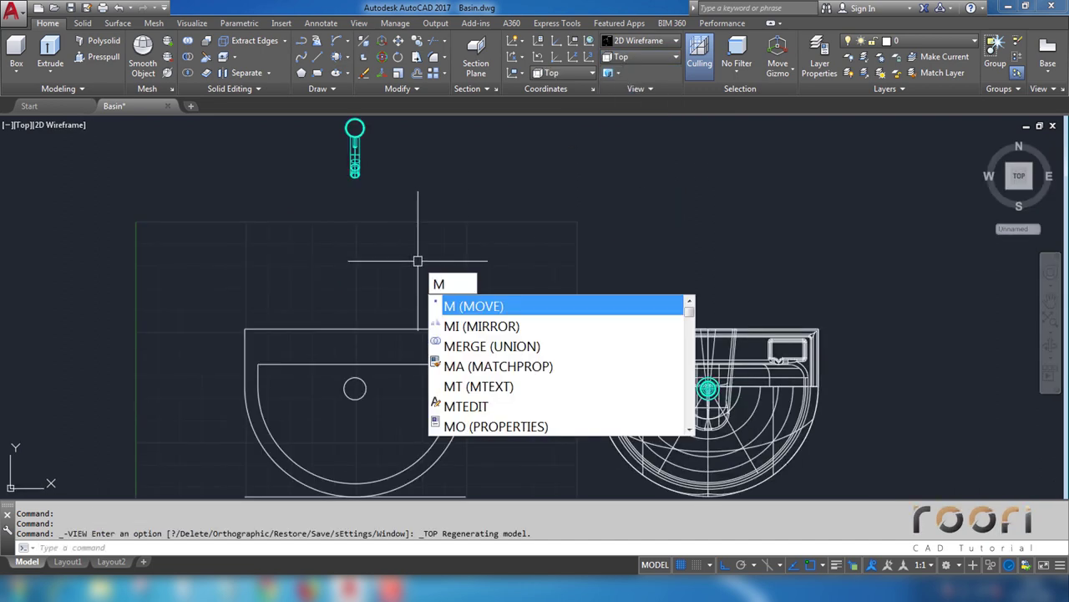
Step: Move the faucet by 50 and then 800 units onto the basin's rear deck
{"action": "key", "text": "Return"}
{"action": "left_click", "coordinate": [356, 130]}
{"action": "key", "text": "Return"}
{"action": "left_click", "coordinate": [387, 152]}
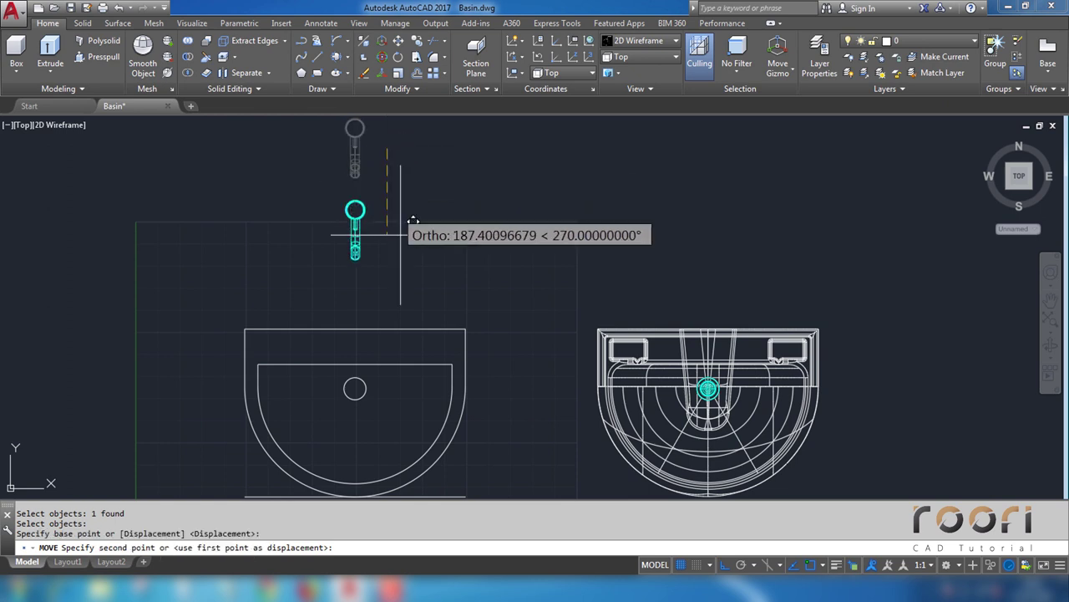
{"action": "type", "text": "500"}
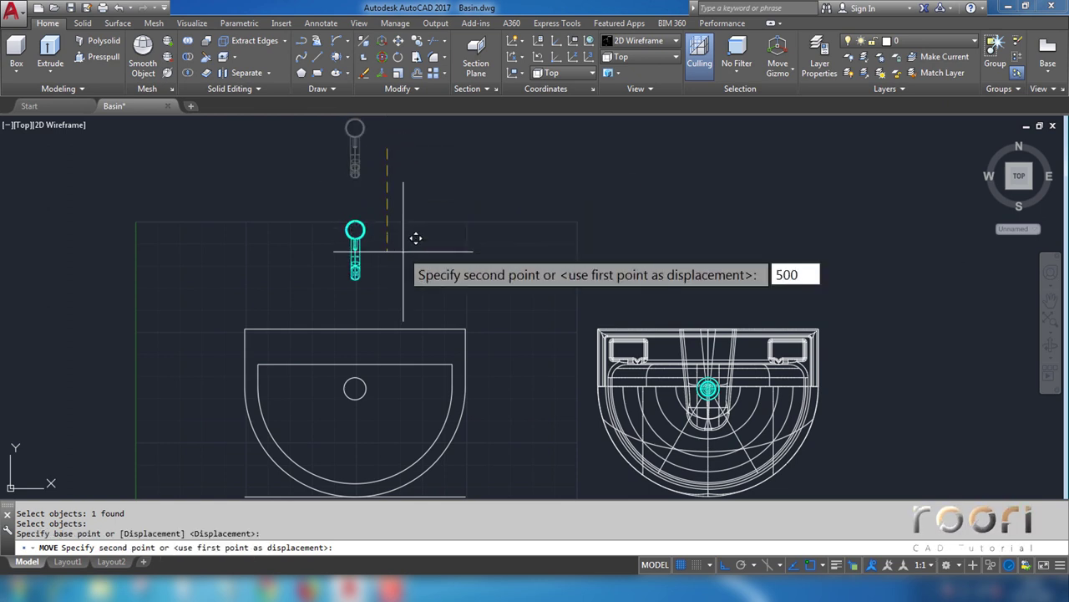
{"action": "key", "text": "Return"}
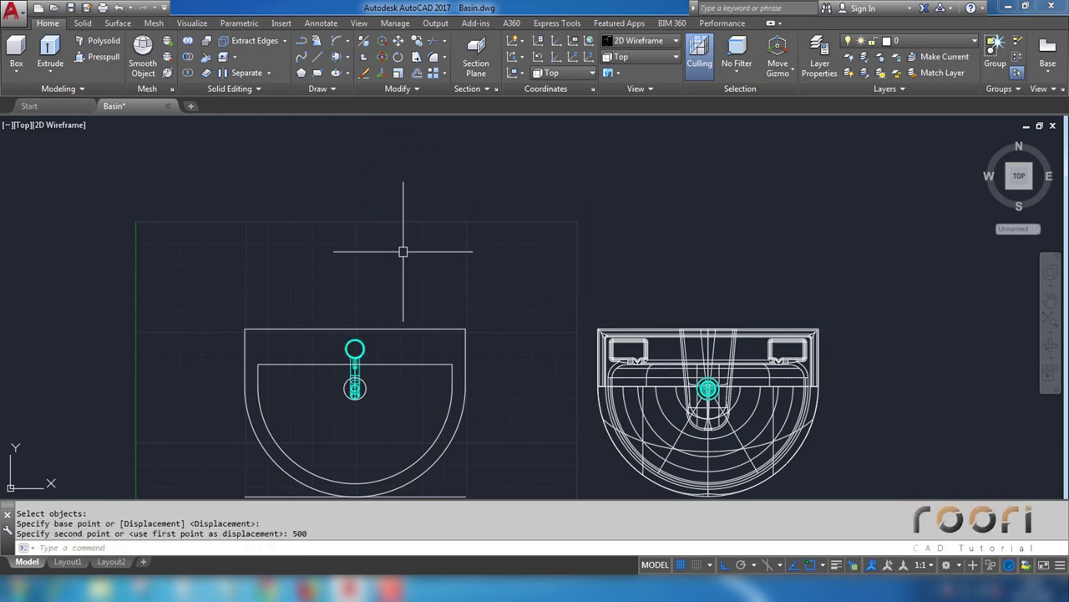
{"action": "type", "text": "M"}
{"action": "key", "text": "Return"}
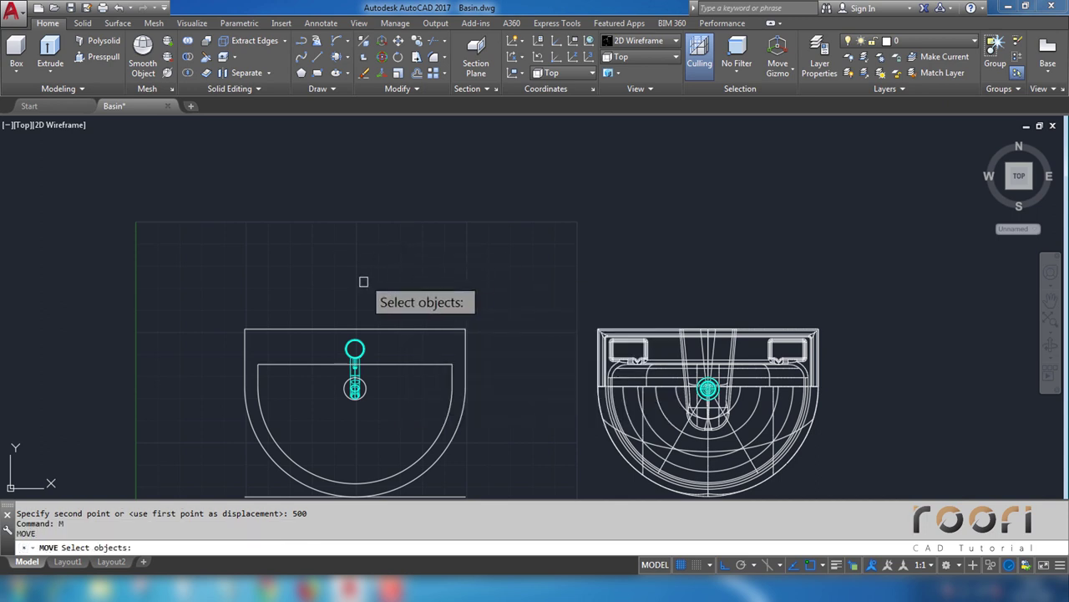
{"action": "left_click", "coordinate": [355, 350]}
{"action": "key", "text": "Return"}
{"action": "left_click", "coordinate": [336, 255]}
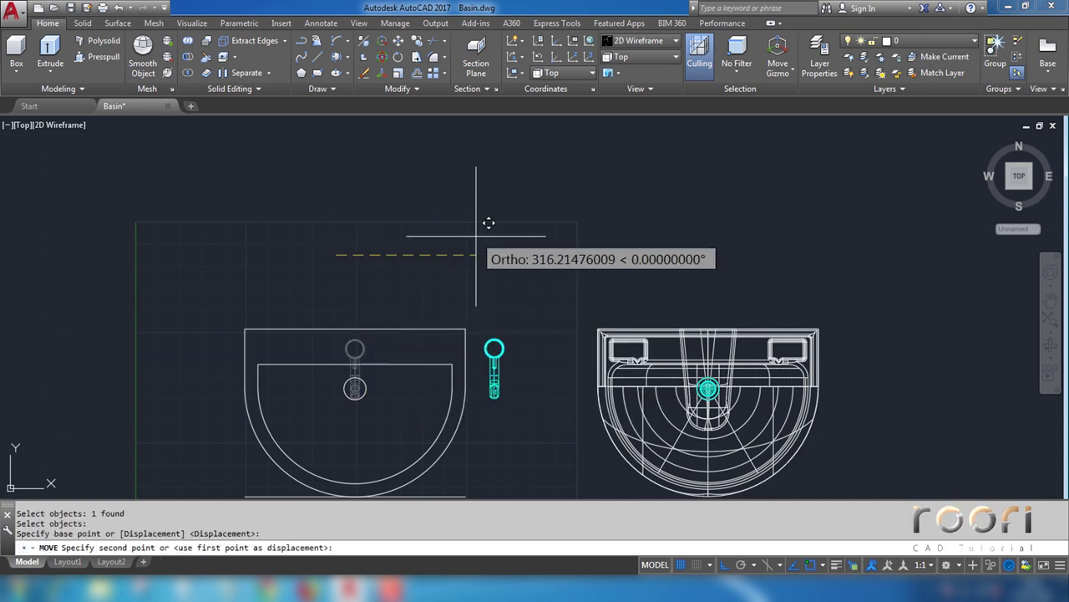
{"action": "type", "text": "800"}
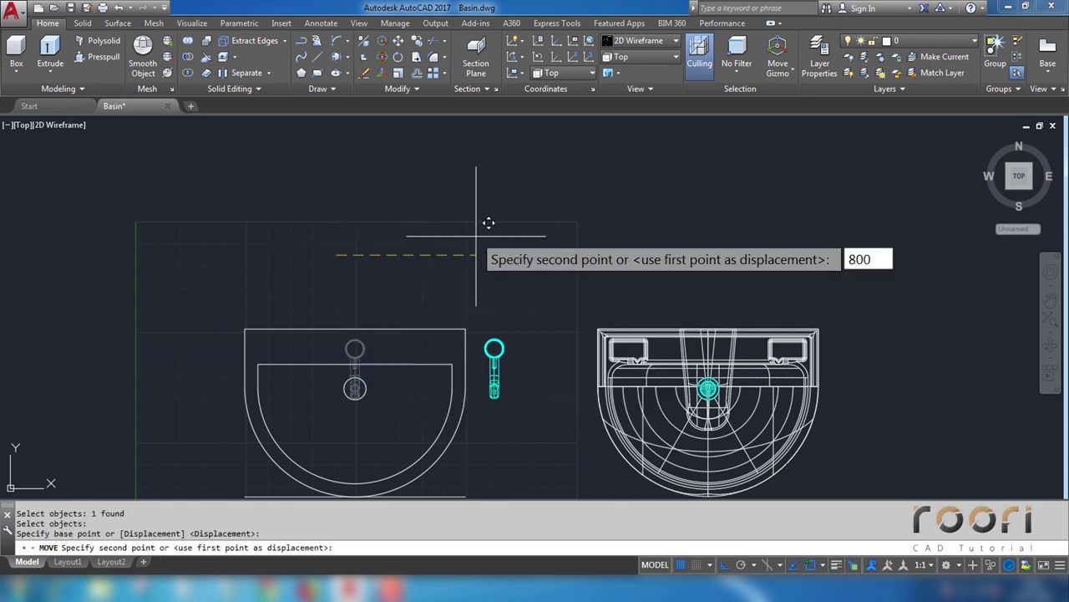
{"action": "key", "text": "Return"}
Step: Delete the spare basin copy and move the remaining basin over the floor grid
{"action": "scroll", "coordinate": [480, 221], "scroll_direction": "down", "scroll_amount": 2}
{"action": "left_click", "coordinate": [496, 408]}
{"action": "left_click", "coordinate": [290, 242]}
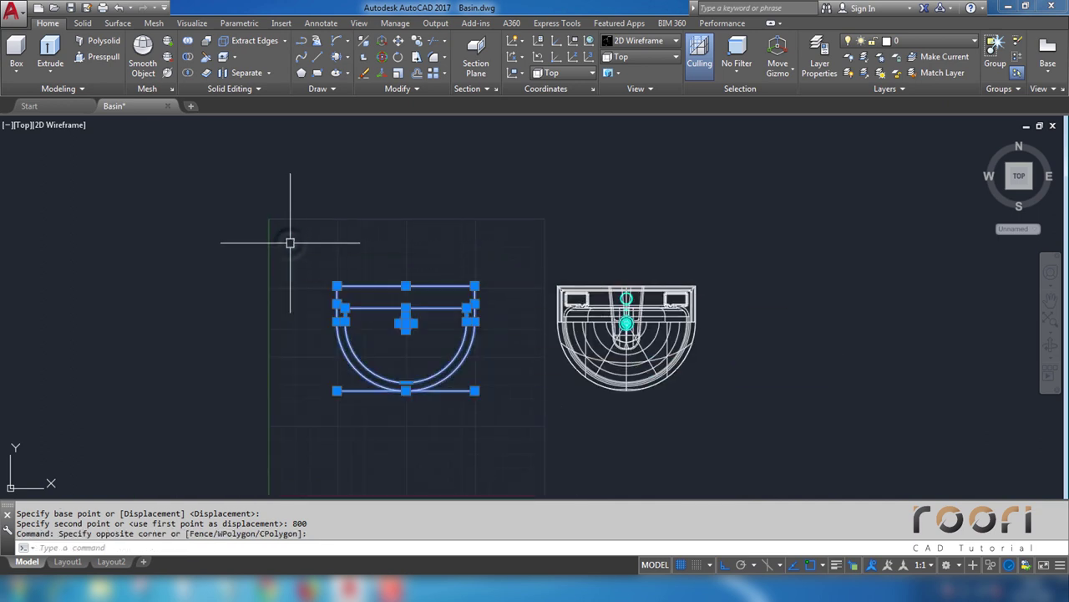
{"action": "key", "text": "Delete"}
{"action": "type", "text": "M"}
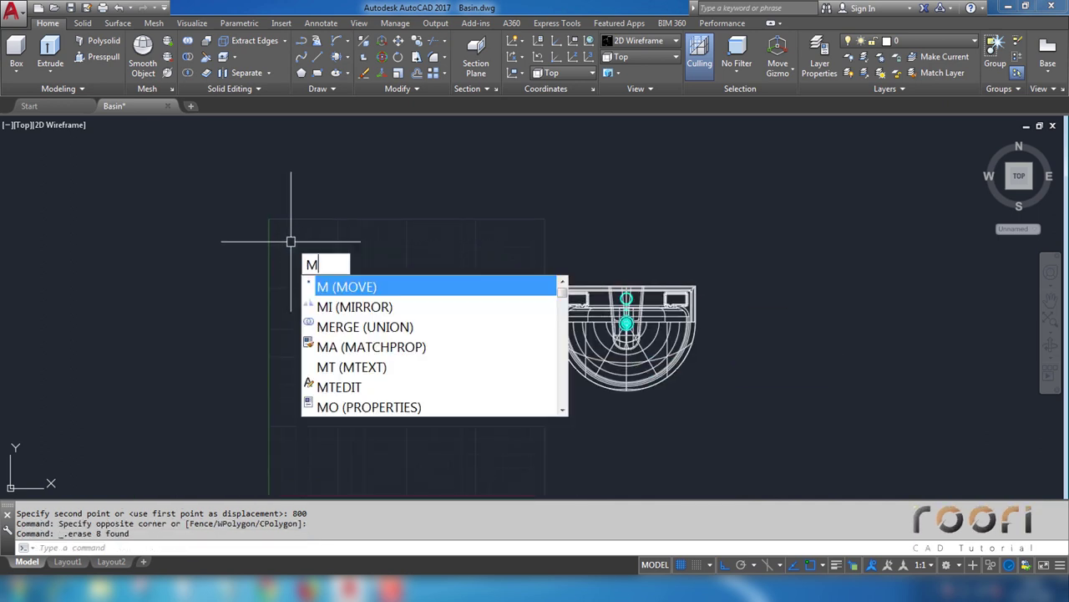
{"action": "key", "text": "Return"}
{"action": "left_click", "coordinate": [713, 393]}
{"action": "left_click", "coordinate": [505, 211]}
{"action": "key", "text": "Return"}
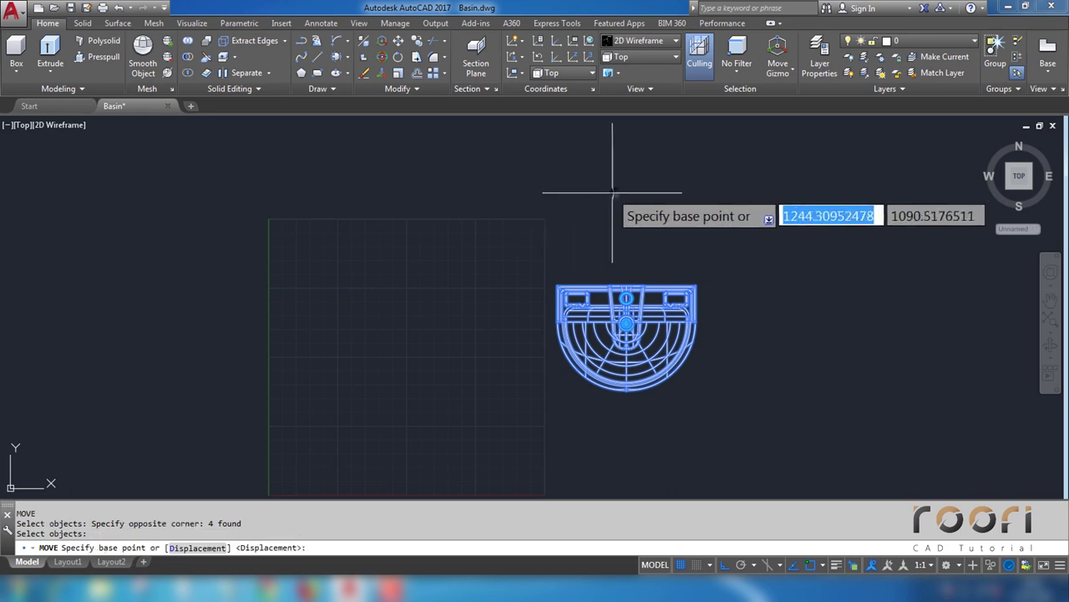
{"action": "left_click", "coordinate": [612, 193]}
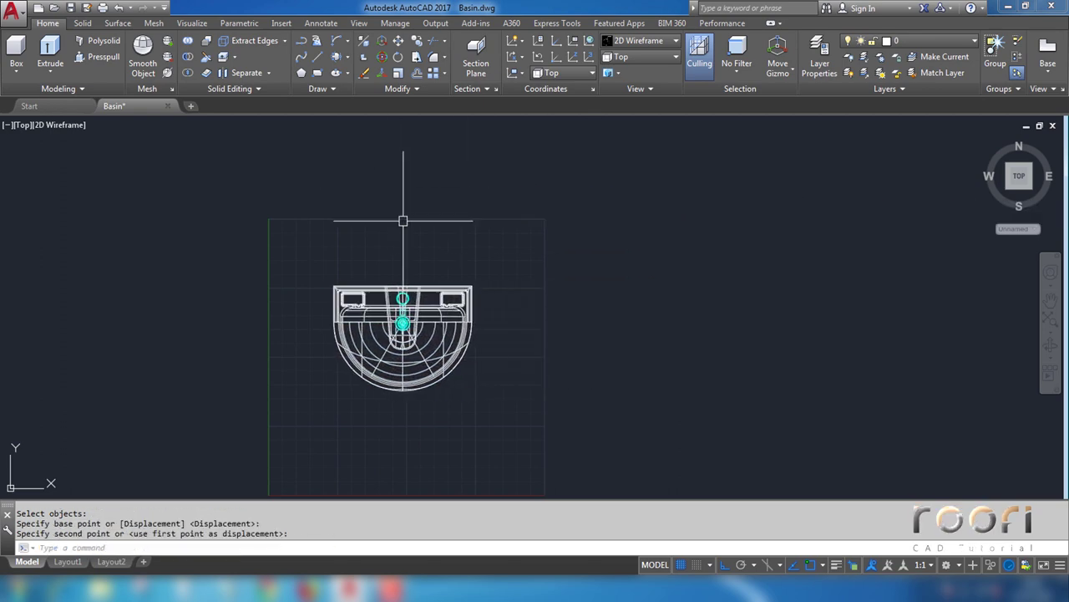
{"action": "mouse_move", "coordinate": [403, 169]}
{"action": "middle_mouse_down"}
{"action": "mouse_move", "coordinate": [381, 375]}
{"action": "mouse_move", "coordinate": [478, 330]}
{"action": "mouse_move", "coordinate": [410, 282]}
{"action": "middle_mouse_up"}
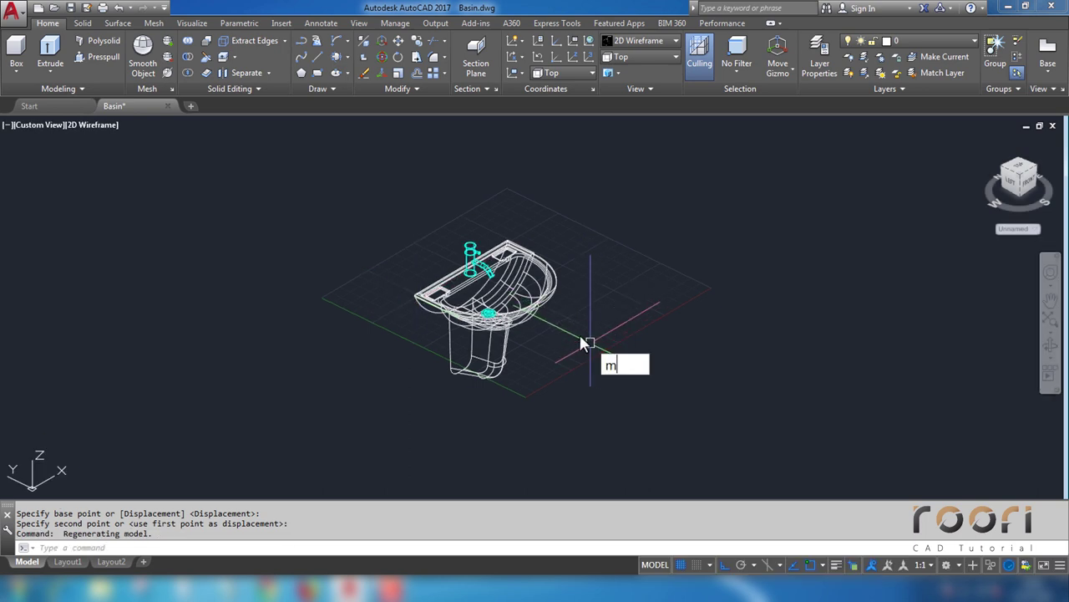
Step: Raise the basin upward along Z in two moves
{"action": "key", "text": "Return"}
{"action": "left_click", "coordinate": [569, 426]}
{"action": "left_click", "coordinate": [398, 226]}
{"action": "key", "text": "Return"}
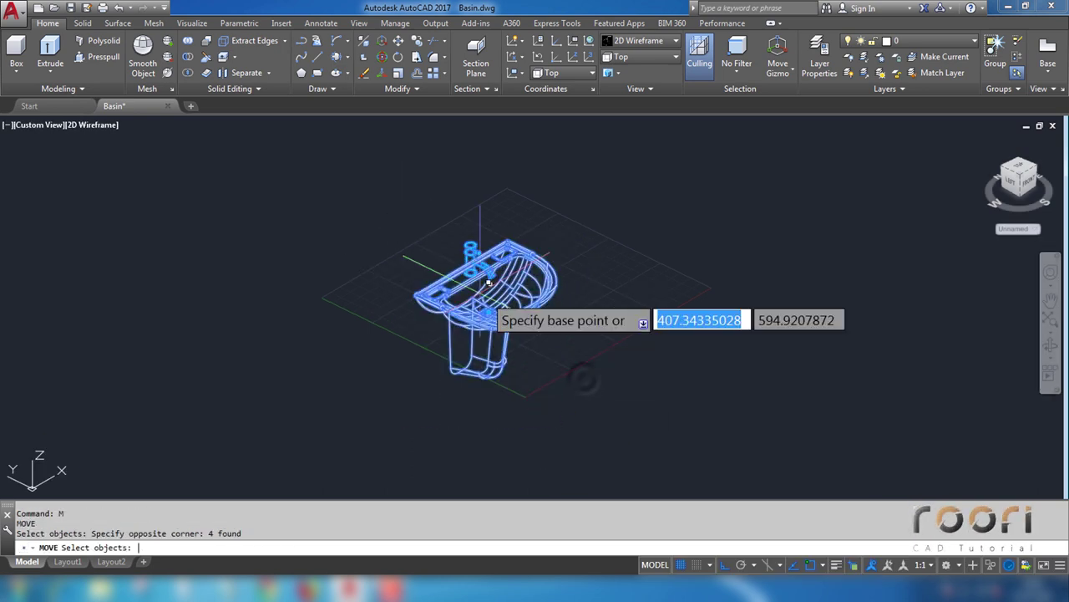
{"action": "left_click", "coordinate": [582, 376]}
{"action": "left_click", "coordinate": [576, 272]}
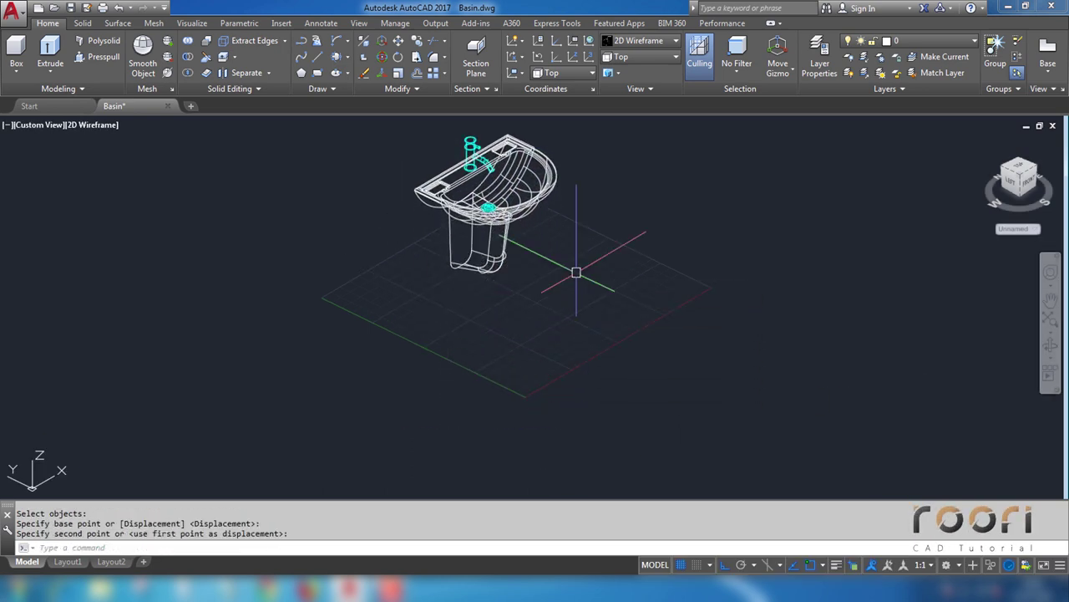
{"action": "mouse_move", "coordinate": [551, 251]}
{"action": "middle_mouse_down", "text": "shift"}
{"action": "mouse_move", "coordinate": [556, 242]}
{"action": "mouse_move", "coordinate": [470, 356]}
{"action": "middle_mouse_up", "text": "shift"}
{"action": "type", "text": "m"}
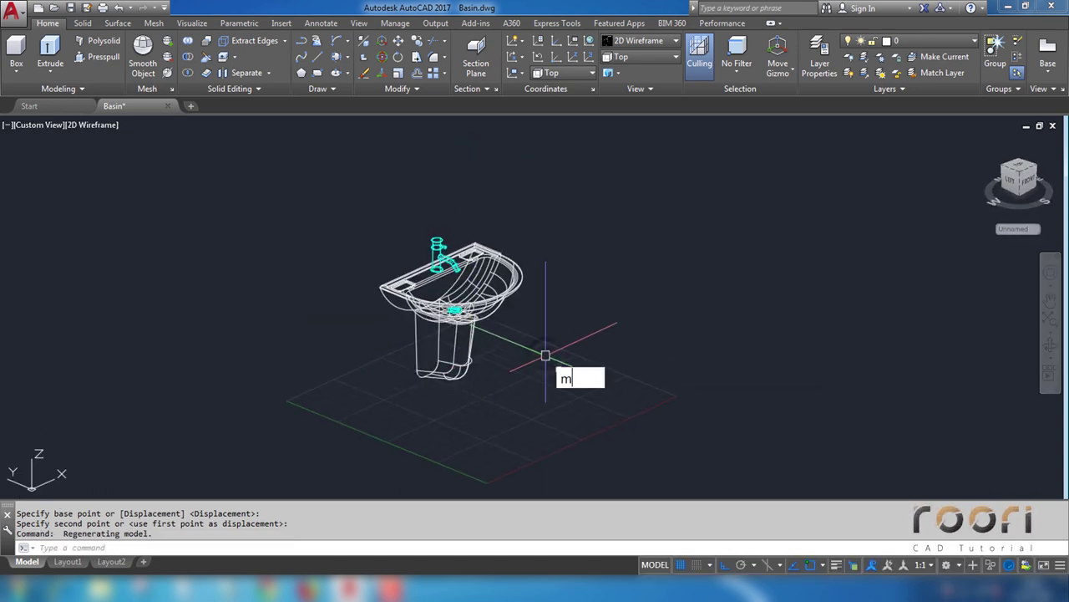
{"action": "key", "text": "Return"}
{"action": "left_click", "coordinate": [377, 226]}
{"action": "key", "text": "Return"}
{"action": "left_click", "coordinate": [571, 357]}
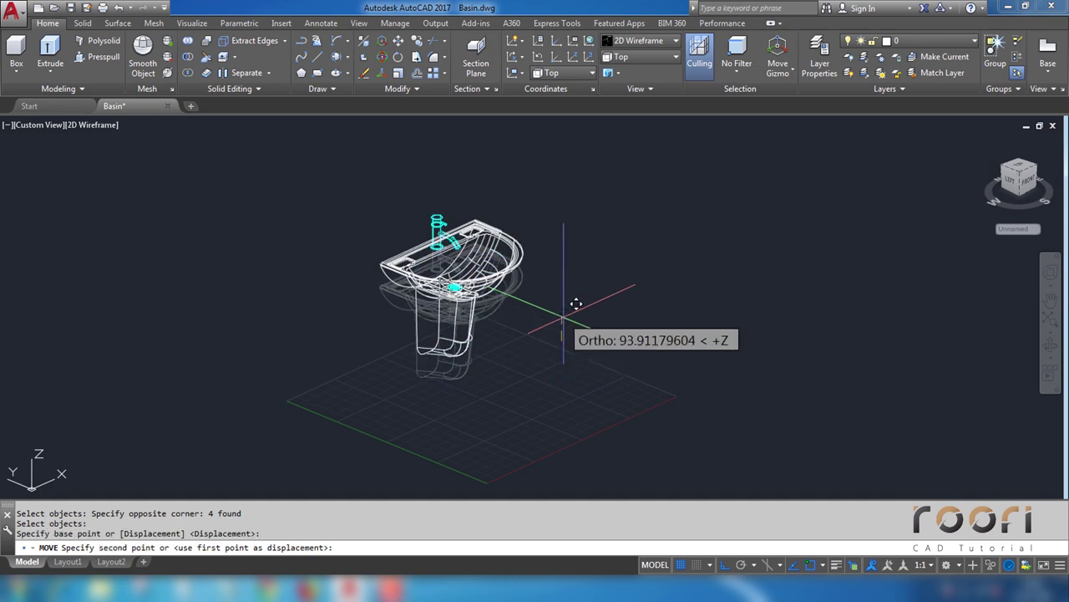
{"action": "left_click", "coordinate": [576, 303]}
{"action": "left_click", "coordinate": [651, 43]}
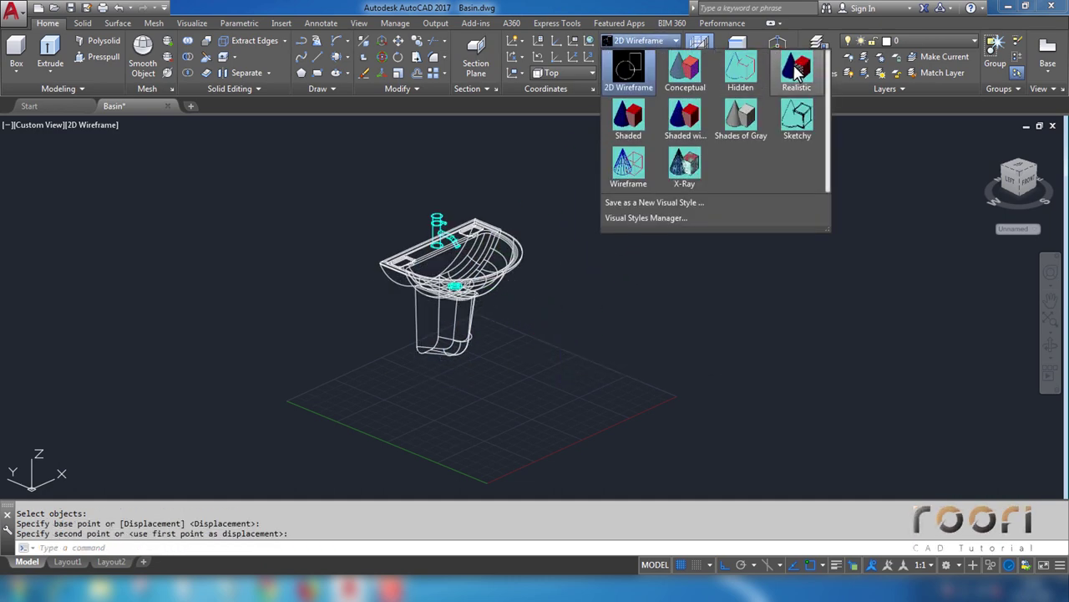
Step: Shade the basin and faucet in the Realistic style and orbit to a lower angle on the basin
{"action": "left_click", "coordinate": [795, 71]}
{"action": "mouse_move", "coordinate": [452, 318]}
{"action": "middle_mouse_down", "text": "shift"}
{"action": "mouse_move", "coordinate": [390, 375]}
{"action": "mouse_move", "coordinate": [365, 370]}
{"action": "mouse_move", "coordinate": [401, 332]}
{"action": "mouse_move", "coordinate": [499, 277]}
{"action": "mouse_move", "coordinate": [657, 234]}
{"action": "mouse_move", "coordinate": [537, 262]}
{"action": "mouse_move", "coordinate": [401, 219]}
{"action": "mouse_move", "coordinate": [342, 229]}
{"action": "mouse_move", "coordinate": [317, 214]}
{"action": "mouse_move", "coordinate": [280, 225]}
{"action": "mouse_move", "coordinate": [238, 267]}
{"action": "mouse_move", "coordinate": [308, 312]}
{"action": "mouse_move", "coordinate": [386, 318]}
{"action": "mouse_move", "coordinate": [435, 275]}
{"action": "middle_mouse_up", "text": "shift"}
{"action": "scroll", "coordinate": [419, 350], "scroll_direction": "up", "scroll_amount": 5}
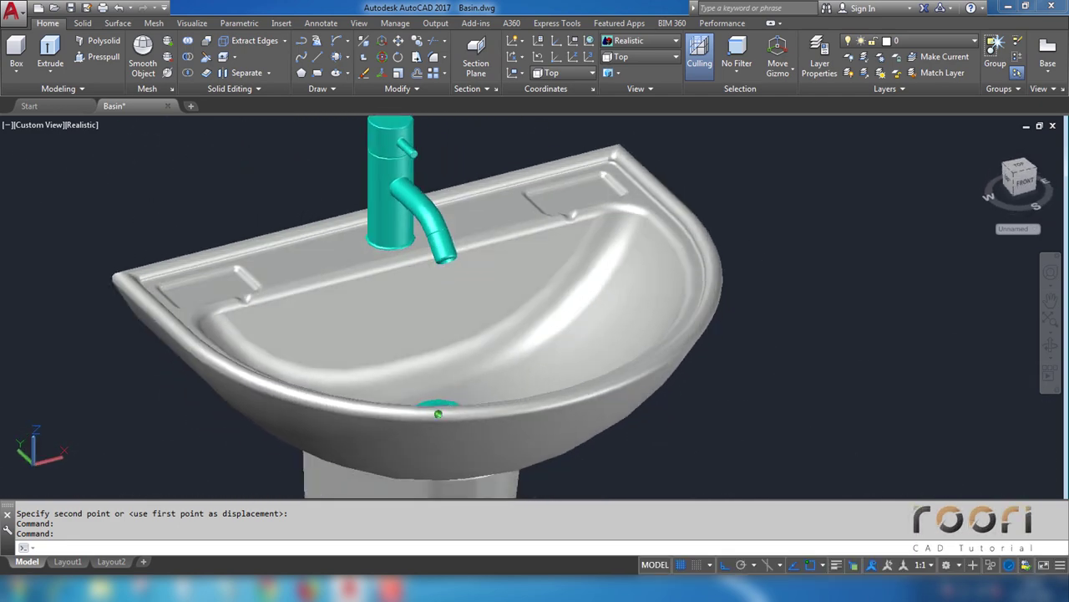
{"action": "scroll", "coordinate": [518, 326], "scroll_direction": "down", "scroll_amount": 1}
{"action": "scroll", "coordinate": [518, 326], "scroll_direction": "down", "scroll_amount": 1}
{"action": "scroll", "coordinate": [501, 351], "scroll_direction": "up", "scroll_amount": 2}
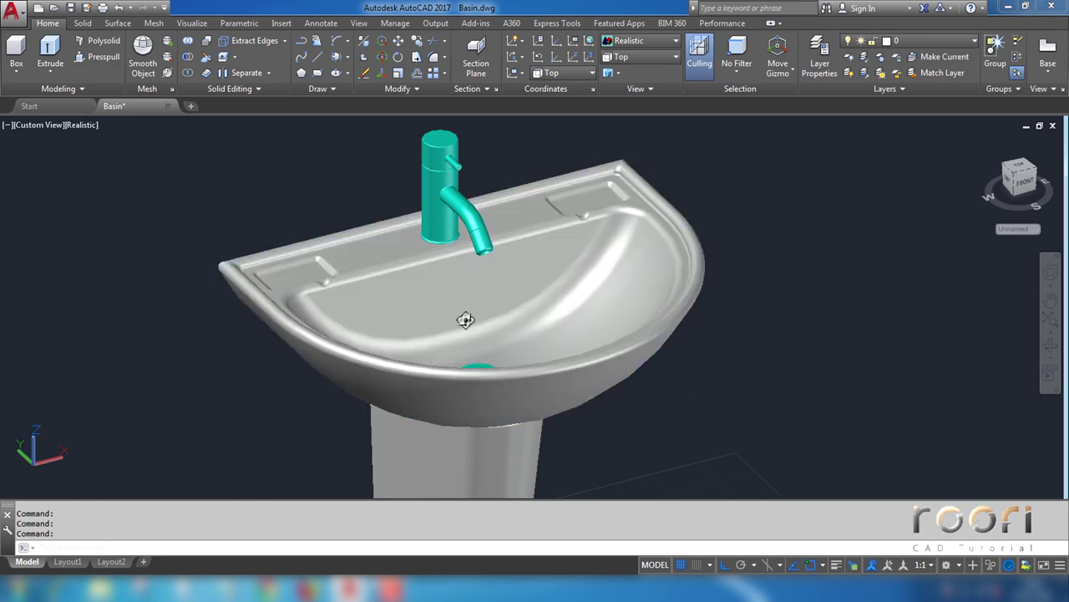
{"action": "mouse_move", "coordinate": [465, 319]}
{"action": "middle_mouse_down", "text": "shift"}
{"action": "mouse_move", "coordinate": [490, 231]}
{"action": "mouse_move", "coordinate": [556, 327]}
{"action": "mouse_move", "coordinate": [539, 328]}
{"action": "middle_mouse_up", "text": "shift"}
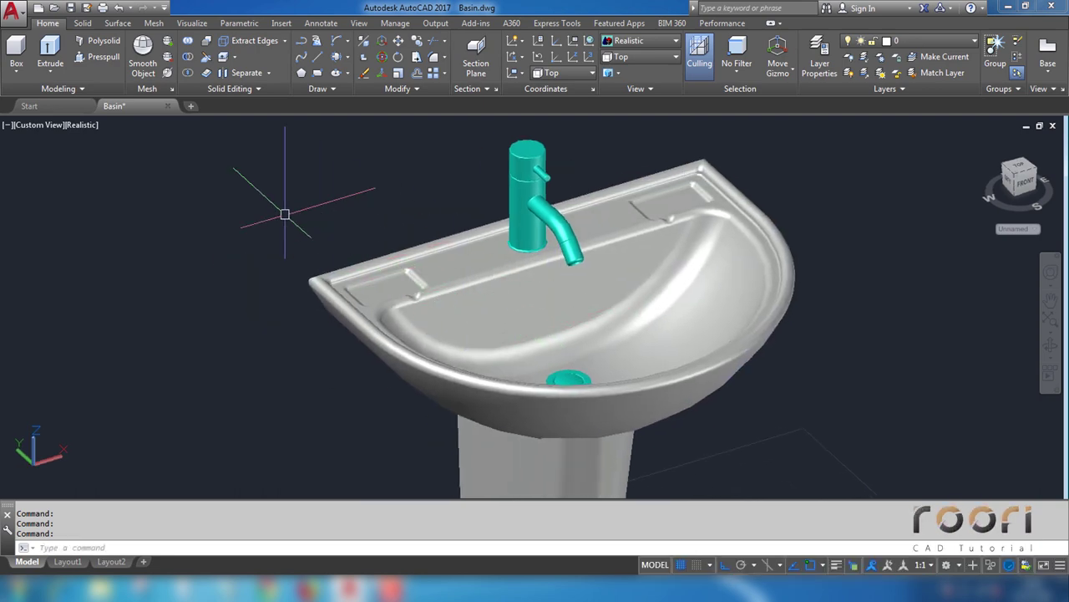
{"action": "left_click", "coordinate": [192, 23]}
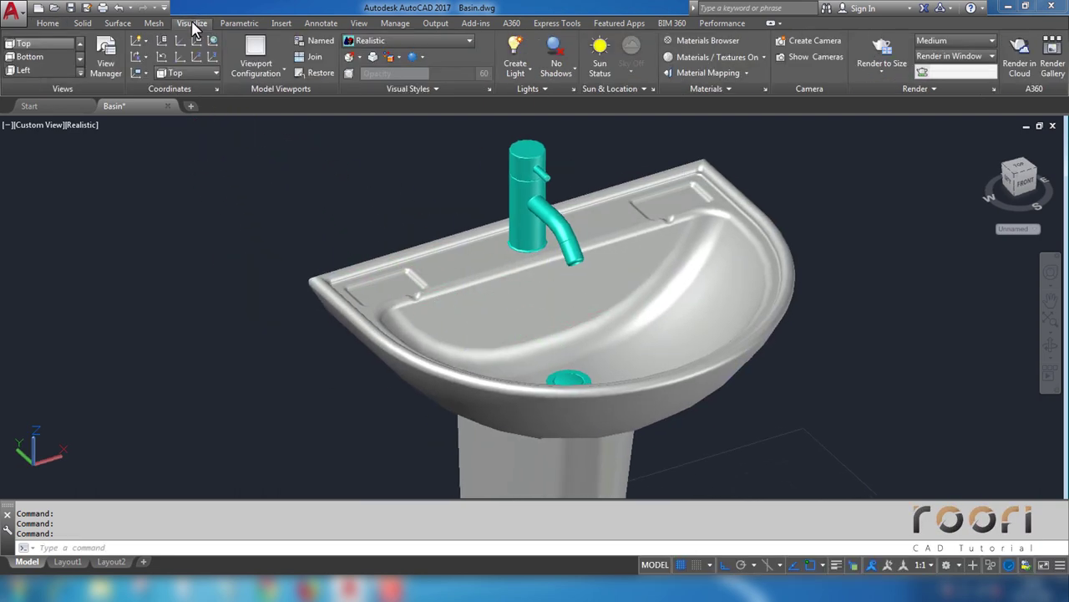
Step: Add the Aluminum Framed material from the Autodesk Library to the drawing's materials
{"action": "left_click", "coordinate": [700, 46]}
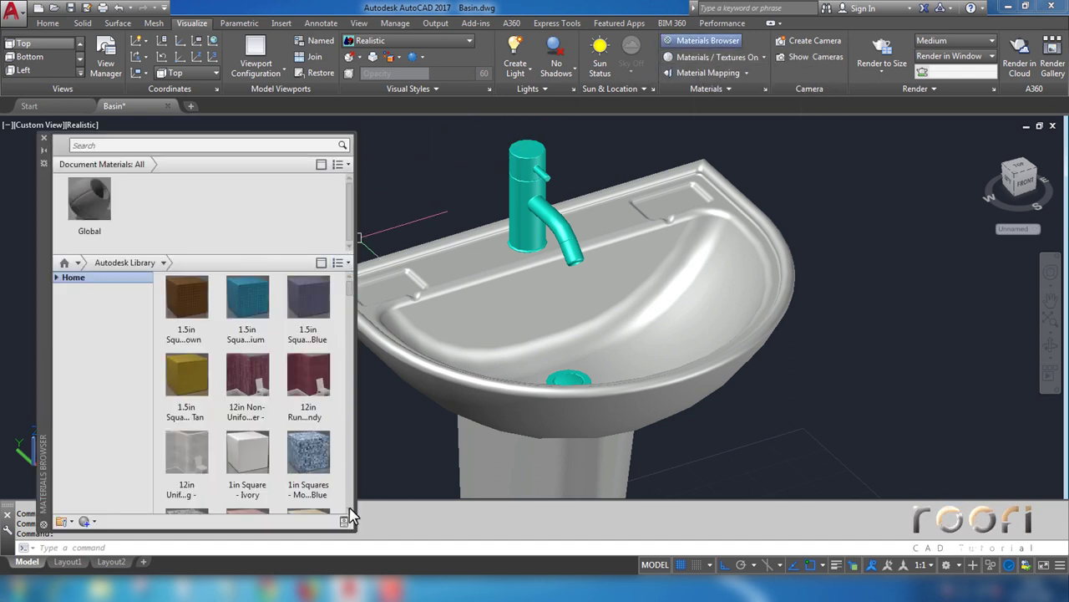
{"action": "scroll", "coordinate": [349, 518], "scroll_direction": "down", "scroll_amount": 1}
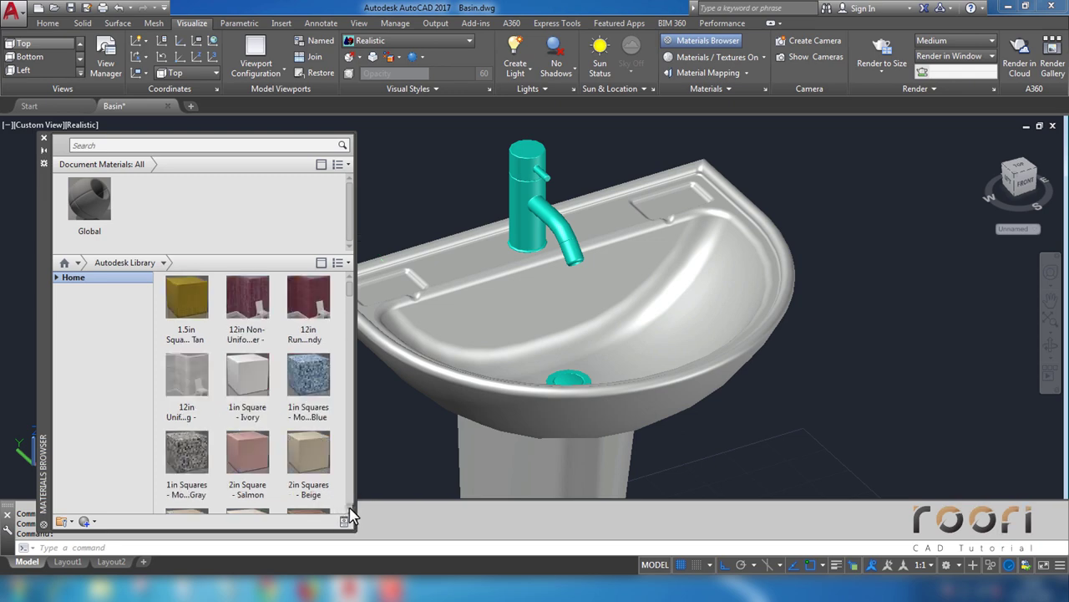
{"action": "scroll", "coordinate": [350, 515], "scroll_direction": "down", "scroll_amount": 3}
{"action": "scroll", "coordinate": [349, 515], "scroll_direction": "down", "scroll_amount": 3}
{"action": "scroll", "coordinate": [349, 516], "scroll_direction": "down", "scroll_amount": 3}
{"action": "scroll", "coordinate": [349, 515], "scroll_direction": "down", "scroll_amount": 3}
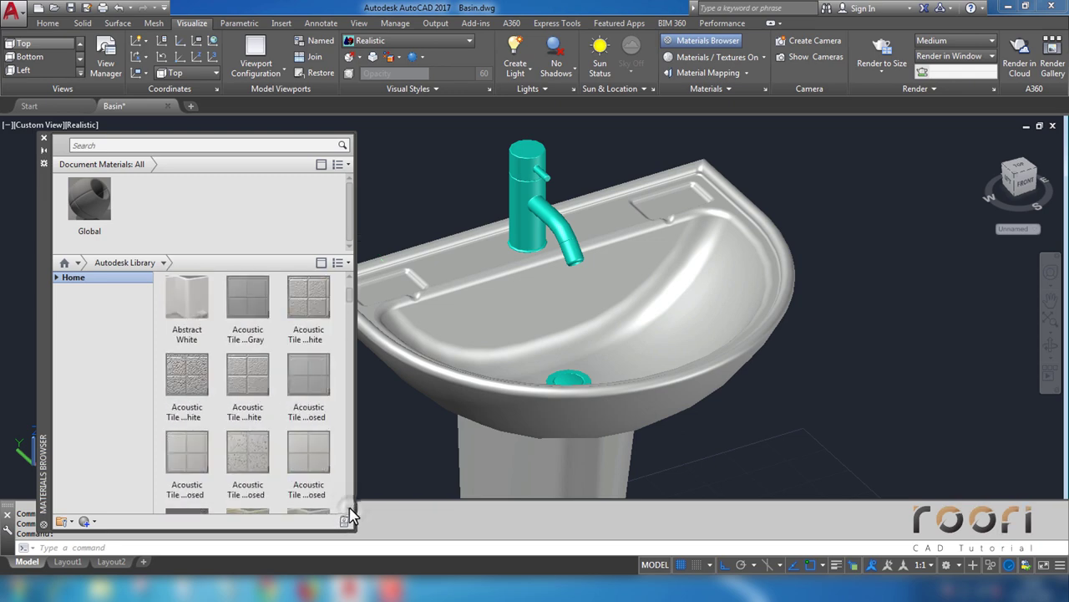
{"action": "scroll", "coordinate": [349, 515], "scroll_direction": "down", "scroll_amount": 3}
{"action": "scroll", "coordinate": [350, 516], "scroll_direction": "down", "scroll_amount": 3}
{"action": "scroll", "coordinate": [351, 516], "scroll_direction": "down", "scroll_amount": 1}
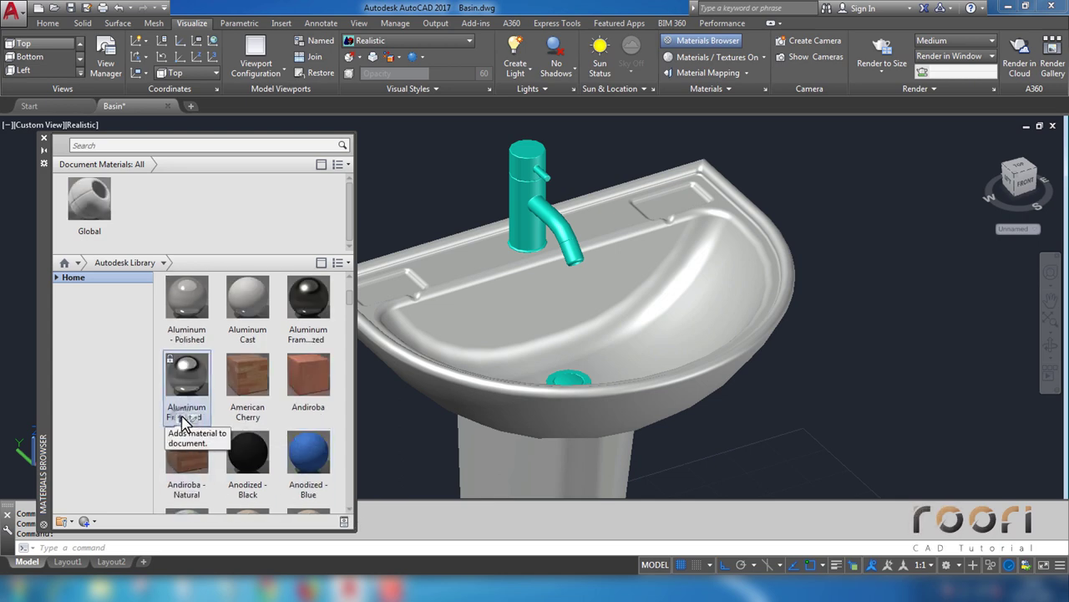
{"action": "left_click", "coordinate": [184, 422]}
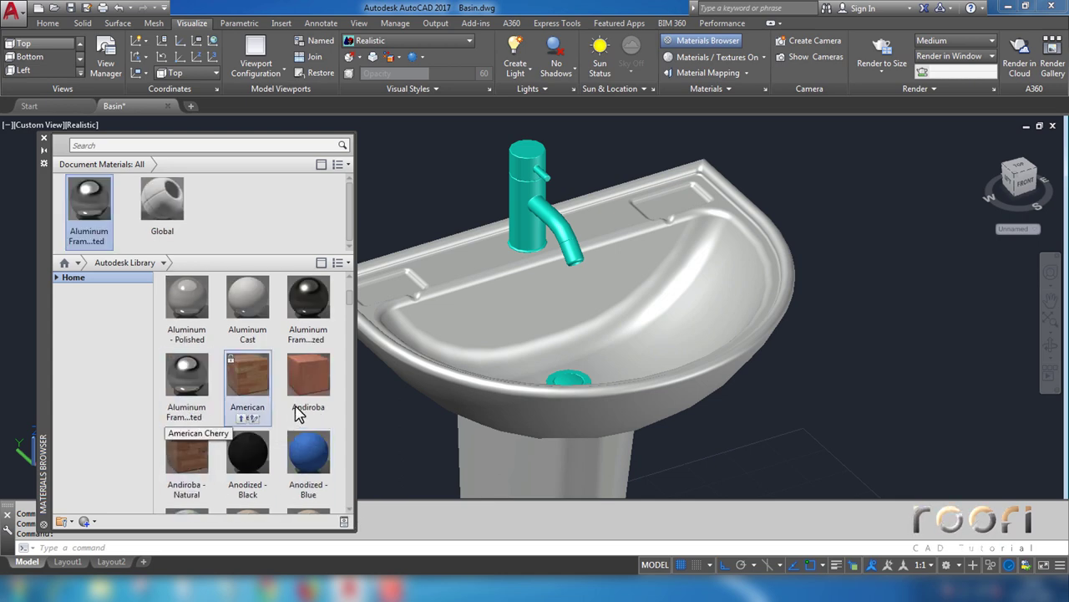
Step: Add the Ceramic material from further down the library to the drawing's materials
{"action": "scroll", "coordinate": [351, 516], "scroll_direction": "down", "scroll_amount": 3}
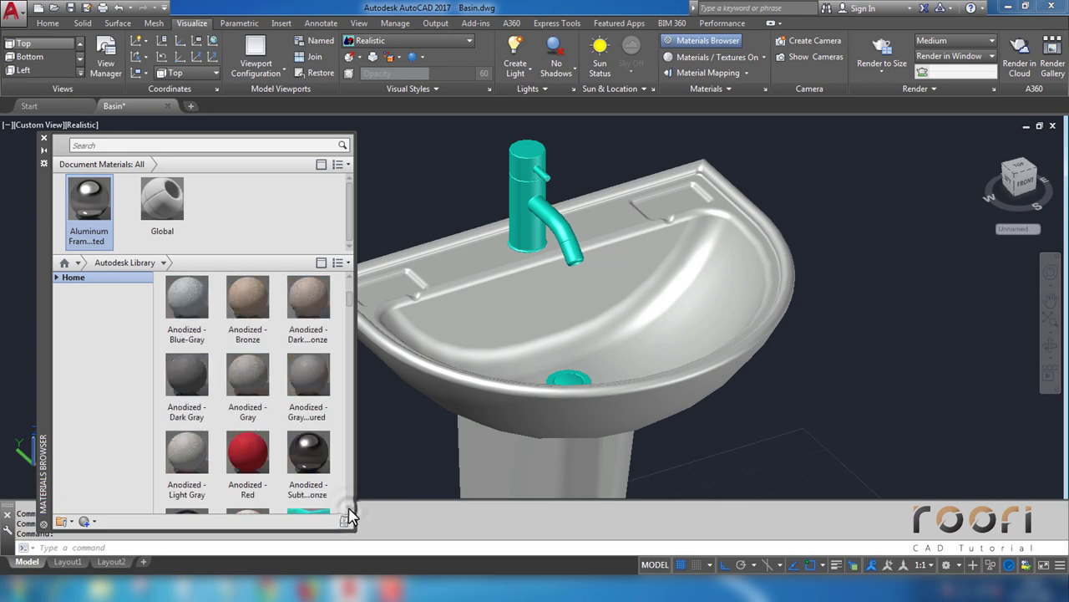
{"action": "scroll", "coordinate": [351, 515], "scroll_direction": "down", "scroll_amount": 2}
{"action": "scroll", "coordinate": [351, 515], "scroll_direction": "down", "scroll_amount": 2}
{"action": "scroll", "coordinate": [351, 516], "scroll_direction": "down", "scroll_amount": 2}
{"action": "scroll", "coordinate": [351, 516], "scroll_direction": "down", "scroll_amount": 2}
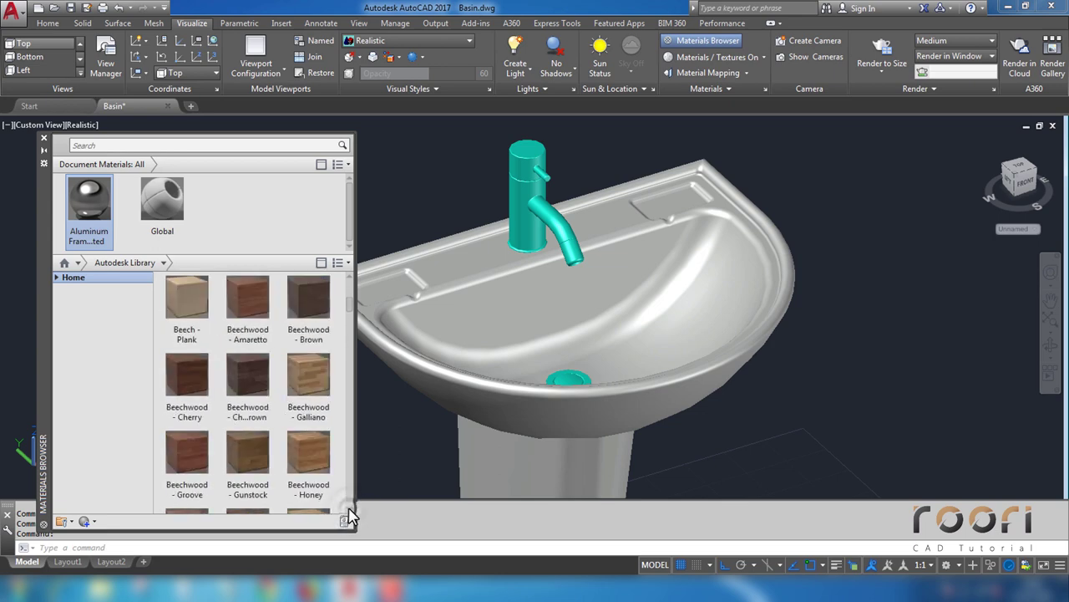
{"action": "scroll", "coordinate": [351, 516], "scroll_direction": "down", "scroll_amount": 2}
{"action": "scroll", "coordinate": [351, 516], "scroll_direction": "down", "scroll_amount": 2}
{"action": "scroll", "coordinate": [351, 515], "scroll_direction": "down", "scroll_amount": 2}
{"action": "scroll", "coordinate": [351, 515], "scroll_direction": "down", "scroll_amount": 2}
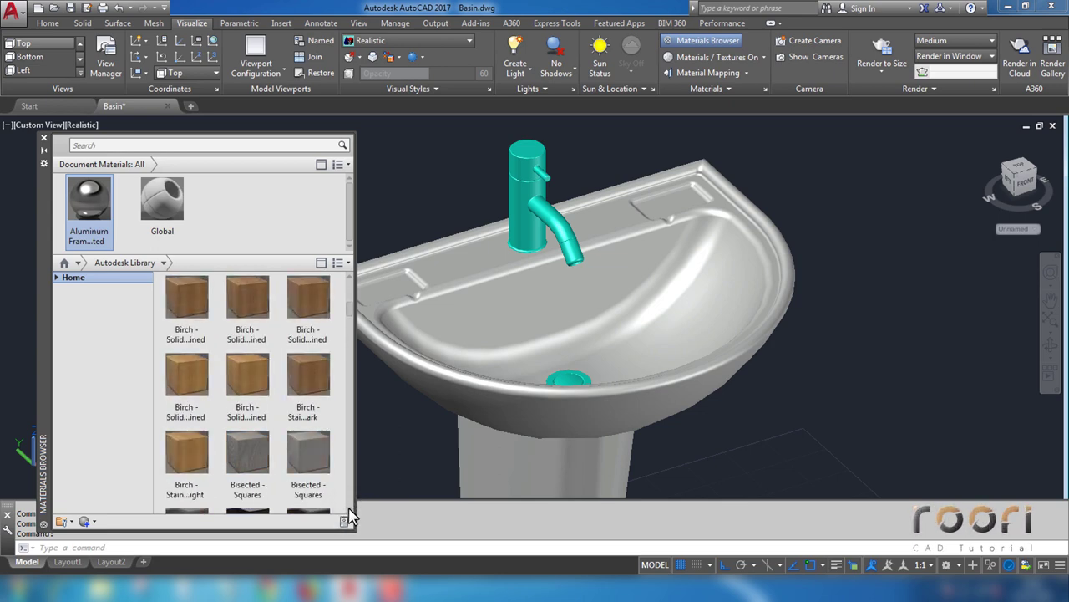
{"action": "scroll", "coordinate": [351, 515], "scroll_direction": "down", "scroll_amount": 2}
{"action": "scroll", "coordinate": [351, 515], "scroll_direction": "down", "scroll_amount": 2}
{"action": "scroll", "coordinate": [351, 516], "scroll_direction": "down", "scroll_amount": 2}
{"action": "scroll", "coordinate": [351, 516], "scroll_direction": "down", "scroll_amount": 2}
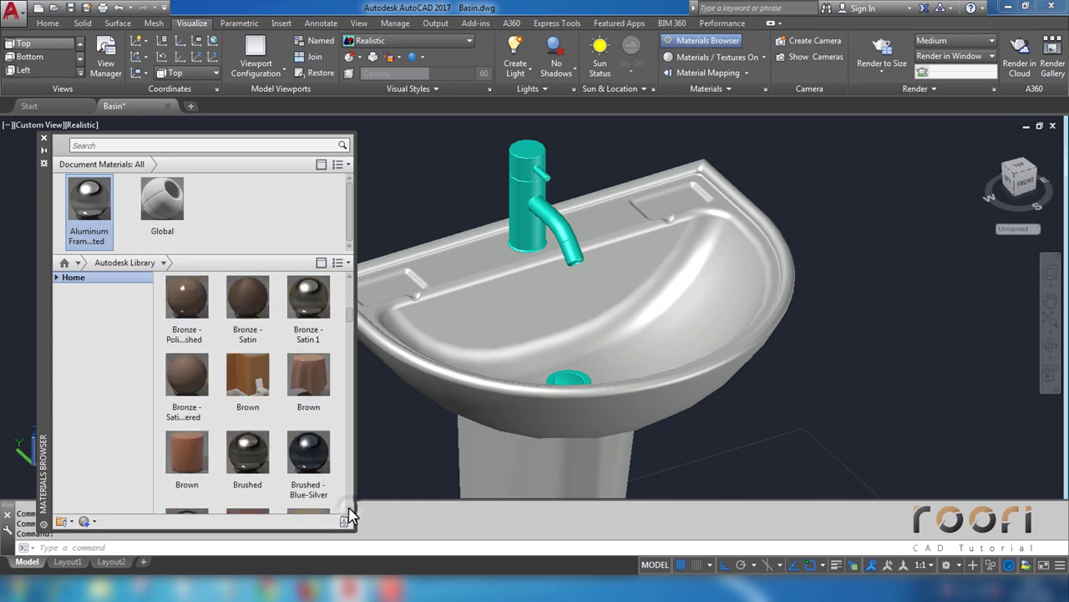
{"action": "scroll", "coordinate": [351, 515], "scroll_direction": "down", "scroll_amount": 2}
{"action": "scroll", "coordinate": [351, 515], "scroll_direction": "down", "scroll_amount": 2}
{"action": "scroll", "coordinate": [351, 516], "scroll_direction": "down", "scroll_amount": 2}
{"action": "scroll", "coordinate": [351, 516], "scroll_direction": "down", "scroll_amount": 1}
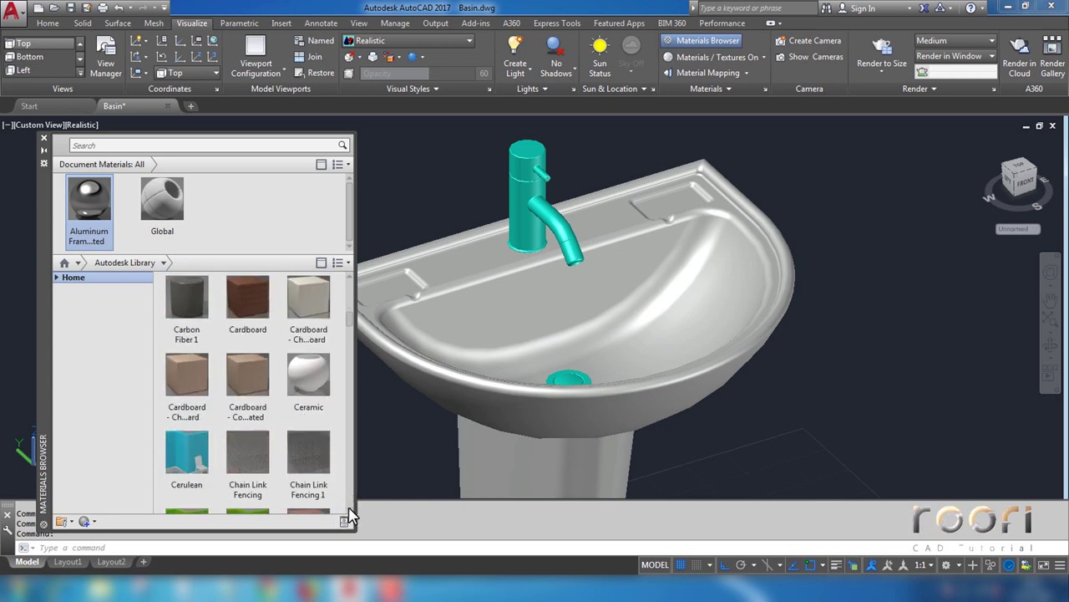
{"action": "left_click", "coordinate": [302, 419]}
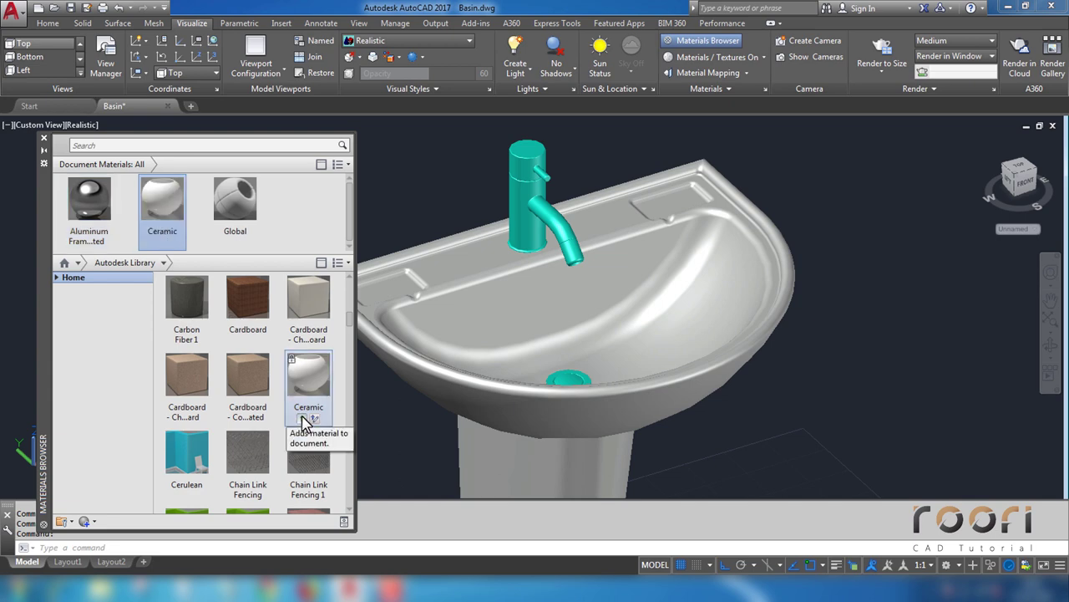
Step: Change the Ceramic material's colour to dark grey (luminance 32, RGB 82 82 82)
{"action": "left_click", "coordinate": [163, 245]}
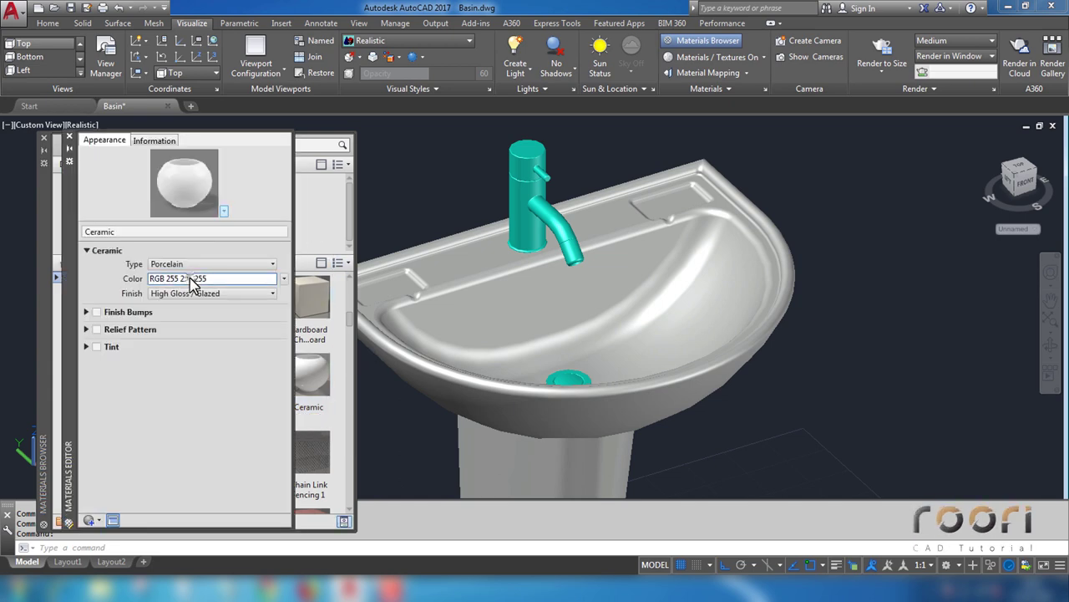
{"action": "left_click", "coordinate": [192, 284]}
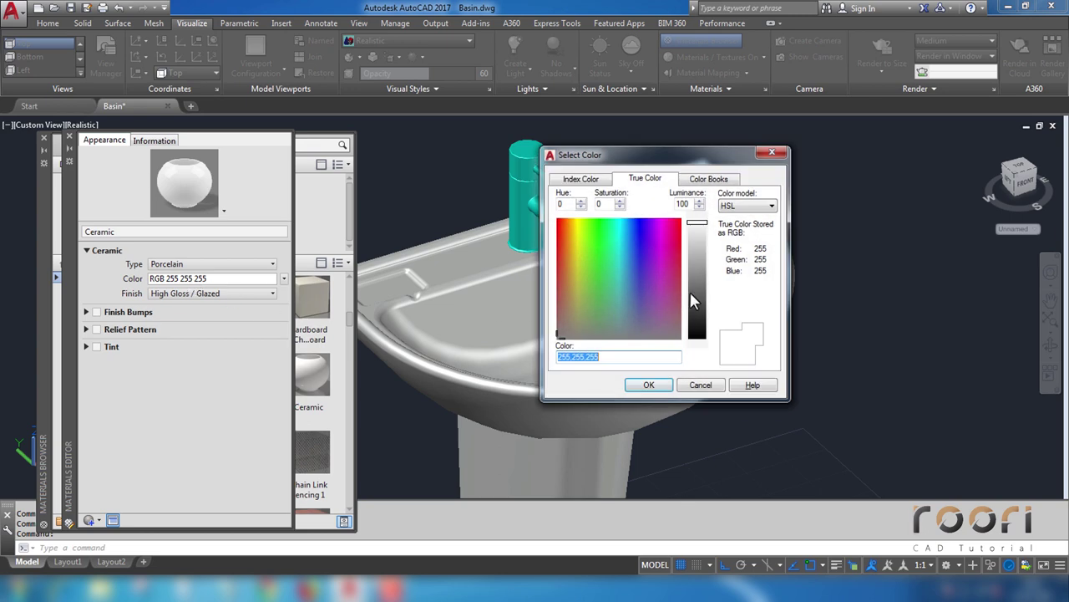
{"action": "left_click", "coordinate": [697, 296]}
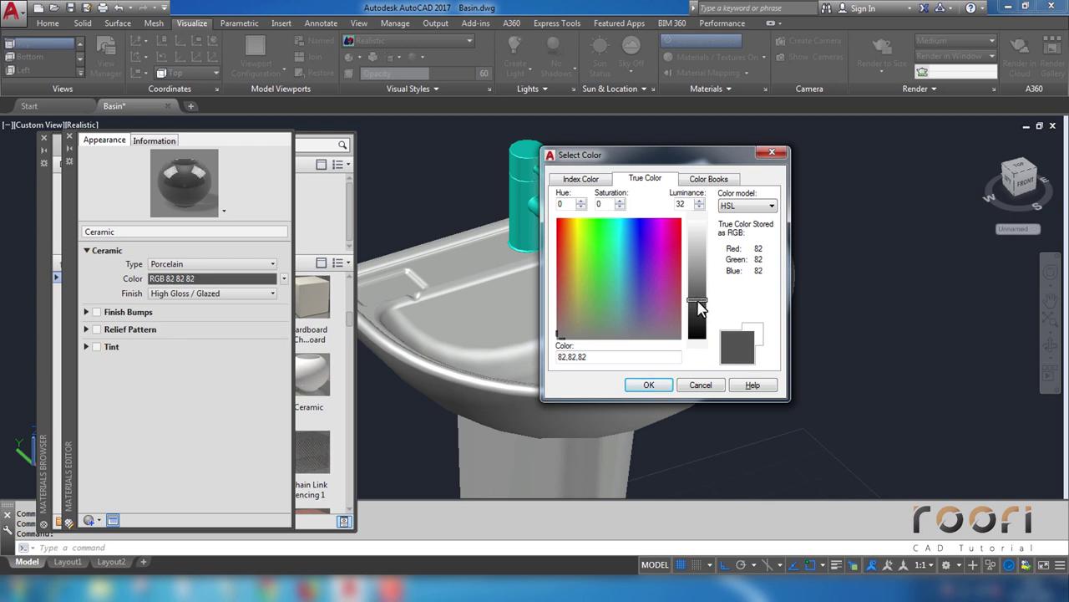
{"action": "left_click", "coordinate": [649, 386]}
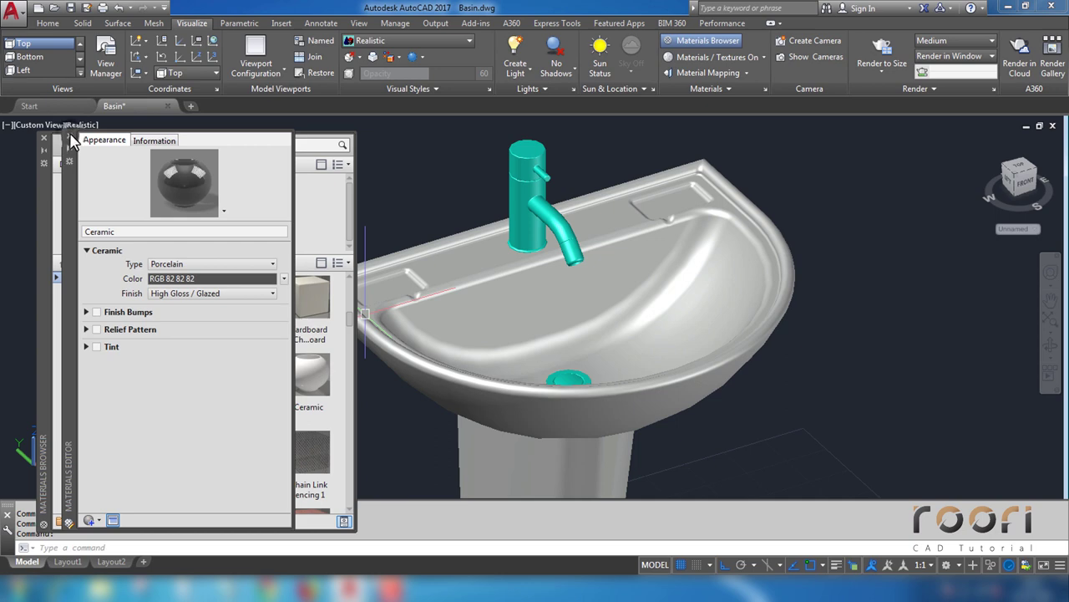
{"action": "left_click", "coordinate": [70, 135]}
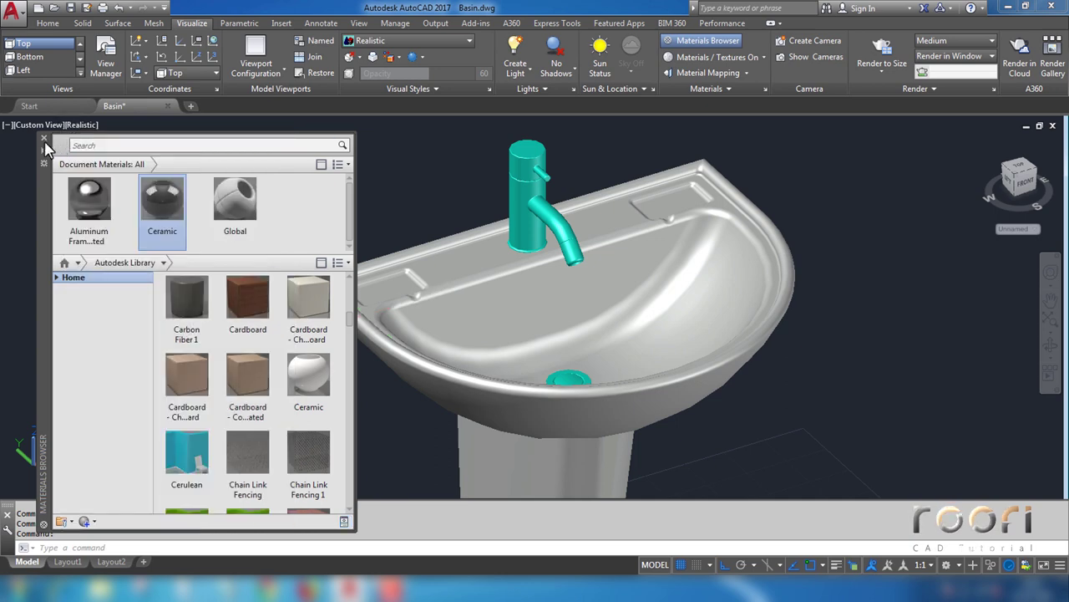
Step: Assign the Ceramic material to the basin and pedestal through Properties
{"action": "left_click", "coordinate": [461, 248]}
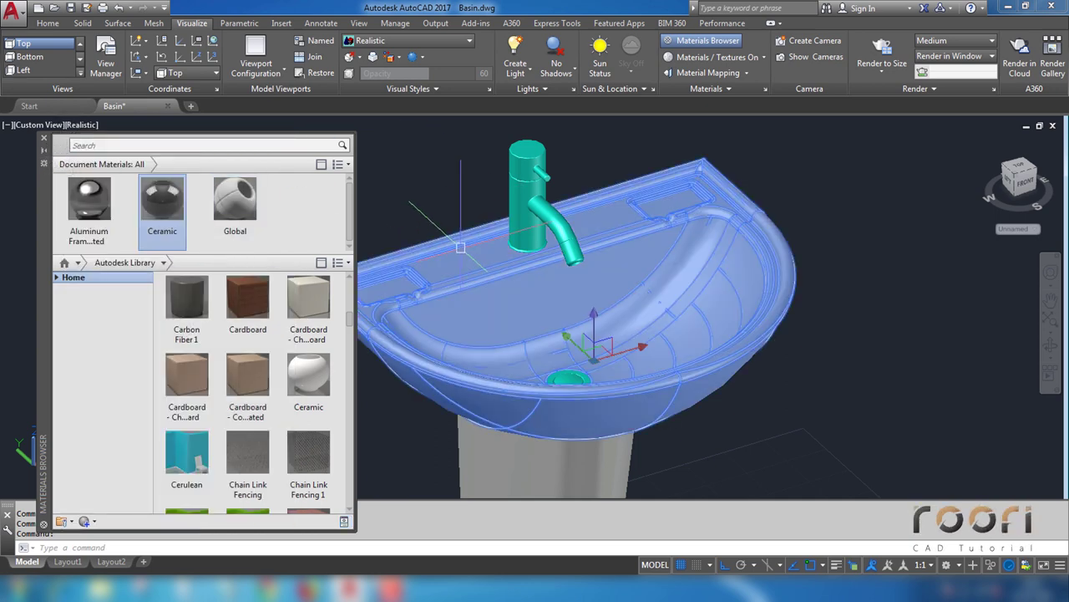
{"action": "left_click", "coordinate": [492, 465]}
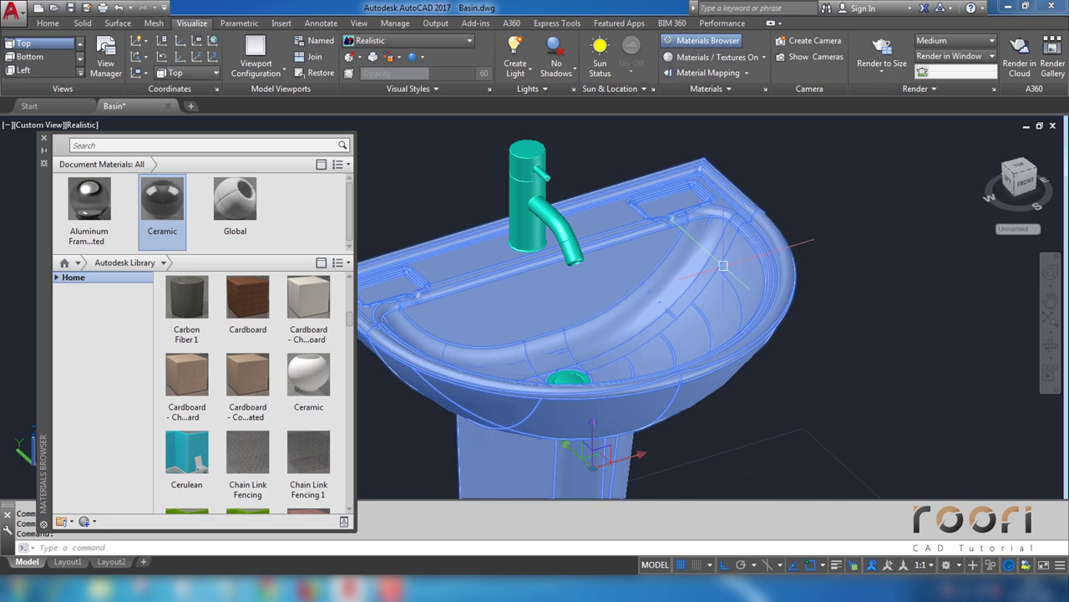
{"action": "right_click", "coordinate": [723, 265]}
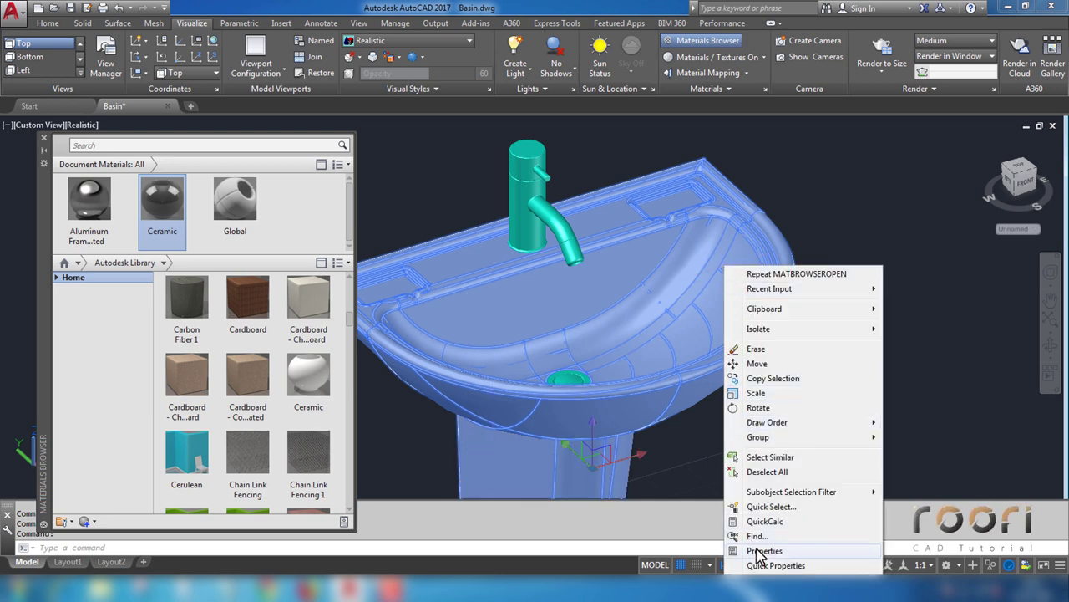
{"action": "left_click", "coordinate": [765, 550]}
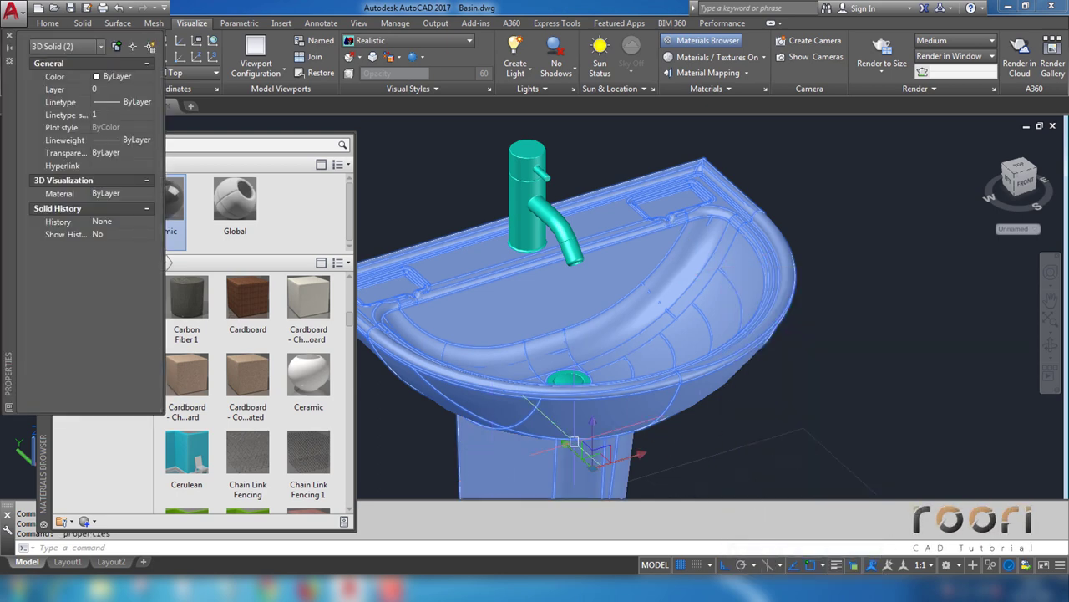
{"action": "left_click", "coordinate": [149, 198]}
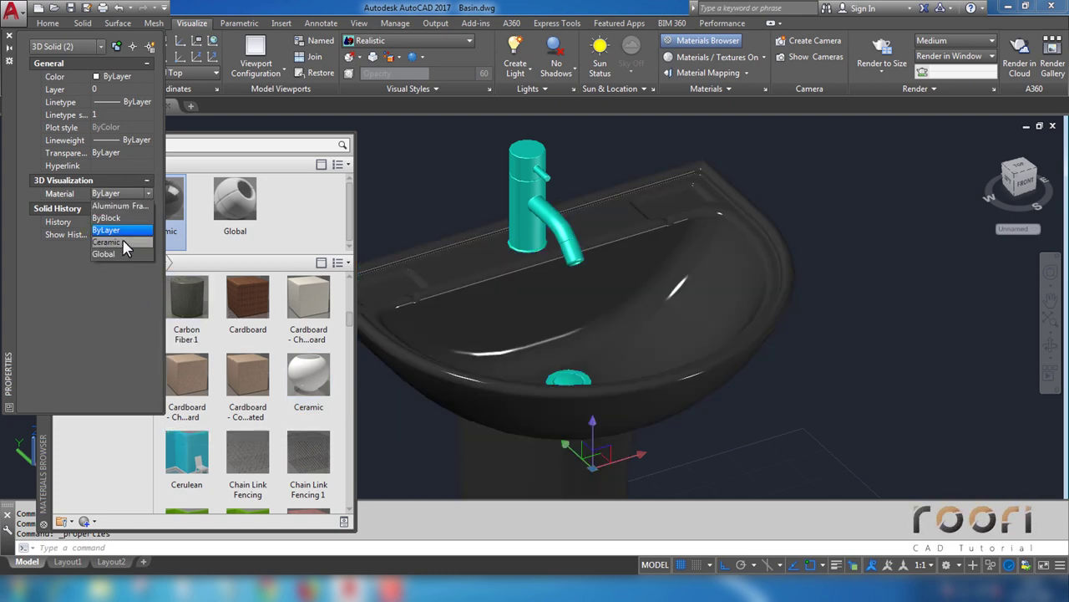
{"action": "left_click", "coordinate": [107, 242]}
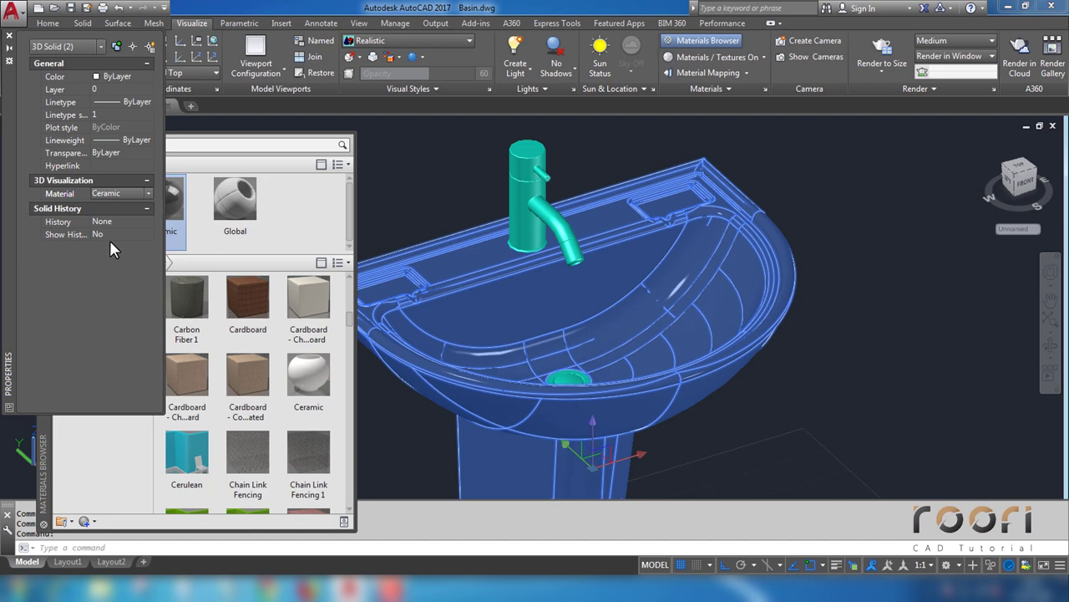
{"action": "key", "text": "Escape"}
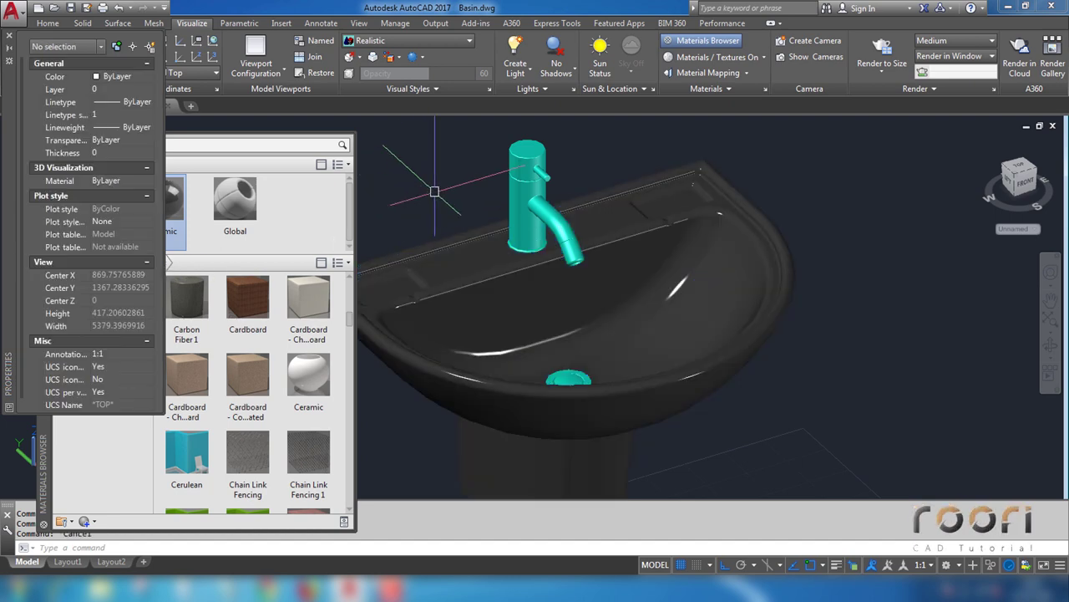
Step: Assign the Aluminum Frame - Painted White material to the faucet and drain
{"action": "left_click", "coordinate": [518, 161]}
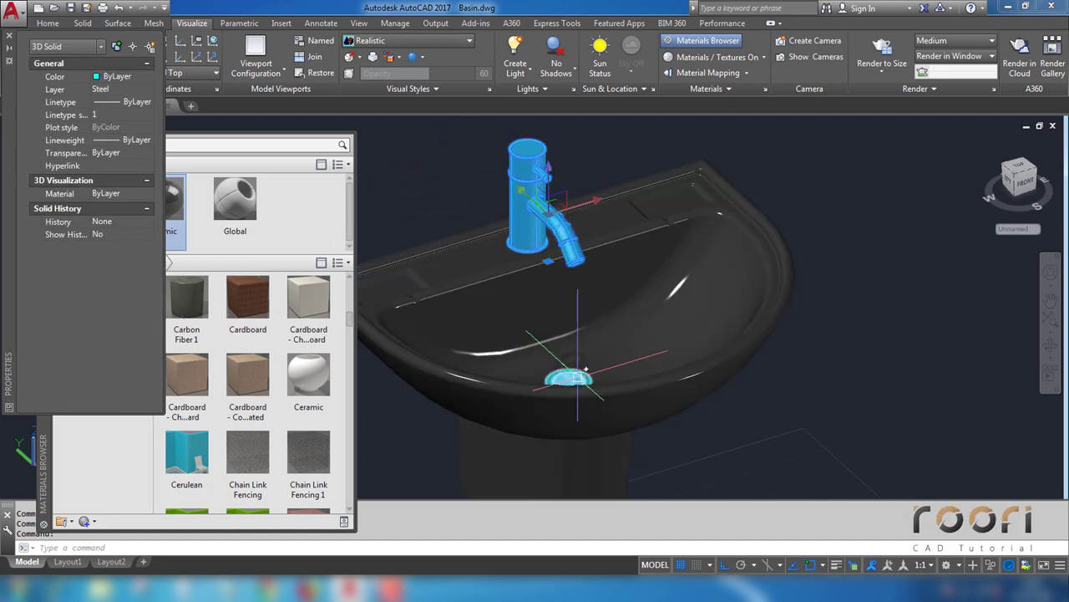
{"action": "left_click", "coordinate": [576, 374]}
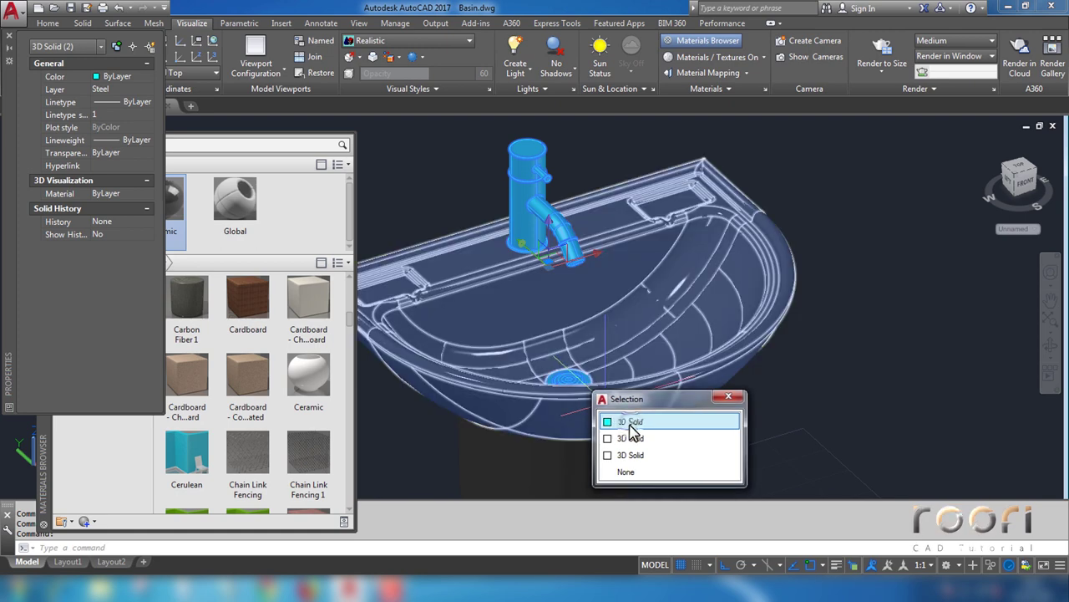
{"action": "left_click", "coordinate": [630, 438]}
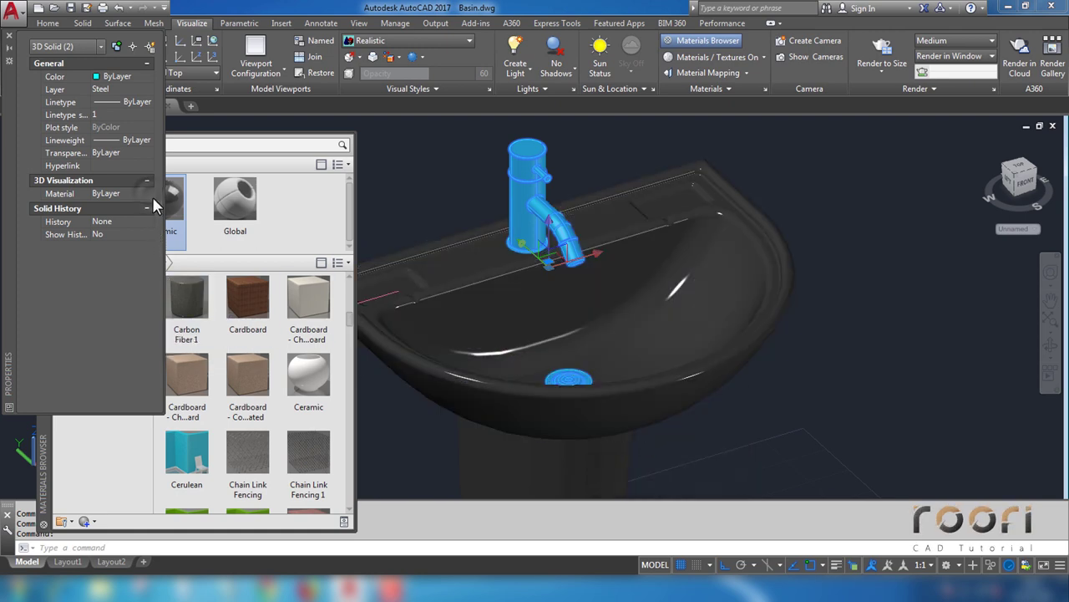
{"action": "left_click", "coordinate": [148, 195]}
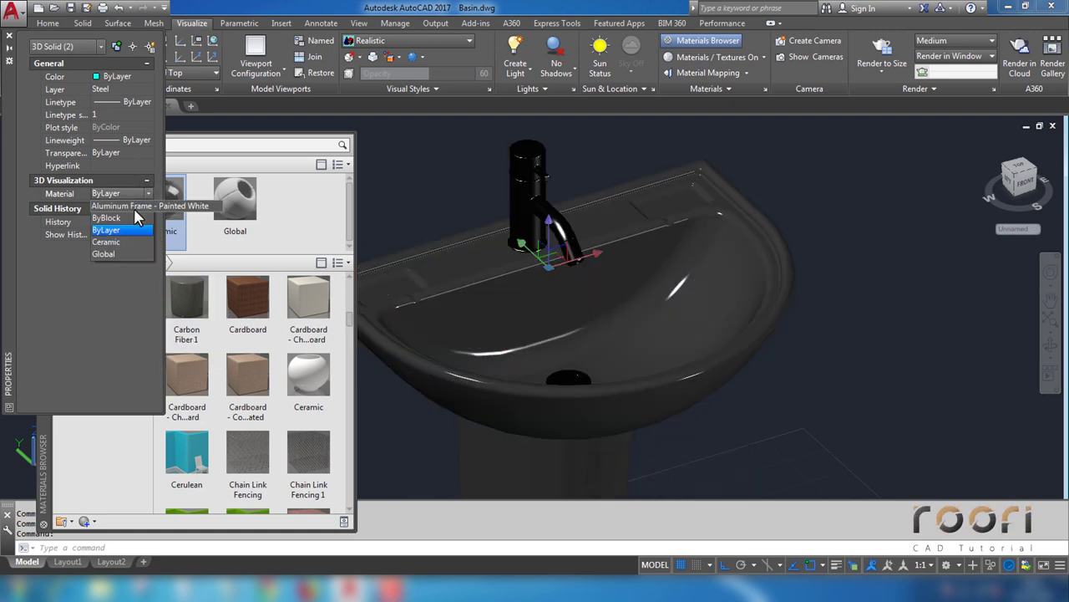
{"action": "left_click", "coordinate": [124, 205]}
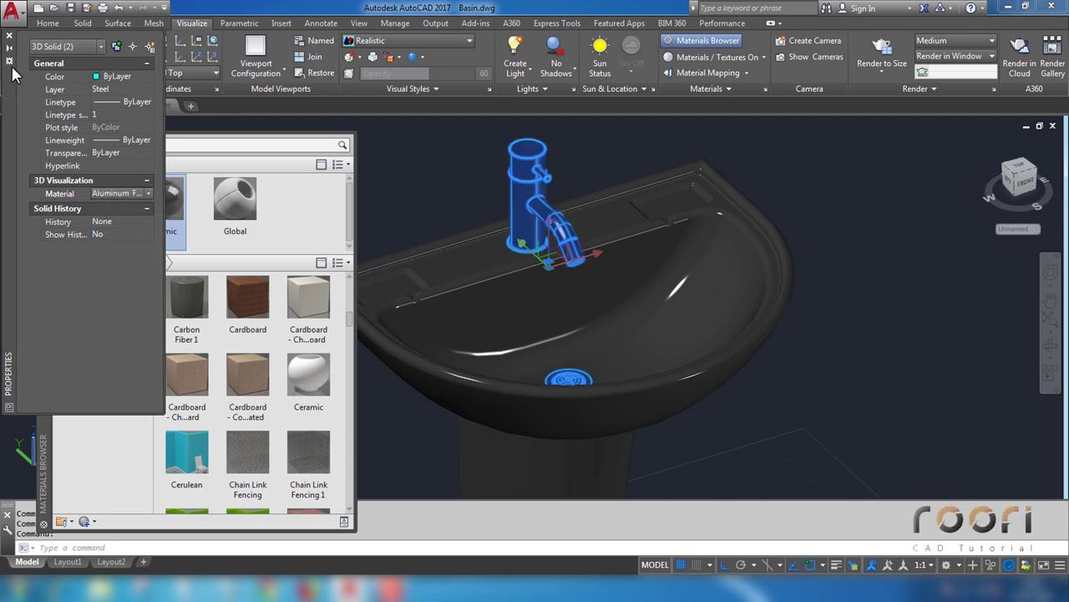
{"action": "left_click", "coordinate": [9, 38]}
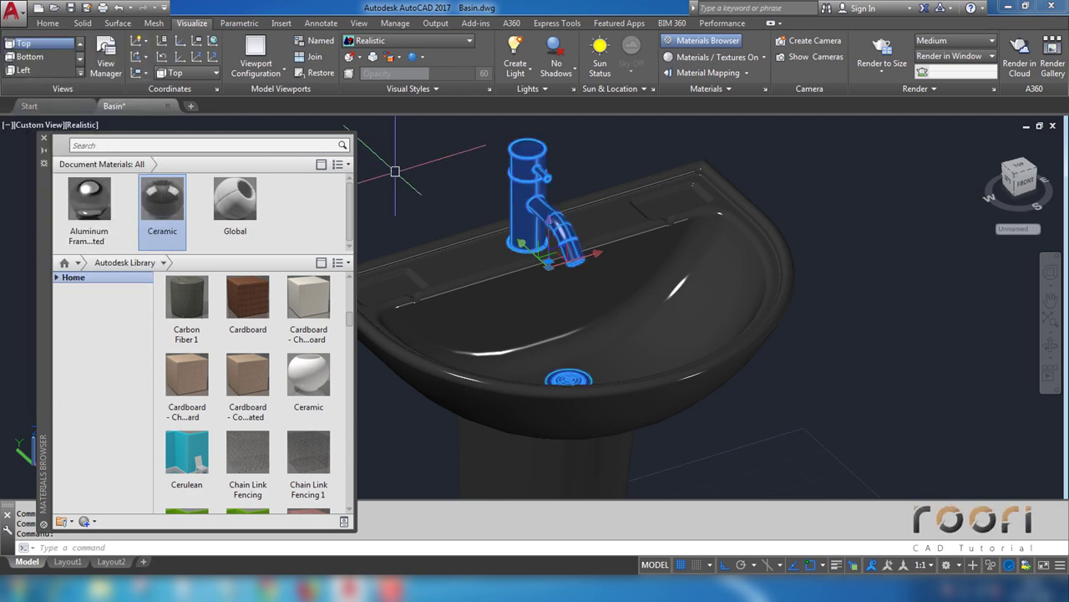
{"action": "key", "text": "Escape"}
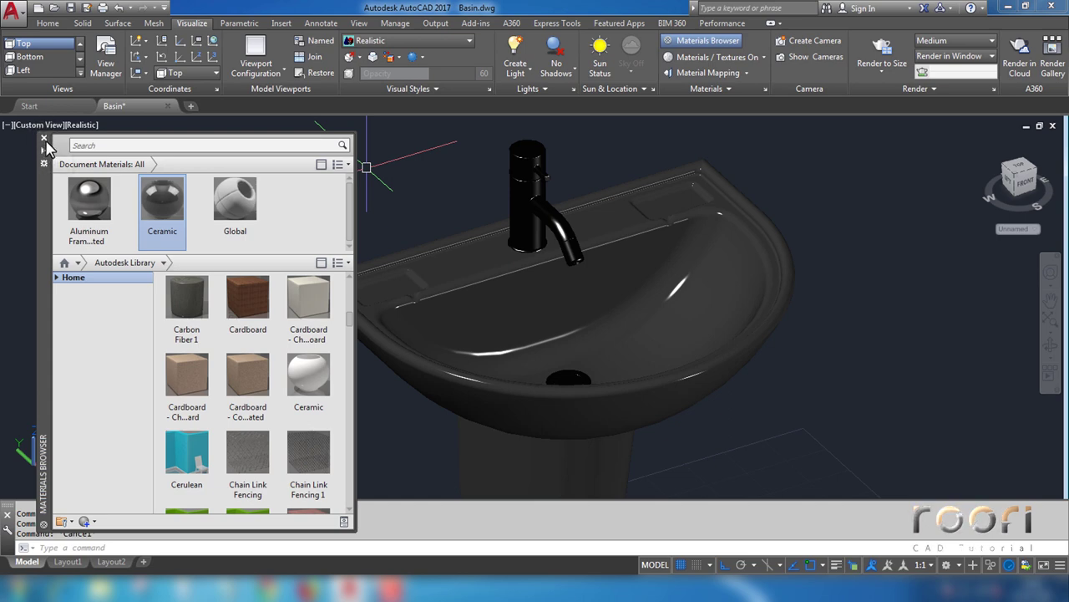
Step: Close the Materials Browser and switch the model to the 2D Wireframe visual style
{"action": "left_click", "coordinate": [43, 138]}
{"action": "mouse_move", "coordinate": [468, 276]}
{"action": "middle_mouse_down", "text": "shift"}
{"action": "mouse_move", "coordinate": [498, 322]}
{"action": "mouse_move", "coordinate": [401, 263]}
{"action": "mouse_move", "coordinate": [477, 196]}
{"action": "mouse_move", "coordinate": [551, 241]}
{"action": "mouse_move", "coordinate": [520, 283]}
{"action": "middle_mouse_up", "text": "shift"}
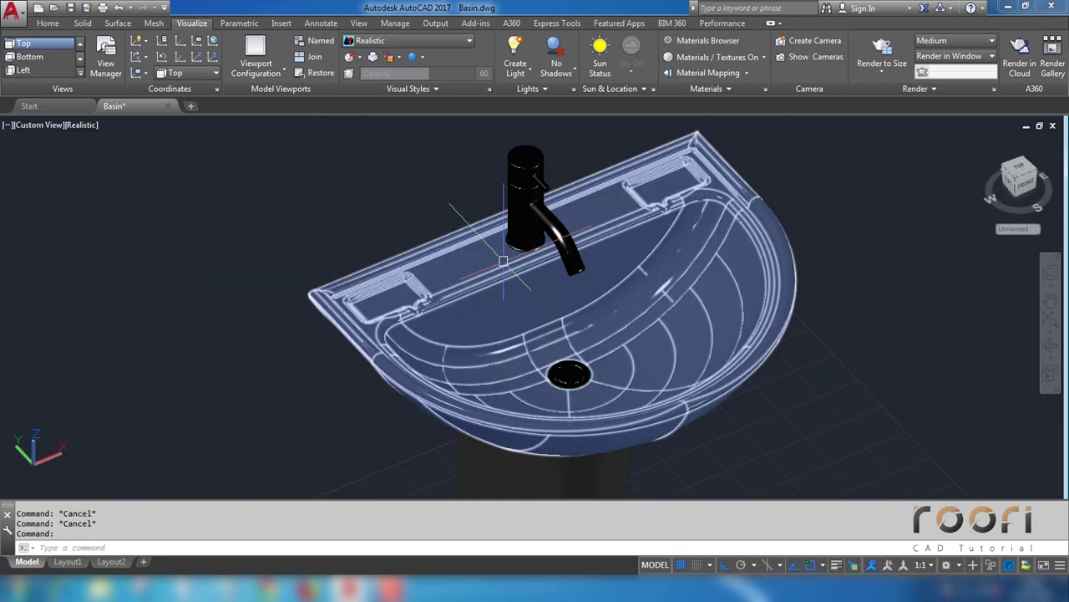
{"action": "left_click", "coordinate": [50, 26]}
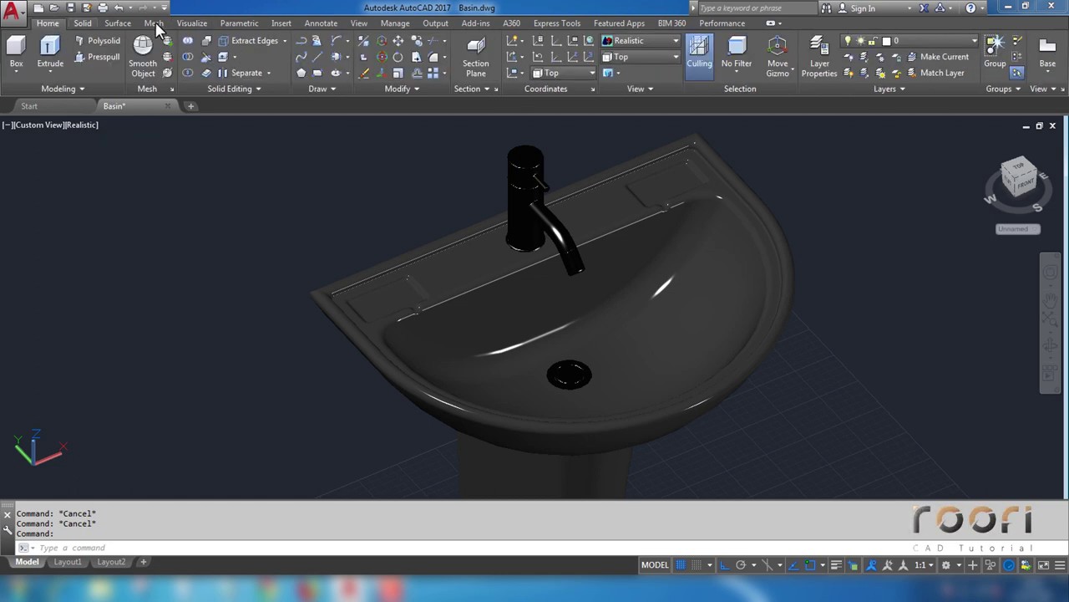
{"action": "left_click", "coordinate": [625, 48]}
{"action": "left_click", "coordinate": [625, 60]}
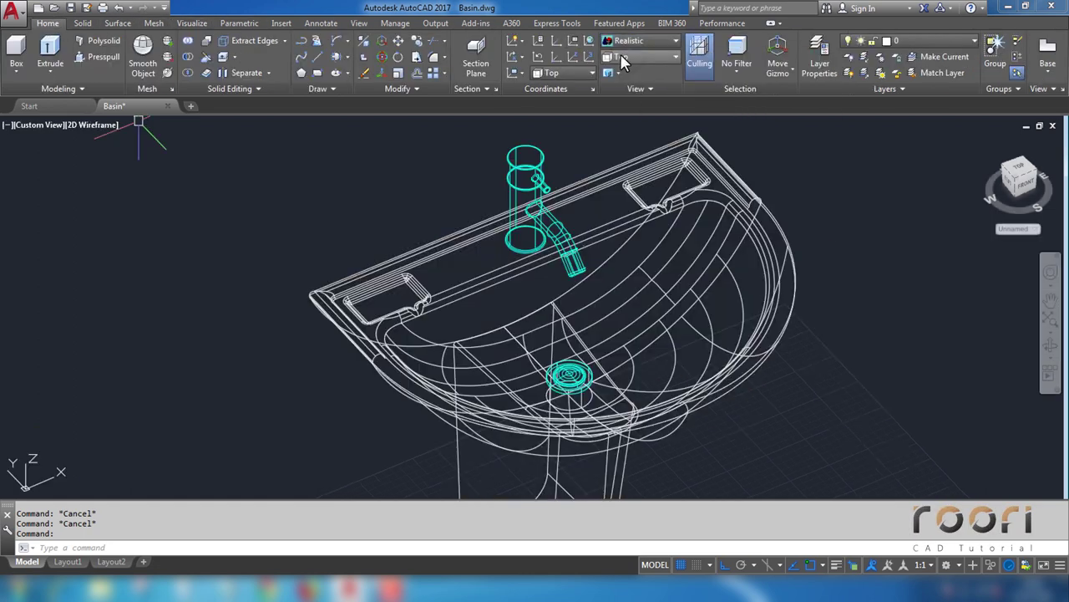
Step: Look at the basin from the Top view, zoomed out and panned to leave space around it
{"action": "left_click", "coordinate": [628, 57]}
{"action": "left_click", "coordinate": [628, 72]}
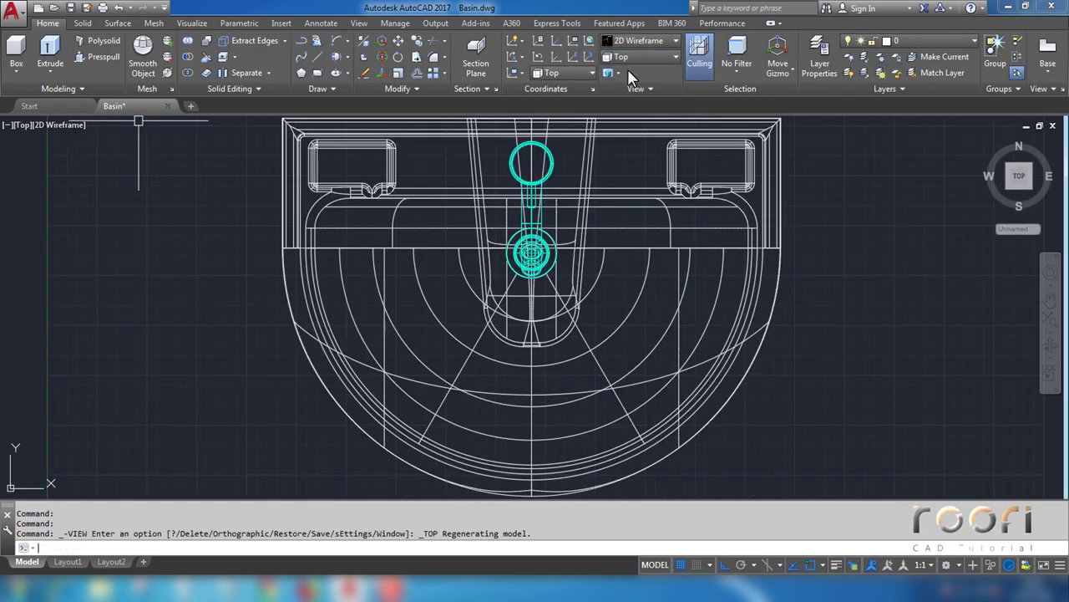
{"action": "scroll", "coordinate": [422, 211], "scroll_direction": "down", "scroll_amount": 5}
{"action": "scroll", "coordinate": [402, 217], "scroll_direction": "down", "scroll_amount": 1}
{"action": "mouse_move", "coordinate": [402, 217]}
{"action": "middle_mouse_down"}
{"action": "mouse_move", "coordinate": [441, 317]}
{"action": "mouse_move", "coordinate": [413, 308]}
{"action": "middle_mouse_up"}
{"action": "scroll", "coordinate": [434, 305], "scroll_direction": "down", "scroll_amount": 1}
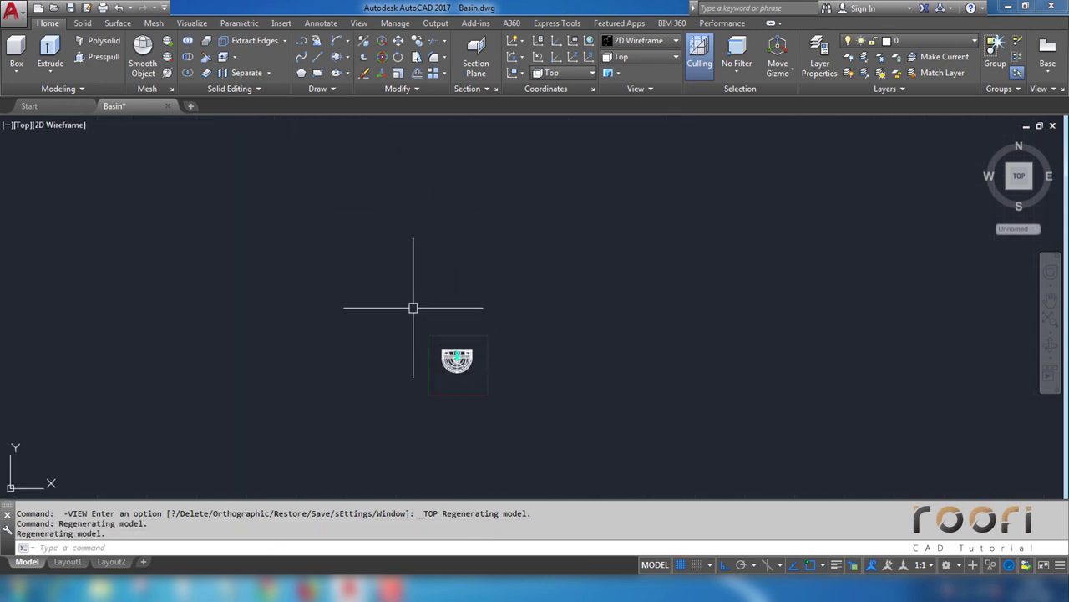
{"action": "type", "text": "pane"}
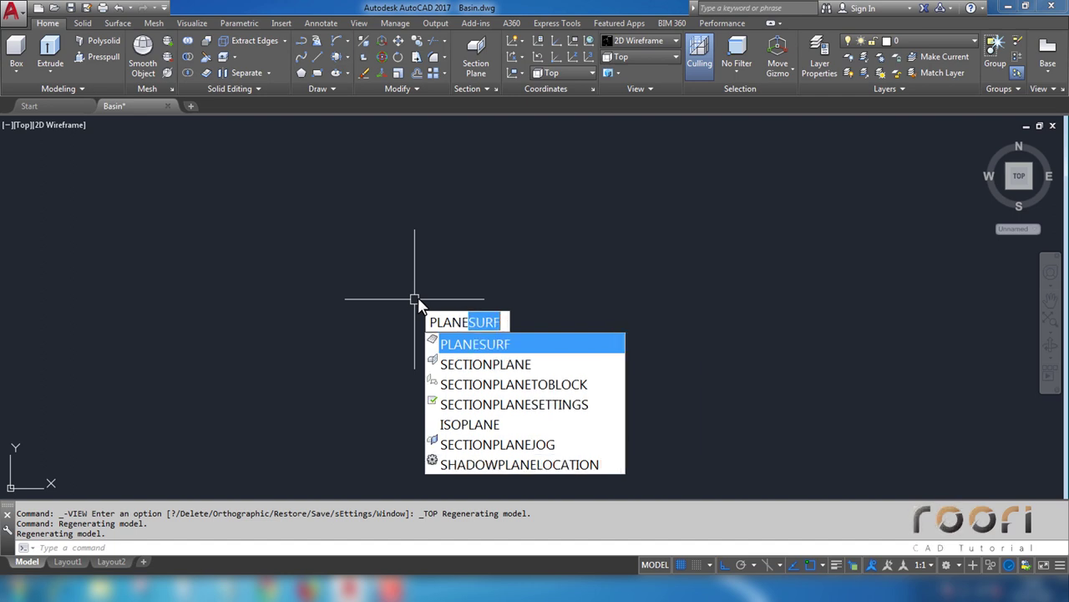
Step: Draw a plane surface from above-left to below-right of the basin as a floor
{"action": "key", "text": "Return"}
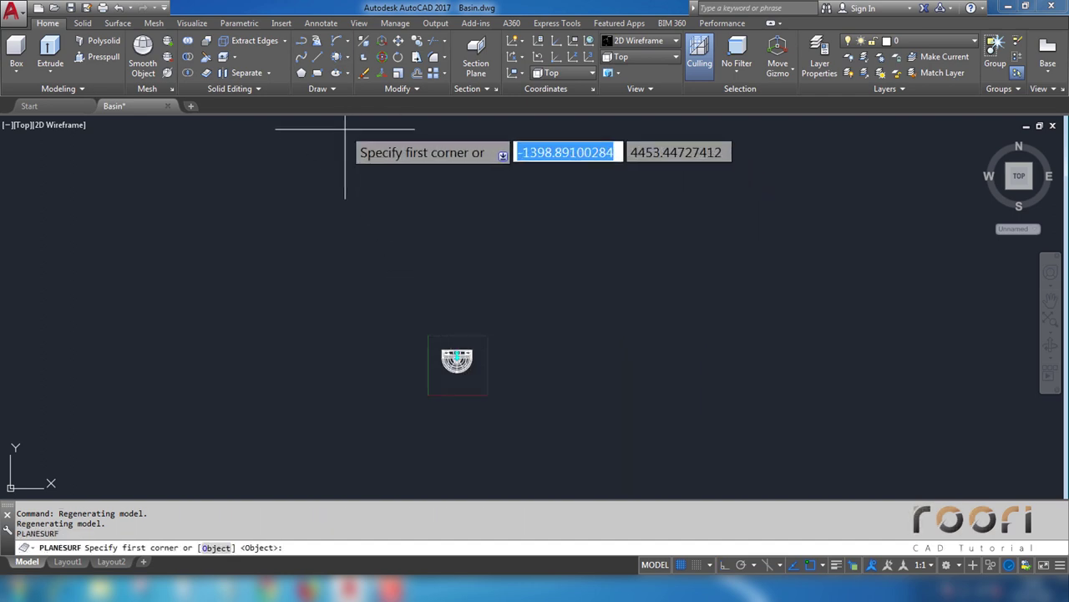
{"action": "scroll", "coordinate": [353, 170], "scroll_direction": "down", "scroll_amount": 2}
{"action": "middle_click_drag", "start_coordinate": [358, 188], "coordinate": [370, 231]}
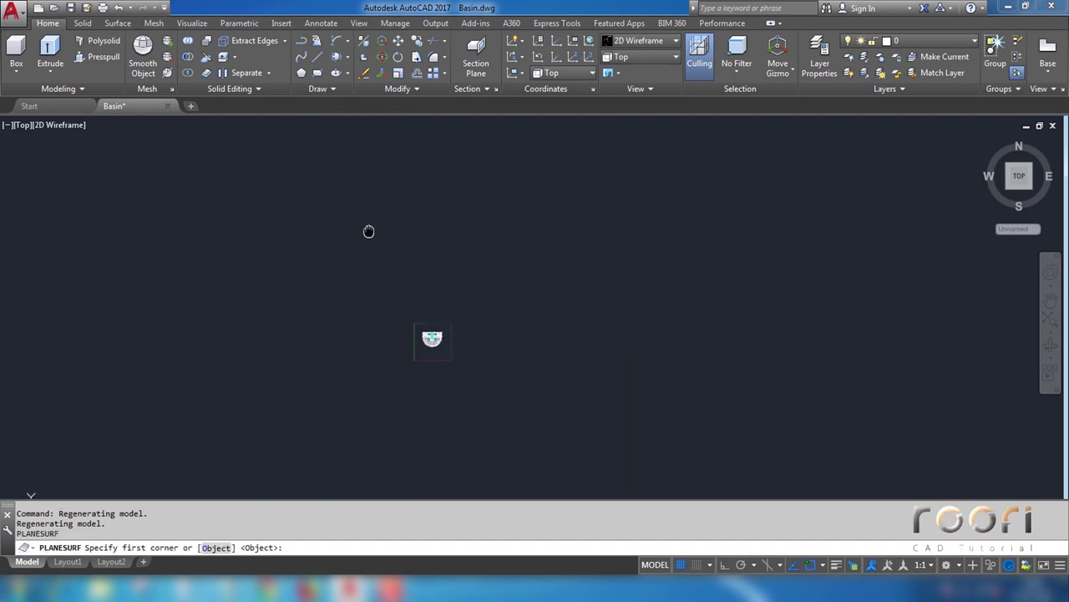
{"action": "left_click", "coordinate": [316, 118]}
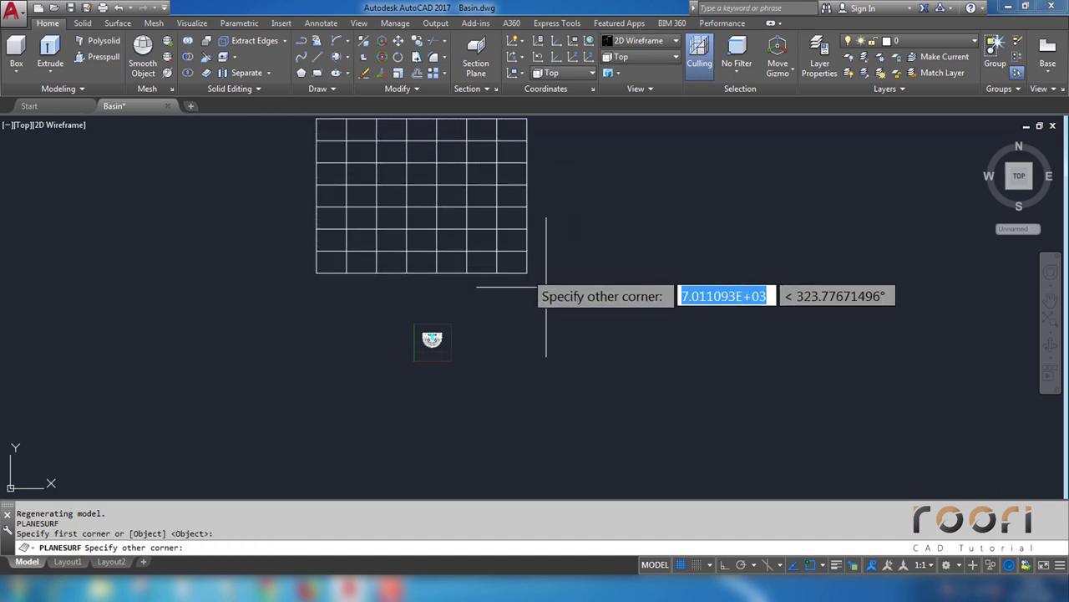
{"action": "left_click", "coordinate": [703, 494]}
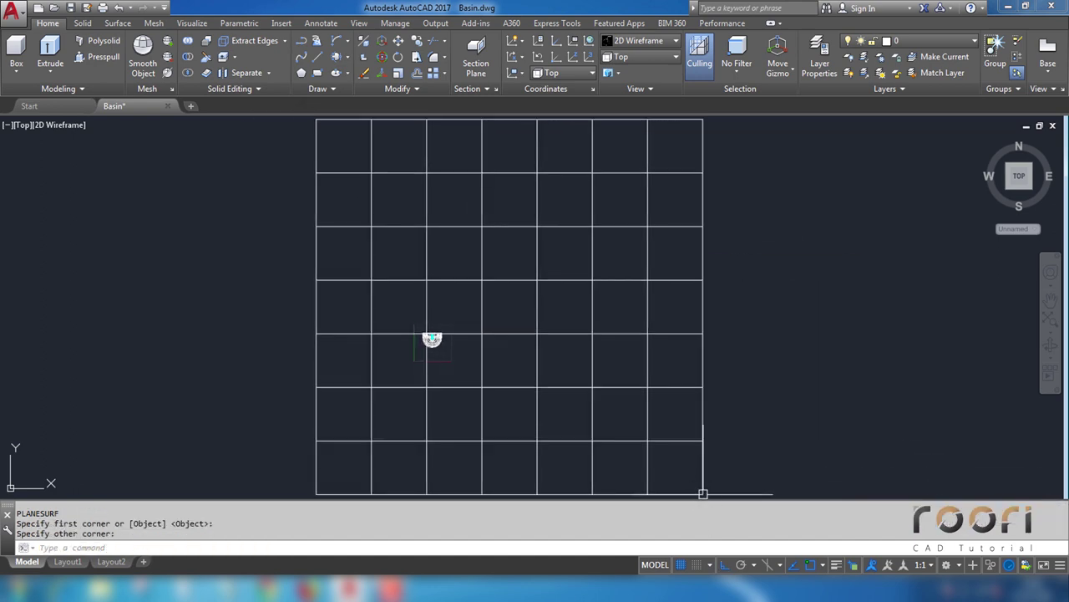
Step: Create Camera1 southwest of the basin aimed at it, then show the Front view
{"action": "type", "text": "ca"}
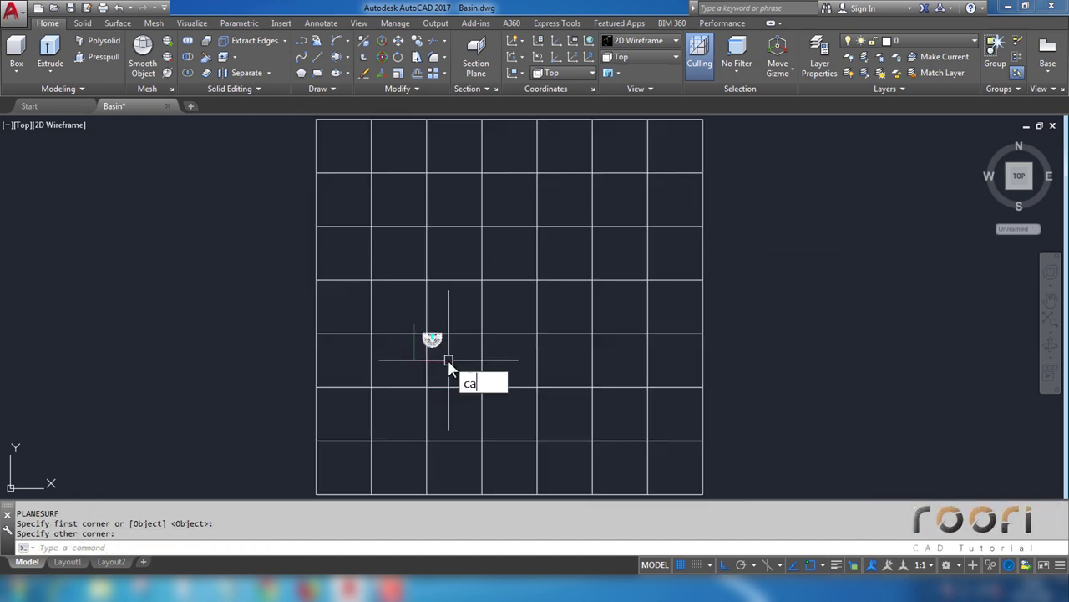
{"action": "type", "text": "mera"}
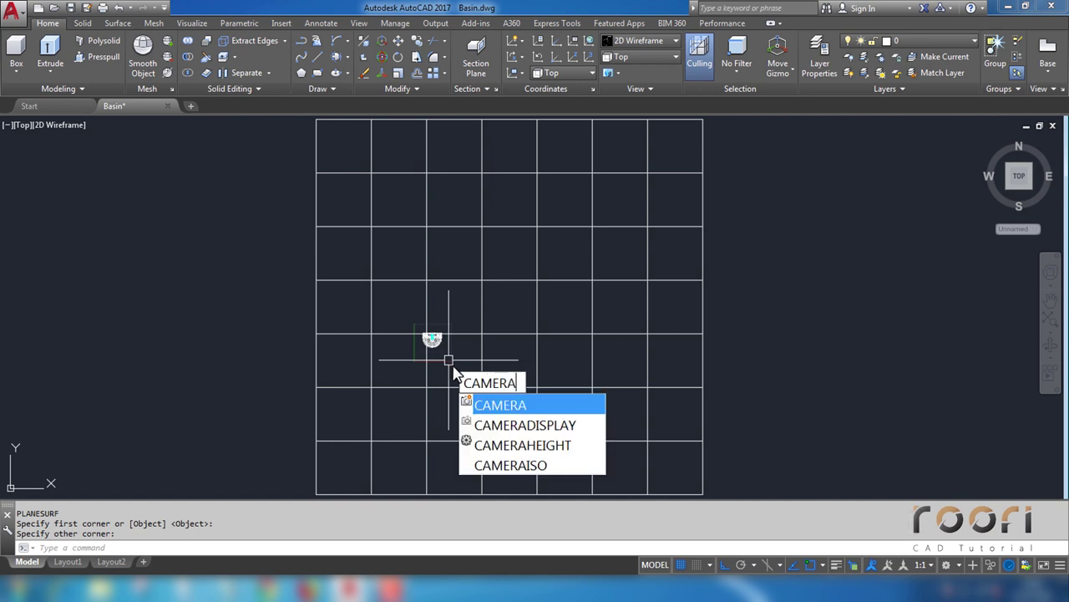
{"action": "key", "text": "Return"}
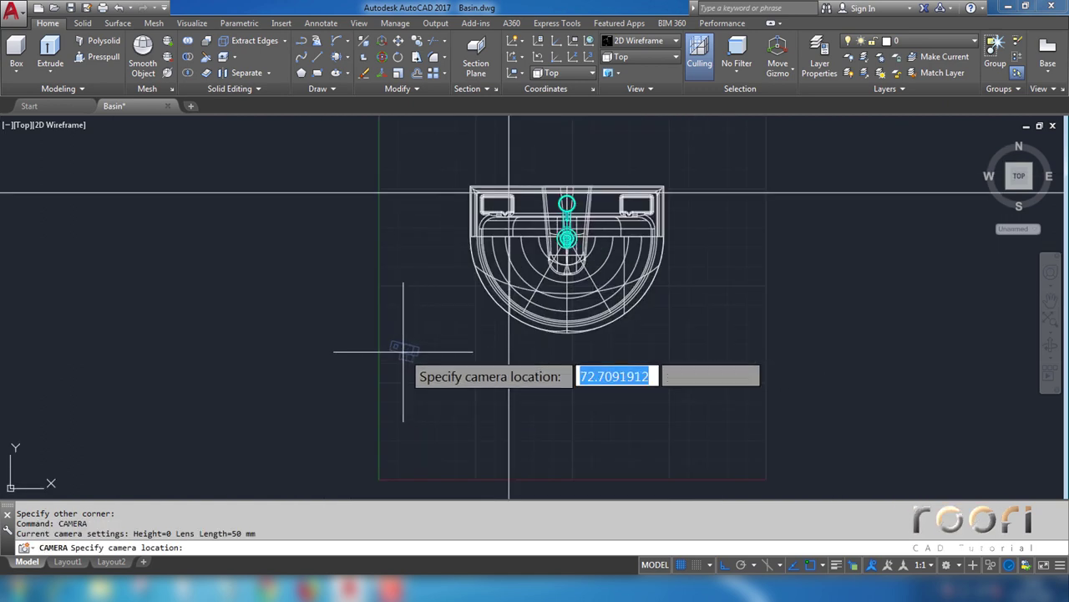
{"action": "scroll", "coordinate": [403, 351], "scroll_direction": "down", "scroll_amount": 4}
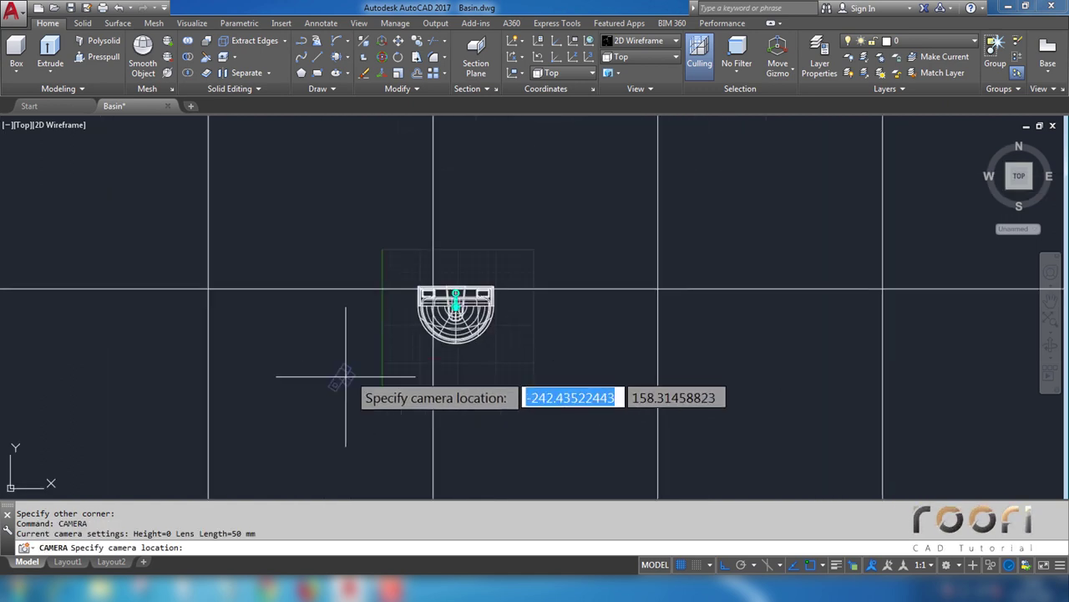
{"action": "left_click", "coordinate": [281, 398]}
{"action": "left_click", "coordinate": [510, 276]}
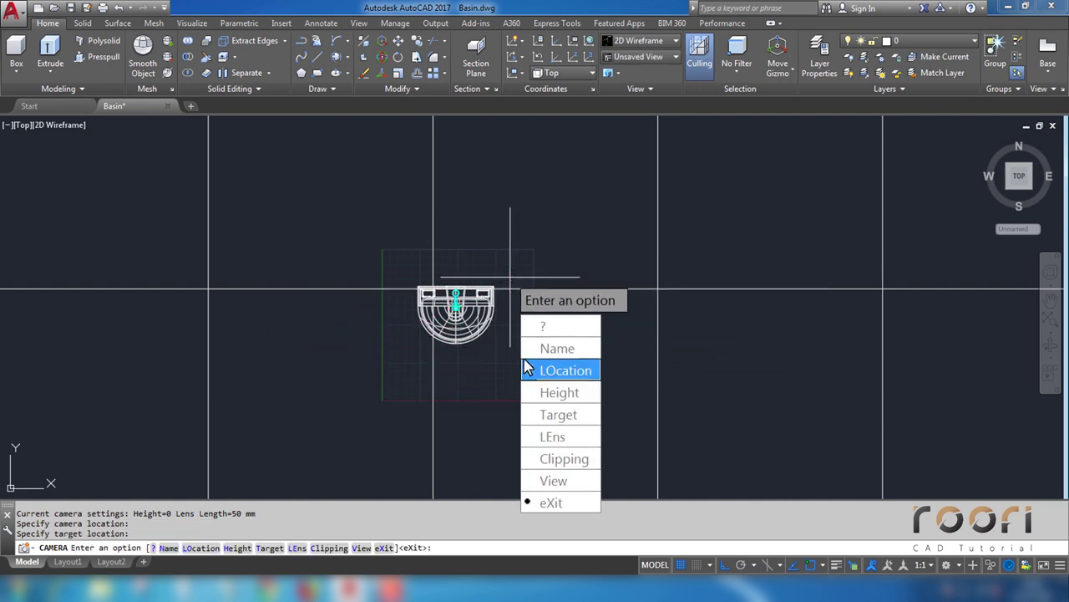
{"action": "key", "text": "Return"}
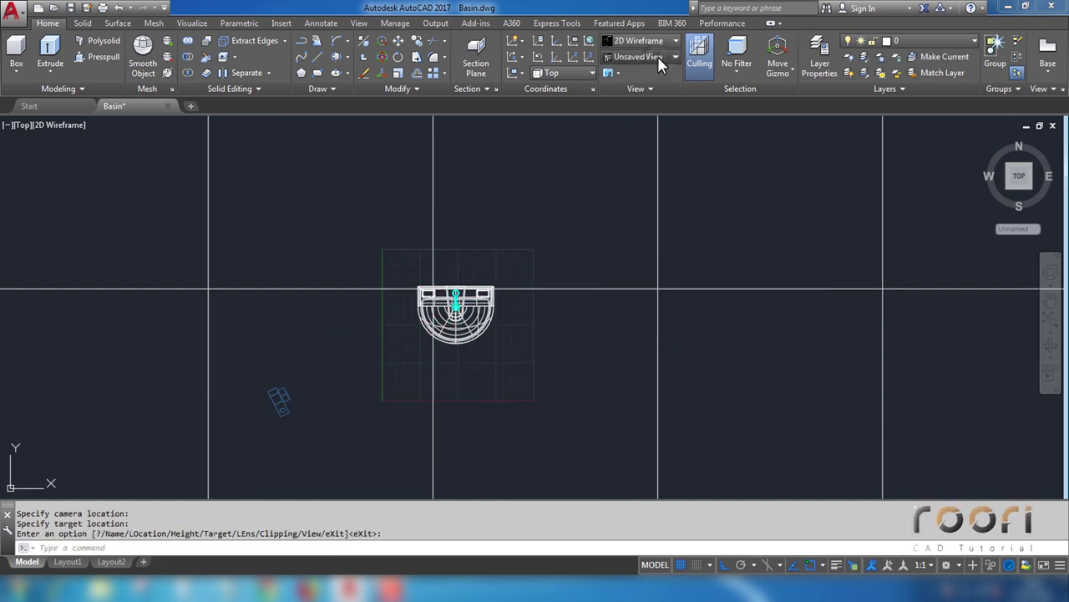
{"action": "left_click", "coordinate": [657, 56]}
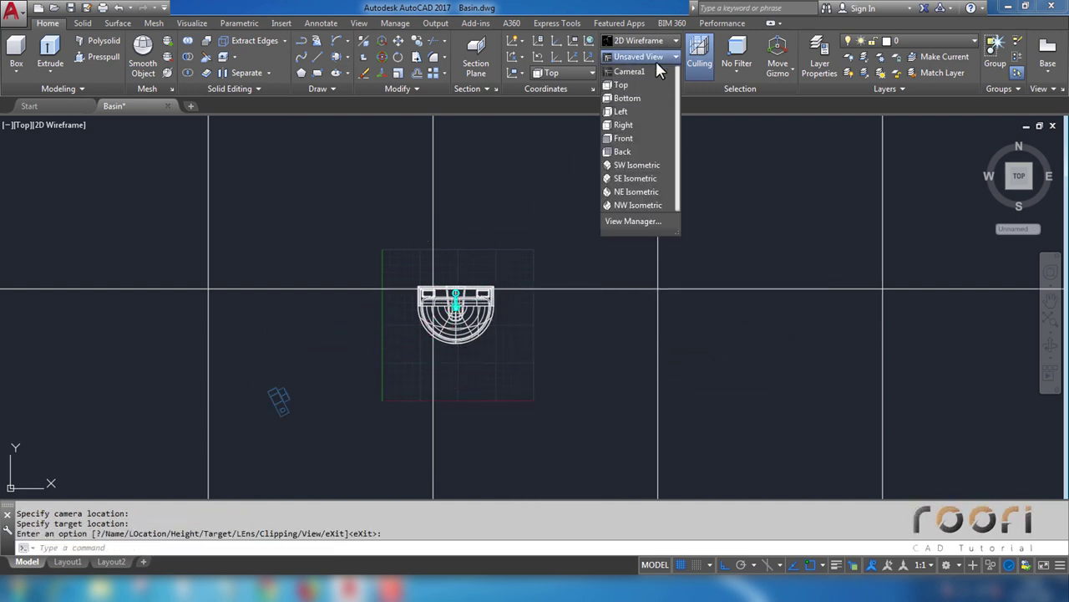
{"action": "left_click", "coordinate": [622, 139]}
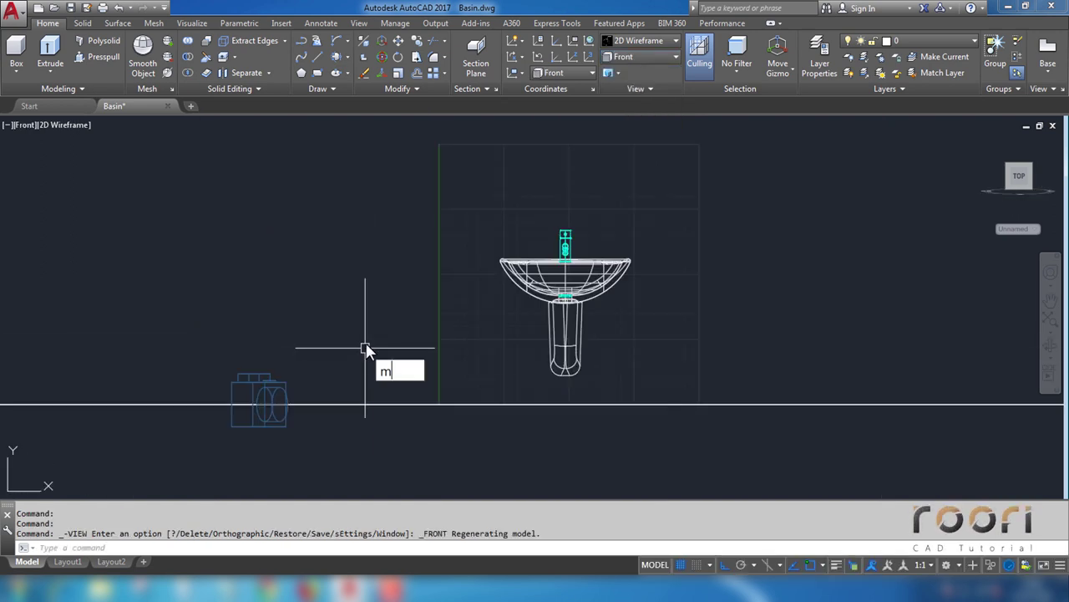
Step: Move Camera1 straight up so it sits high above the basin
{"action": "key", "text": "Return"}
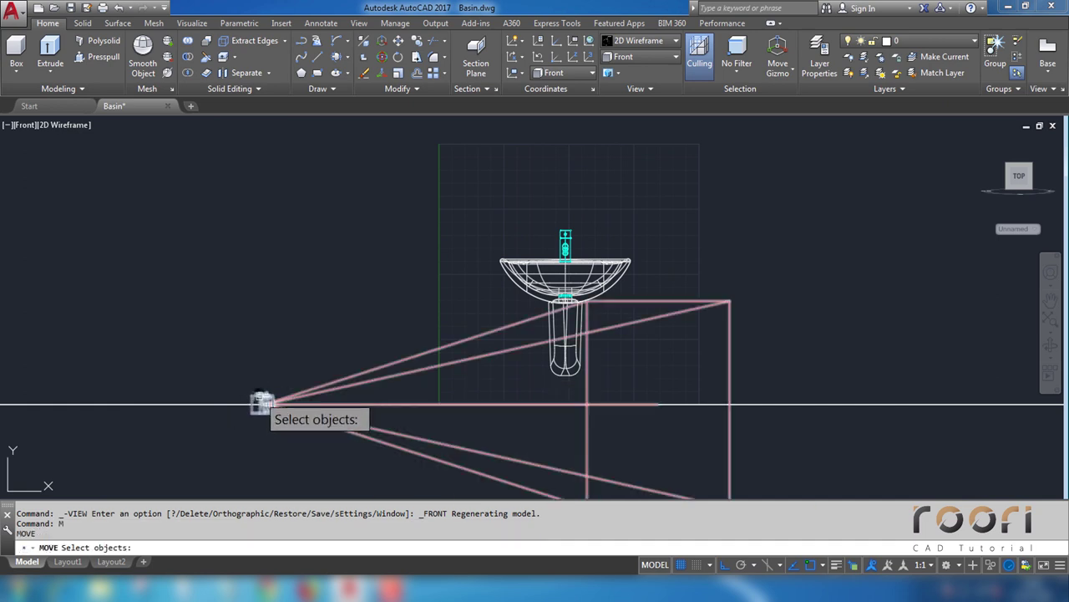
{"action": "left_click", "coordinate": [261, 403]}
{"action": "key", "text": "Return"}
{"action": "left_click", "coordinate": [176, 372]}
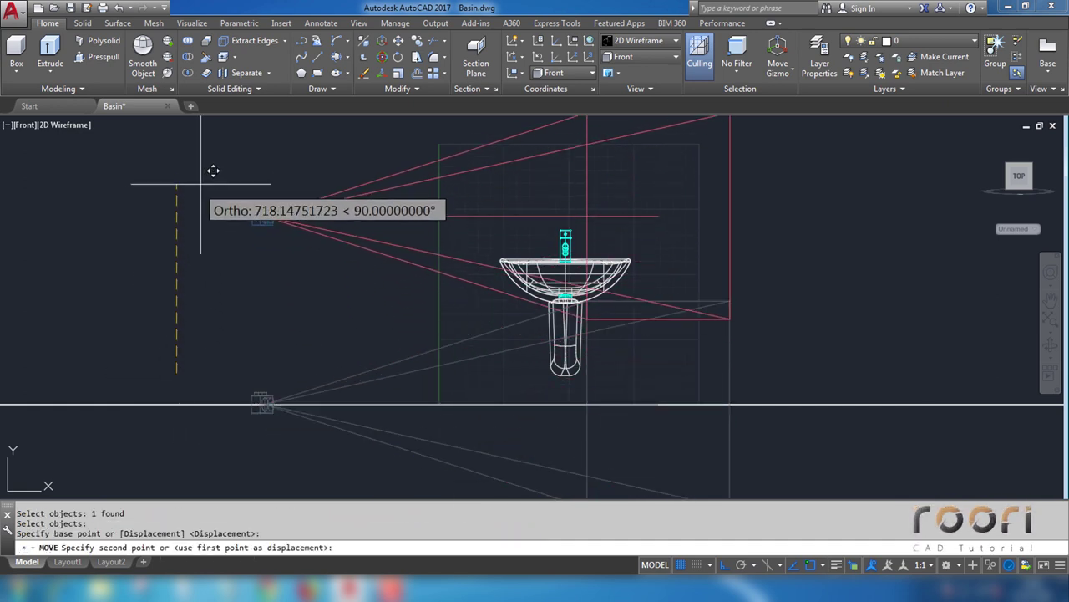
{"action": "left_click", "coordinate": [208, 142]}
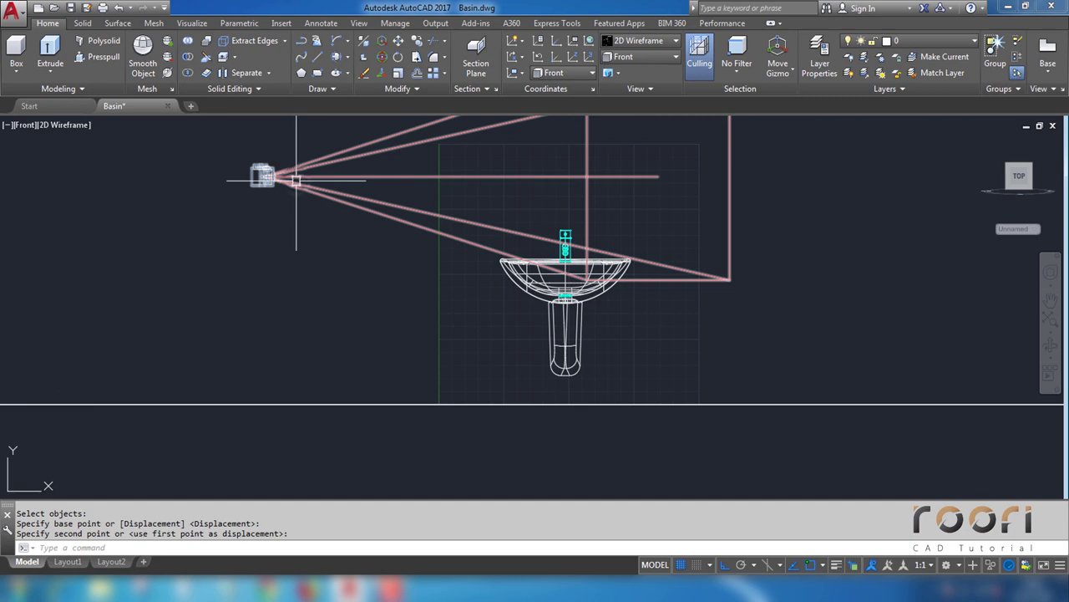
Step: Drag Camera1's target grip down so it aims at the basin, then show the Top view
{"action": "left_click", "coordinate": [296, 180]}
{"action": "left_click", "coordinate": [370, 179]}
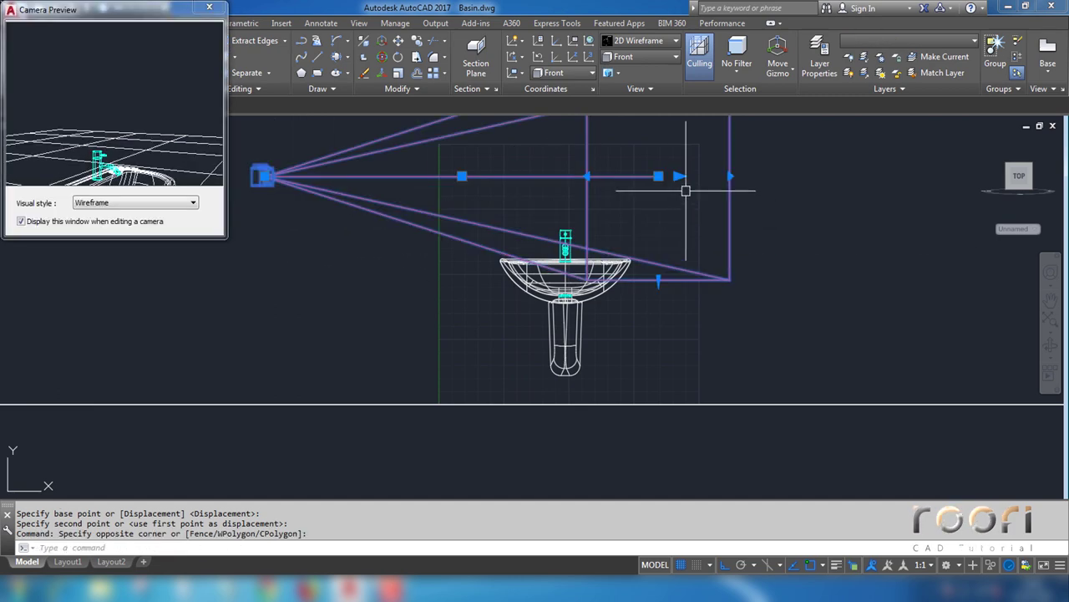
{"action": "left_click", "coordinate": [658, 176]}
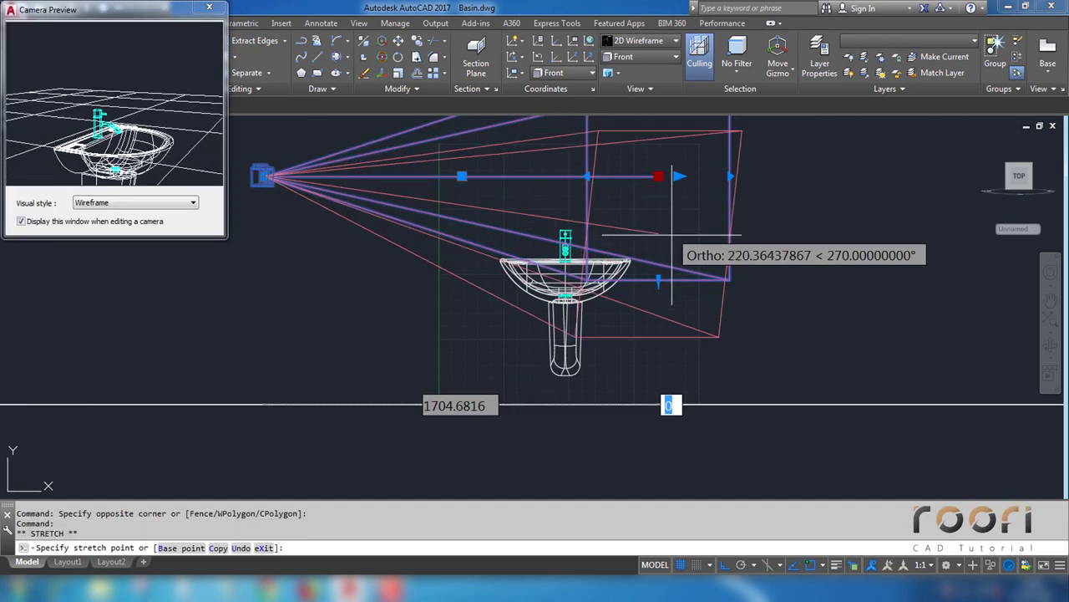
{"action": "left_click", "coordinate": [659, 314]}
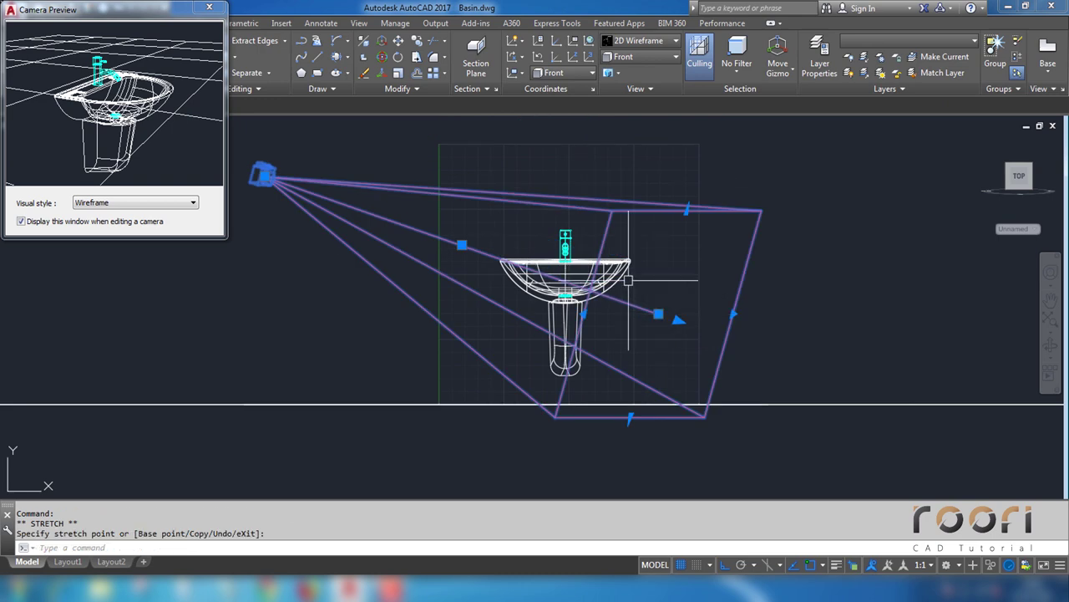
{"action": "key", "text": "Escape"}
{"action": "key", "text": "Escape"}
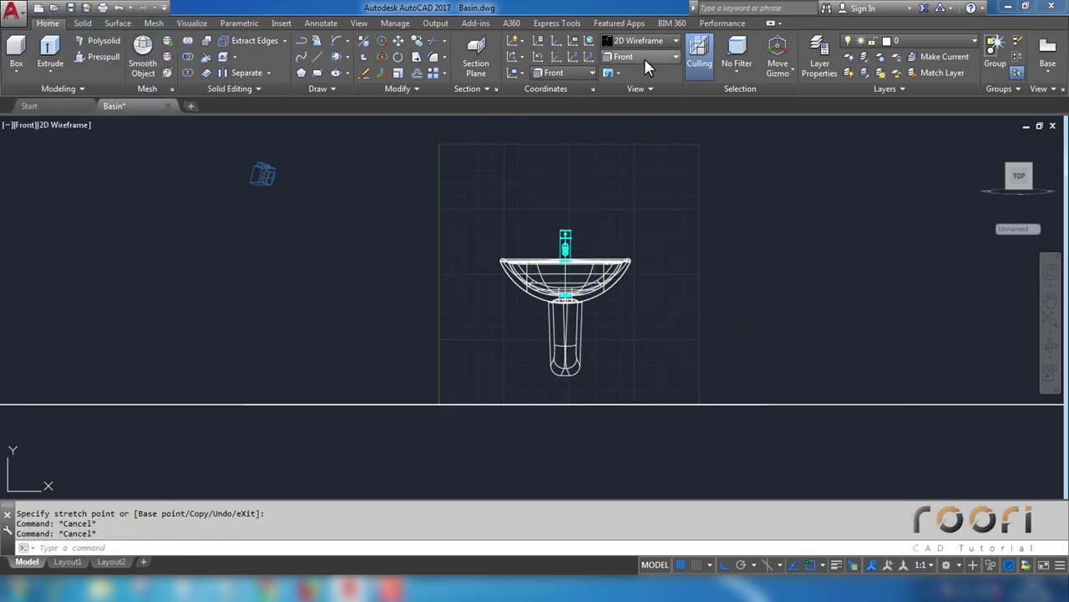
{"action": "left_click", "coordinate": [644, 57]}
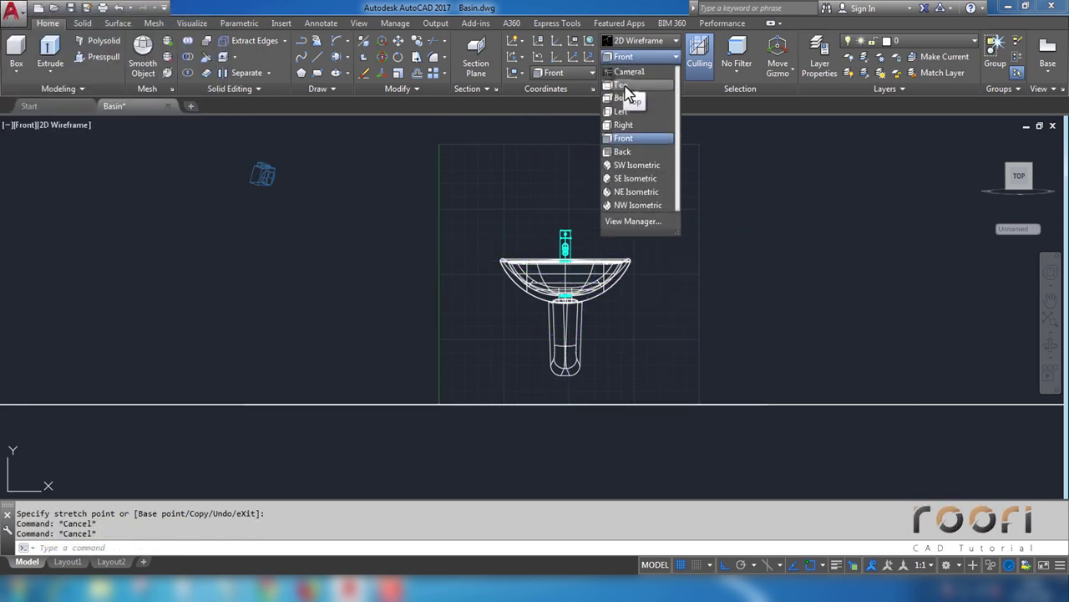
{"action": "left_click", "coordinate": [623, 85]}
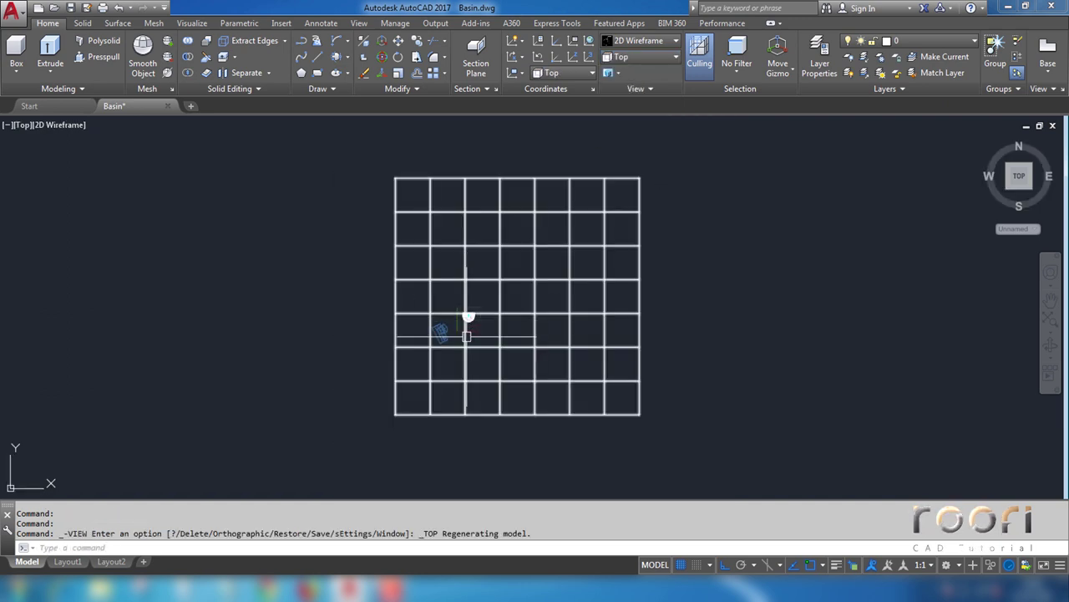
Step: Restore the Camera1 view of the basin
{"action": "scroll", "coordinate": [455, 337], "scroll_direction": "up", "scroll_amount": 2}
{"action": "scroll", "coordinate": [455, 334], "scroll_direction": "up", "scroll_amount": 2}
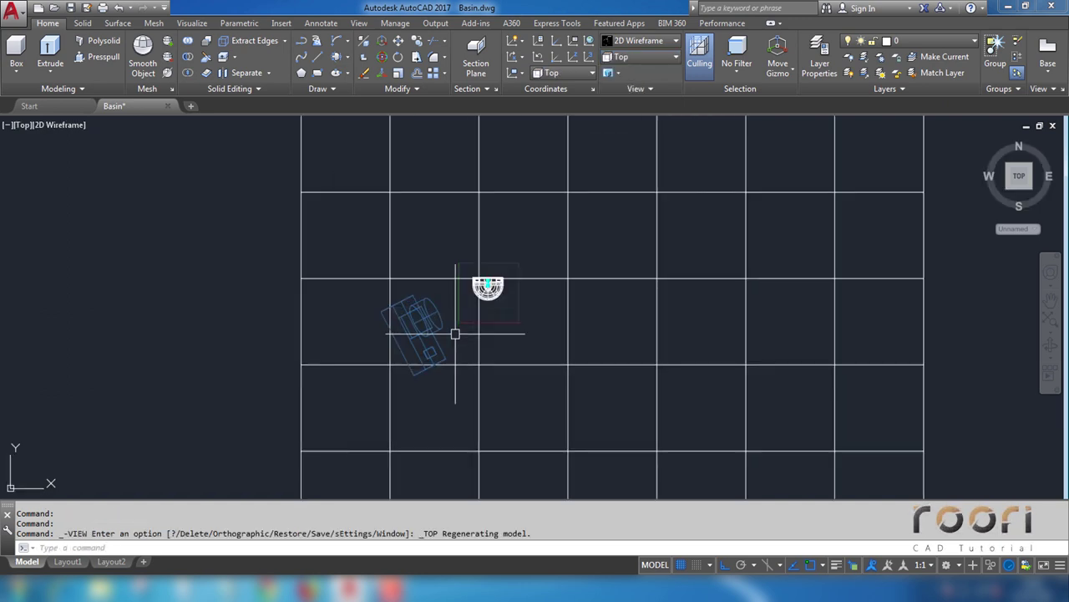
{"action": "left_click", "coordinate": [646, 58]}
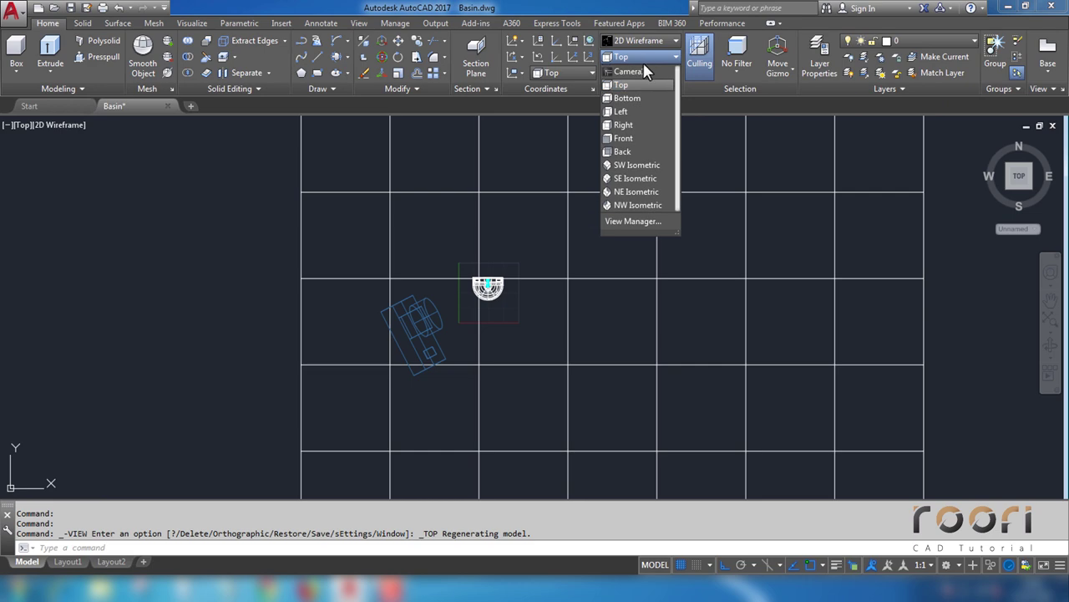
{"action": "left_click", "coordinate": [637, 72]}
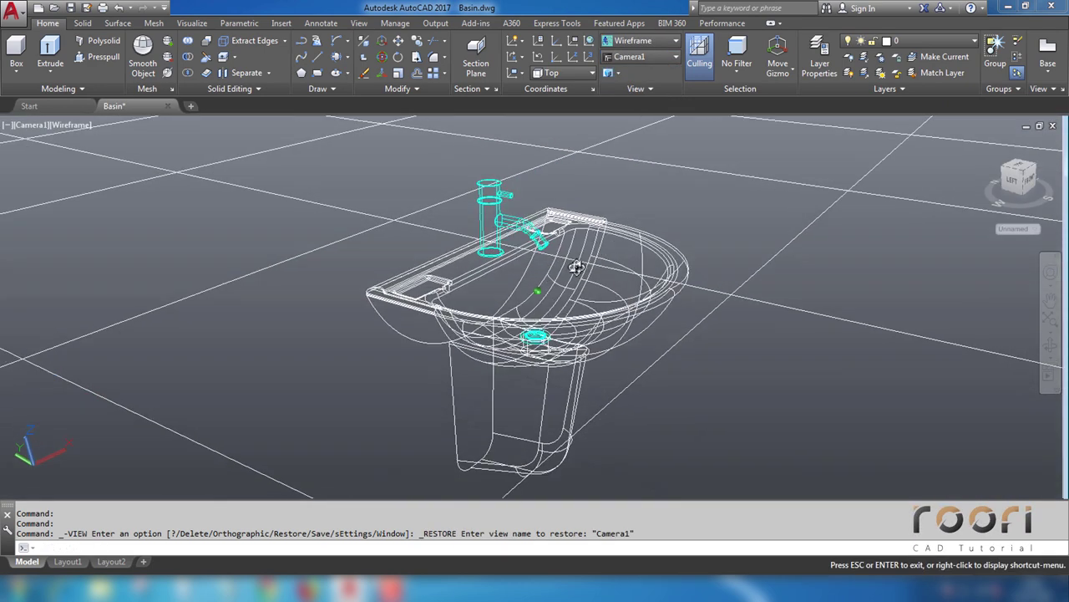
Step: Shade the model in the Realistic style, showing the dark ceramic basin and faucet
{"action": "middle_click_drag", "start_coordinate": [576, 266], "coordinate": [593, 251], "text": "shift"}
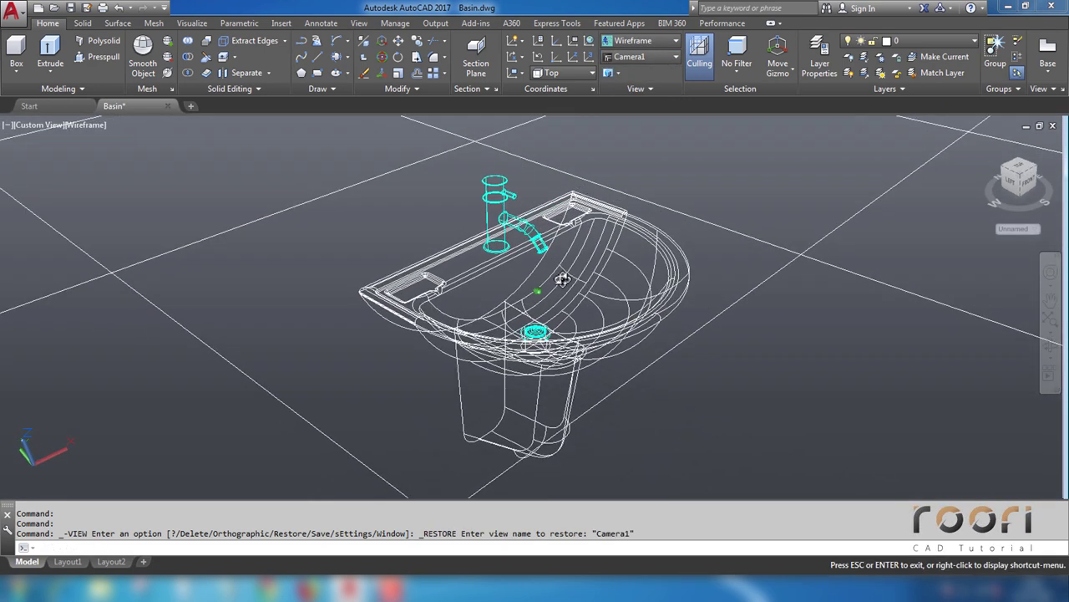
{"action": "left_click", "coordinate": [658, 39]}
{"action": "left_click", "coordinate": [800, 73]}
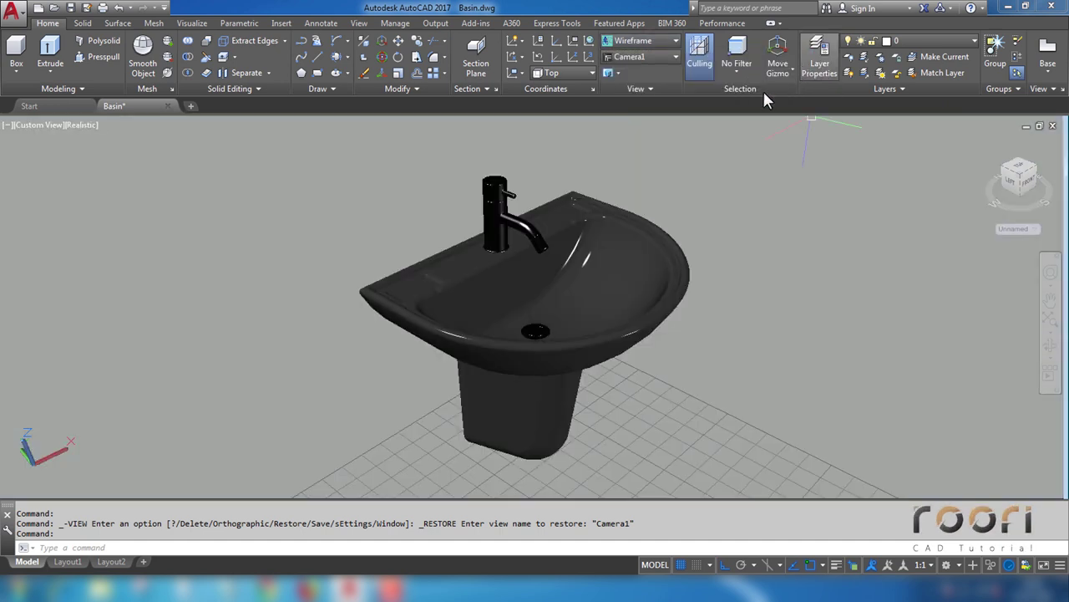
{"action": "mouse_move", "coordinate": [585, 268]}
{"action": "middle_mouse_down", "text": "shift"}
{"action": "mouse_move", "coordinate": [607, 280]}
{"action": "mouse_move", "coordinate": [660, 282]}
{"action": "middle_mouse_up", "text": "shift"}
{"action": "left_click", "coordinate": [660, 282]}
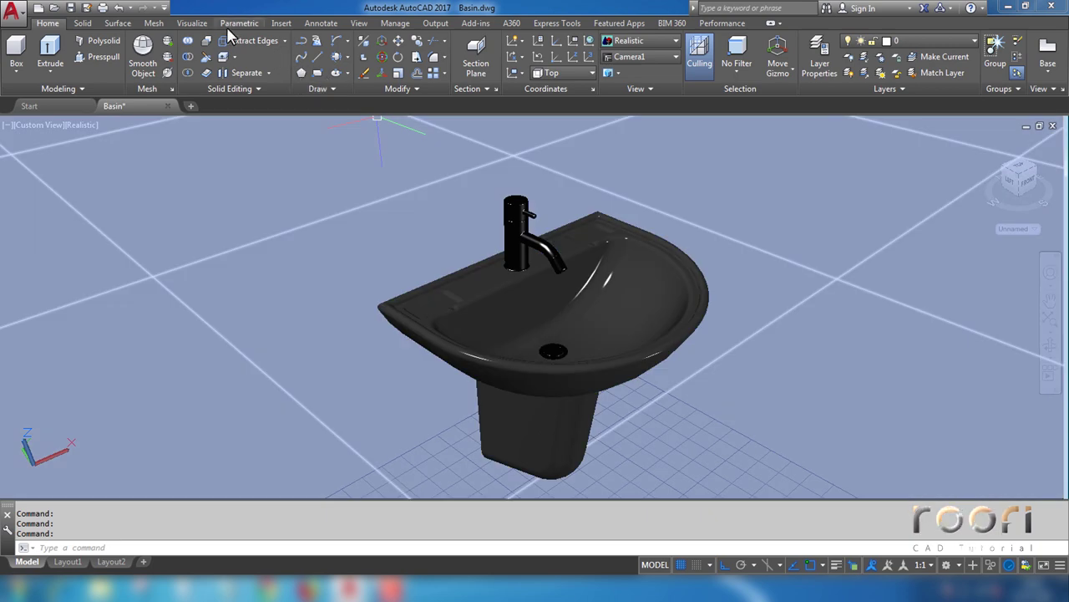
Step: Enable Full Shadows and sunlight, accepting the recommended exposure adjustment
{"action": "left_click", "coordinate": [194, 25]}
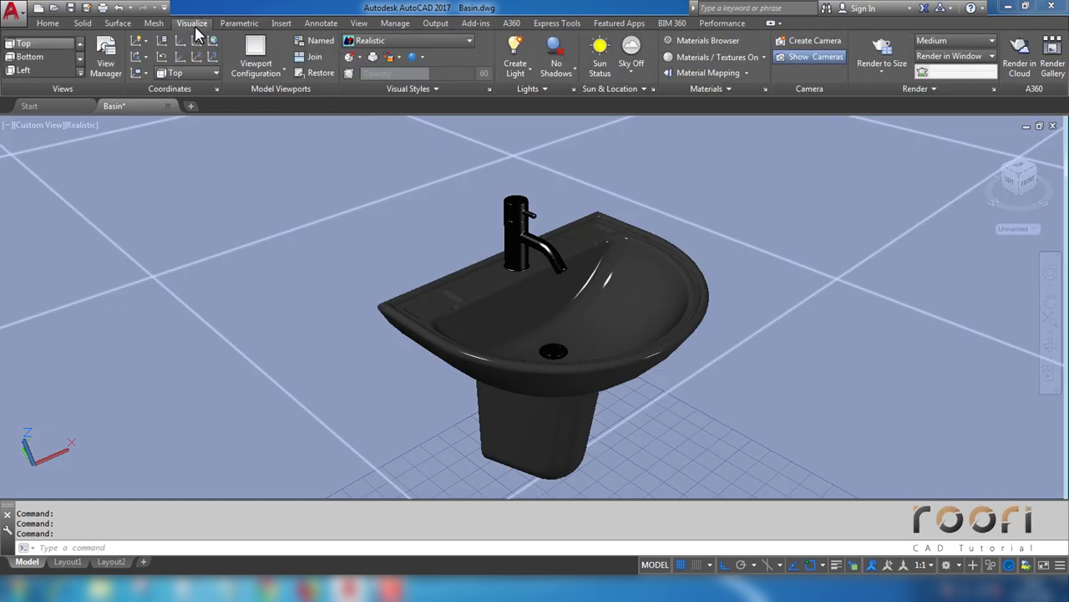
{"action": "left_click", "coordinate": [571, 70]}
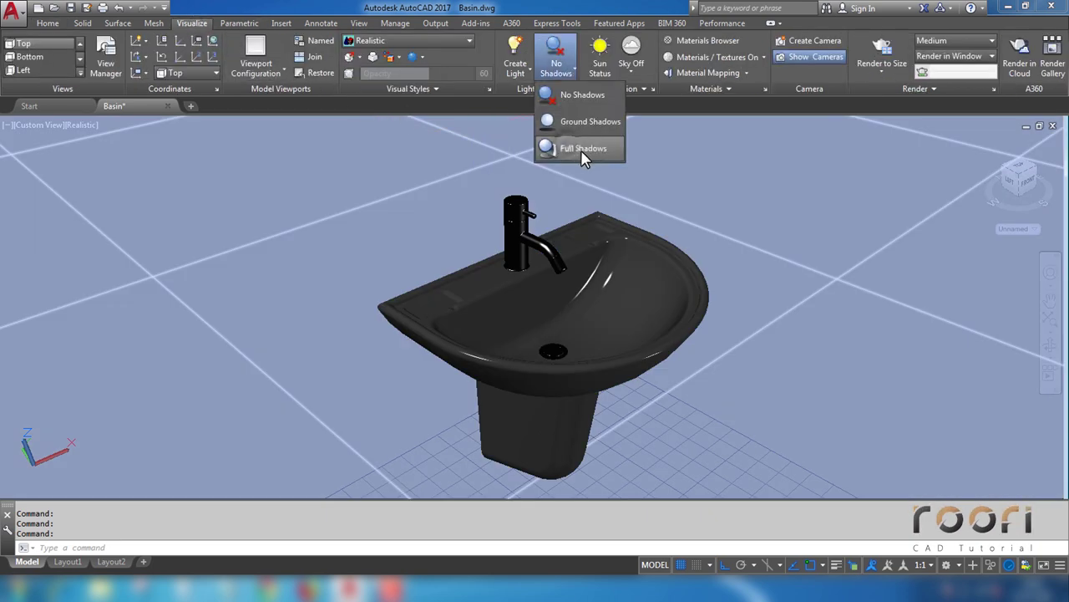
{"action": "left_click", "coordinate": [582, 150]}
{"action": "left_click", "coordinate": [599, 60]}
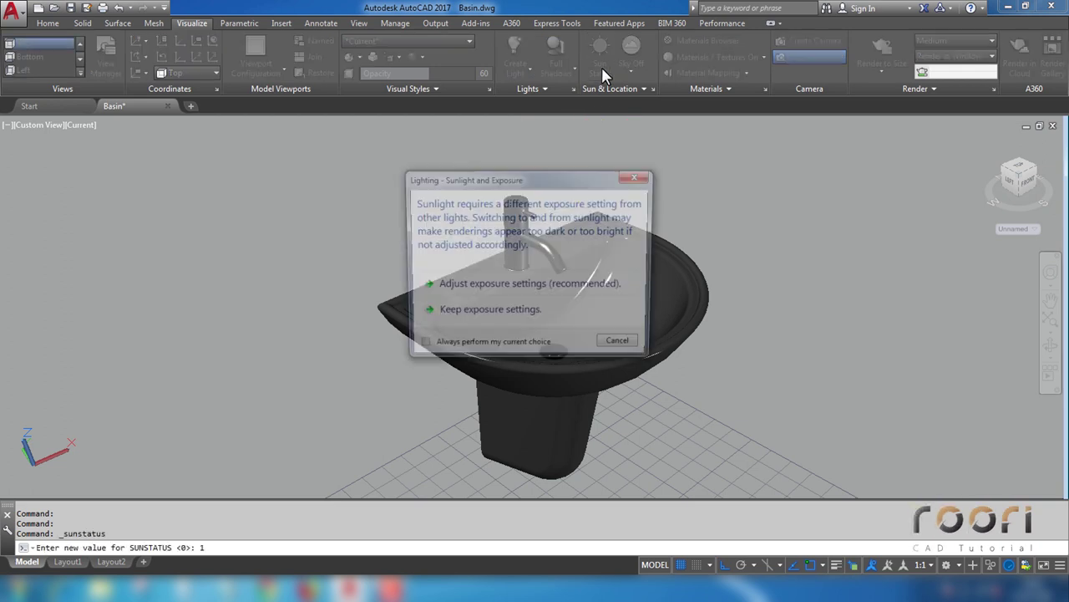
{"action": "left_click", "coordinate": [520, 287]}
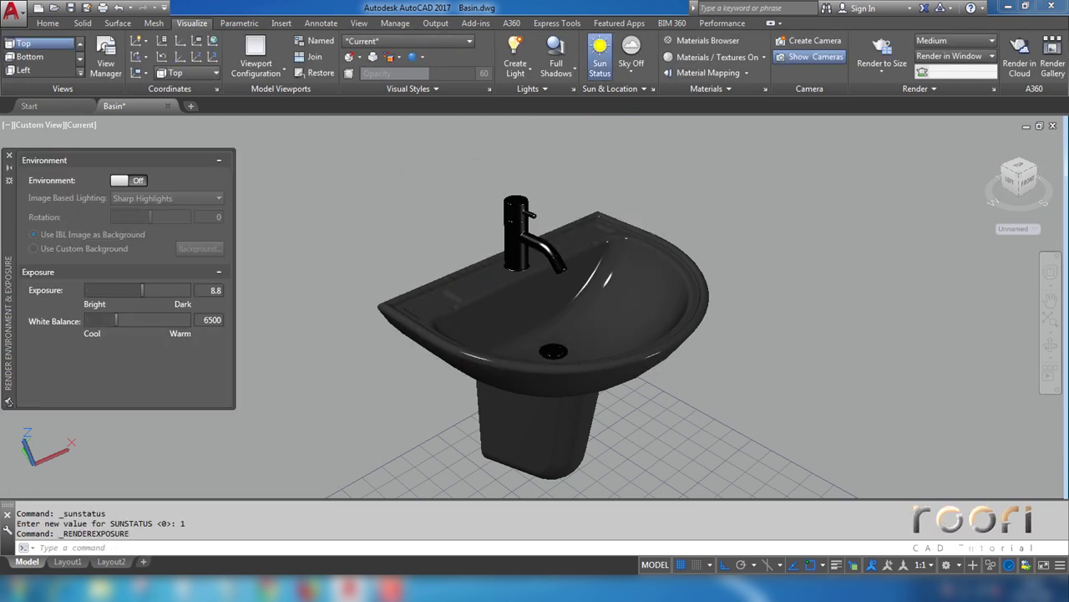
Step: Turn the render environment on with a custom Solid background, colour set to 255,255,255
{"action": "left_click", "coordinate": [139, 180]}
{"action": "left_click", "coordinate": [34, 248]}
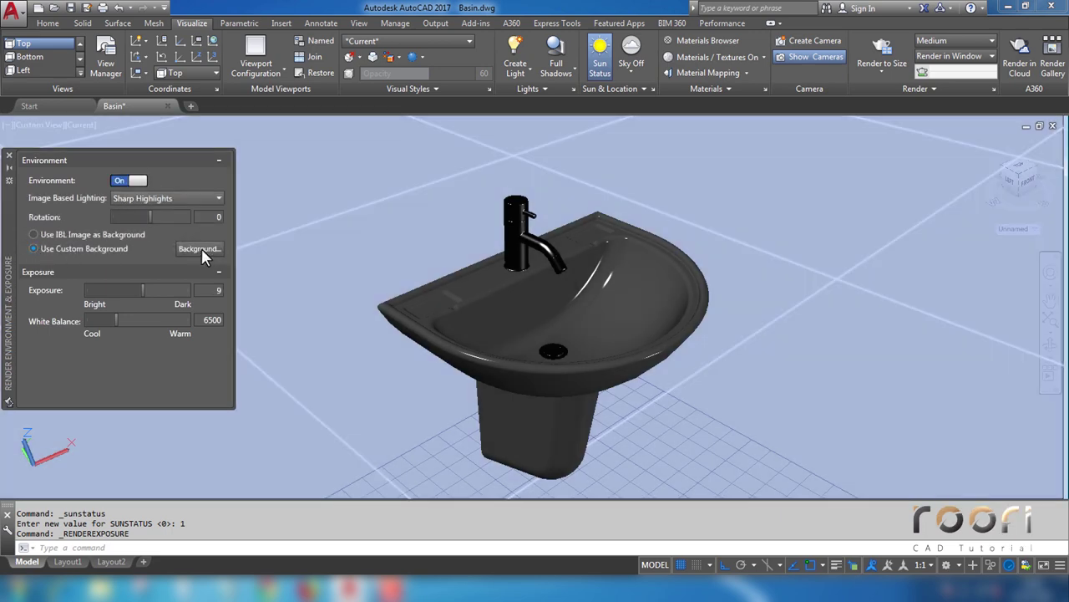
{"action": "left_click", "coordinate": [201, 248]}
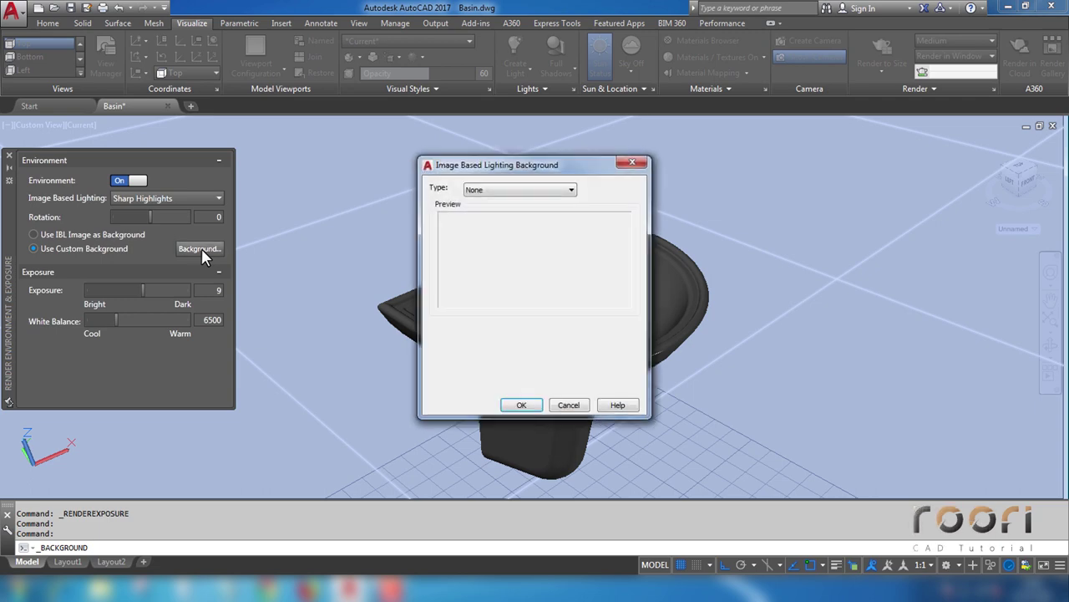
{"action": "left_click", "coordinate": [544, 191]}
{"action": "left_click", "coordinate": [474, 210]}
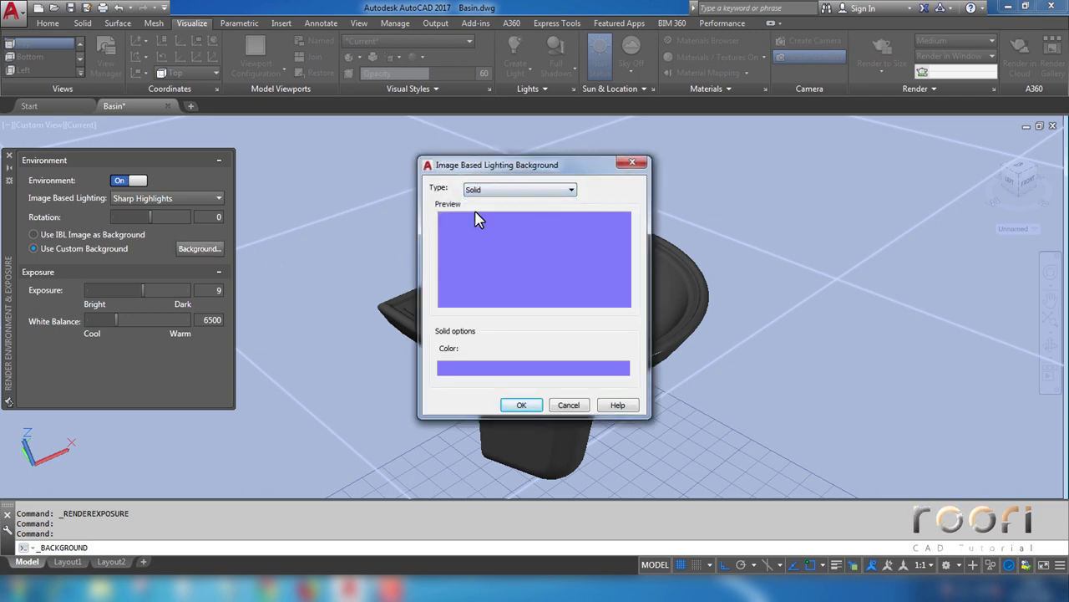
{"action": "left_click", "coordinate": [518, 370]}
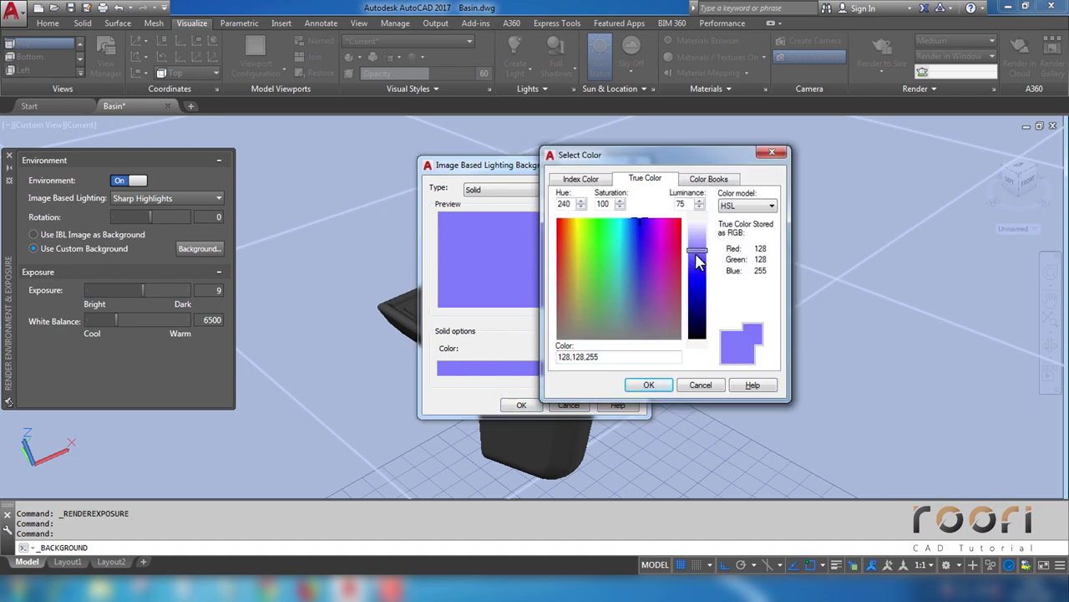
{"action": "left_click_drag", "start_coordinate": [697, 253], "coordinate": [698, 224]}
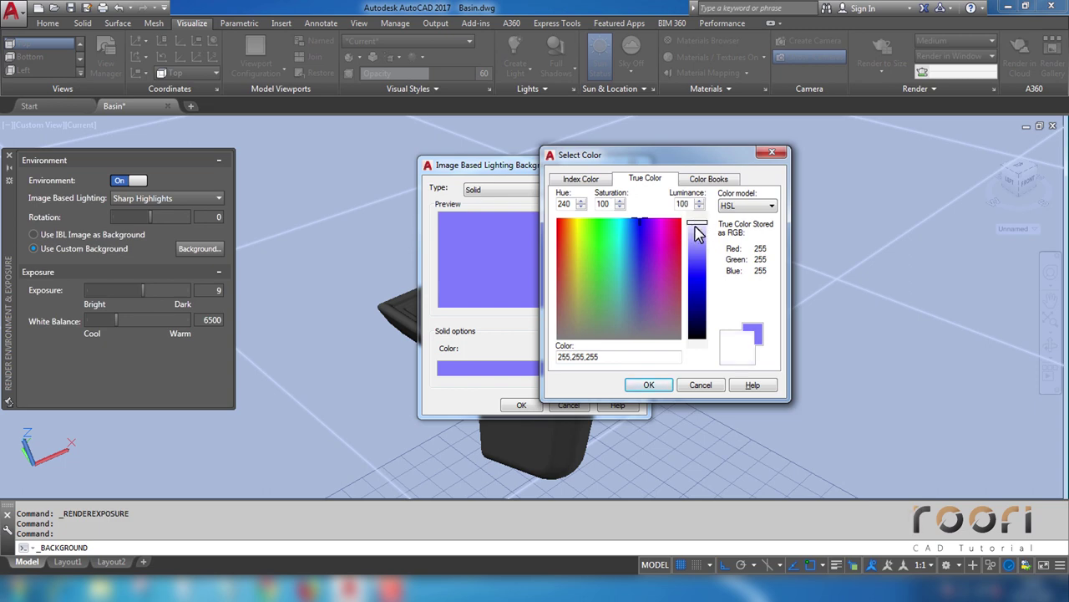
{"action": "left_click", "coordinate": [648, 386]}
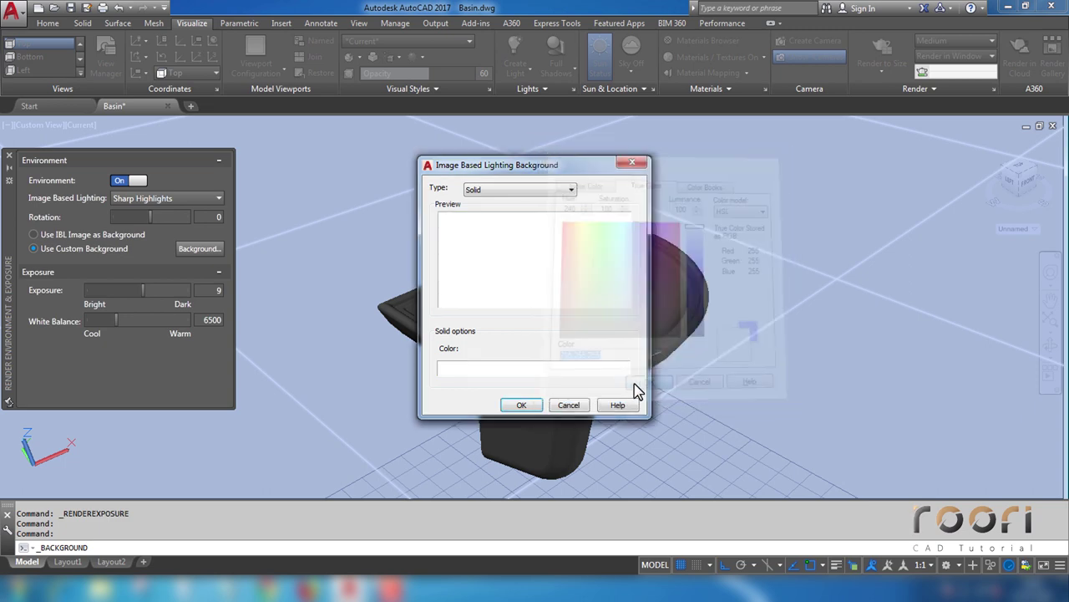
{"action": "left_click", "coordinate": [519, 405]}
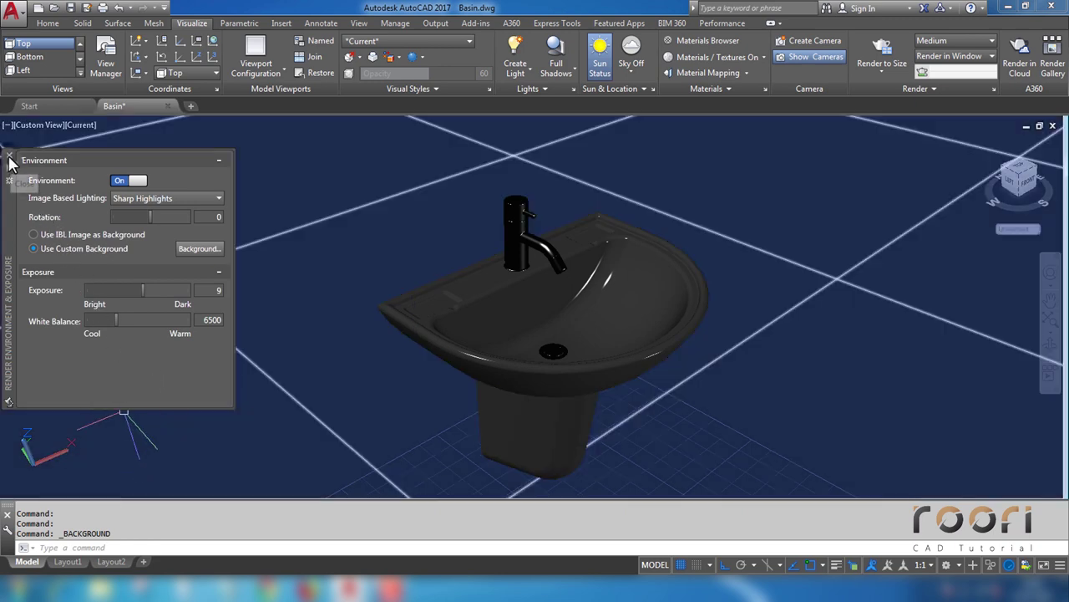
Step: Close the Render Environment & Exposure palette and orbit around the dark glossy basin
{"action": "left_click", "coordinate": [9, 157]}
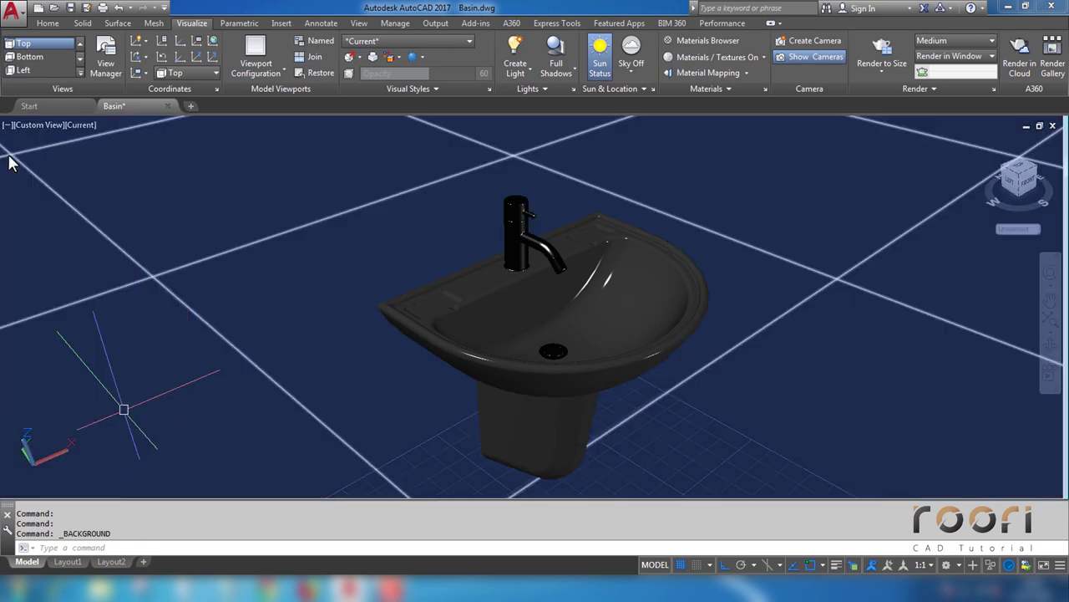
{"action": "middle_click_drag", "start_coordinate": [411, 327], "coordinate": [415, 324], "text": "shift"}
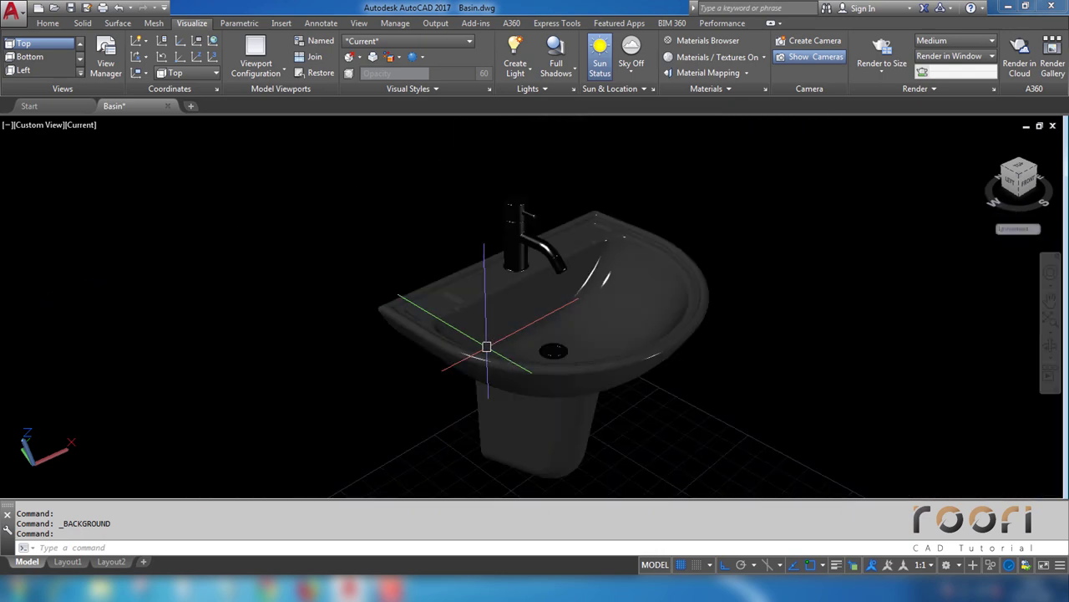
{"action": "mouse_move", "coordinate": [486, 346]}
{"action": "middle_mouse_down", "text": "shift"}
{"action": "mouse_move", "coordinate": [635, 339]}
{"action": "mouse_move", "coordinate": [640, 327]}
{"action": "middle_mouse_up", "text": "shift"}
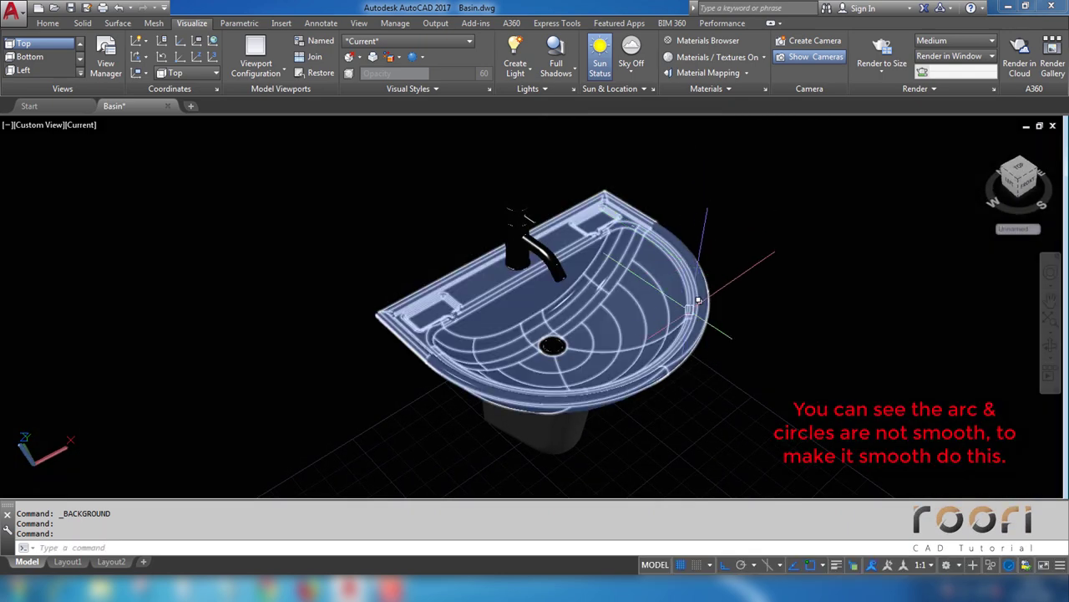
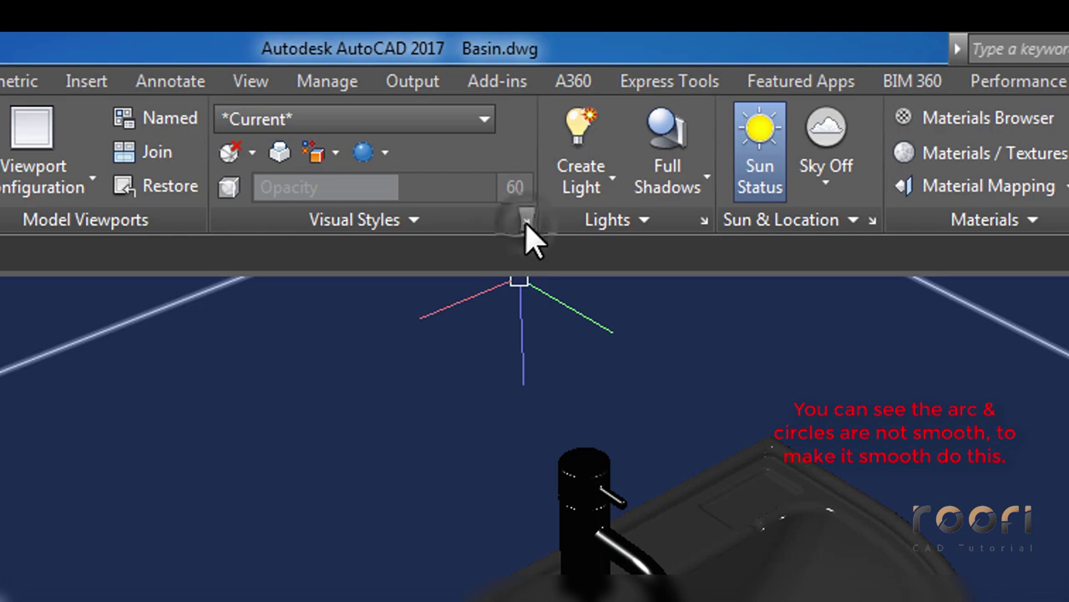
Step: Set the 2D Wireframe style's Solid smoothness to 4 in the Visual Styles Manager
{"action": "left_click", "coordinate": [526, 219]}
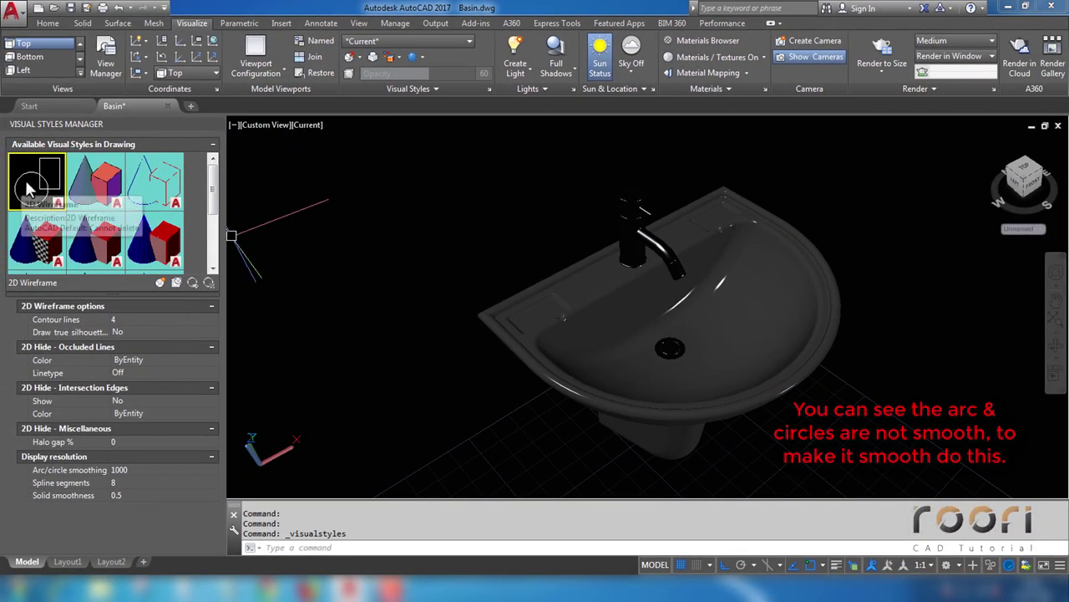
{"action": "left_click", "coordinate": [130, 494]}
{"action": "type", "text": "4"}
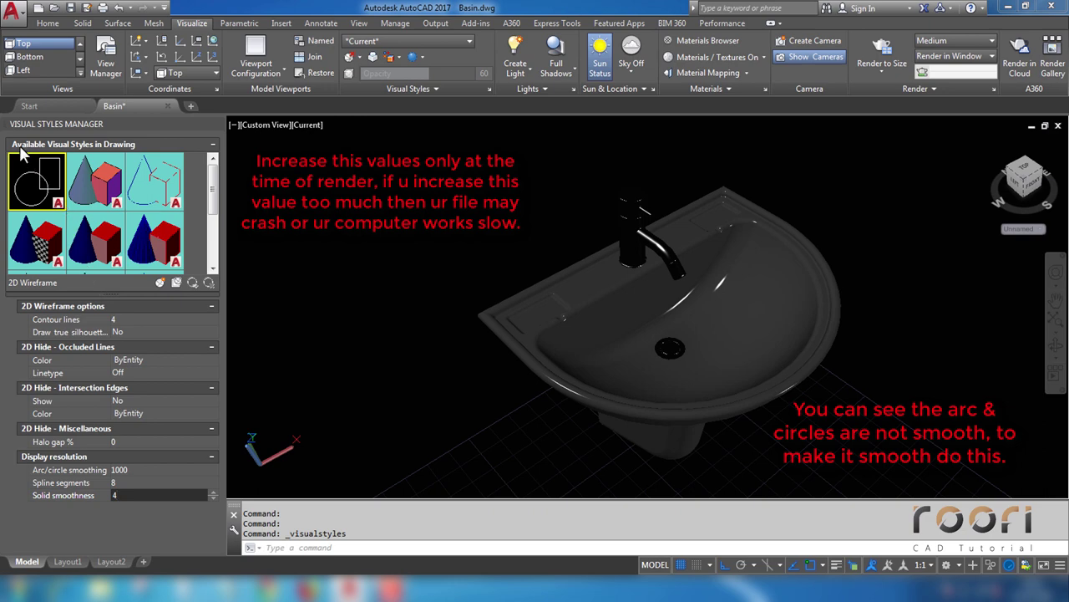
Step: Close the Visual Styles Manager, orbit the basin to a lower view, and open Render Presets via RPREF
{"action": "left_click", "coordinate": [215, 125]}
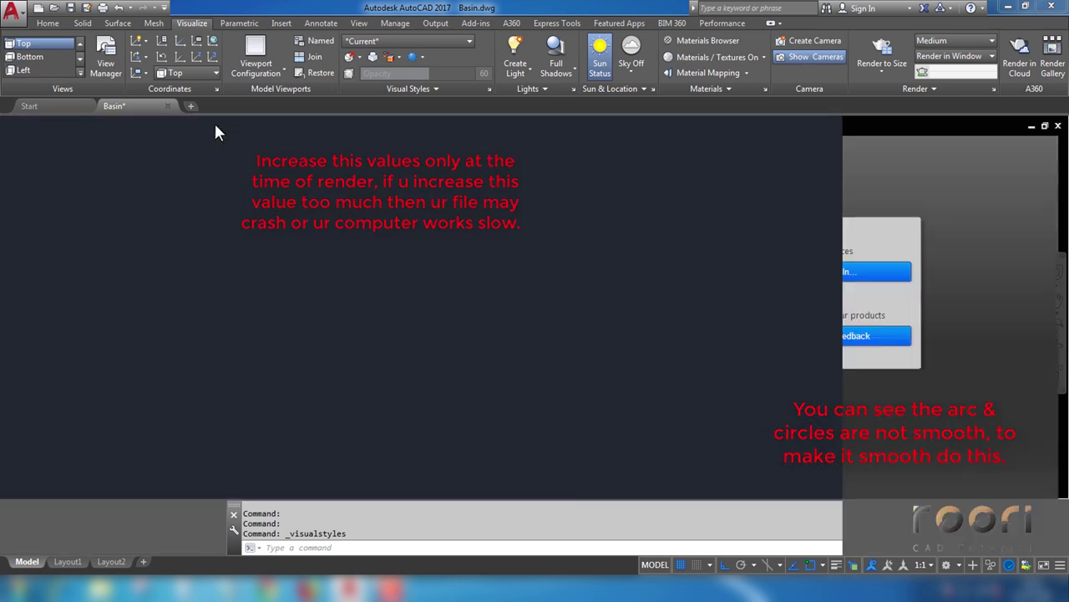
{"action": "scroll", "coordinate": [585, 351], "scroll_direction": "up", "scroll_amount": 5}
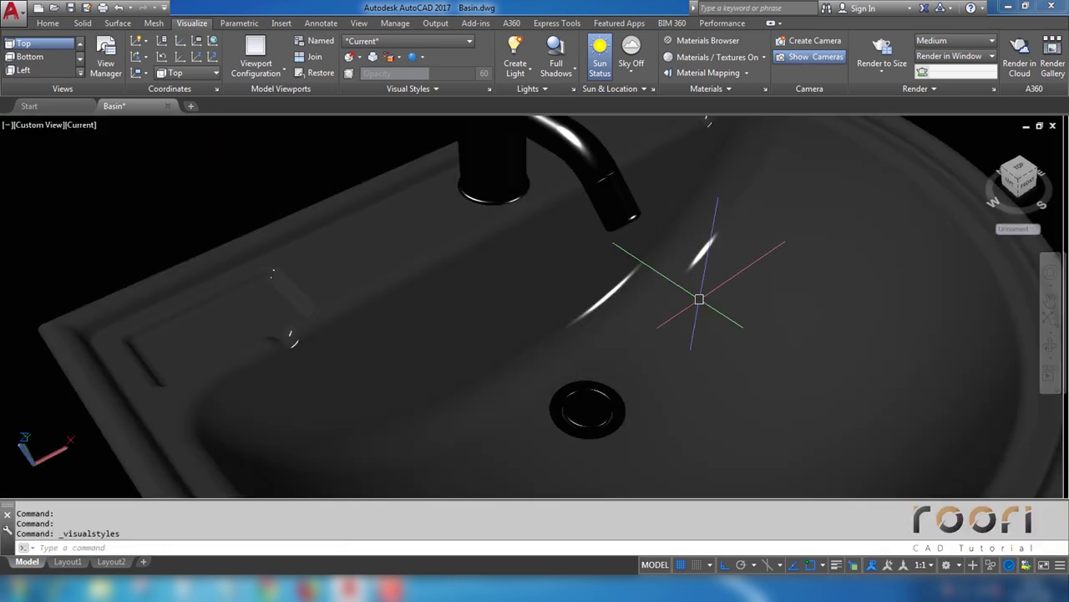
{"action": "scroll", "coordinate": [607, 320], "scroll_direction": "down", "scroll_amount": 5}
{"action": "middle_click_drag", "start_coordinate": [601, 341], "coordinate": [576, 354], "text": "shift"}
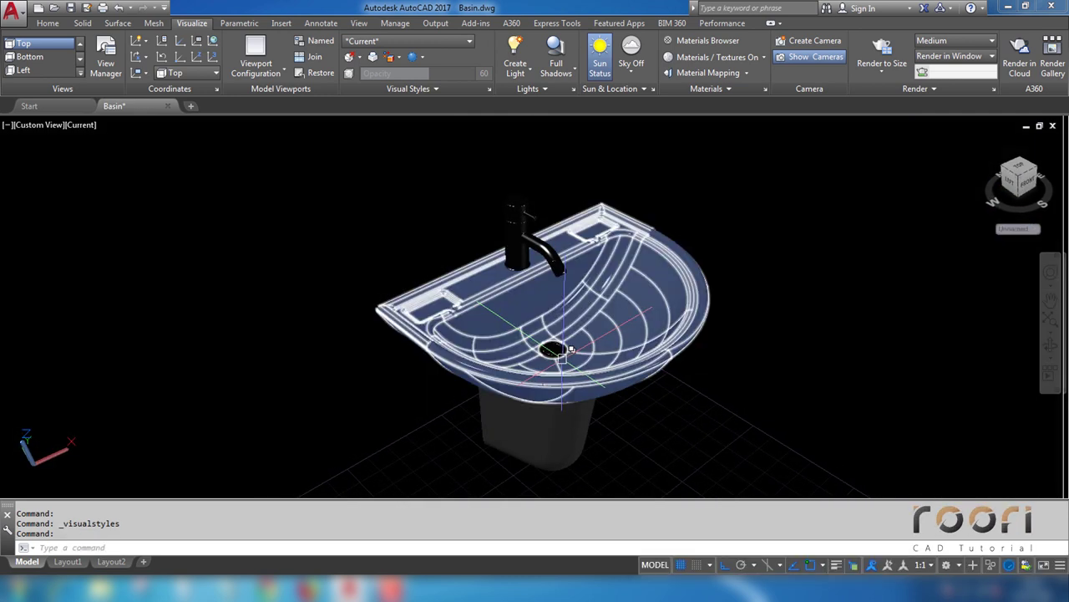
{"action": "type", "text": "Rp"}
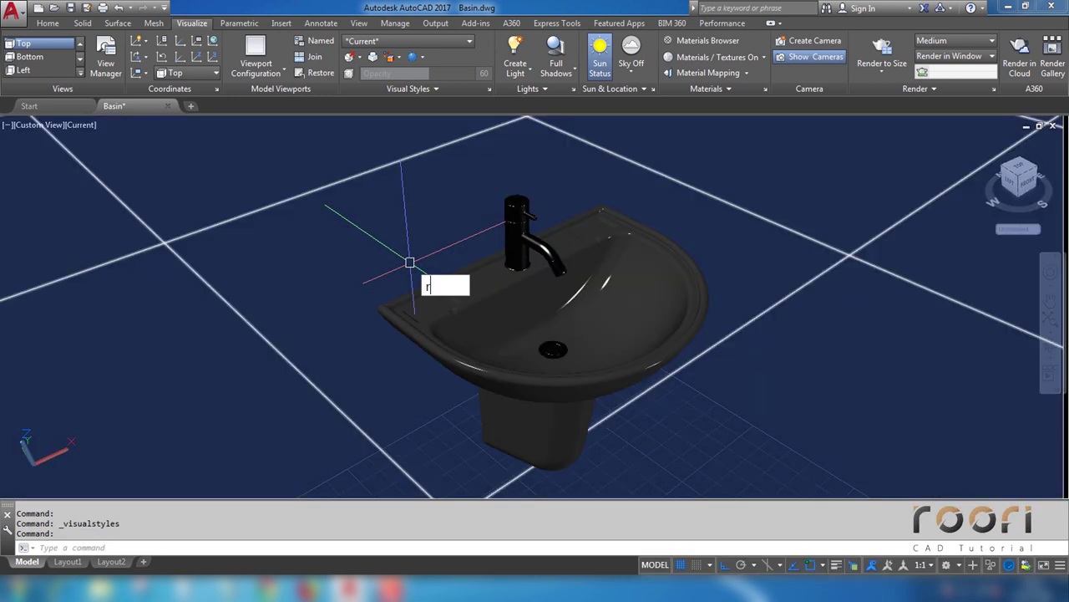
{"action": "type", "text": "ref"}
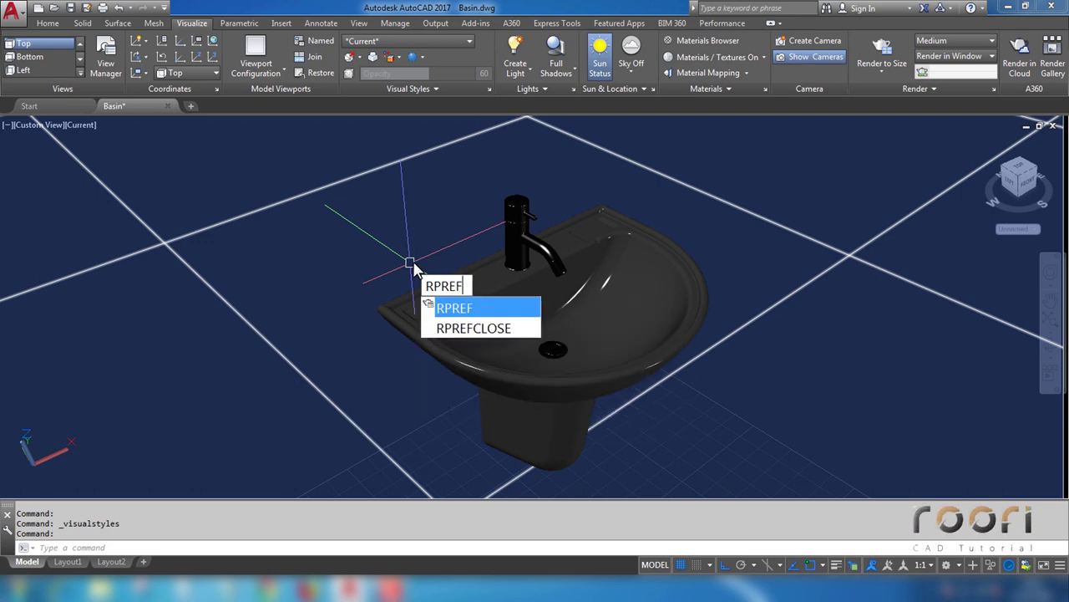
{"action": "key", "text": "Return"}
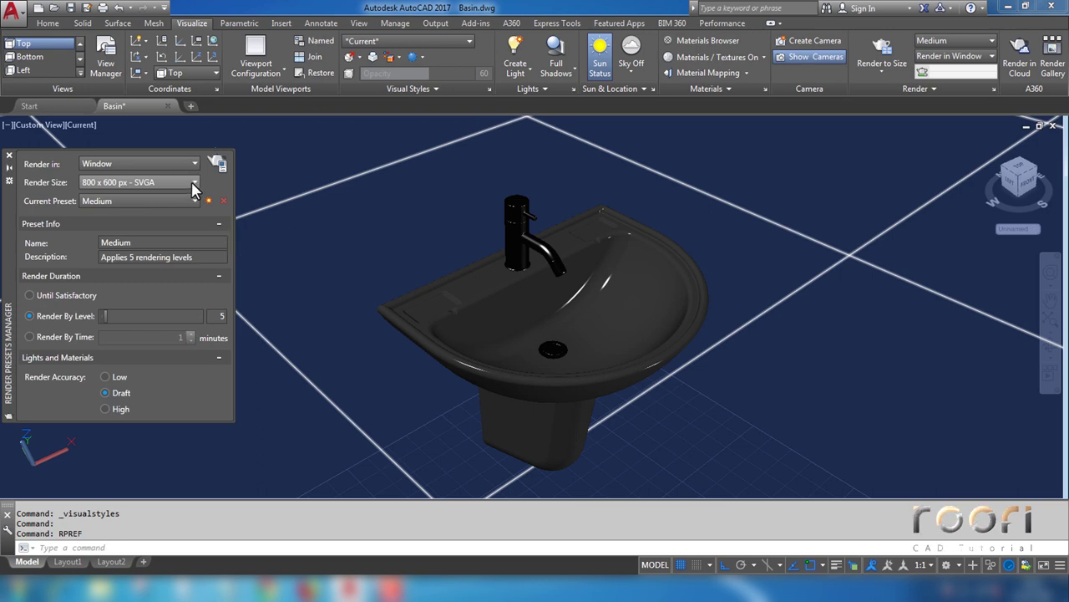
Step: Set the render size to 1280 x 720 px - HDTV, then start and abort a test render
{"action": "left_click", "coordinate": [193, 183]}
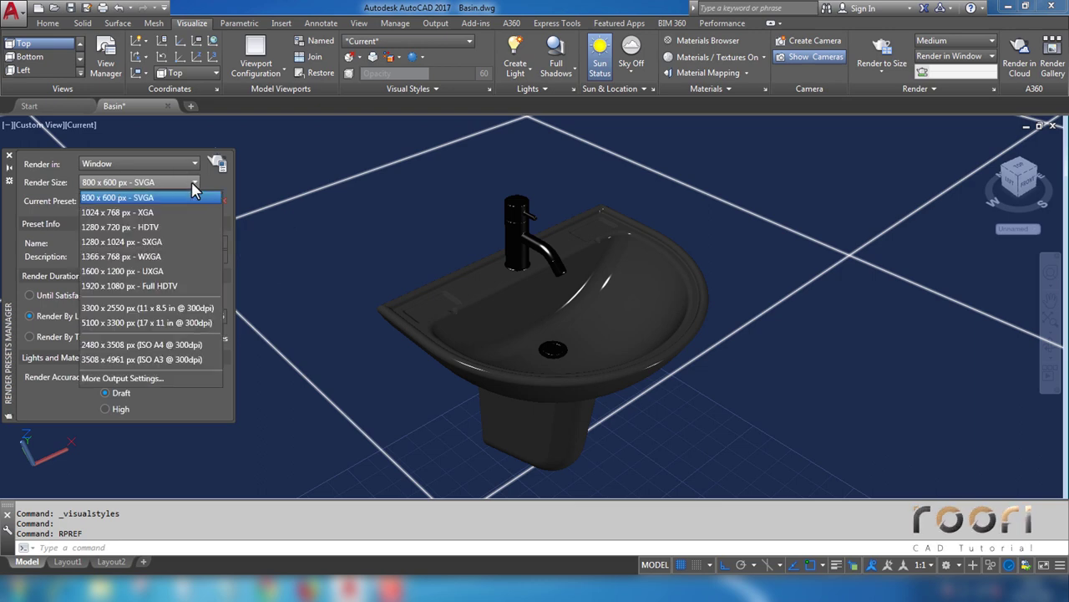
{"action": "left_click", "coordinate": [124, 230]}
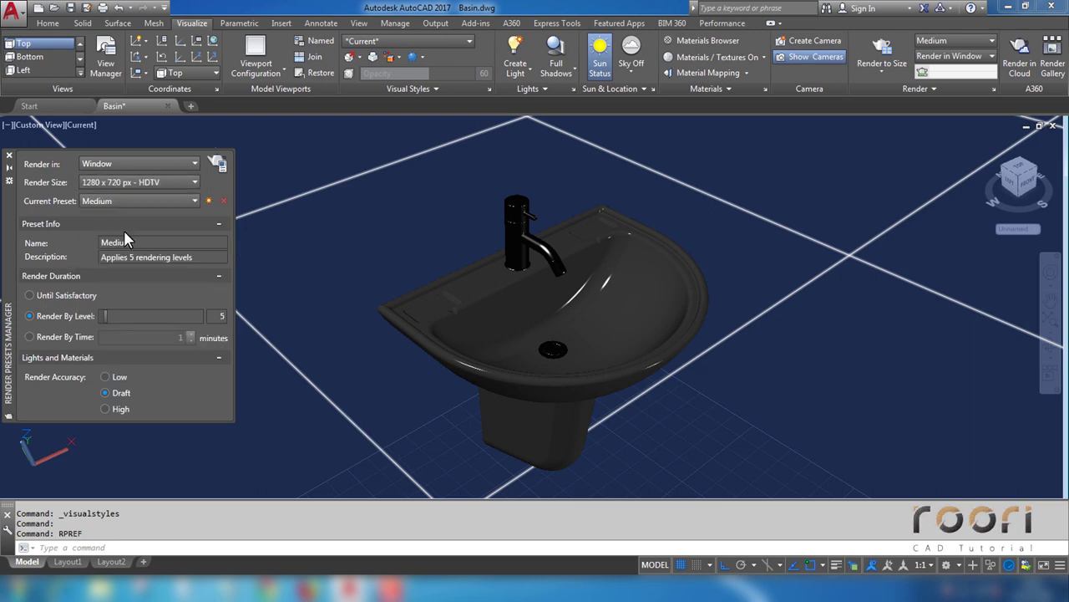
{"action": "left_click", "coordinate": [220, 164]}
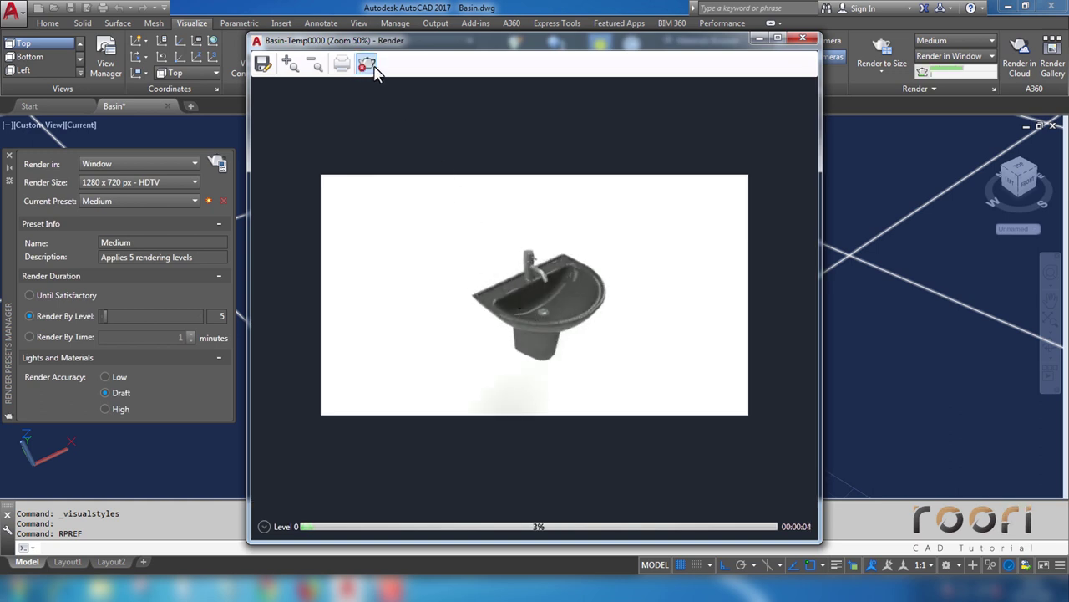
{"action": "left_click_drag", "start_coordinate": [432, 51], "coordinate": [241, 23]}
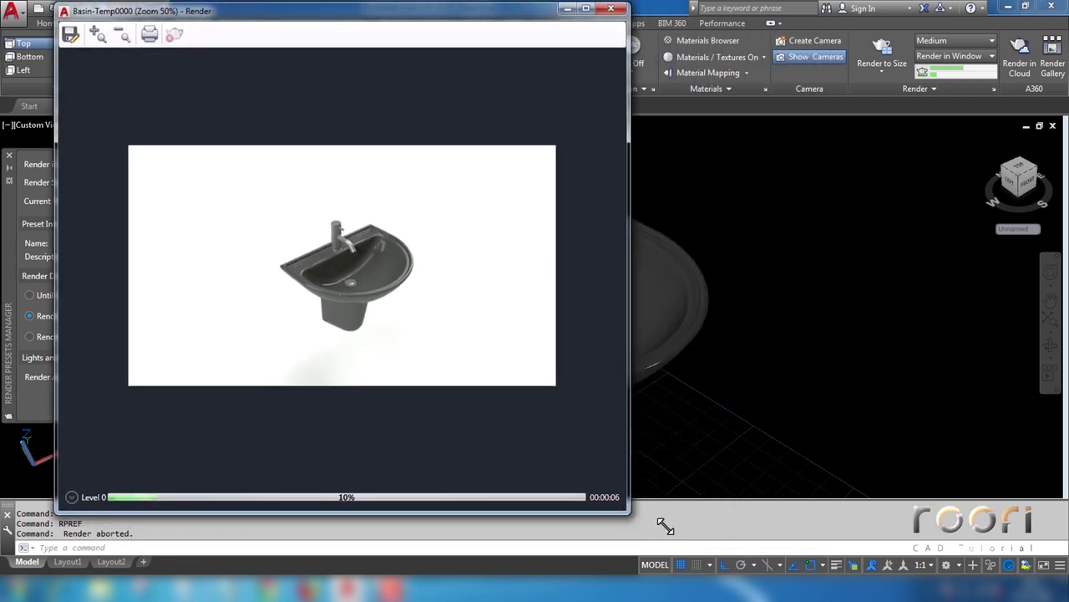
{"action": "left_click_drag", "start_coordinate": [629, 518], "coordinate": [1007, 567]}
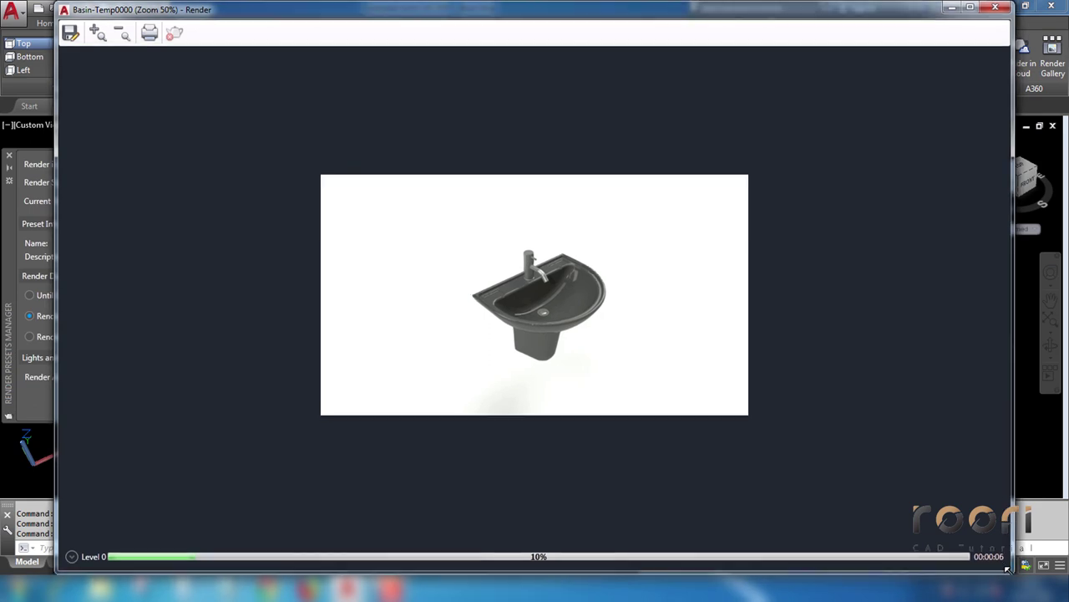
{"action": "left_click", "coordinate": [995, 7]}
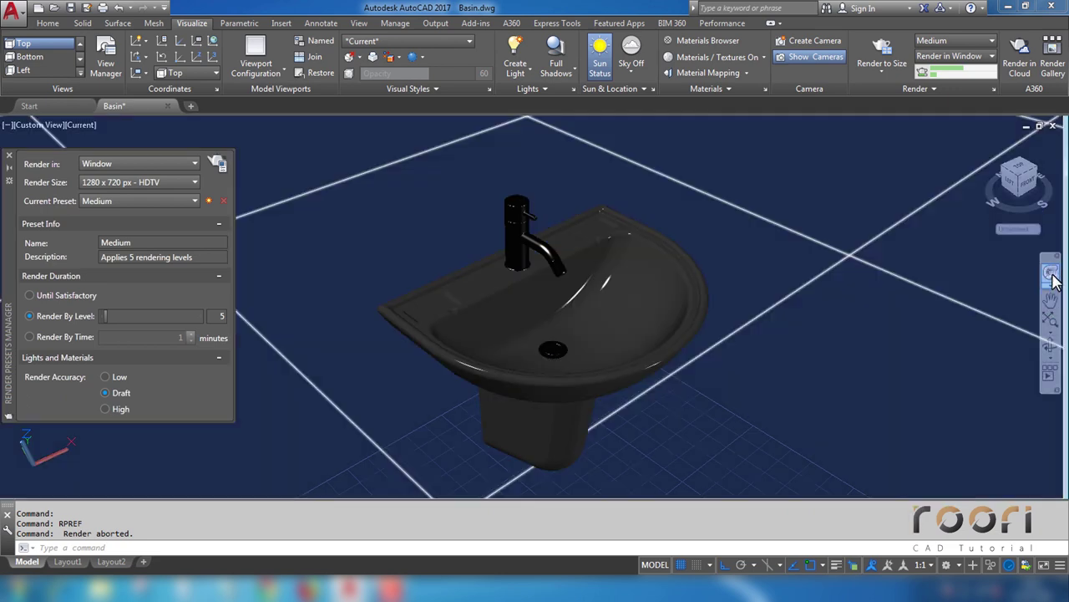
Step: Zoom into the basin with the Full Navigation Wheel and pan it up for a tighter frame
{"action": "left_click", "coordinate": [1050, 271]}
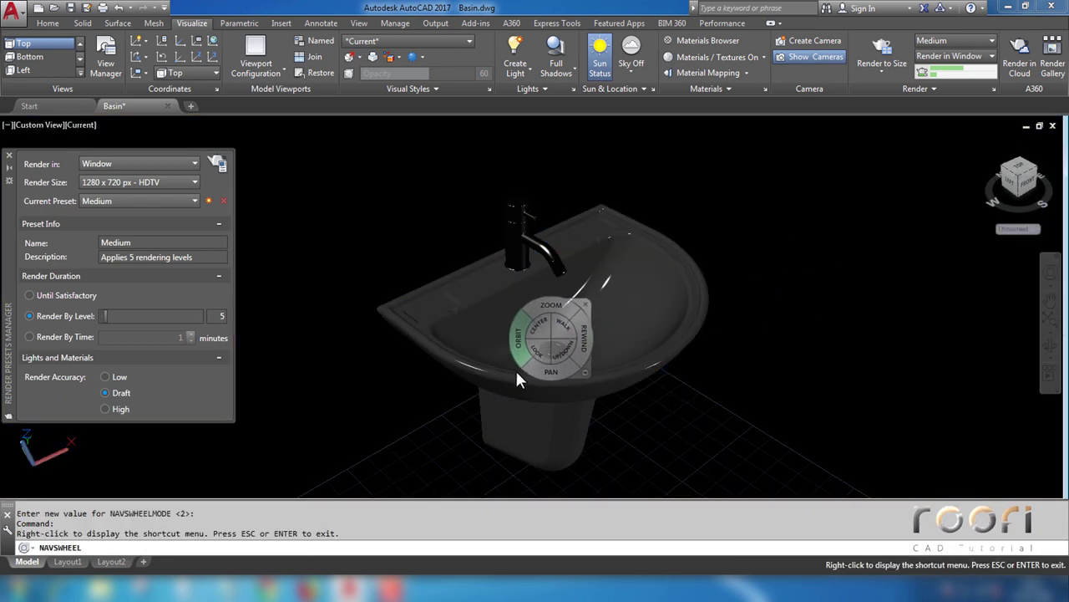
{"action": "left_click", "coordinate": [551, 314]}
{"action": "left_click_drag", "start_coordinate": [553, 305], "coordinate": [560, 302]}
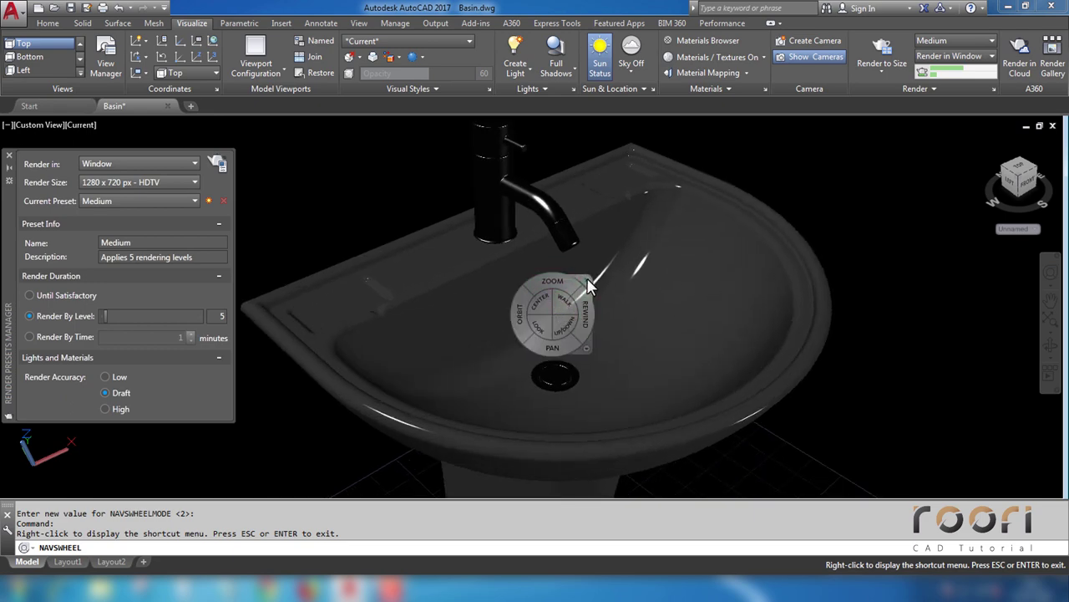
{"action": "left_click_drag", "start_coordinate": [552, 345], "coordinate": [554, 306]}
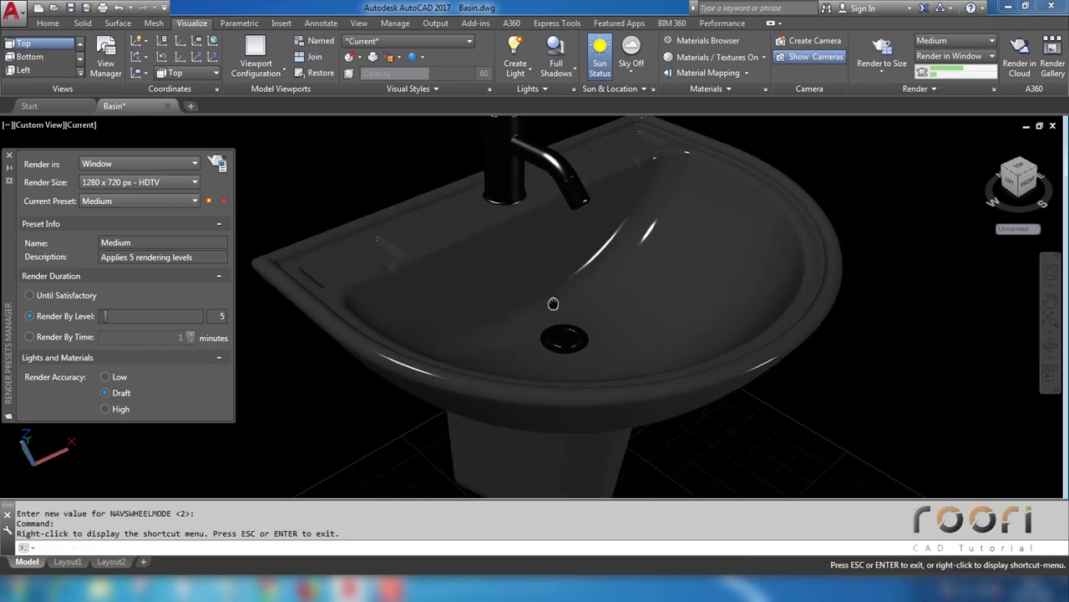
{"action": "left_click_drag", "start_coordinate": [555, 307], "coordinate": [547, 307]}
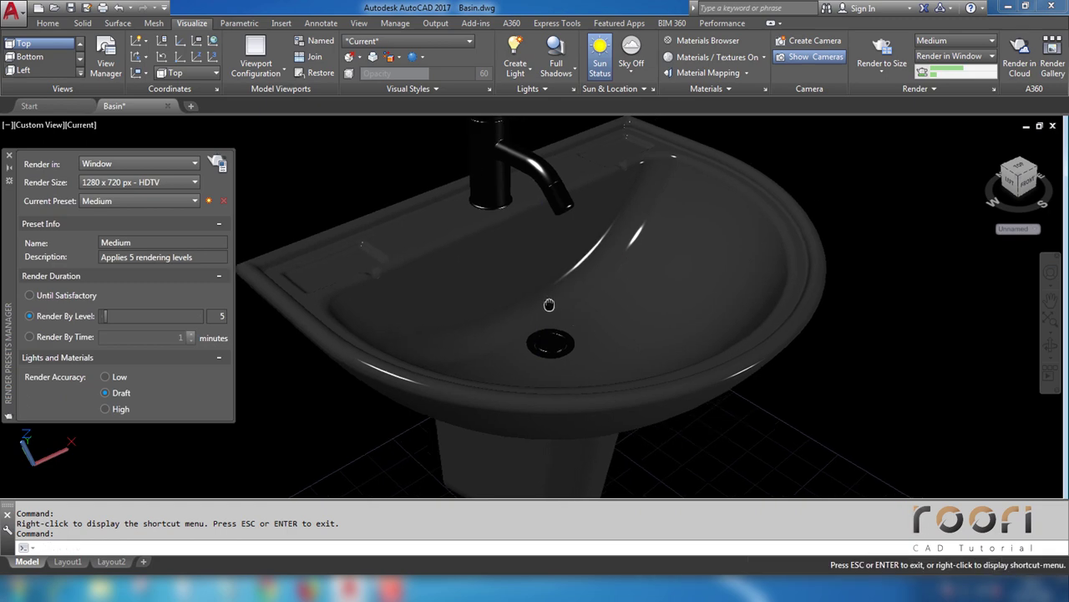
{"action": "key", "text": "Escape"}
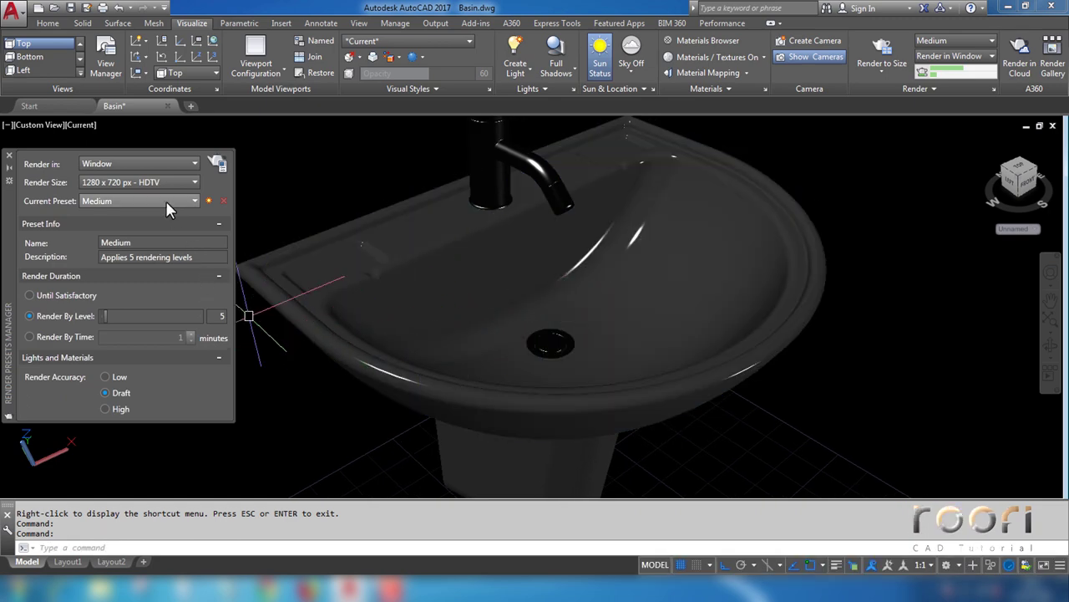
Step: Make High the current render preset, then start and cancel a test render
{"action": "left_click", "coordinate": [165, 200]}
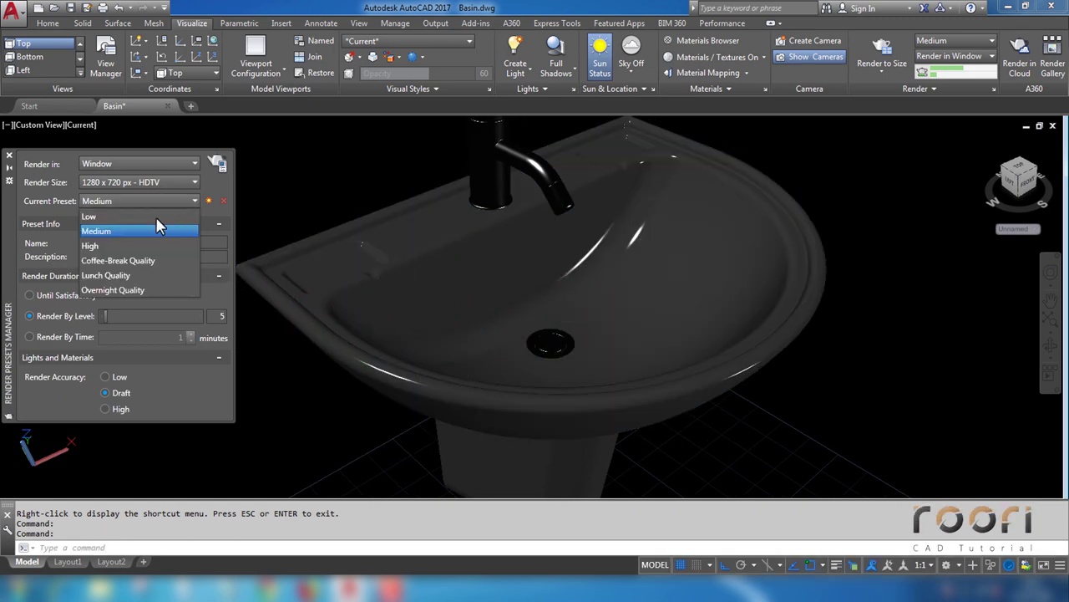
{"action": "left_click", "coordinate": [100, 246]}
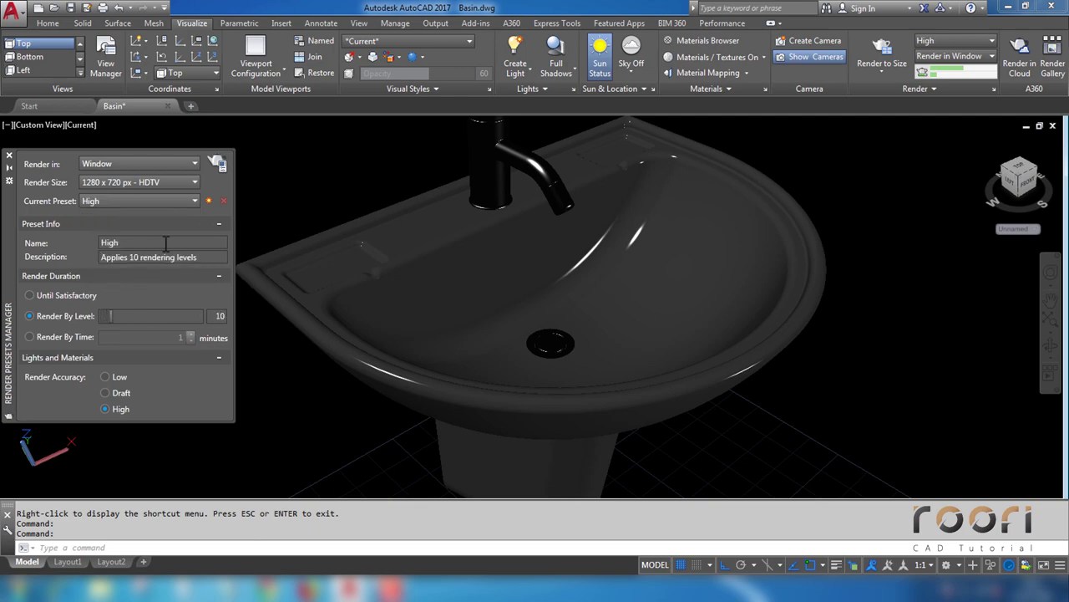
{"action": "left_click", "coordinate": [216, 164]}
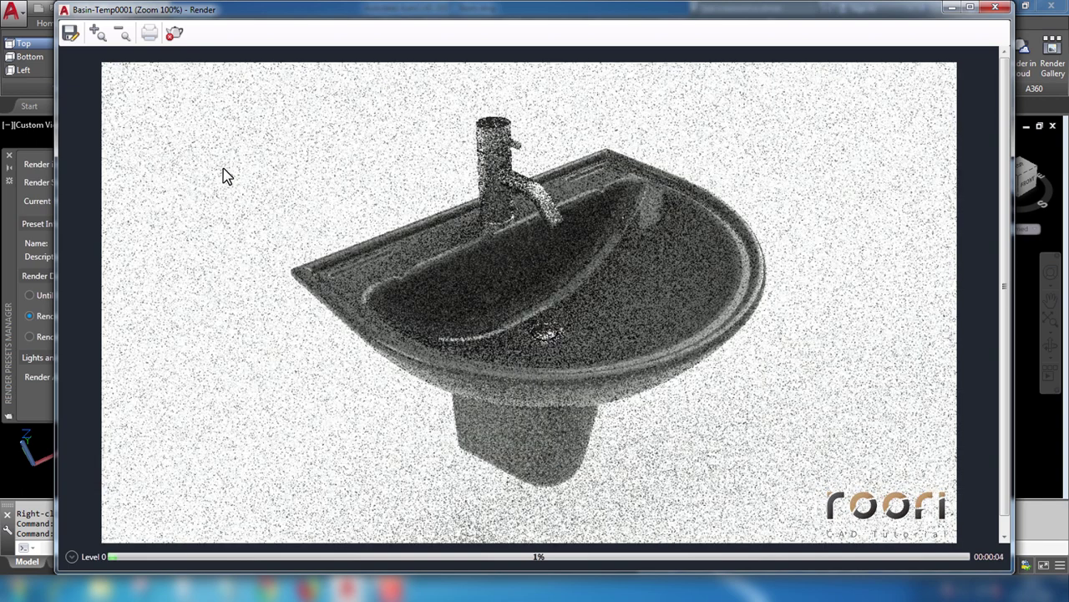
{"action": "left_click", "coordinate": [173, 33]}
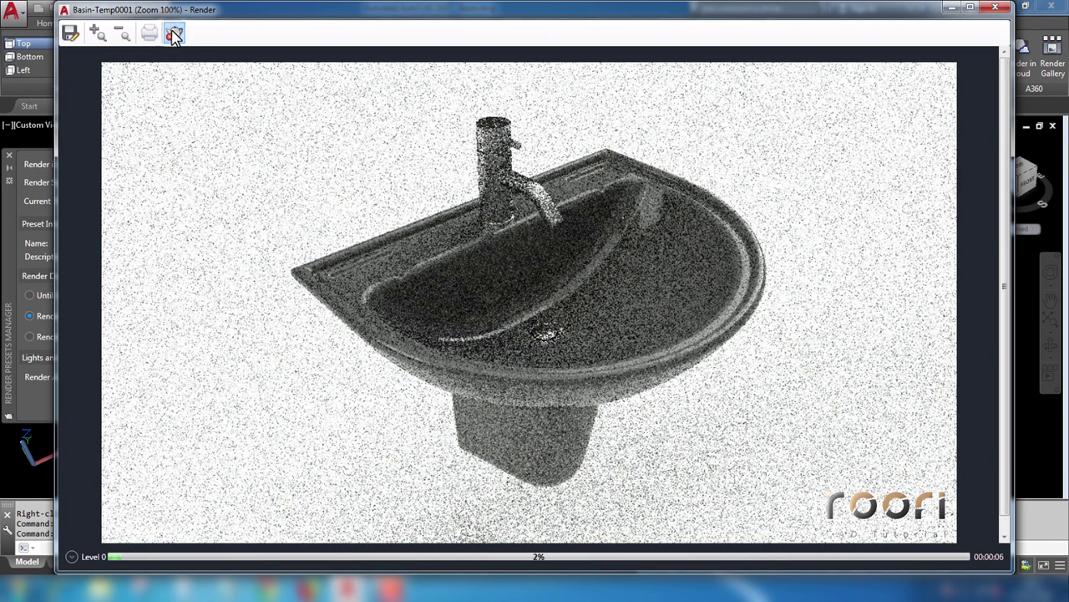
{"action": "left_click", "coordinate": [994, 8]}
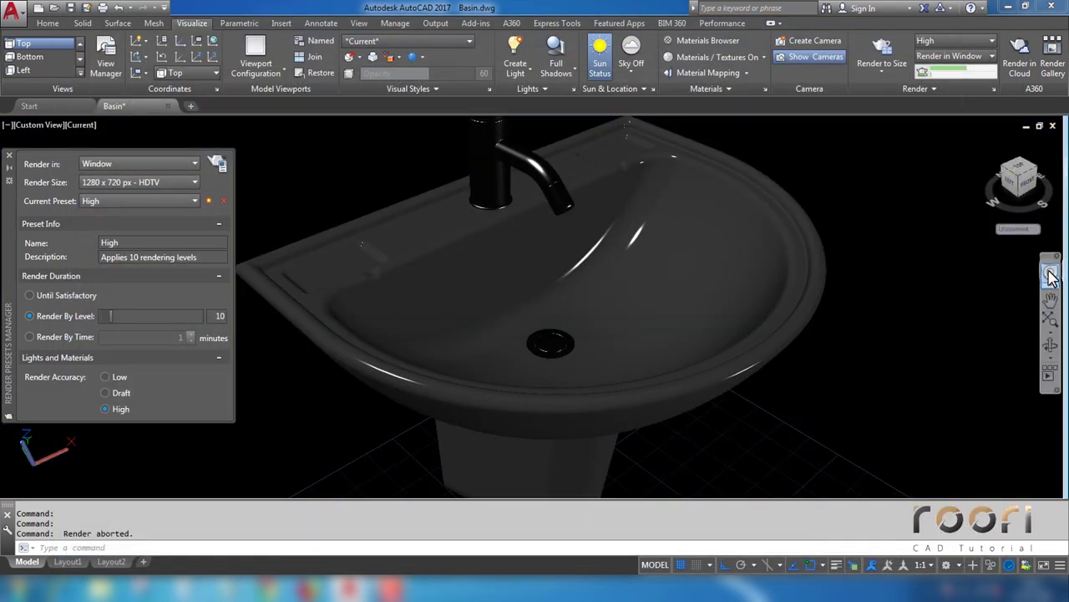
Step: Zoom slightly closer on the sink and render again with the High preset at 1280 x 720
{"action": "left_click", "coordinate": [1050, 275]}
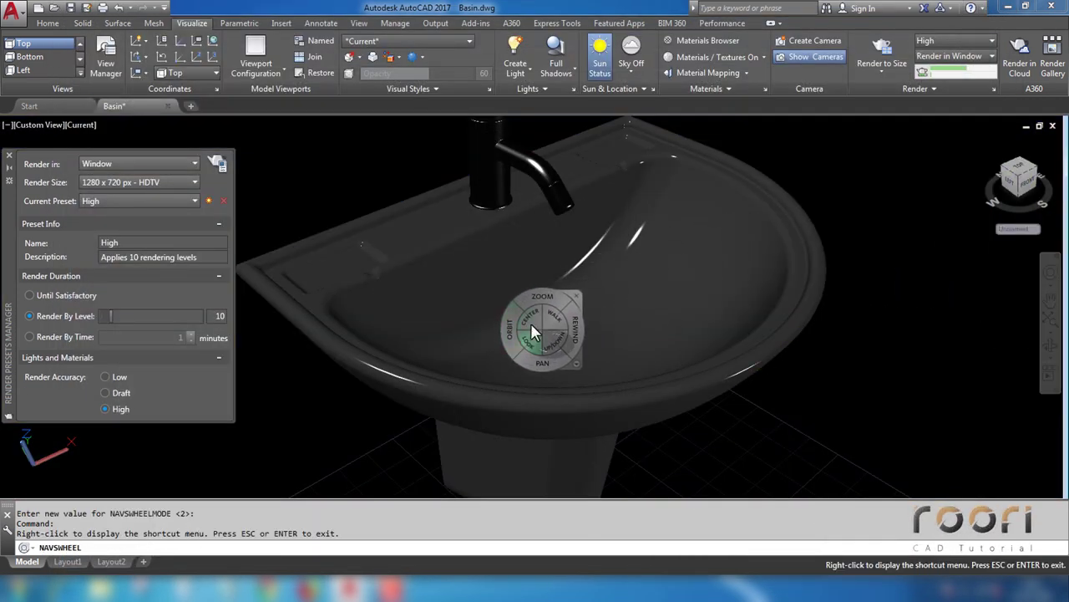
{"action": "left_click_drag", "start_coordinate": [544, 294], "coordinate": [554, 302]}
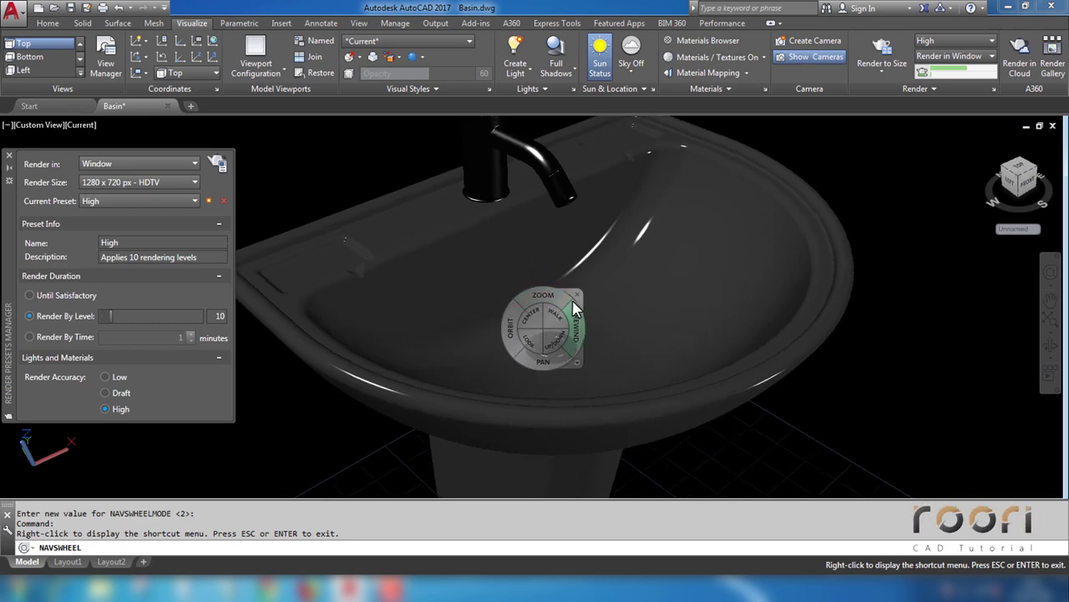
{"action": "left_click", "coordinate": [576, 296]}
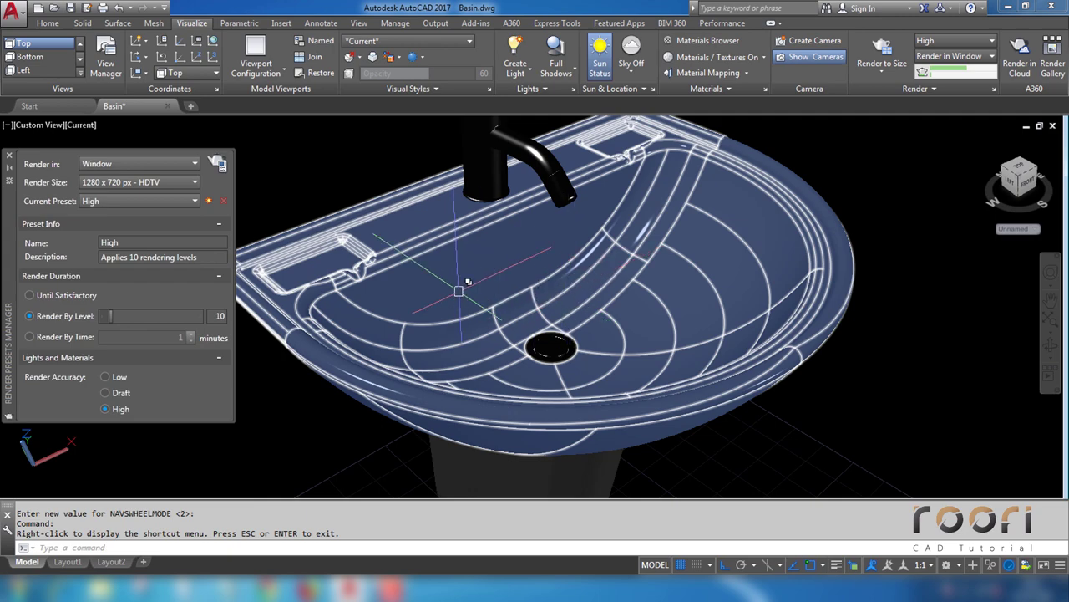
{"action": "left_click", "coordinate": [219, 167]}
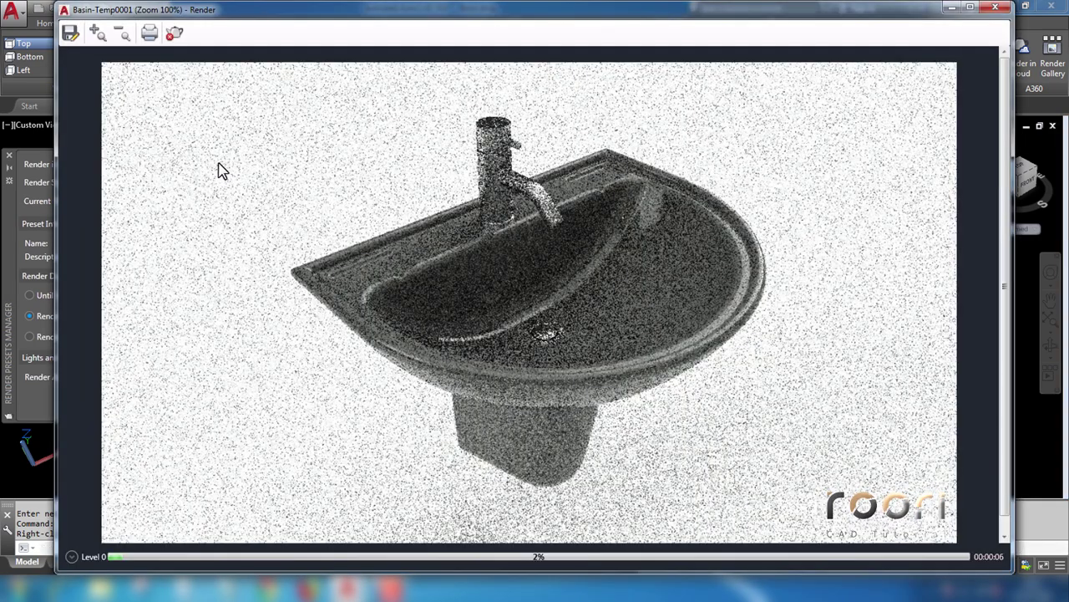